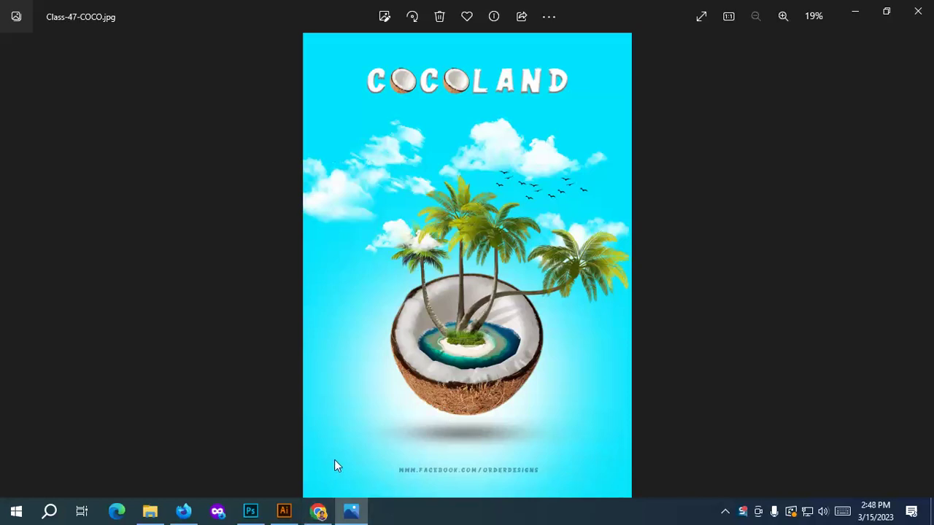
Close the Class-47-COCO.jpg preview and open the Class 48 folder inside SEIP GD, Batch 9, on the Graphics Design (E:) drive.
click(918, 11)
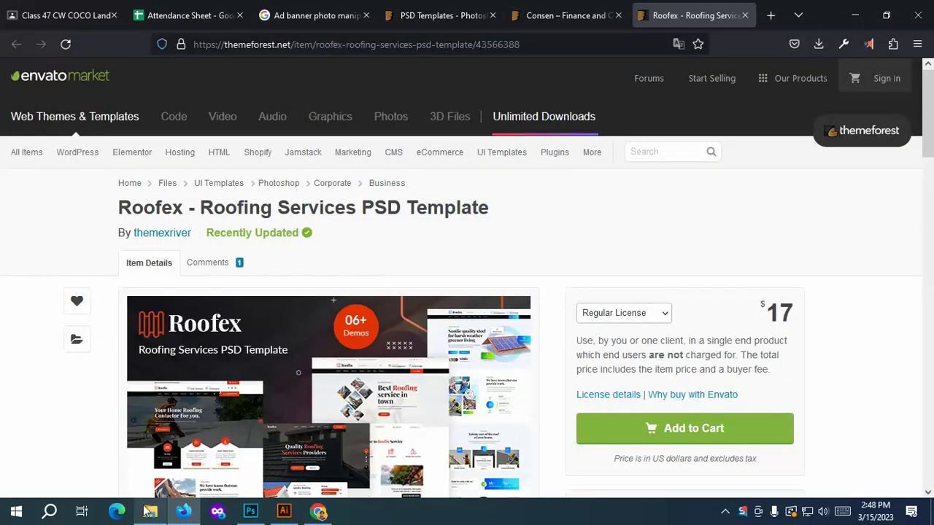
click(150, 511)
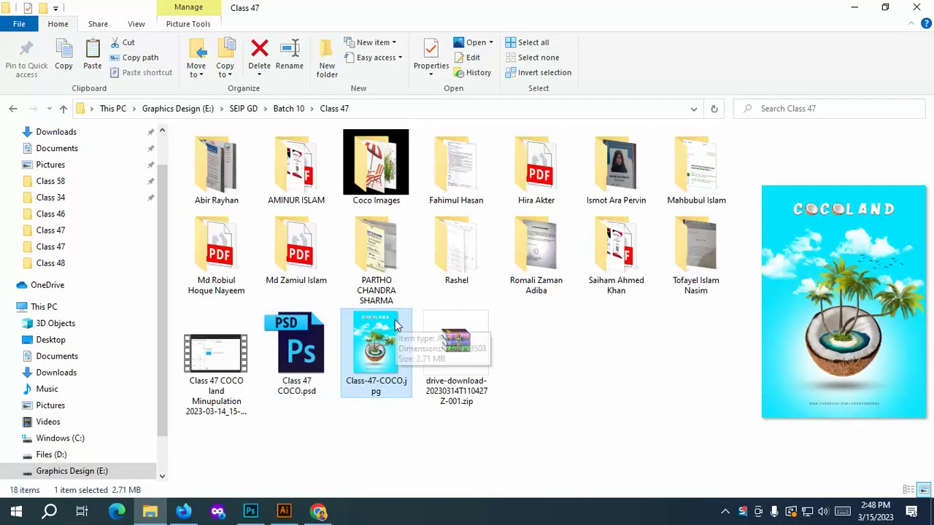
click(288, 108)
click(244, 109)
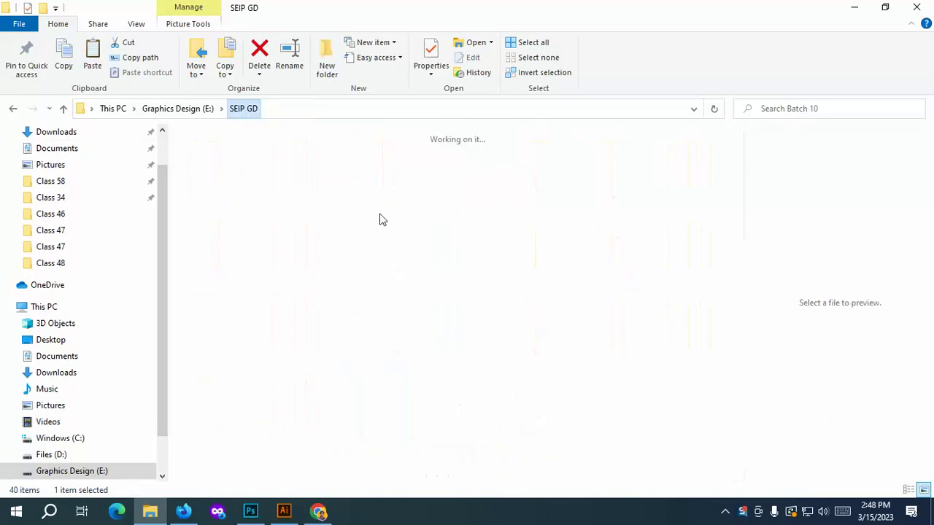
double_click(296, 268)
scroll(410, 344, down, 3)
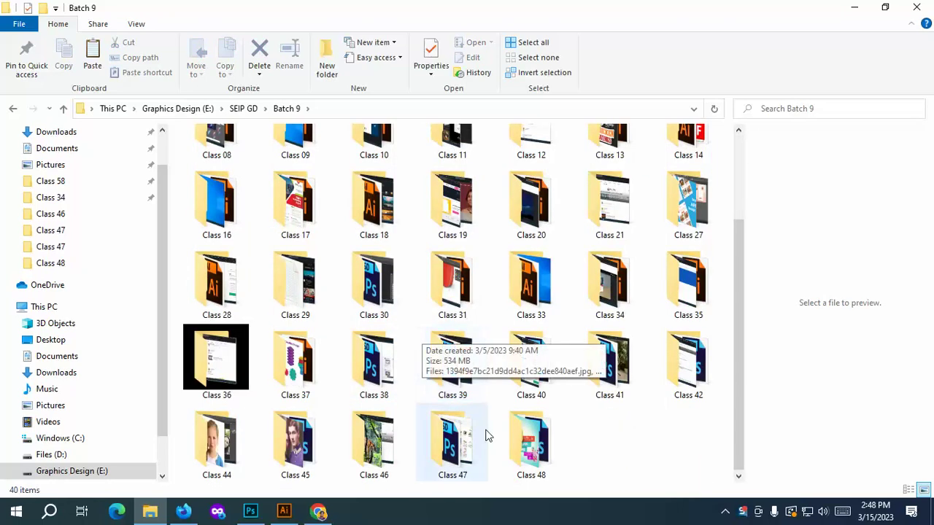
click(526, 442)
double_click(526, 441)
click(216, 179)
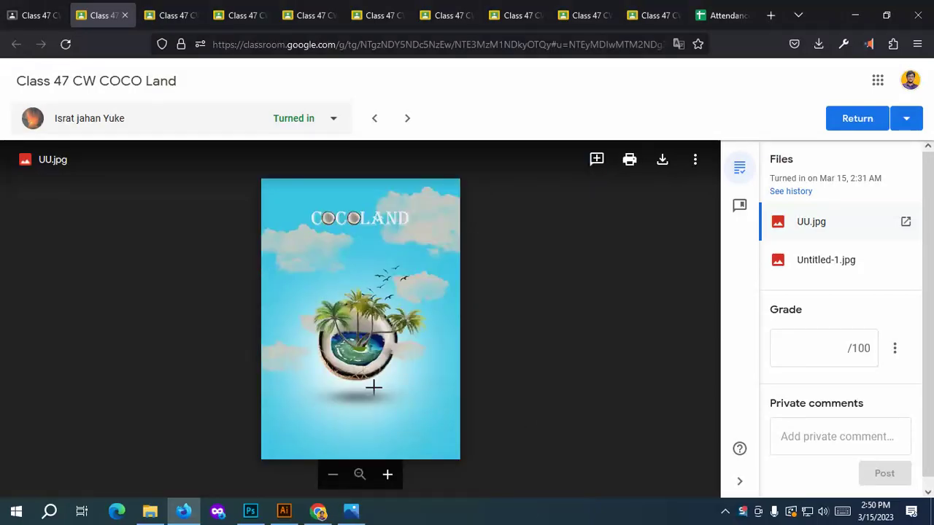
Examine the coconut and its ground shadow up close in the submitted images UU.jpg and Untitled-1.jpg.
click(375, 384)
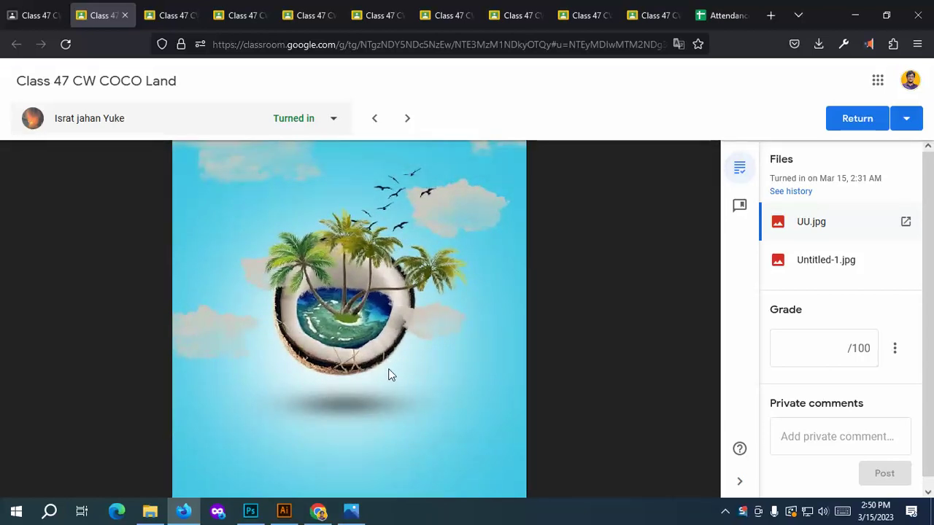
click(389, 375)
click(832, 266)
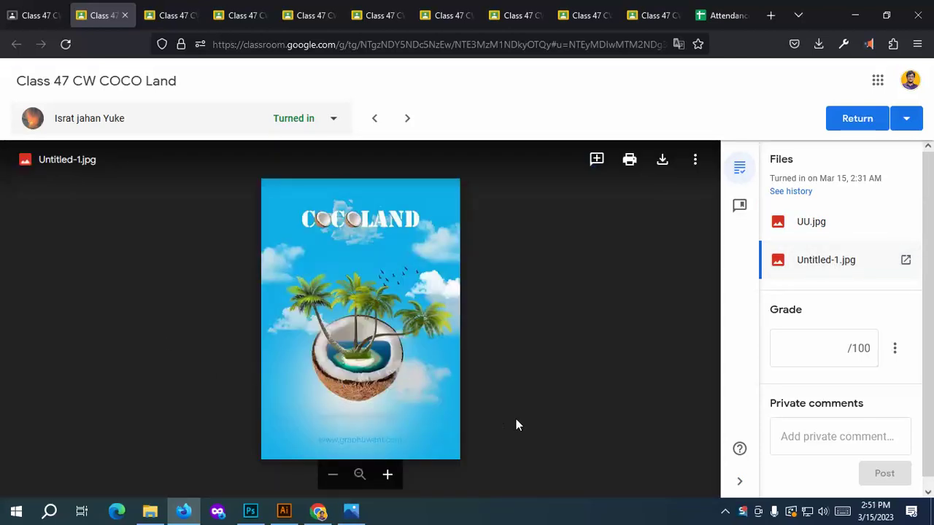
click(408, 391)
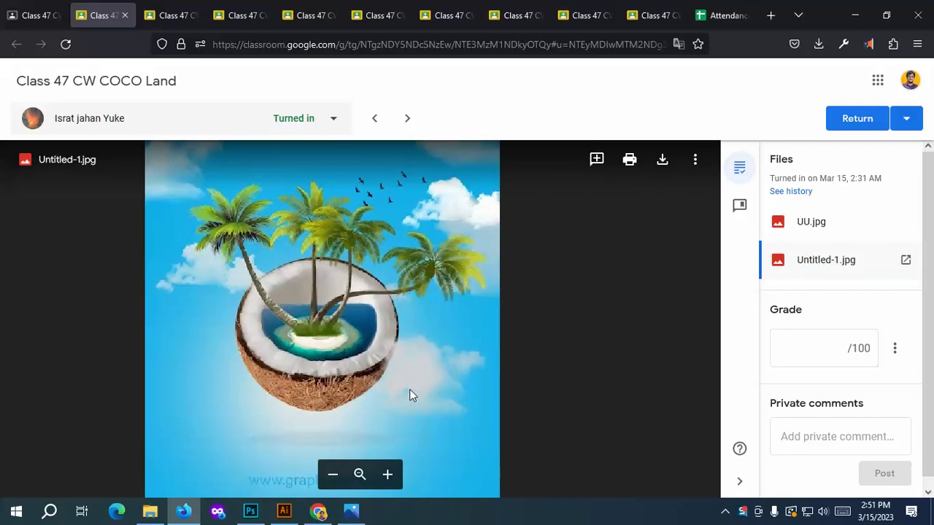
click(409, 394)
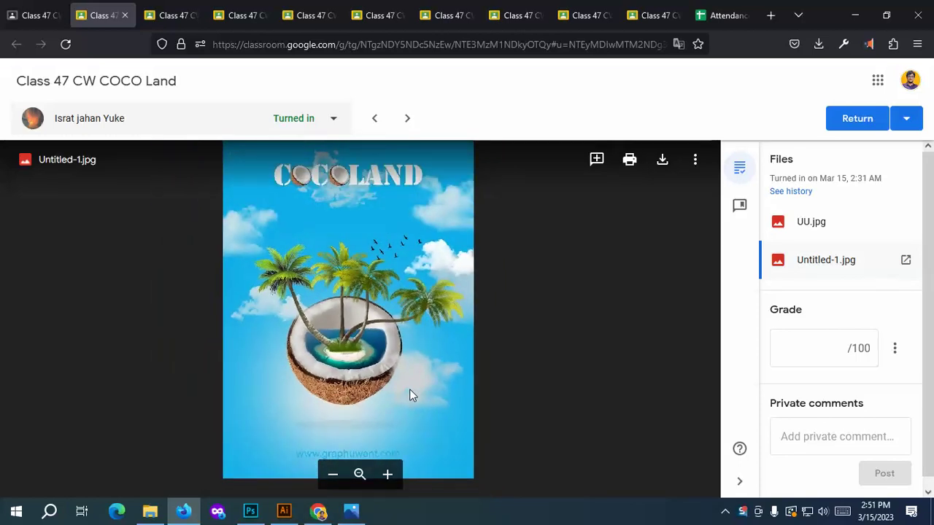
click(409, 419)
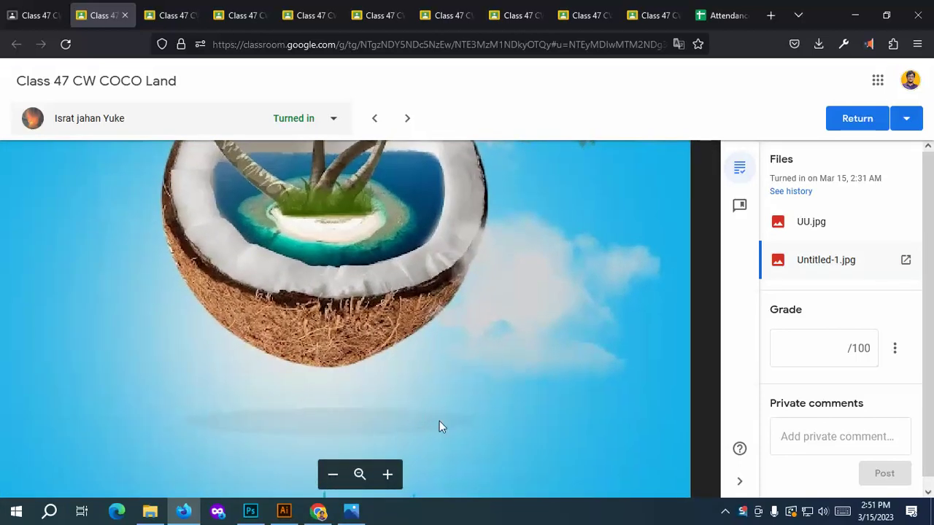
click(294, 445)
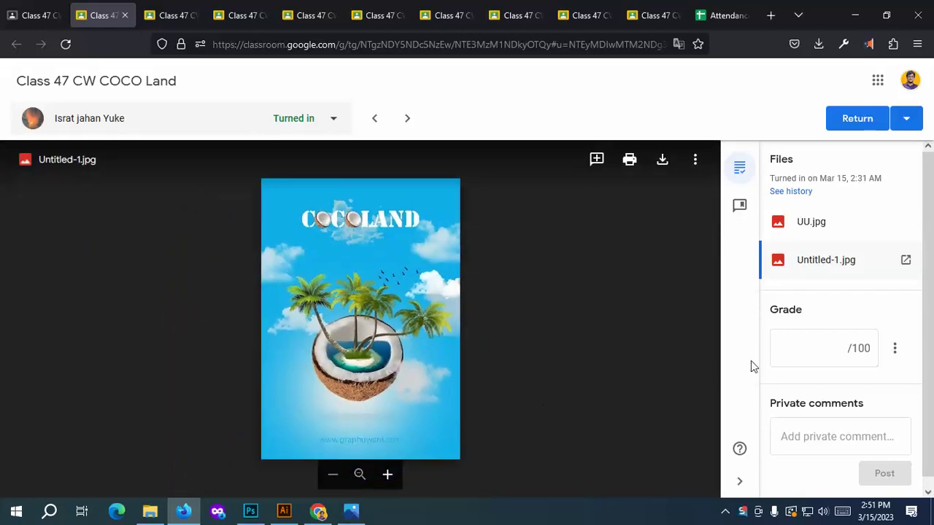
click(830, 348)
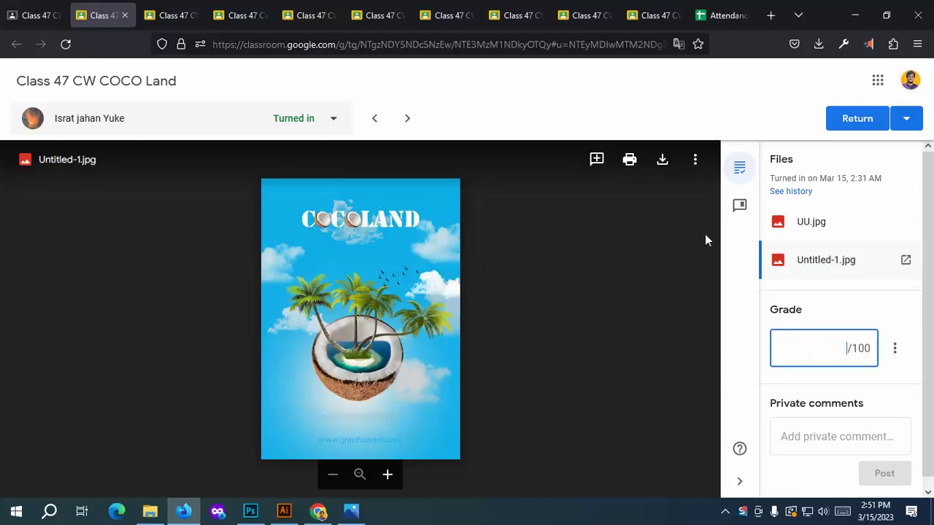
Switch to Photoshop and close Class 47 Ad banner.psd, saving its changes.
click(250, 511)
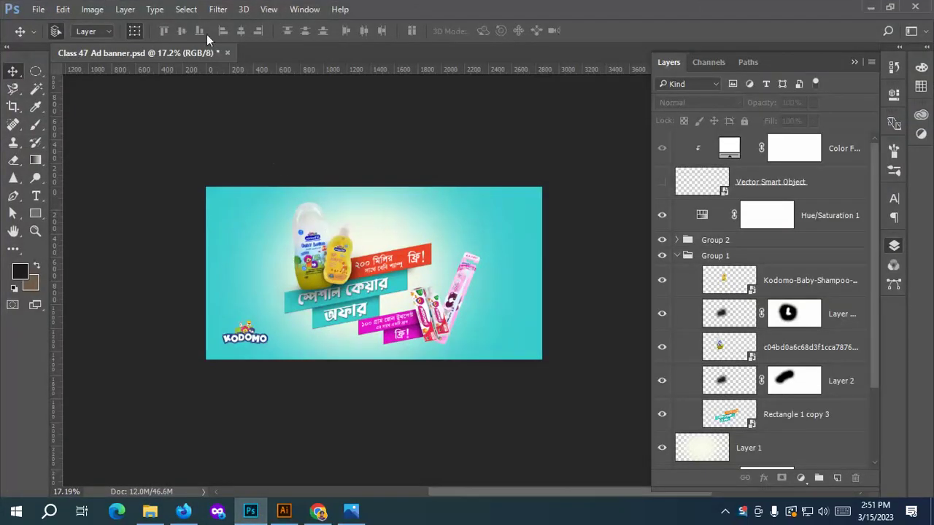
click(228, 53)
click(431, 207)
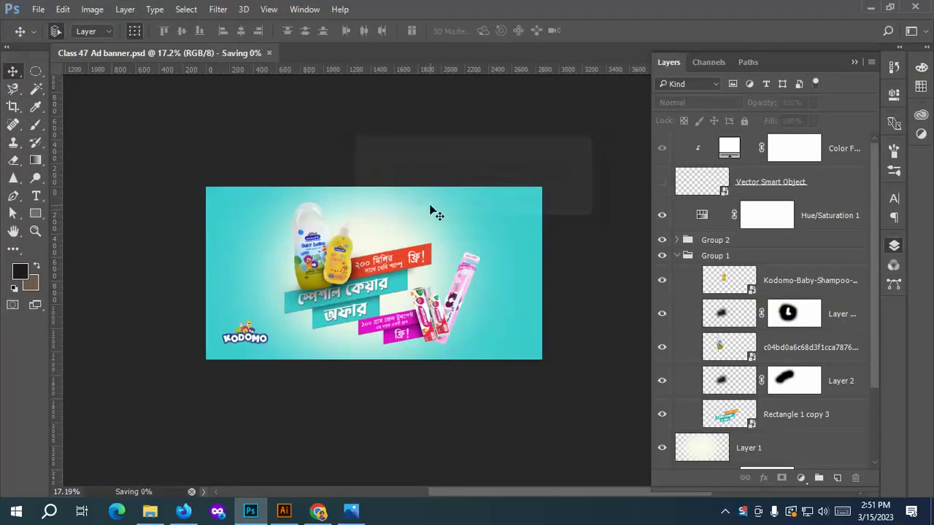
click(37, 9)
click(59, 35)
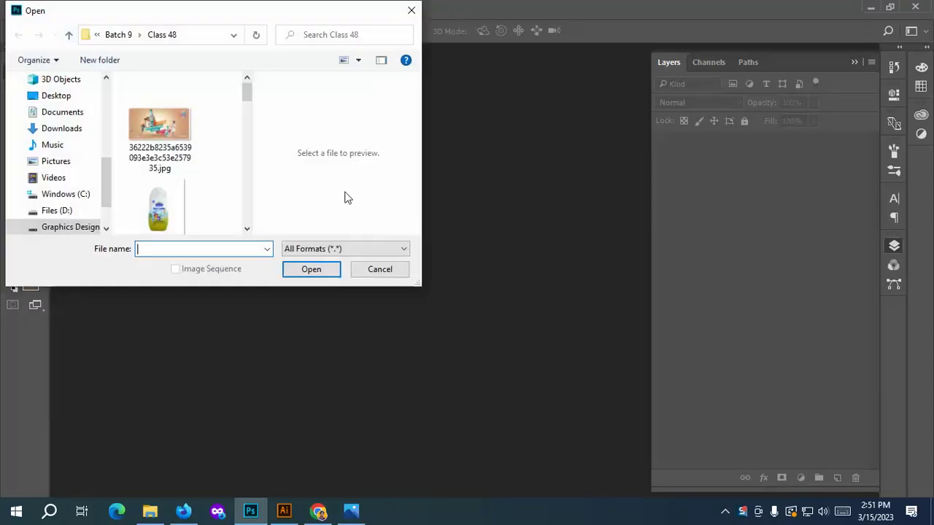
click(390, 267)
Create a new document using the International Paper document type in A4 size.
click(38, 9)
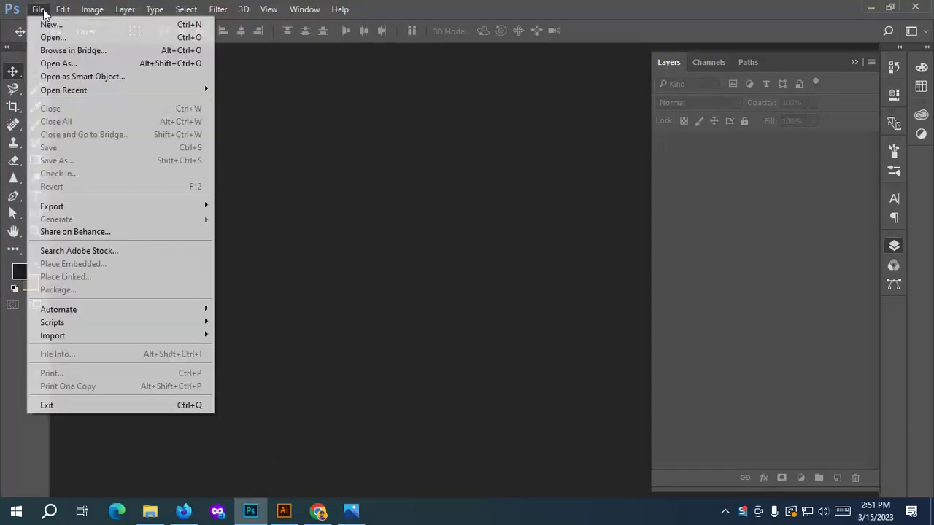
click(55, 27)
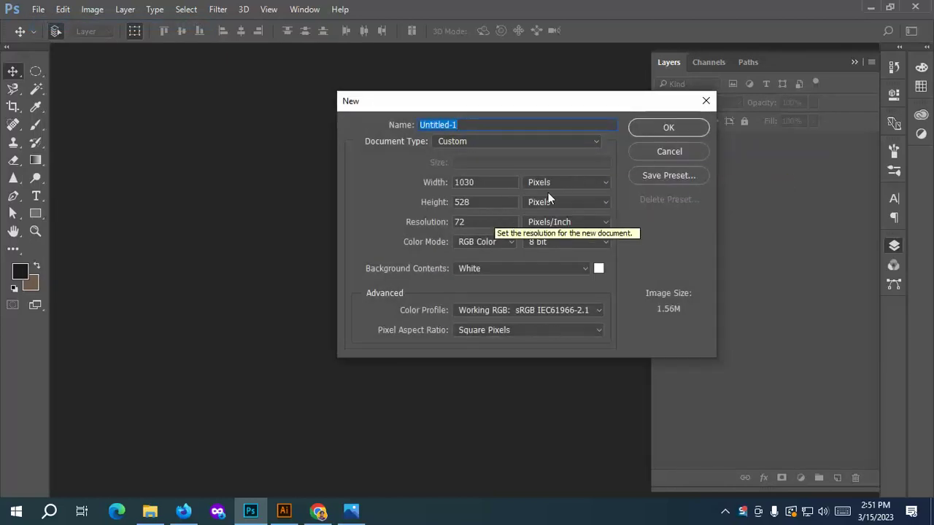
click(496, 143)
click(467, 181)
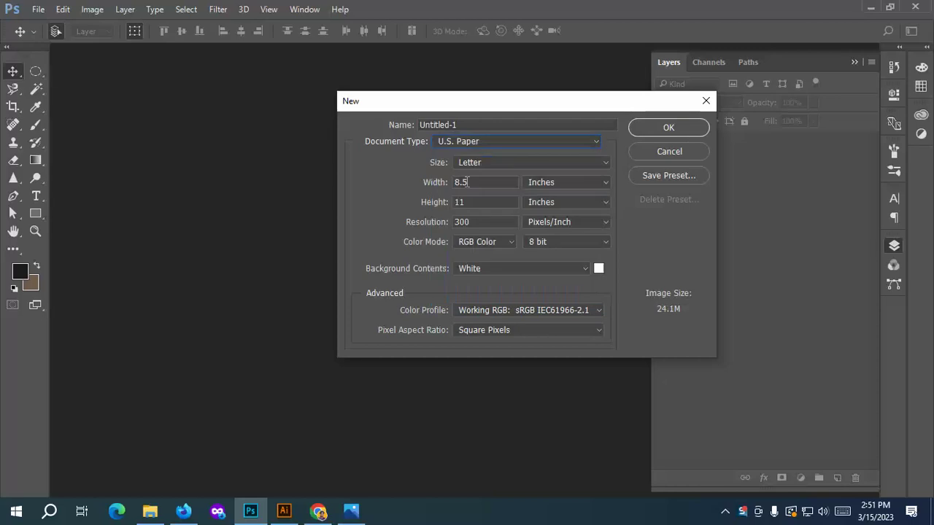
click(495, 164)
click(495, 166)
click(496, 137)
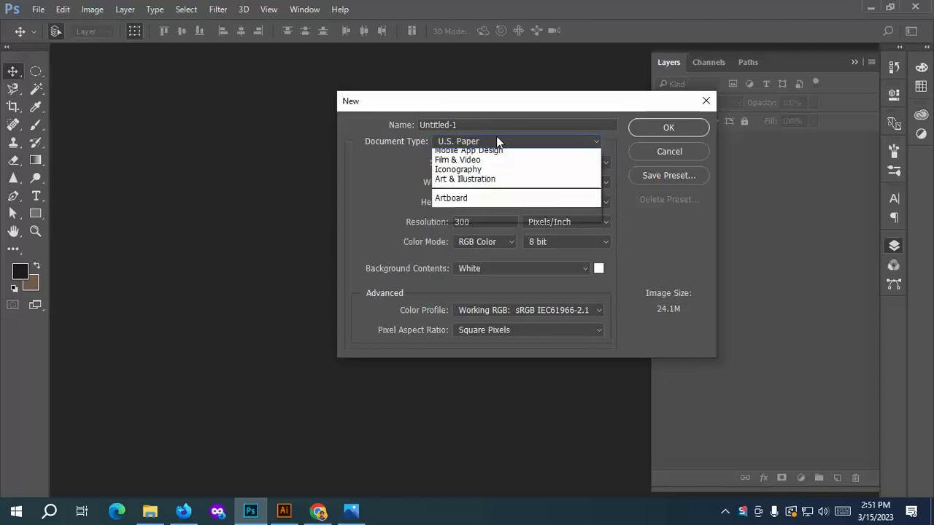
click(464, 193)
click(493, 162)
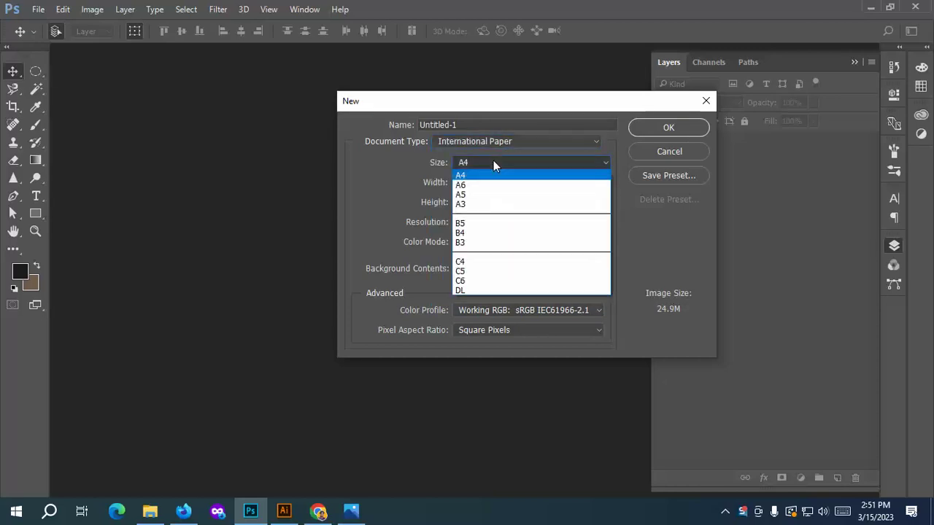
click(645, 127)
click(645, 128)
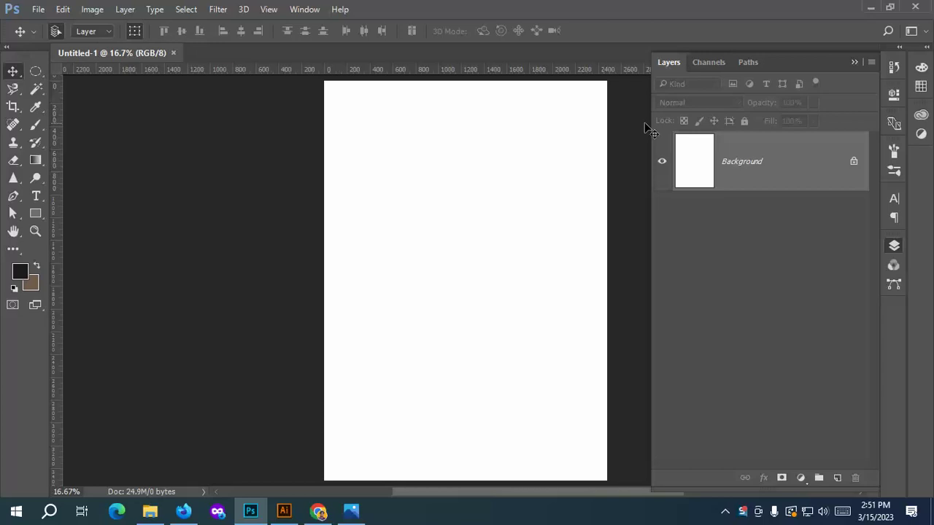
Add a new layer and paint one soft black spot near the page's centre with the Brush at size 2080.
scroll(454, 173, down, 2)
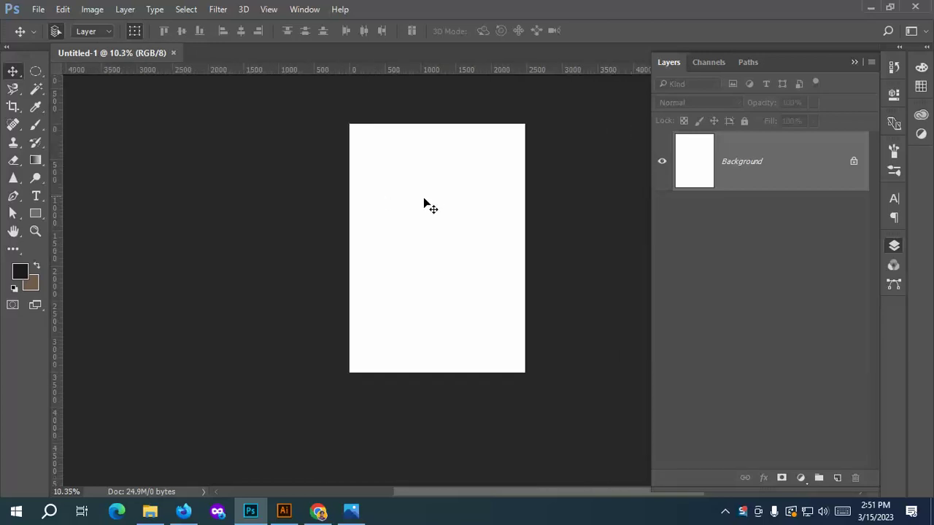
scroll(431, 202, up, 1)
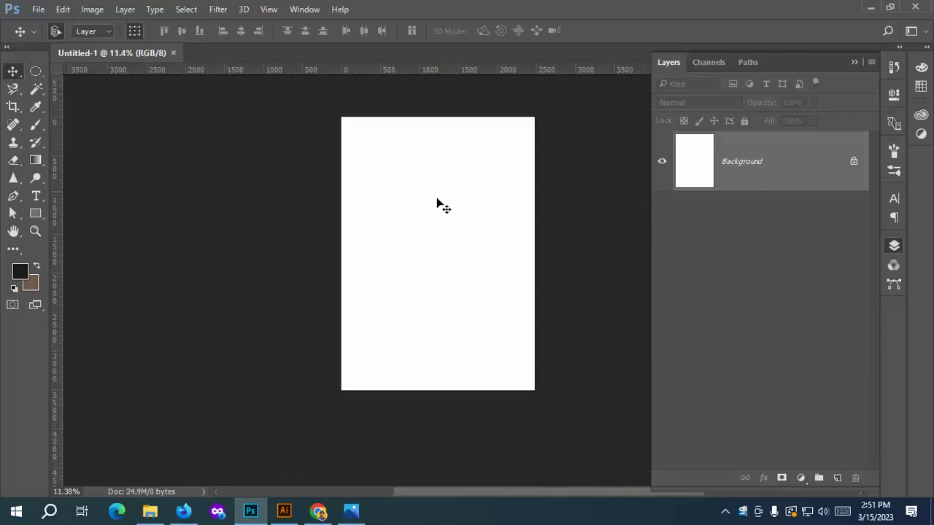
click(36, 125)
click(837, 477)
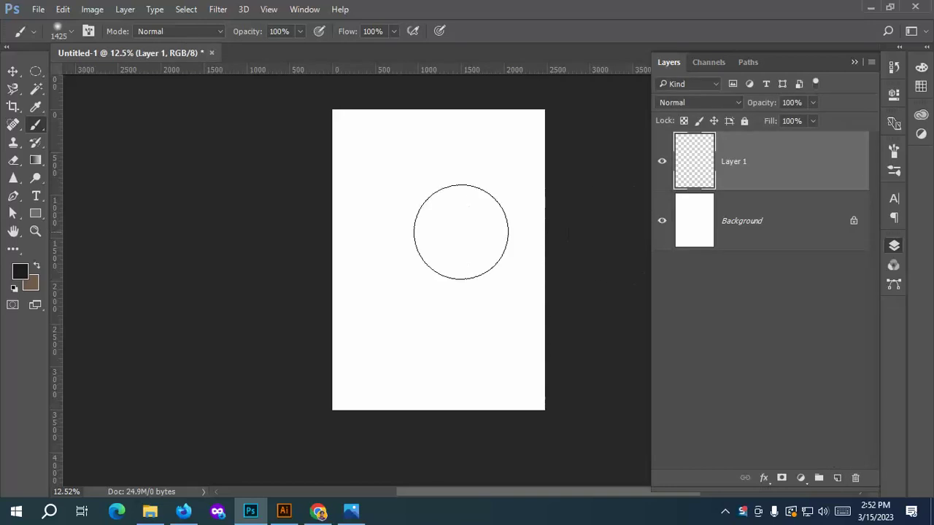
mouse_move(430, 242)
mouse_down()
mouse_move(442, 343)
mouse_move(439, 176)
mouse_move(466, 179)
mouse_move(483, 114)
mouse_move(446, 220)
mouse_up()
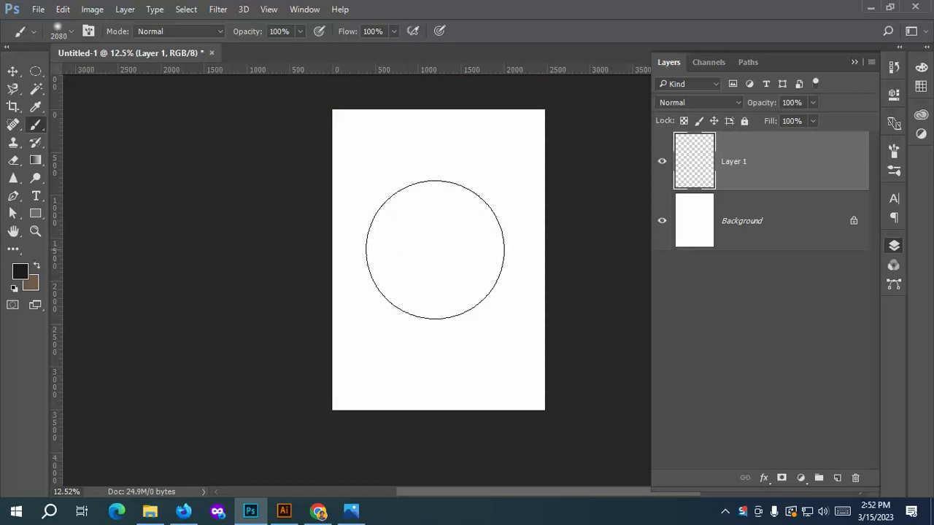
click(435, 248)
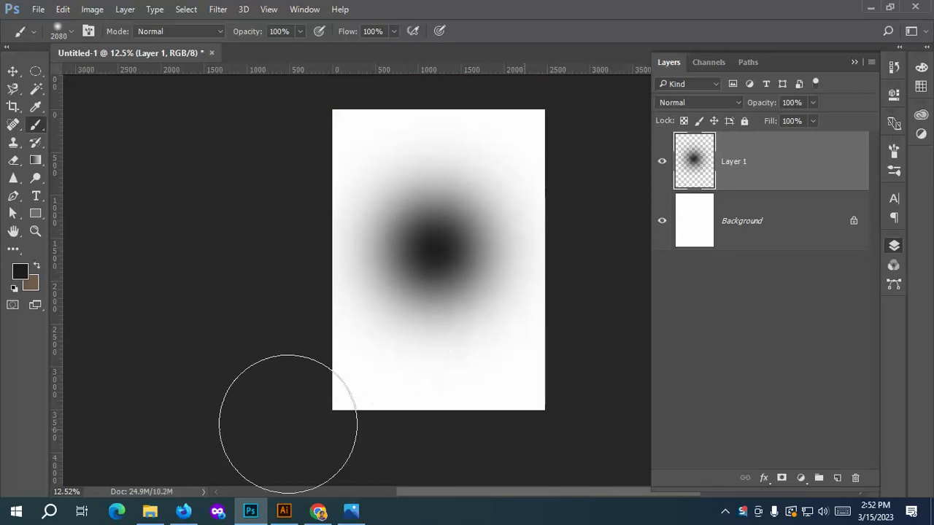
Squash the black spot into a flat shadow at about 12% height and set the layer's opacity to 40%.
click(13, 71)
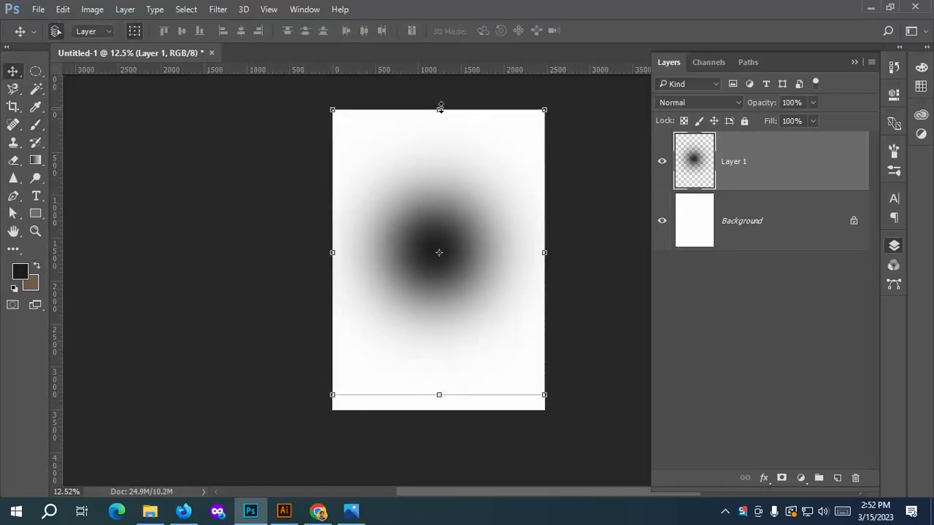
mouse_move(439, 111)
mouse_down()
mouse_move(439, 360)
mouse_move(448, 367)
mouse_move(448, 346)
mouse_up()
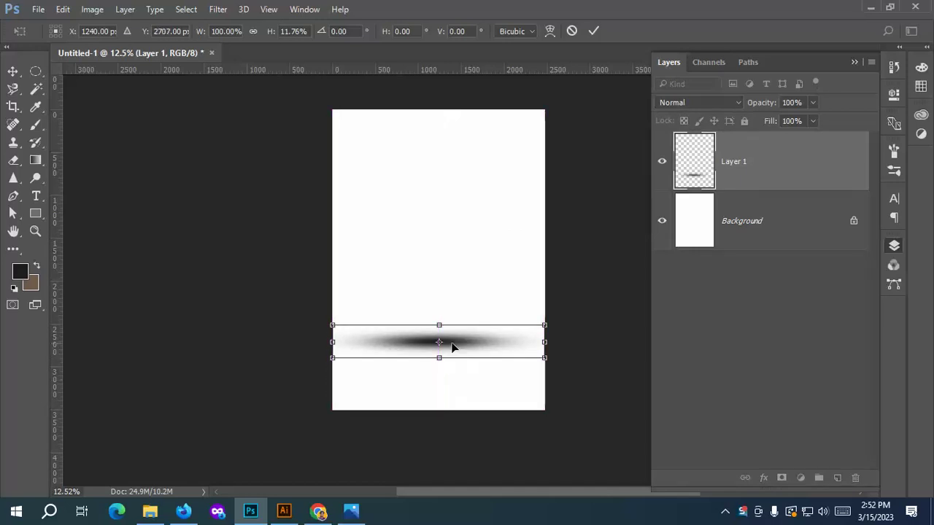
click(812, 102)
drag(801, 117, 733, 147)
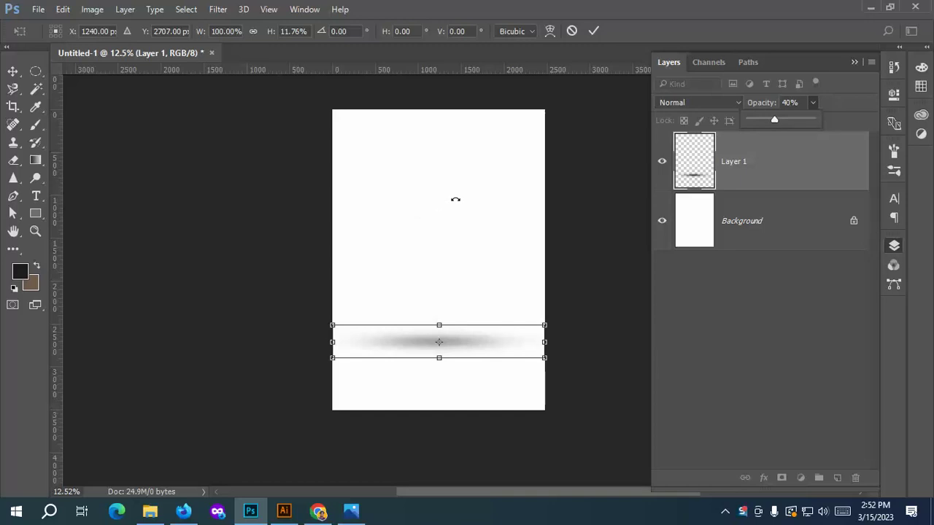
Move the flattened shadow straight down to about Y 3138 px and apply the transformation.
key(shift+Down)
key(shift+Down)
key(shift+Down)
key(shift+Down)
key(shift+Down)
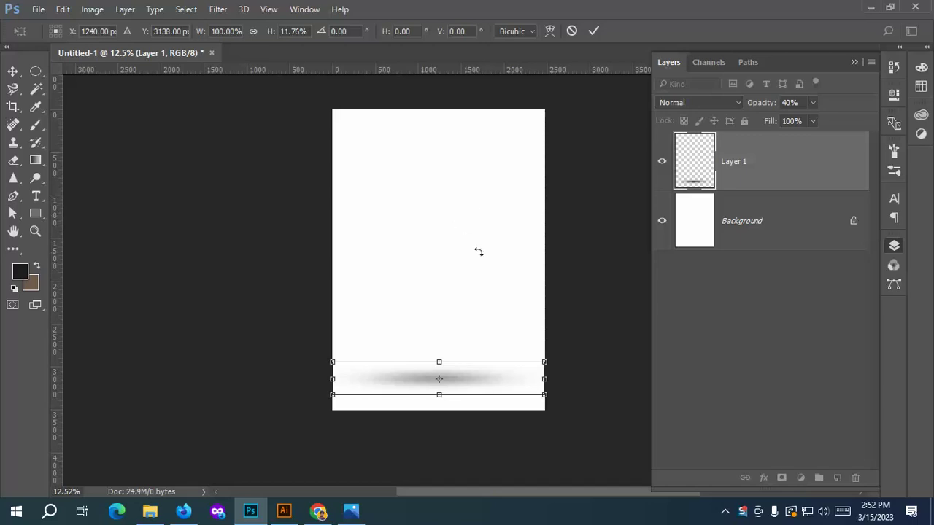
click(594, 31)
Undo the flattening, repositioning and opacity change of the spot on Layer 1.
key(ctrl+alt+z)
key(ctrl+alt+z)
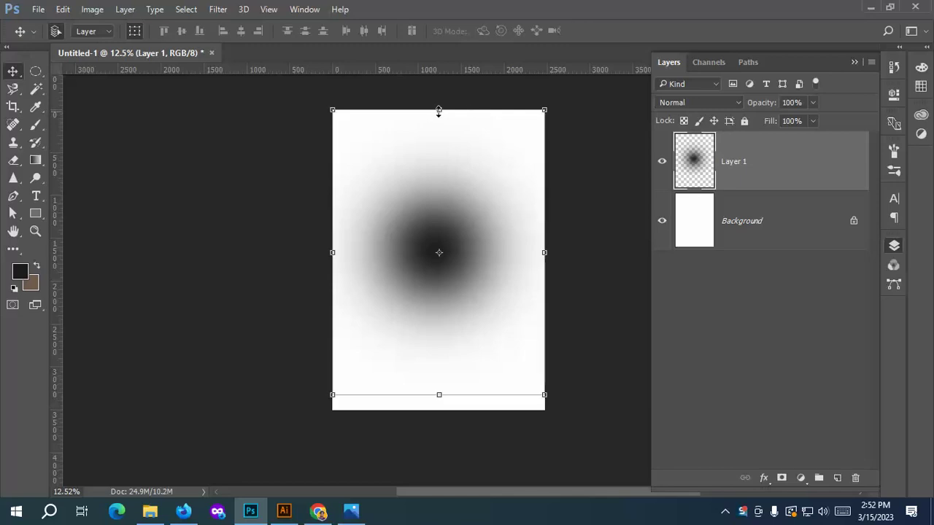
Try squashing the black spot vertically by its upper edge several times, undoing each attempt.
drag(439, 111, 438, 173)
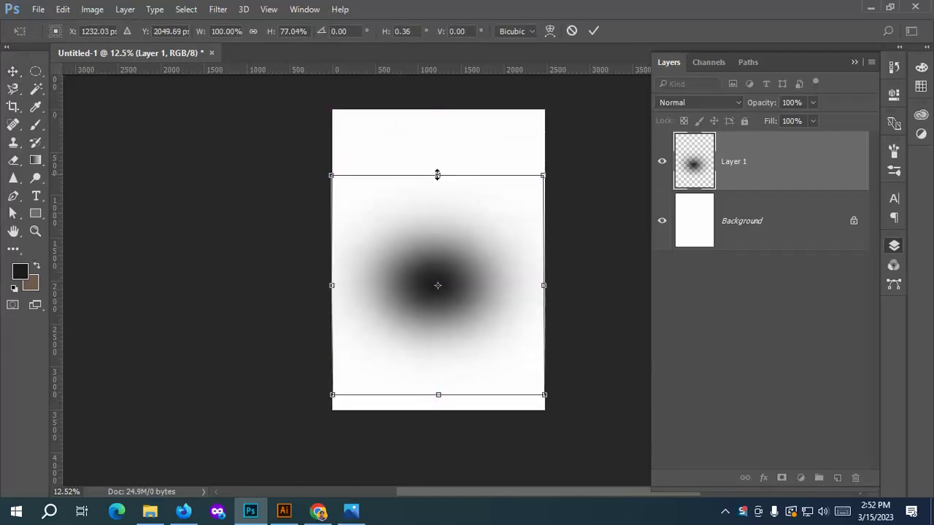
key(ctrl+z)
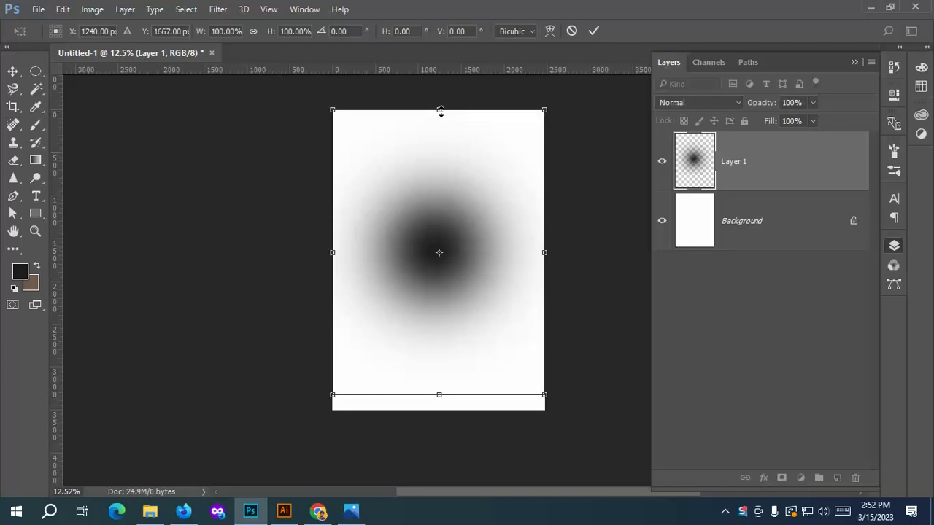
drag(441, 111, 440, 175)
key(ctrl+z)
drag(439, 111, 438, 226)
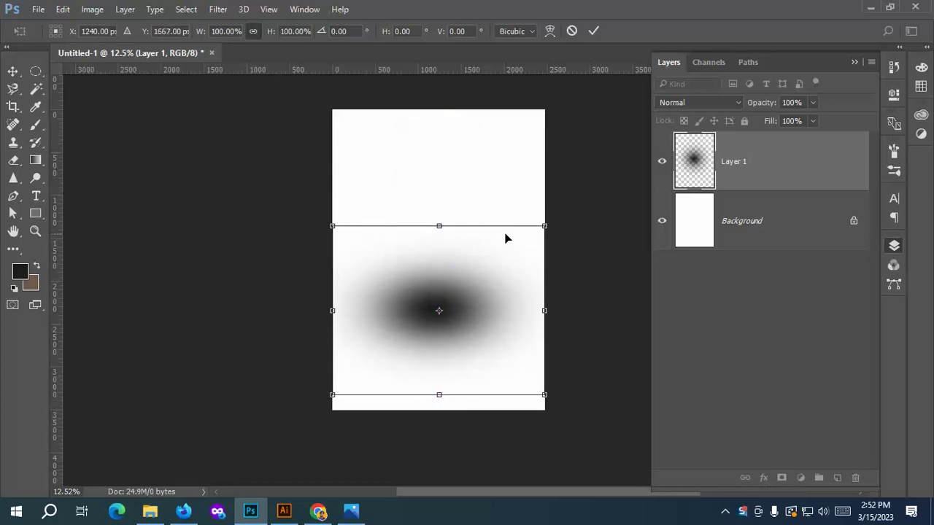
key(ctrl+z)
Scale the black spot proportionally to about 81%, flatten it to about 18% height, and apply the transformation.
drag(547, 109, 567, 204)
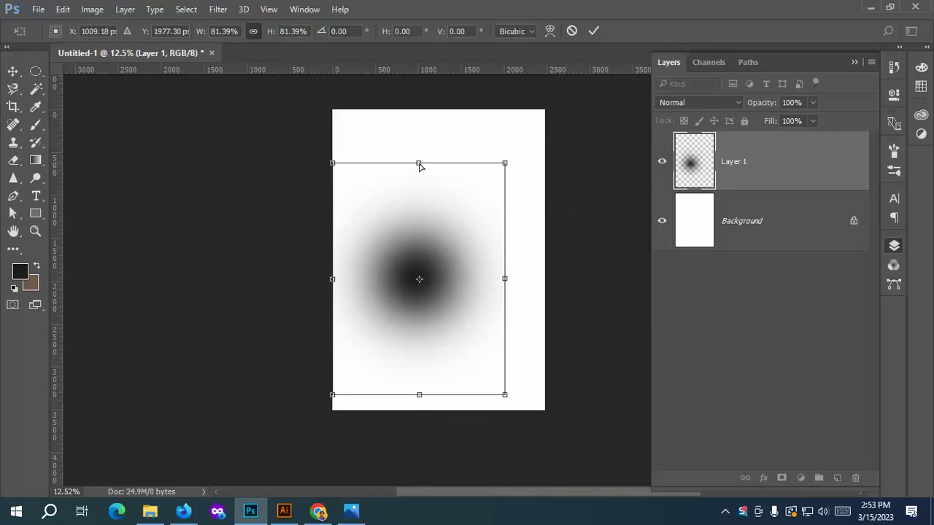
drag(420, 167, 421, 343)
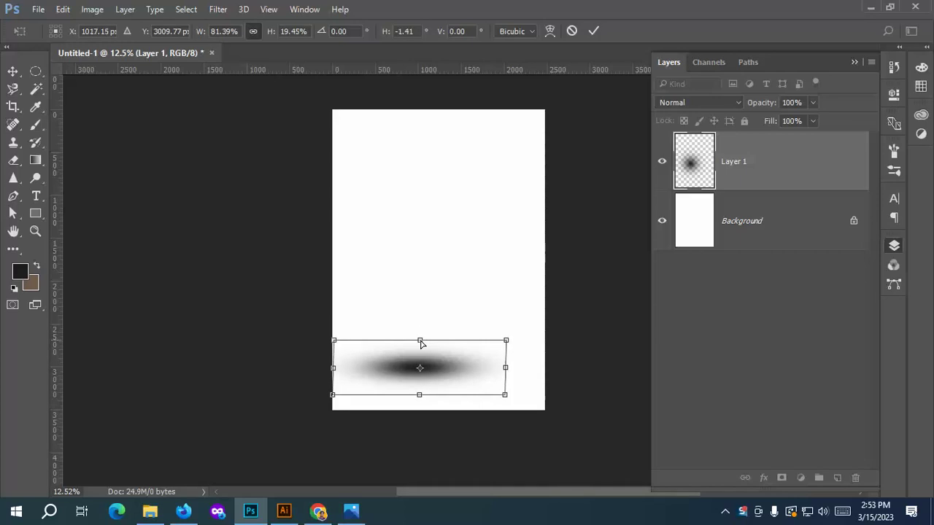
key(ctrl+z)
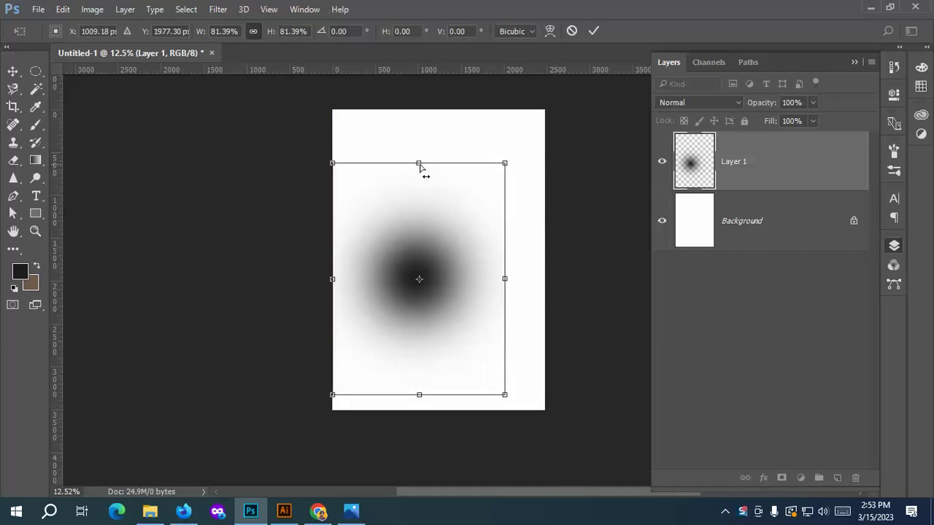
drag(421, 162, 441, 451)
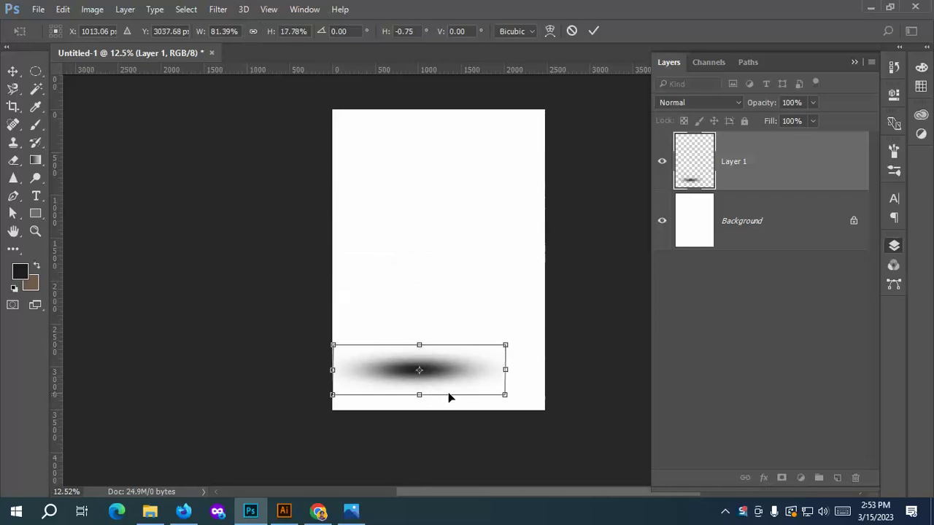
click(594, 31)
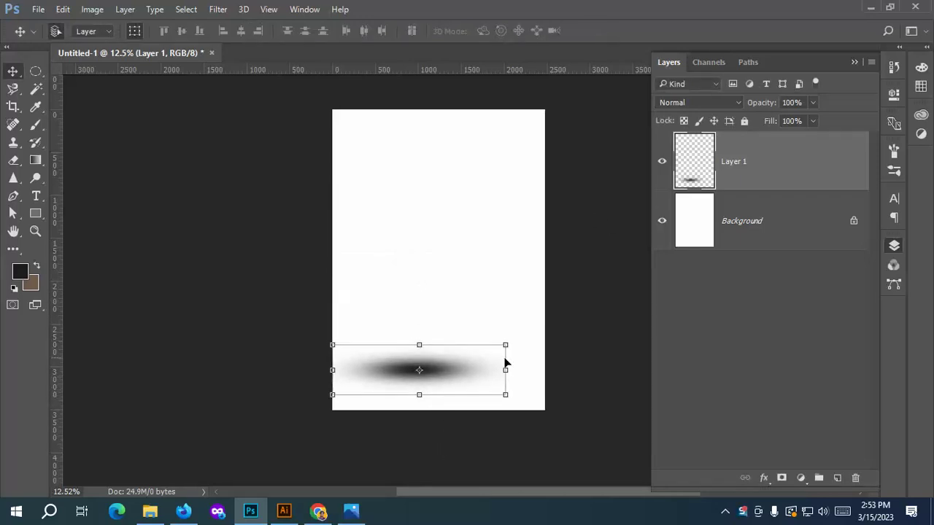
Move the flattened spot to the horizontal centre near mid-page, then reduce its height to about 96% with a -4° horizontal skew.
drag(504, 363, 485, 283)
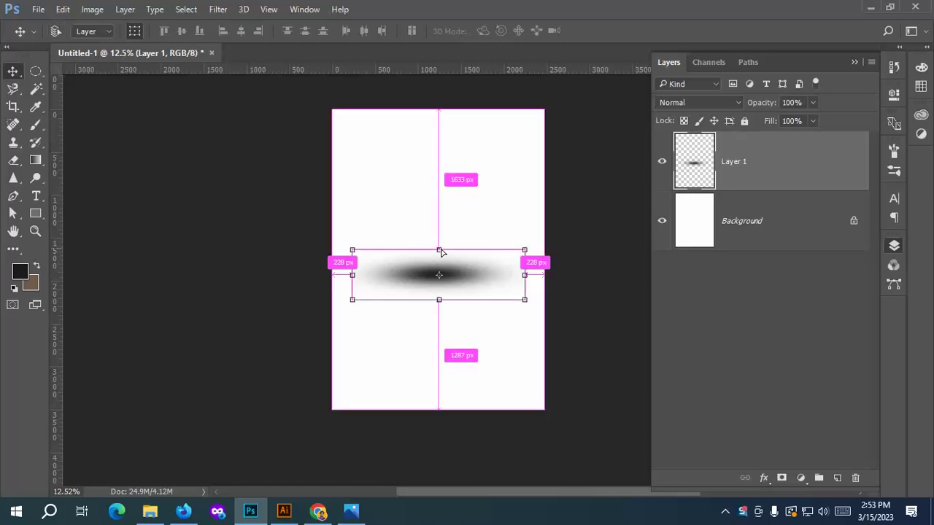
key(ctrl+t)
mouse_move(438, 250)
mouse_down()
mouse_move(445, 260)
mouse_move(431, 262)
mouse_move(448, 140)
mouse_move(468, 230)
mouse_move(443, 270)
mouse_move(442, 252)
mouse_up()
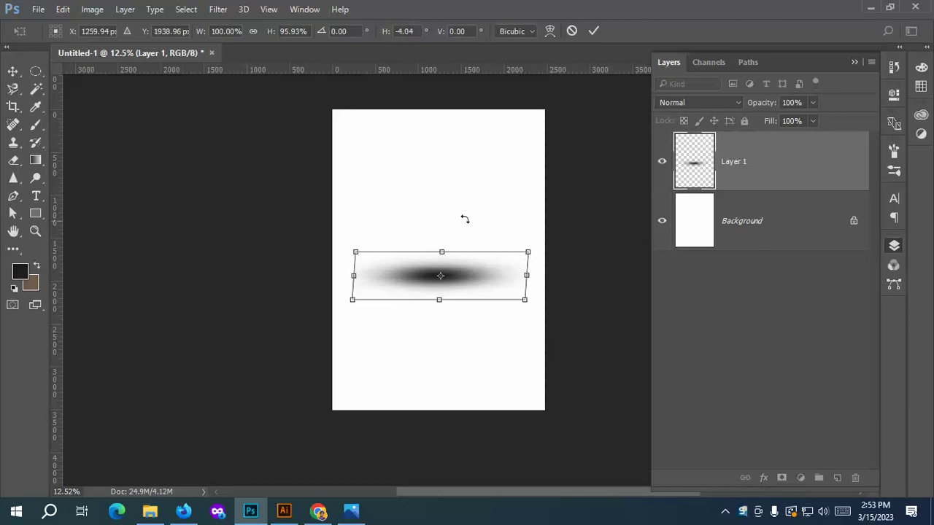
click(594, 31)
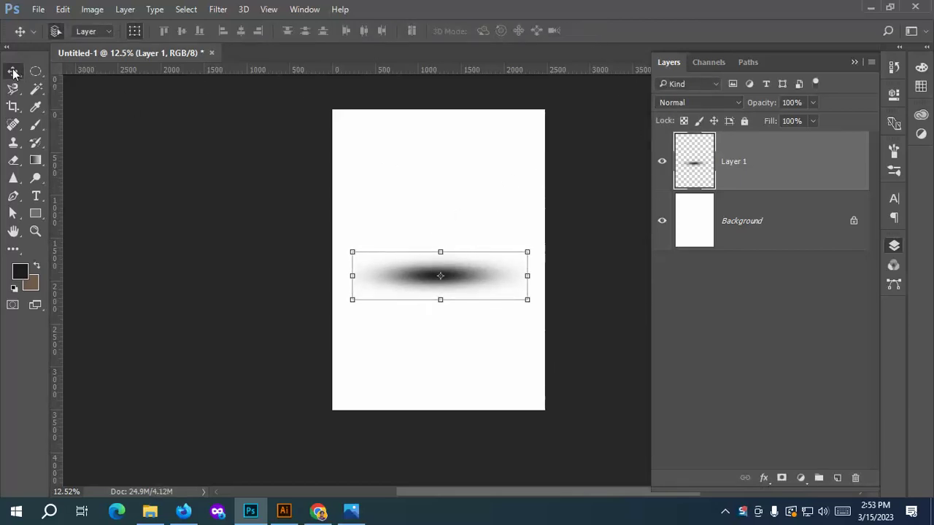
Transform the shadow without locked proportions to about 83% width and 163% height with an 8.4° horizontal skew, and apply it.
click(35, 125)
click(12, 70)
key(ctrl)
key(ctrl+t)
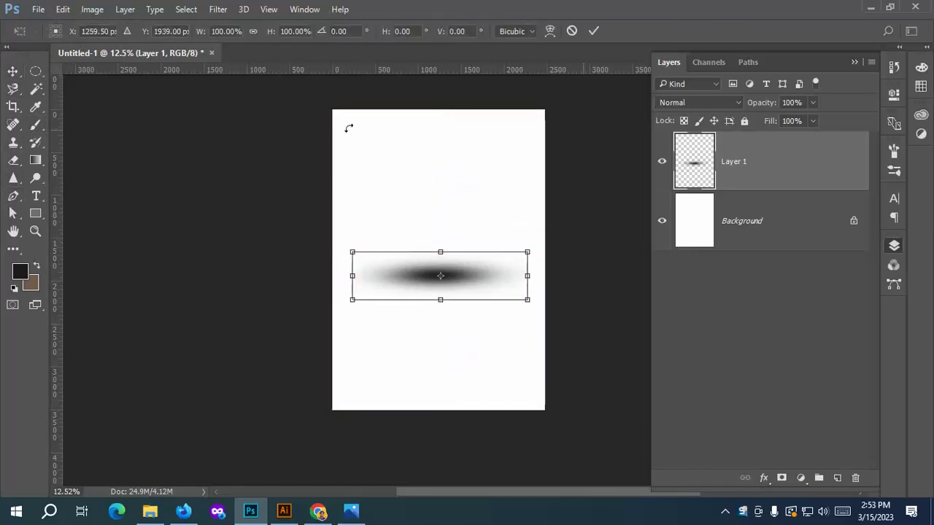
click(253, 32)
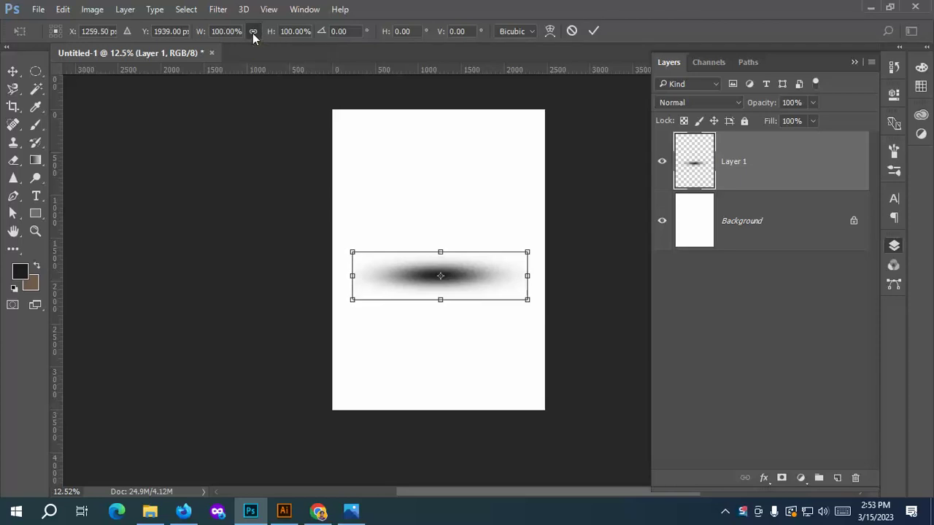
drag(529, 249, 497, 180)
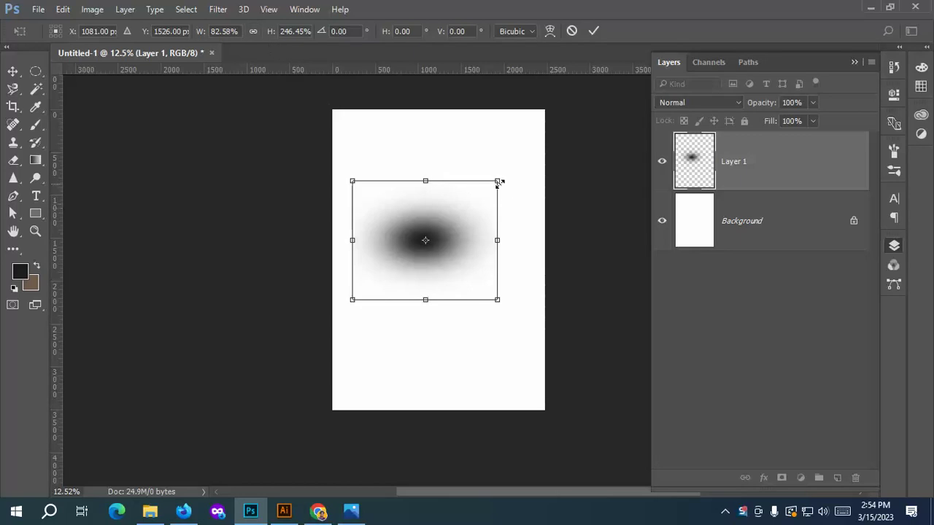
drag(427, 183, 416, 224)
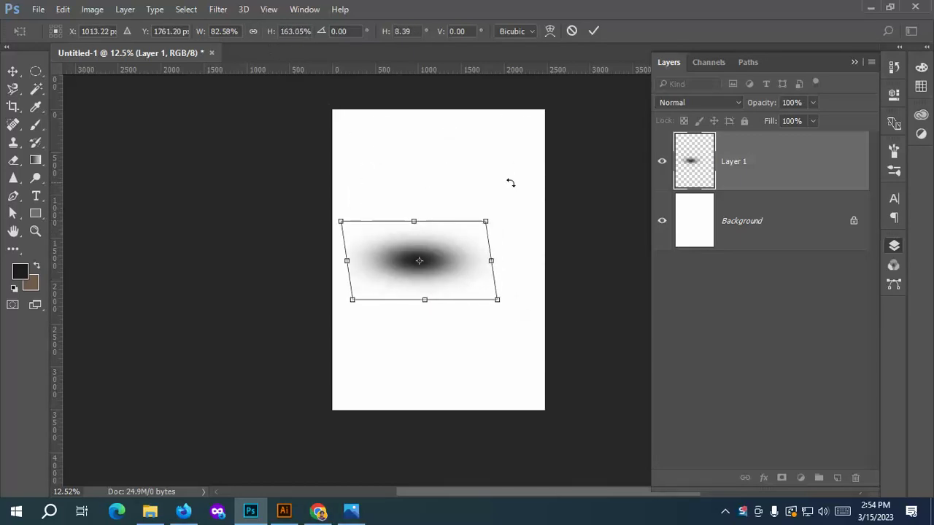
click(593, 30)
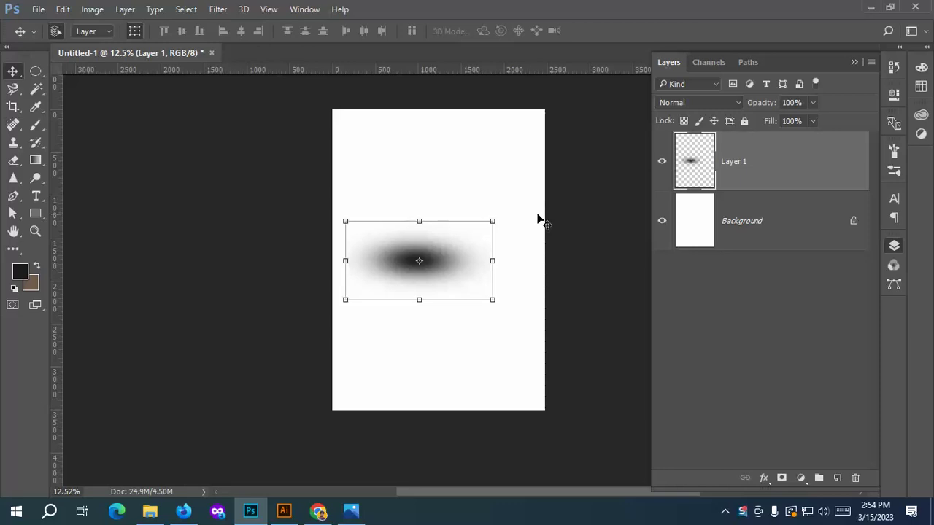
Close the Untitled-1 document without saving, and close the baby lotion advertisement in the image viewer.
click(211, 53)
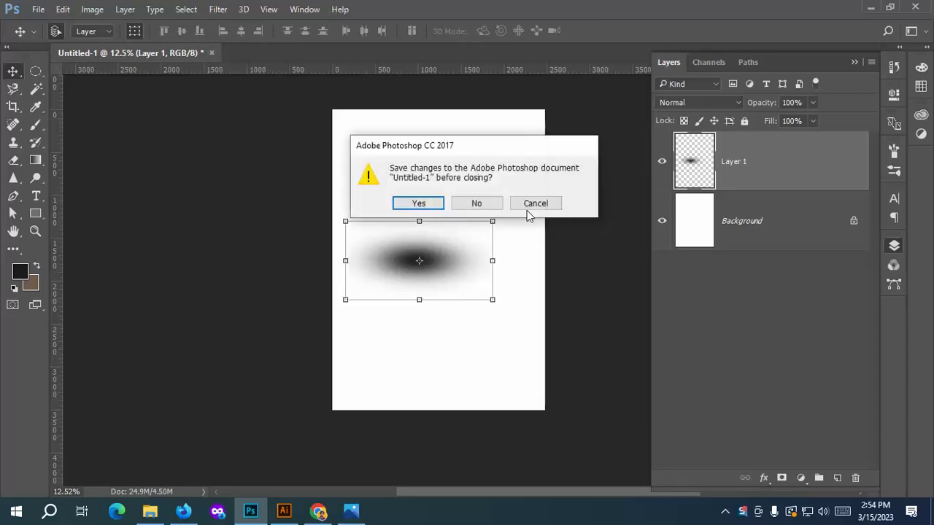
click(496, 204)
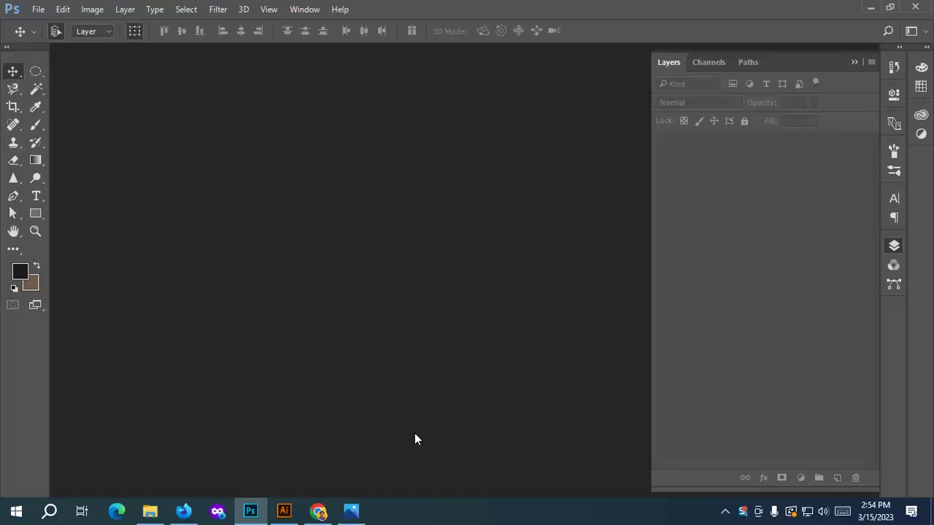
click(349, 511)
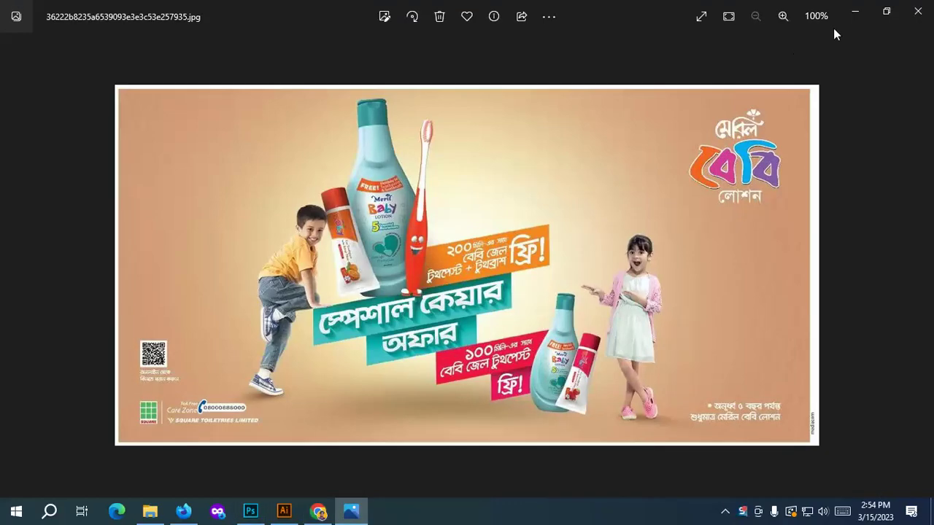
click(918, 11)
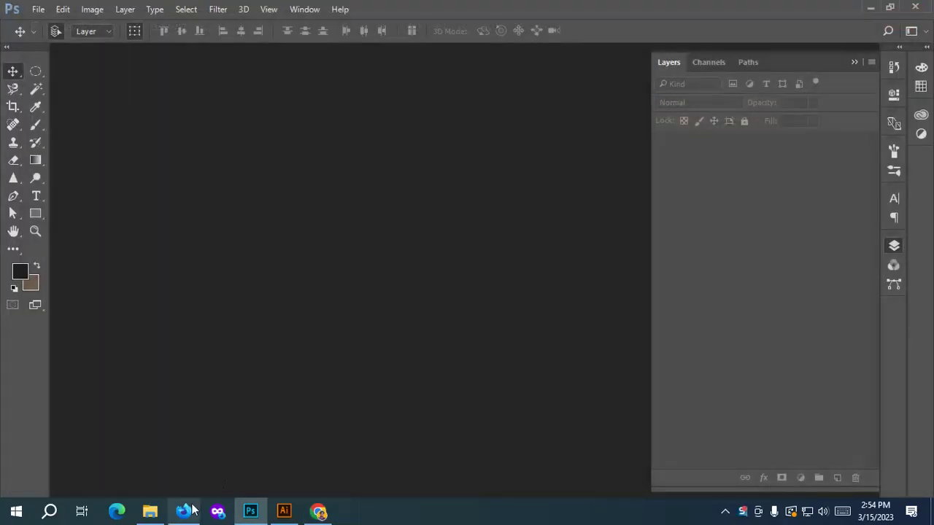
Switch to Google Classroom in Firefox and grade the open submission containing UU.jpg and Untitled-1.jpg 75 out of 100.
click(183, 511)
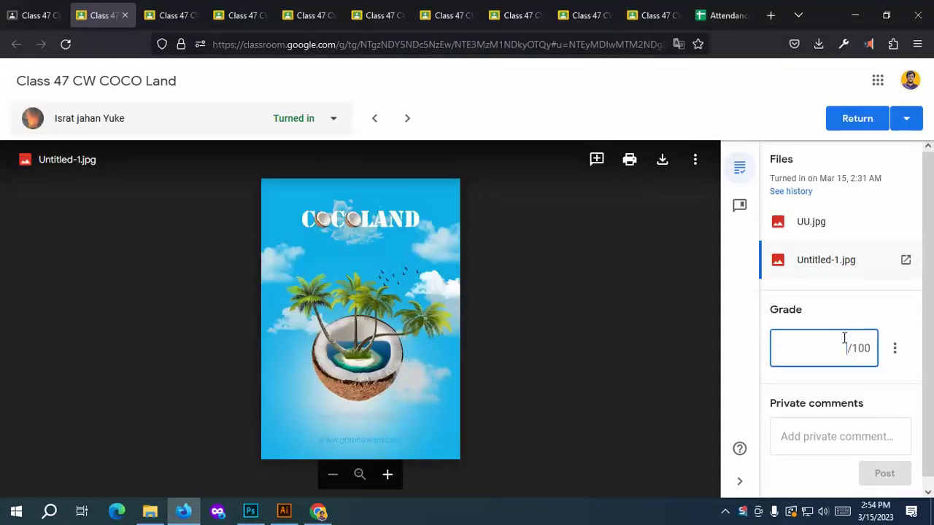
text(75)
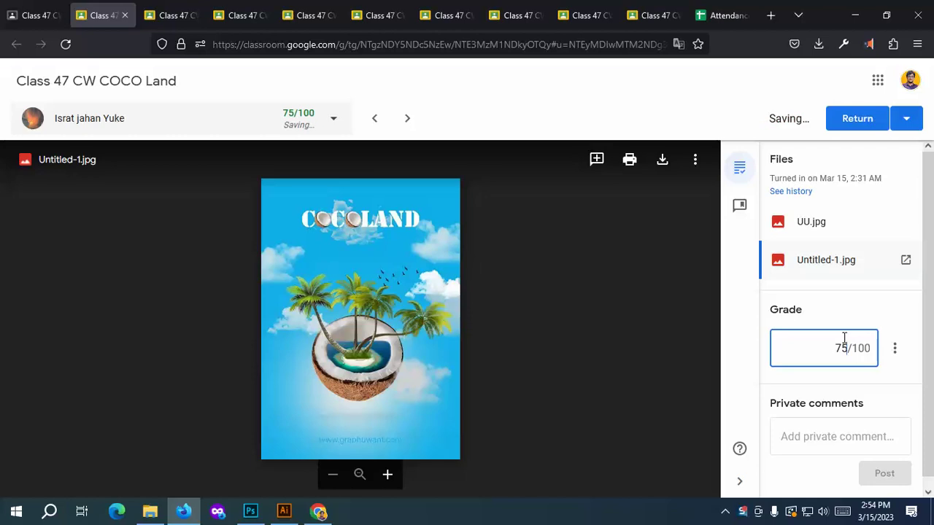
key(BackSpace)
key(BackSpace)
text(80)
key(BackSpace)
key(BackSpace)
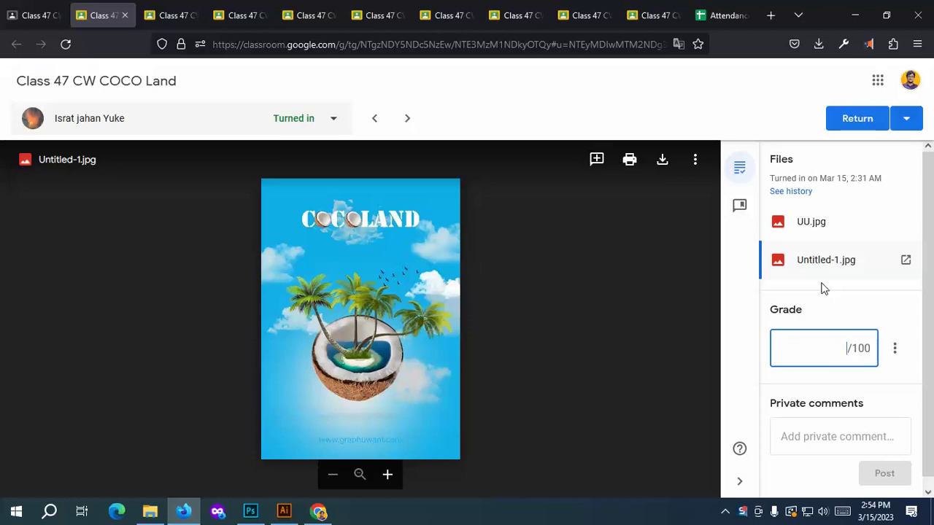
text(75)
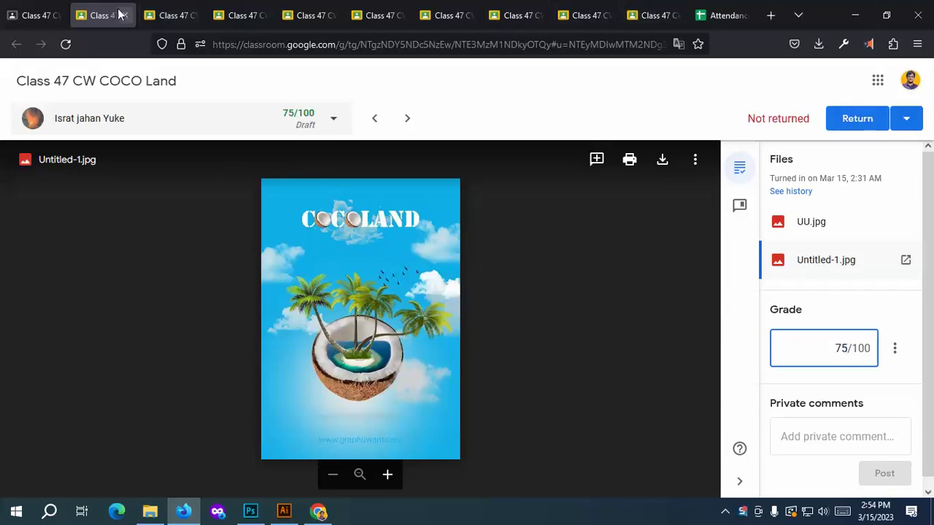
Open the submission with coco-island.jpg, inspect the artwork, and grade it 75 out of 100.
click(164, 16)
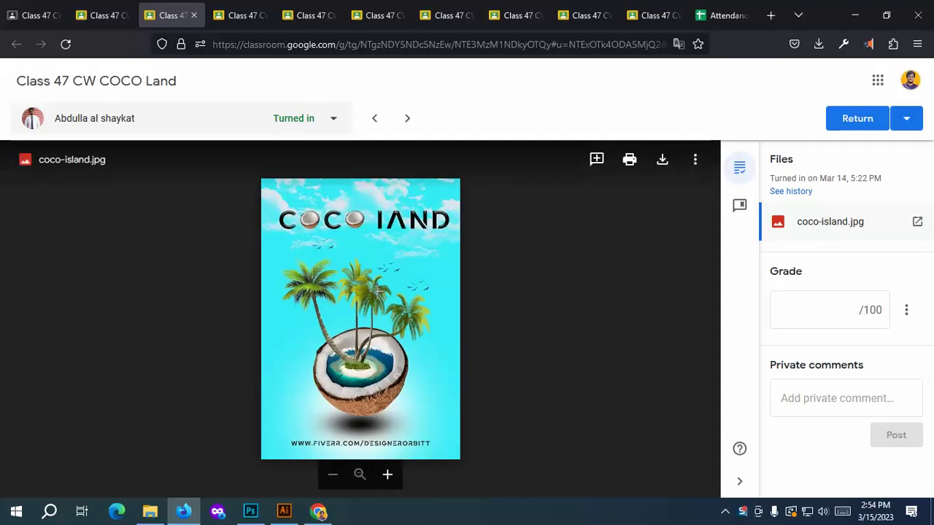
scroll(318, 385, up, 3)
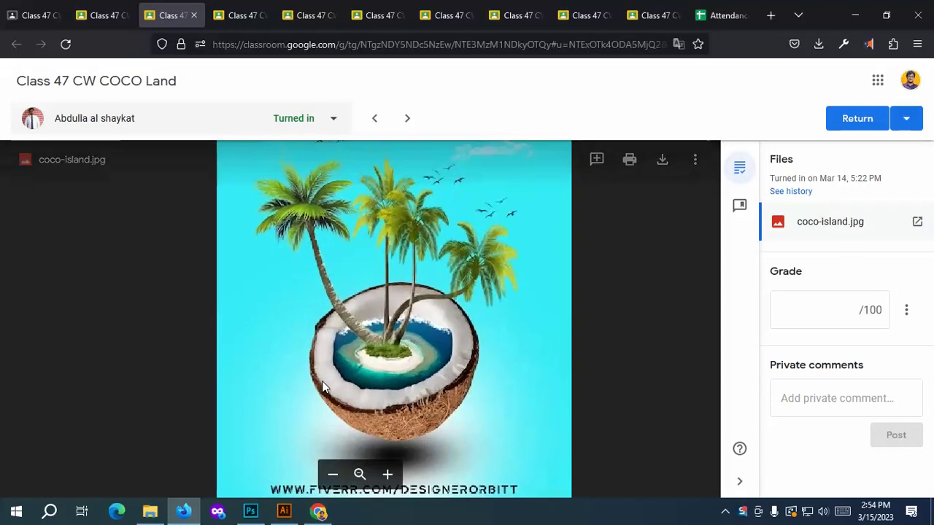
scroll(322, 381, down, 2)
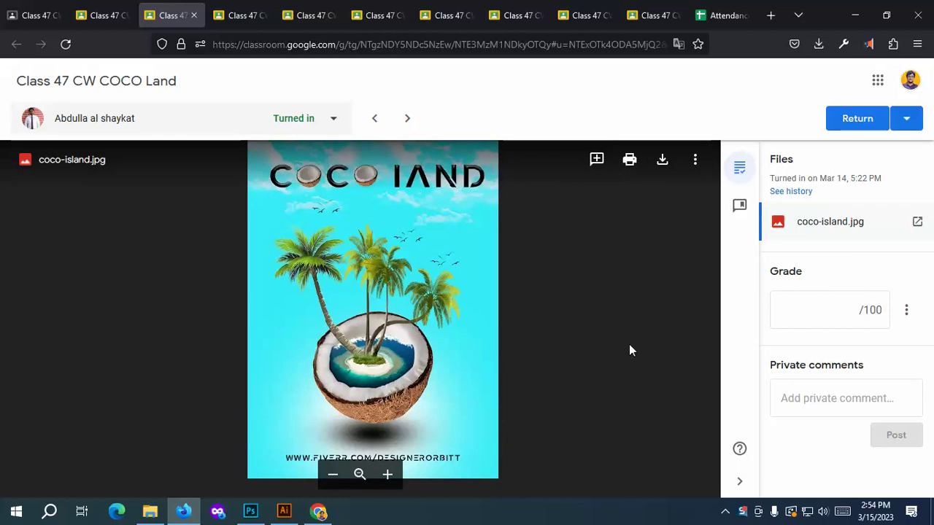
click(831, 313)
text(7)
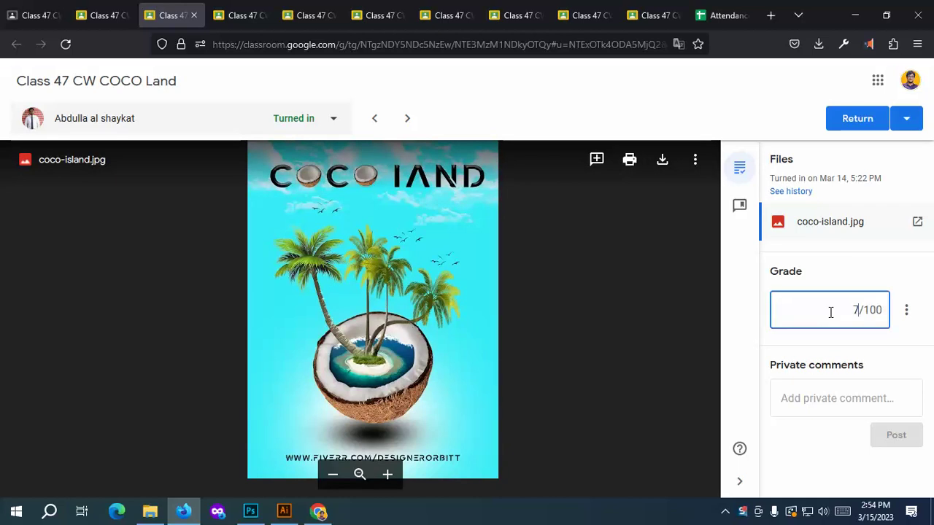
text(5)
Examine the coconut's shadow, the palm trees and the web address text in the coco-island.jpg artwork.
click(332, 474)
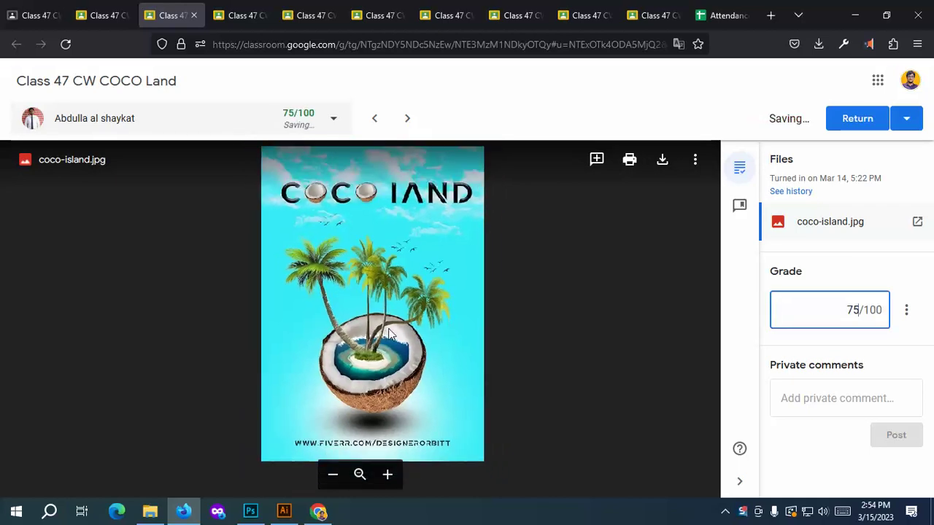
scroll(356, 427, up, 3)
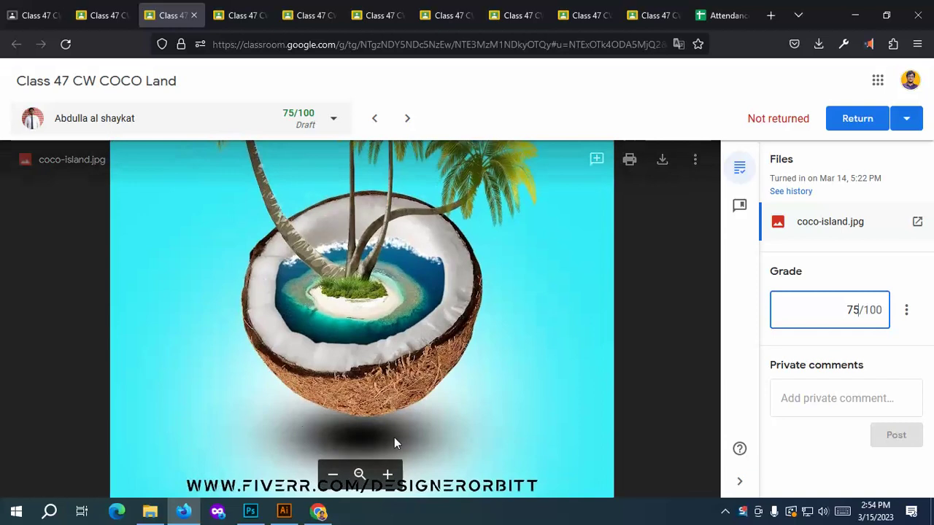
scroll(394, 437, down, 2)
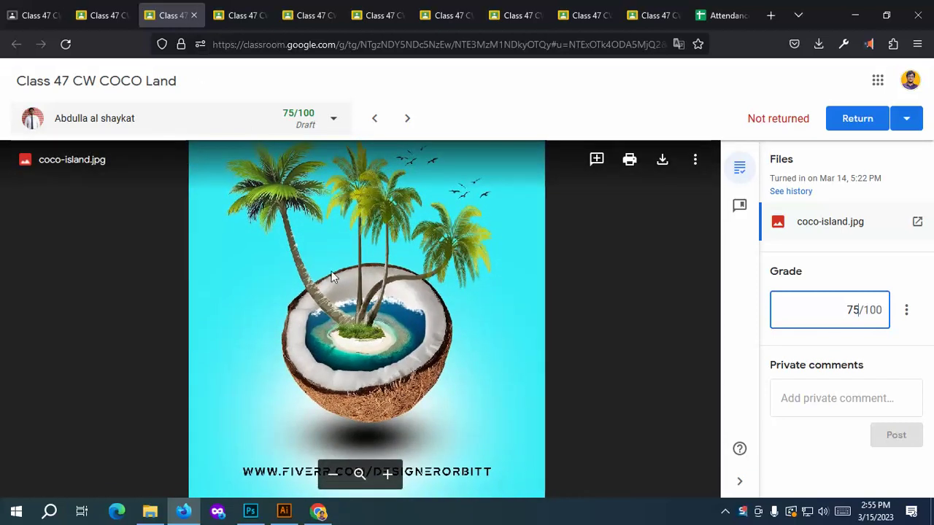
scroll(328, 445, down, 3)
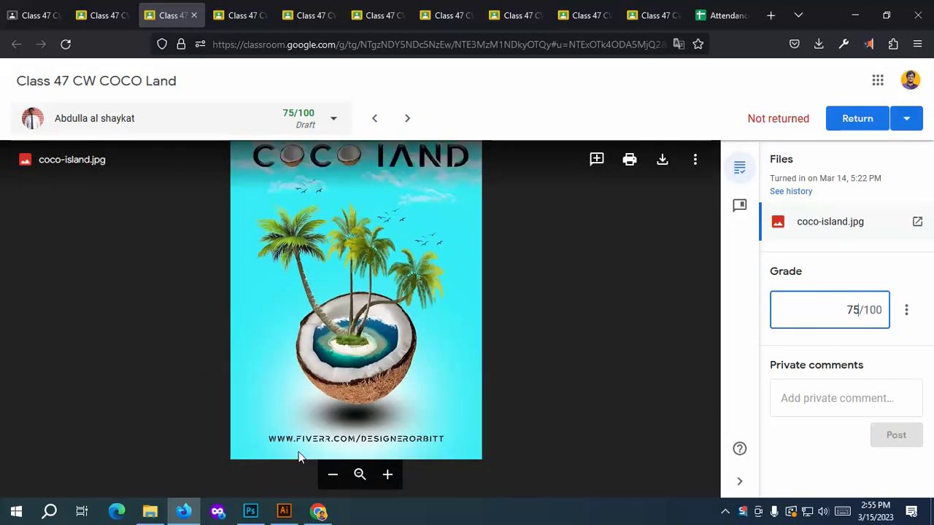
scroll(328, 447, up, 3)
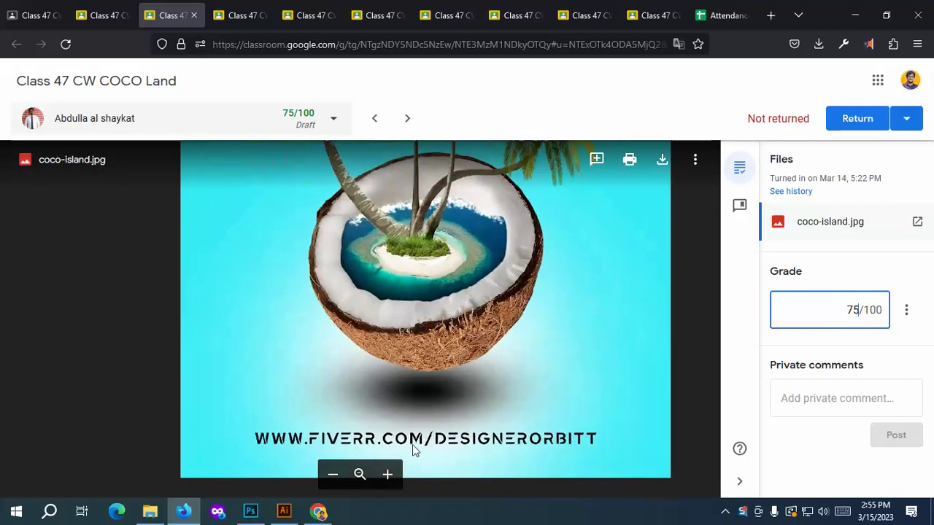
scroll(365, 441, down, 1)
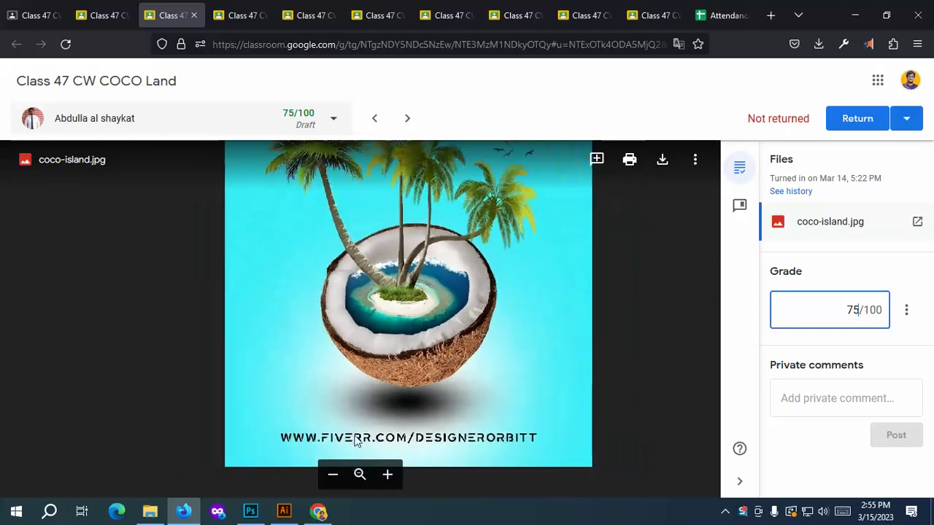
scroll(438, 435, down, 3)
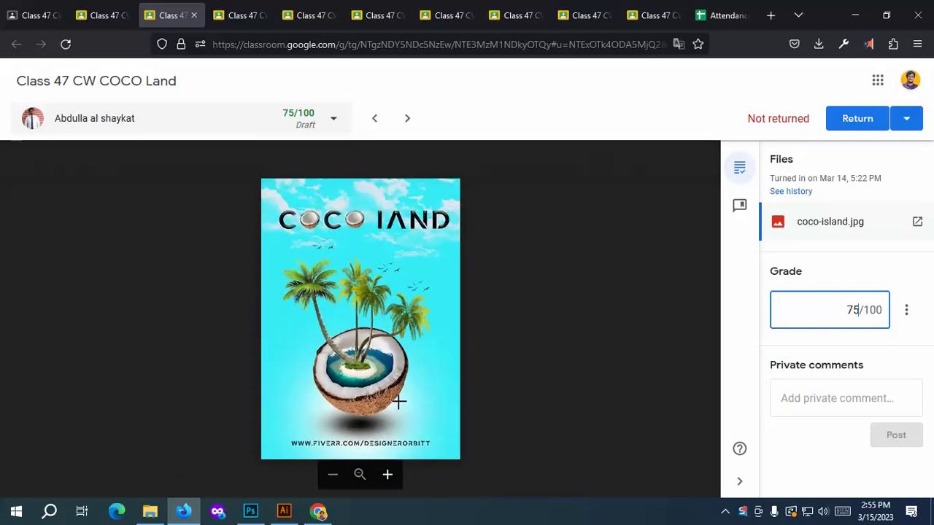
Open the submission with cocotree.jpg, inspect its title lettering and the coconut's shadow, and grade it 75 out of 100.
click(232, 14)
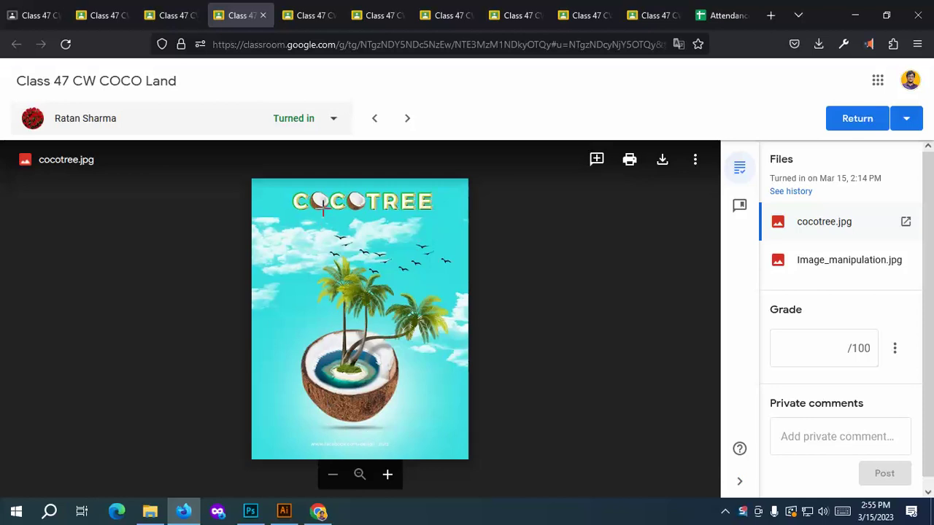
scroll(321, 207, up, 3)
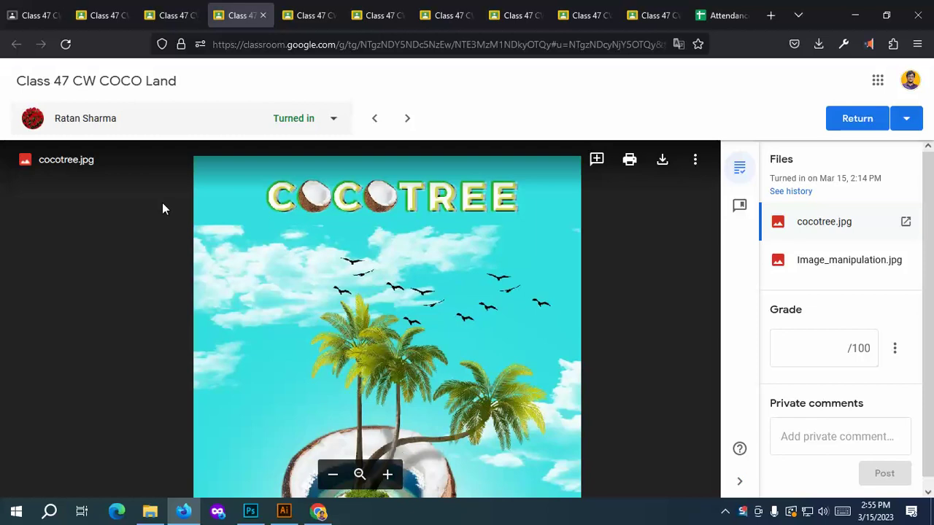
key(minus)
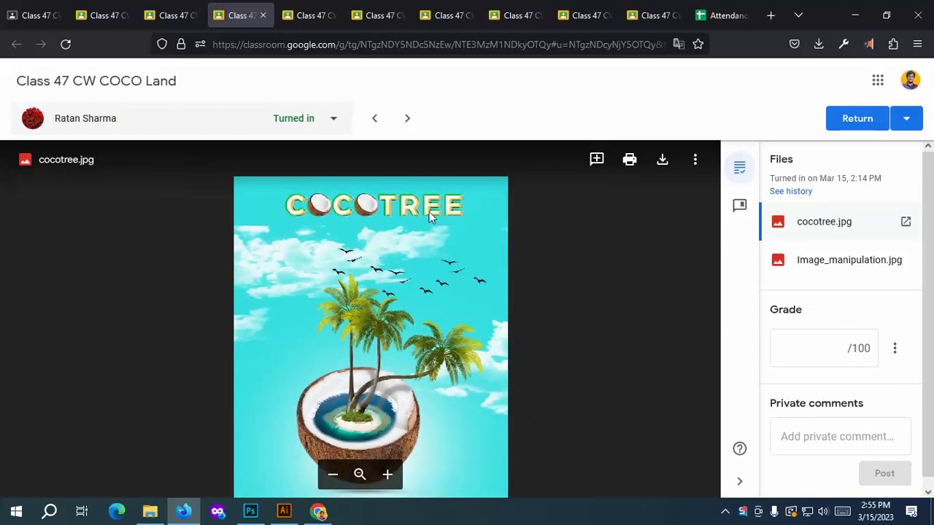
key(minus)
scroll(391, 201, up, 3)
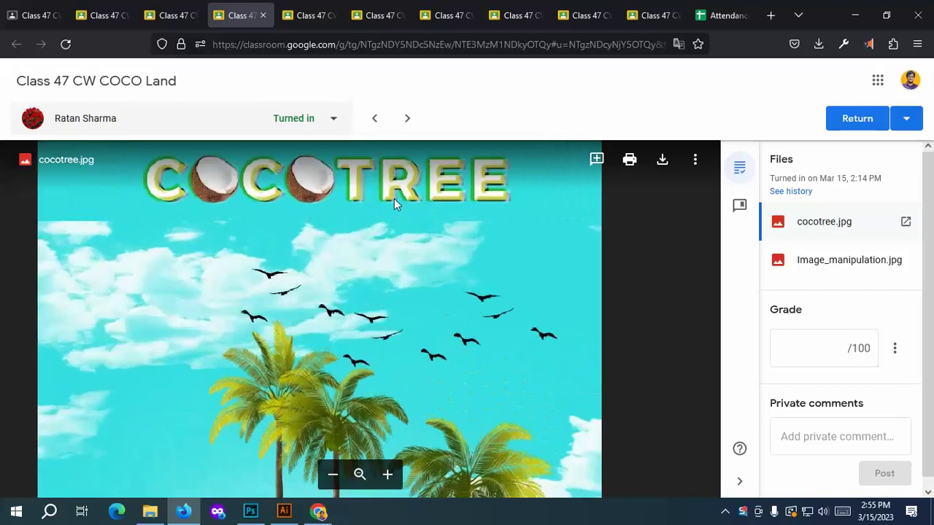
scroll(482, 219, down, 5)
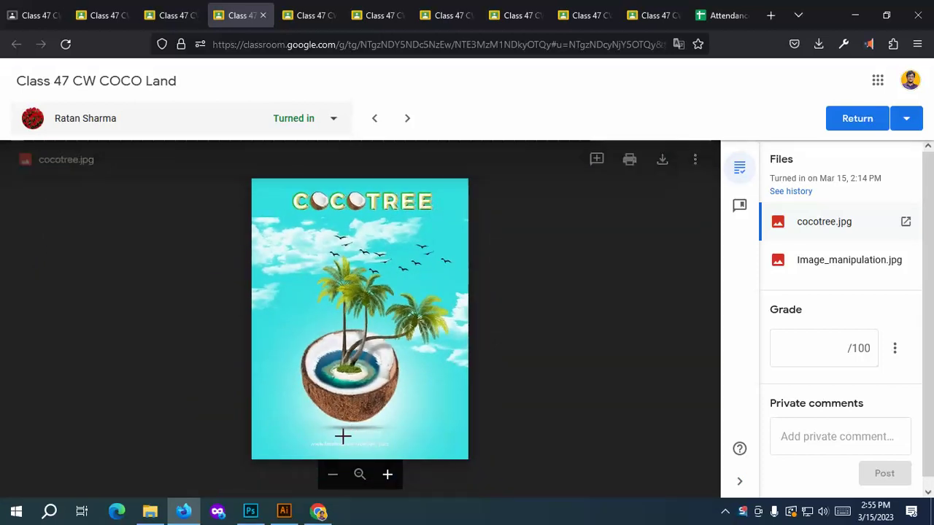
scroll(337, 438, up, 3)
scroll(337, 427, down, 4)
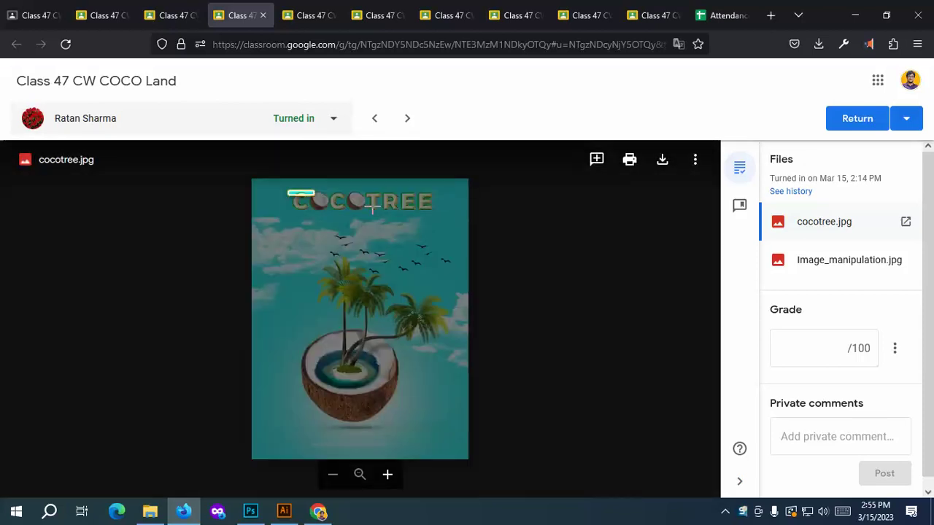
drag(285, 189, 444, 217)
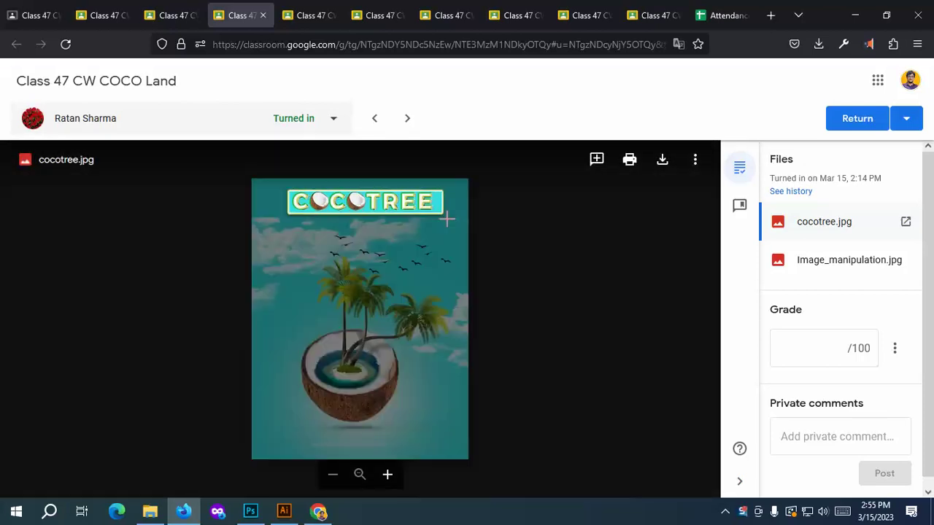
click(565, 315)
click(815, 349)
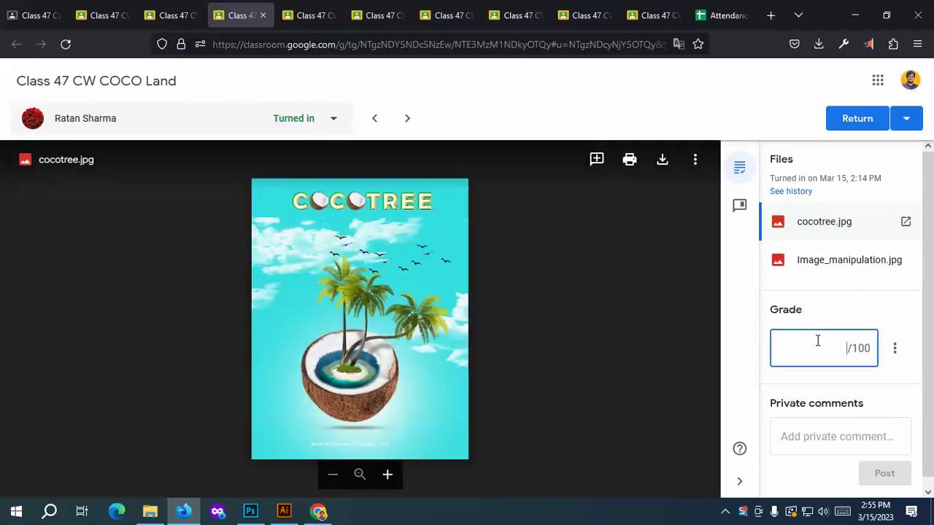
text(75)
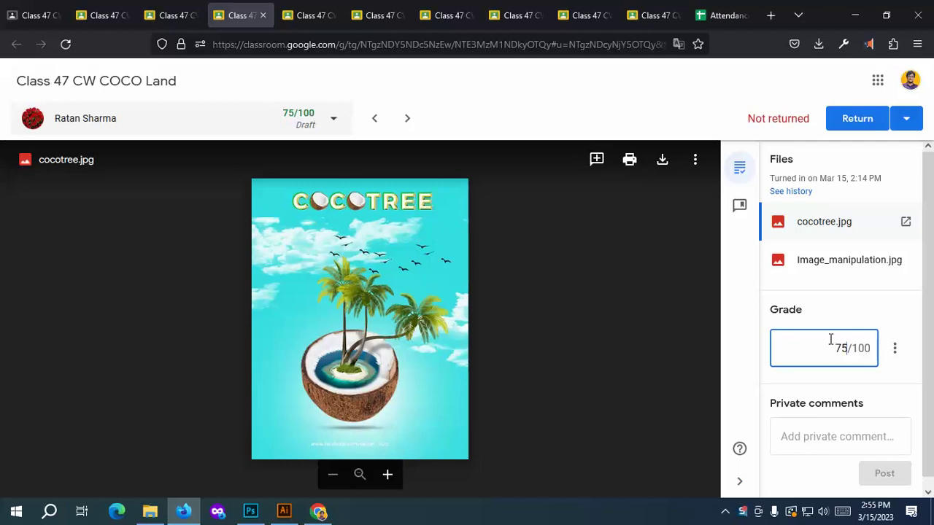
View Image_manipulation.jpg in the same submission and set the grade to 78 out of 100.
click(844, 271)
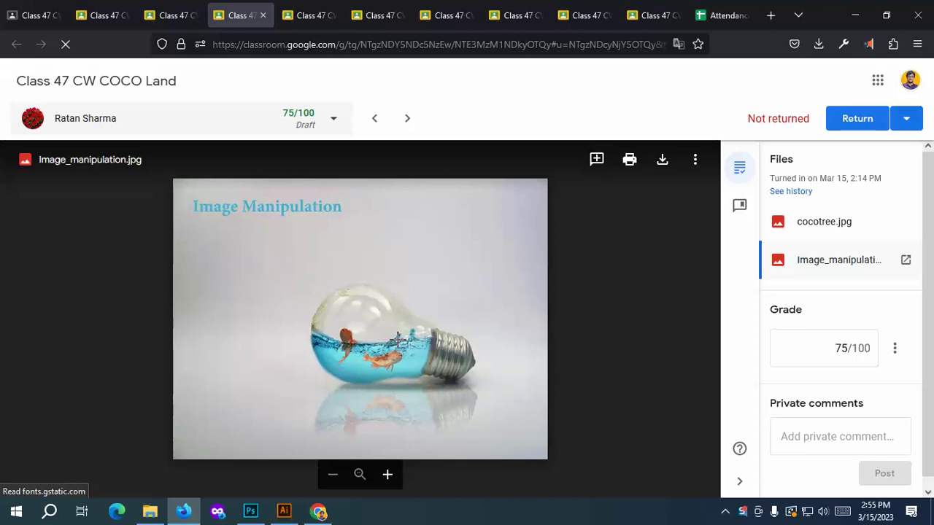
click(818, 348)
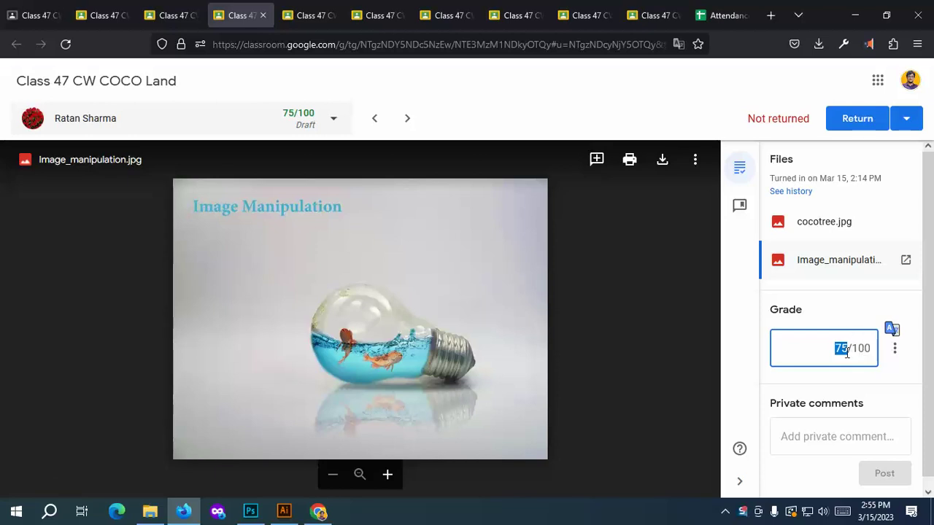
text(78)
click(838, 310)
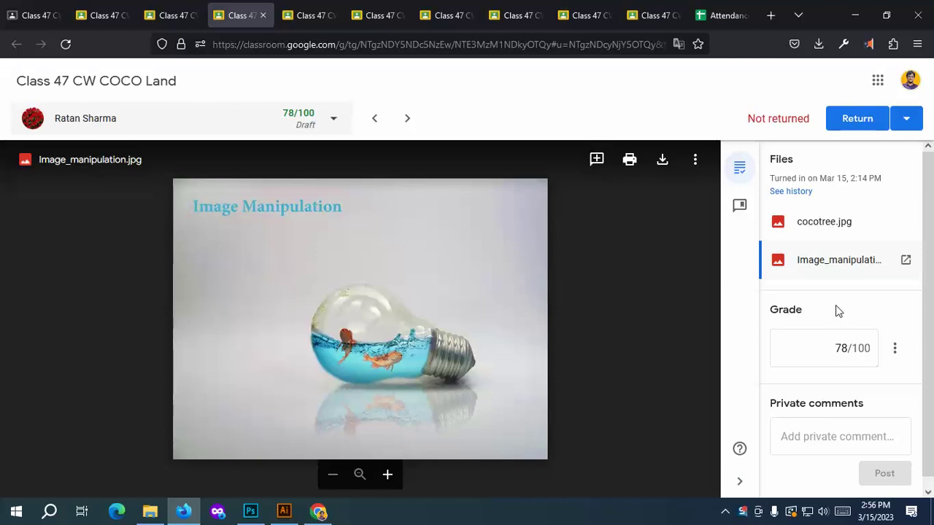
Close the duplicate page of the cocotree.jpg submission and grade the submission with Untitled-11.jpg 80 out of 100.
click(295, 15)
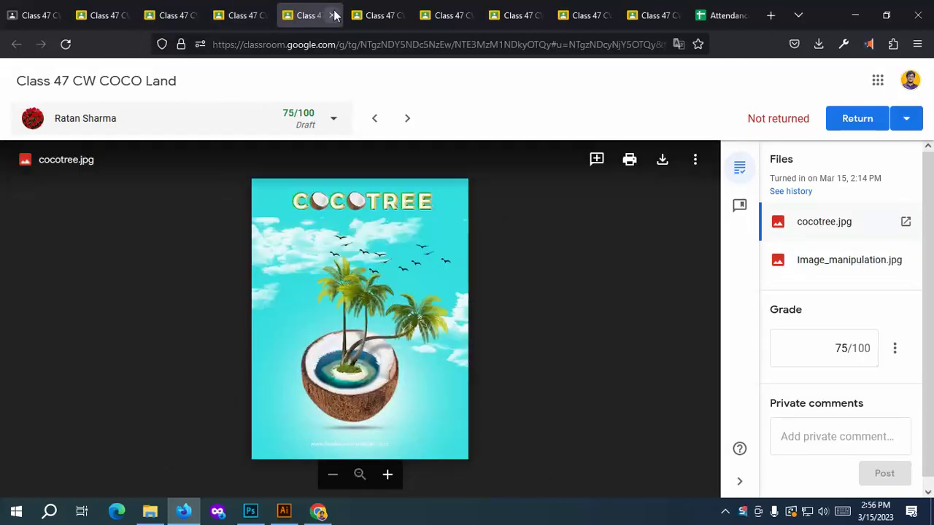
click(332, 15)
scroll(344, 286, up, 2)
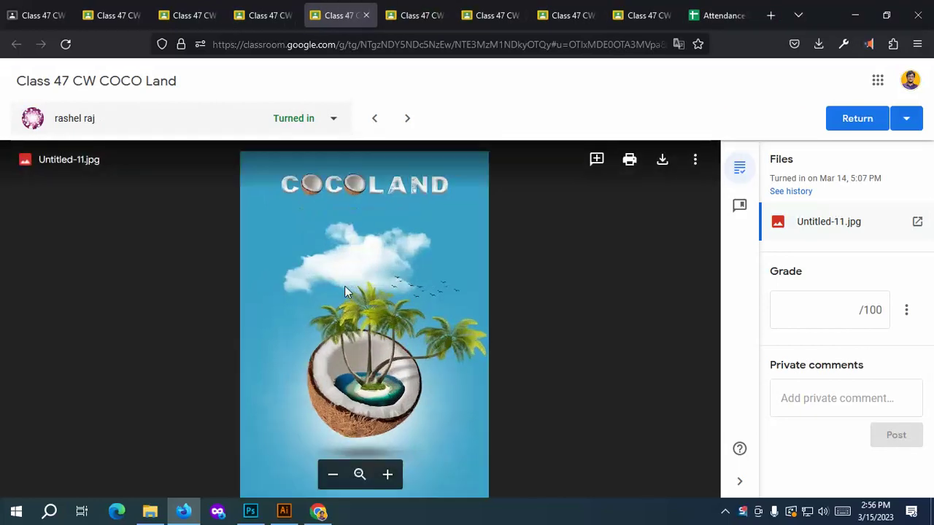
scroll(344, 286, down, 2)
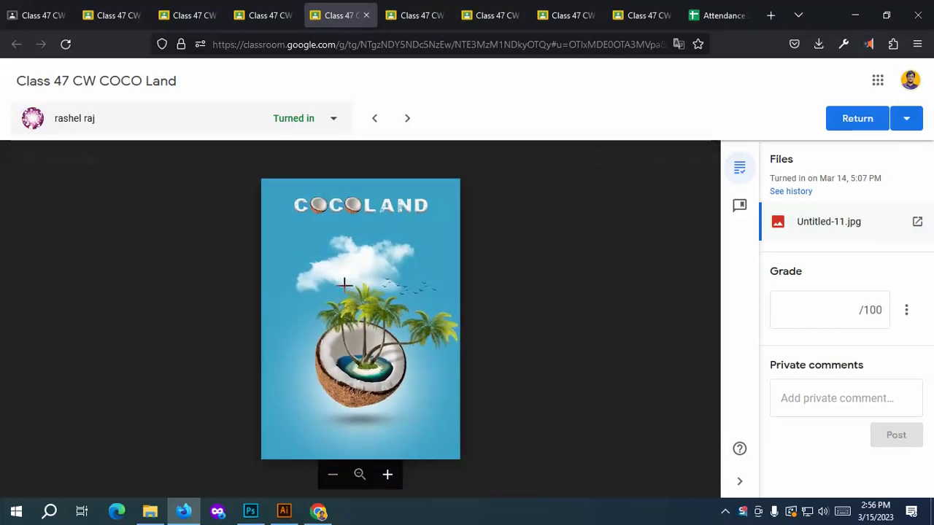
click(819, 306)
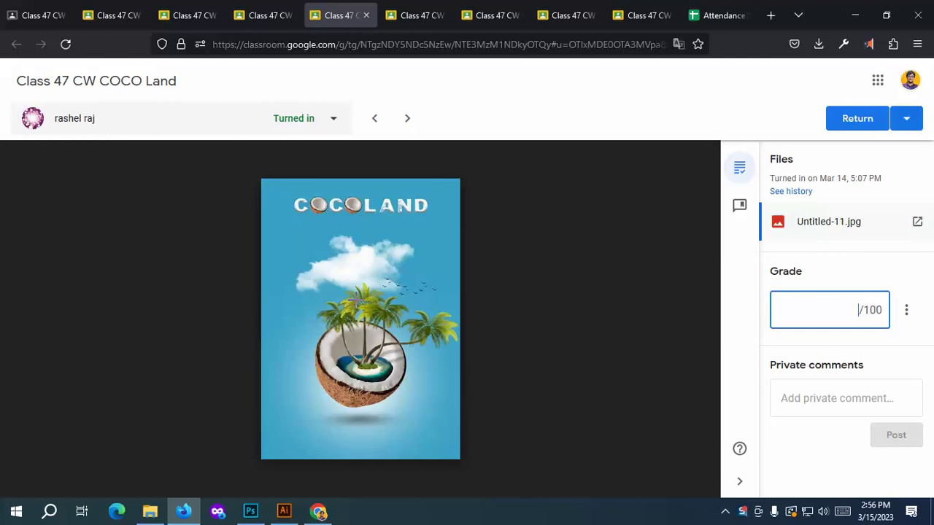
text(80)
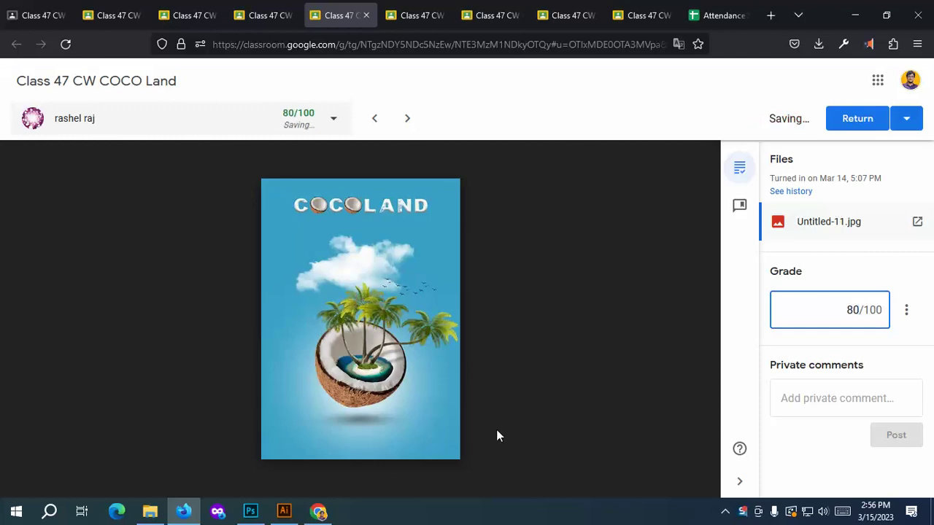
Inspect the palm trees, coconut shadow and title in Untitled-11.jpg, and return the graded submission to the student.
scroll(334, 392, up, 4)
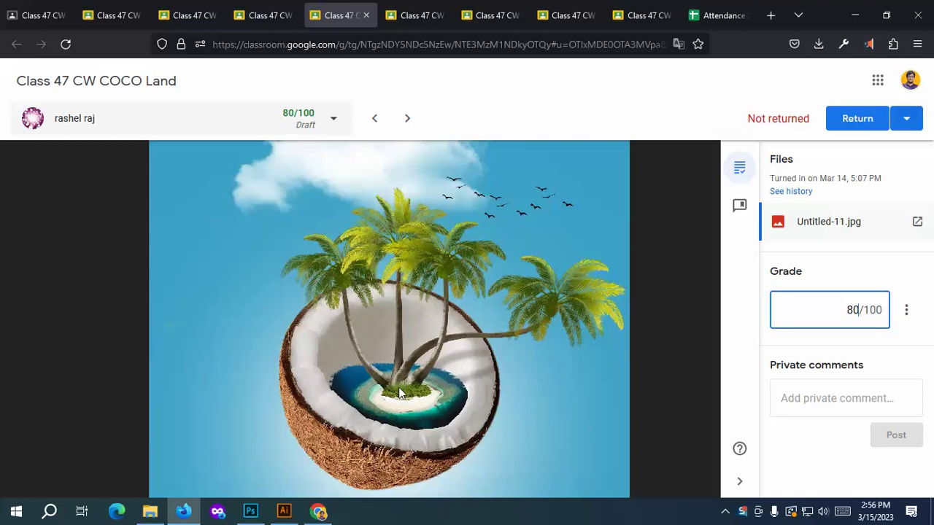
scroll(391, 278, down, 3)
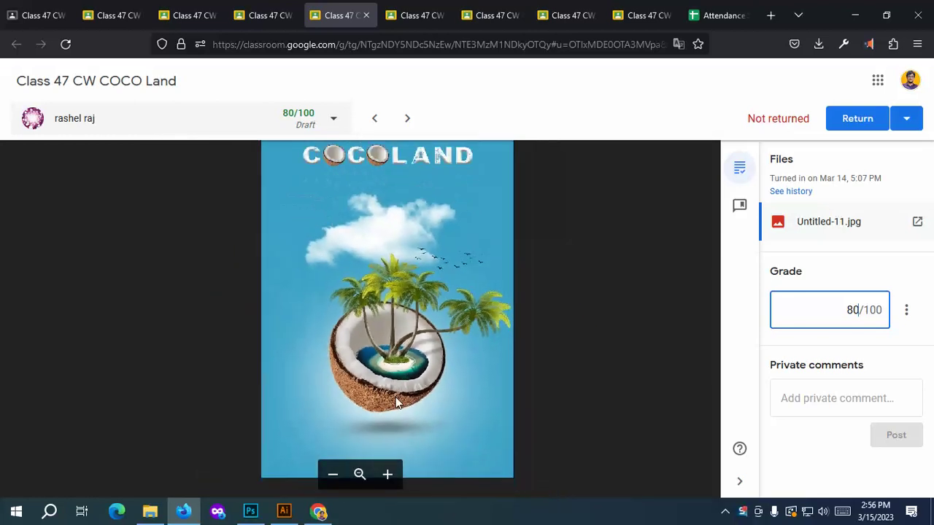
scroll(375, 427, up, 4)
scroll(381, 413, down, 2)
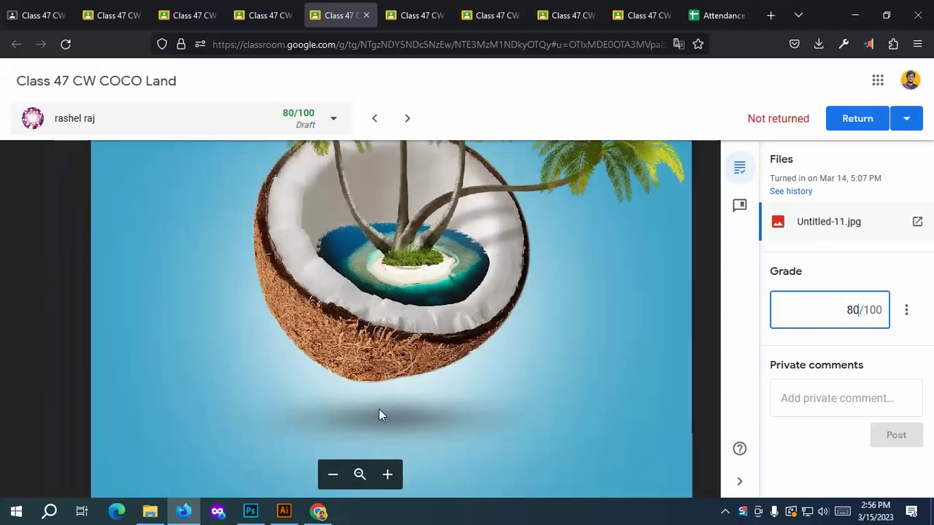
scroll(379, 413, down, 4)
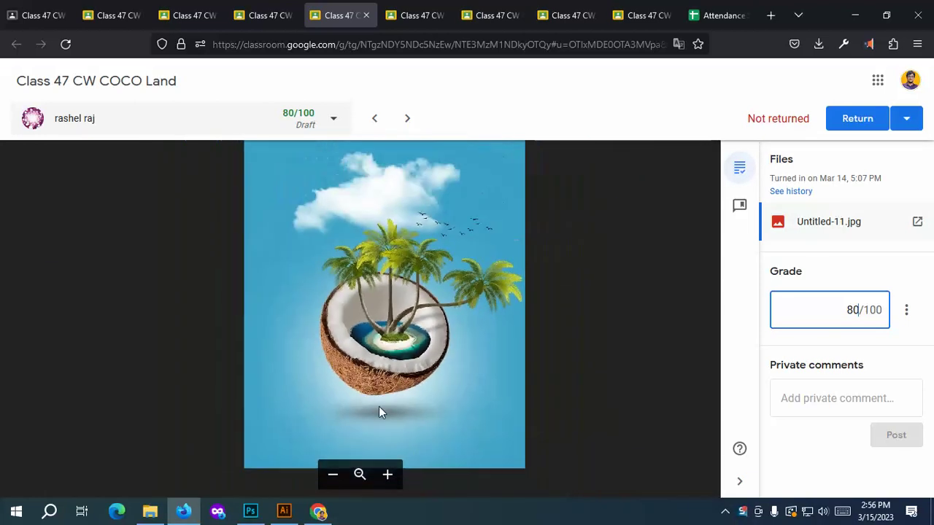
scroll(362, 192, up, 5)
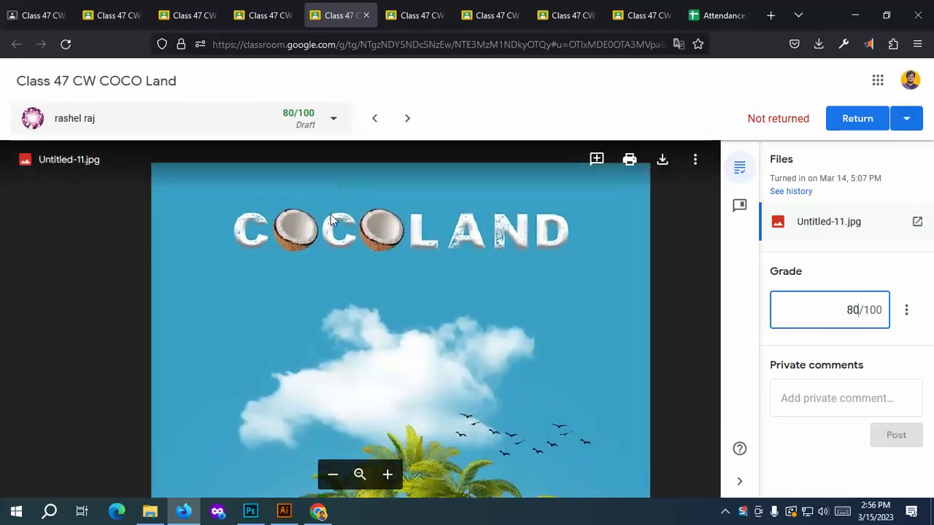
scroll(255, 232, down, 5)
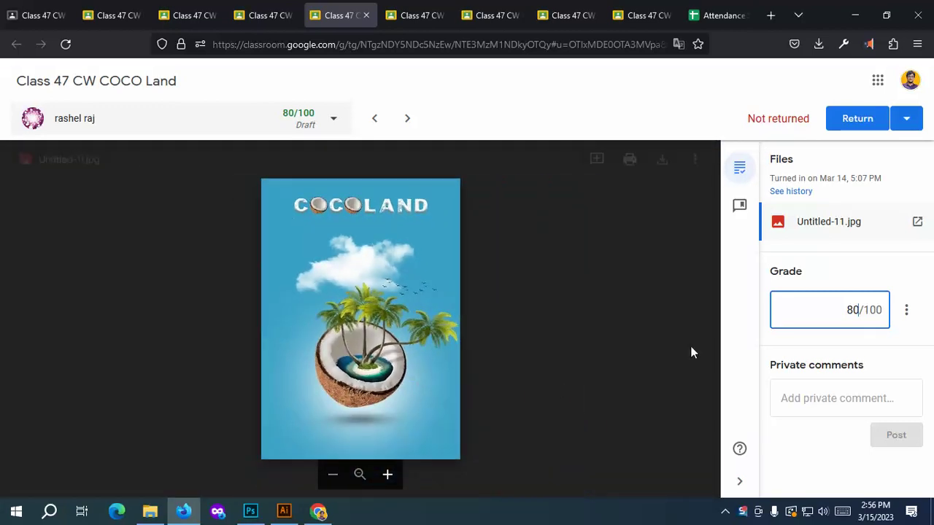
click(847, 125)
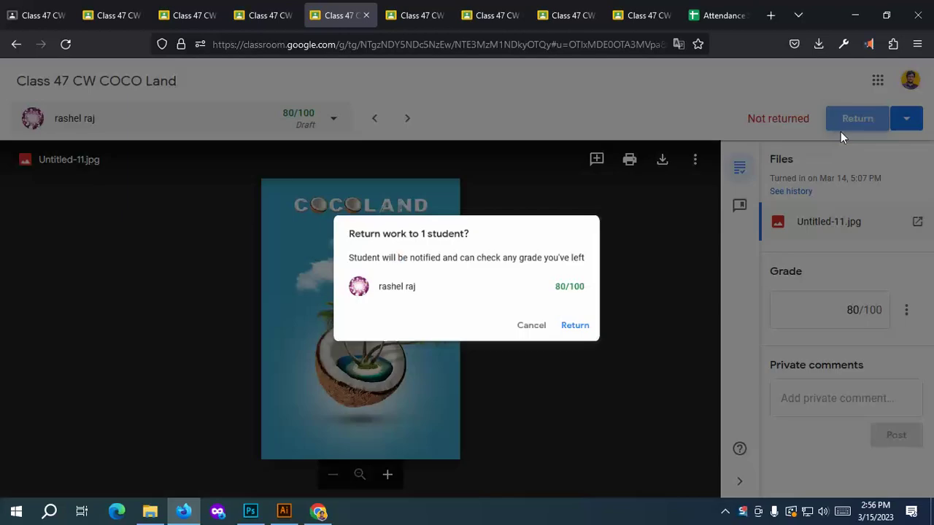
click(582, 329)
Open the submission with Coconut-Land.jpg and examine the palm trees, the water inside the coconut and the overall composition.
click(389, 22)
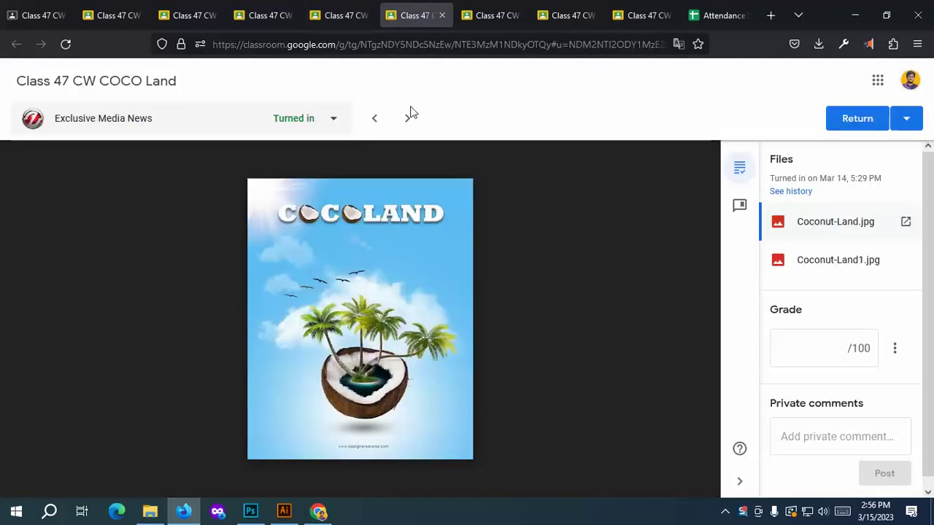
click(361, 418)
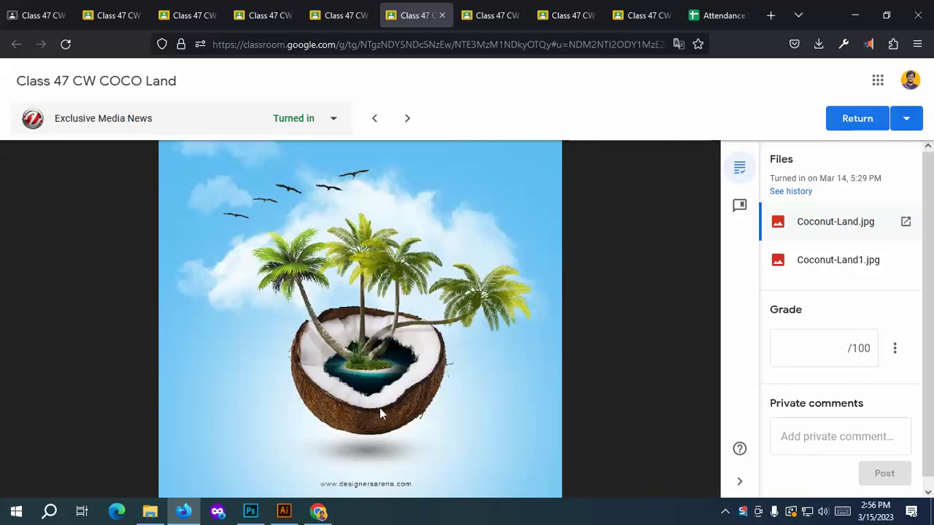
click(379, 408)
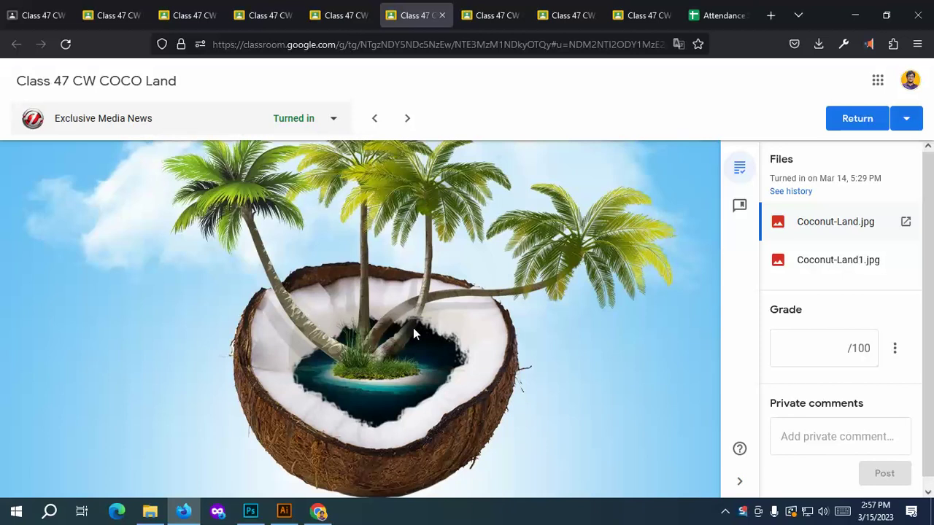
scroll(339, 333, down, 2)
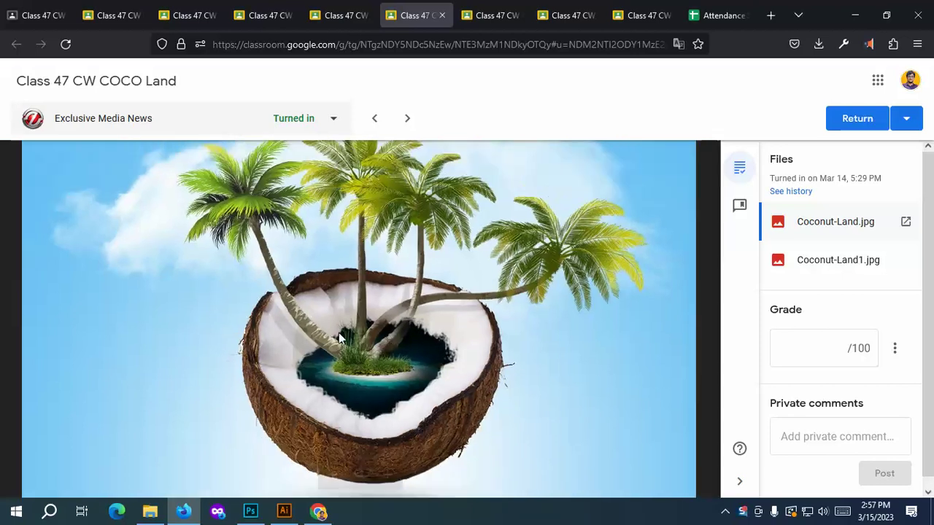
scroll(339, 333, down, 5)
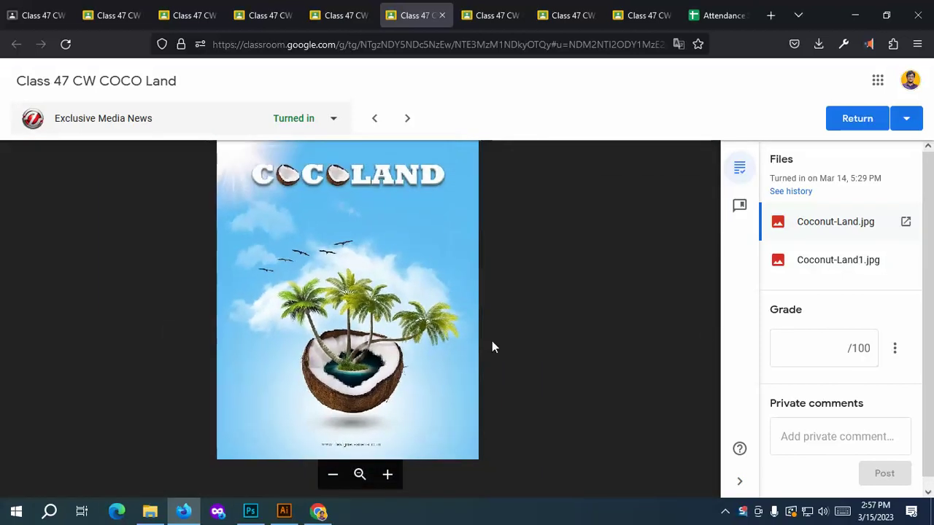
click(823, 345)
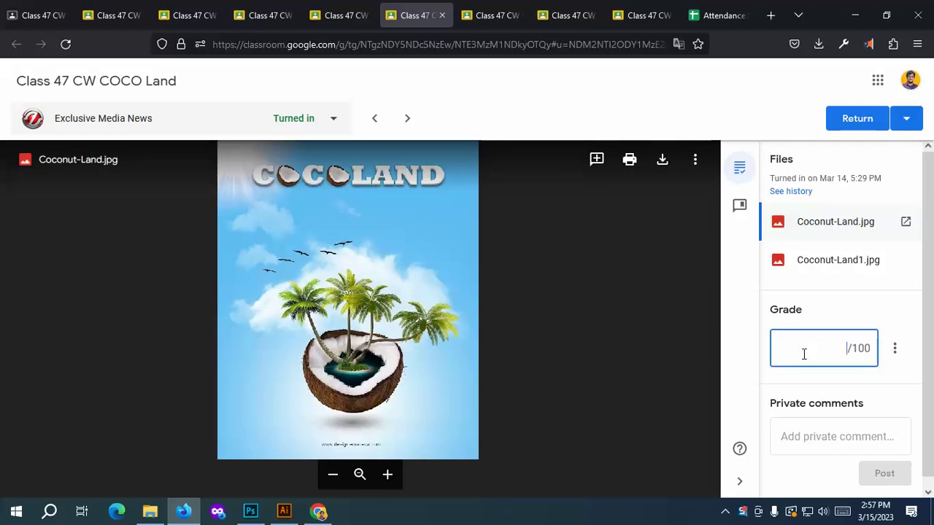
View Coconut-Land1.jpg in the same submission and set the grade to 80 out of 100.
click(807, 269)
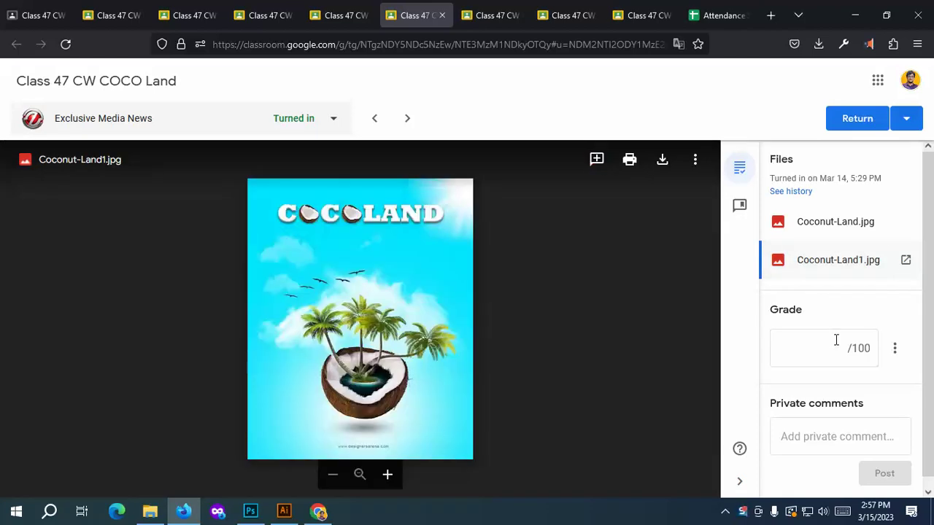
scroll(449, 315, up, 3)
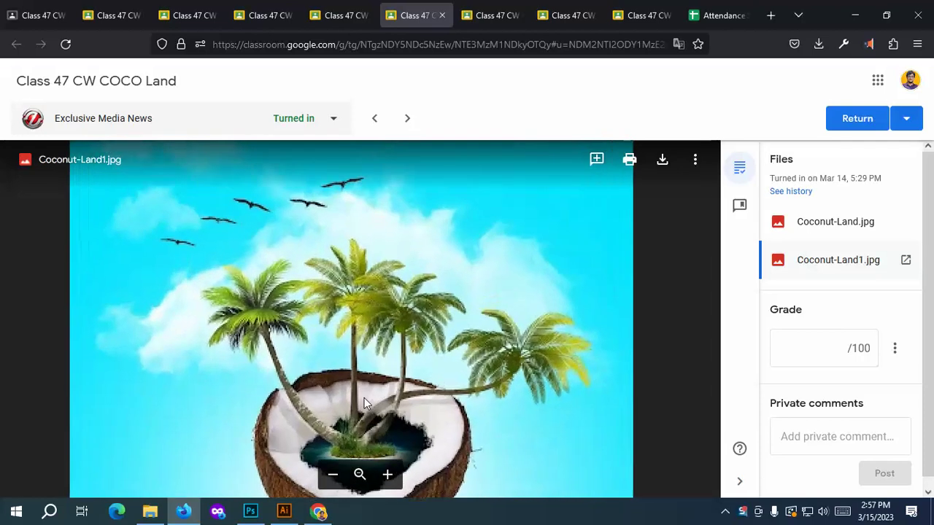
scroll(361, 414, down, 1)
scroll(458, 419, down, 3)
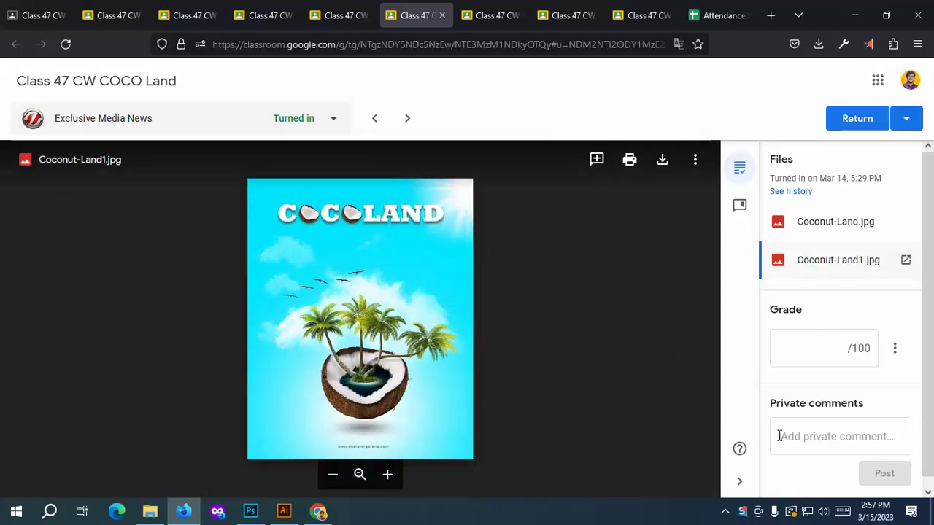
click(829, 352)
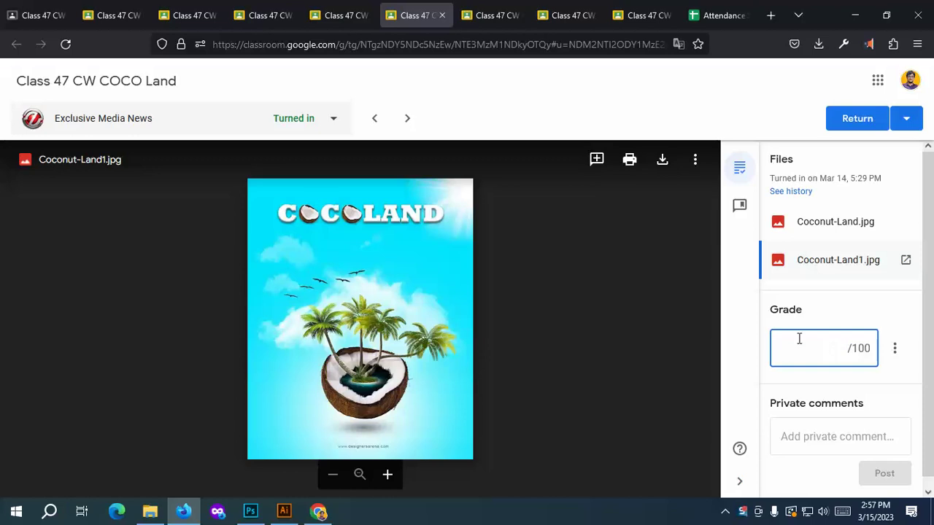
scroll(410, 391, up, 5)
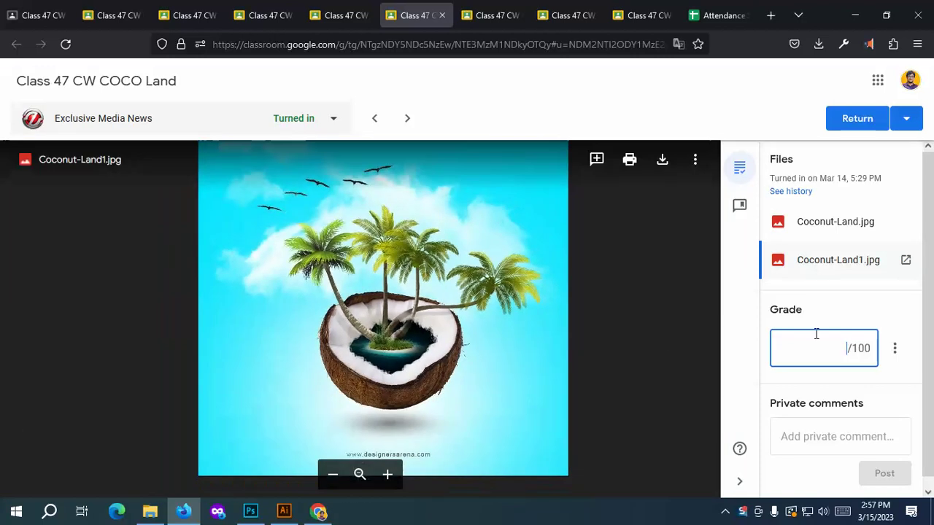
text(80)
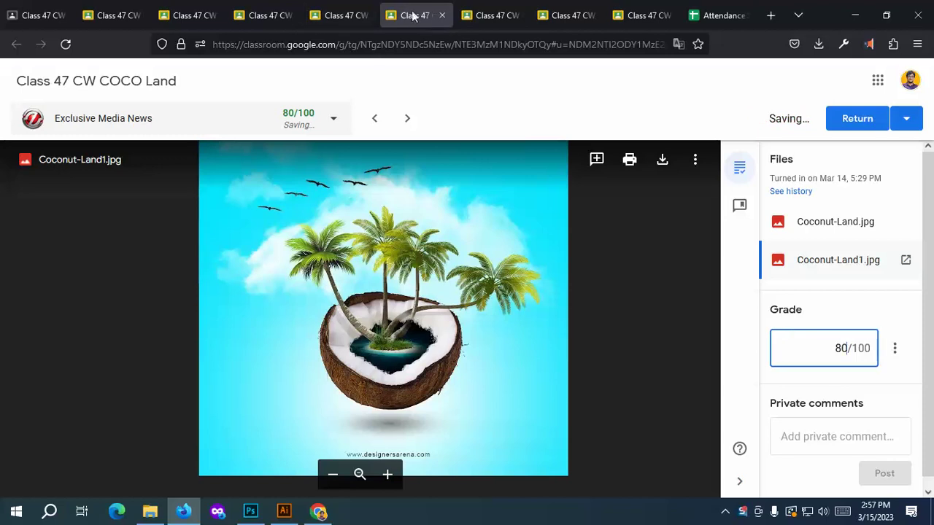
Open the submission with cocoland.jpg, inspect the island blending inside the coconut, and grade it 60 out of 100.
click(485, 14)
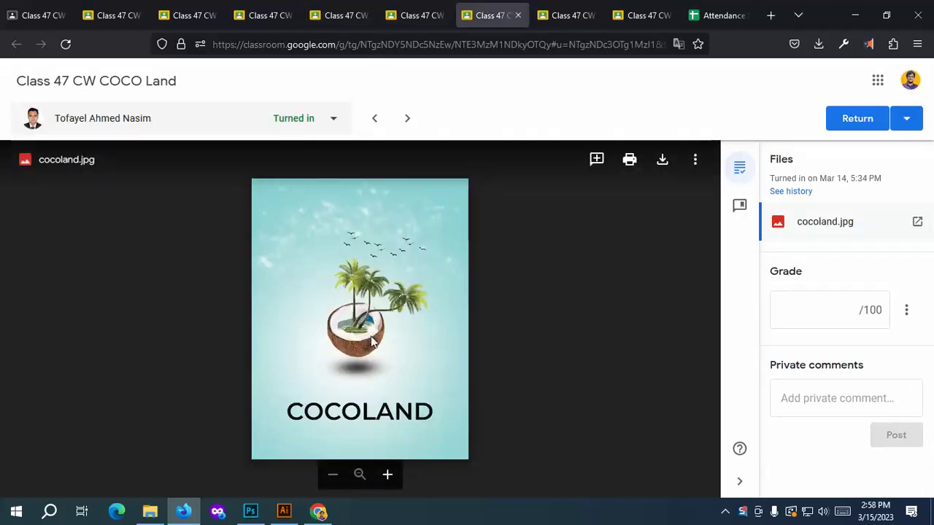
click(829, 321)
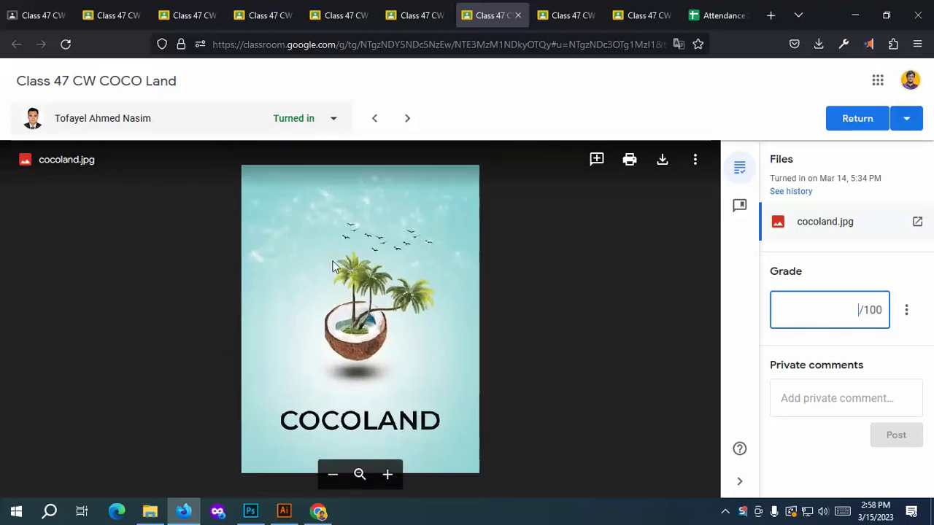
scroll(362, 286, up, 2)
scroll(370, 383, up, 3)
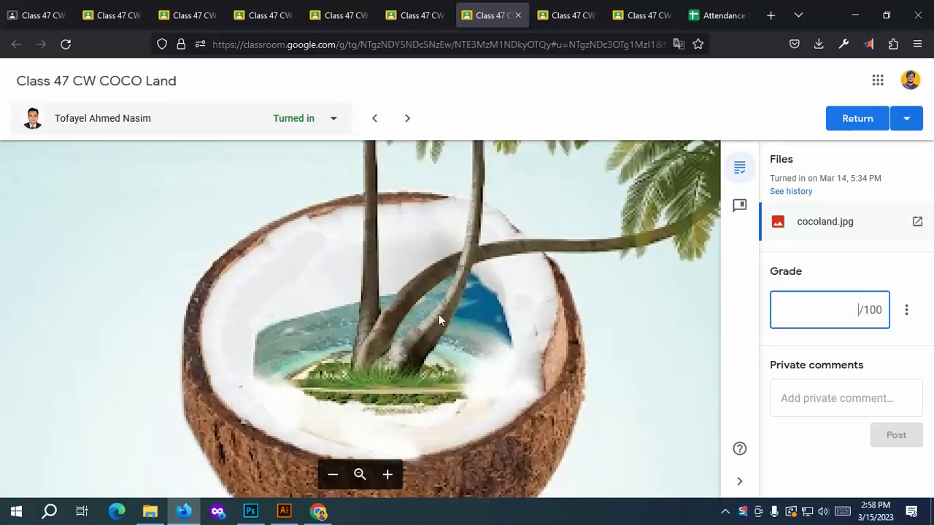
scroll(390, 333, down, 4)
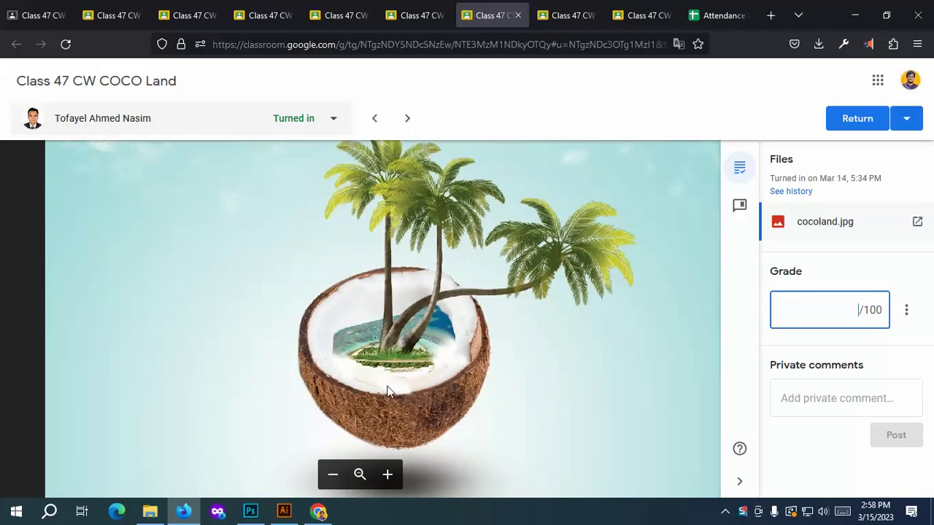
scroll(394, 329, up, 2)
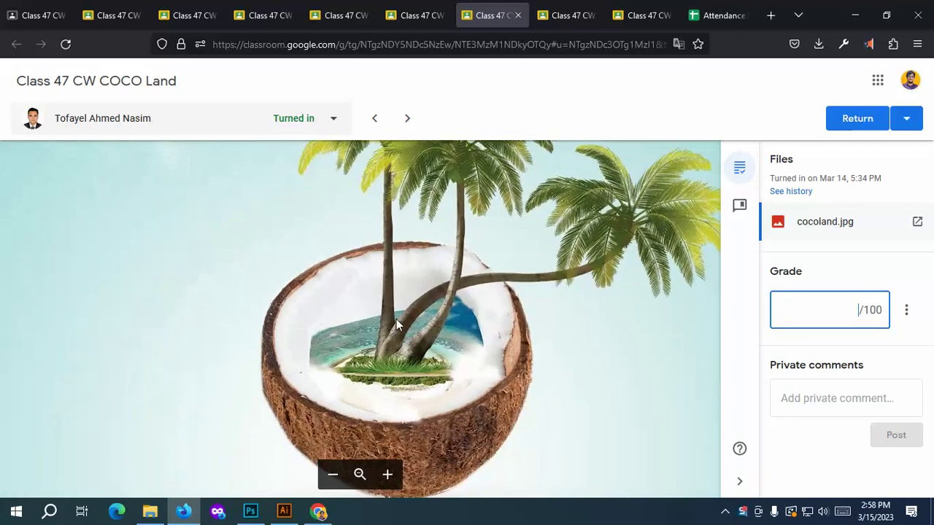
scroll(328, 340, down, 3)
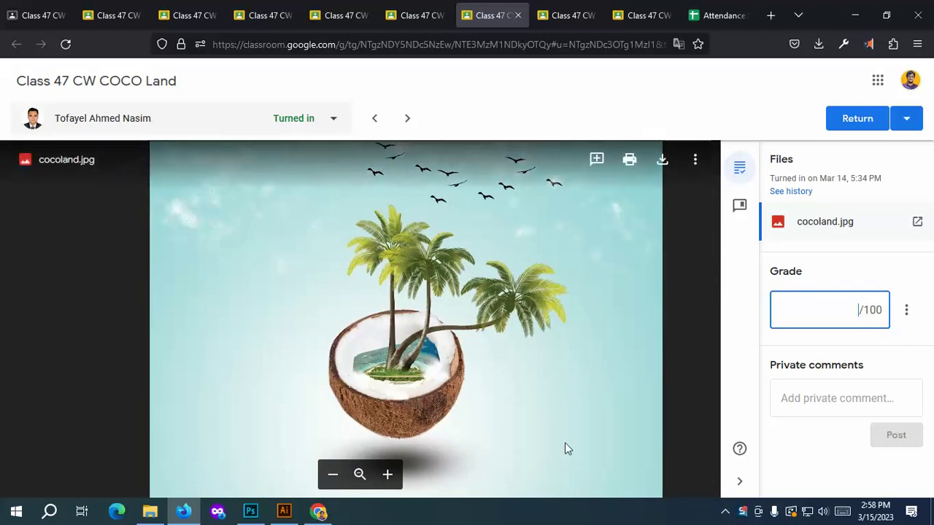
scroll(602, 338, down, 3)
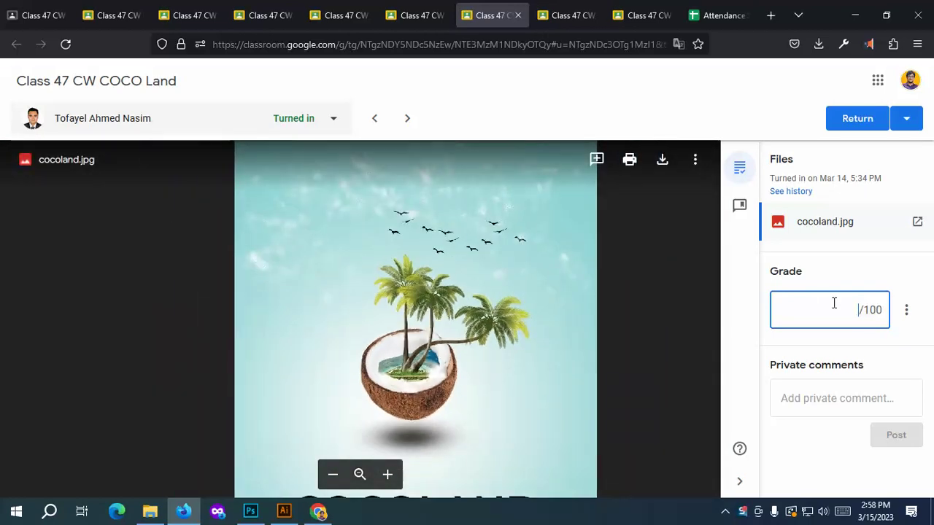
scroll(484, 401, down, 3)
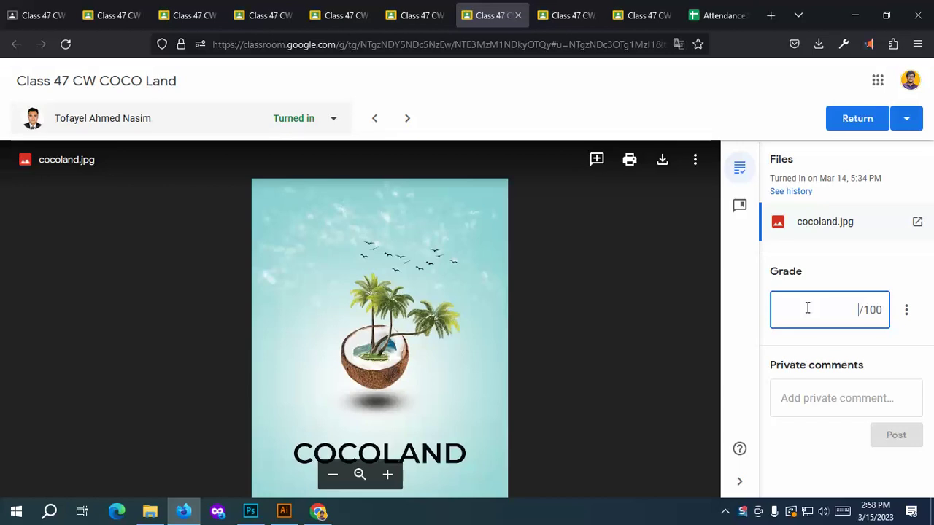
text(60)
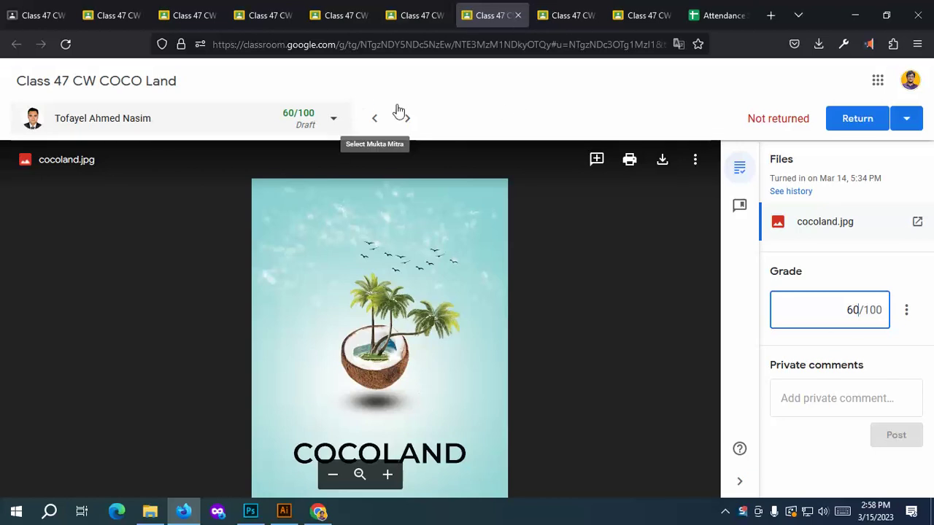
Open the submission with Coco-Land.jpg, look over the airplane and green coconut composition, and grade it 82 out of 100.
click(583, 10)
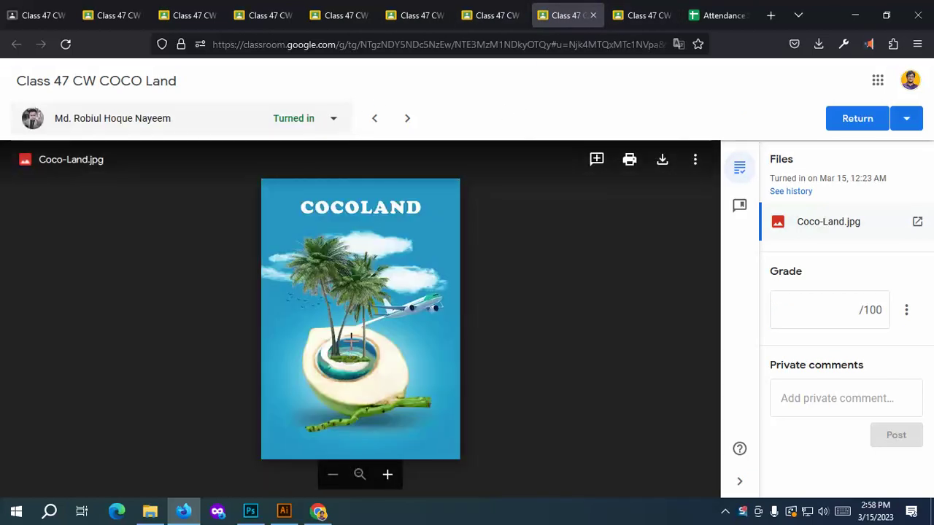
click(352, 347)
click(352, 341)
scroll(408, 379, down, 3)
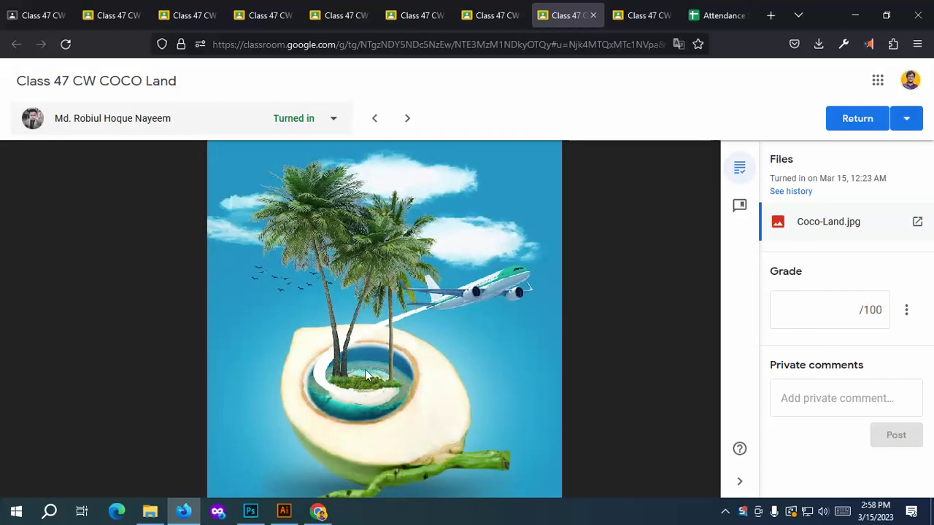
scroll(368, 371, down, 2)
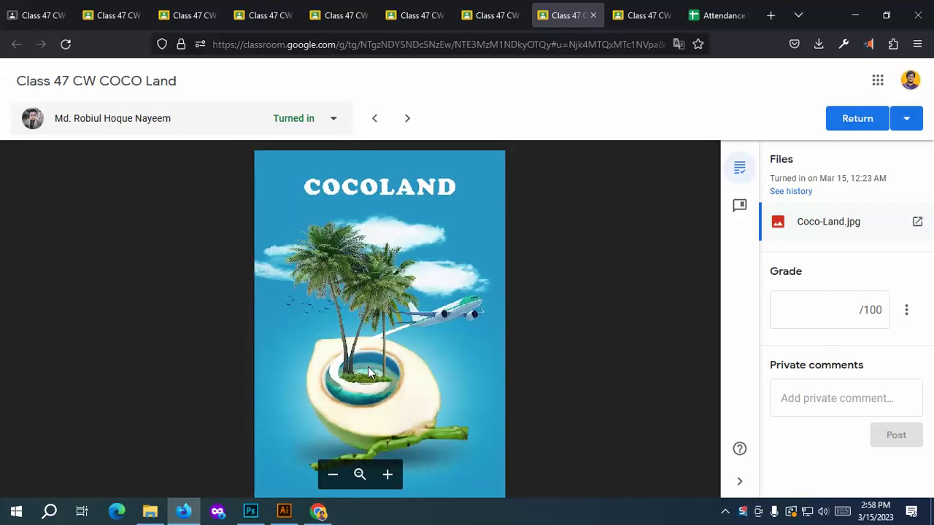
click(827, 318)
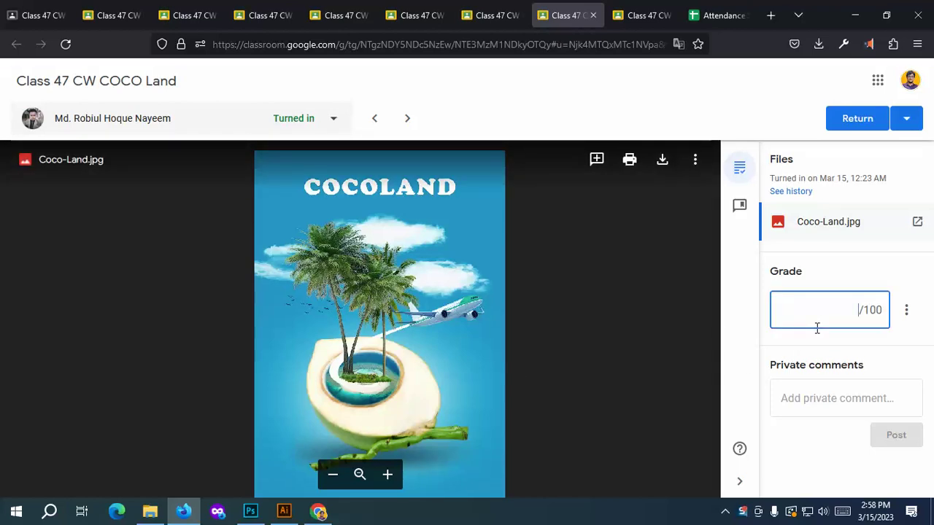
text(82)
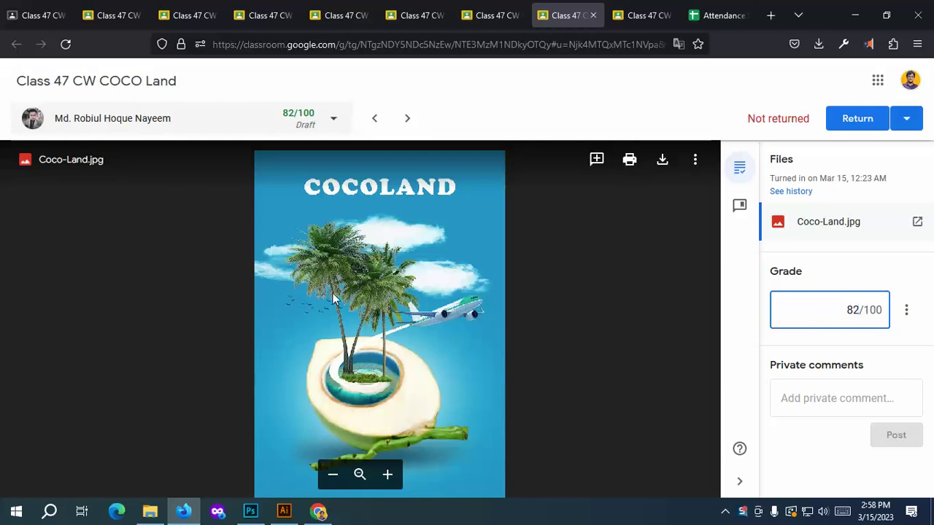
Examine the airplane trail, the water edge inside the coconut, the palm trunks and the branch shadow in Coco-Land.jpg.
scroll(383, 373, up, 2)
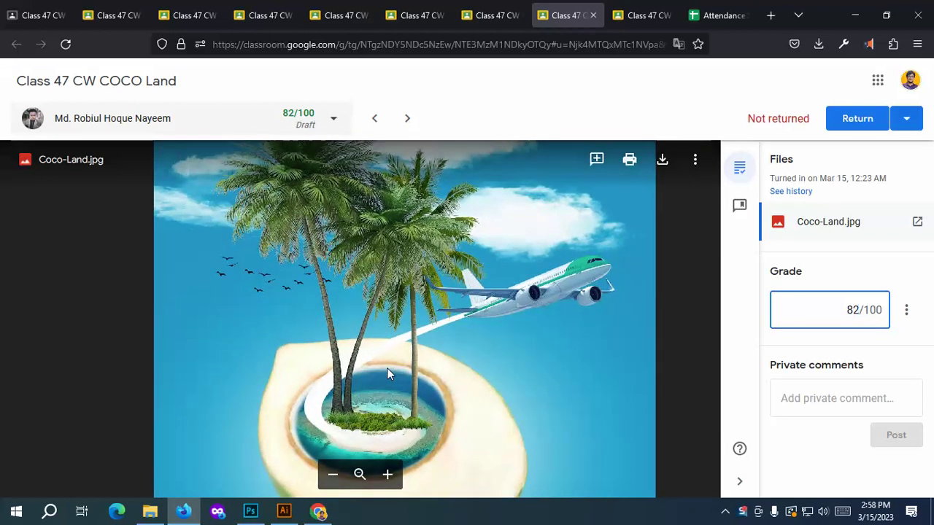
scroll(387, 368, up, 2)
scroll(391, 365, down, 4)
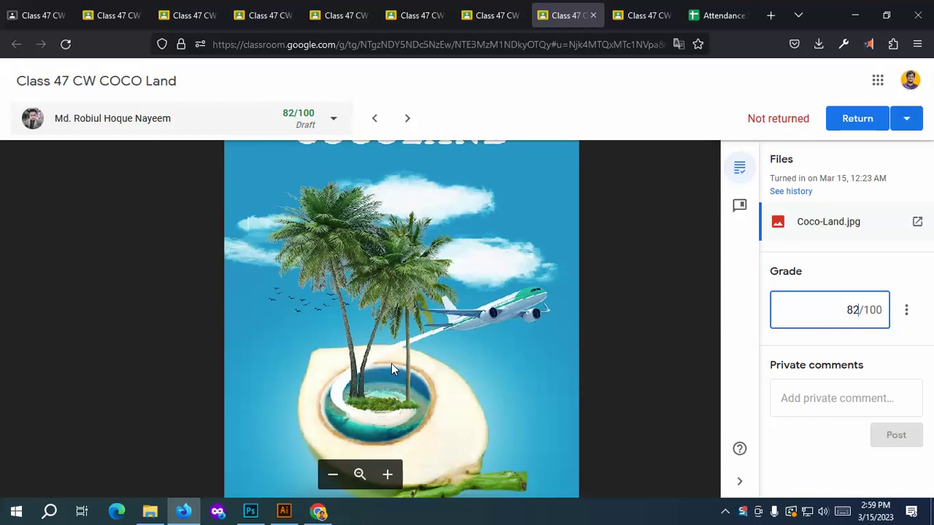
scroll(396, 380, up, 3)
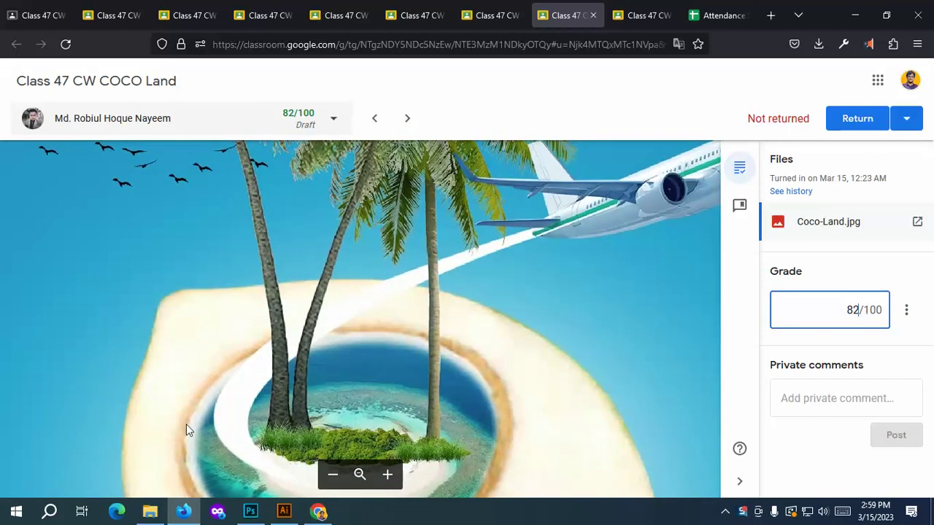
scroll(347, 437, down, 2)
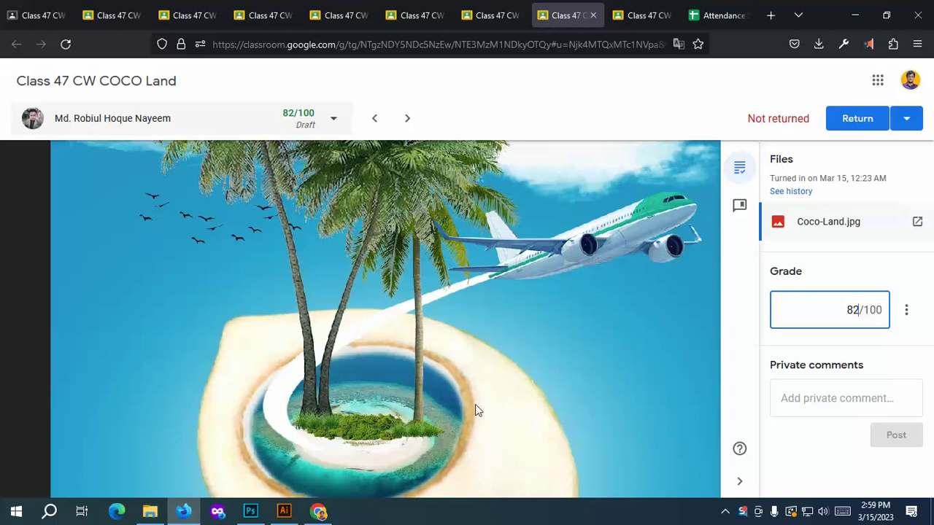
mouse_move(404, 406)
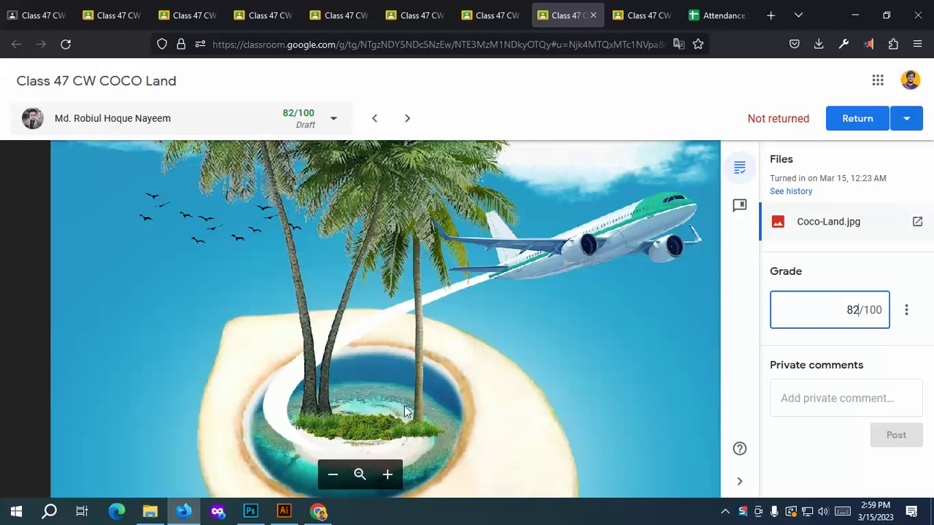
scroll(392, 358, down, 1)
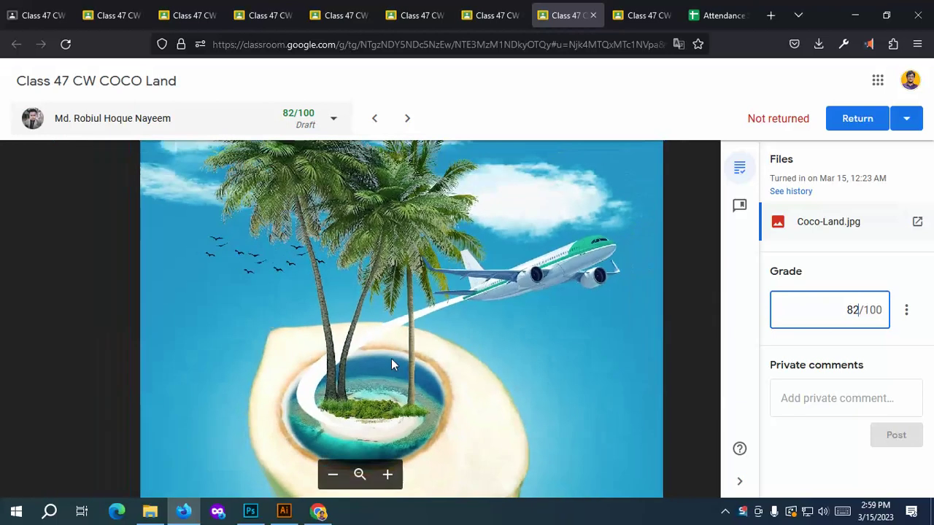
scroll(391, 361, down, 1)
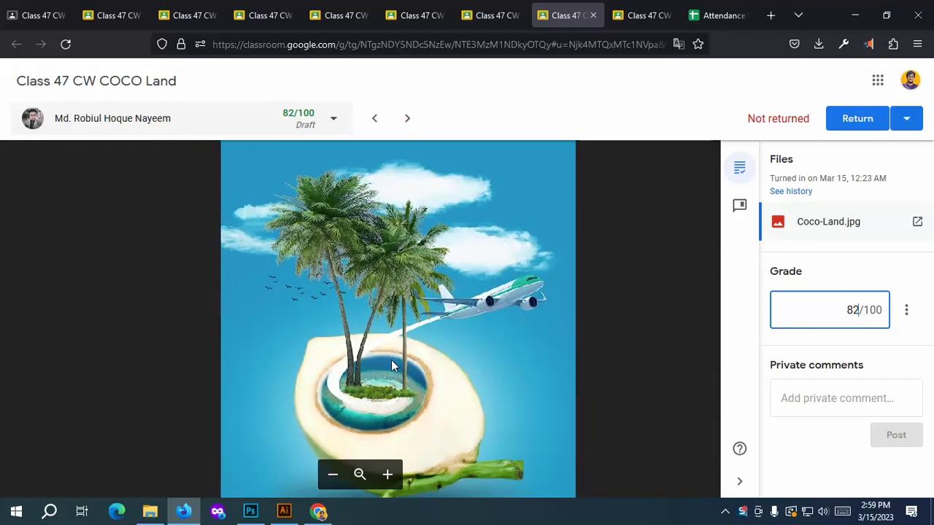
scroll(397, 366, down, 1)
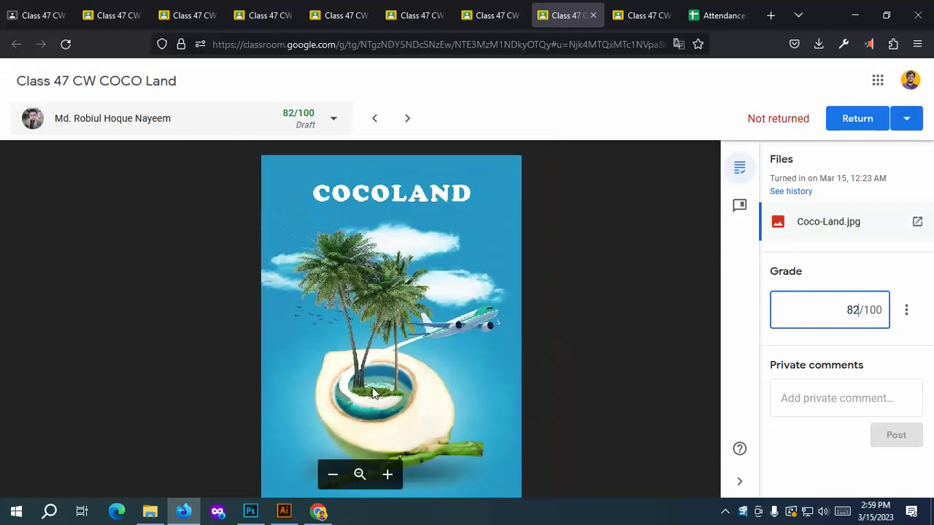
scroll(329, 373, up, 2)
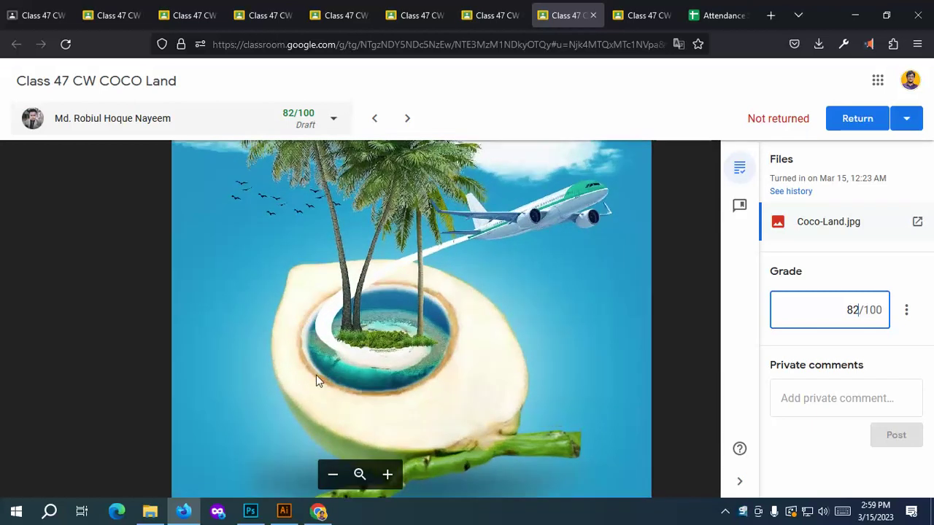
mouse_move(370, 394)
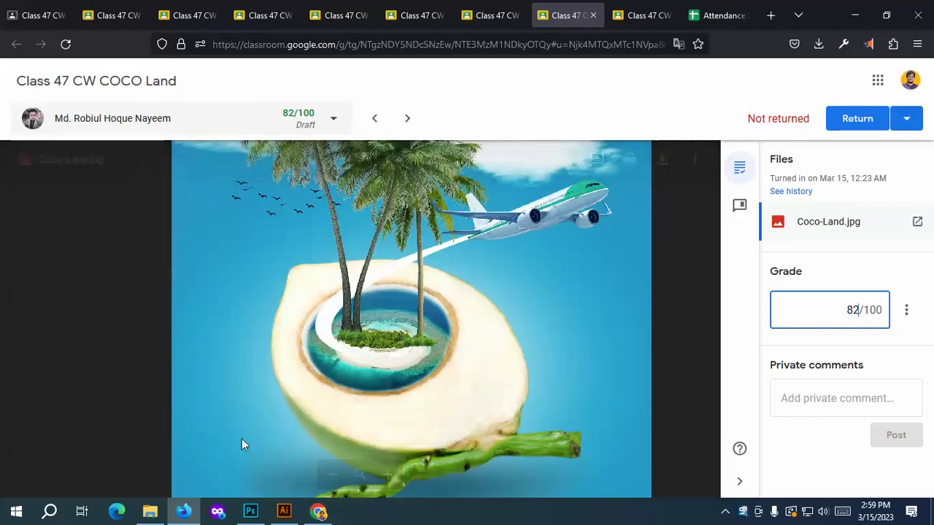
scroll(377, 365, down, 5)
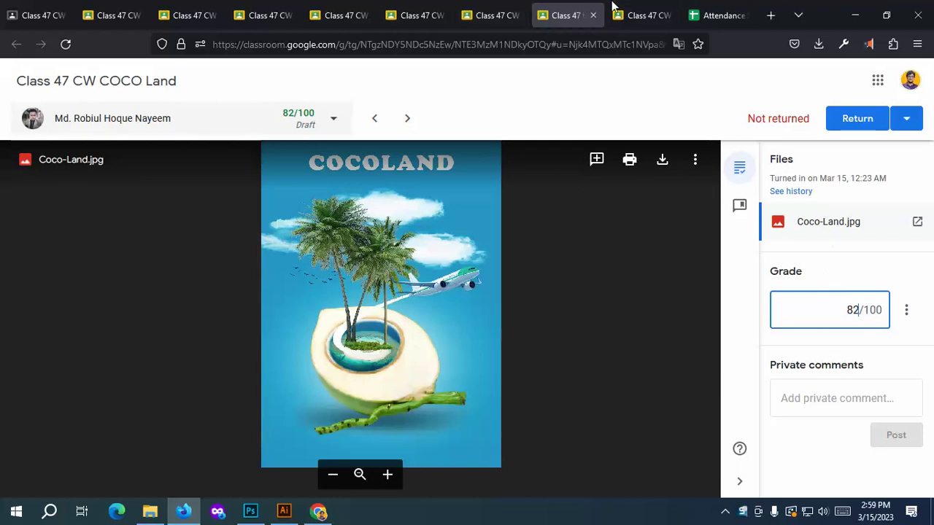
Open the submission with coconut-Recovered-jpg.jpg and examine the water edge, fishing boats, swing, palm trees and coconut shell up close.
click(637, 15)
scroll(440, 356, up, 6)
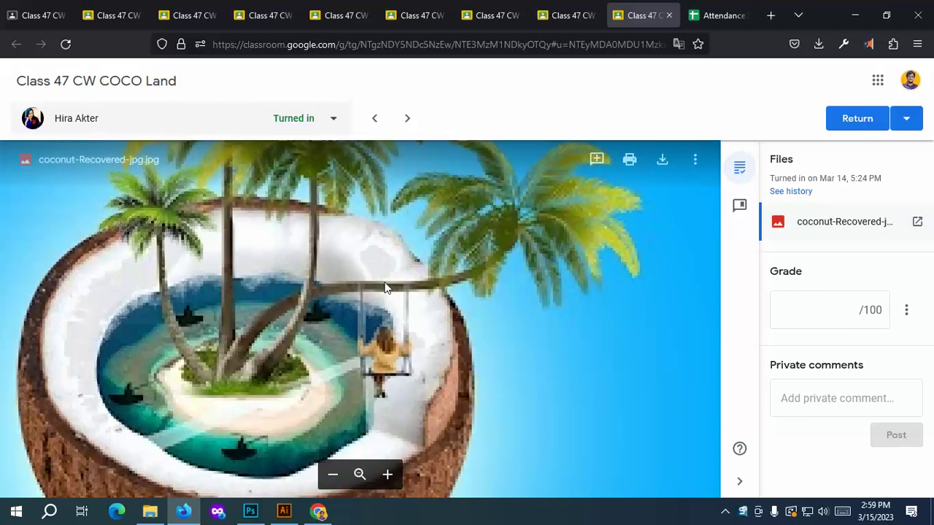
scroll(392, 319, up, 3)
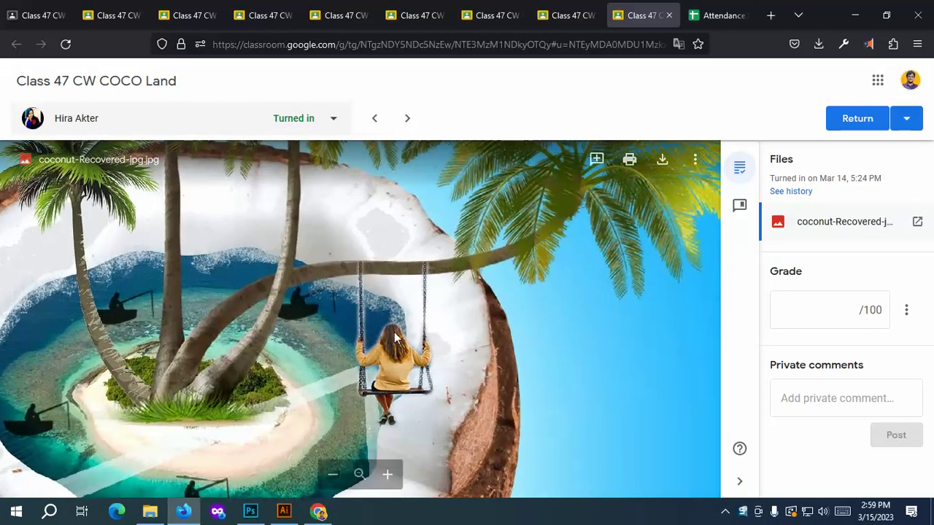
scroll(205, 313, down, 3)
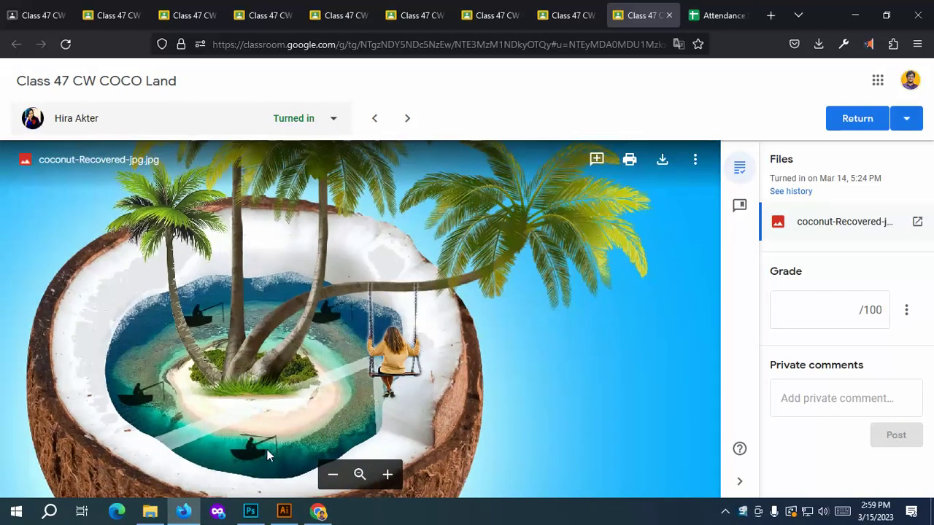
scroll(254, 459, up, 2)
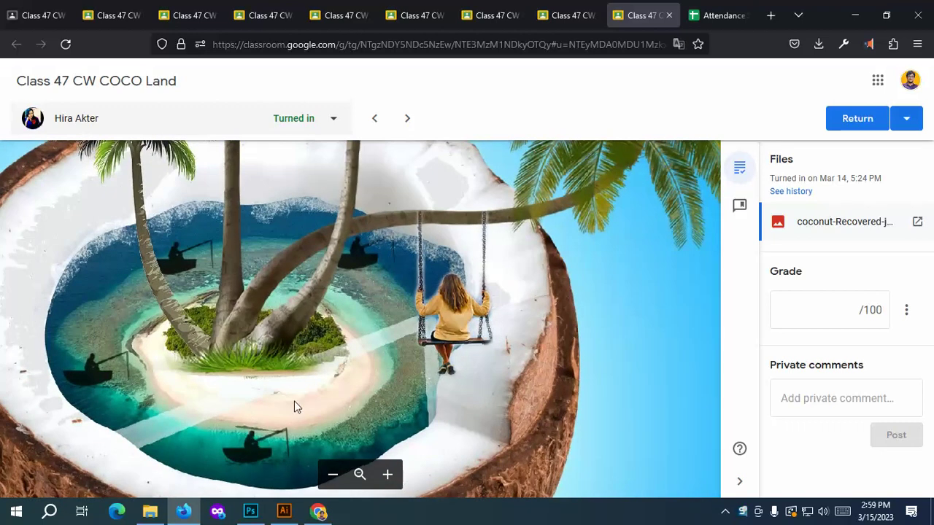
scroll(294, 408, down, 3)
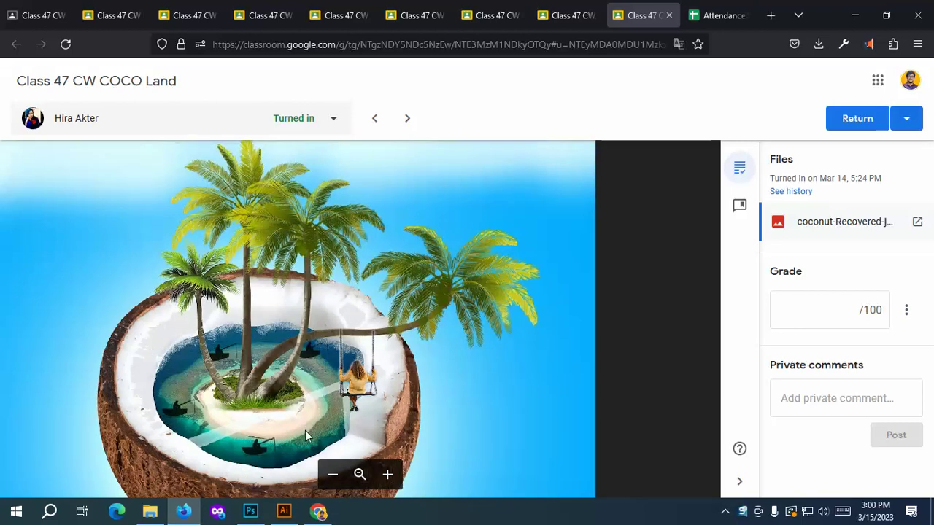
scroll(305, 411, down, 3)
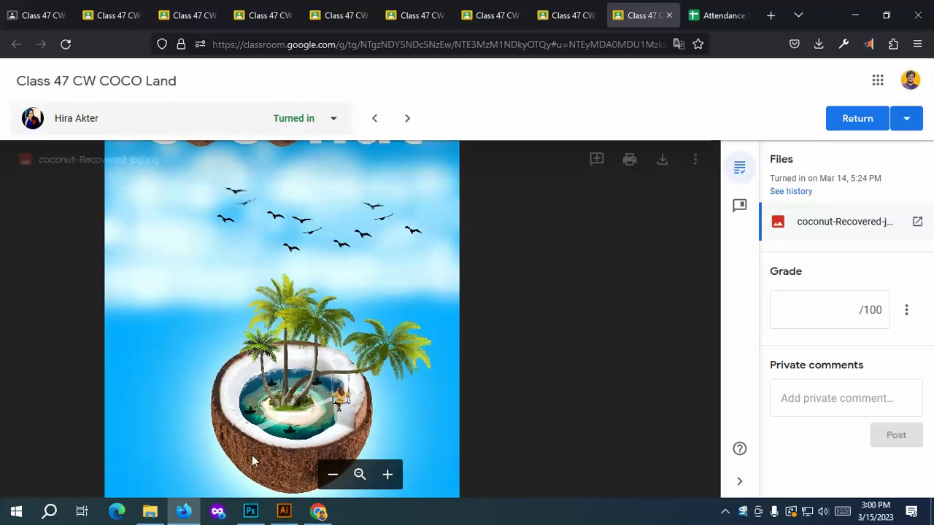
scroll(356, 367, up, 3)
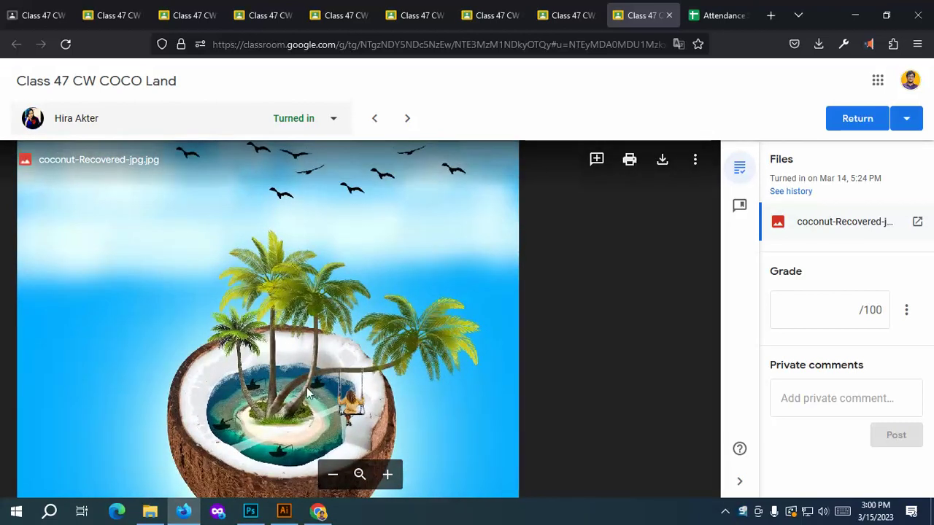
scroll(346, 385, up, 5)
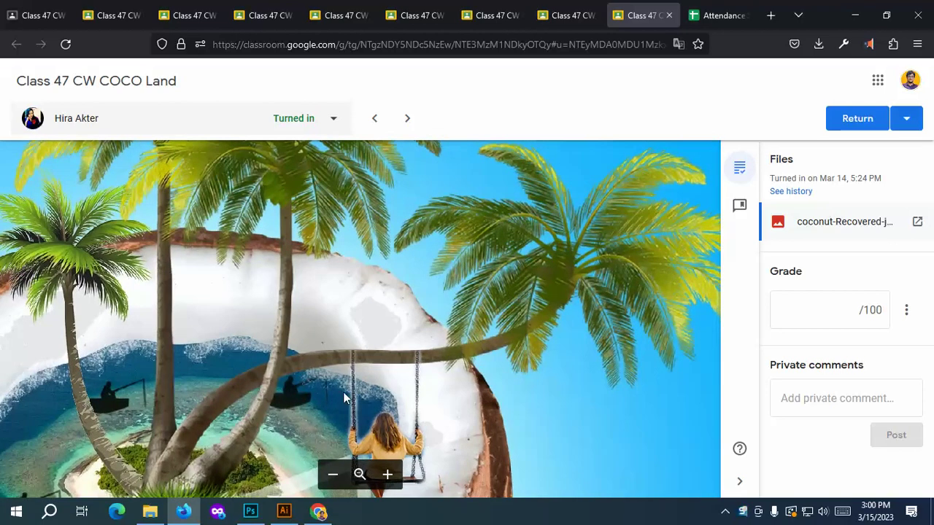
scroll(296, 381, down, 5)
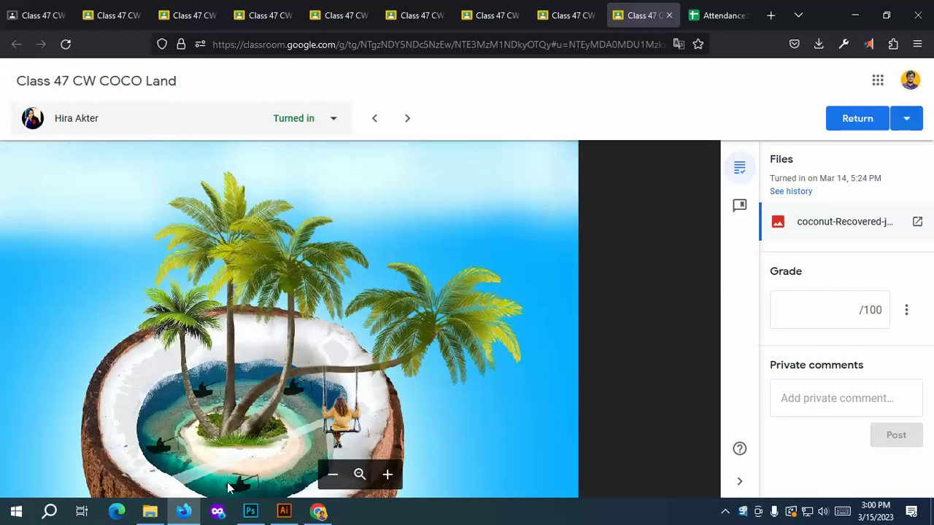
scroll(240, 476, down, 3)
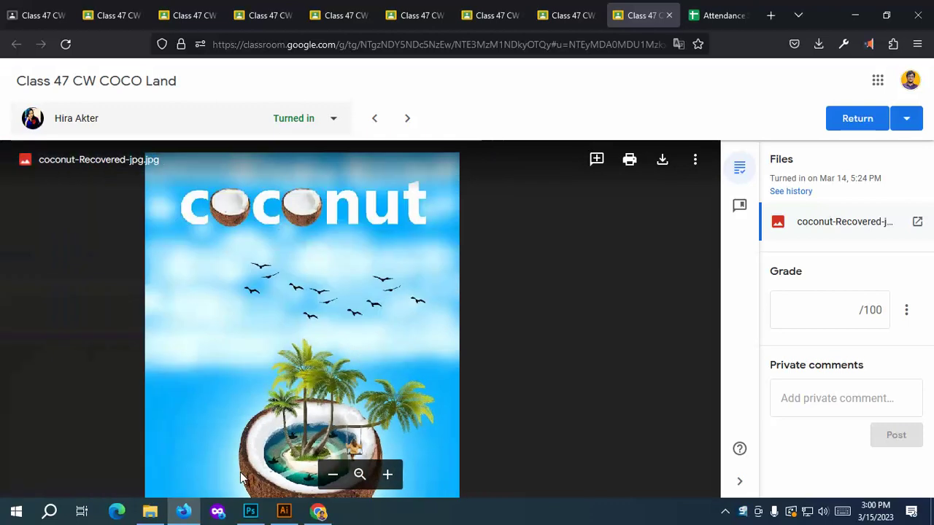
Grade the coconut-Recovered-jpg.jpg submission 75 out of 100 and look over its coconut and palm composition again.
scroll(240, 472, down, 2)
click(863, 311)
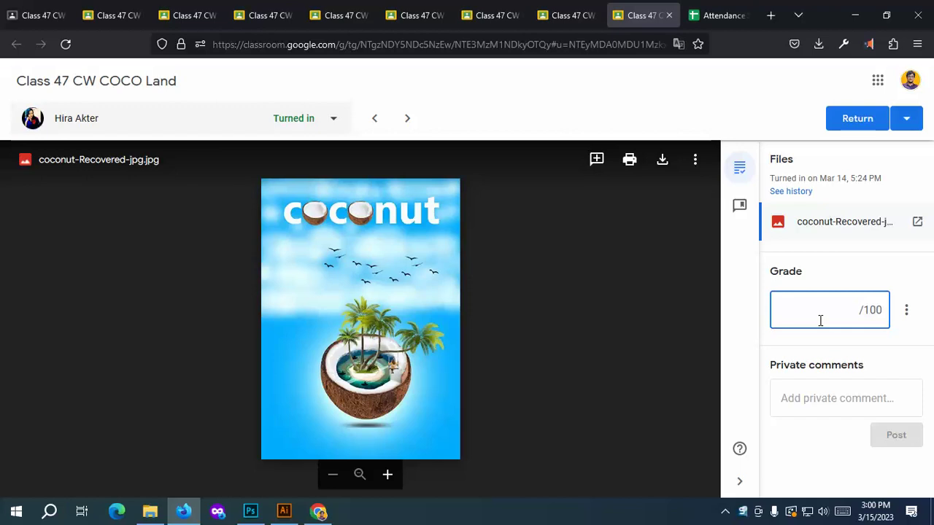
text(75)
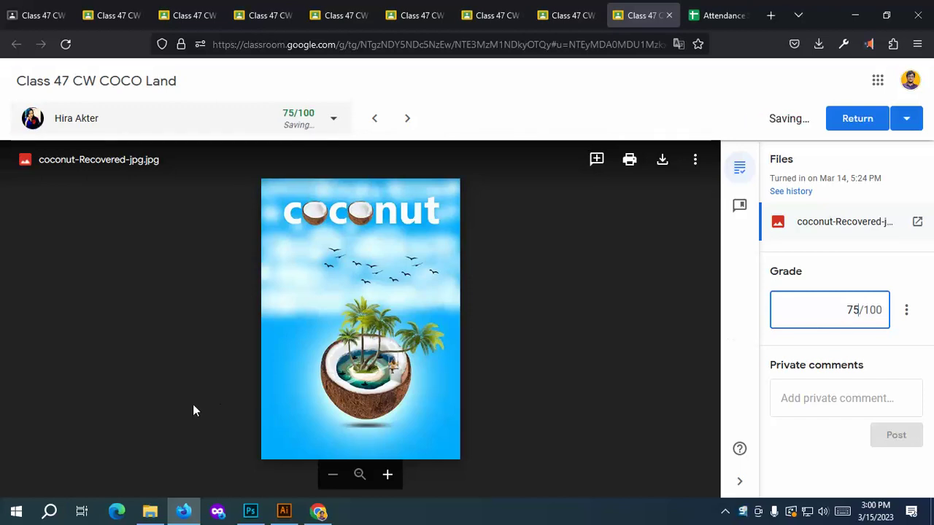
scroll(359, 394, up, 5)
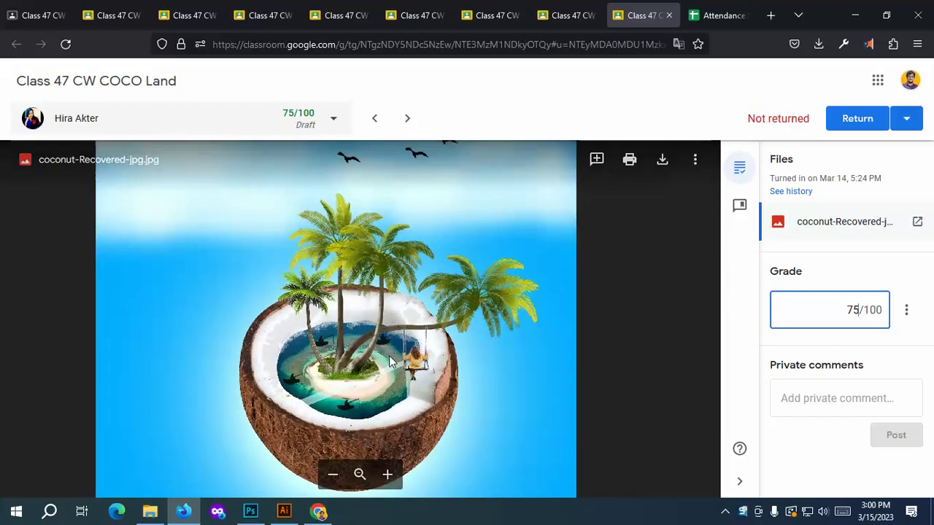
scroll(431, 333, down, 2)
scroll(431, 333, down, 3)
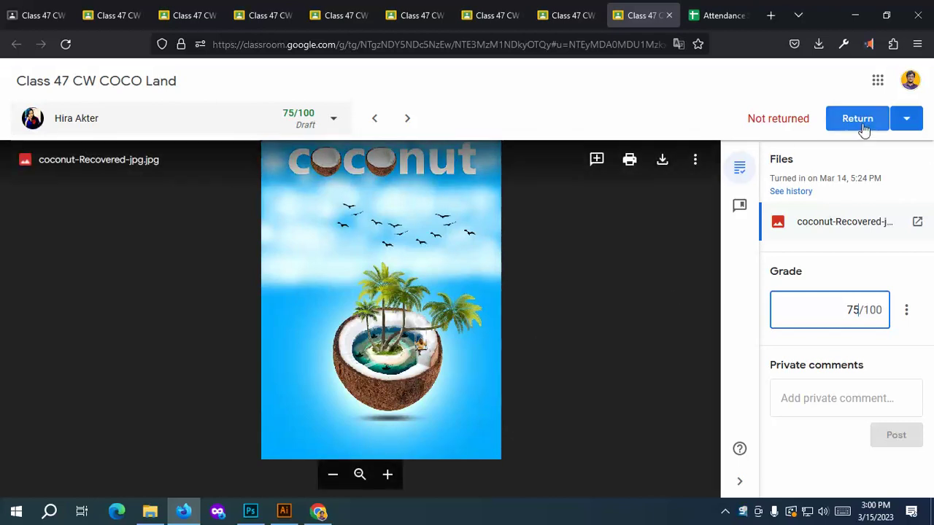
click(881, 218)
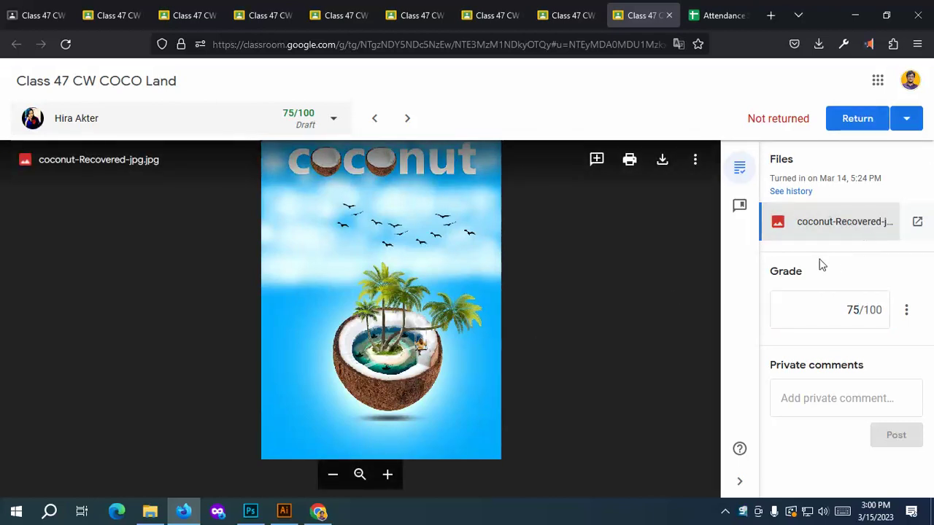
Go back to the assignment's student work list, select all turned-in submissions and return them with their grades.
click(36, 13)
scroll(146, 263, up, 4)
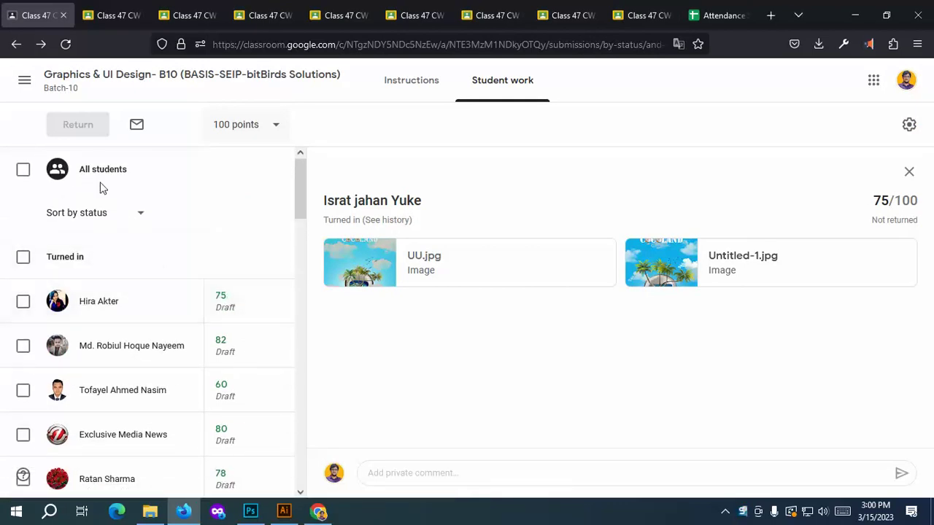
click(24, 258)
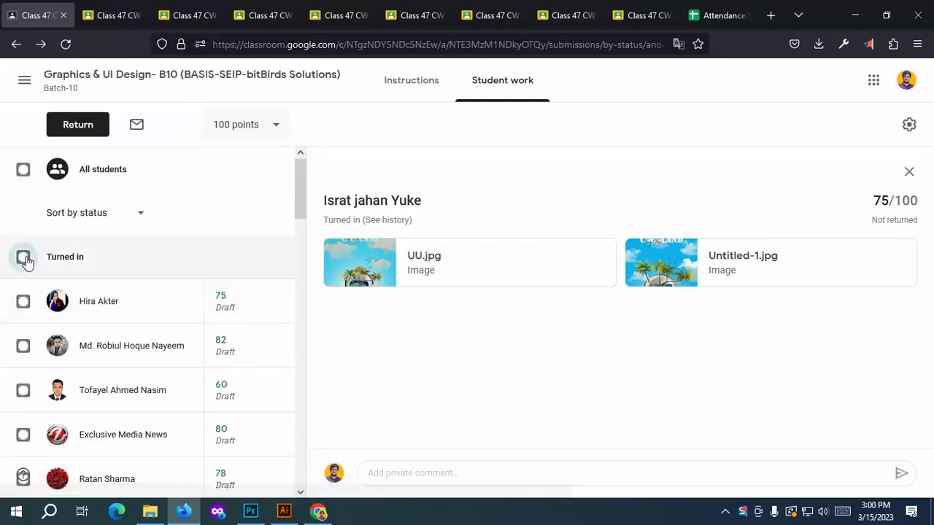
click(77, 124)
click(583, 455)
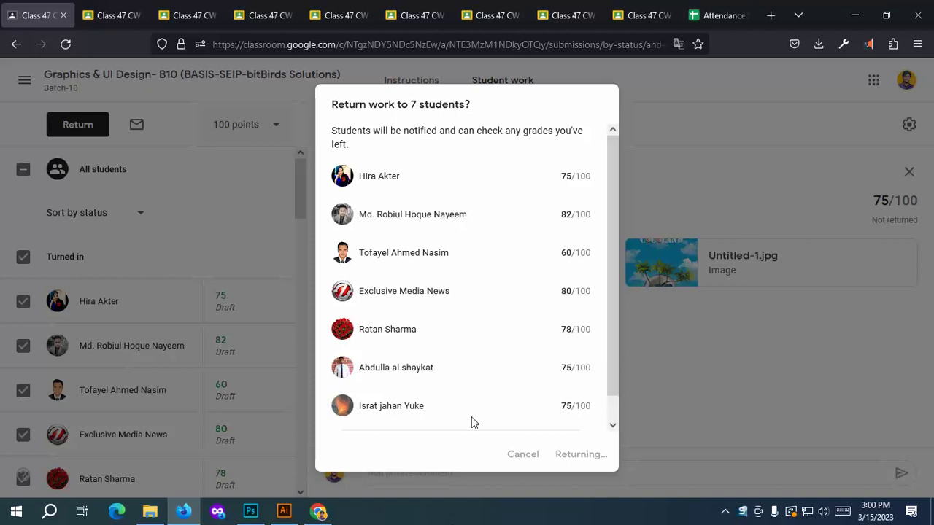
Close all the individually opened submission pages, keeping the student work list and the Attendance Sheet open.
click(116, 15)
click(139, 16)
click(139, 15)
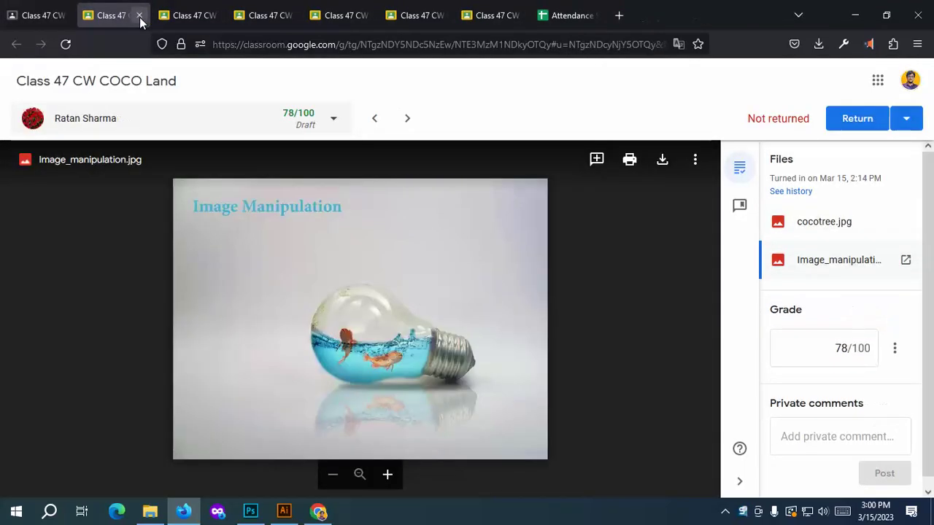
click(139, 16)
click(140, 16)
click(140, 15)
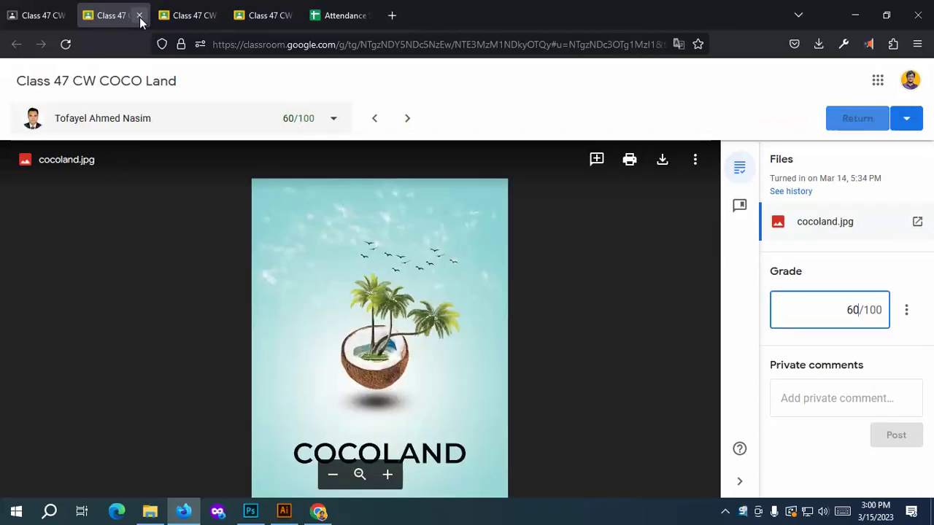
click(139, 15)
click(139, 15)
click(139, 15)
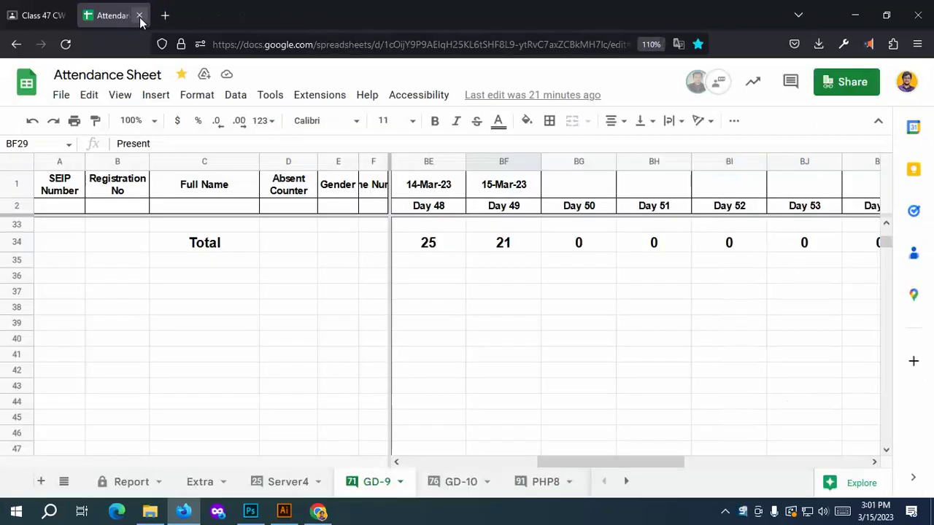
Go from the assignment to the Batch-10 class stream and look over its latest posts.
click(88, 20)
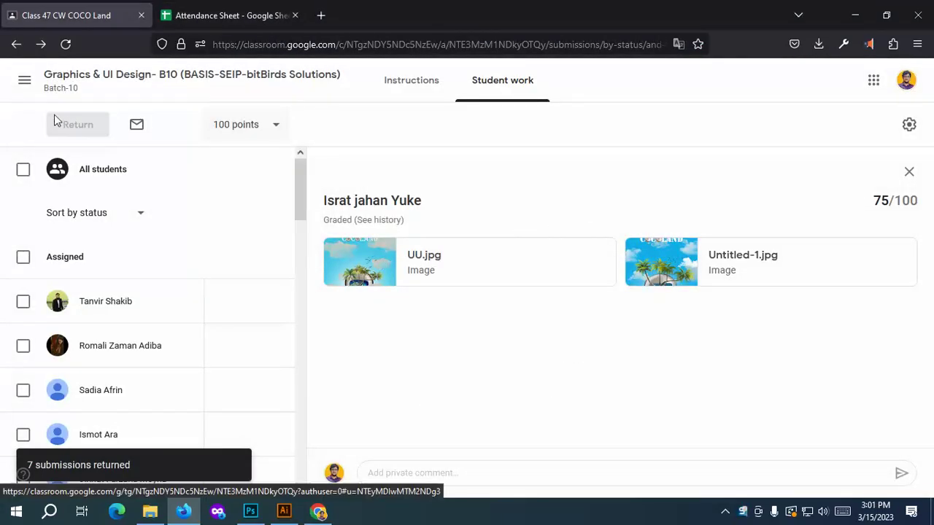
click(80, 76)
scroll(263, 266, down, 5)
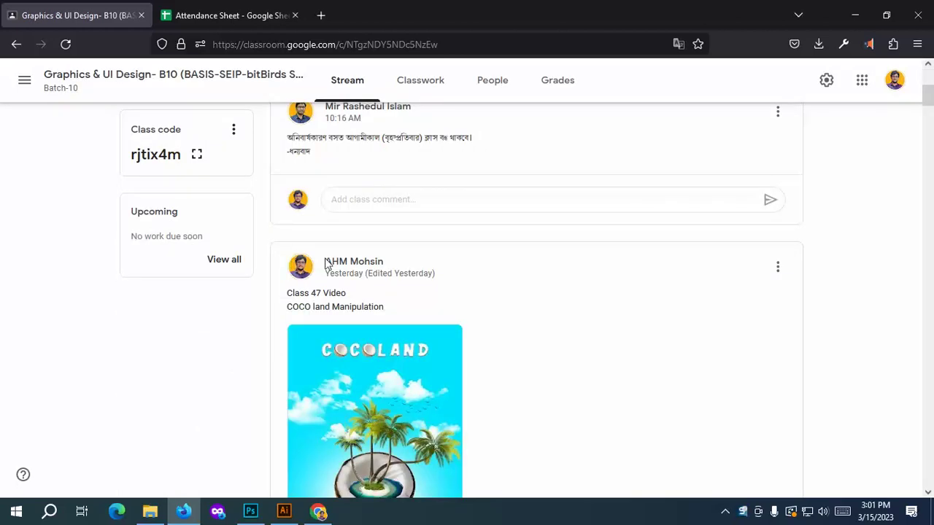
scroll(324, 265, up, 3)
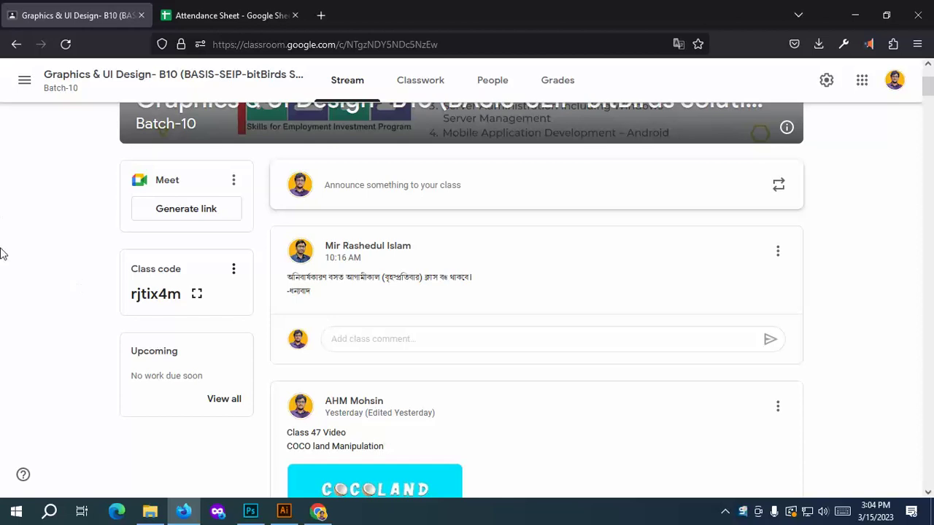
Switch to the Class 48 folder in File Explorer and view the Meril baby lotion banner at full size.
click(250, 510)
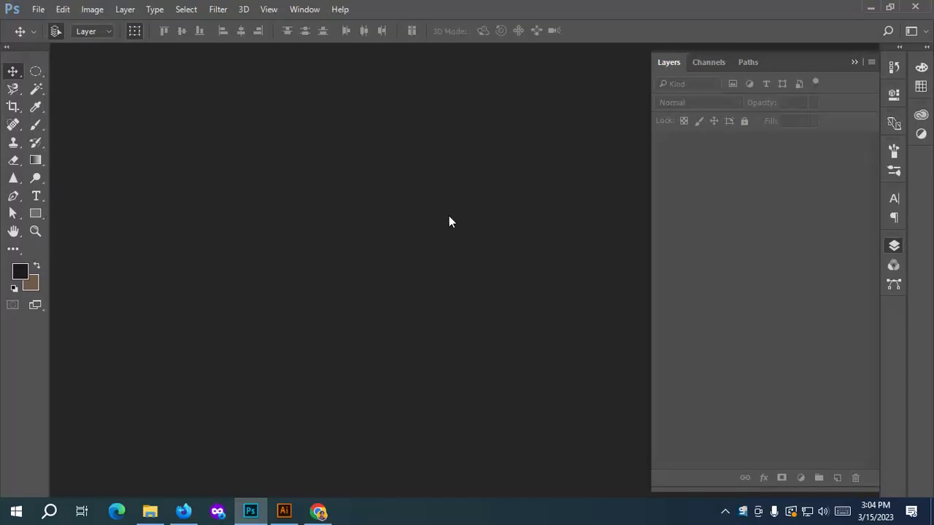
click(150, 511)
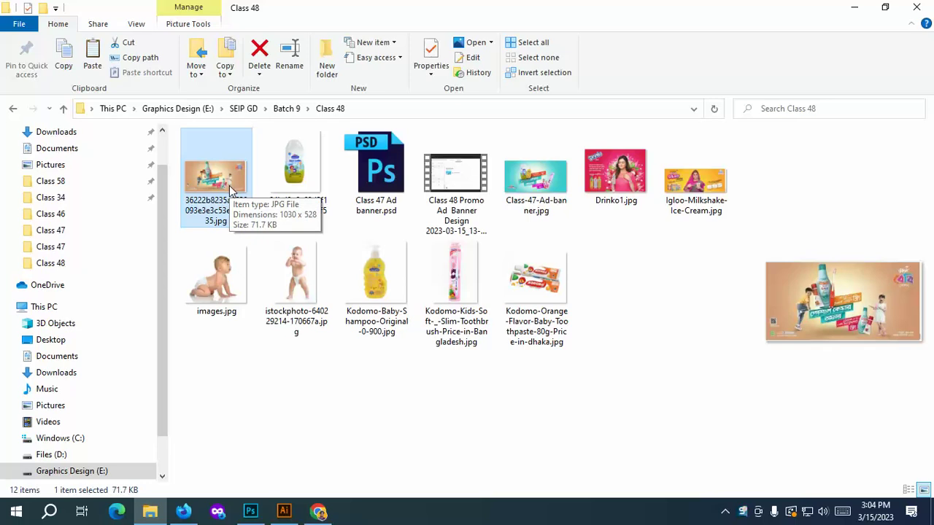
click(290, 175)
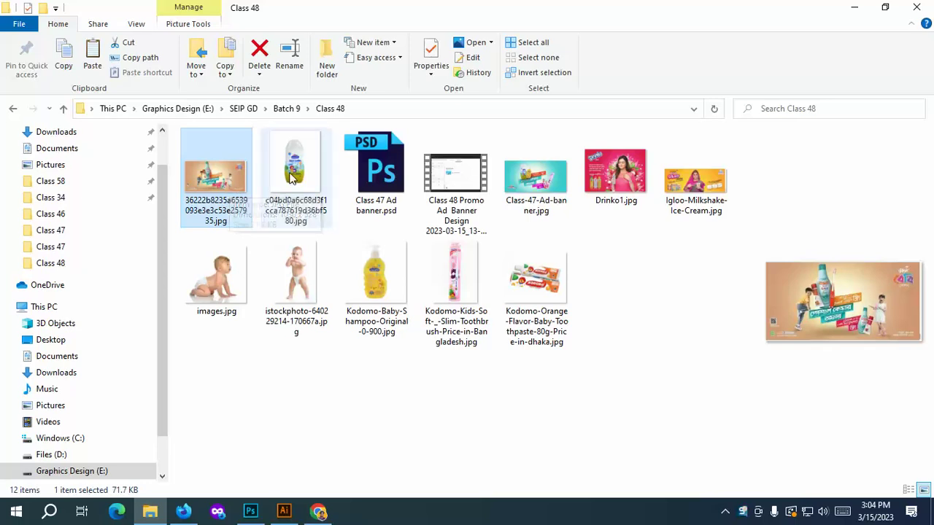
key(Left)
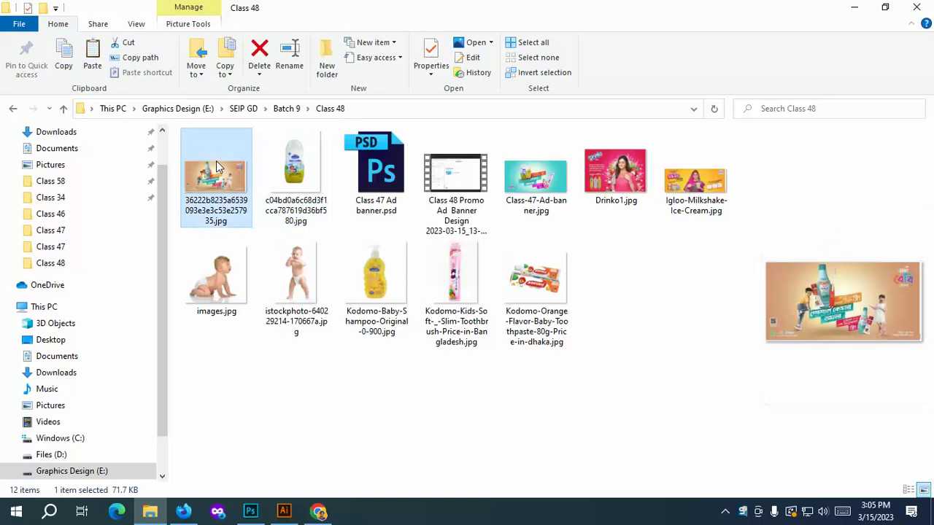
key(Return)
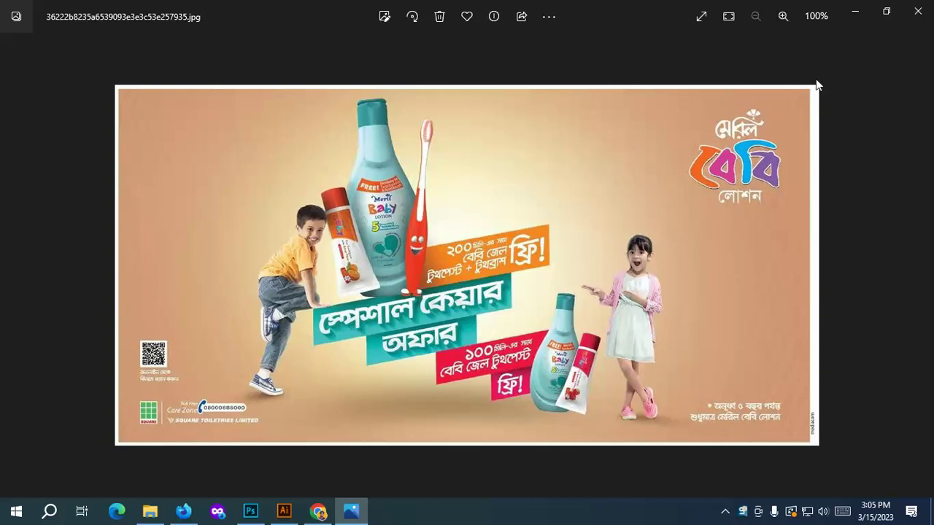
click(918, 11)
View the Kodomo baby lotion product photo and the finished Class-47-Ad-banner.jpg in the image viewer.
click(318, 191)
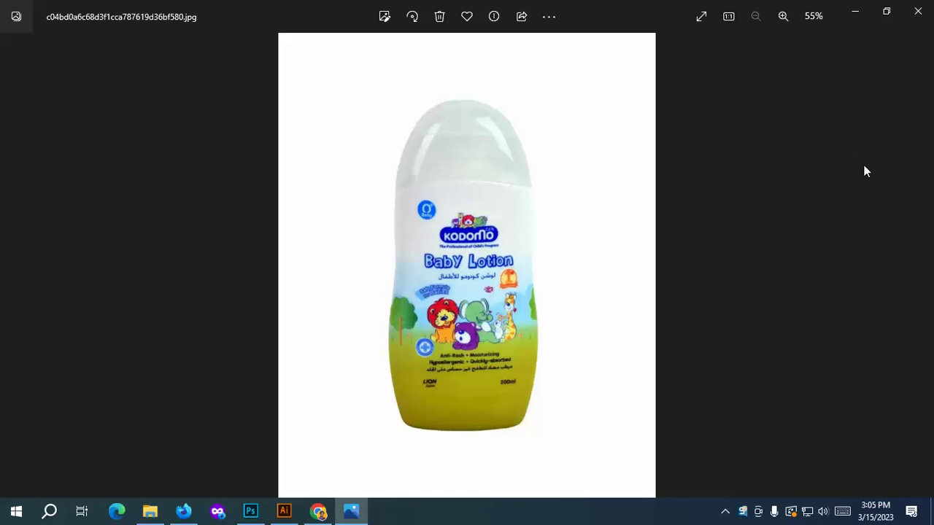
click(927, 268)
click(928, 269)
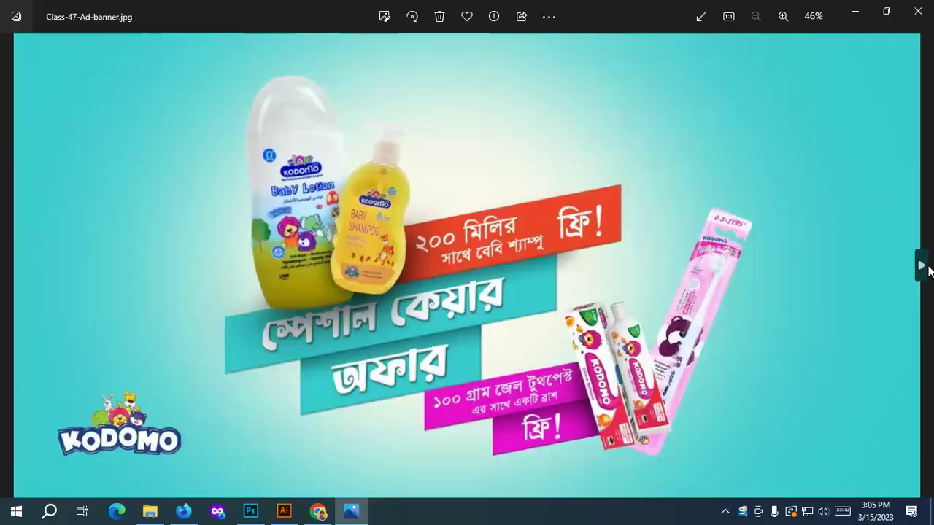
click(918, 11)
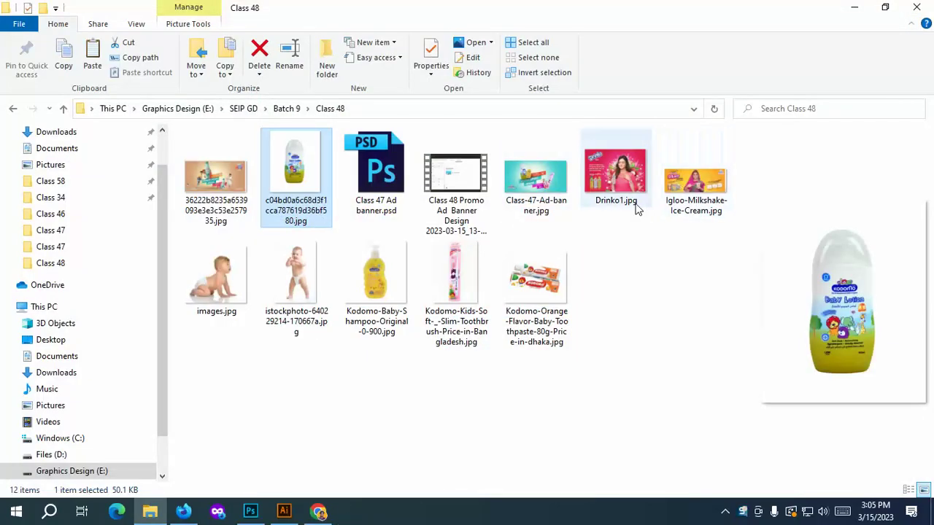
View the sample banners Drinko1.jpg and Igloo-Milkshake-Ice-Cream.jpg, and reselect the Meril baby lotion banner in the folder.
double_click(615, 175)
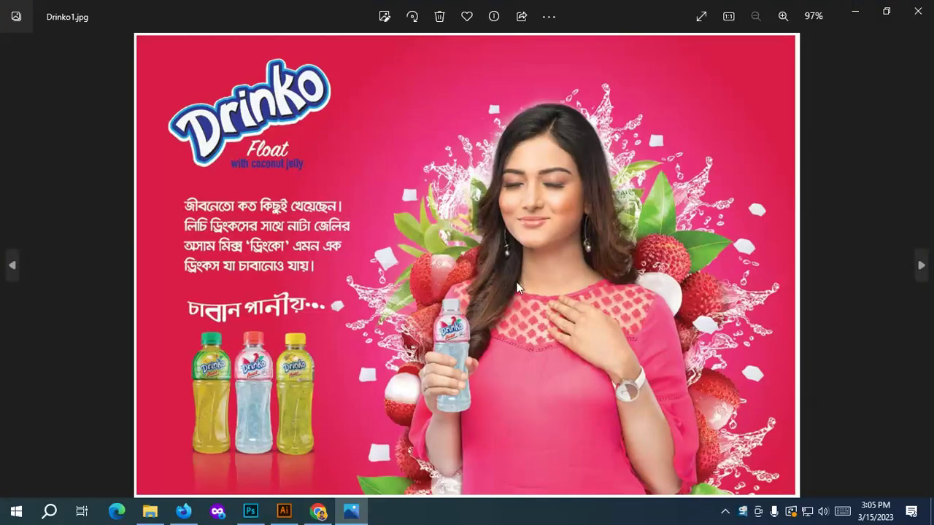
click(918, 267)
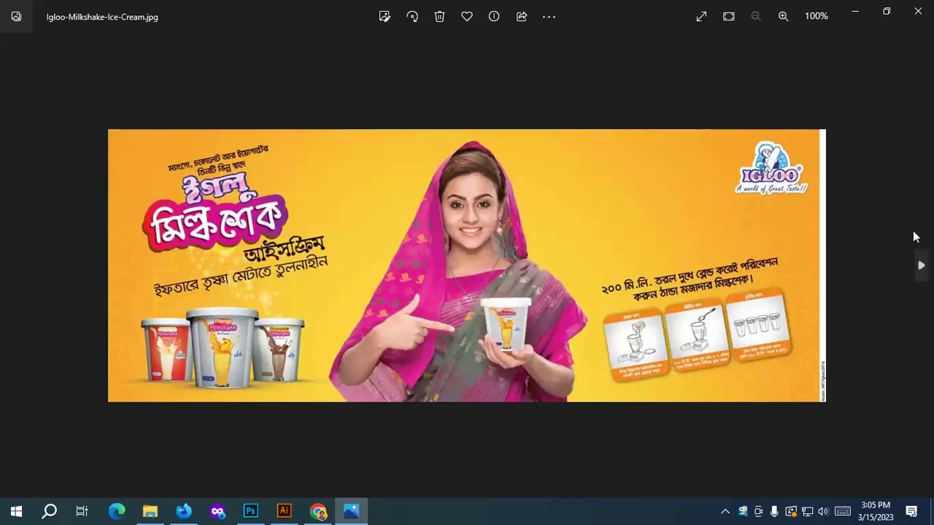
click(919, 7)
click(216, 175)
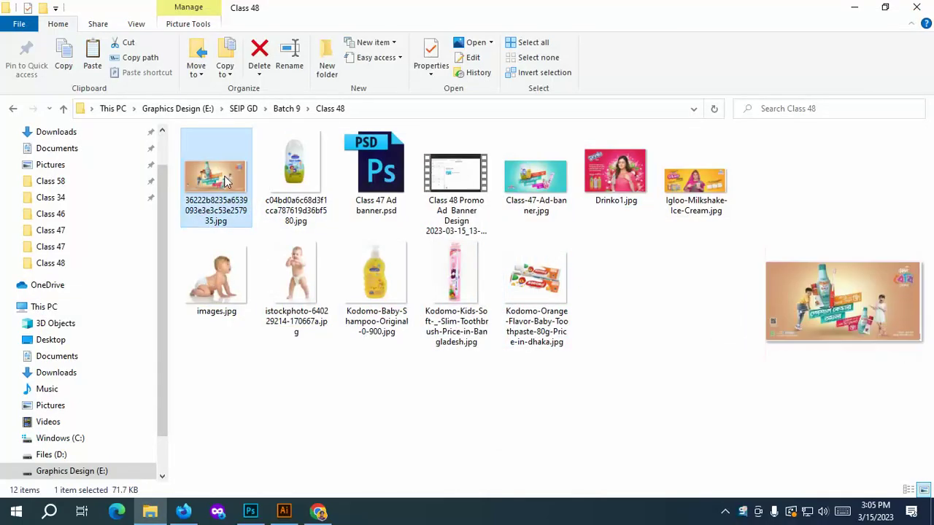
View the Meril baby lotion banner at full size, previewing the Kodomo lotion and standing baby photos between viewings.
key(Return)
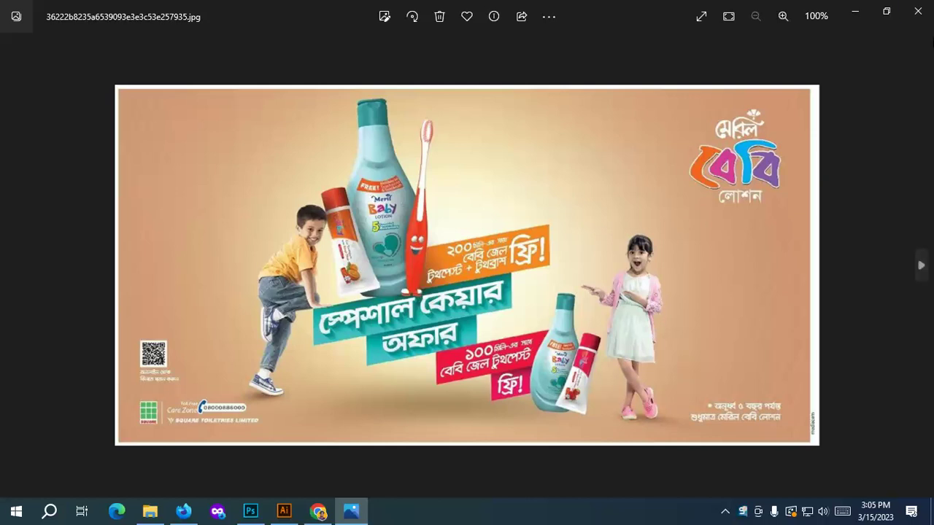
click(918, 10)
click(310, 184)
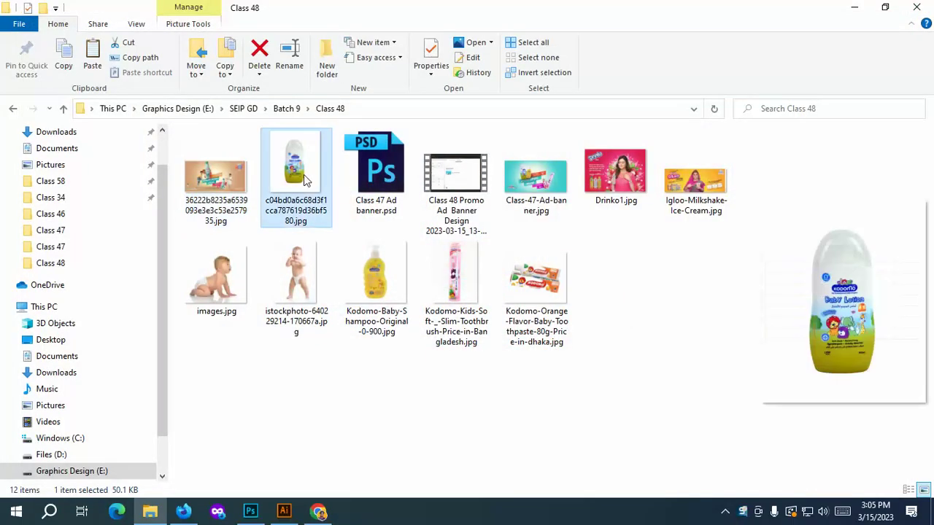
click(290, 286)
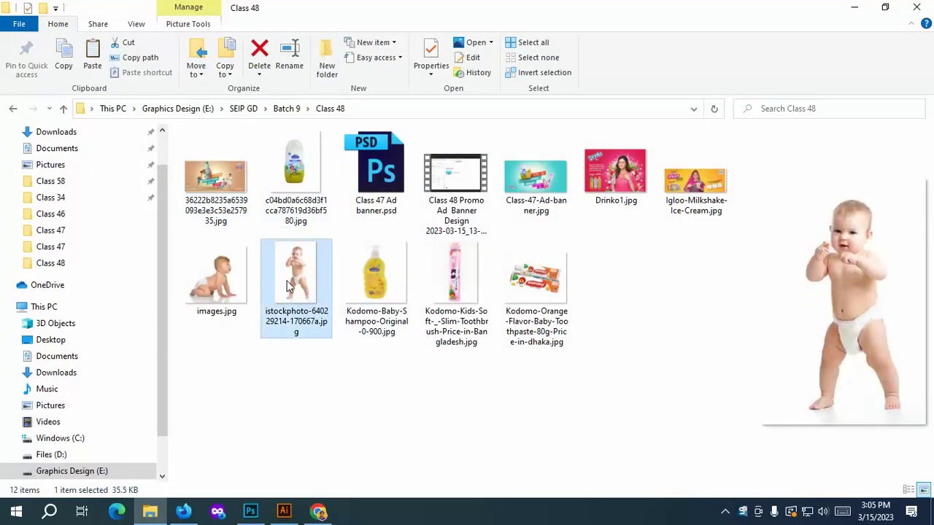
double_click(216, 178)
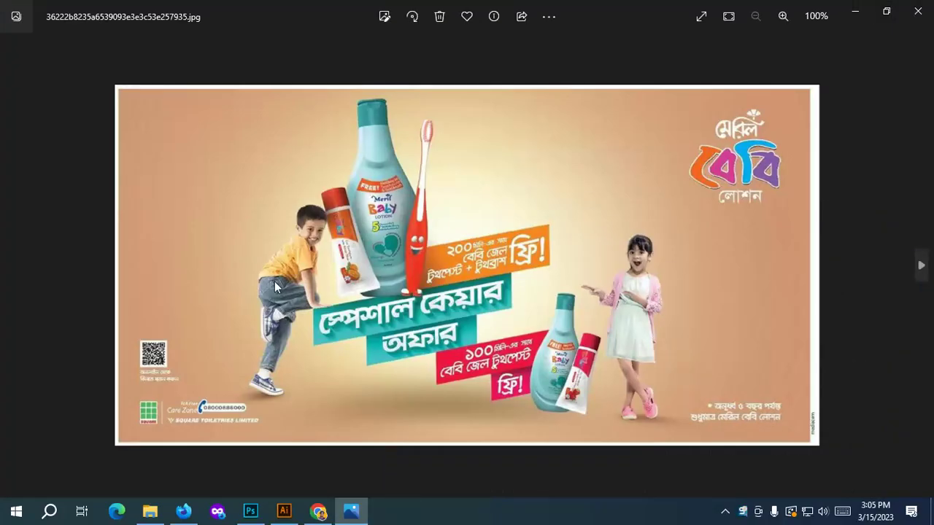
click(918, 11)
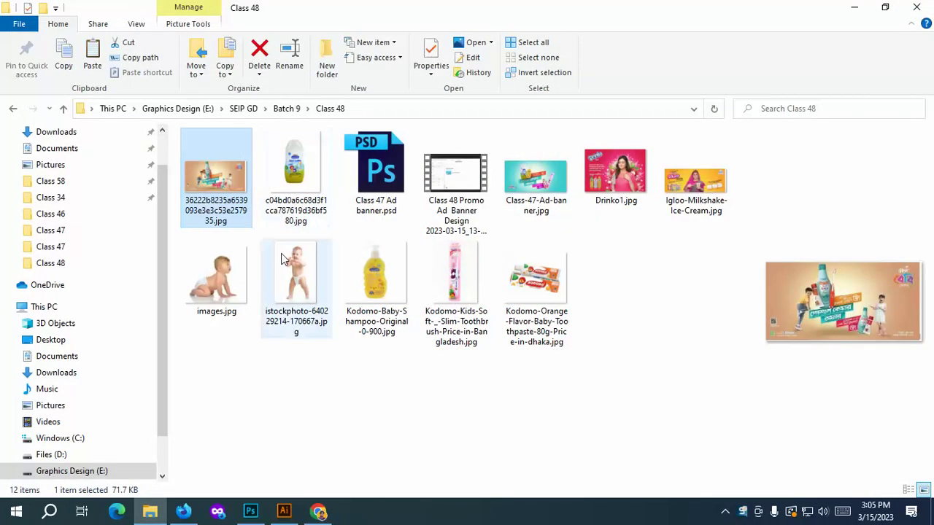
Preview the Kodomo shampoo, toothbrush and toothpaste images in the folder, and compare them with the full-size Meril banner.
click(404, 274)
click(454, 278)
click(532, 279)
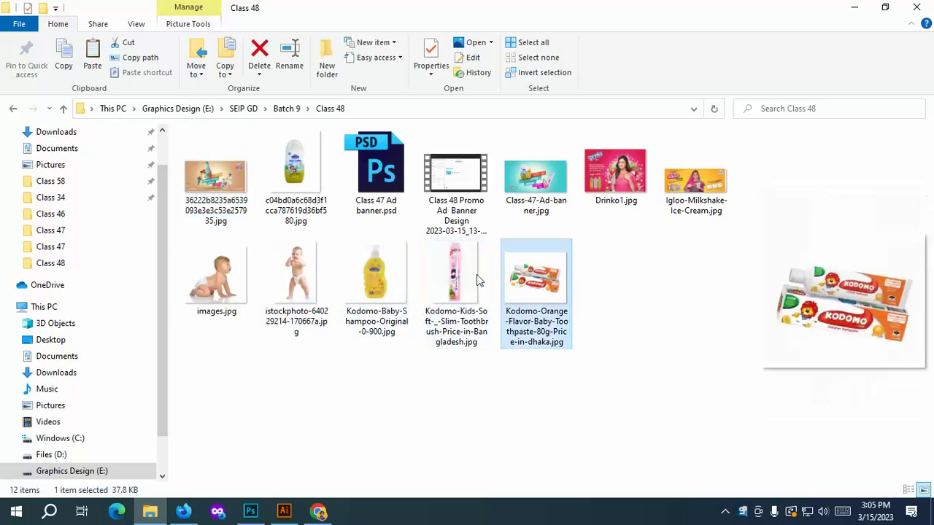
click(223, 197)
double_click(224, 199)
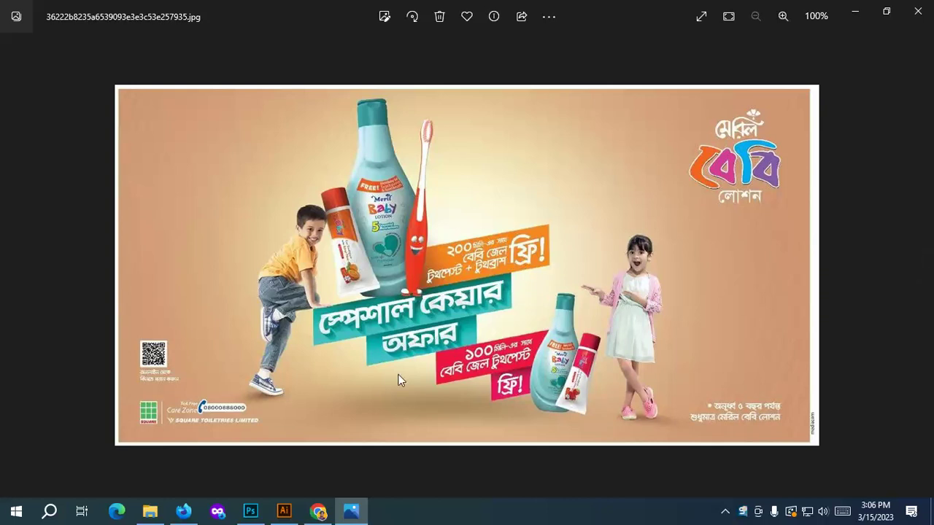
click(855, 11)
View the Kodomo baby lotion and baby shampoo product photos at full size.
click(306, 156)
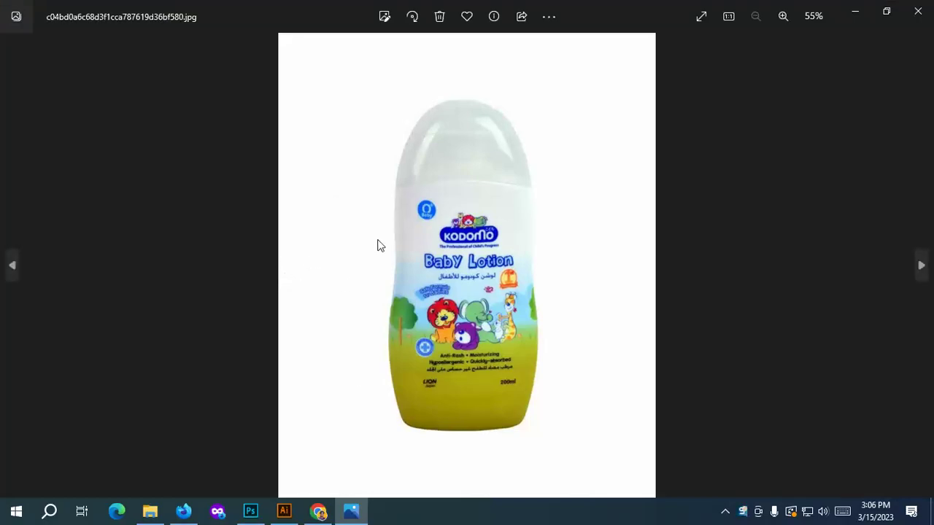
click(918, 11)
click(387, 281)
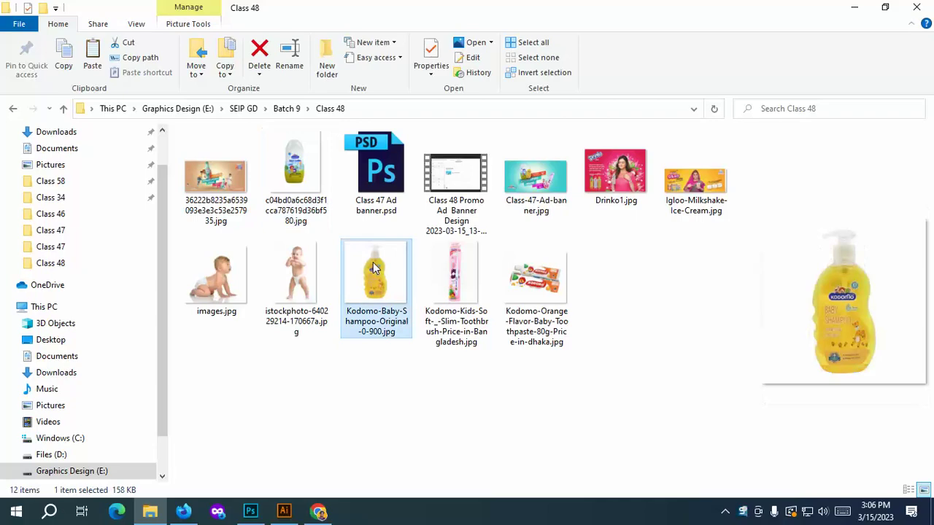
double_click(399, 336)
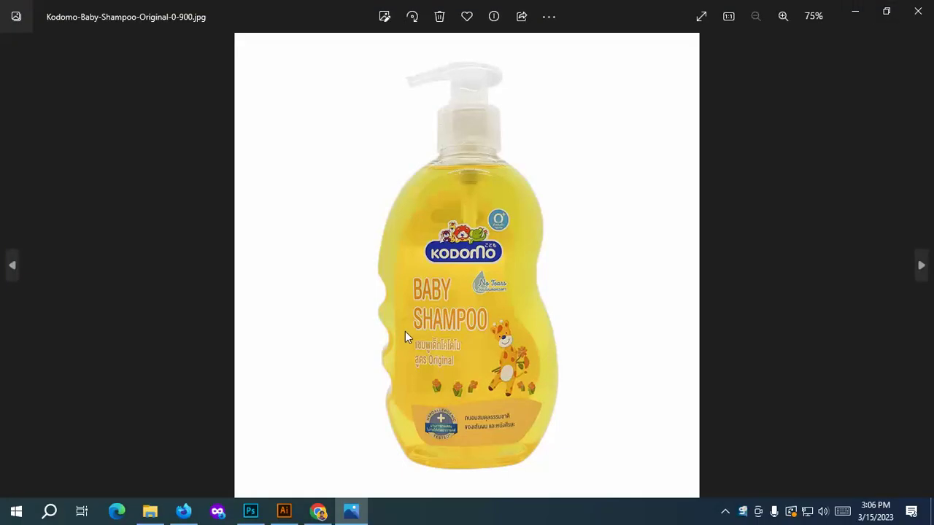
click(918, 11)
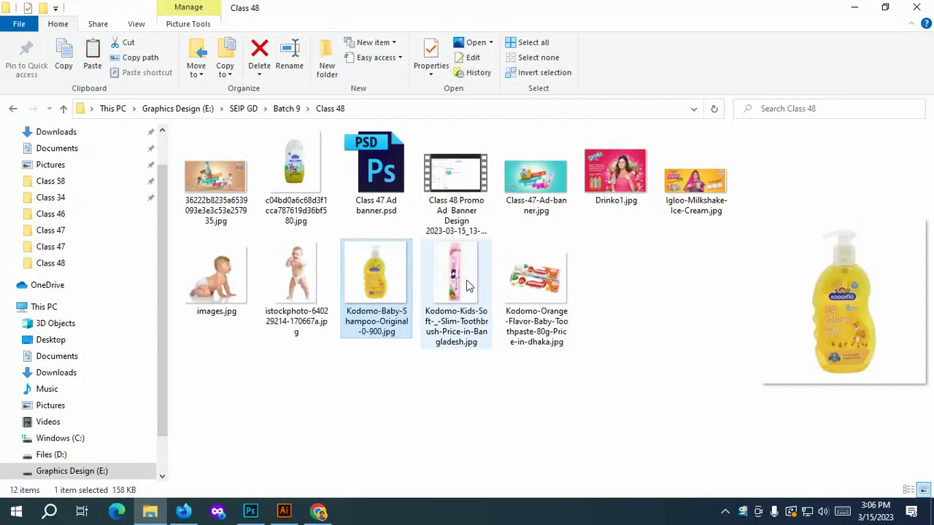
View the Kodomo orange toothpaste and the Kodomo kids toothbrush product photos at full size.
click(469, 286)
double_click(535, 281)
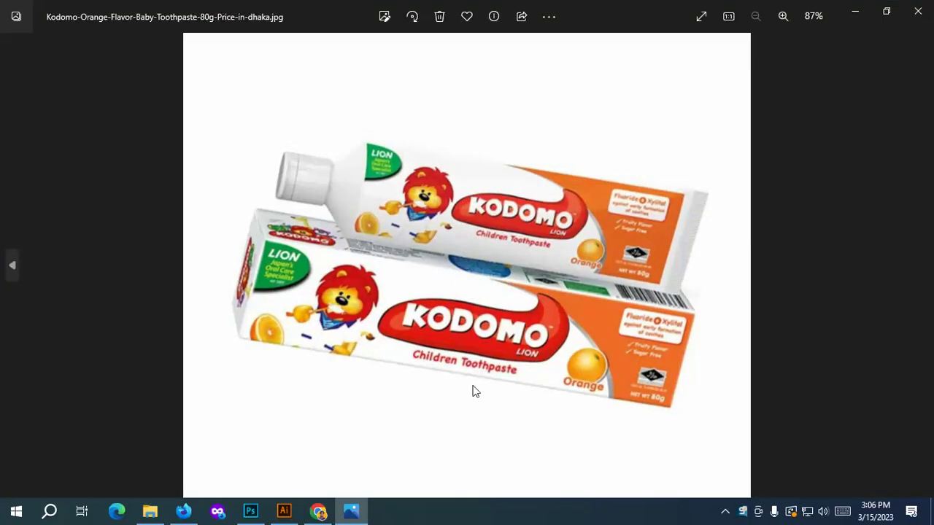
click(931, 6)
double_click(452, 289)
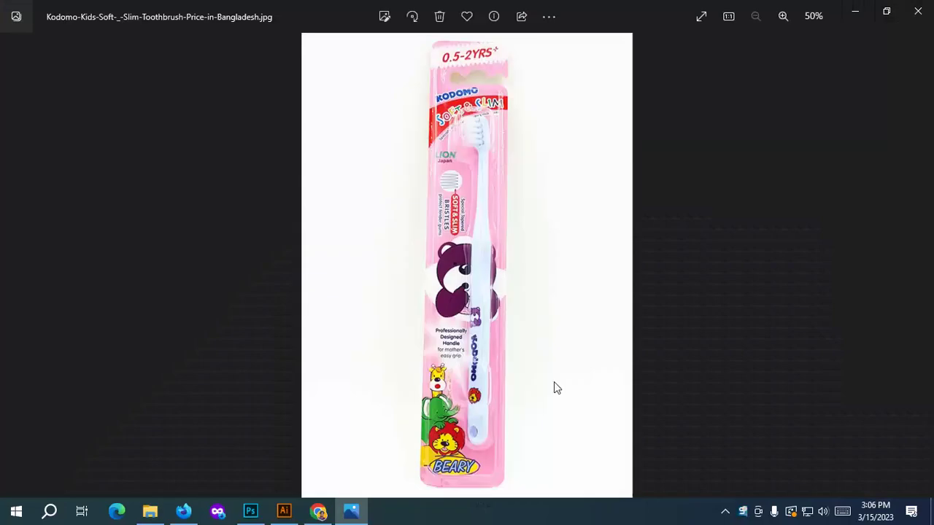
click(917, 9)
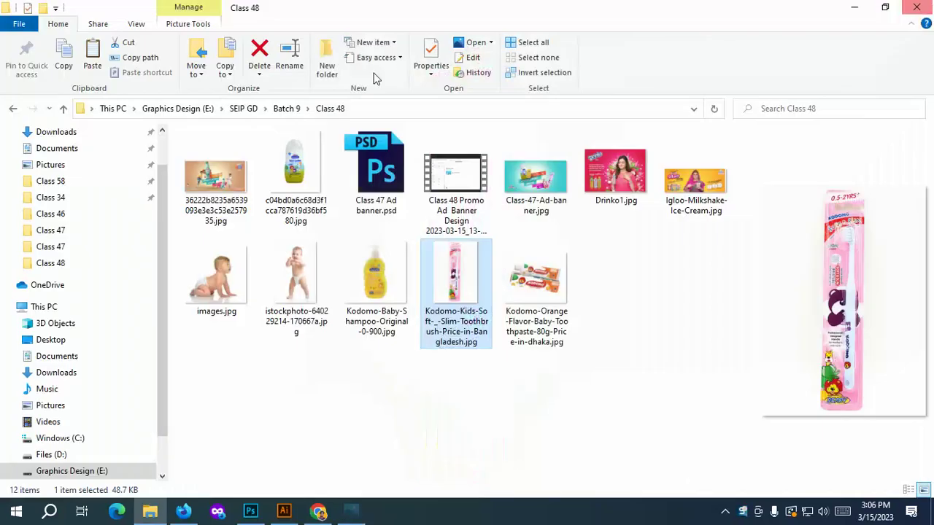
Examine the Meril banner's product grouping and offer text up close, and close the image viewer.
double_click(203, 166)
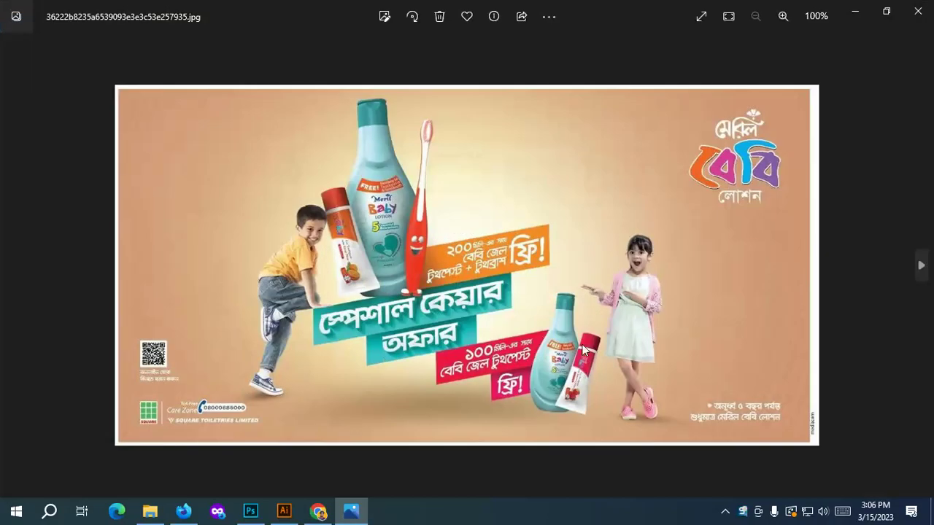
scroll(556, 364, up, 2)
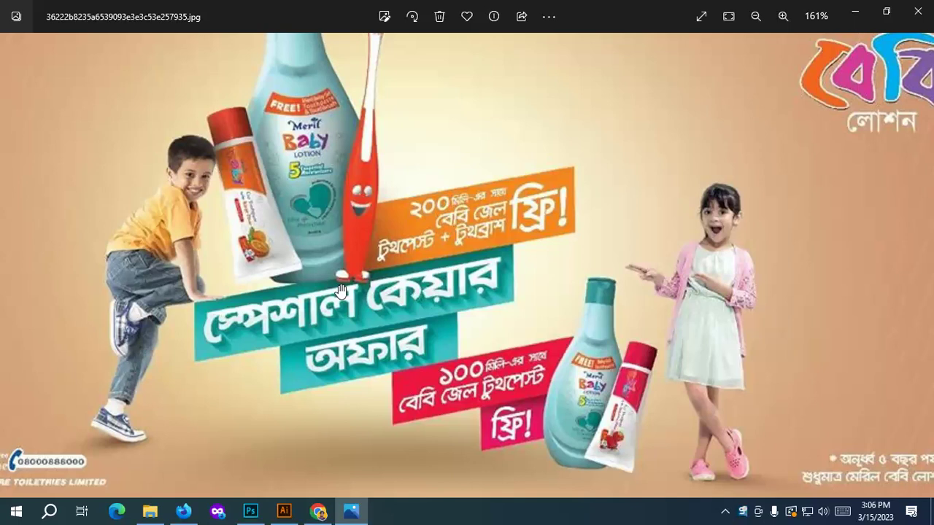
scroll(341, 291, down, 3)
click(917, 21)
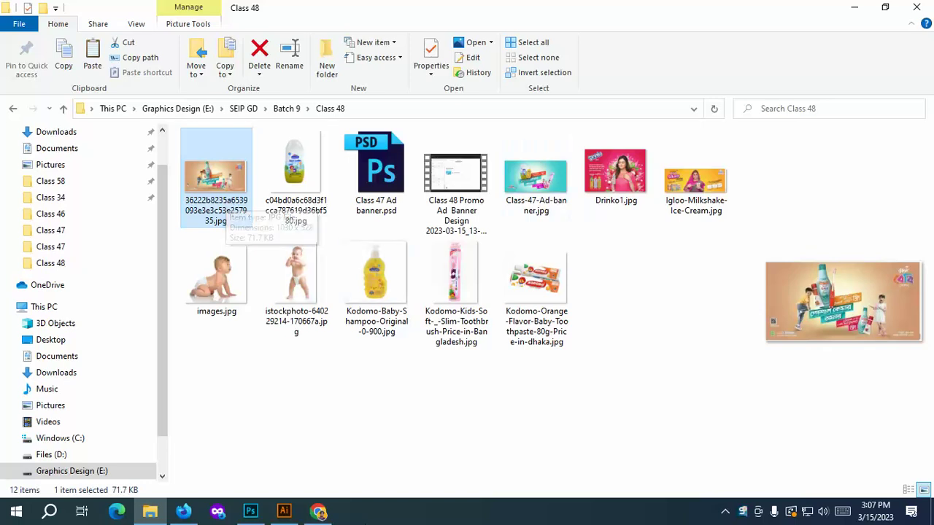
Switch to Photoshop and start a new document named Class 48 with a width of 1030 pixels.
click(250, 511)
click(35, 8)
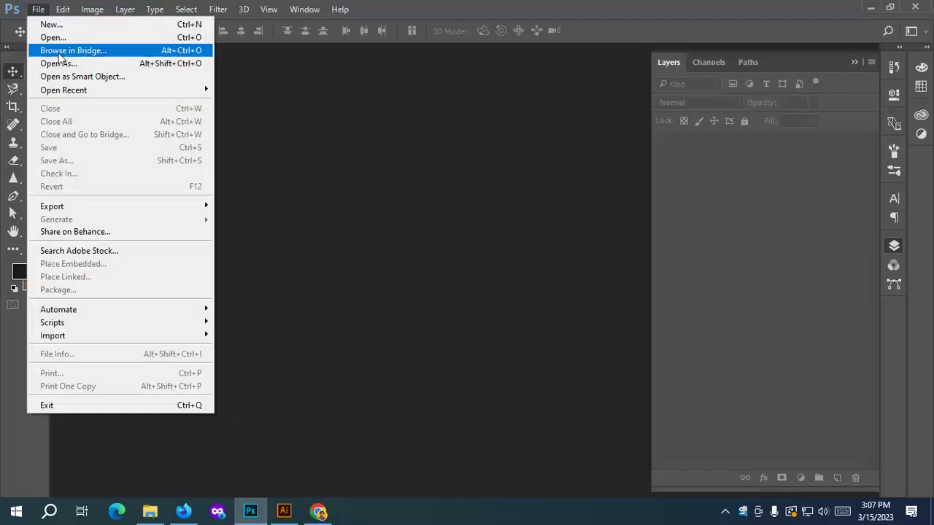
click(54, 23)
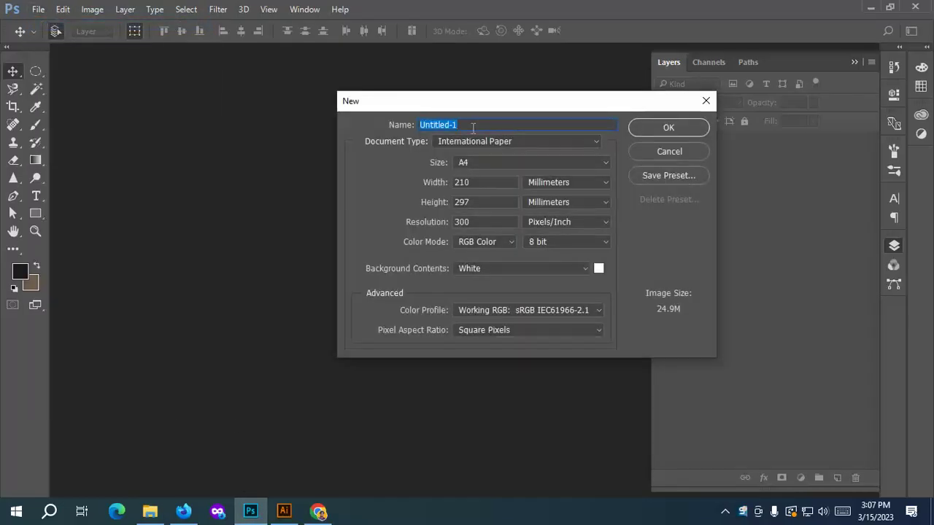
text(Class 48)
click(586, 184)
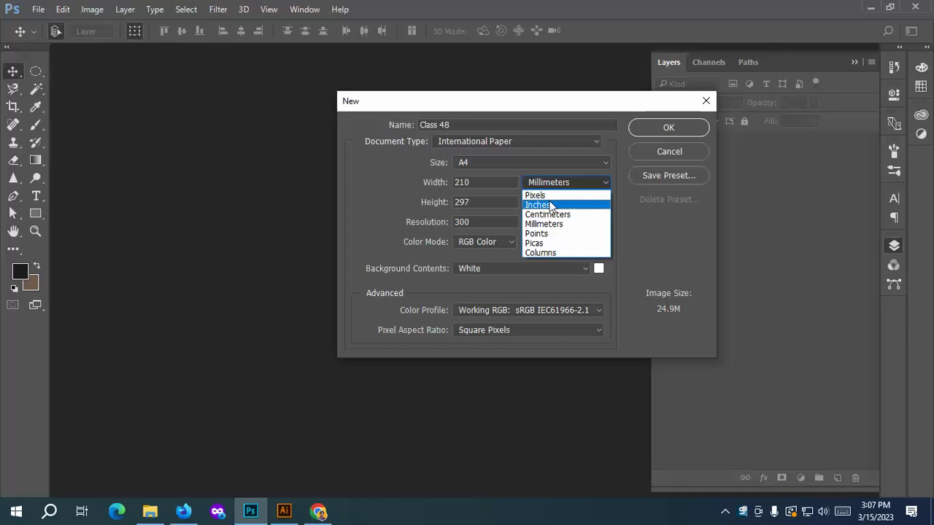
click(538, 194)
drag(488, 182, 412, 185)
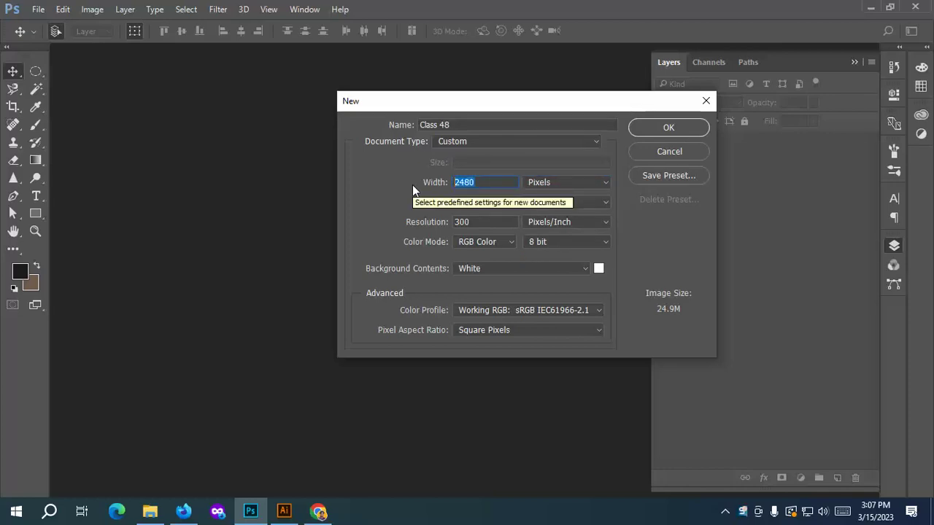
text(1020)
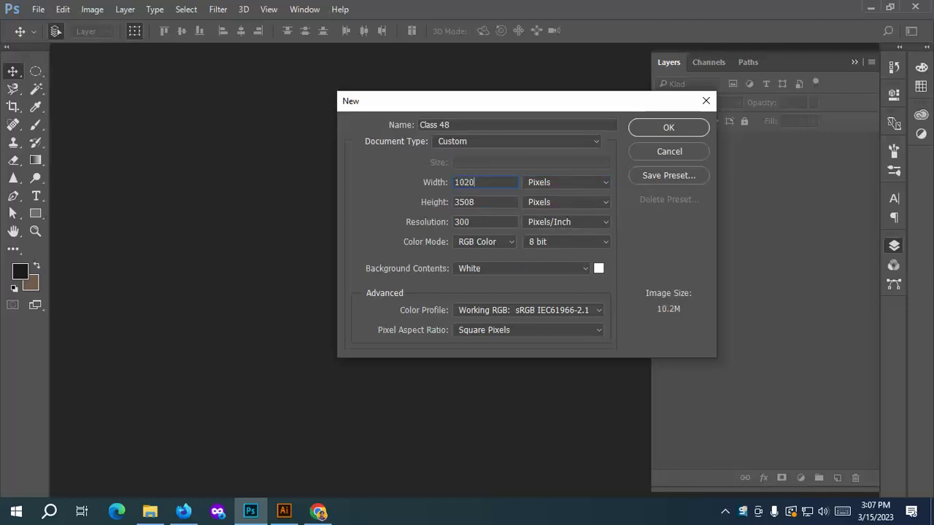
key(BackSpace)
key(BackSpace)
text(30)
Set the new document's resolution to 72 pixels/inch and, after checking the Meril banner's dimensions, its height to 528 pixels.
key(Tab)
key(Tab)
text(72)
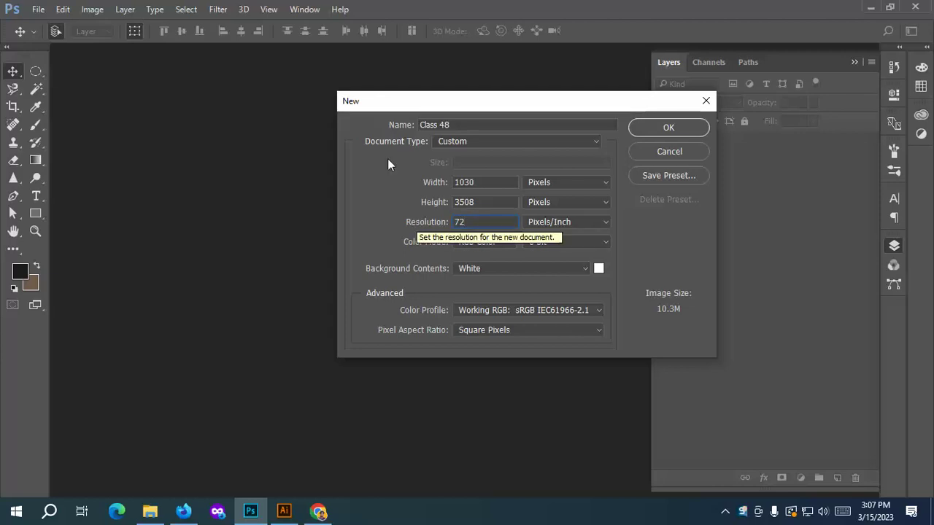
click(498, 200)
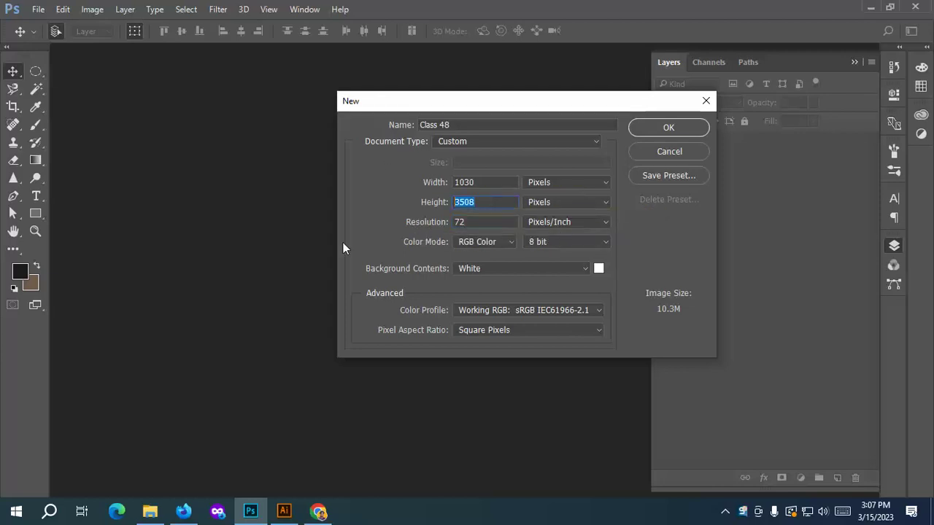
click(149, 511)
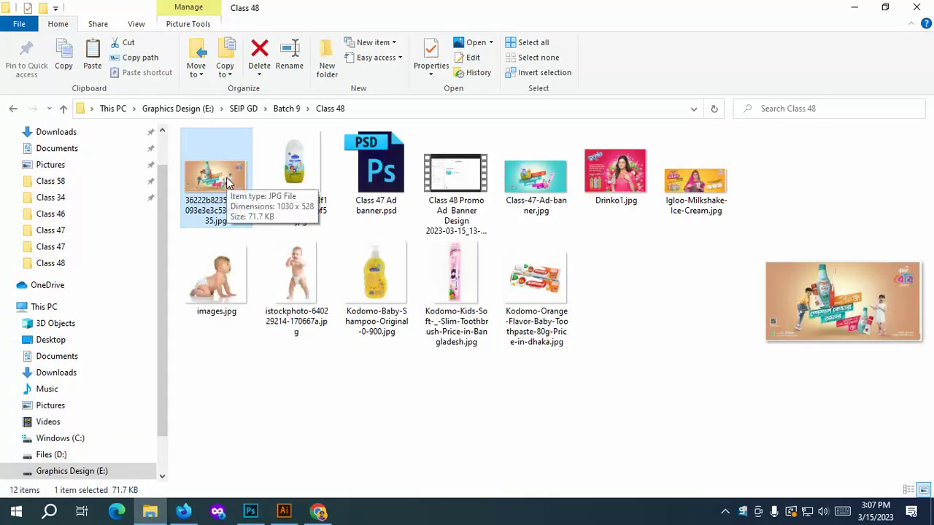
click(264, 513)
double_click(471, 202)
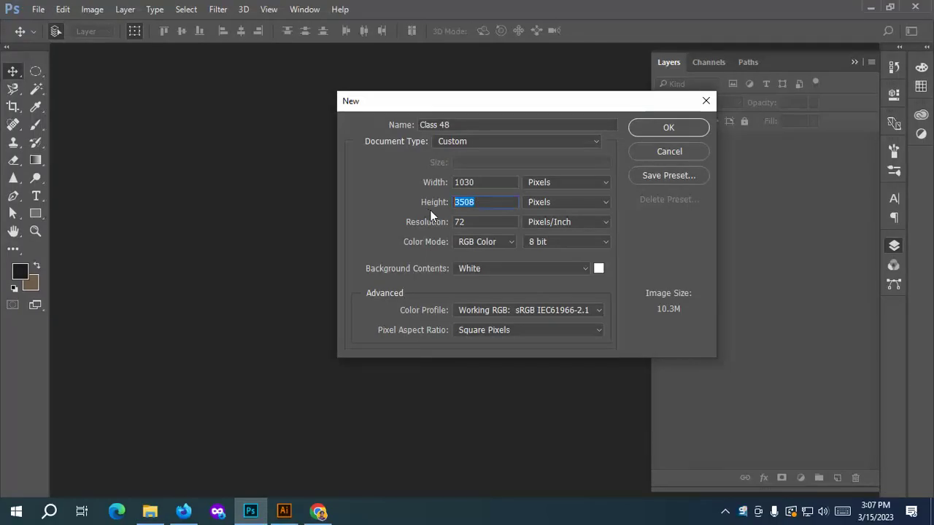
text(528)
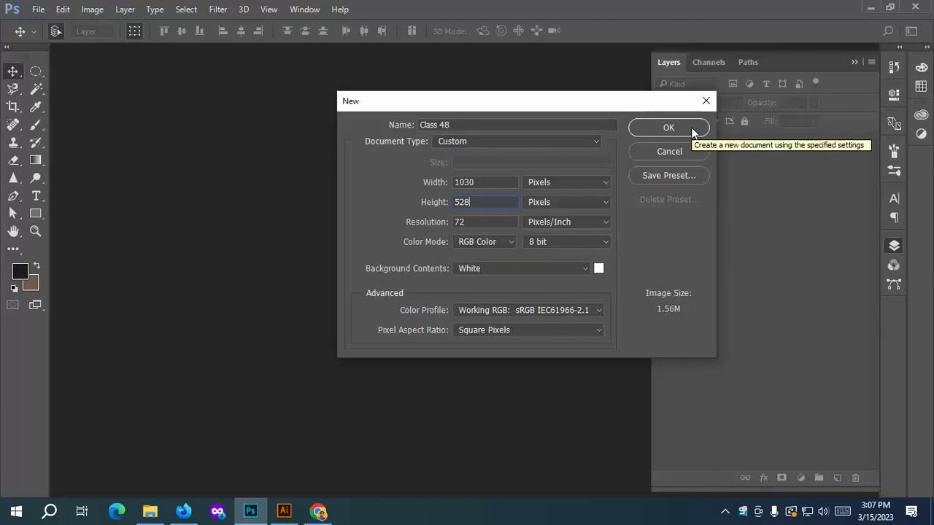
Extend the document name to "Class 48 ad banner" and create the document.
click(463, 123)
text(a)
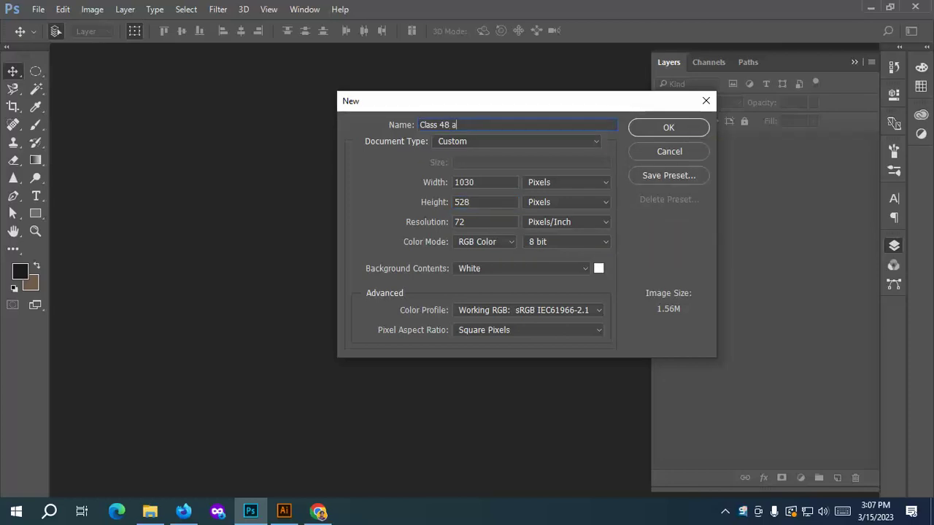
text(d banner)
click(667, 129)
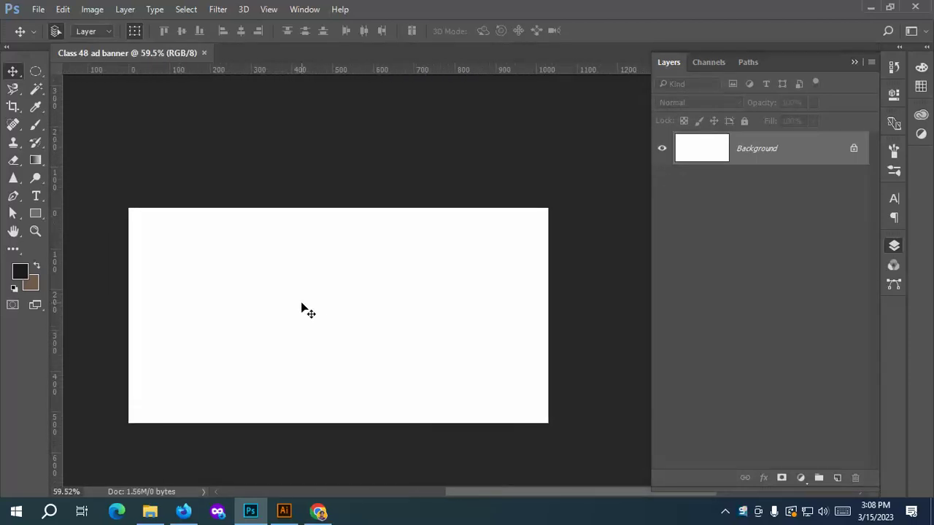
Resample the banner document to a resolution of 200 pixels/inch, keeping its proportions linked.
click(92, 10)
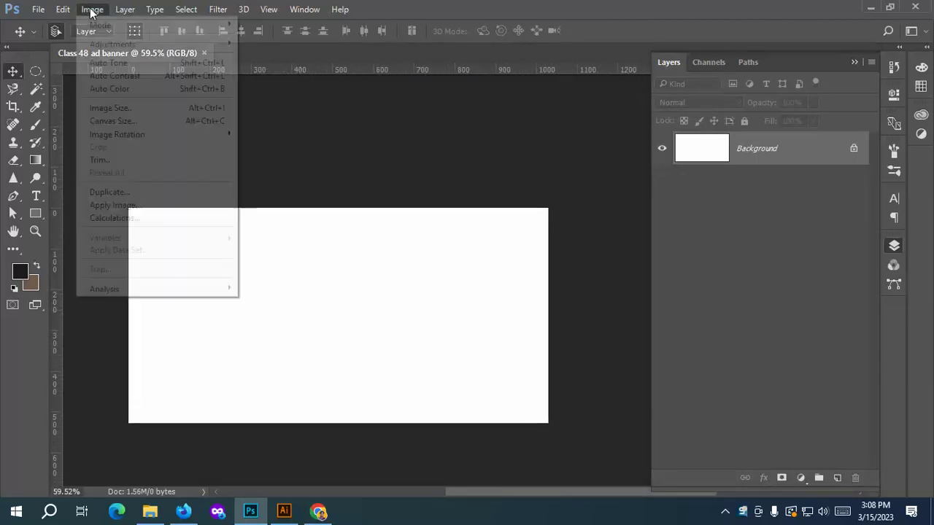
click(105, 108)
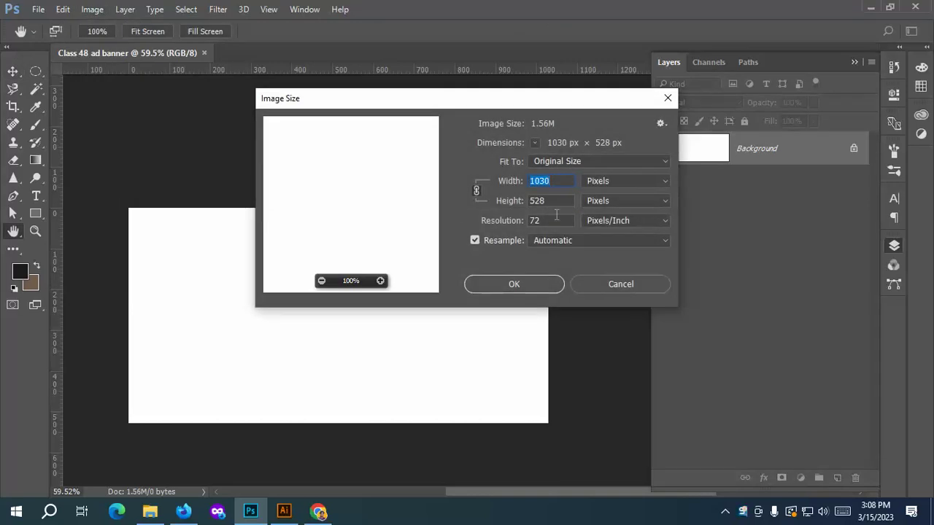
click(489, 228)
text(300)
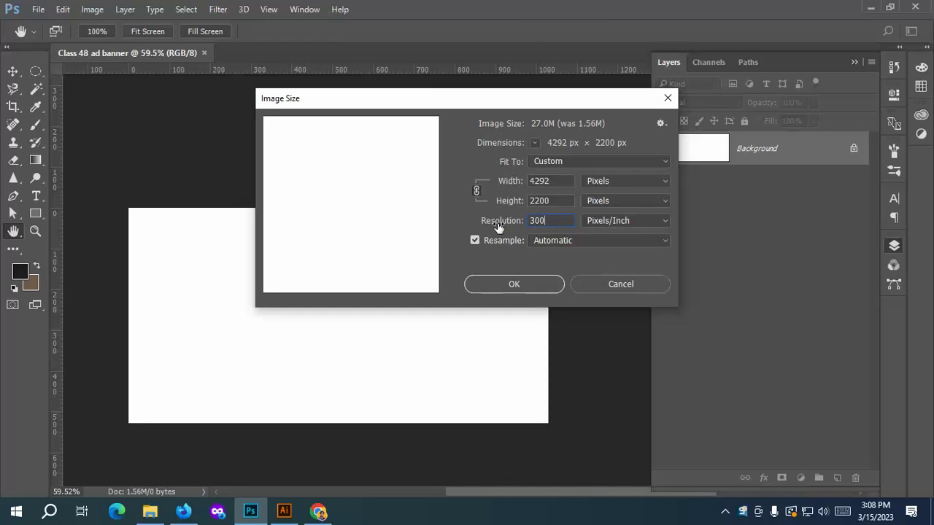
drag(553, 220, 526, 219)
text(2)
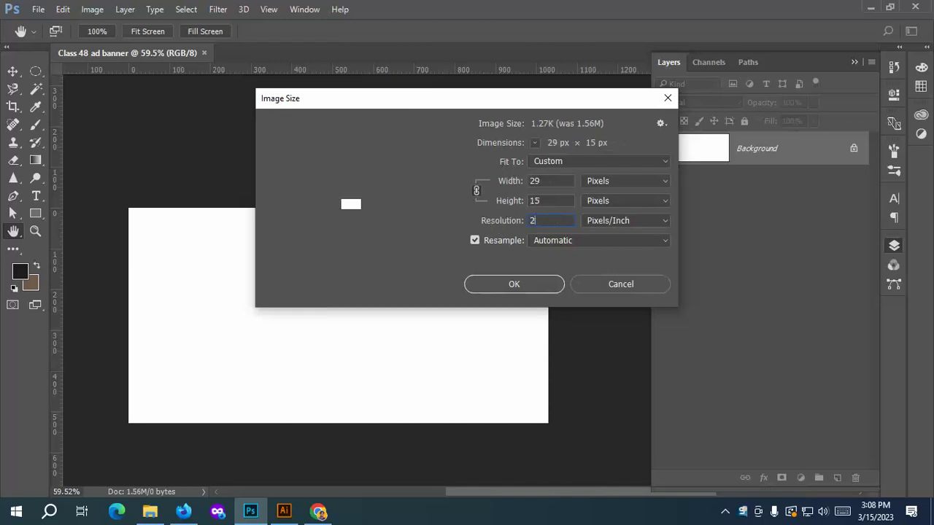
text(00)
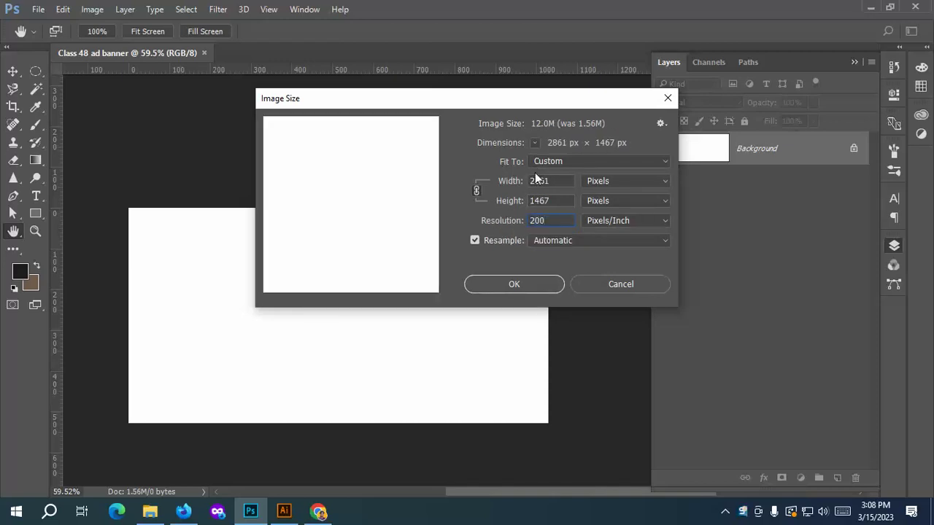
click(503, 285)
scroll(456, 242, down, 3)
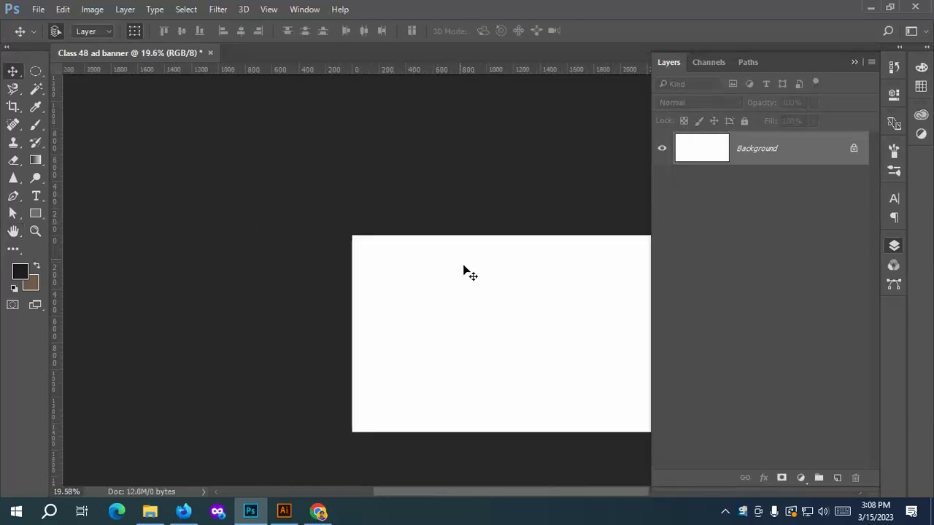
Place the Meril reference banner image from the Class 48 folder over the blank canvas and lock its layer.
scroll(467, 271, up, 2)
scroll(526, 307, down, 2)
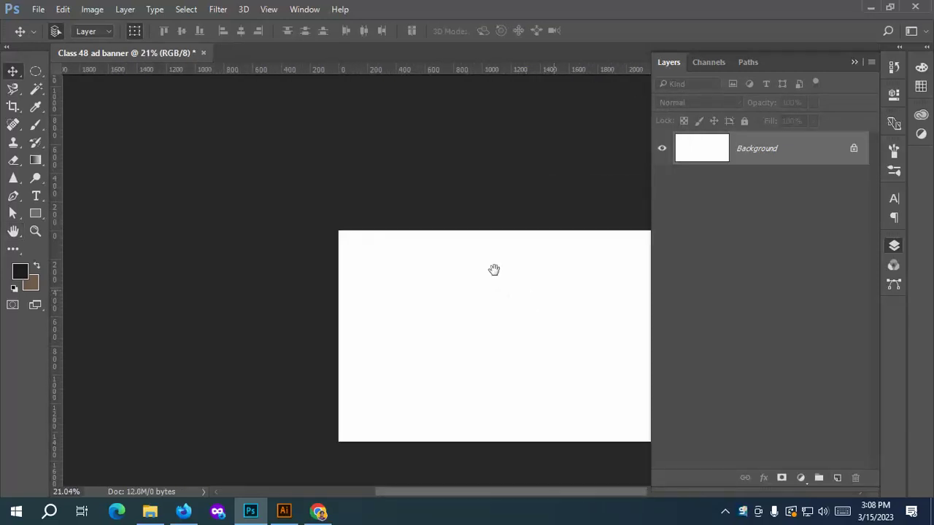
drag(494, 270, 365, 253)
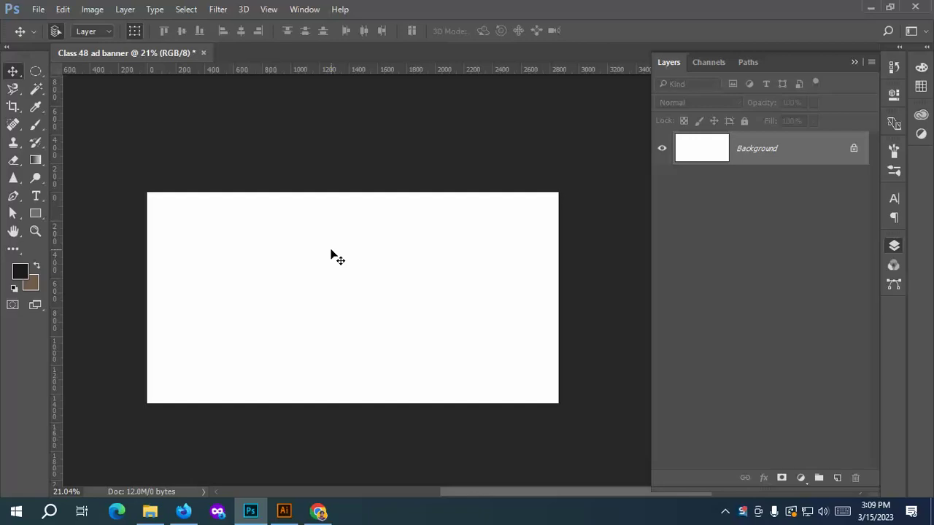
click(150, 511)
drag(218, 208, 315, 258)
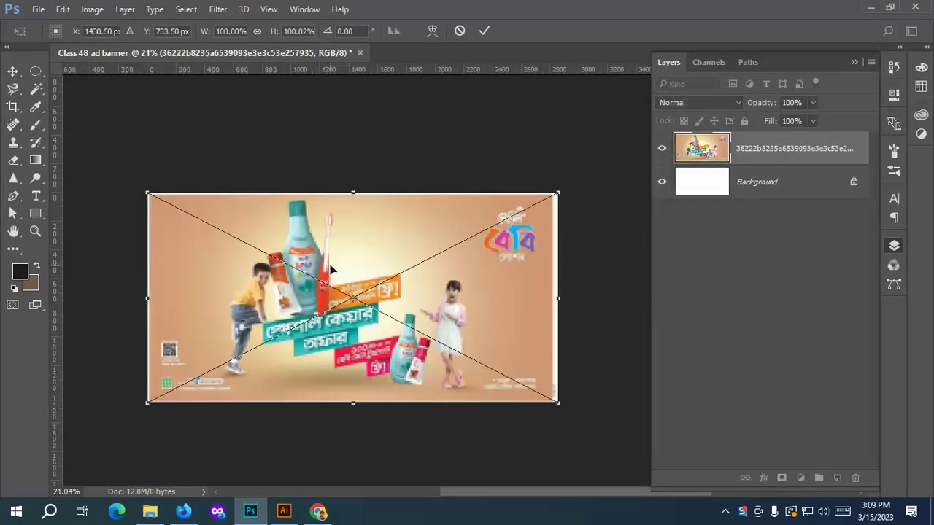
click(486, 31)
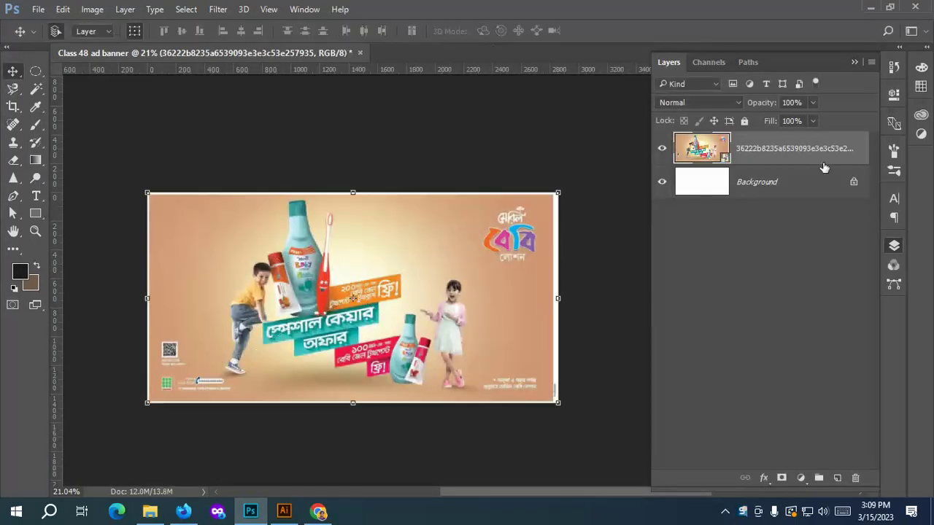
click(744, 121)
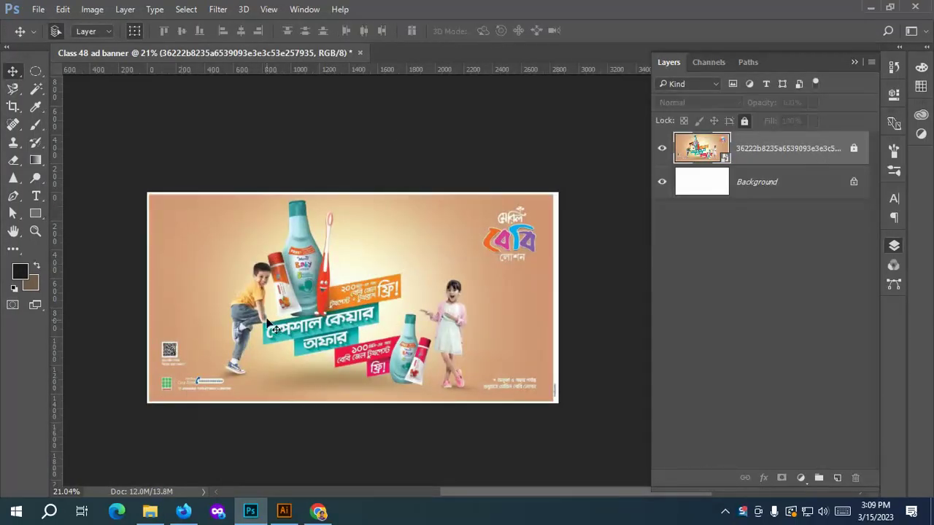
Examine the Meril banner's product and offer layout and compare it with the Kodomo Baby Lotion image in the Class 48 folder.
scroll(274, 321, up, 3)
scroll(334, 283, down, 1)
scroll(334, 283, up, 2)
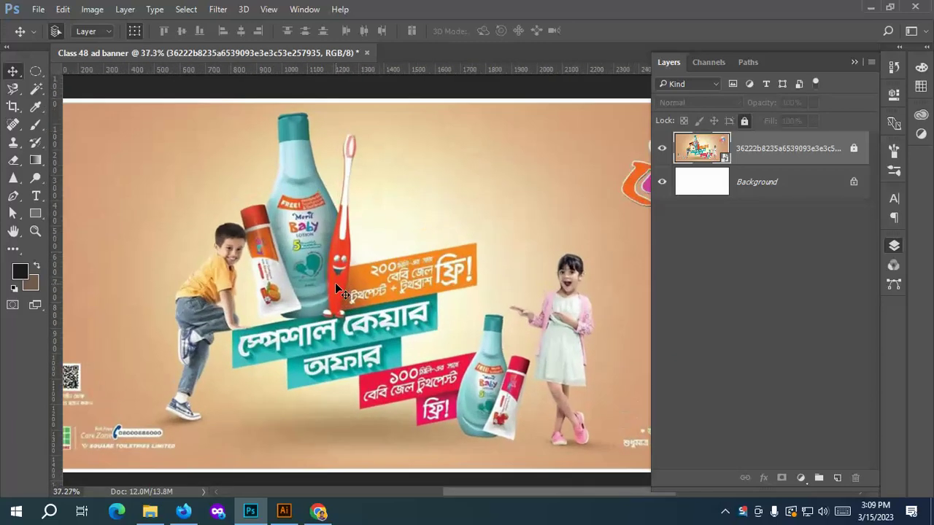
click(150, 511)
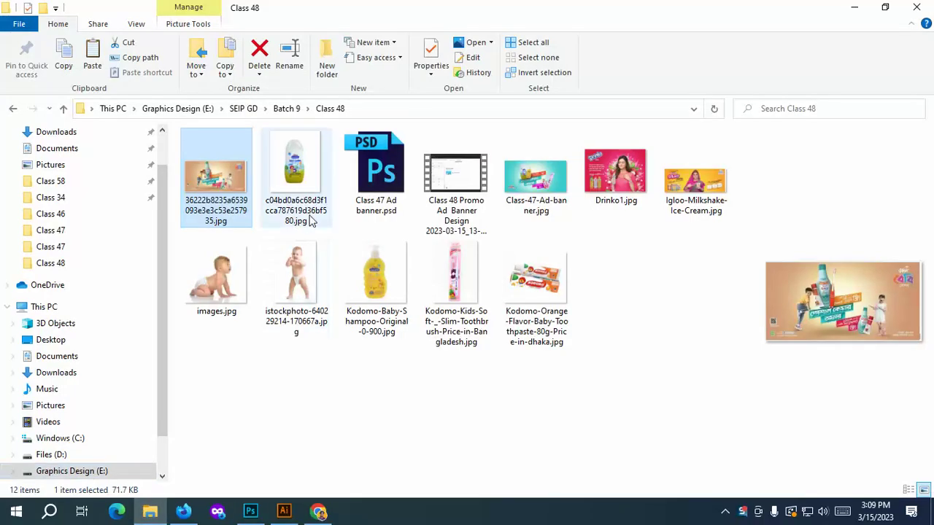
click(315, 164)
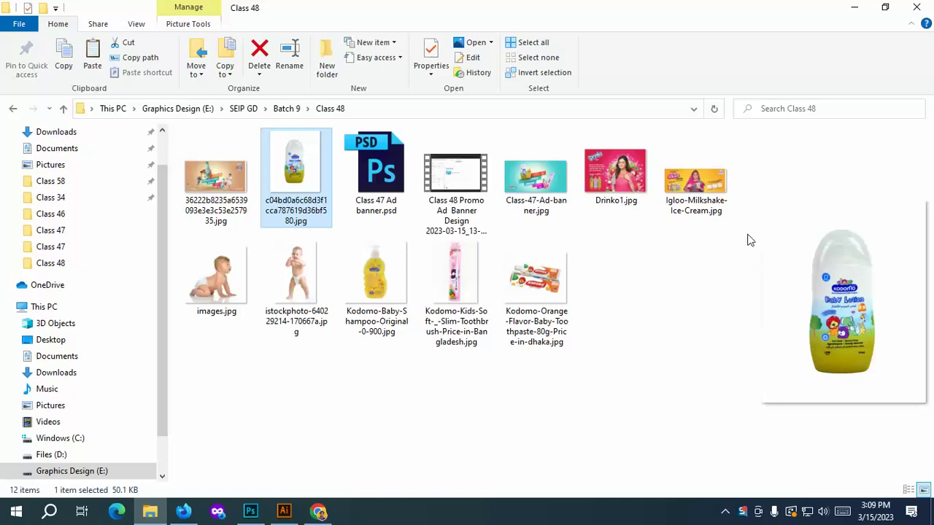
drag(742, 234, 647, 233)
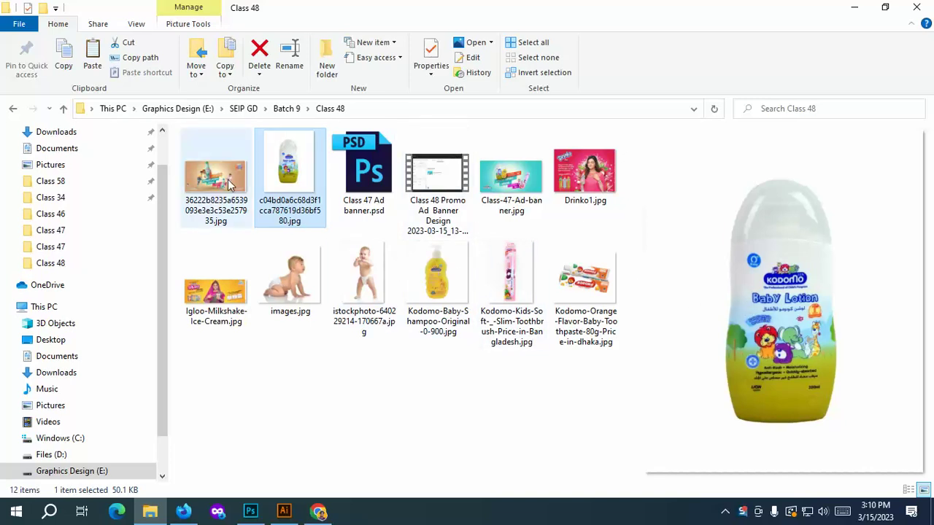
click(251, 510)
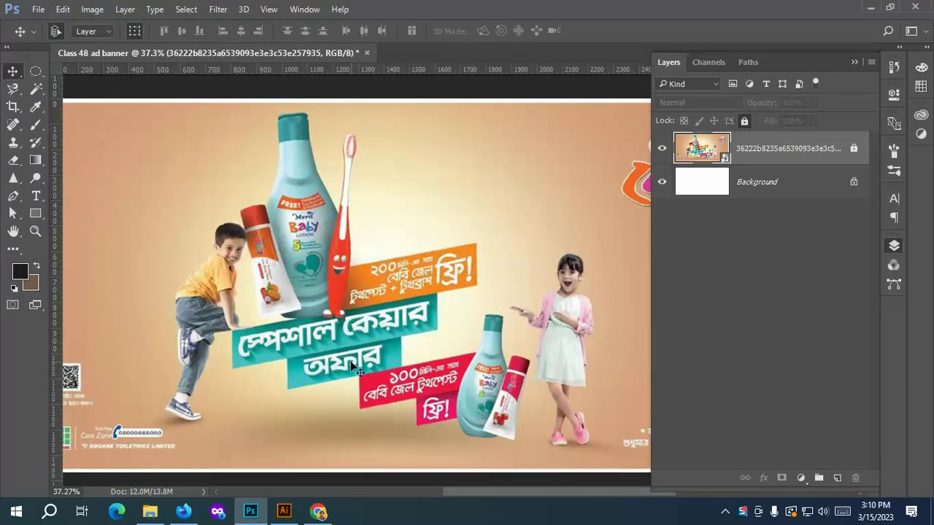
scroll(313, 308, up, 2)
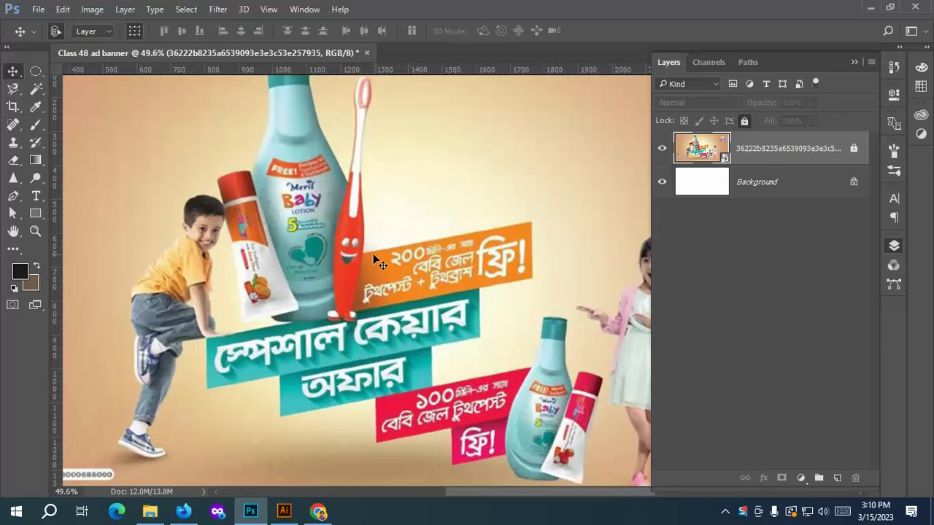
scroll(330, 292, down, 4)
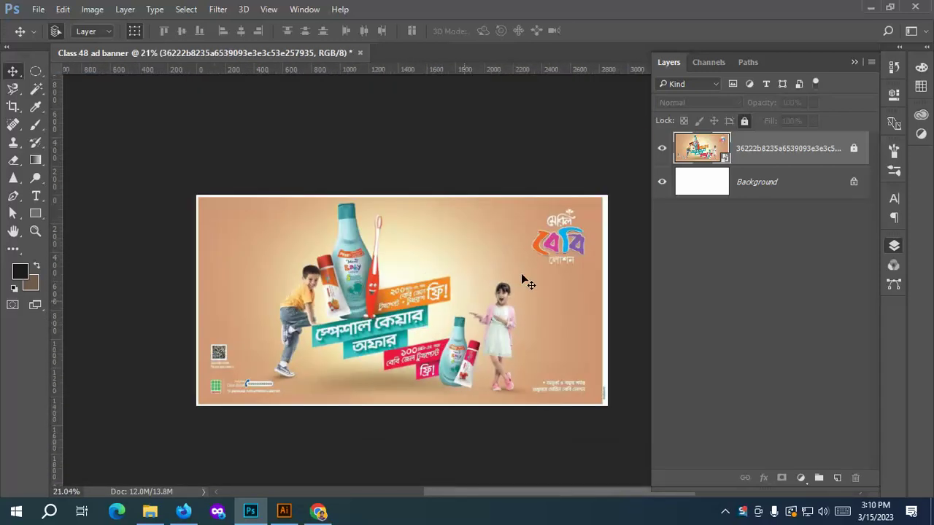
scroll(500, 261, down, 1)
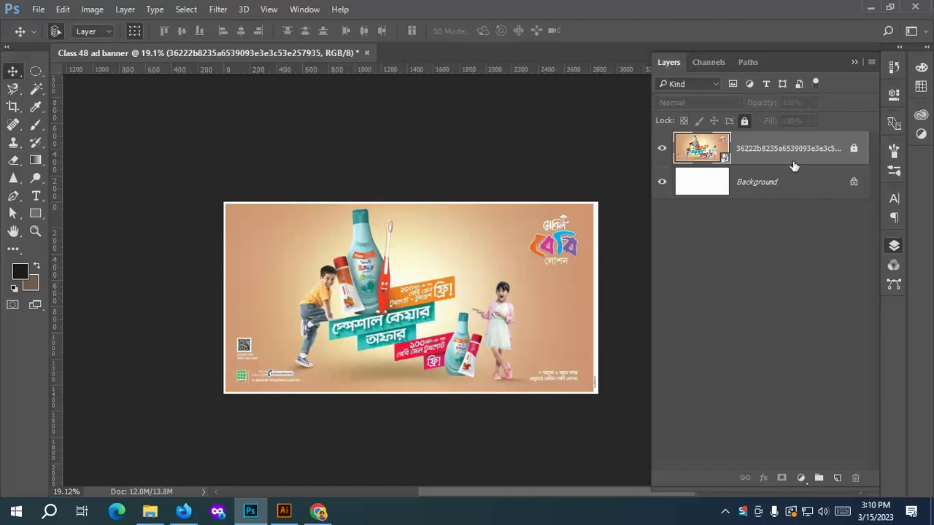
Add a solid color fill layer above the reference and recolor it with the peach sampled near the banner's left edge.
click(801, 479)
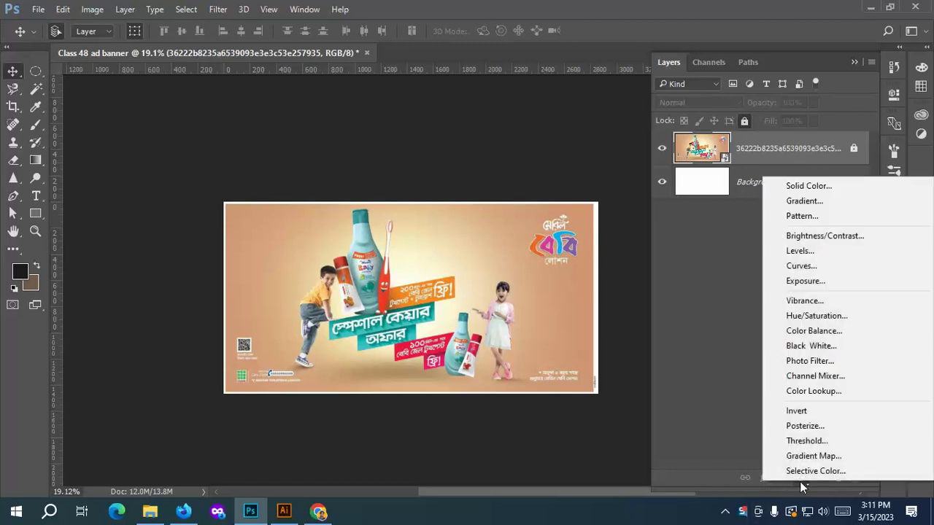
click(821, 185)
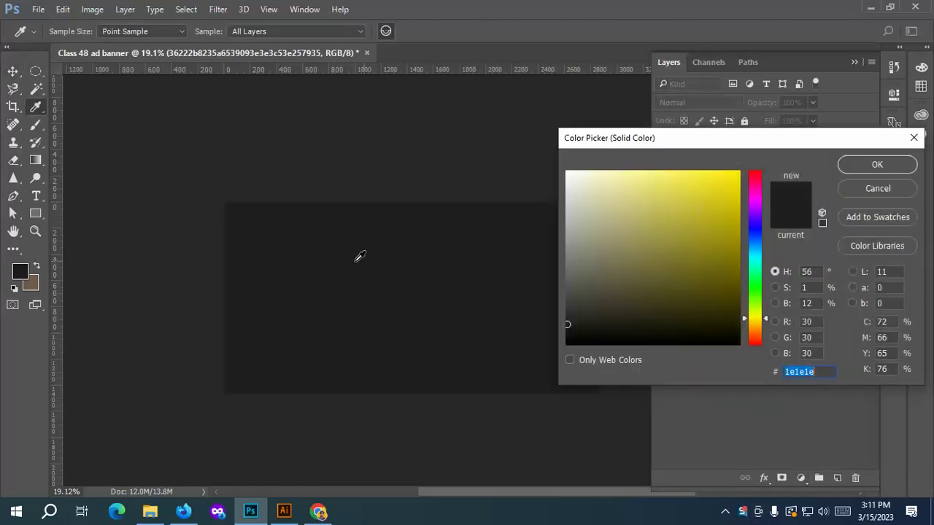
click(862, 170)
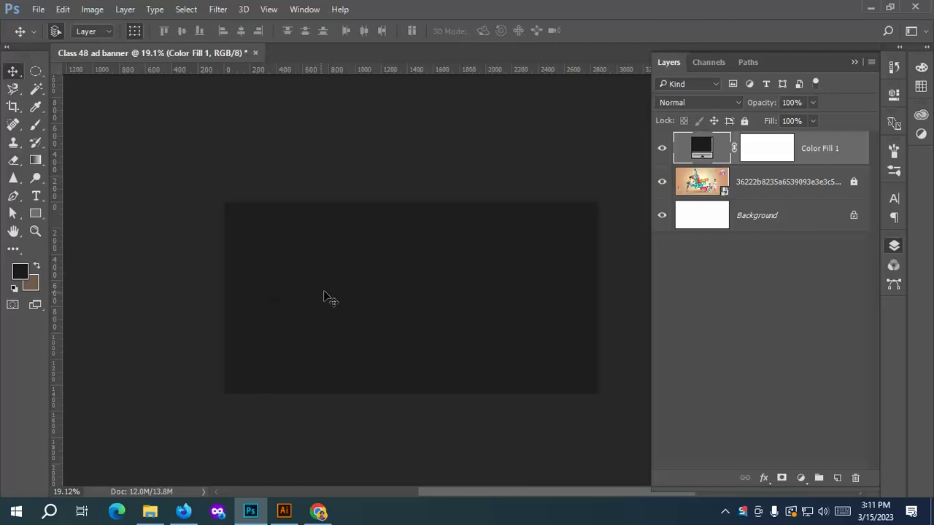
click(669, 148)
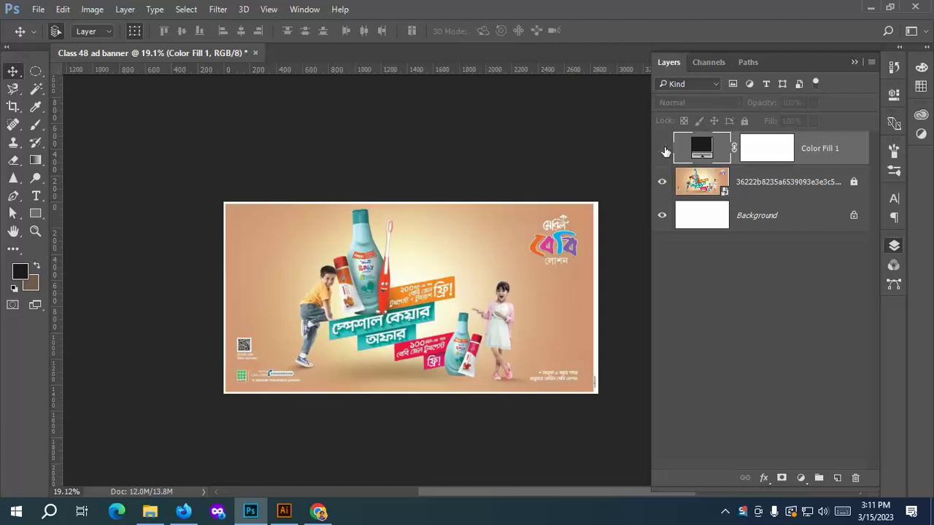
double_click(696, 149)
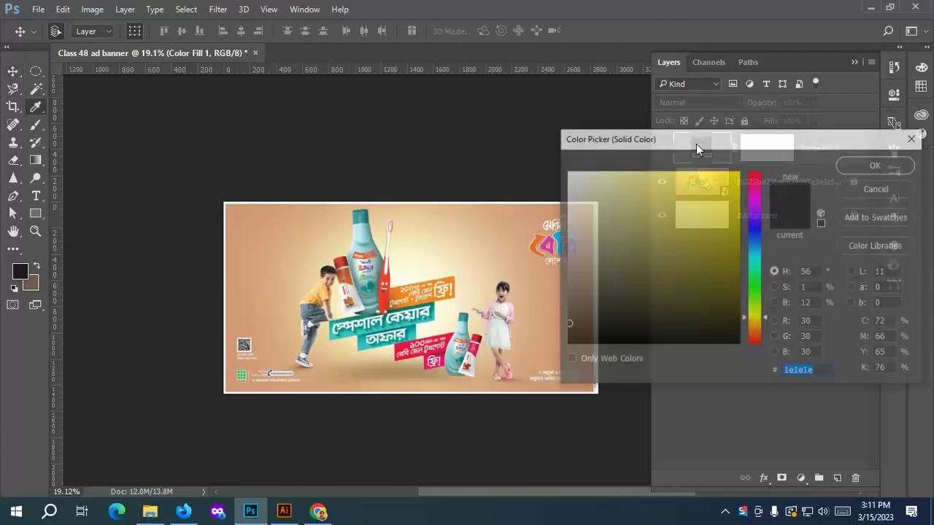
click(234, 251)
click(877, 164)
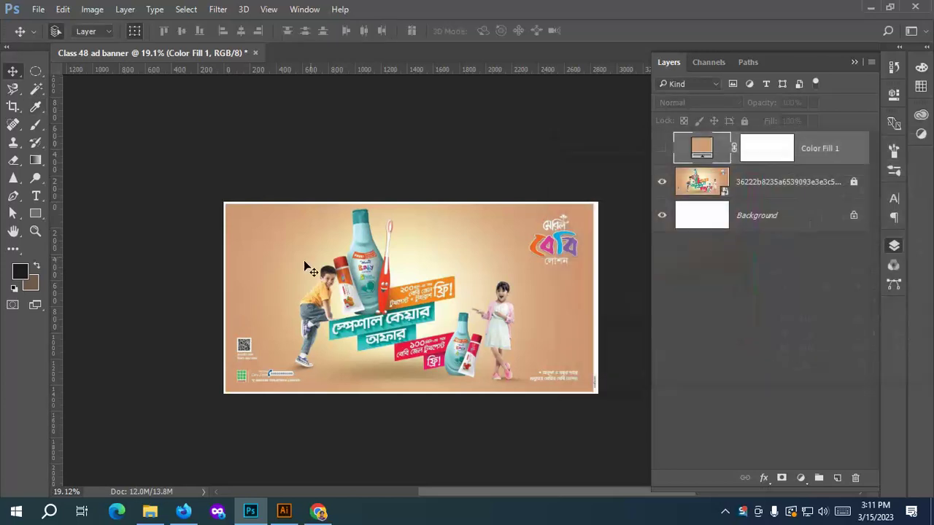
Compare the peach fill with the reference banner's background by toggling the fill layer's visibility, leaving it hidden.
click(662, 150)
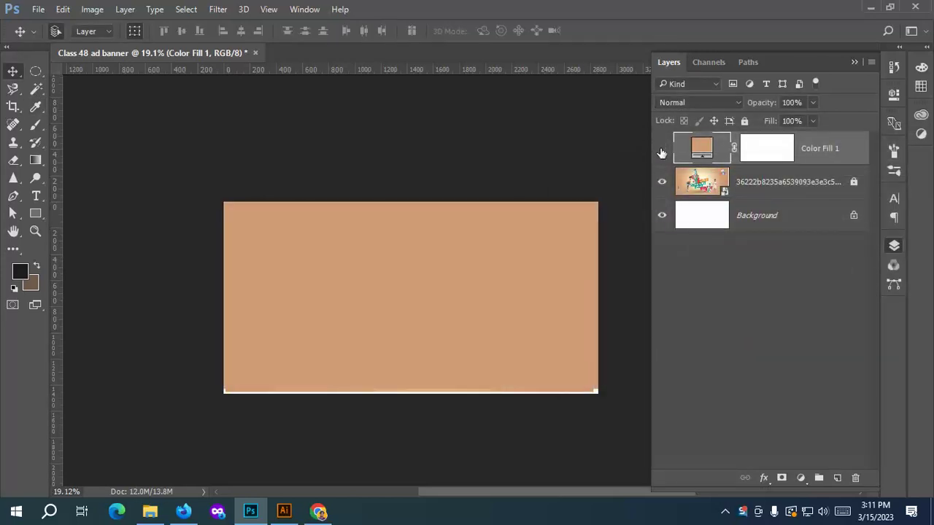
click(662, 149)
click(662, 150)
click(662, 150)
click(662, 149)
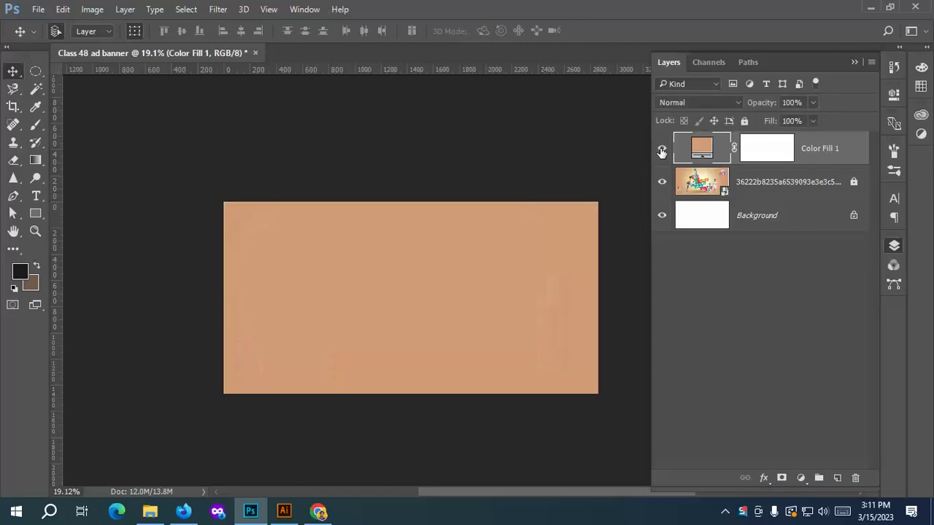
click(662, 151)
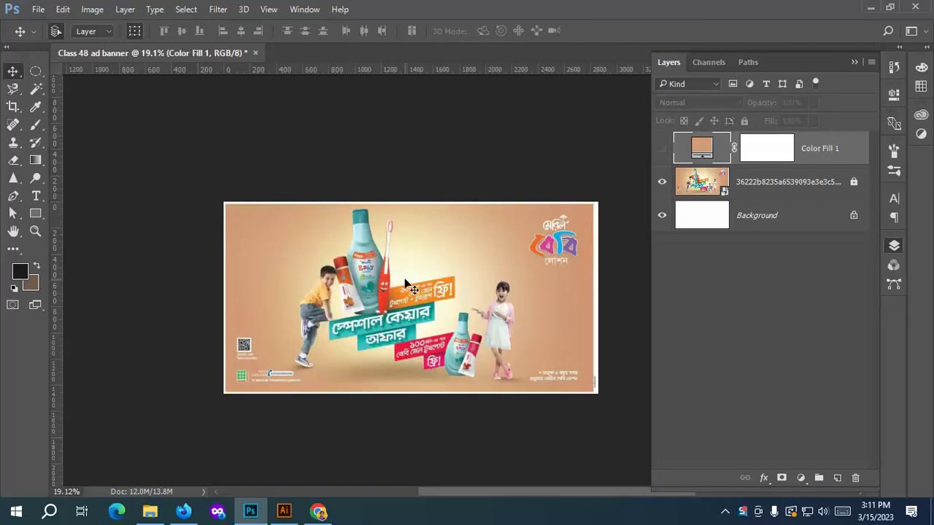
On a new layer, paint a soft glow at the banner's center with a 2094 px brush in off-white sampled from the reference.
scroll(403, 279, up, 2)
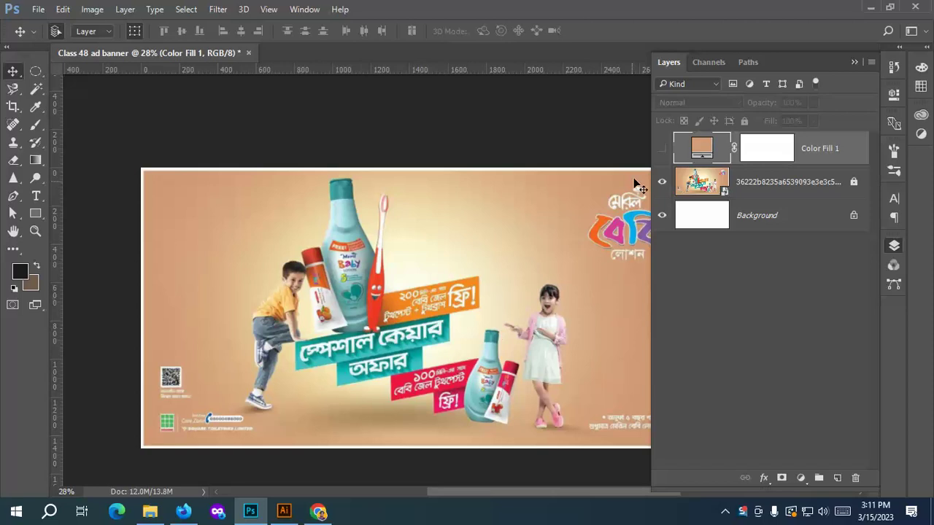
click(834, 463)
click(837, 476)
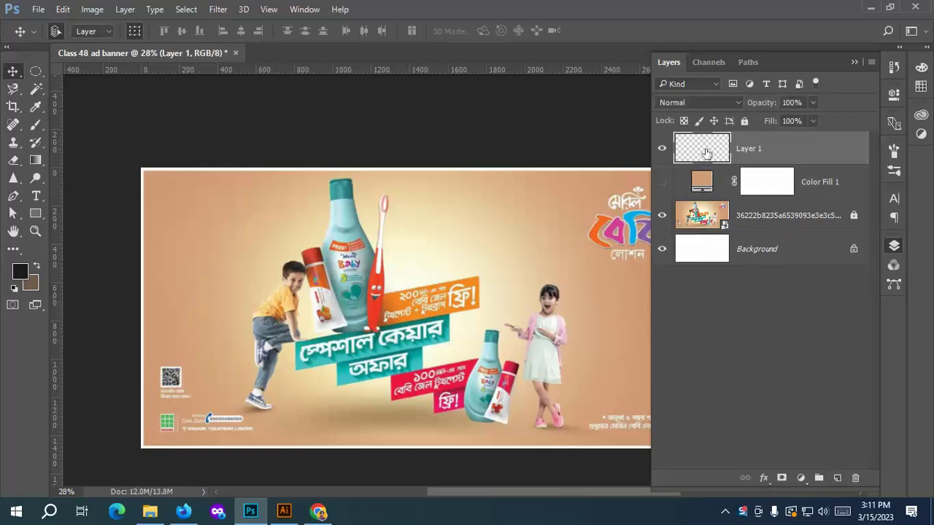
click(37, 127)
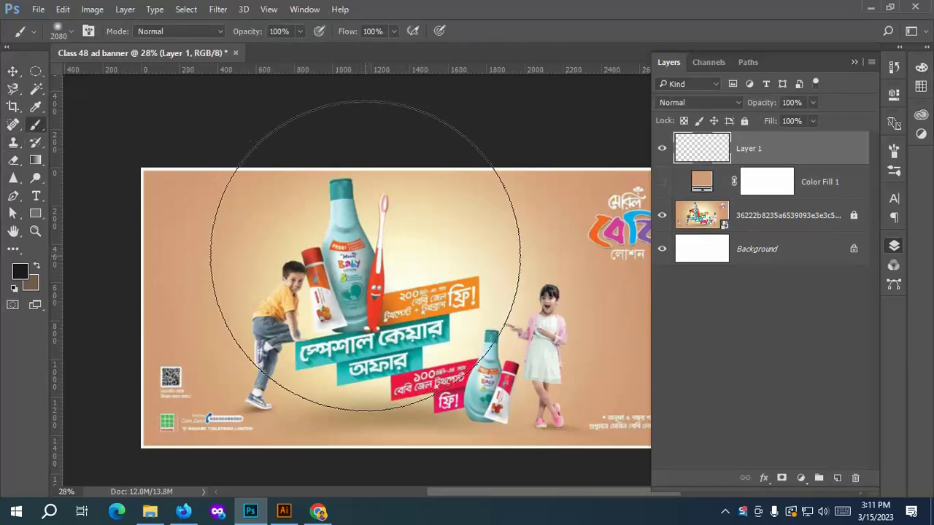
alt+click(400, 284)
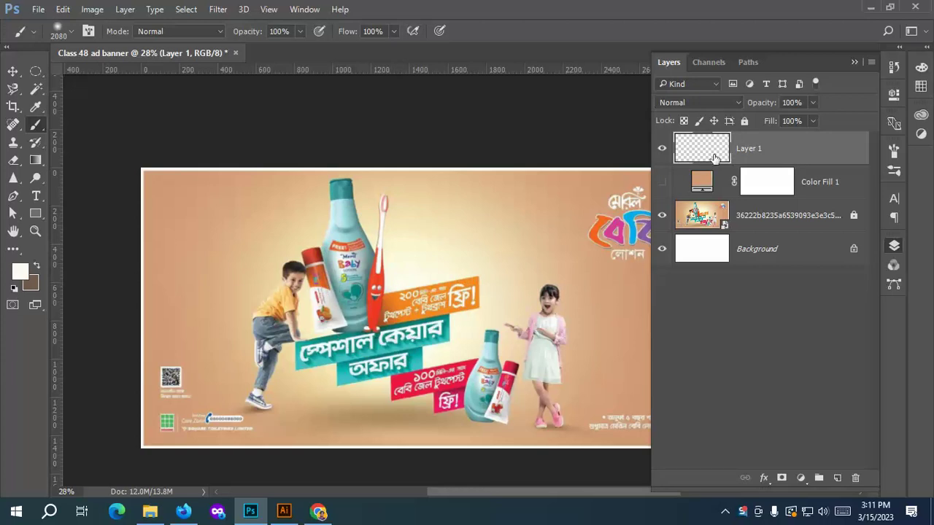
mouse_move(450, 305)
mouse_down()
mouse_move(388, 319)
mouse_move(428, 314)
mouse_move(398, 310)
mouse_move(417, 379)
mouse_up()
click(423, 308)
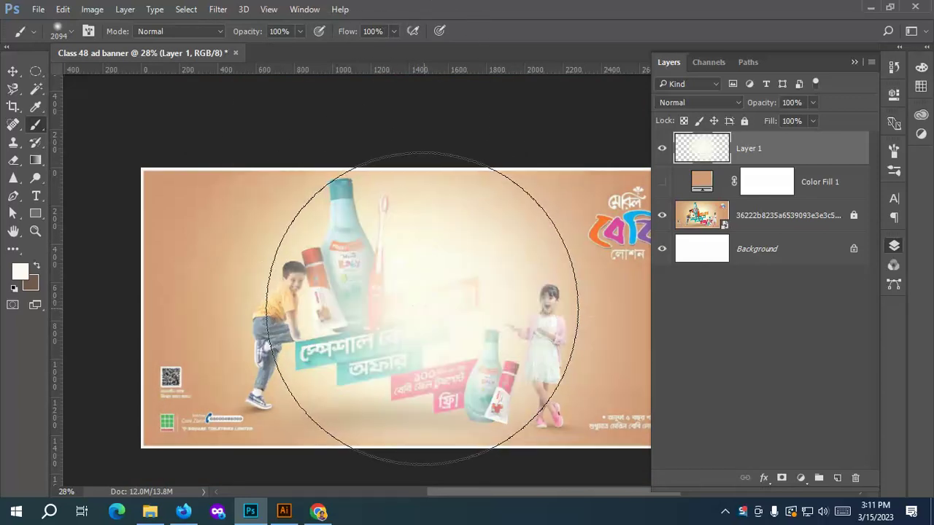
Show the peach fill layer beneath the glow and undo a trial second dab at the glow's center.
click(663, 187)
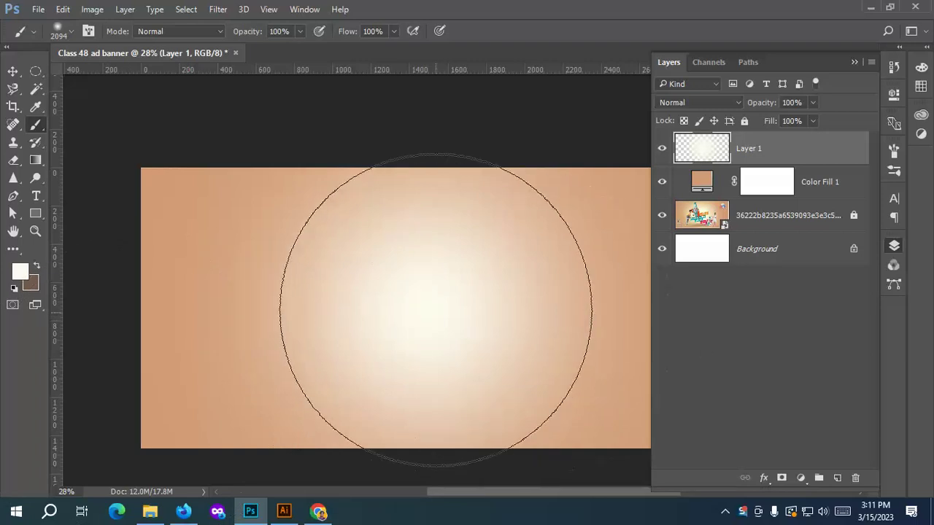
click(420, 307)
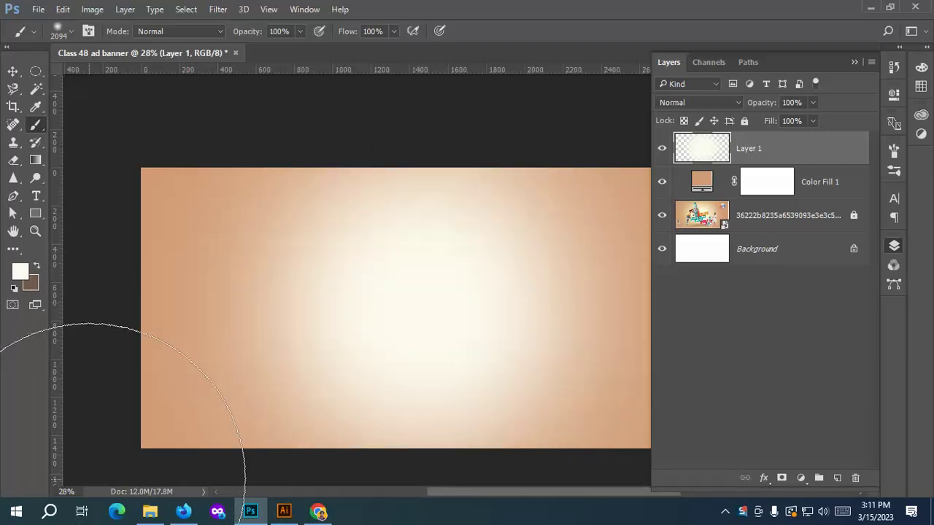
key(ctrl+z)
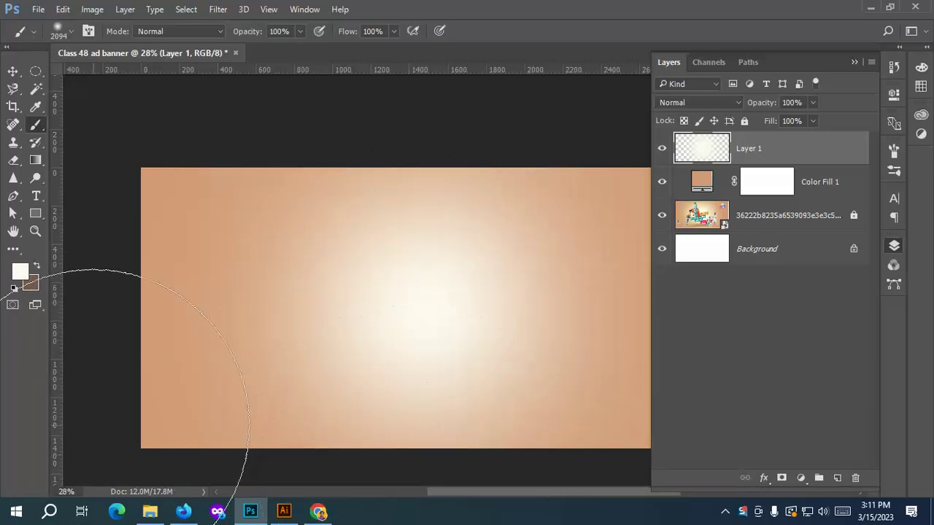
Stretch the off-white glow layer to about 124% width and 115% height, keeping it horizontally centered on the banner.
scroll(219, 407, down, 2)
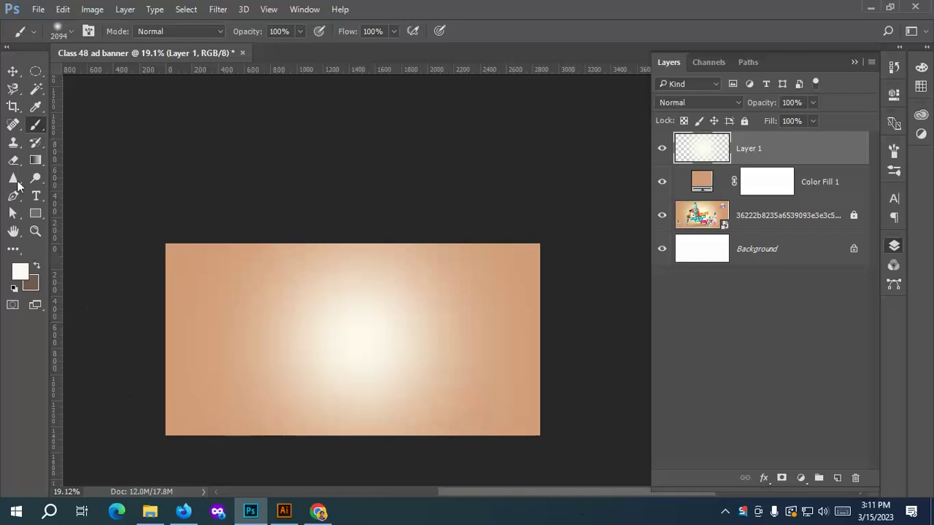
click(12, 70)
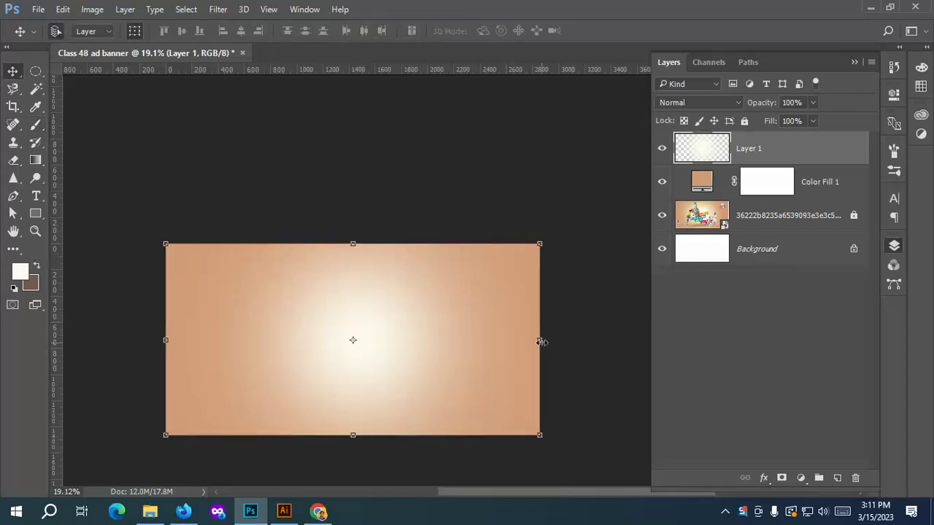
drag(541, 328, 625, 328)
drag(488, 355, 449, 355)
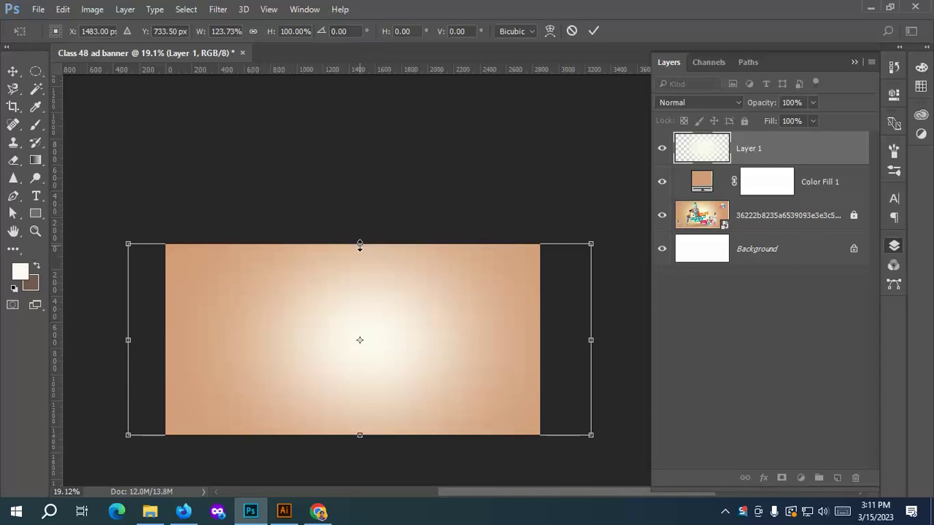
drag(360, 436, 363, 464)
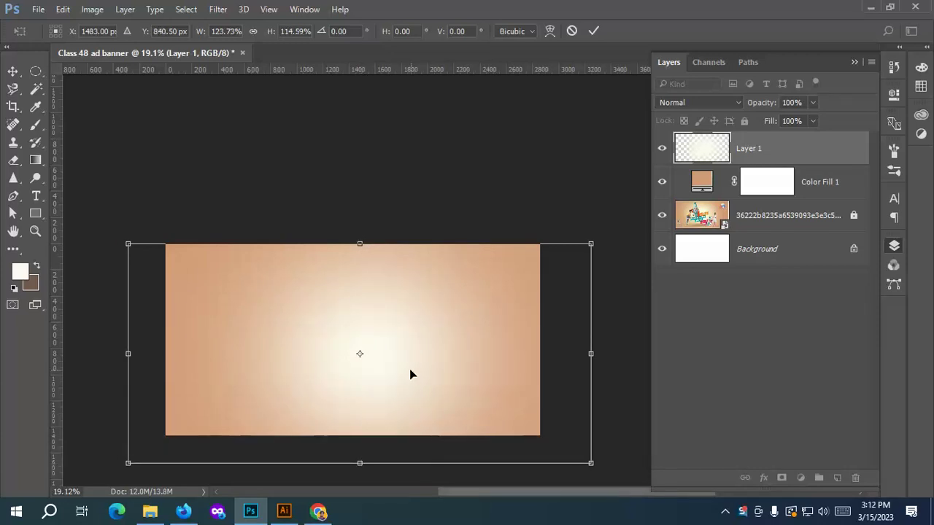
drag(411, 375, 409, 376)
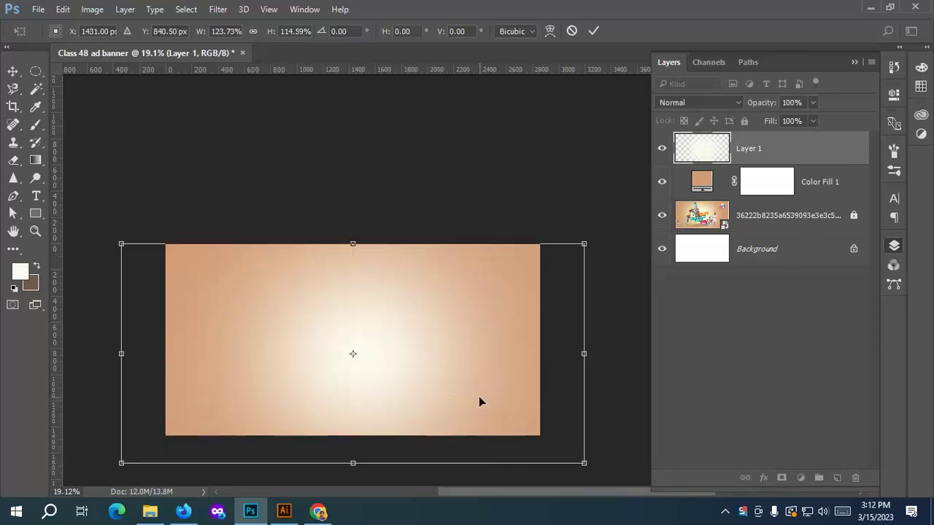
click(594, 31)
click(554, 169)
Check the glow by toggling its visibility, and hide both the glow and peach fill layers to reveal the reference banner.
click(663, 154)
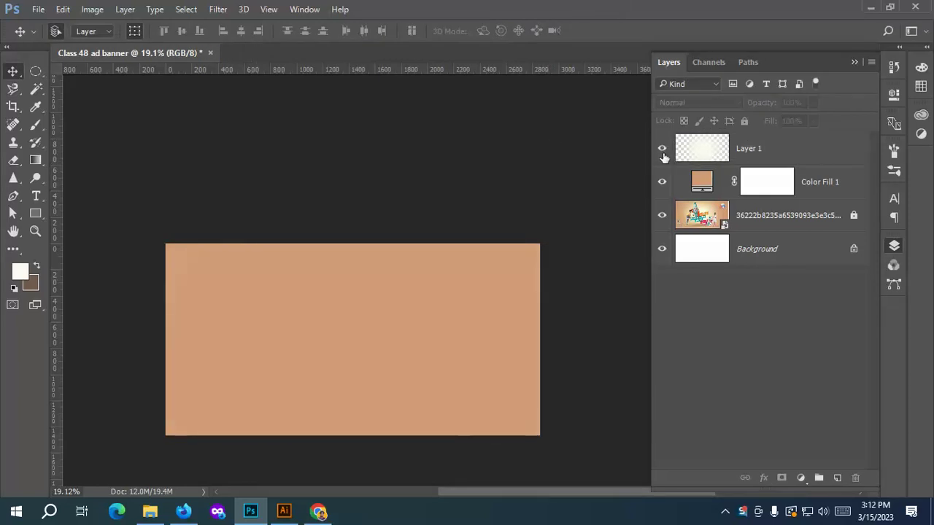
click(663, 154)
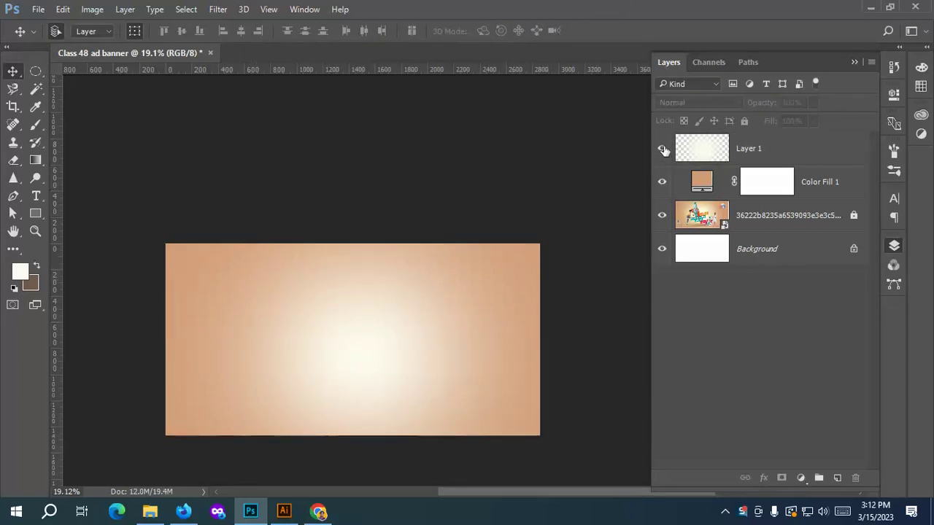
drag(663, 151, 663, 196)
scroll(325, 333, up, 1)
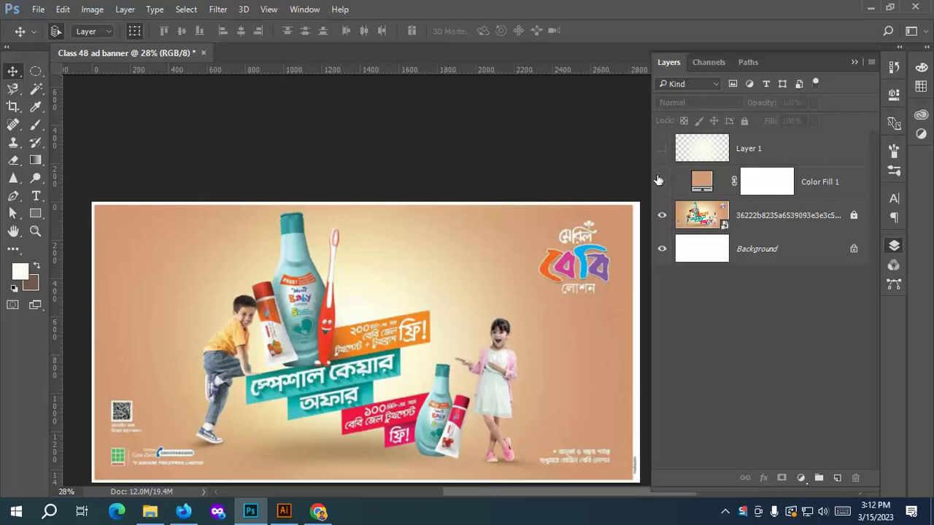
scroll(372, 362, up, 2)
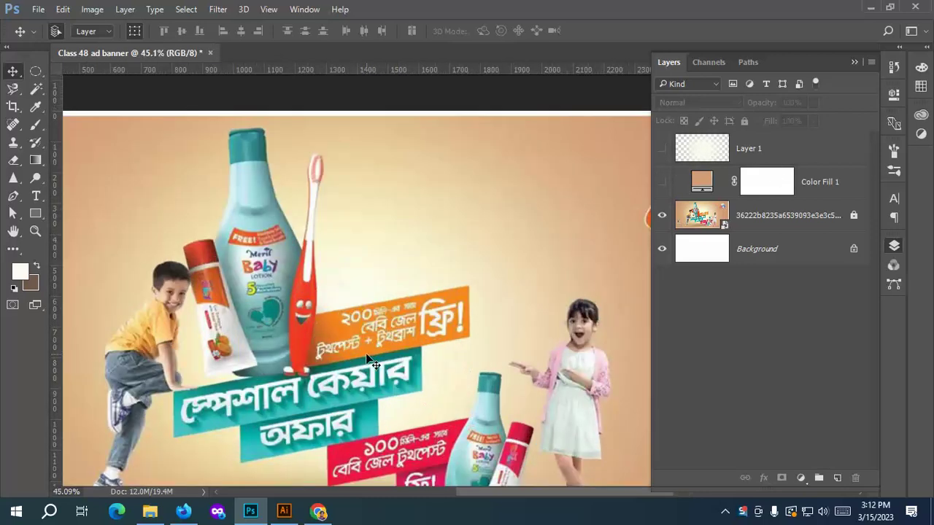
scroll(314, 340, down, 3)
scroll(336, 324, up, 3)
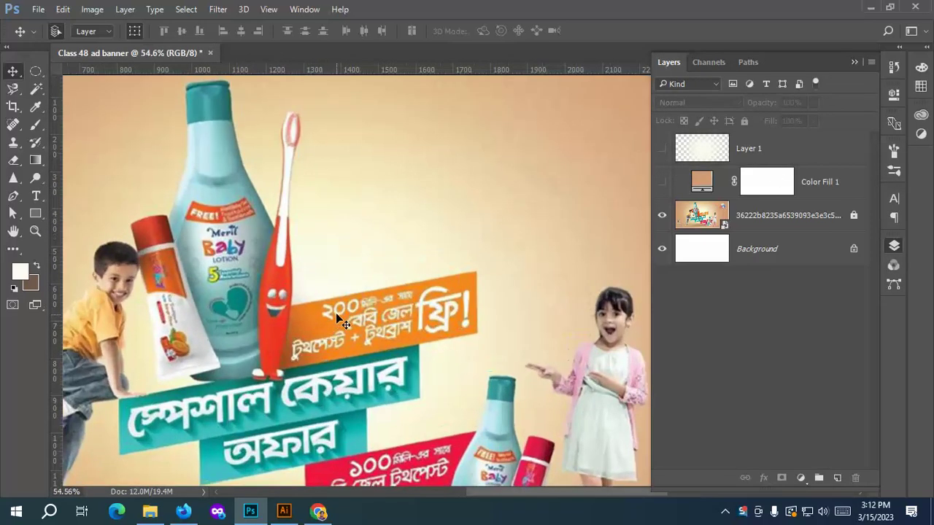
scroll(365, 388, down, 2)
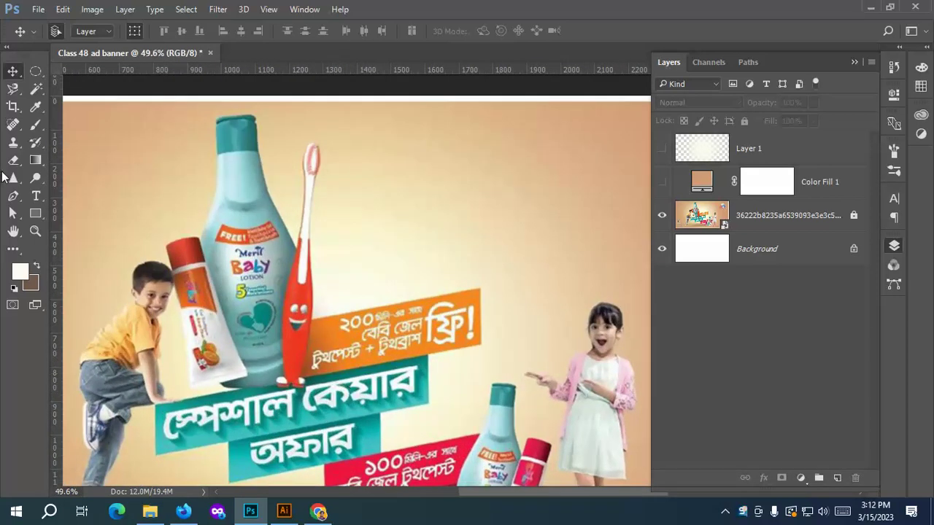
Draw a rectangle shape over the reference's orange ribbon and widen it to 650 × 174 px.
click(35, 213)
scroll(286, 367, down, 3)
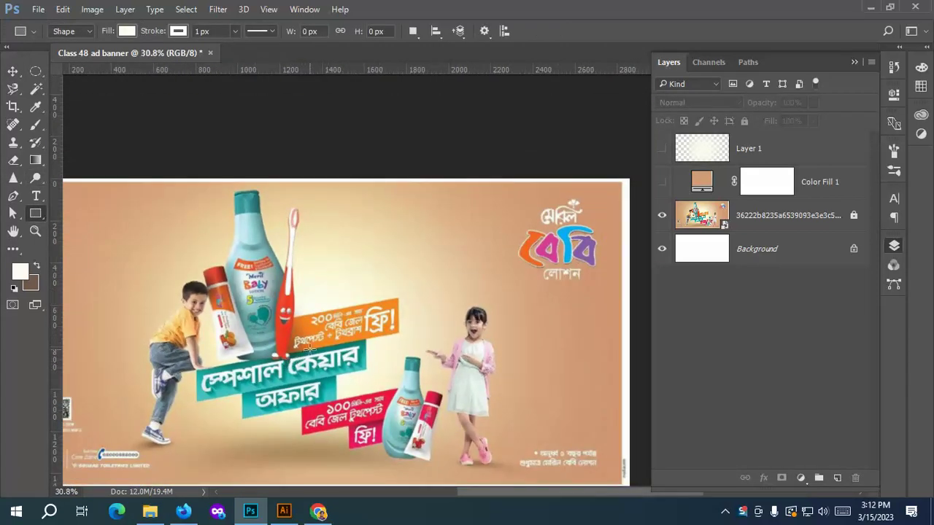
scroll(332, 349, up, 1)
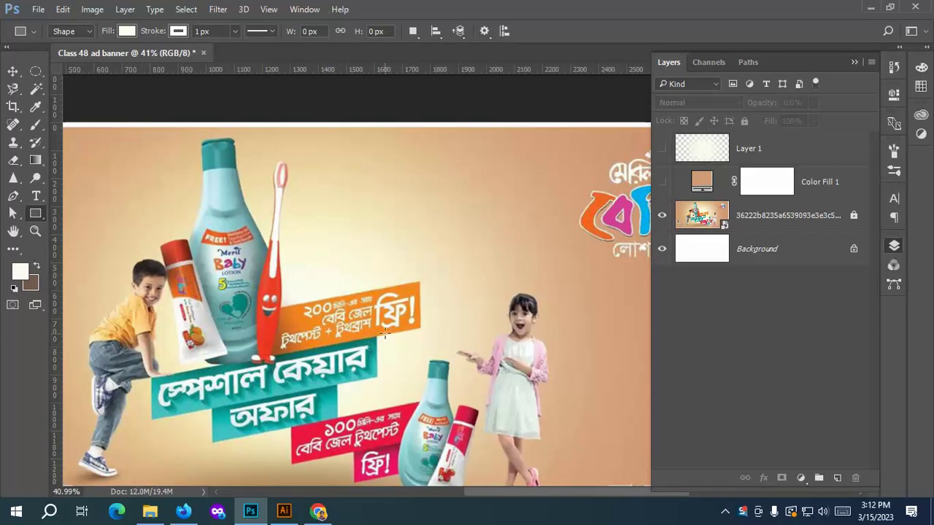
scroll(307, 299, up, 1)
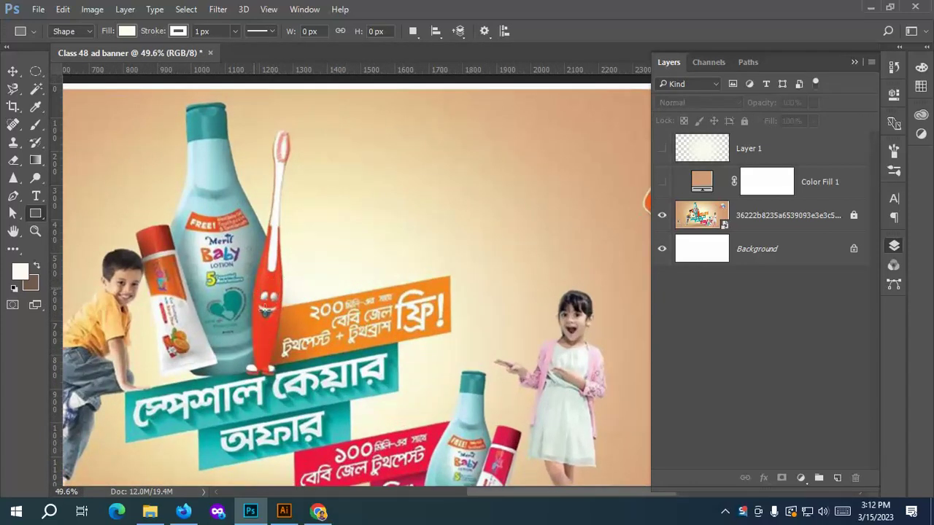
drag(283, 289, 457, 348)
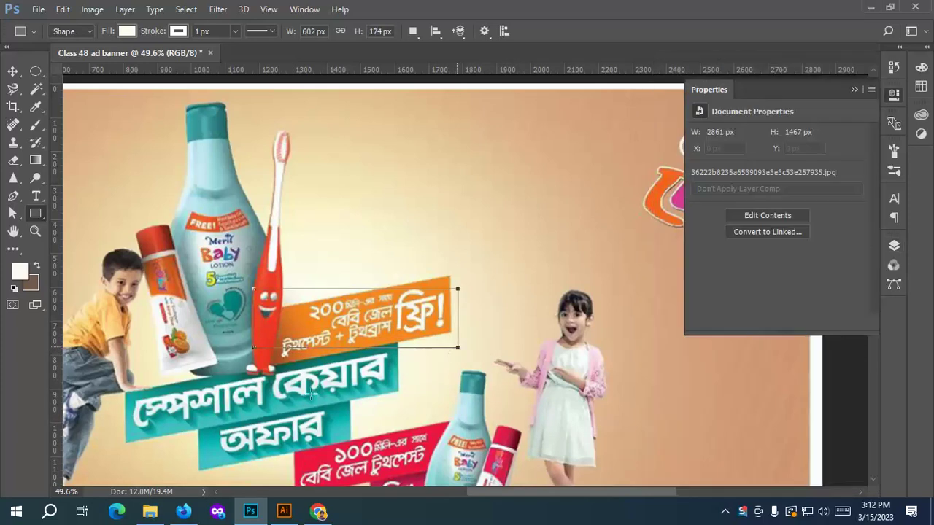
click(13, 71)
drag(458, 313, 473, 317)
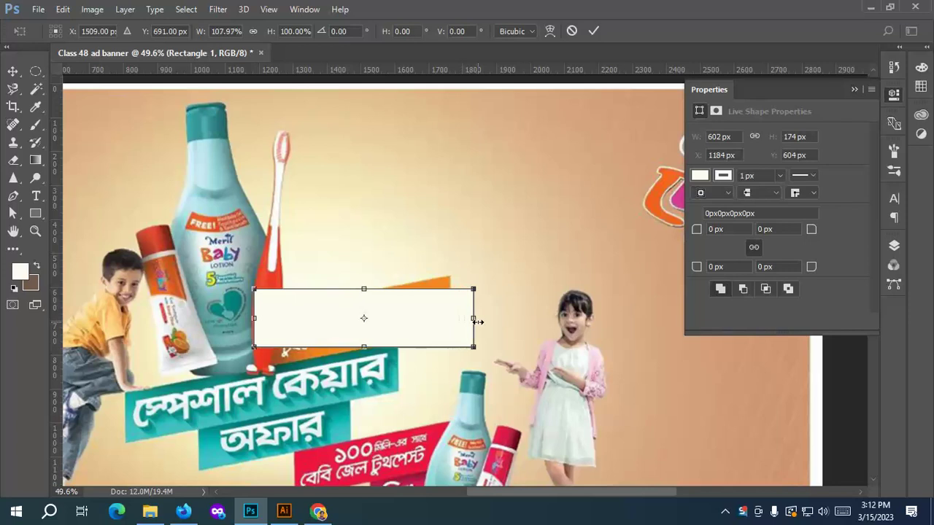
scroll(361, 284, down, 2)
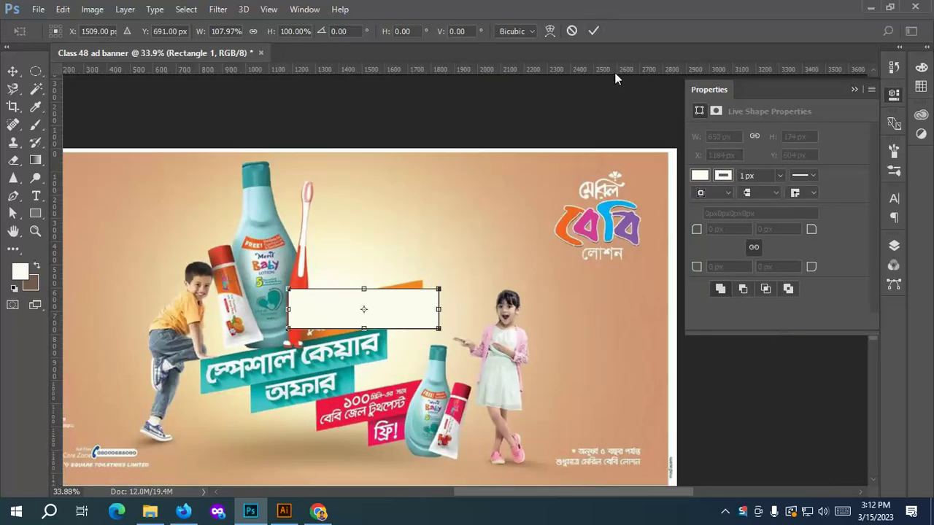
click(593, 31)
Remove the rectangle's stroke and fill it with orange f48823 sampled from the reference ribbon.
click(723, 176)
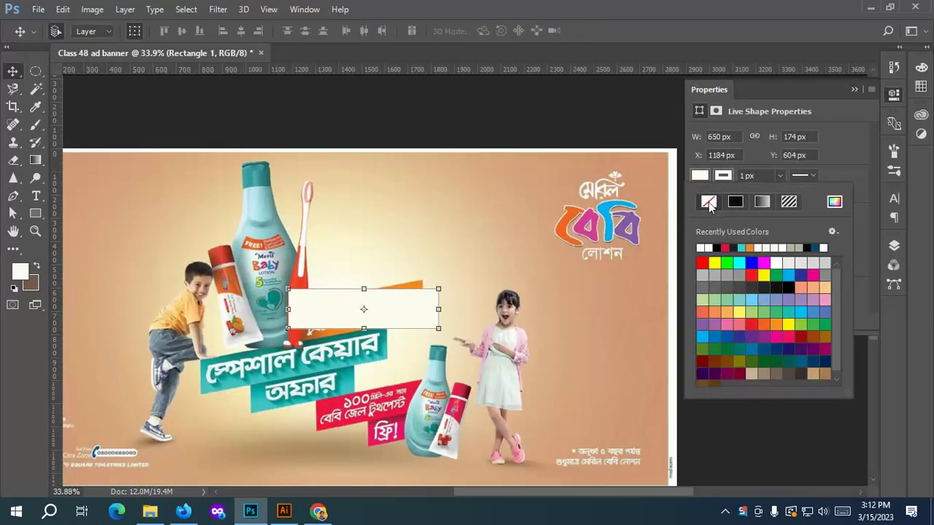
click(708, 202)
click(835, 202)
click(416, 284)
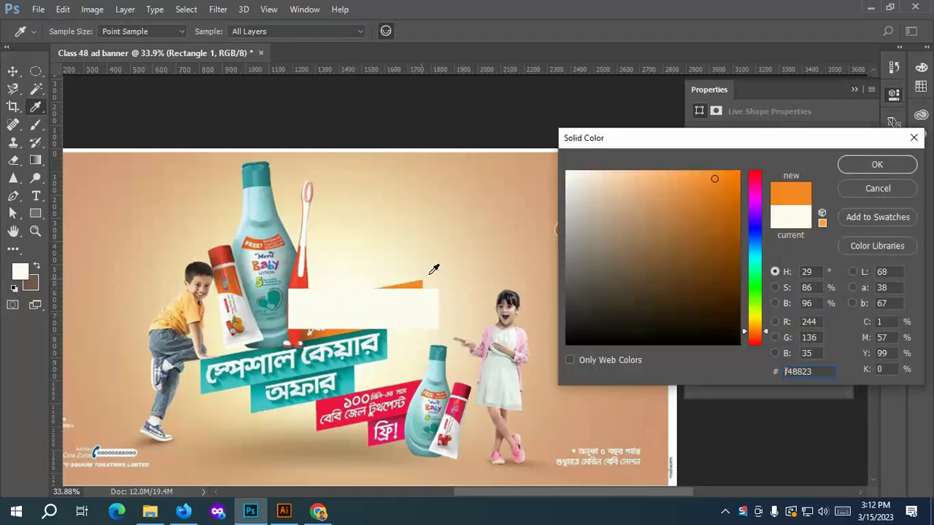
click(877, 164)
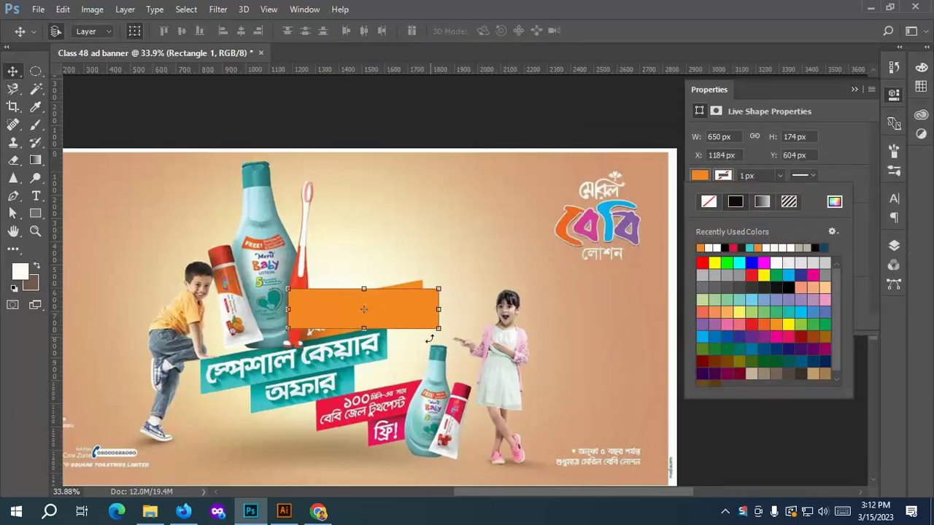
Move the orange rectangle above the reference ribbons and duplicate it directly beneath itself, offset to the left.
scroll(340, 325, up, 2)
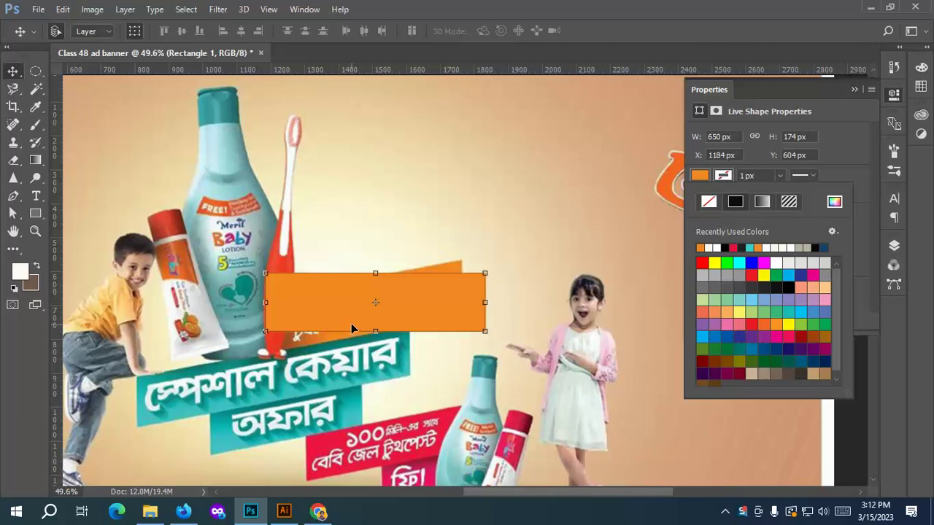
drag(387, 292, 423, 166)
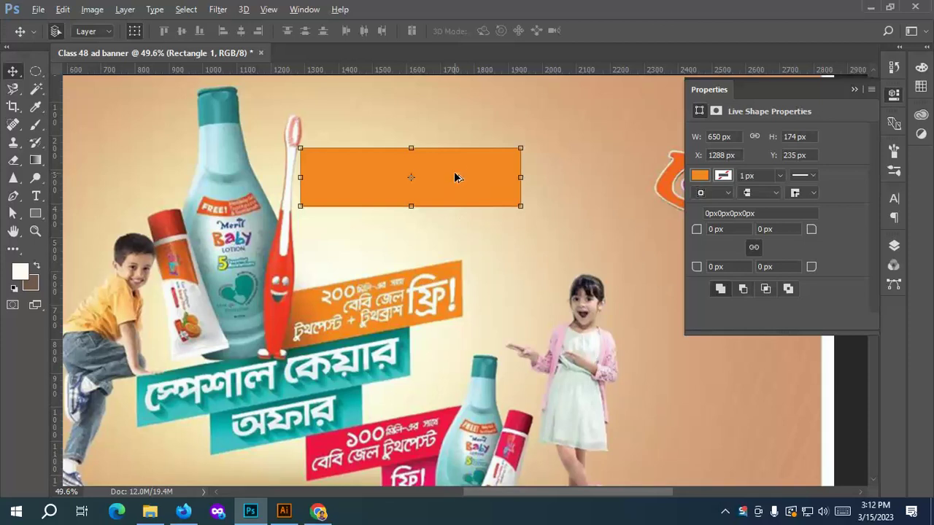
drag(455, 173, 452, 226)
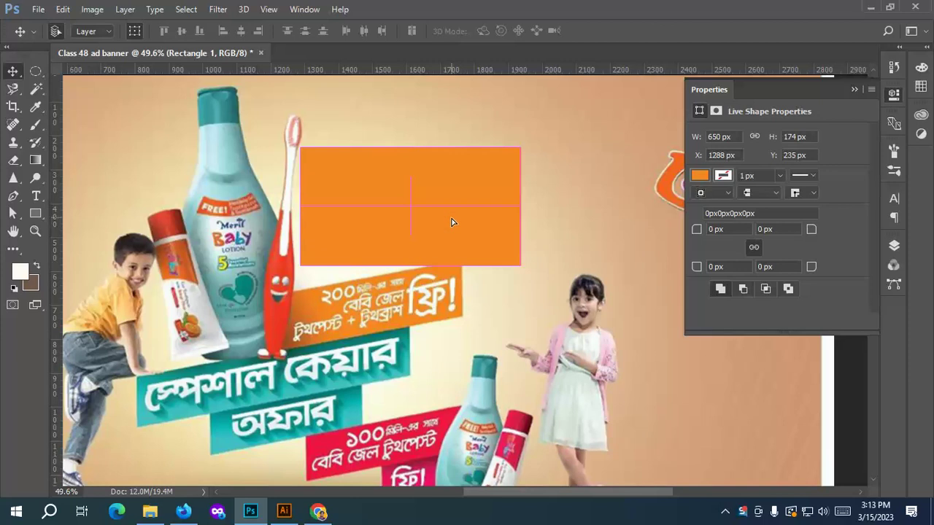
drag(508, 231, 454, 234)
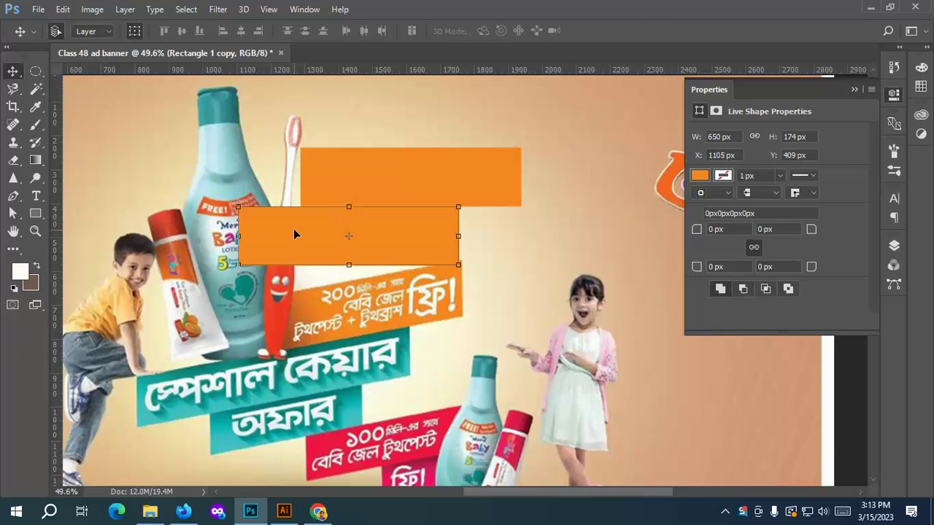
Extend the duplicate rectangle's left side to make it 940 px wide.
key(ctrl+t)
drag(238, 237, 148, 241)
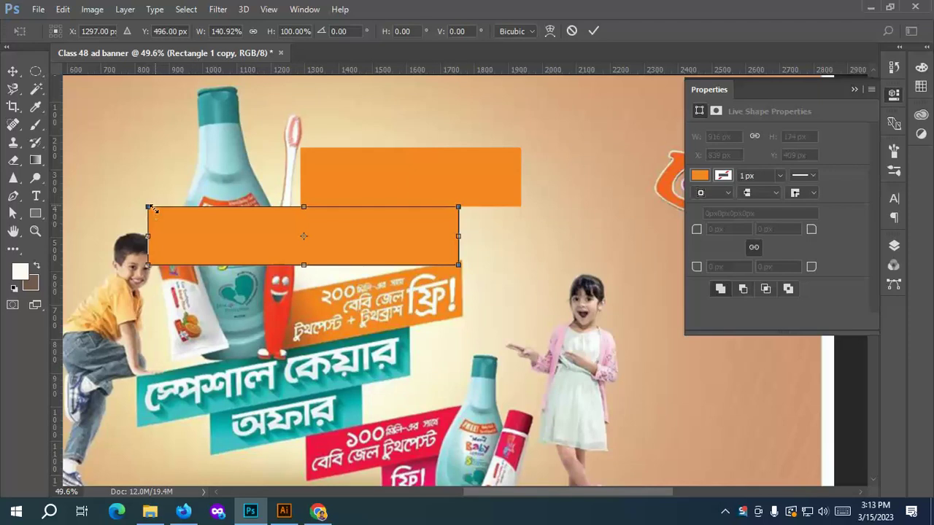
drag(143, 236, 136, 237)
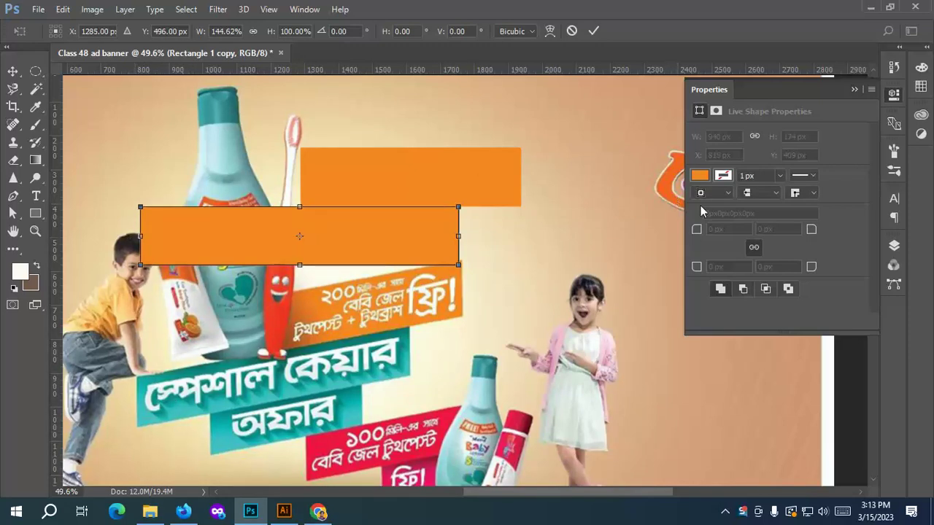
click(594, 32)
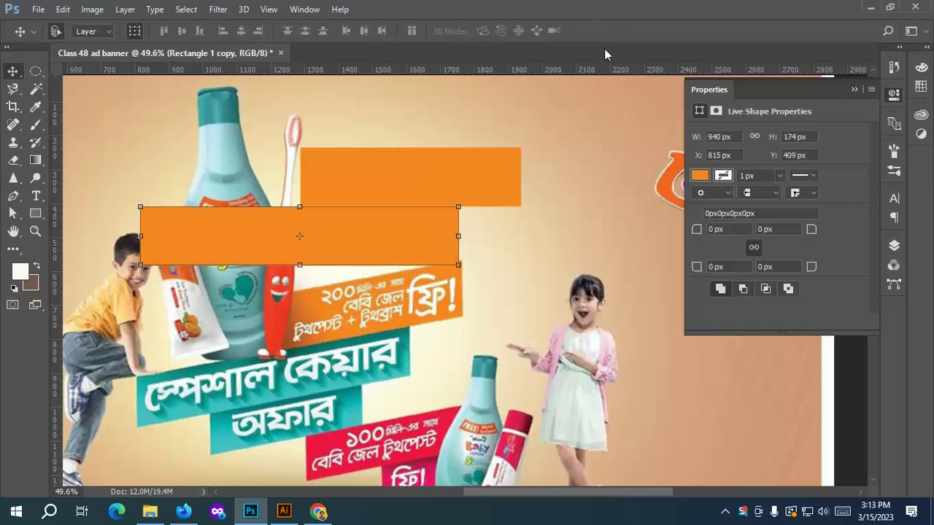
Recolor the wide duplicate rectangle with teal 47bfc0 sampled from the reference's teal ribbon.
click(700, 177)
click(840, 201)
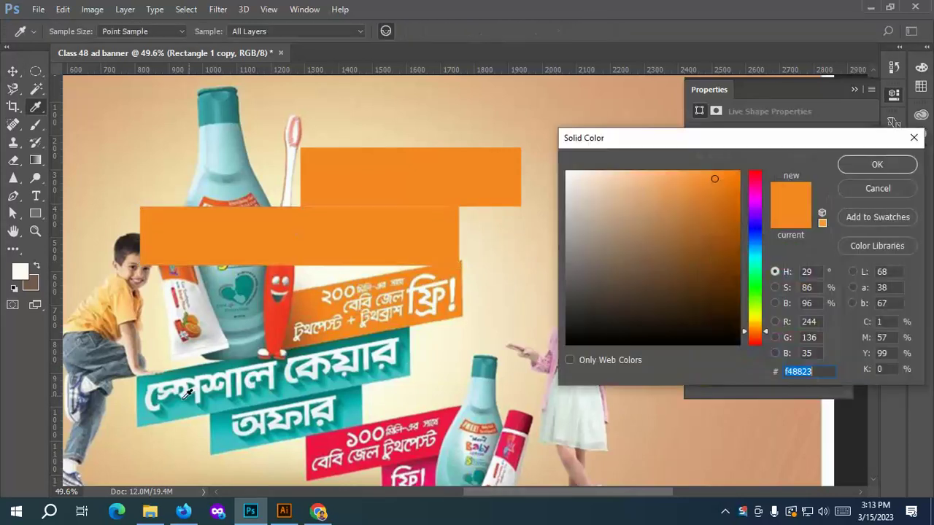
click(185, 407)
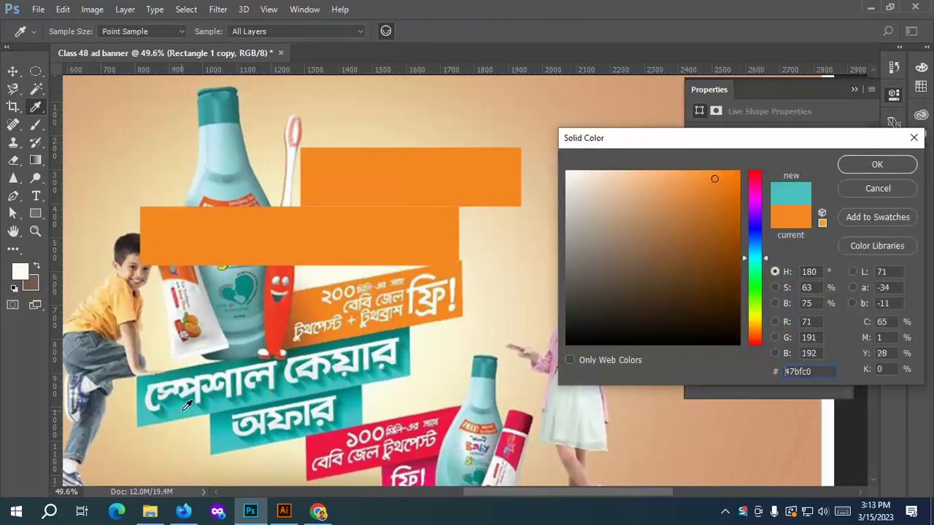
click(894, 162)
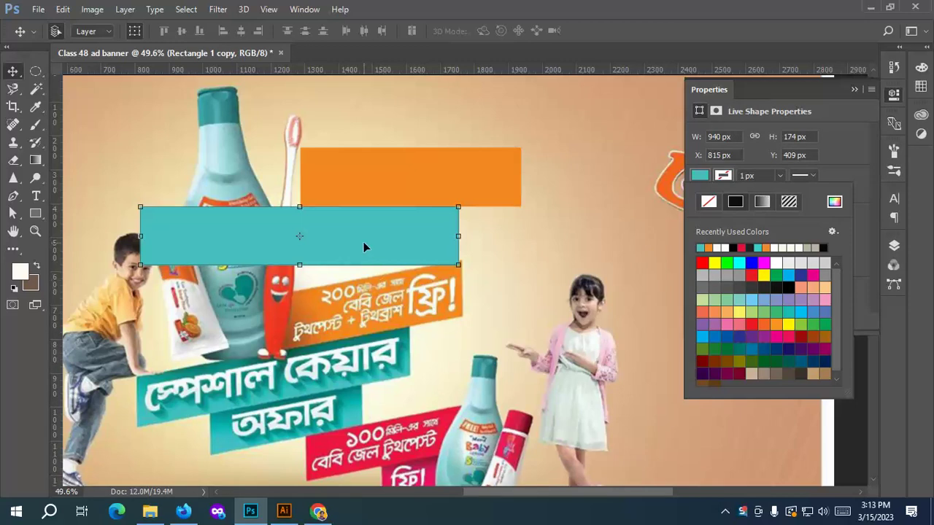
Duplicate the teal rectangle directly beneath itself and narrow the copy to 545 px, centered under the wide one.
click(339, 245)
drag(339, 245, 340, 296)
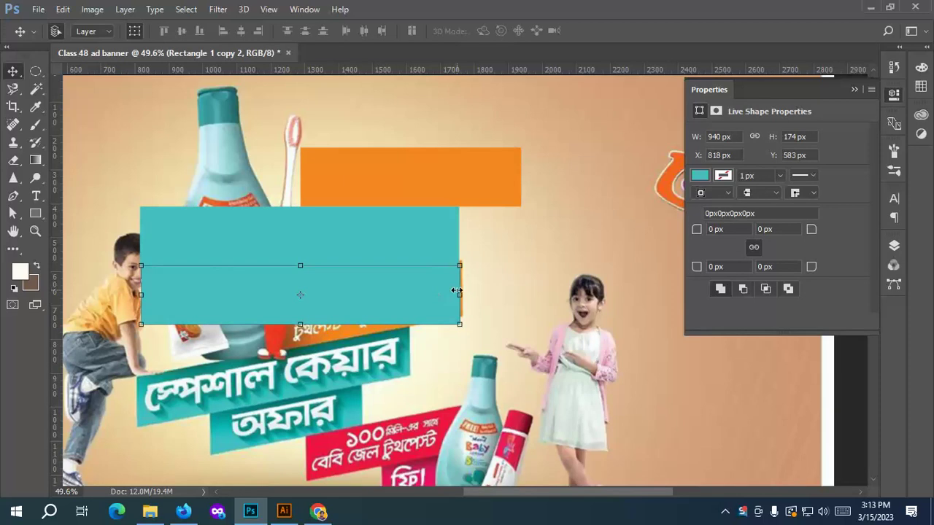
drag(403, 294, 401, 296)
drag(463, 295, 396, 295)
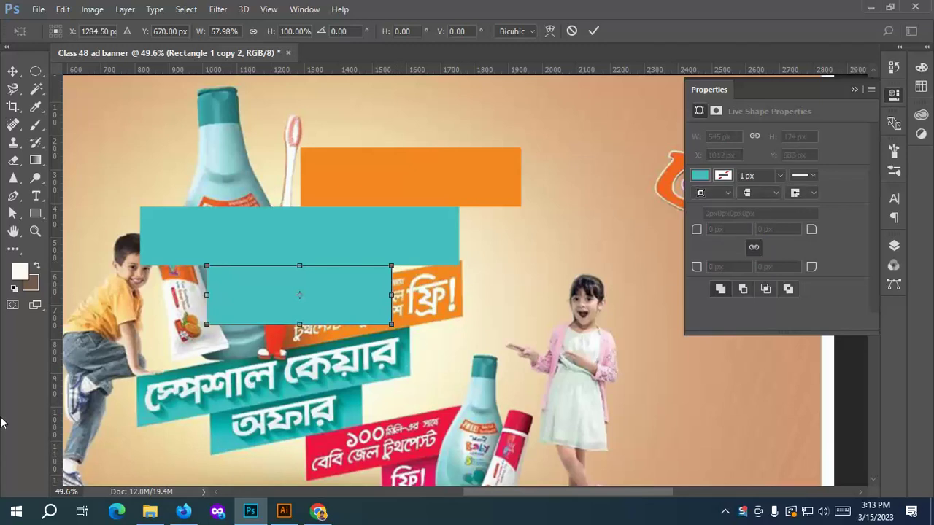
click(13, 71)
click(424, 203)
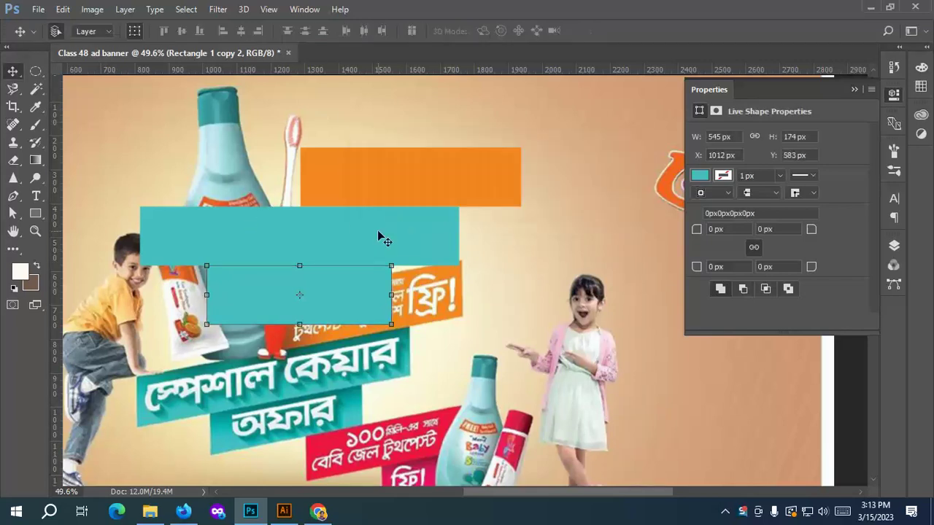
Reorder the rectangle layers so the orange one is topmost, the wide teal one beneath it and the narrow teal one lowest.
scroll(344, 340, down, 2)
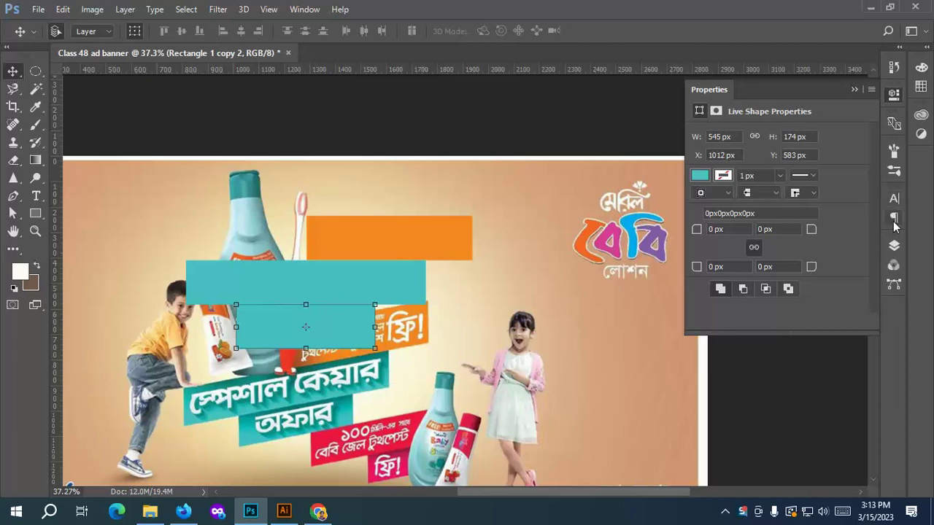
click(894, 245)
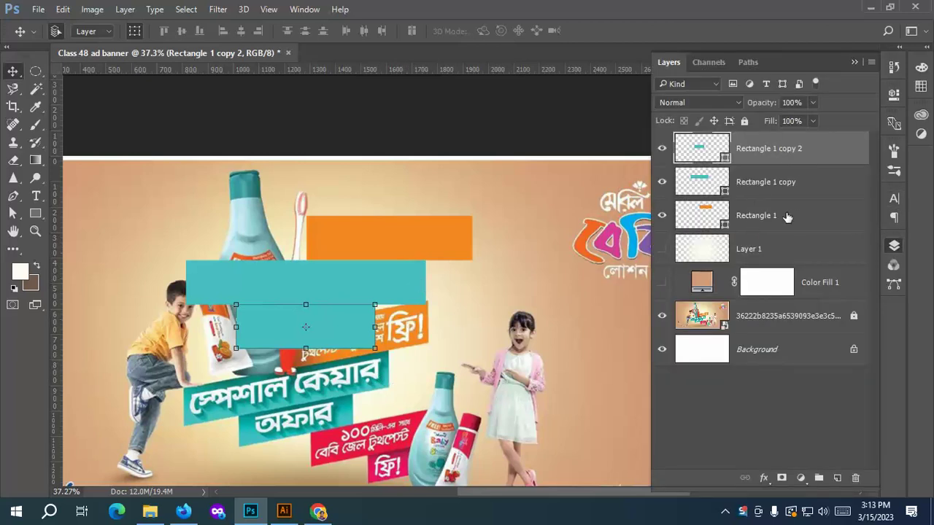
drag(799, 216, 795, 140)
drag(806, 218, 801, 181)
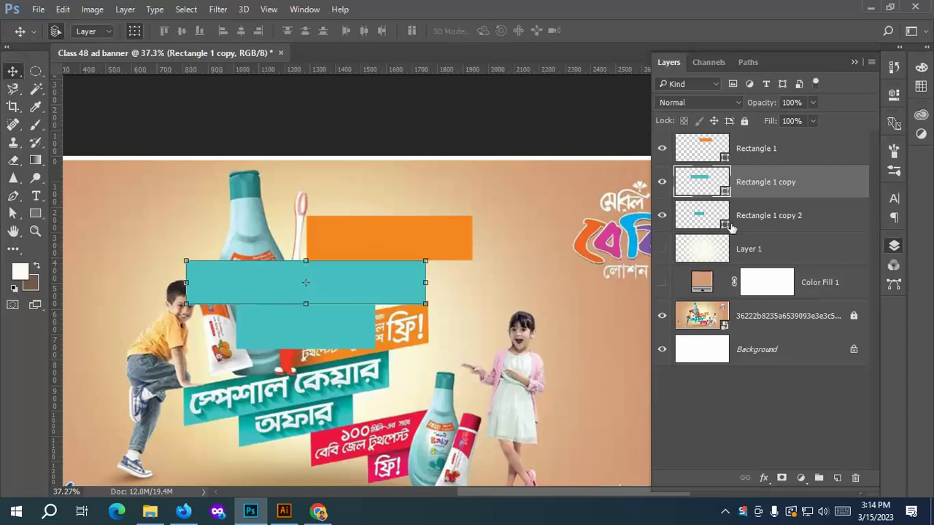
Convert the three rectangle layers into one smart object and open its contents for editing.
click(751, 150)
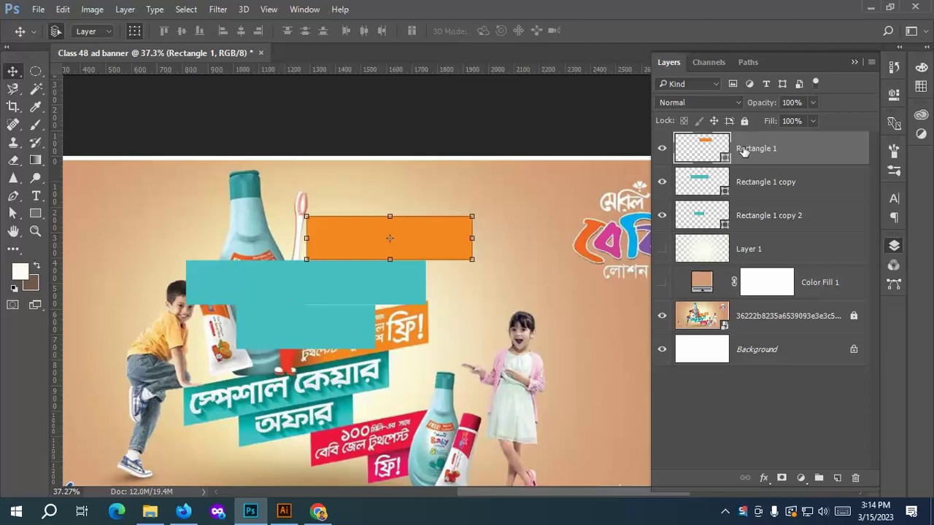
shift+click(772, 216)
right_click(787, 155)
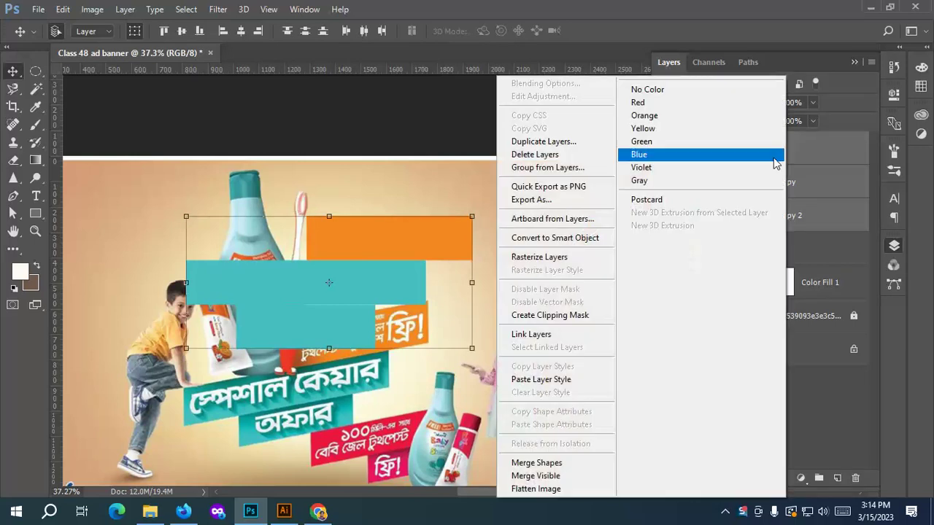
click(563, 240)
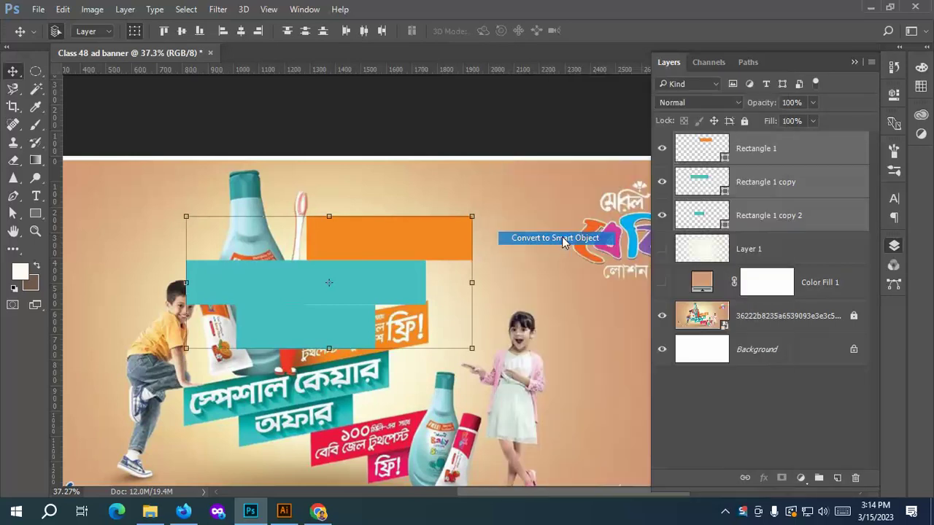
double_click(725, 156)
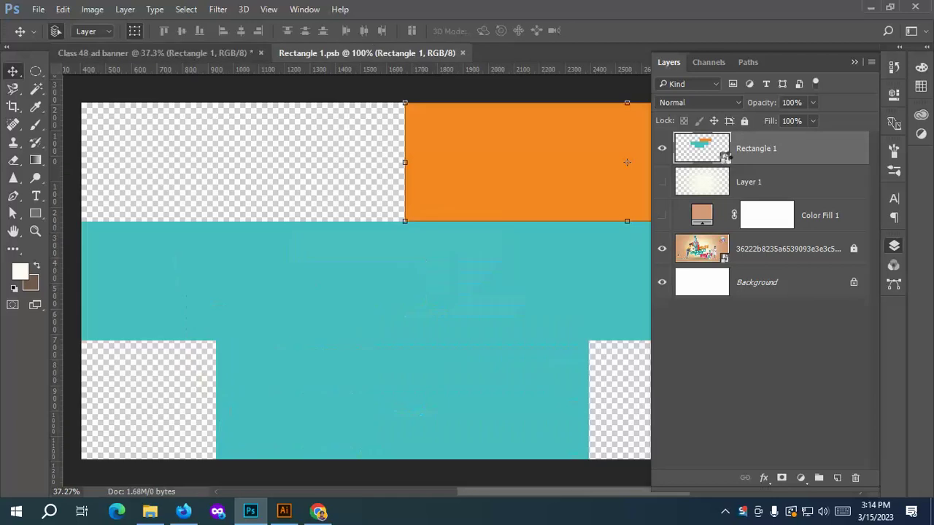
scroll(425, 205, down, 4)
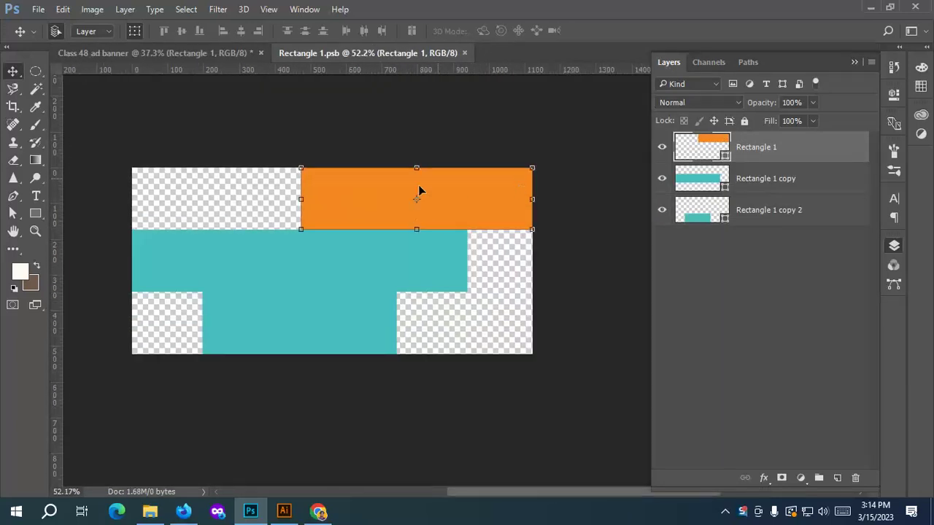
click(584, 291)
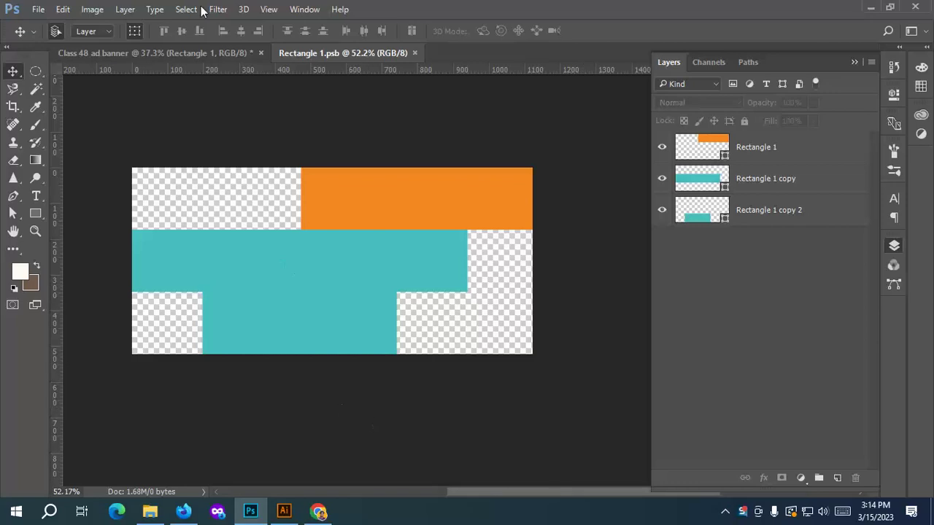
Return to the banner document and hide the ribbon smart object to examine the reference's offer text.
click(192, 51)
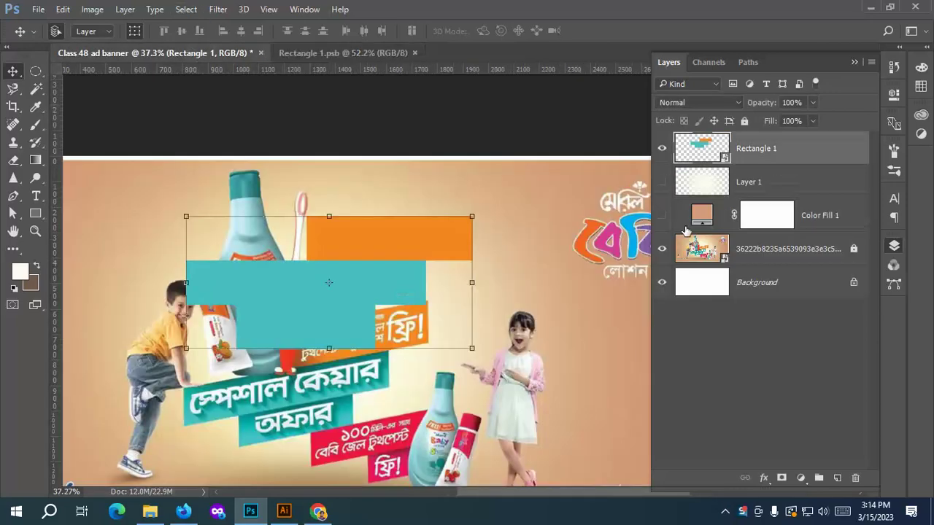
click(662, 148)
scroll(284, 376, up, 3)
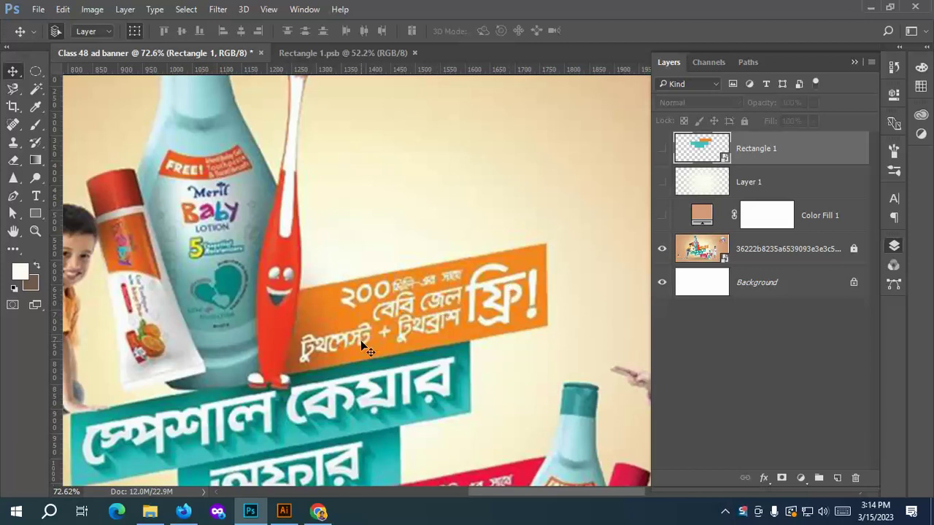
scroll(401, 329, down, 2)
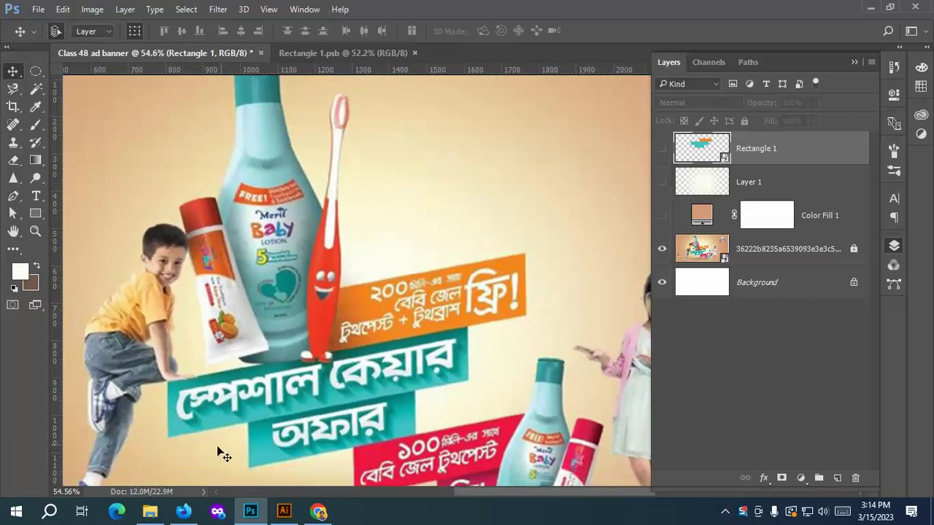
Switch to File Explorer and preview the Kodomo baby shampoo image in the Class 48 folder.
click(149, 512)
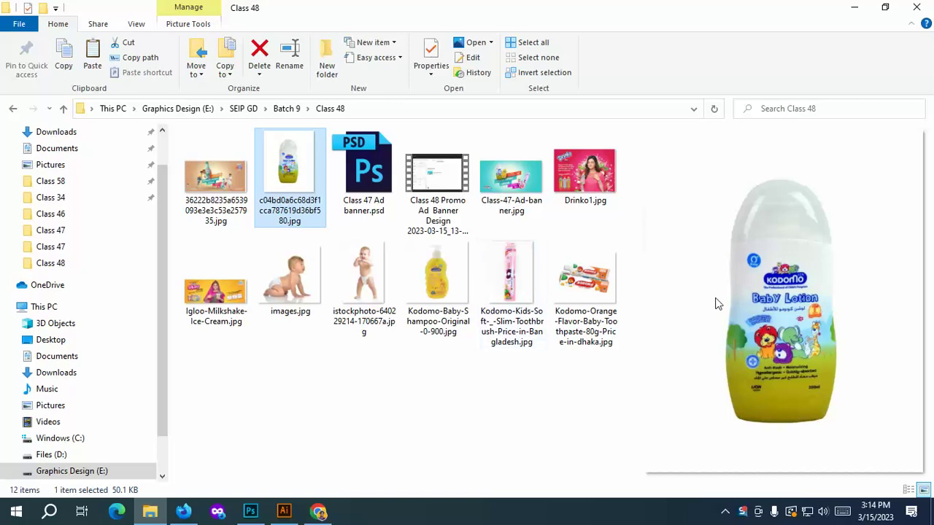
click(450, 278)
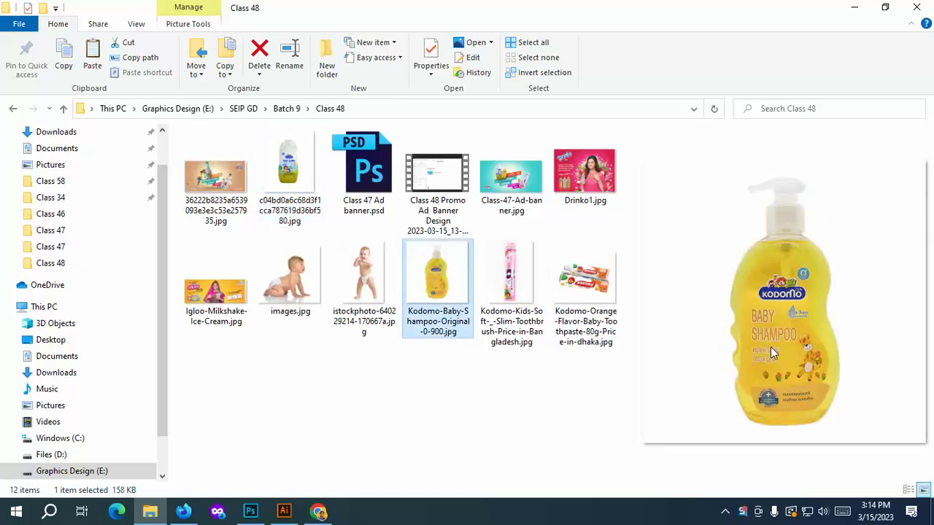
click(183, 513)
click(183, 513)
Switch to the Bangla document in Google Docs and copy the phrase "২০০ মিলির সাথে" from its first line.
click(318, 511)
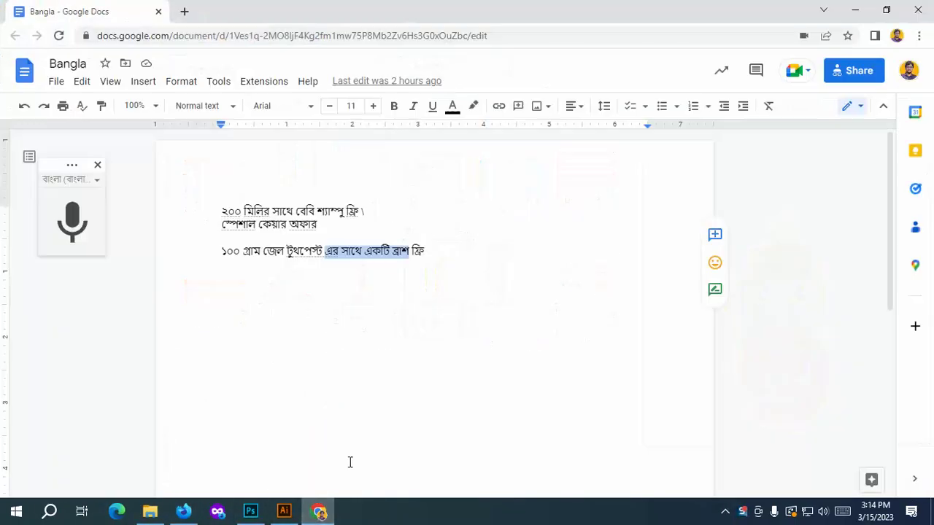
click(335, 226)
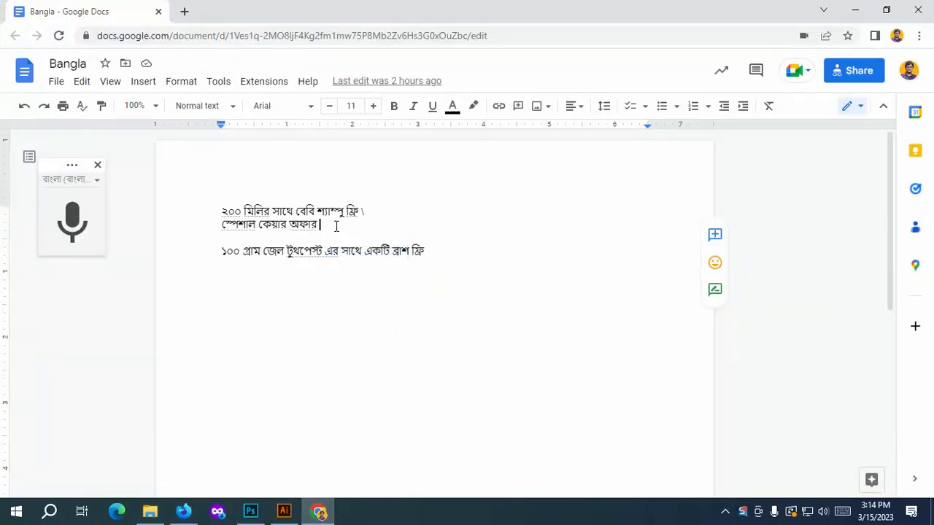
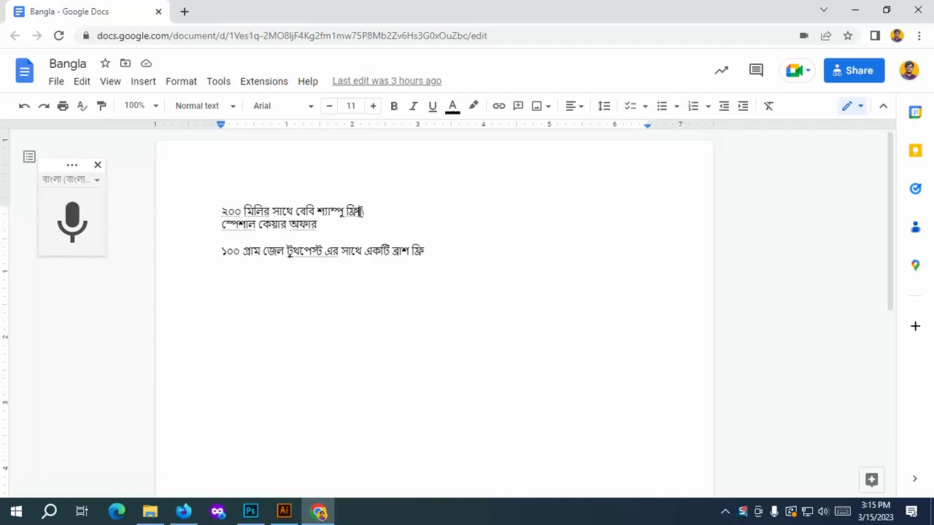
click(362, 212)
mouse_move(279, 515)
key(Down)
key(Left)
key(Left)
key(Left)
key(Left)
key(Left)
key(Left)
key(Left)
text(্য)
click(347, 212)
drag(293, 211, 222, 211)
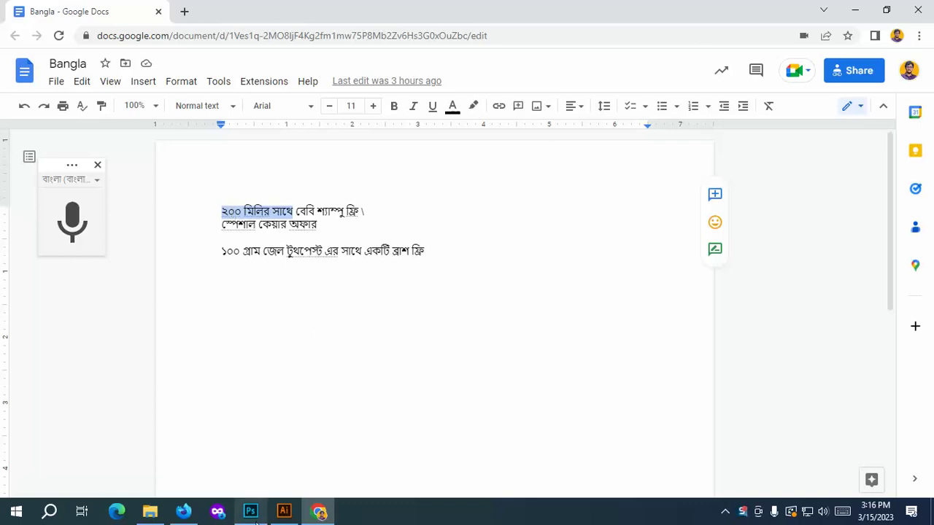
Switch back to Photoshop and paste the phrase as a white text layer in Rectangle 1.psb, placed over the wide teal rectangle.
click(250, 511)
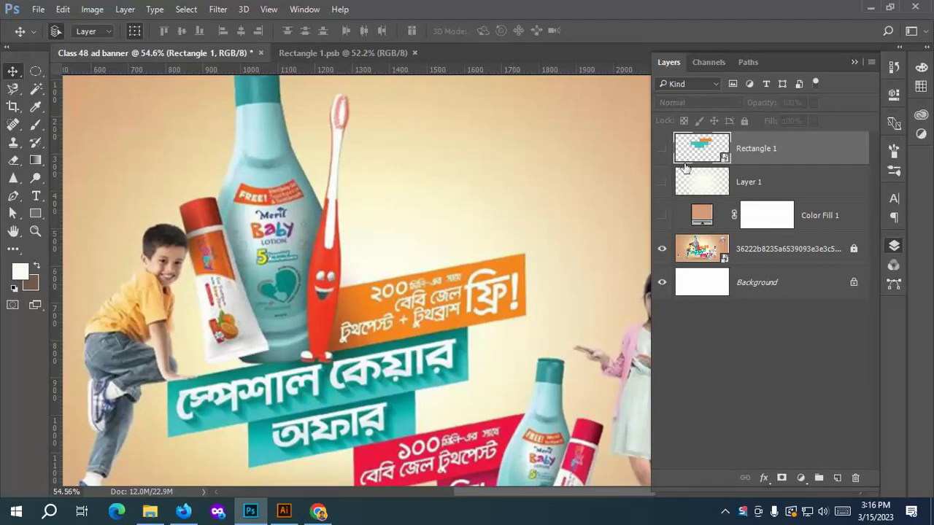
click(326, 54)
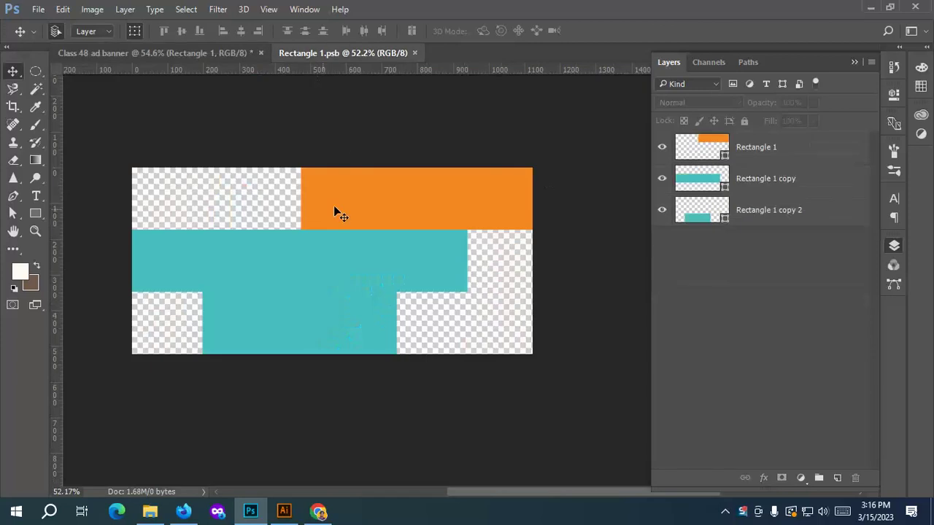
click(36, 196)
click(169, 197)
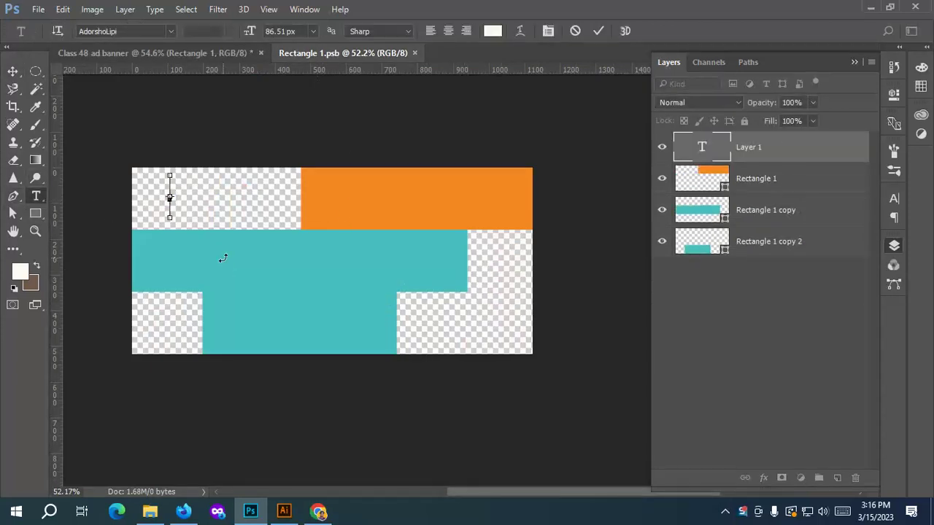
key(ctrl+v)
click(12, 70)
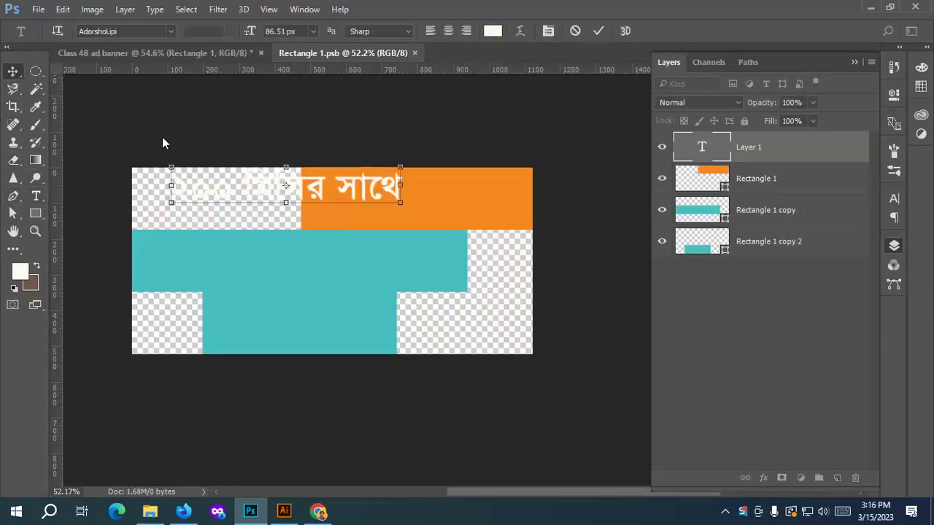
drag(341, 185, 343, 267)
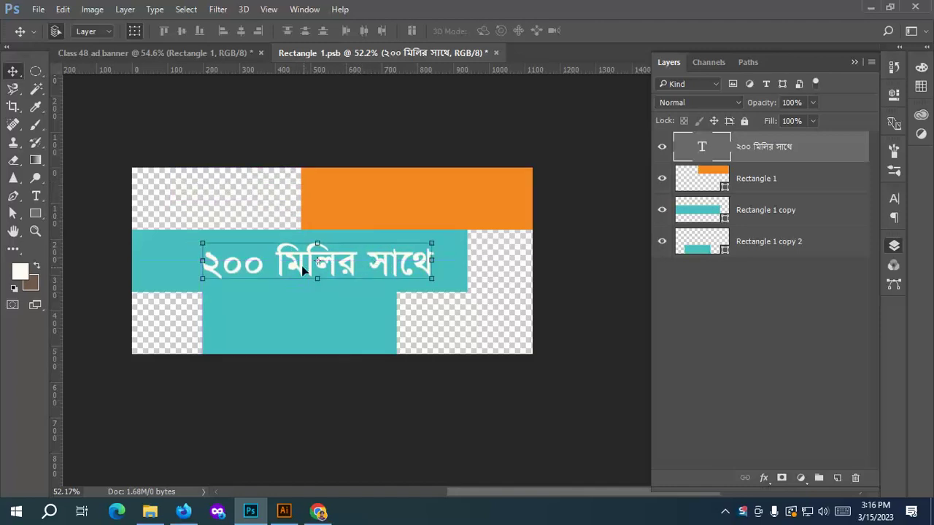
Check the text engine option in the Type preferences, keeping Middle Eastern and South Asian.
click(62, 9)
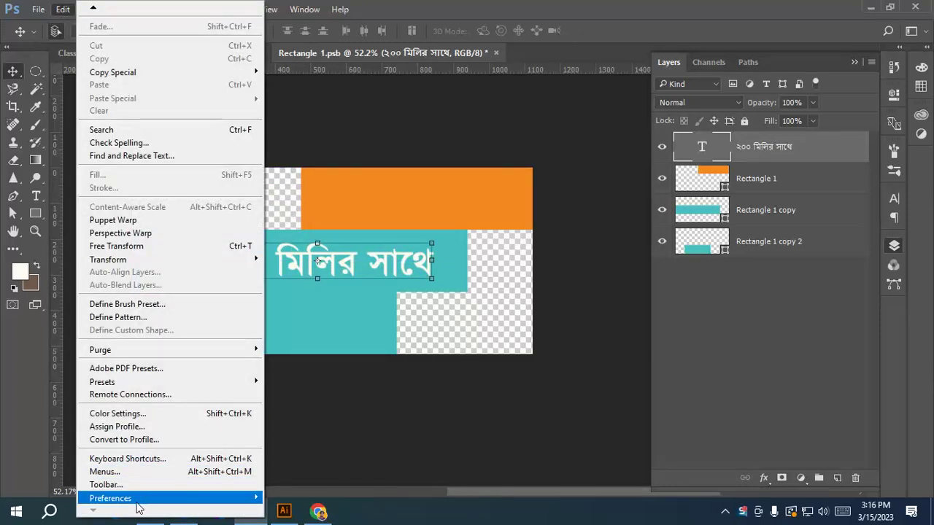
mouse_move(120, 500)
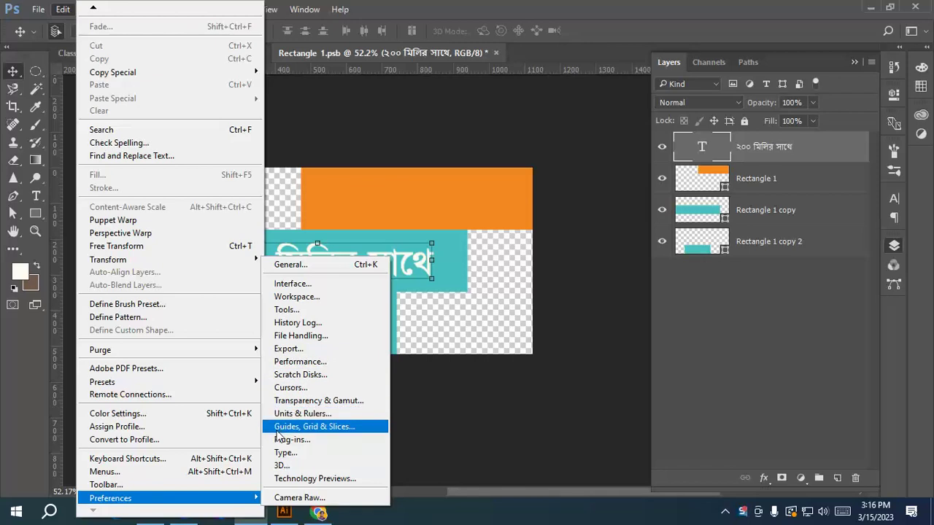
click(289, 454)
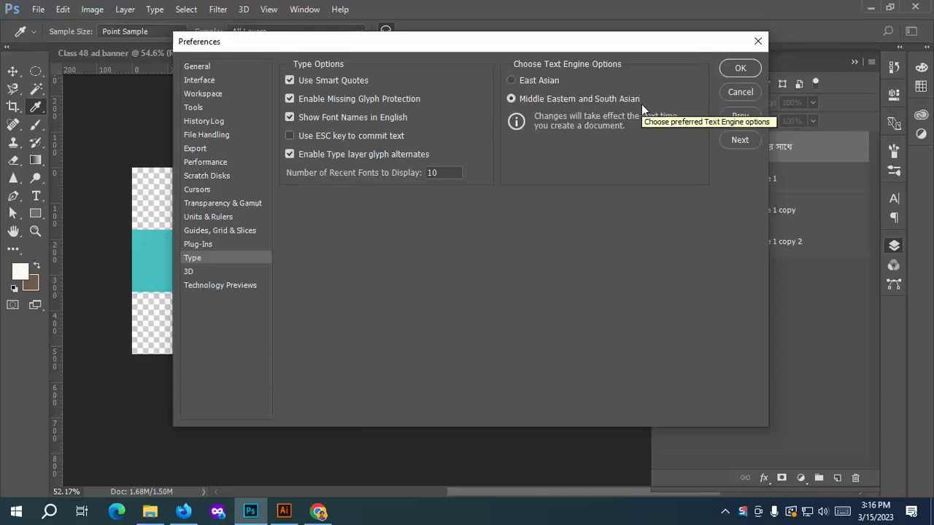
click(740, 68)
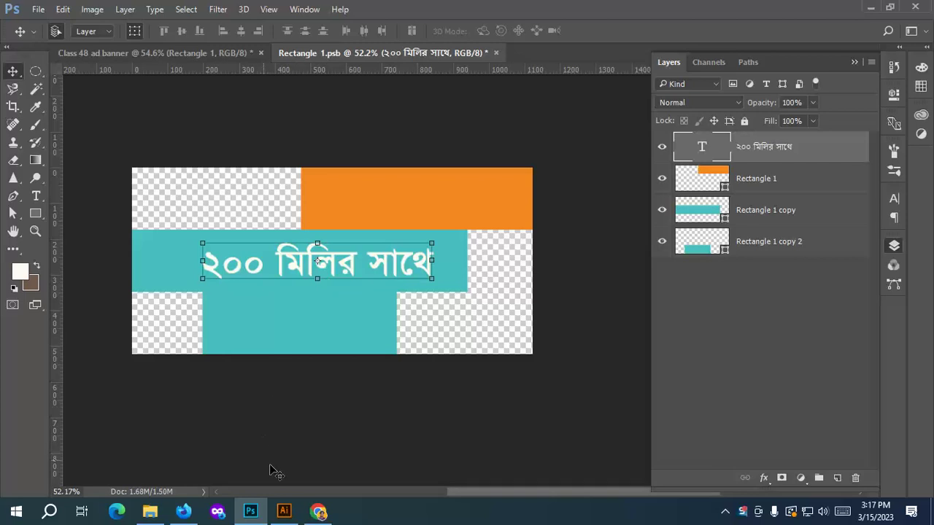
Move the "২০০ মিলির সাথে" text onto the orange rectangle's upper left and scale it to 58.75%.
click(318, 510)
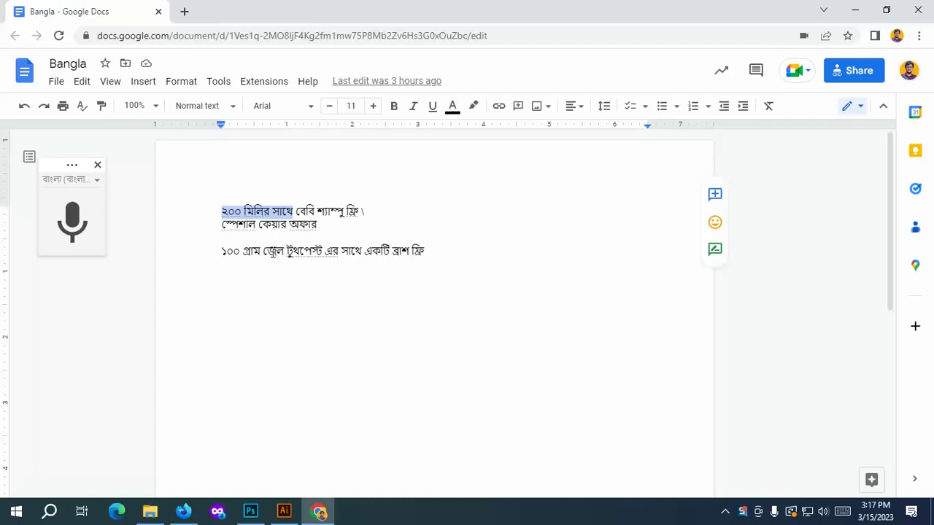
click(250, 515)
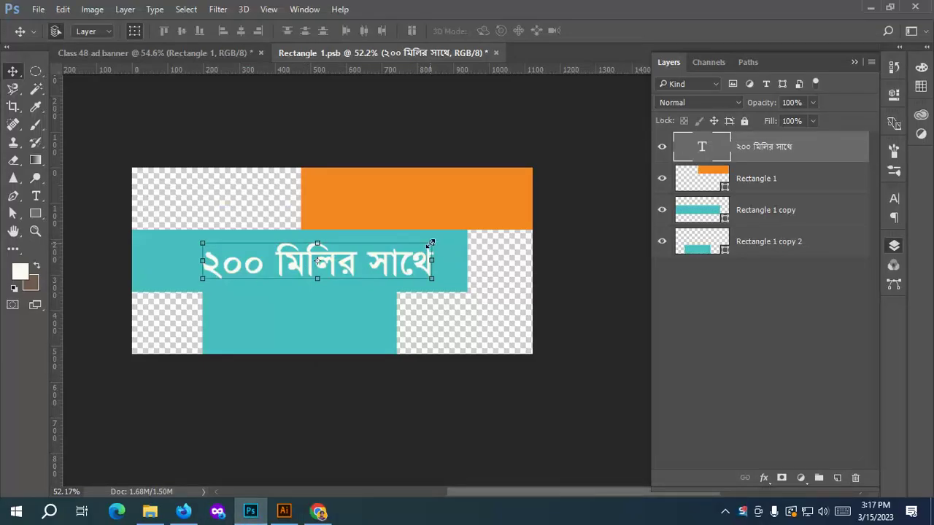
drag(431, 243, 448, 191)
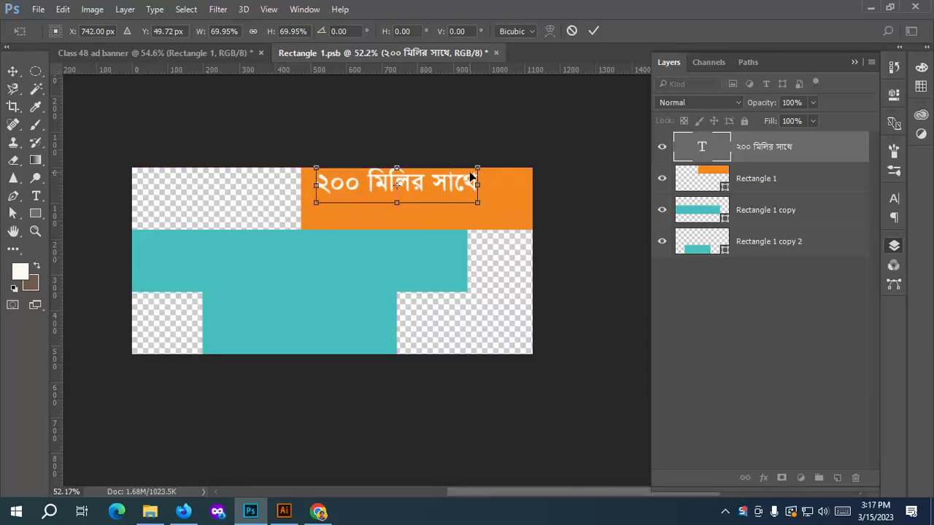
drag(477, 169, 453, 179)
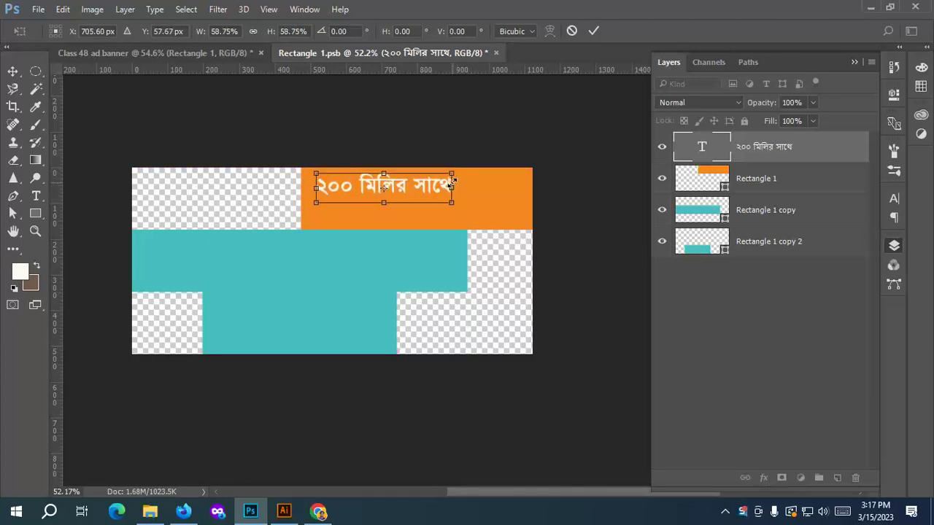
click(588, 31)
click(441, 139)
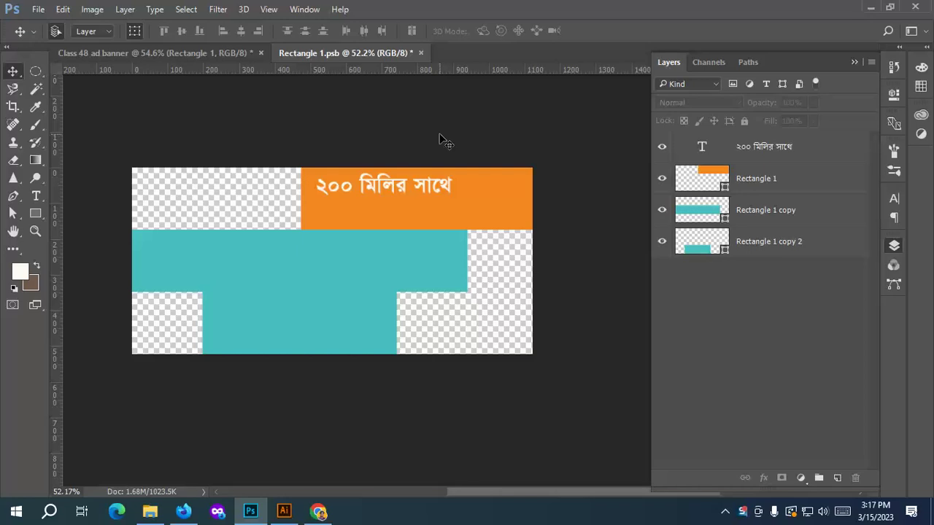
Try the BurigangaSushreeMJ font on the "২০০ মিলির সাথে" text in the orange rectangle.
click(384, 188)
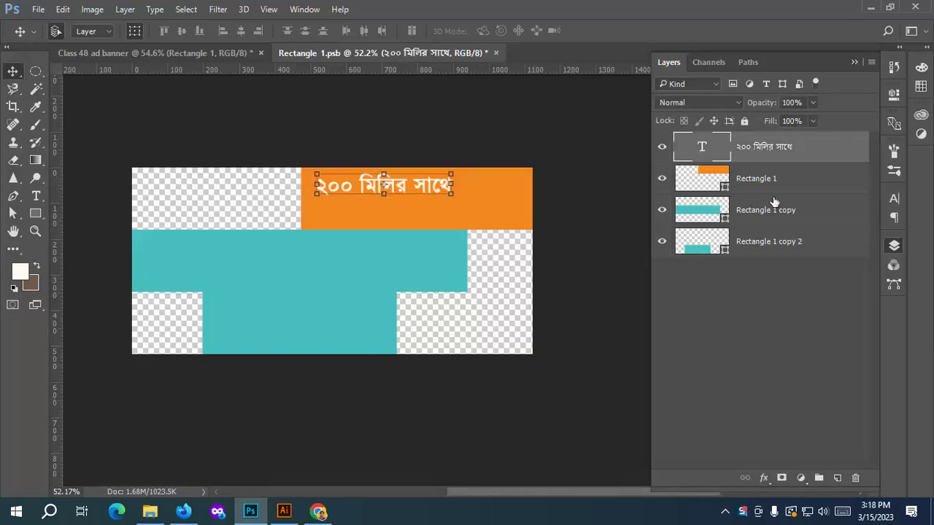
click(894, 198)
click(806, 216)
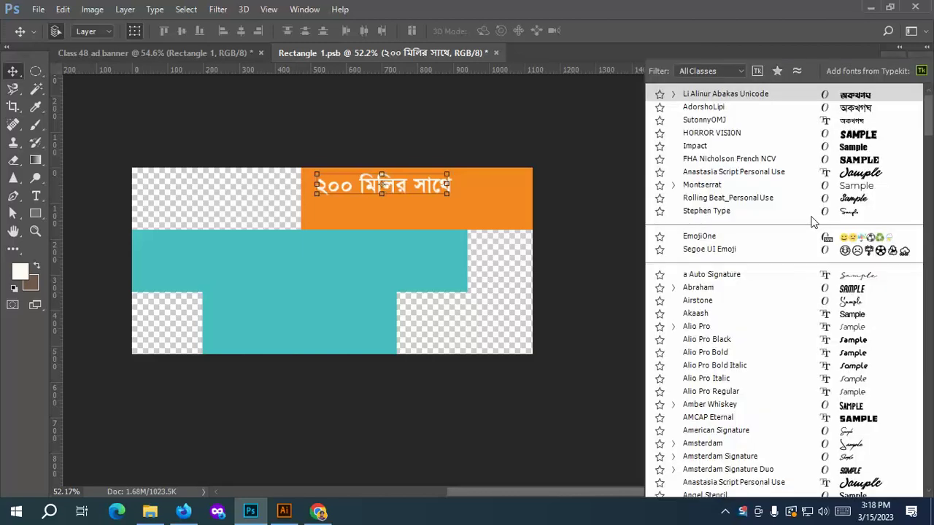
scroll(851, 306, down, 3)
scroll(850, 306, down, 15)
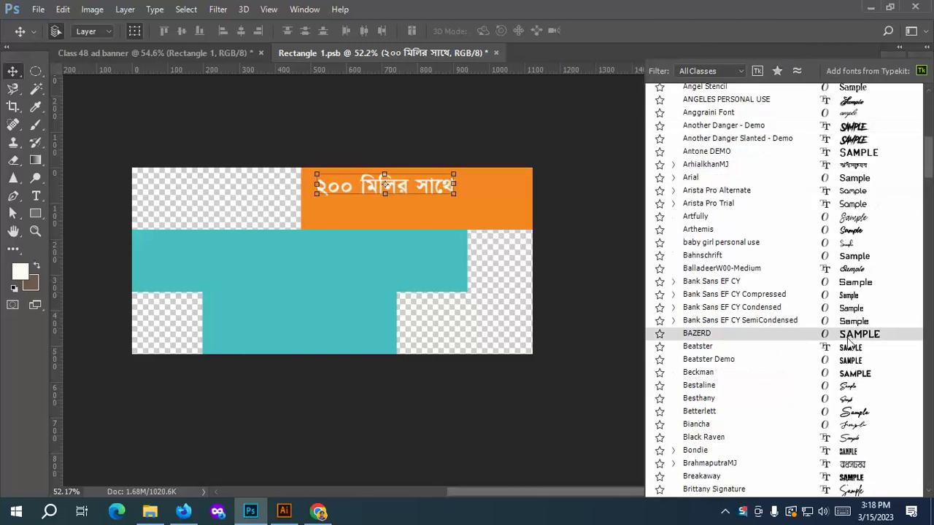
scroll(851, 334, down, 3)
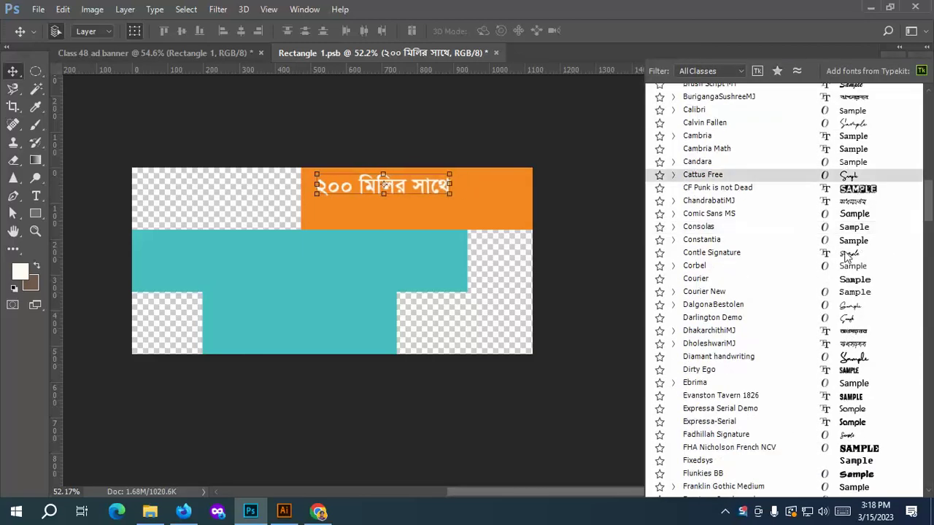
scroll(850, 325, down, 2)
scroll(847, 99, up, 1)
scroll(847, 98, up, 2)
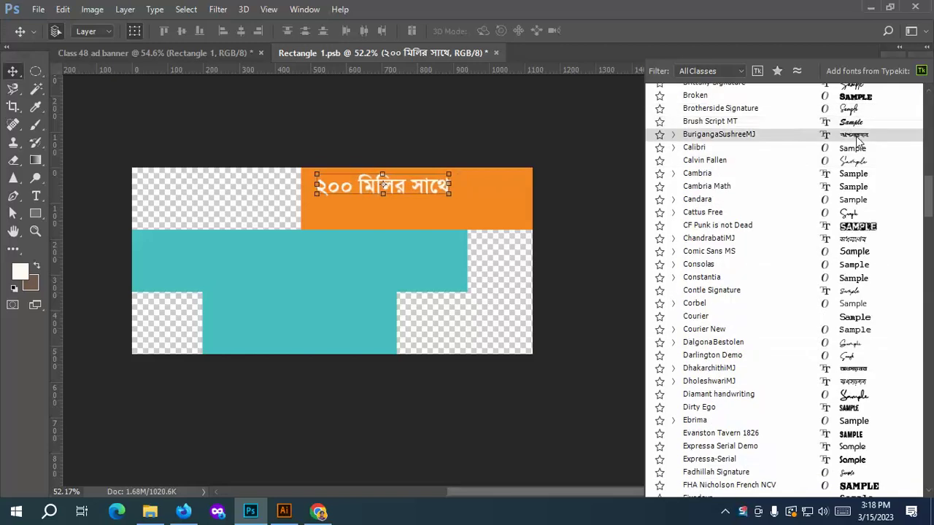
click(857, 138)
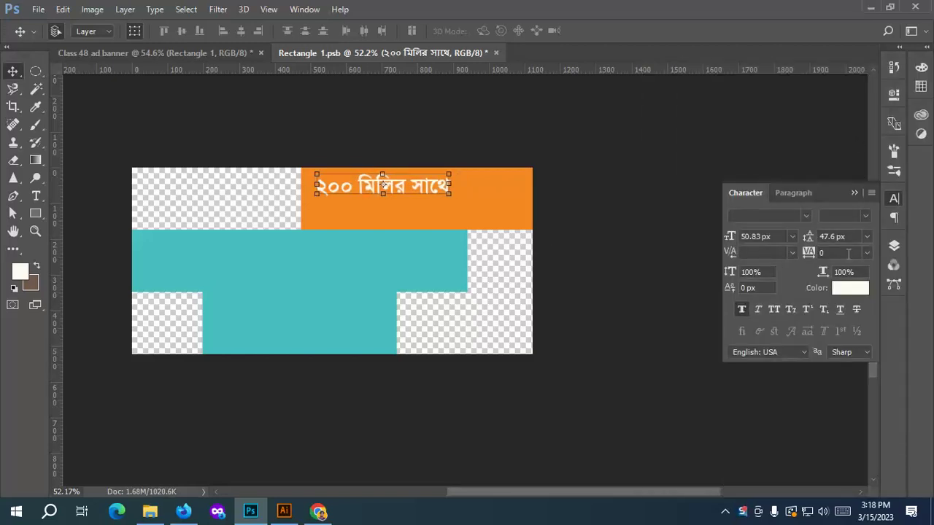
Try the Kalpurush ANSI font on the "২০০ মিলির সাথে" text and look through the Bengali Unicode fonts.
click(805, 216)
scroll(834, 288, down, 20)
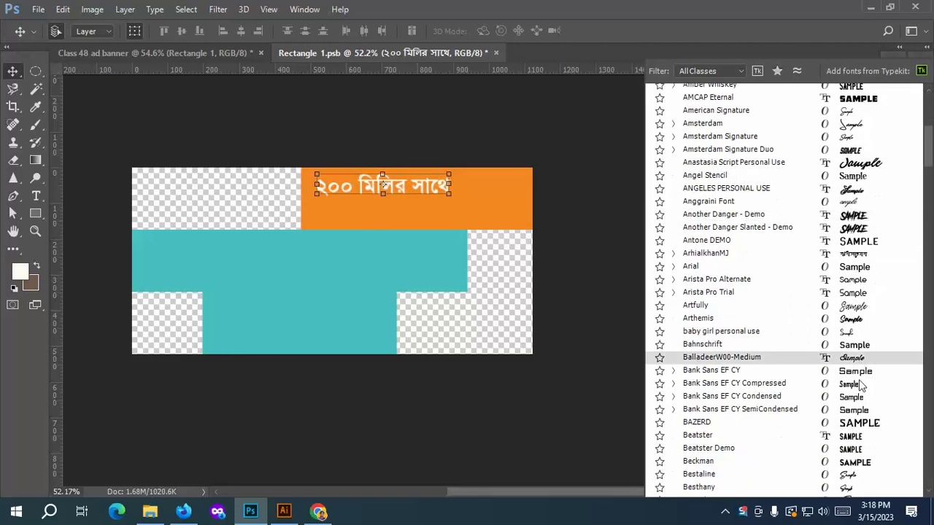
scroll(858, 376, down, 20)
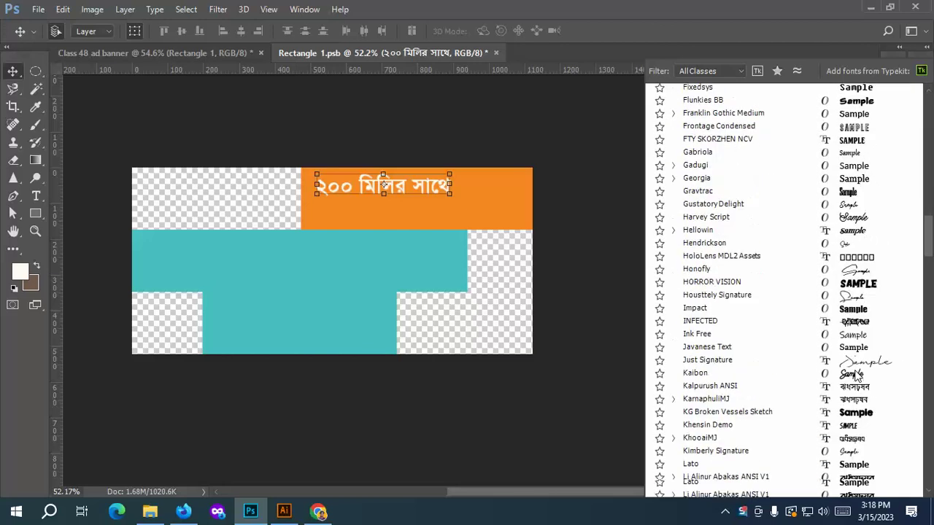
click(868, 246)
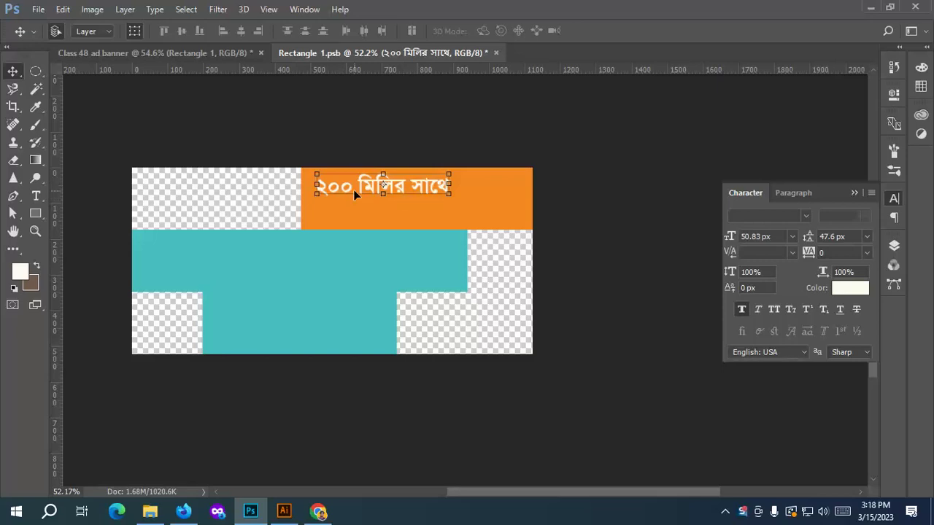
click(826, 220)
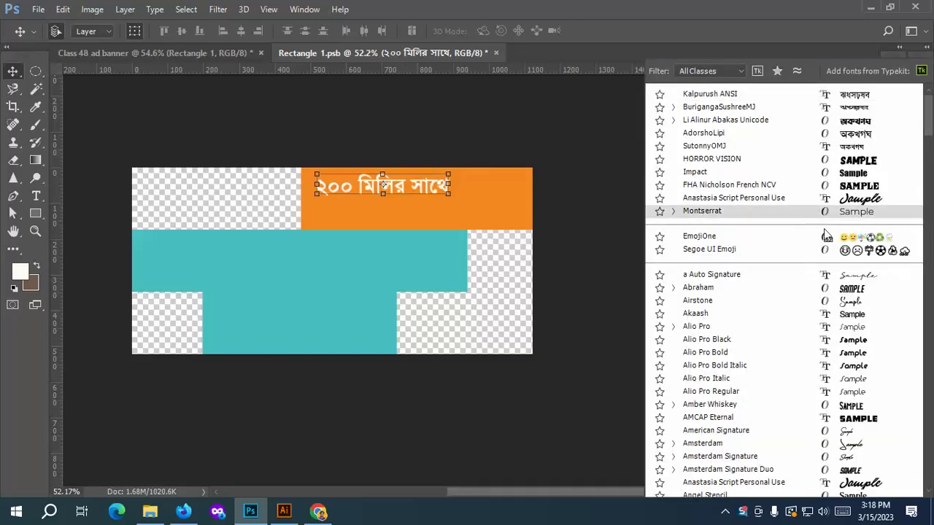
drag(927, 127, 930, 474)
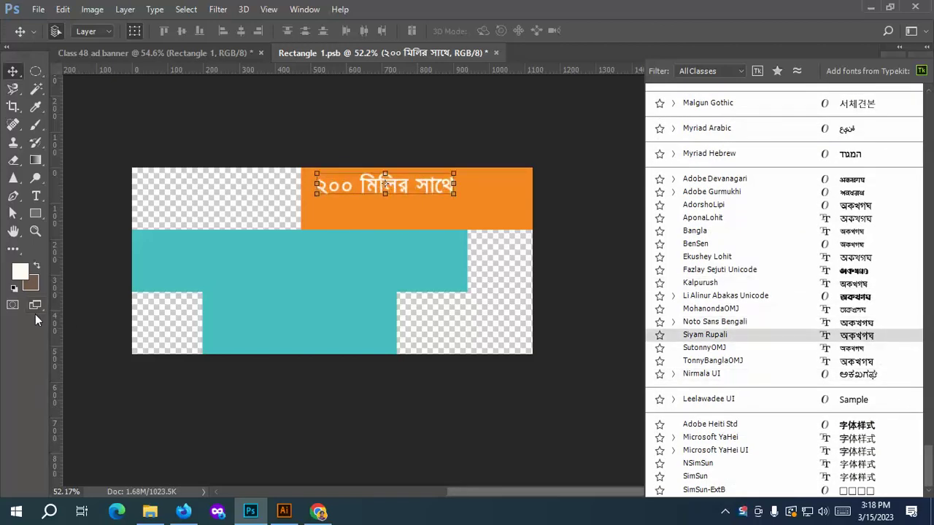
click(453, 418)
click(453, 417)
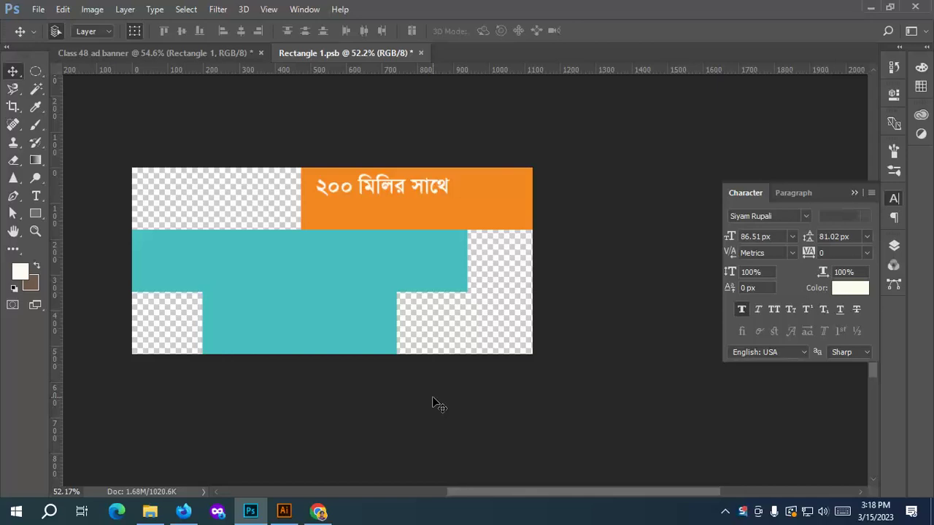
click(387, 185)
key(ctrl+t)
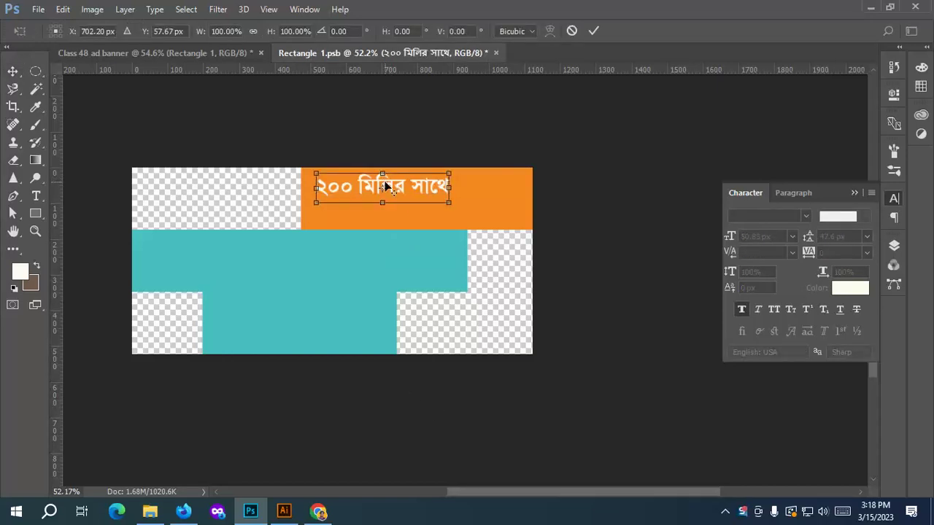
click(593, 31)
click(36, 196)
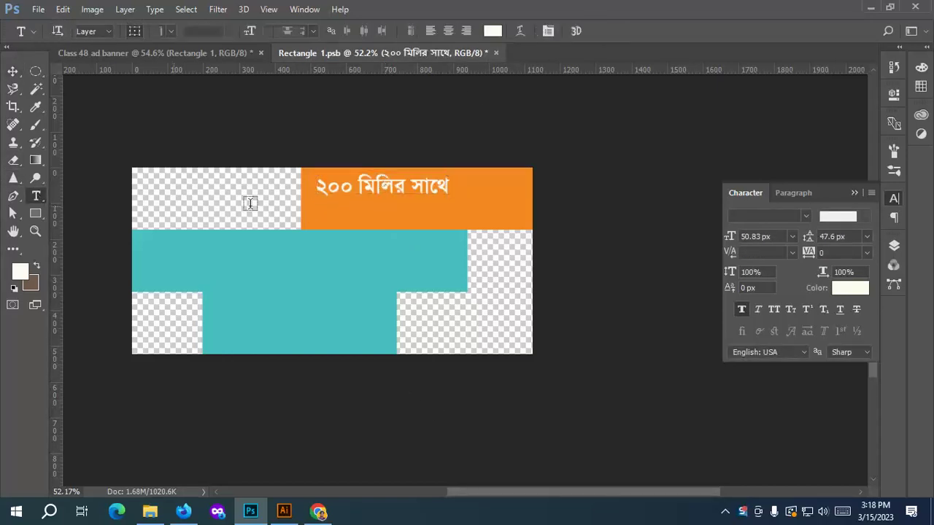
click(369, 185)
triple_click(369, 185)
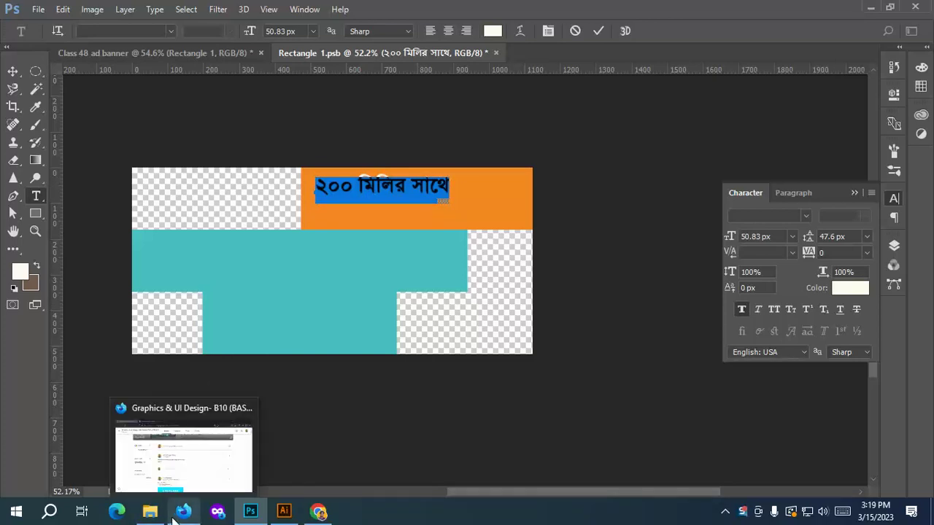
Switch to the Bangla document in Google Docs and copy all its offer lines, from "২০০ মিলির" to "ব্রাশ ফ্রি".
mouse_move(198, 513)
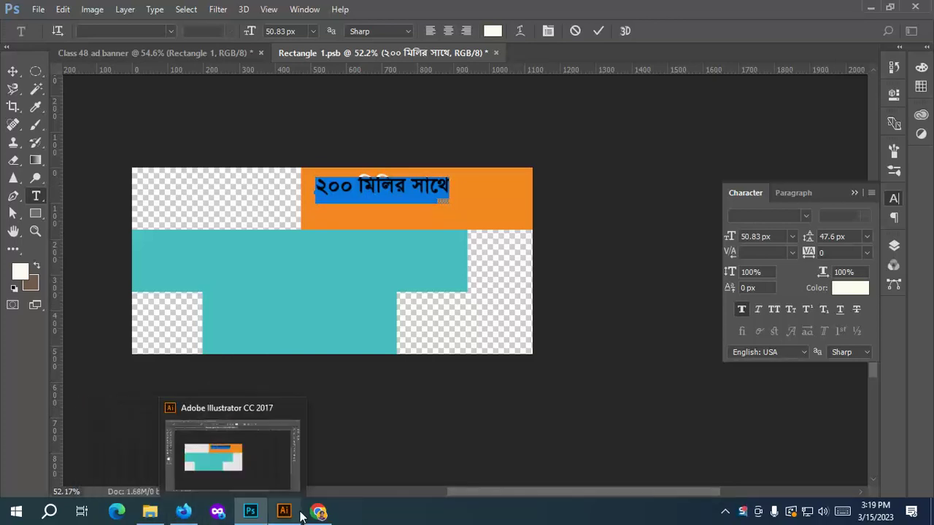
click(318, 512)
click(305, 220)
drag(304, 220, 229, 202)
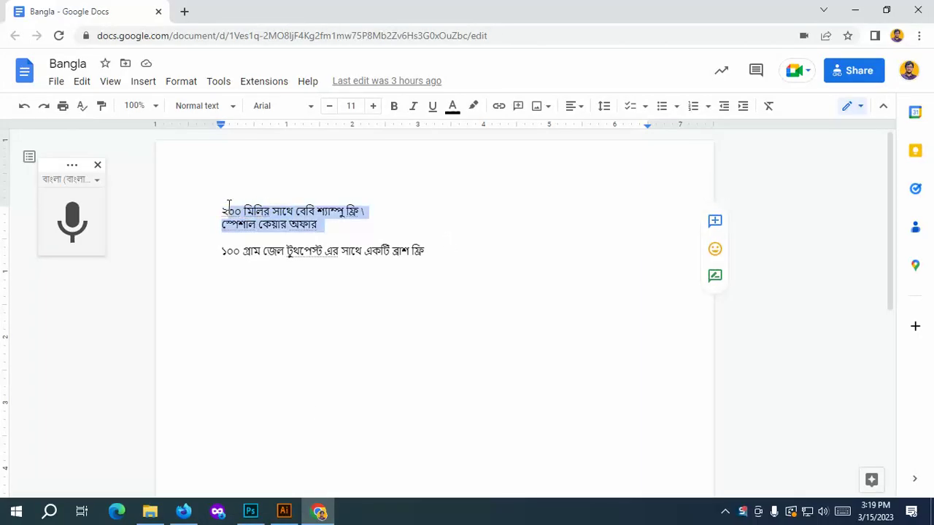
drag(431, 252, 229, 209)
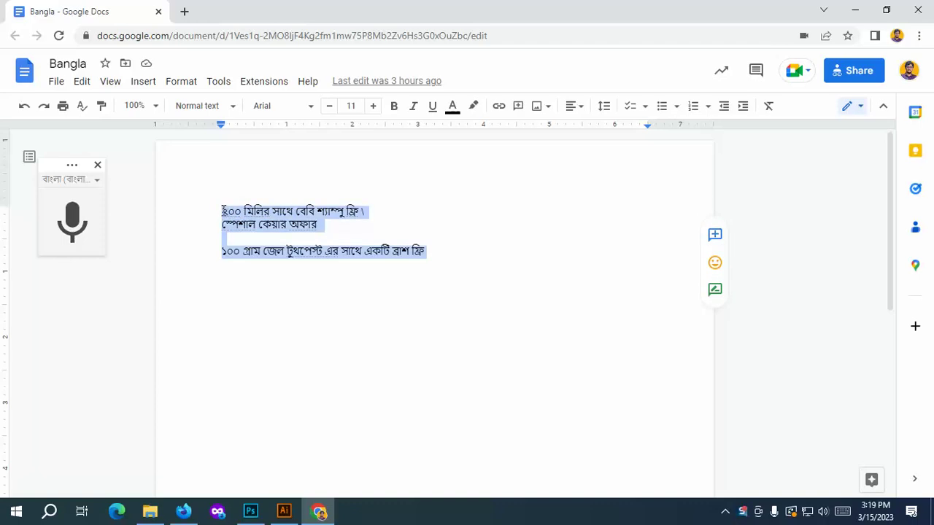
Search the web for "unicode to bijoy converter" in a new browser tab and open the portal.gov.bd Bangla Converter.
click(187, 21)
click(188, 29)
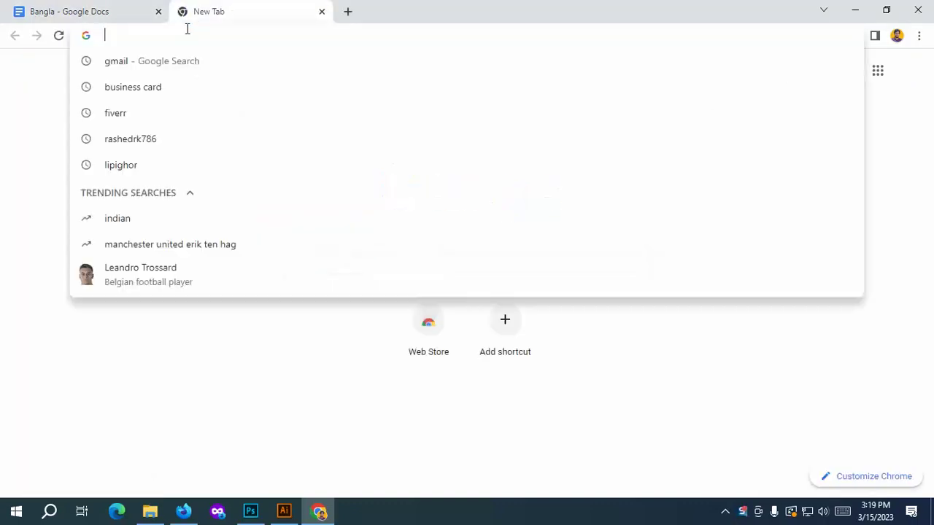
text(uni)
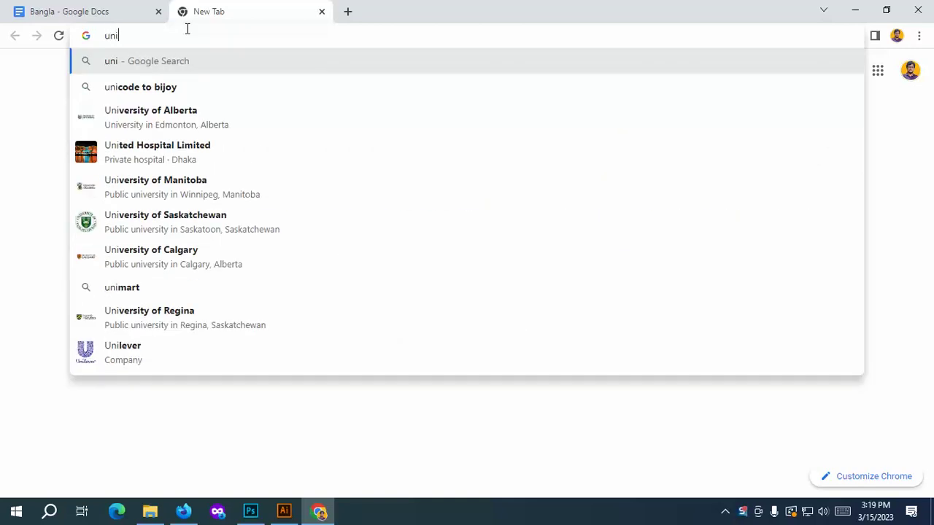
text(code to)
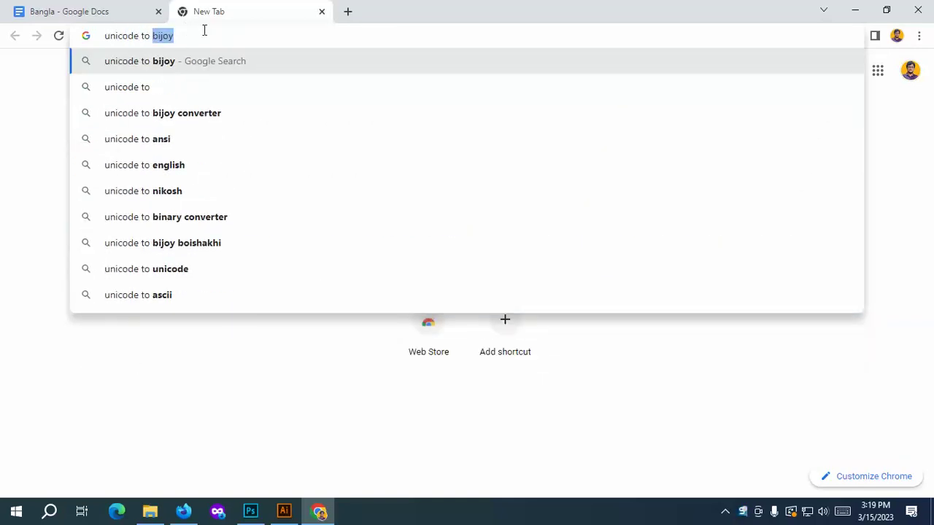
click(184, 114)
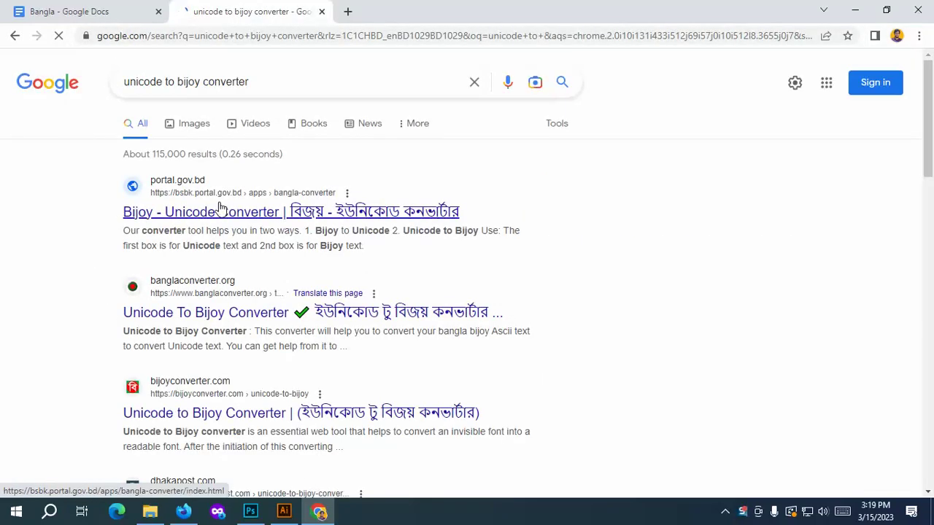
click(219, 210)
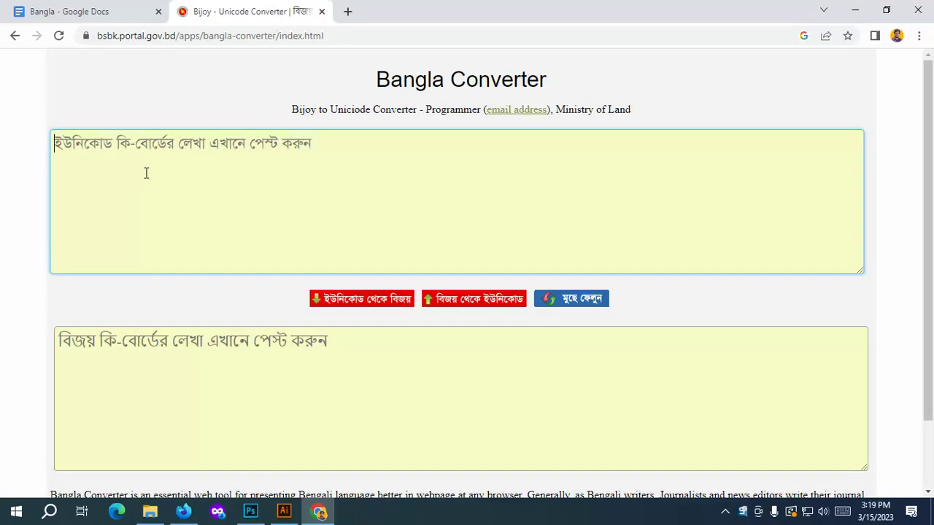
Paste the Bangla text into the Unicode field, convert it from Unicode to Bijoy, and copy the whole converted text.
key(ctrl+v)
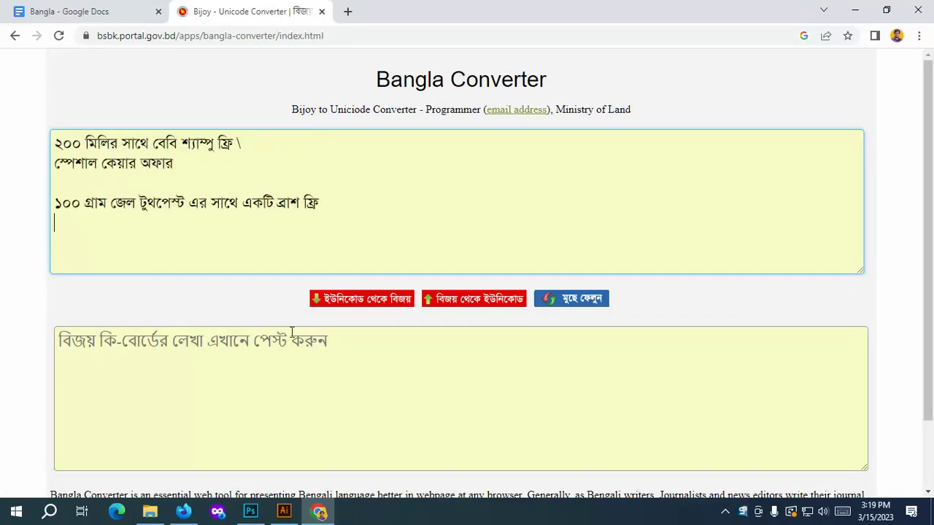
click(345, 304)
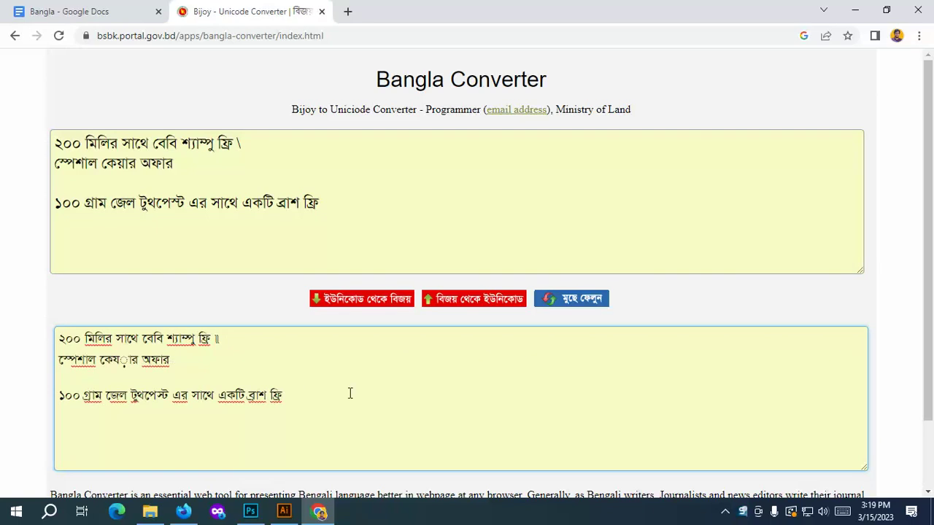
key(ctrl+a)
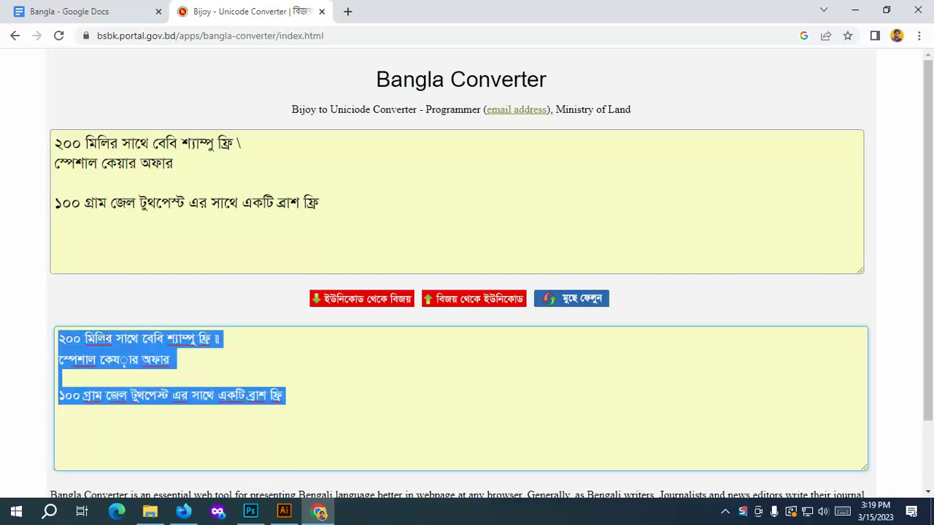
Switch back to Photoshop and paste the converted Bijoy text as a new text layer over the wide teal rectangle.
click(250, 512)
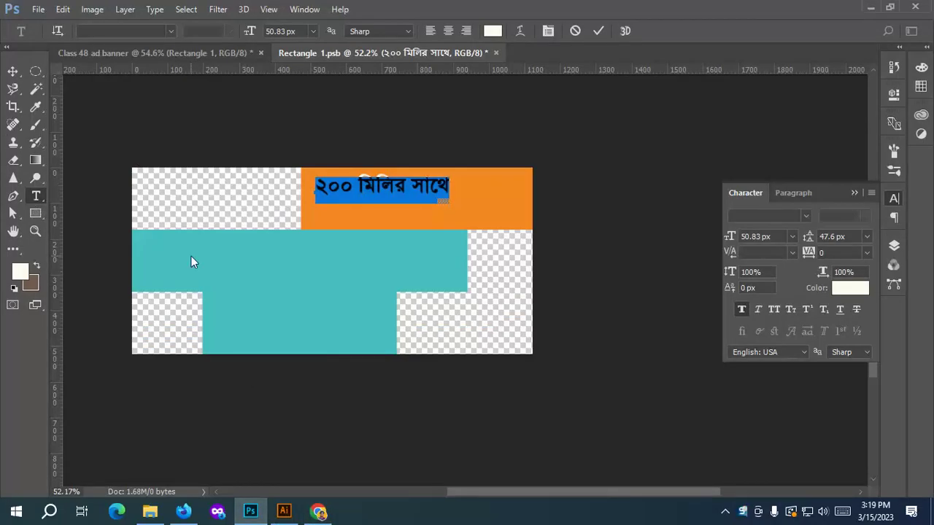
click(599, 31)
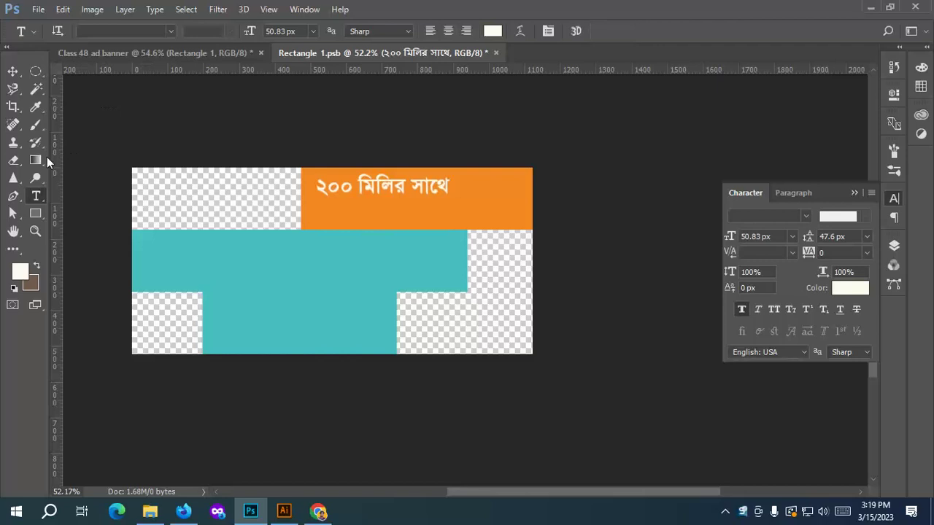
click(163, 257)
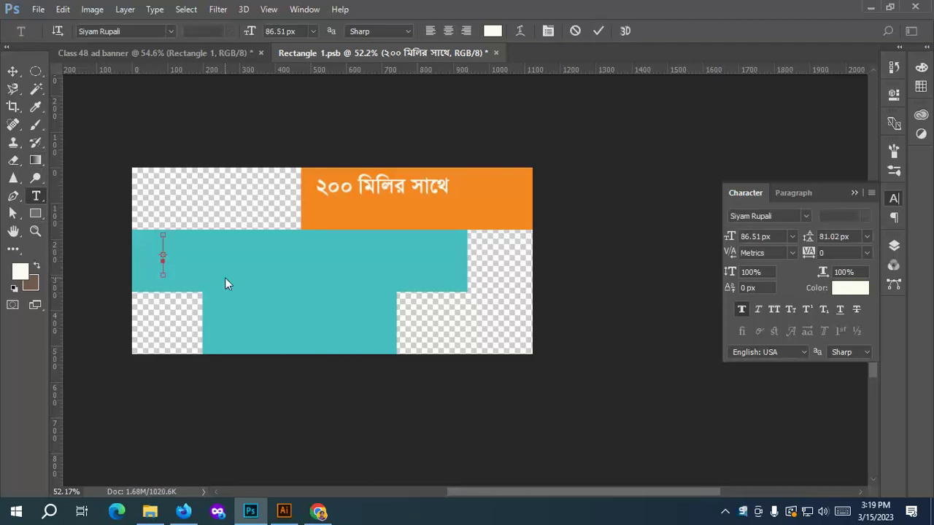
key(ctrl+v)
key(ctrl+a)
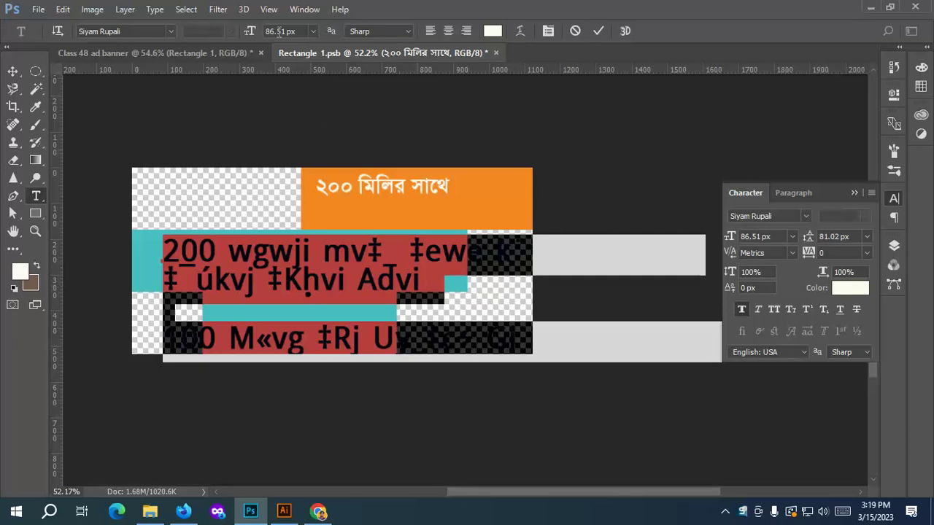
Set the font of all the pasted Bijoy text to Li Alinur Abakas ANSI.
click(805, 216)
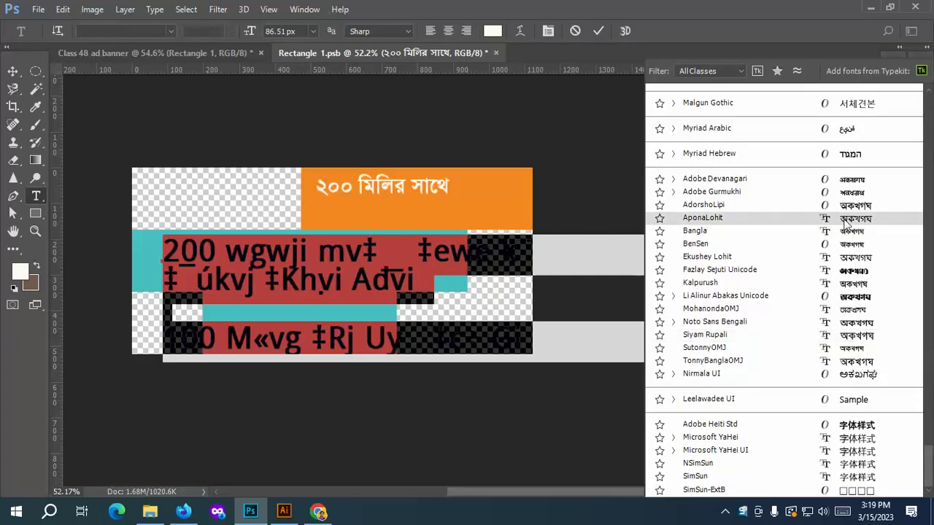
scroll(836, 230, up, 10)
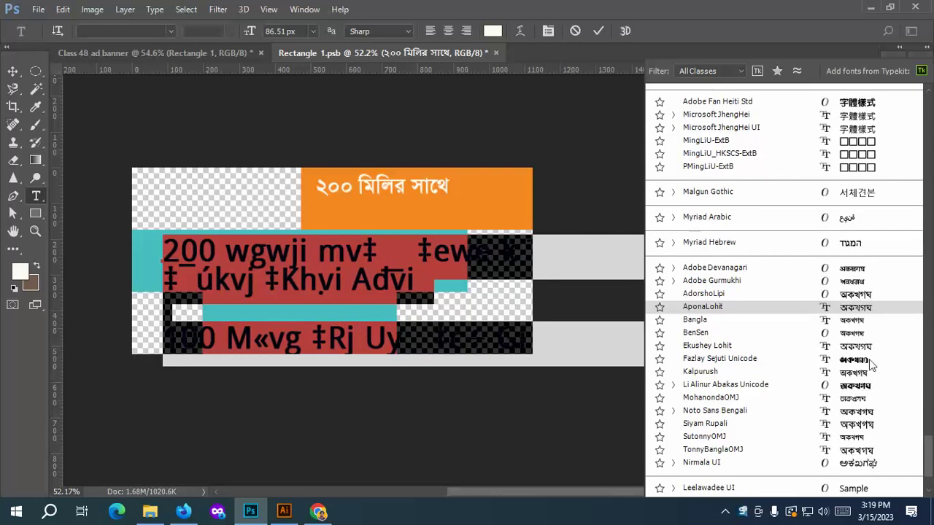
scroll(784, 292, up, 3)
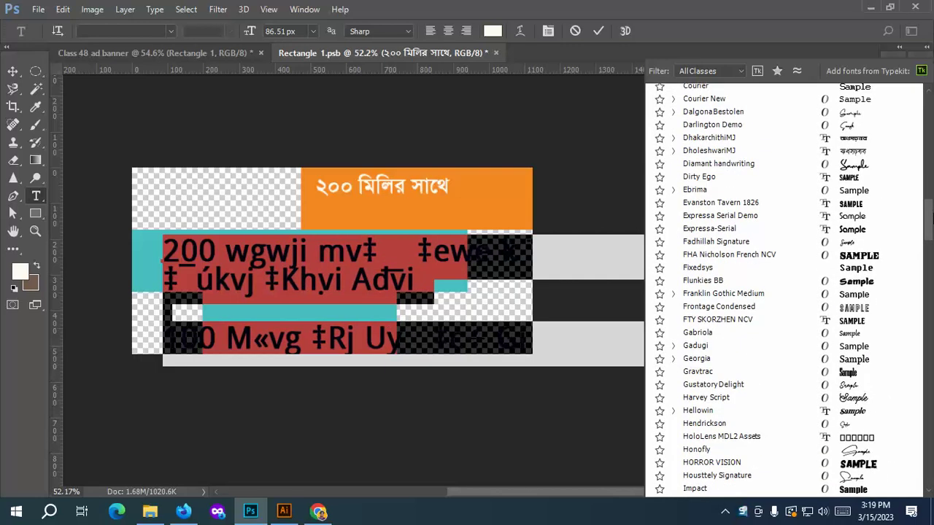
scroll(858, 329, down, 6)
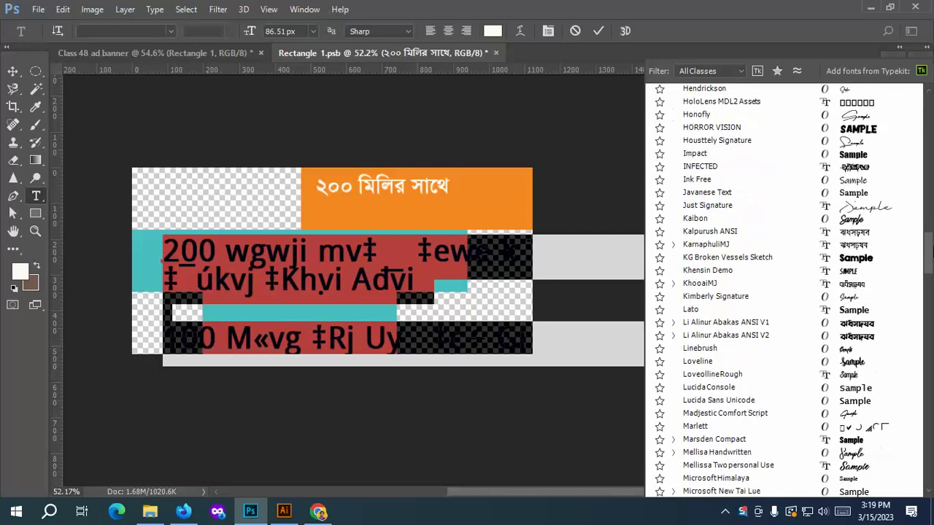
click(857, 329)
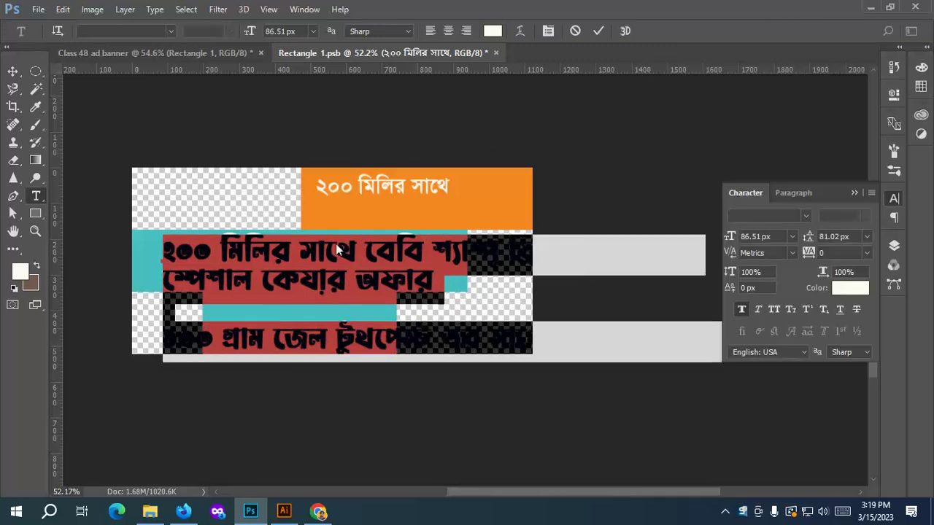
Finish editing the pasted Bijoy text over the teal rectangles and delete its whole text layer.
click(599, 31)
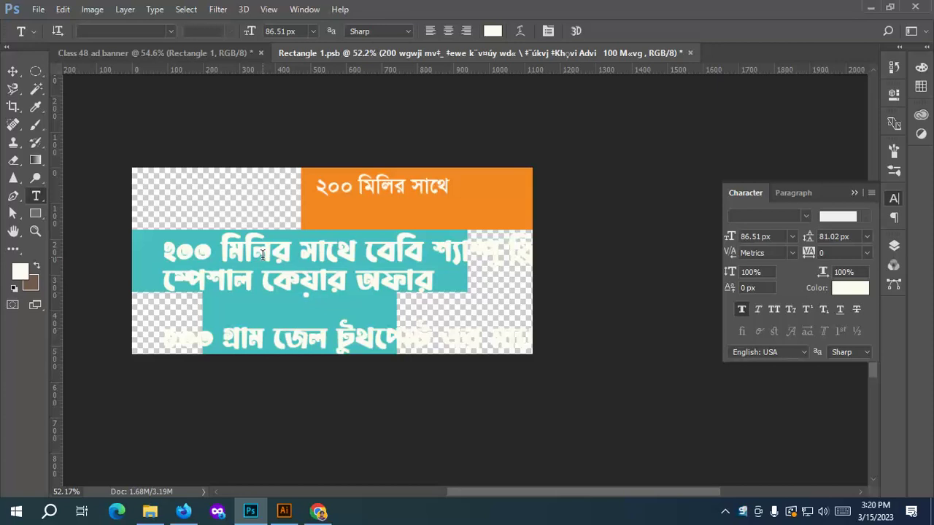
click(13, 71)
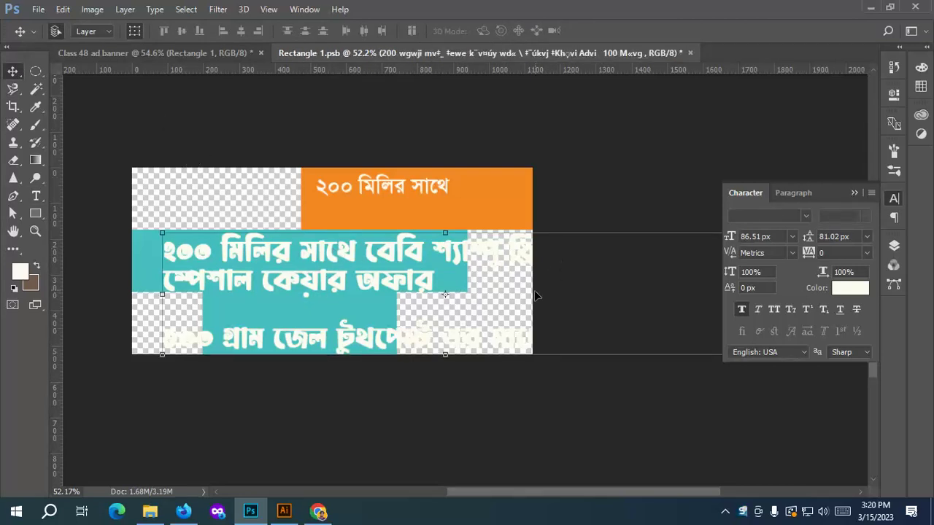
key(Delete)
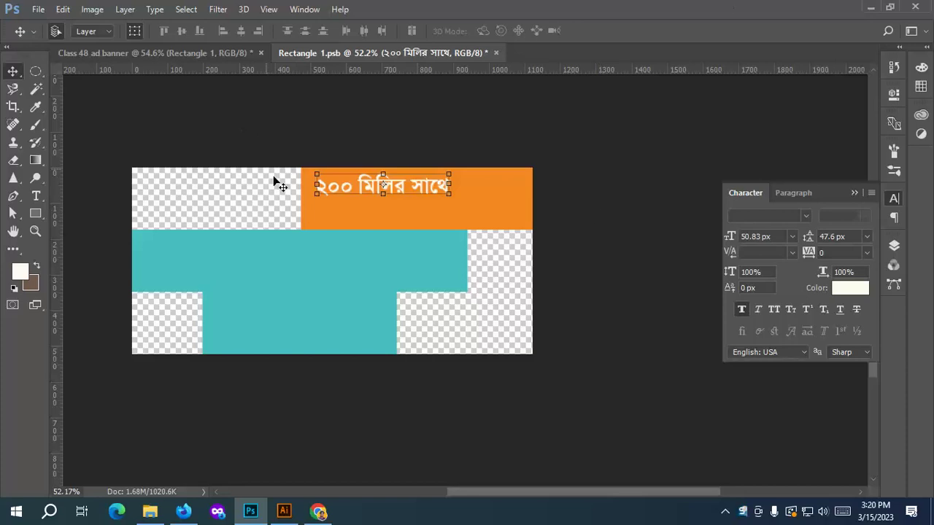
Scale the "২০০ মিলির সাথে" text on the orange rectangle down proportionally to a font size of about 42 px.
scroll(385, 187, up, 5)
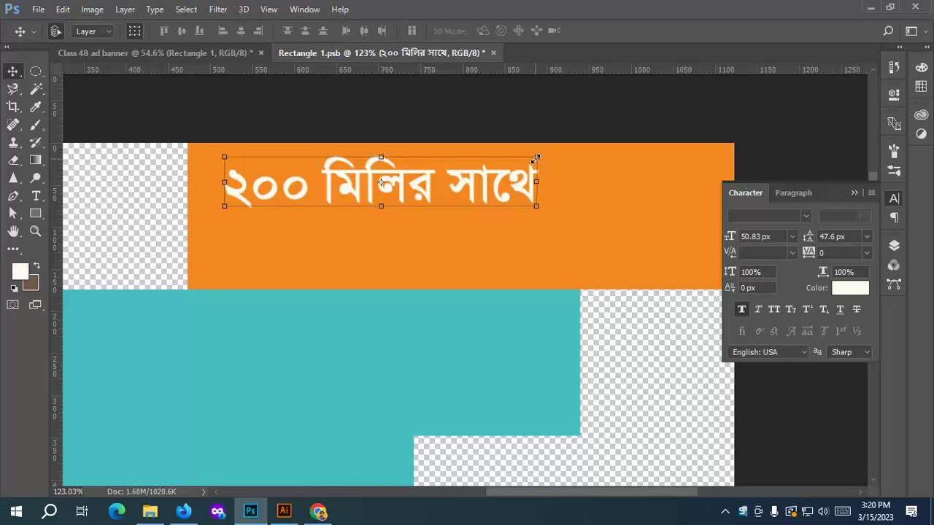
drag(538, 156, 499, 187)
click(593, 30)
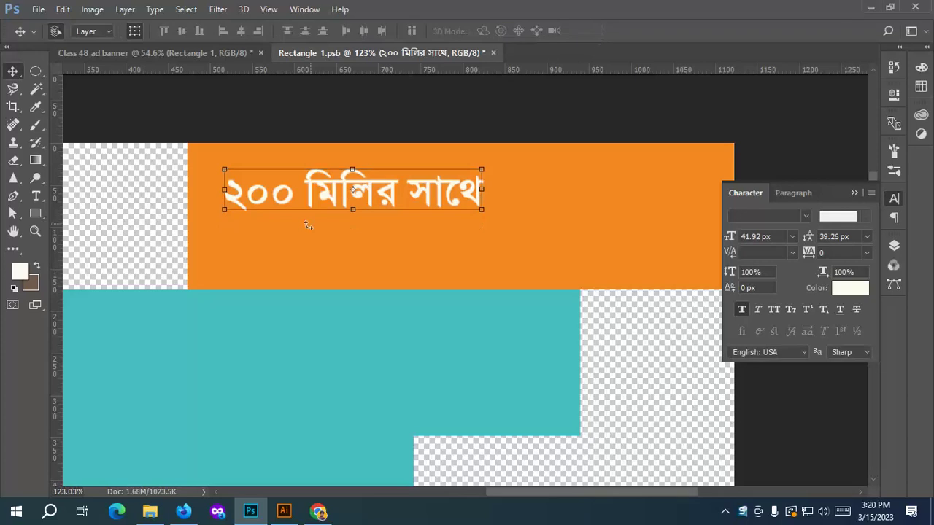
scroll(309, 228, down, 2)
scroll(365, 292, down, 2)
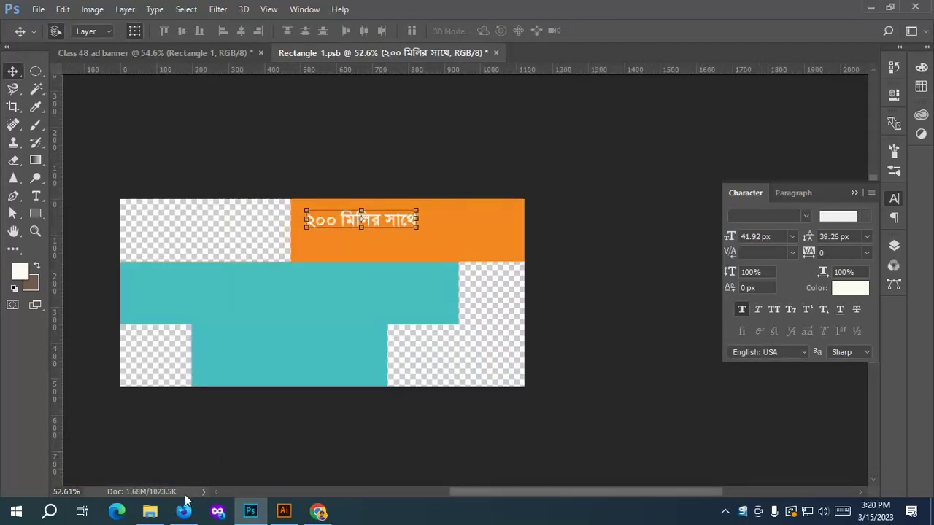
mouse_move(157, 512)
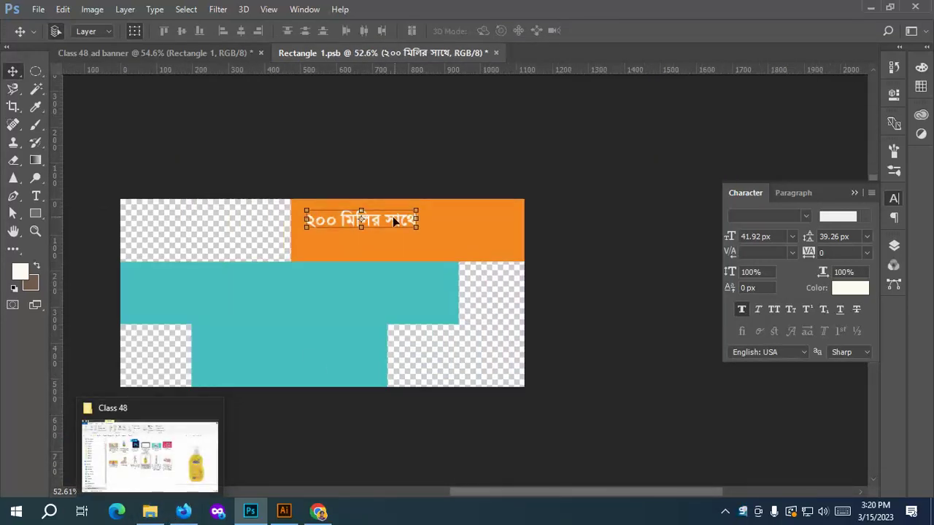
scroll(375, 248, up, 2)
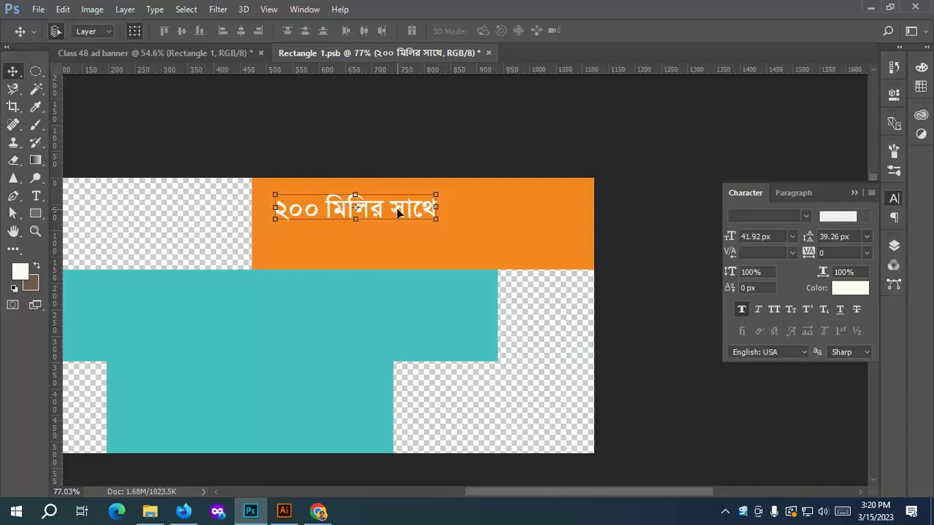
Duplicate the ২০০ মিলির সাথে text just below the original and copy "বেবি শ্যাম্পু" from the Bangla document in Google Docs.
drag(399, 212, 399, 245)
click(149, 512)
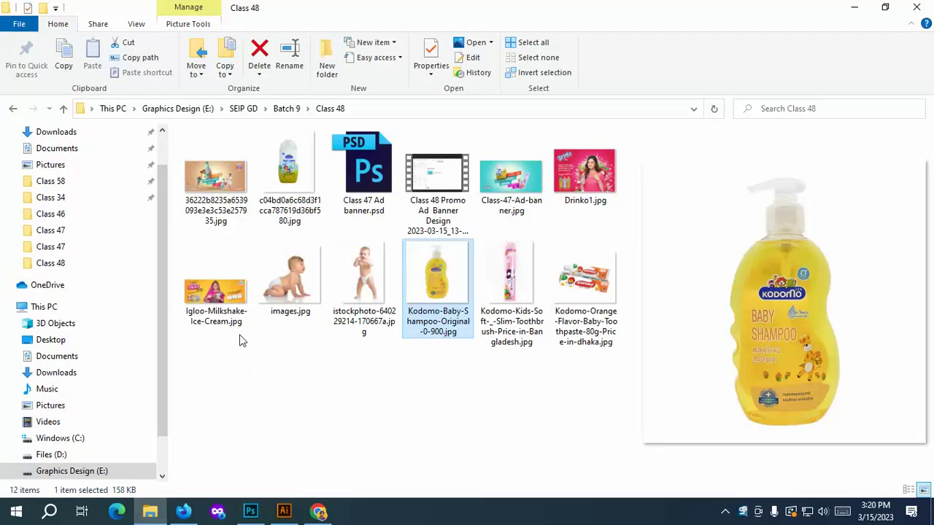
click(318, 513)
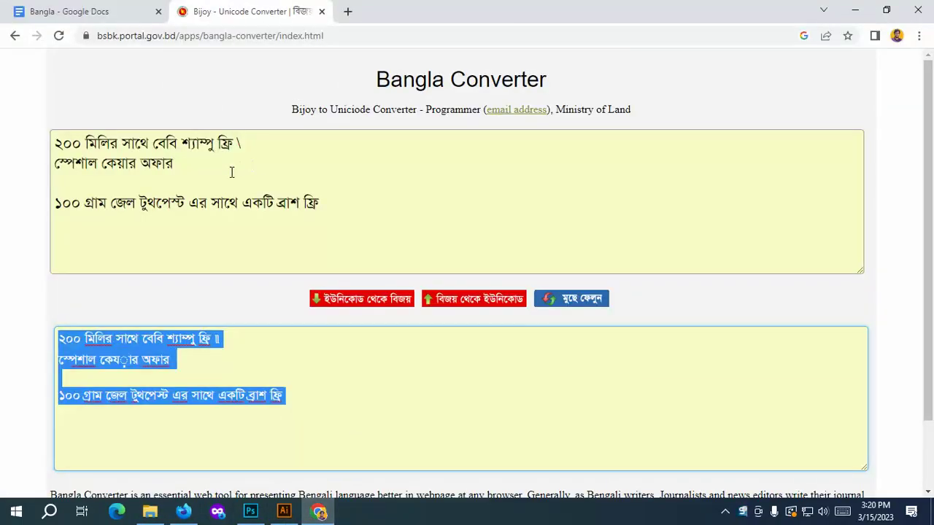
click(110, 13)
click(347, 229)
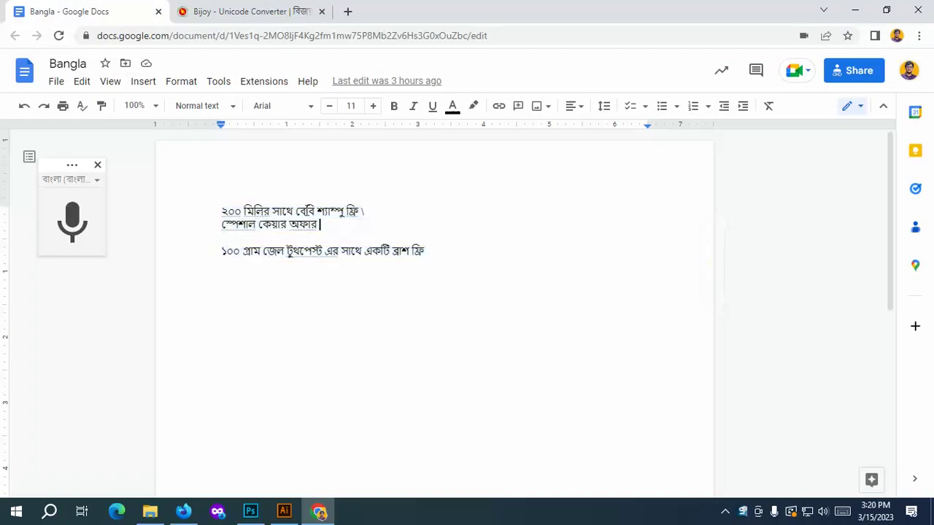
mouse_move(297, 209)
mouse_down()
mouse_move(369, 205)
mouse_move(297, 212)
mouse_up()
key(ctrl+c)
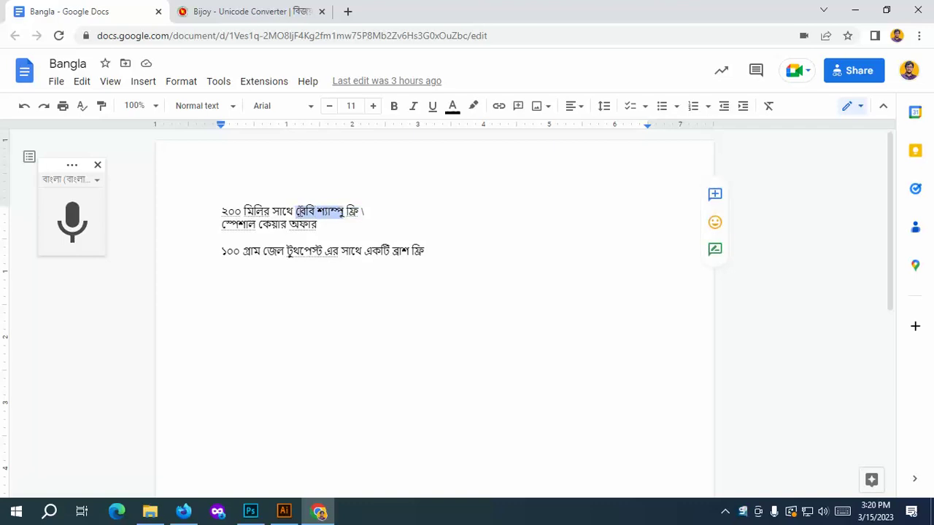
Switch back to Photoshop and replace the lower duplicate's text with the copied "বেবি শ্যাম্পু".
click(254, 513)
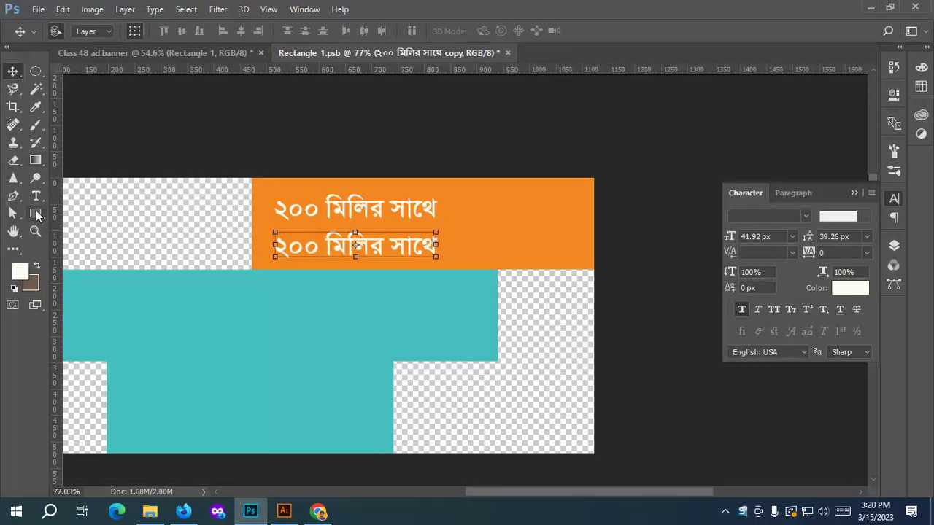
click(36, 196)
click(345, 243)
key(ctrl+a)
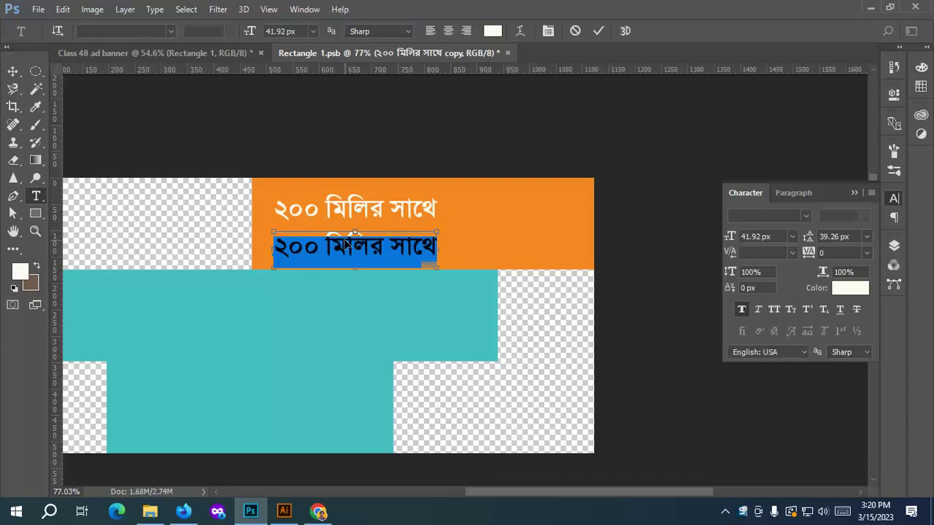
key(ctrl+v)
click(15, 71)
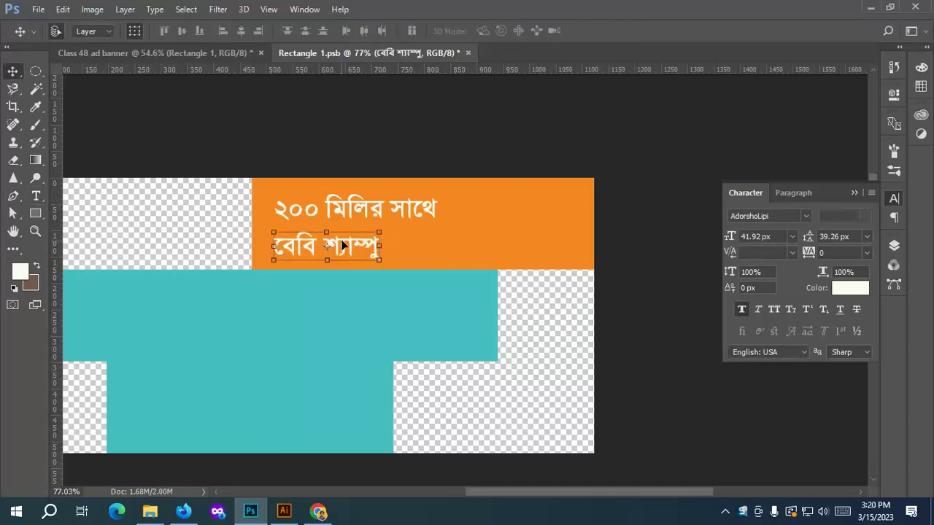
Duplicate the বেবি শ্যাম্পু text toward the orange box's right end and copy the word "ফ্রি" from the Google Docs document.
drag(349, 245, 553, 219)
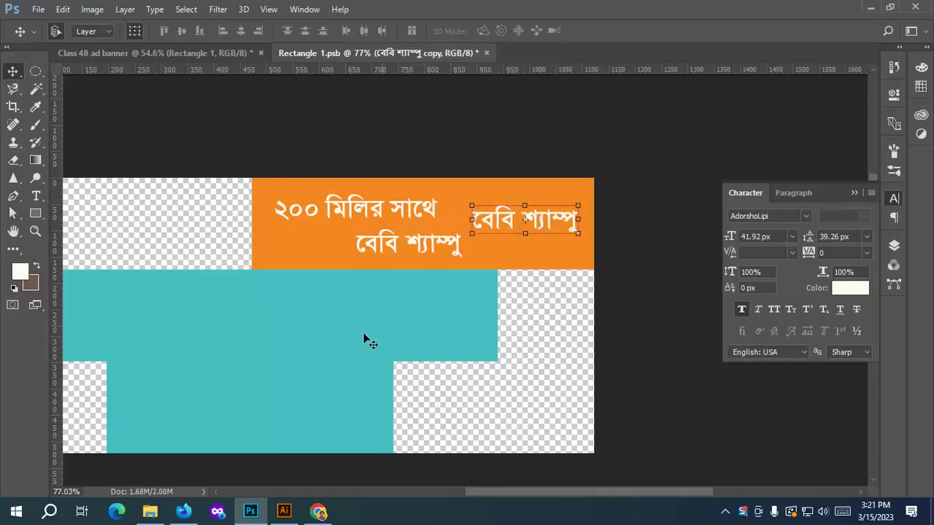
click(183, 511)
click(186, 511)
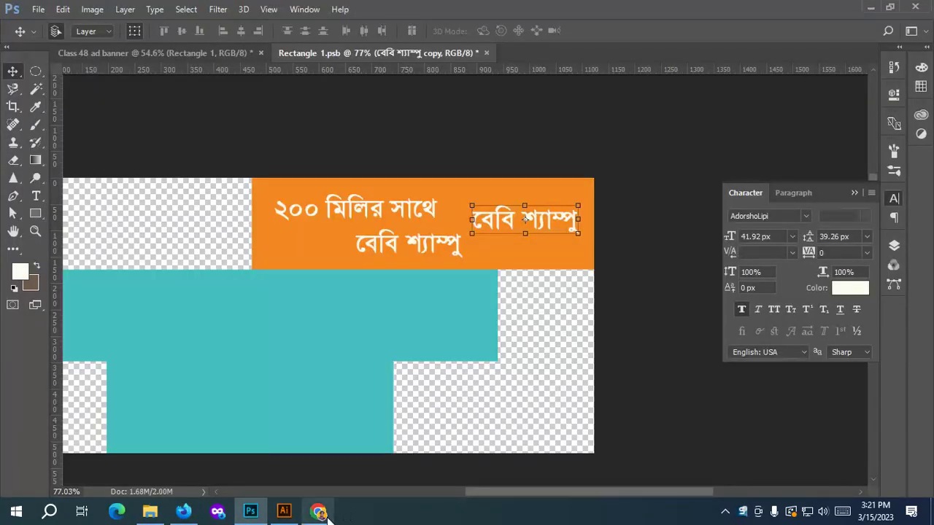
click(318, 511)
drag(347, 205, 359, 209)
key(ctrl+c)
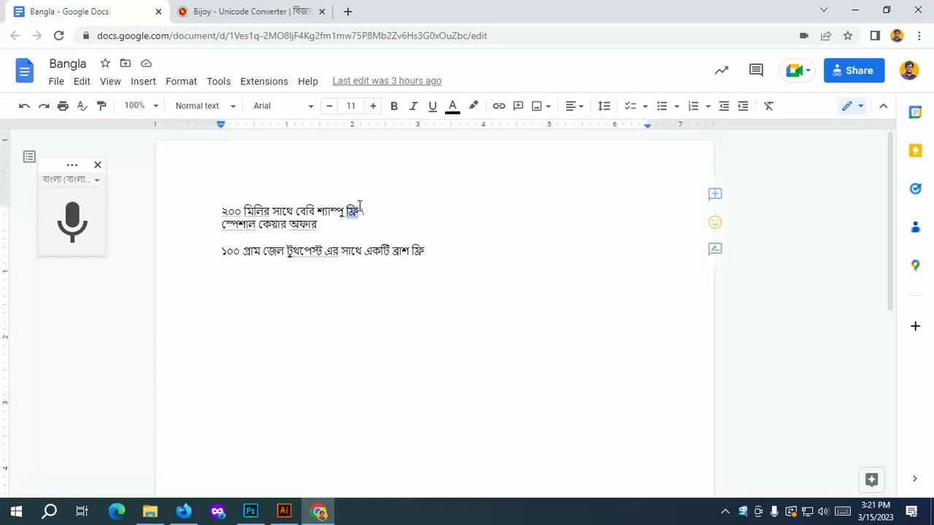
Switch back to Photoshop and replace the right-hand বেবি শ্যাম্পু duplicate with "ফ্রি!".
click(250, 511)
click(35, 196)
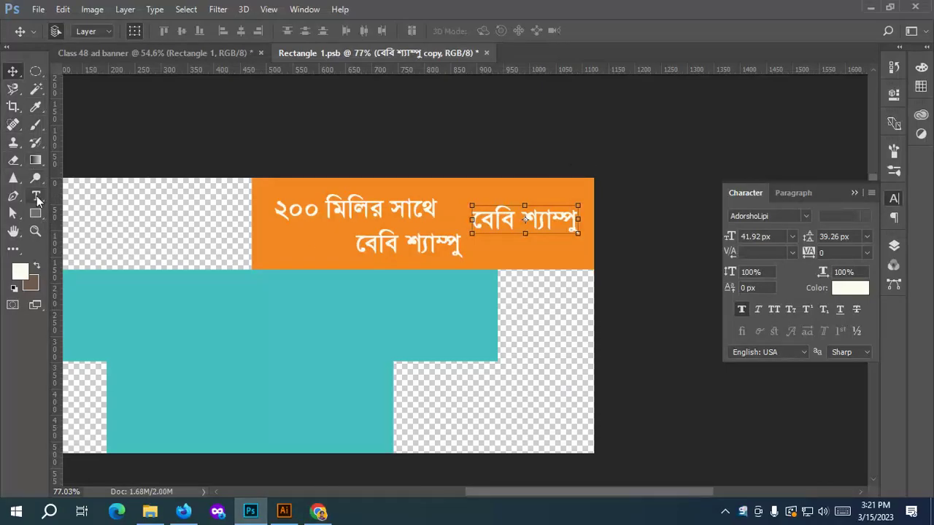
click(515, 219)
key(ctrl+a)
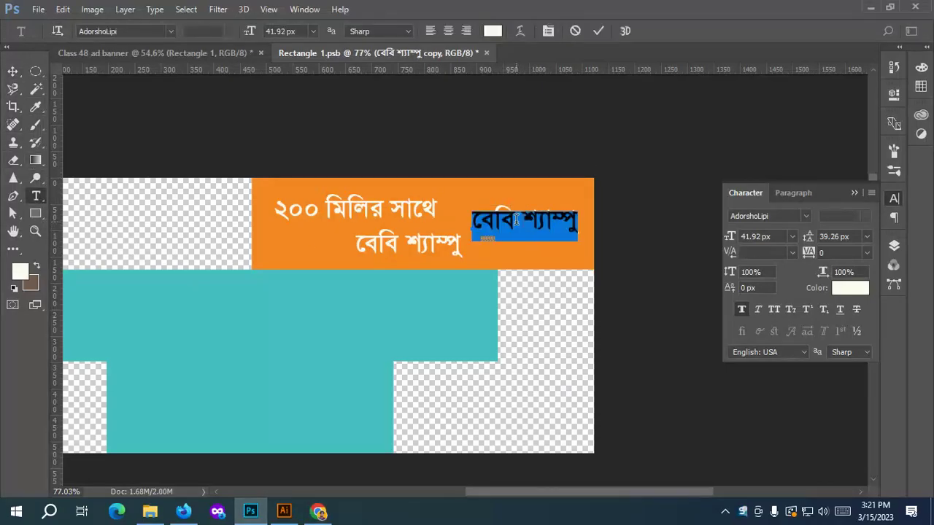
key(ctrl+v)
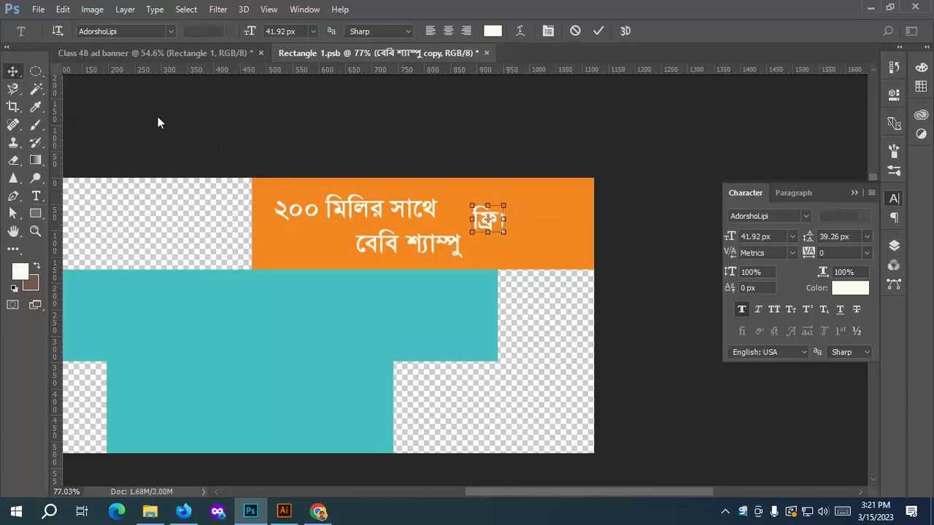
key(ctrl+Return)
Scale the ফ্রি! text to about 228% and place it beside the two text lines in the orange box.
drag(507, 204, 565, 222)
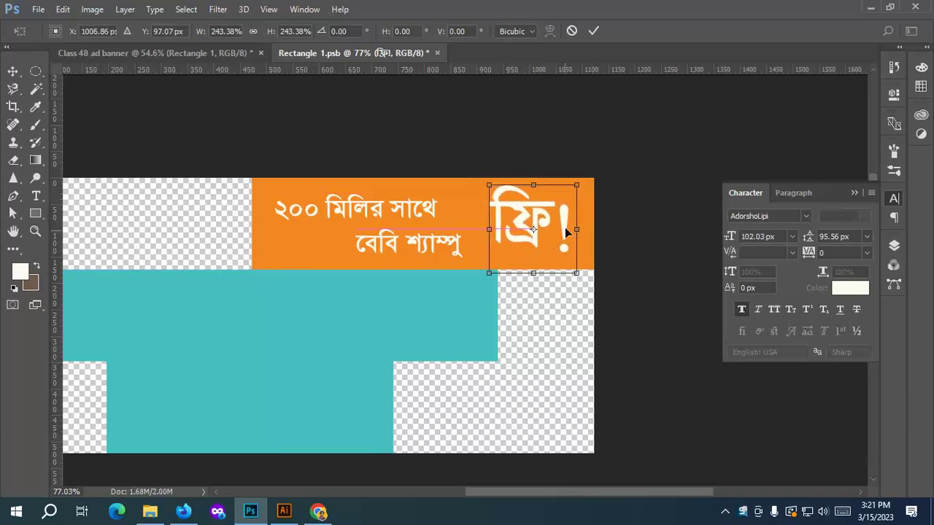
drag(577, 185, 562, 220)
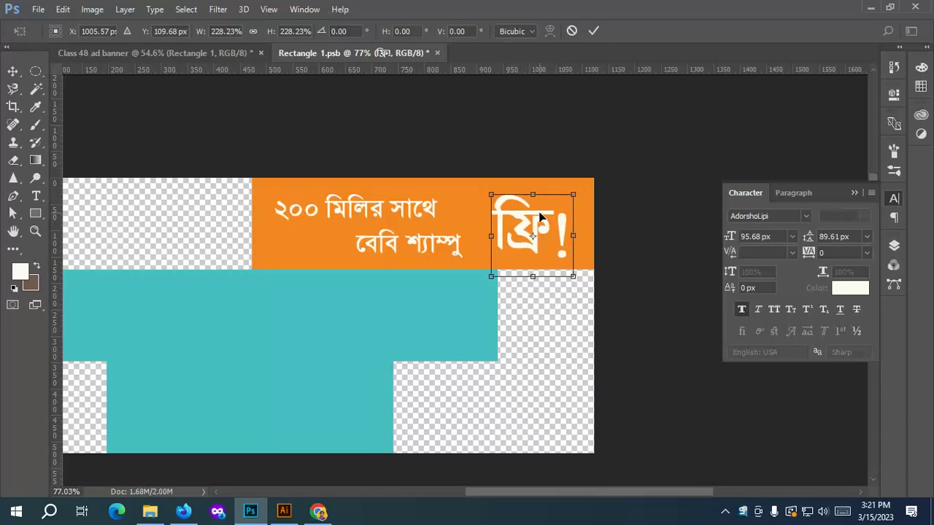
drag(539, 213, 541, 212)
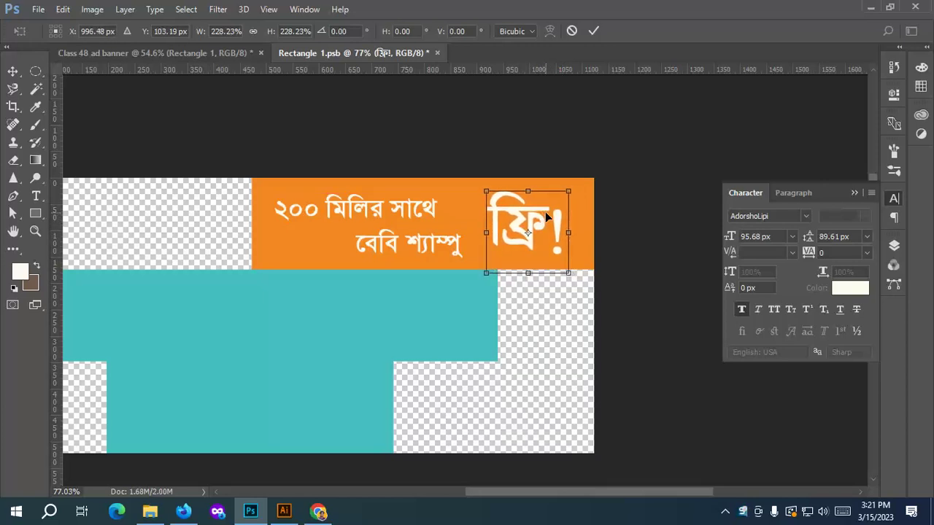
click(591, 31)
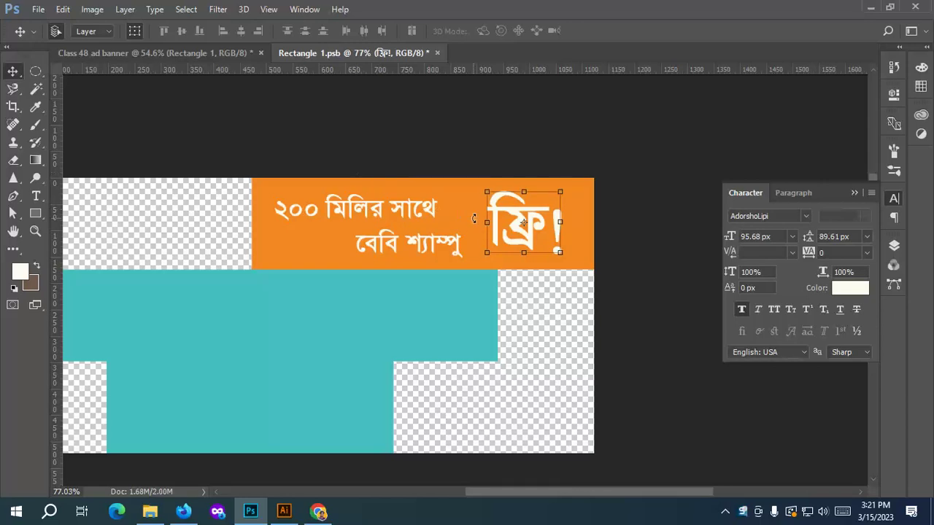
Delete the exclamation mark from the ফ্রি! text.
click(623, 231)
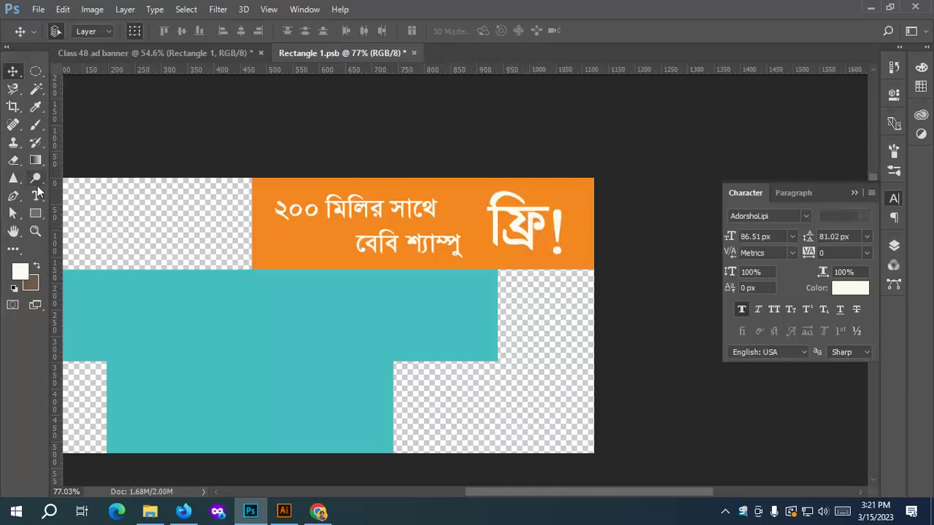
click(37, 194)
drag(549, 222, 570, 223)
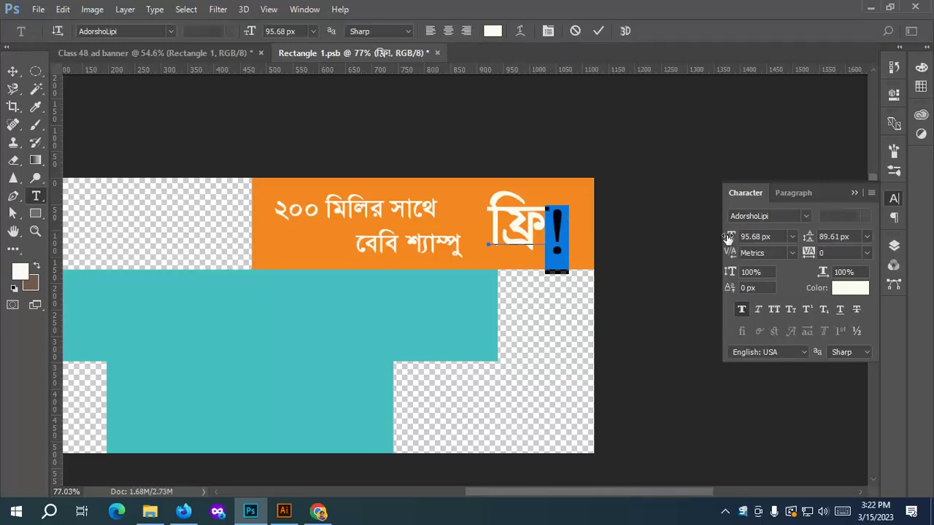
drag(728, 237, 731, 238)
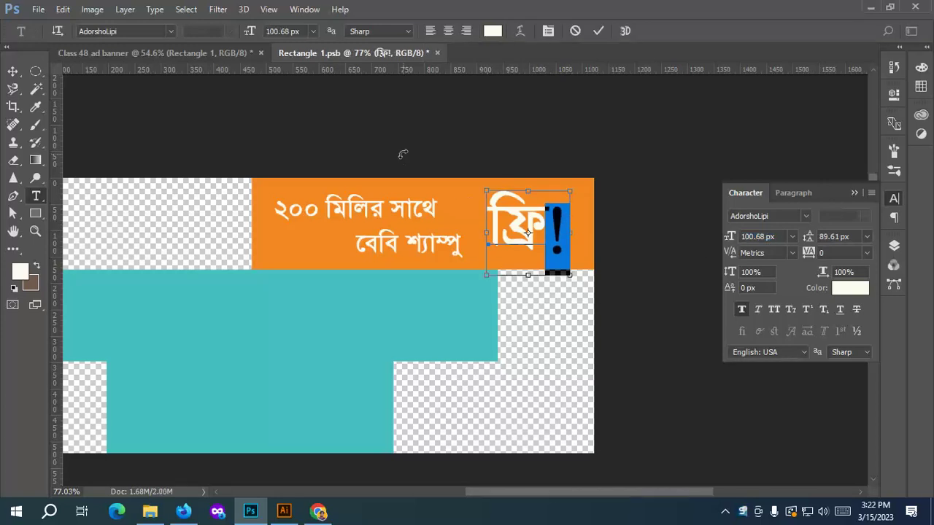
key(BackSpace)
click(12, 71)
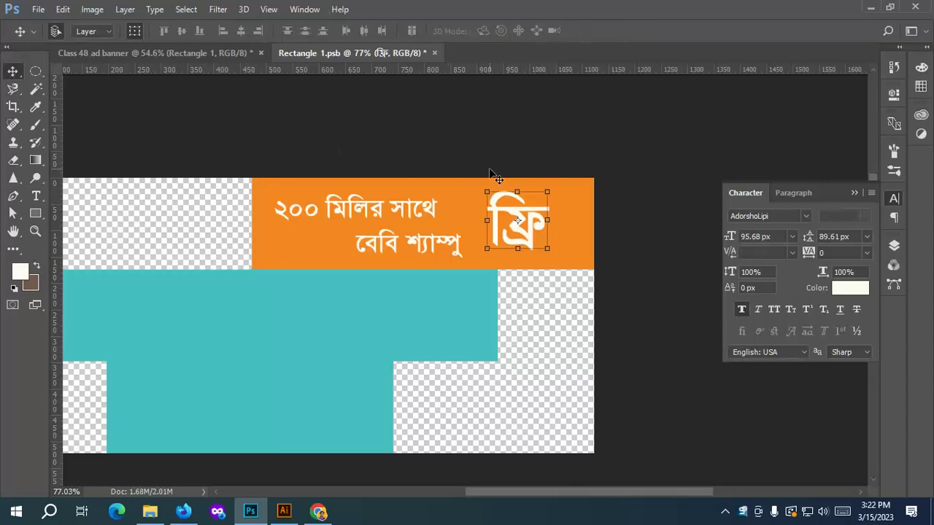
Duplicate the ফ্রি text to its right and replace the duplicate's content with "!".
click(514, 216)
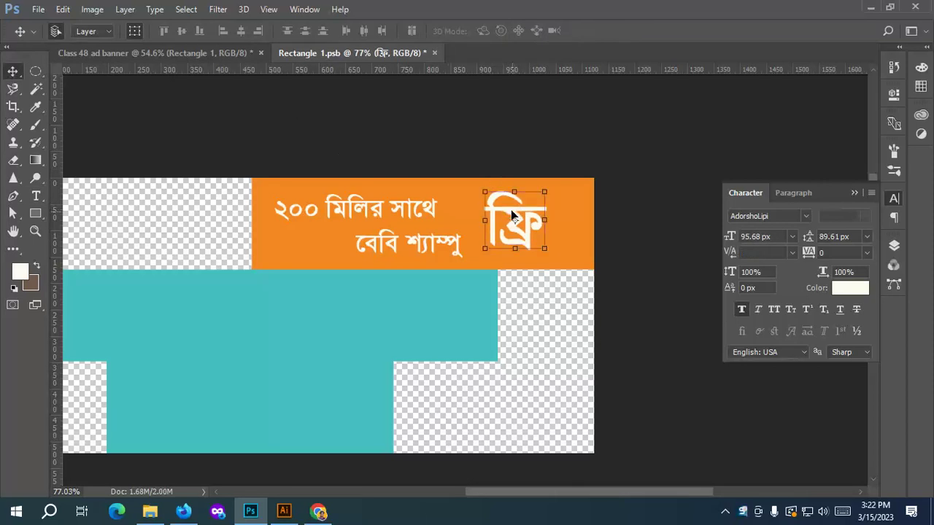
drag(511, 210, 581, 211)
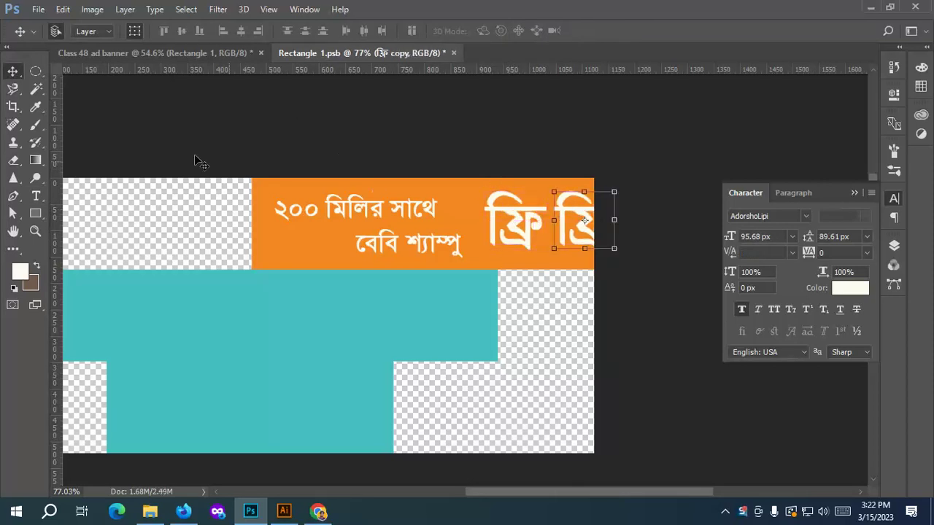
click(36, 196)
click(576, 217)
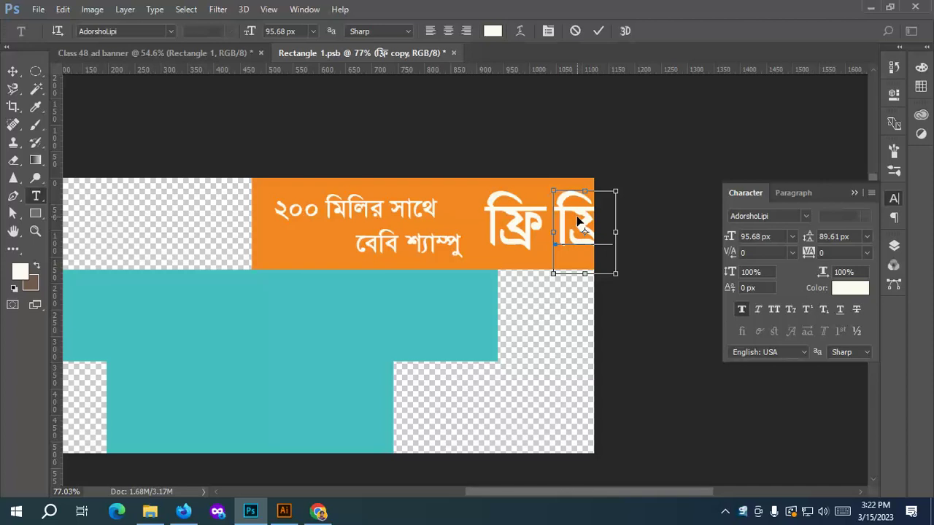
key(ctrl+a)
text(!)
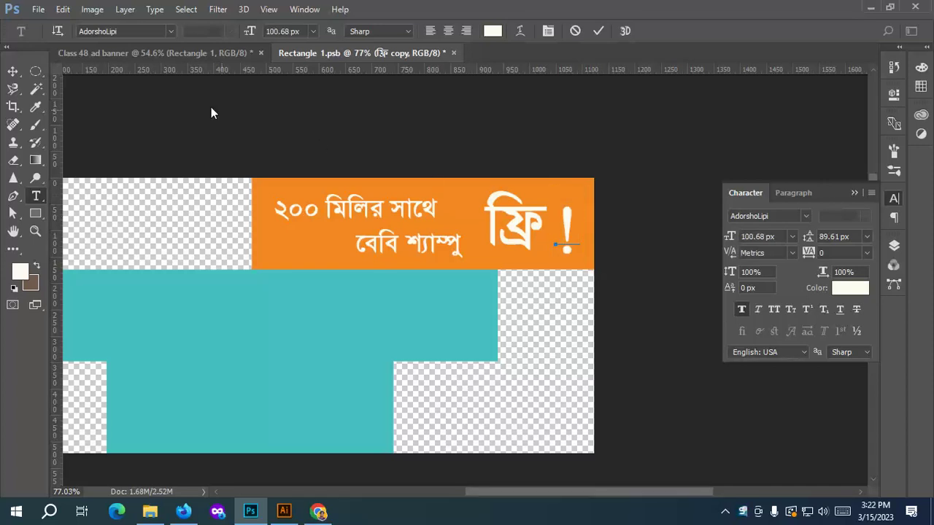
click(12, 71)
Move the separate exclamation mark up and closer to the ফ্রি text, and leave it deselected.
scroll(576, 216, up, 4)
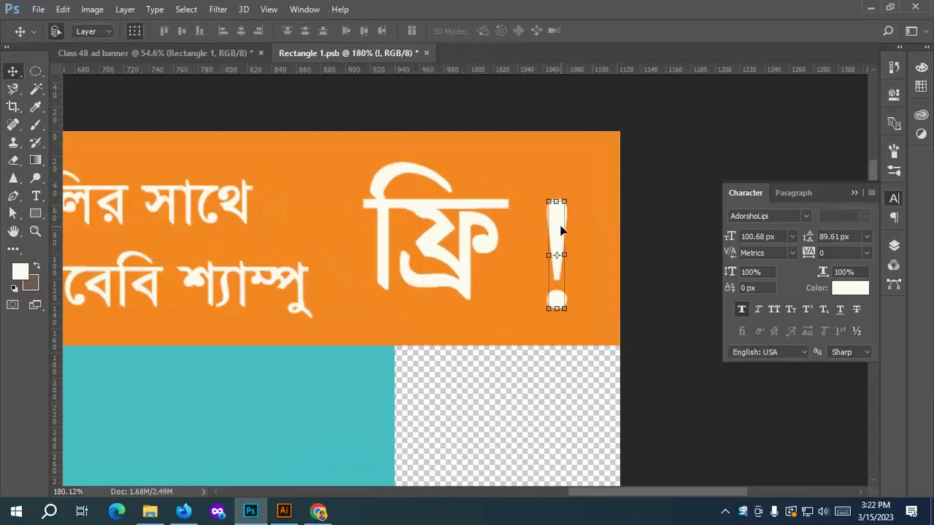
click(553, 227)
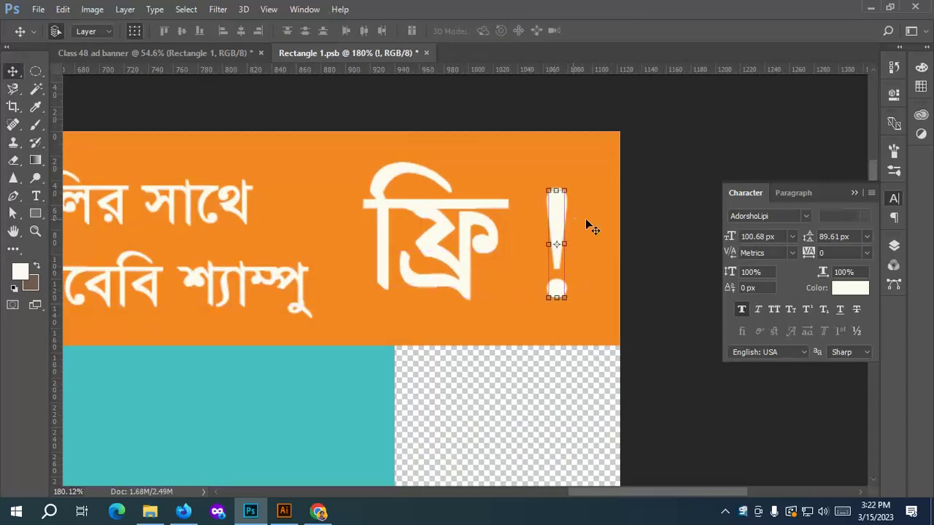
scroll(590, 223, down, 3)
scroll(633, 216, up, 1)
drag(577, 226, 568, 227)
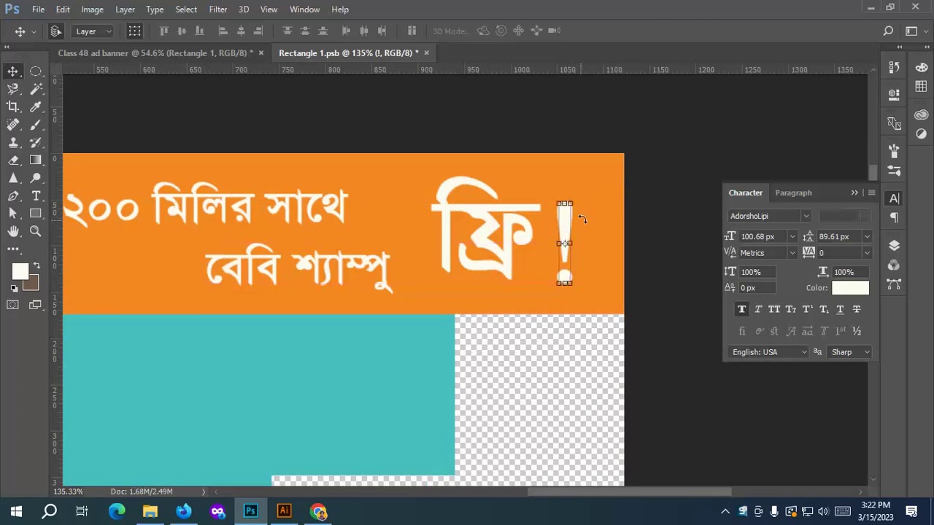
click(678, 216)
Shift the ২০০ মিলির সাথে line slightly left within the orange box.
scroll(650, 218, down, 3)
scroll(607, 241, down, 2)
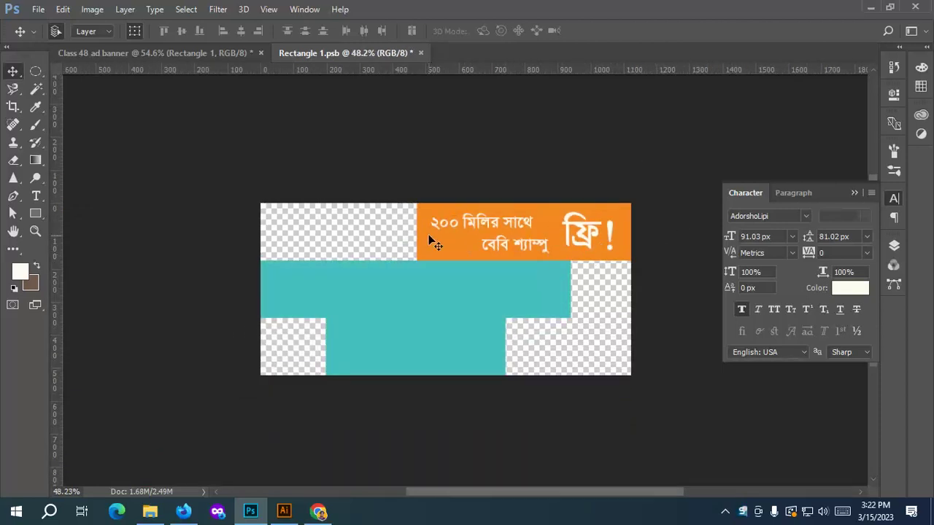
scroll(431, 241, up, 2)
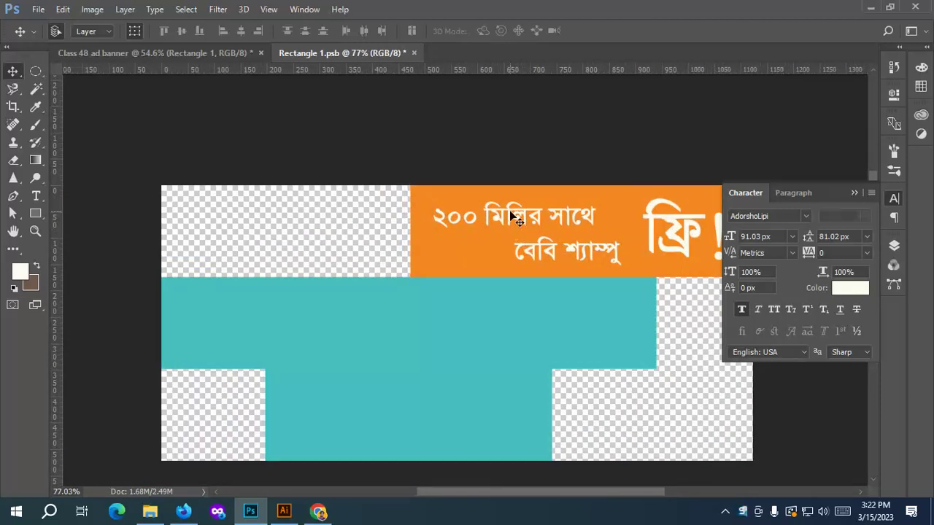
drag(509, 210, 502, 212)
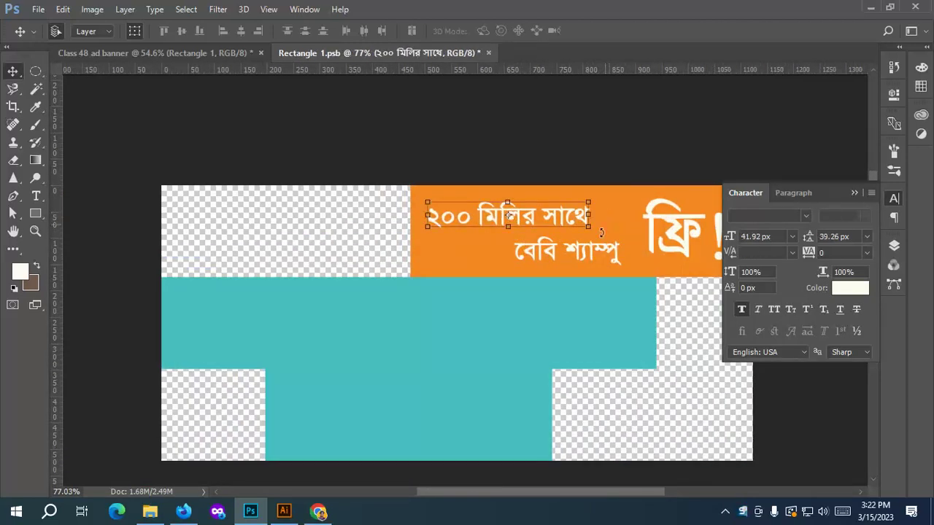
Scale the বেবি শ্যাম্পু text to about 128% under the first line and nudge the ২০০ মিলির সাথে line up slightly.
click(583, 252)
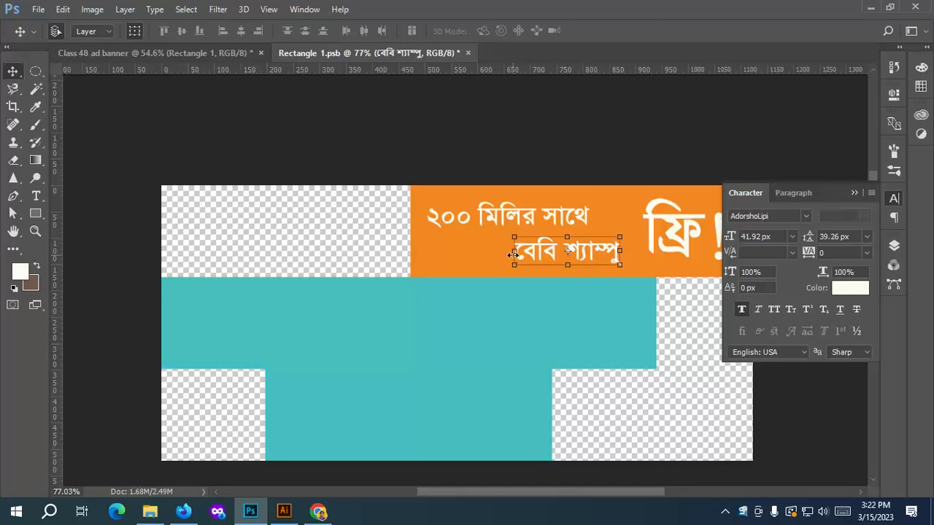
drag(513, 266, 486, 285)
drag(582, 263, 585, 250)
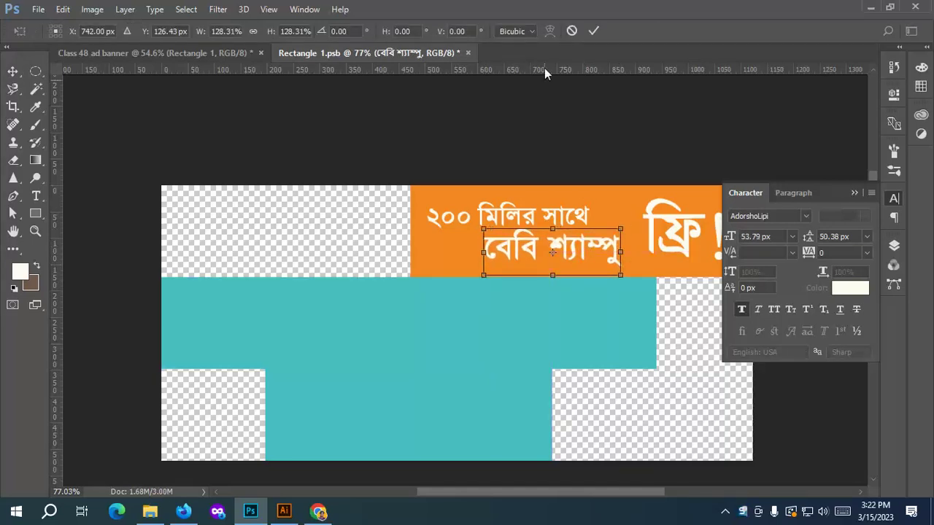
click(594, 31)
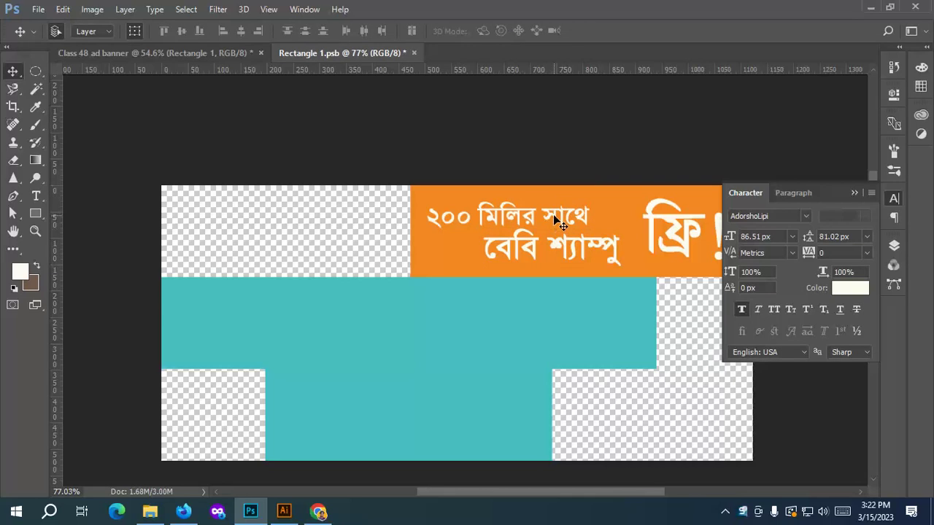
drag(558, 222, 554, 219)
click(602, 246)
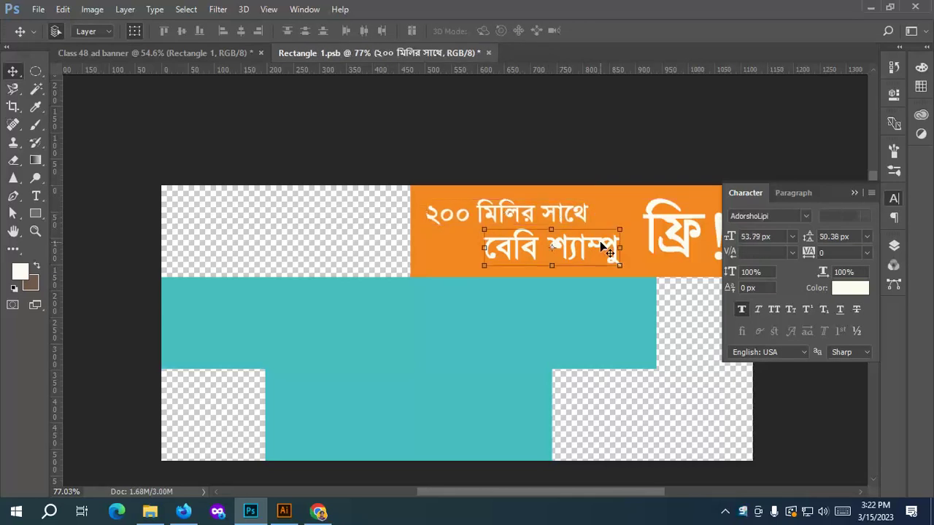
Nudge the বেবি শ্যাম্পু text up slightly within the orange box and leave it deselected.
key(Up)
key(Up)
key(Up)
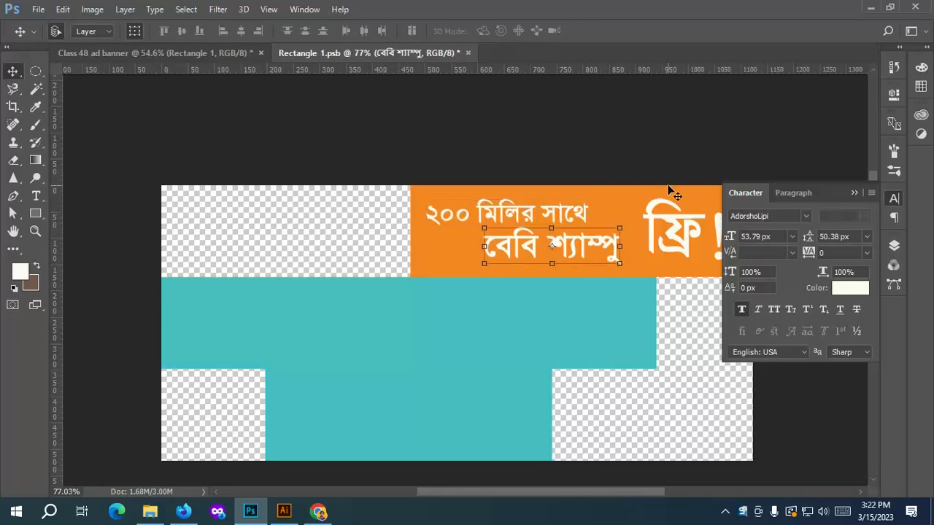
click(553, 167)
Place a duplicate of the ফ্রি text near the left end of the upper teal band.
scroll(553, 167, down, 3)
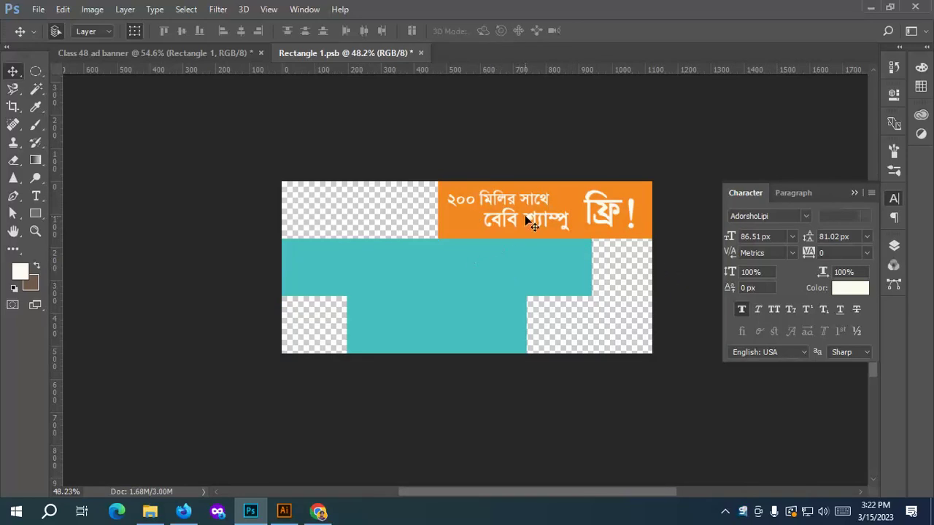
drag(529, 221, 459, 241)
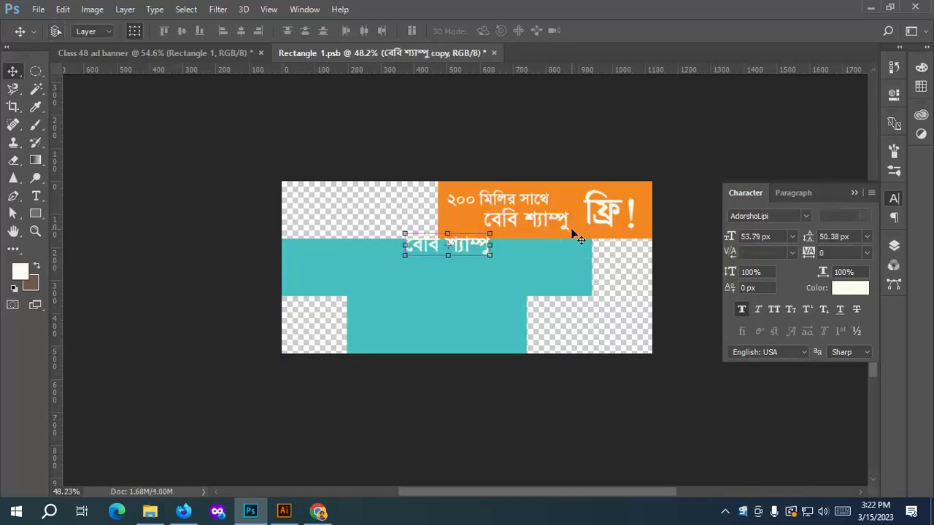
key(ctrl+z)
drag(615, 212, 350, 270)
Switch to the Bangla document in Google Docs and copy the words স্পেশাল কেয়ার.
click(318, 510)
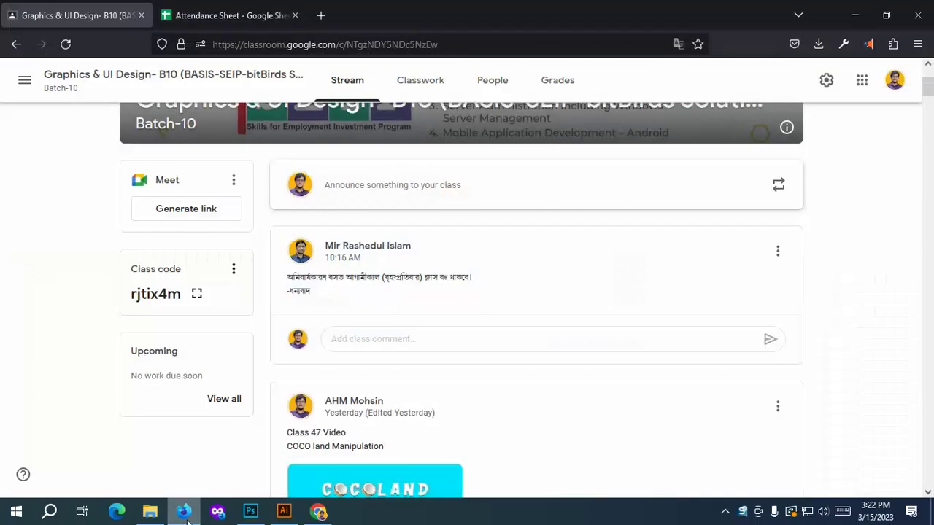
click(325, 452)
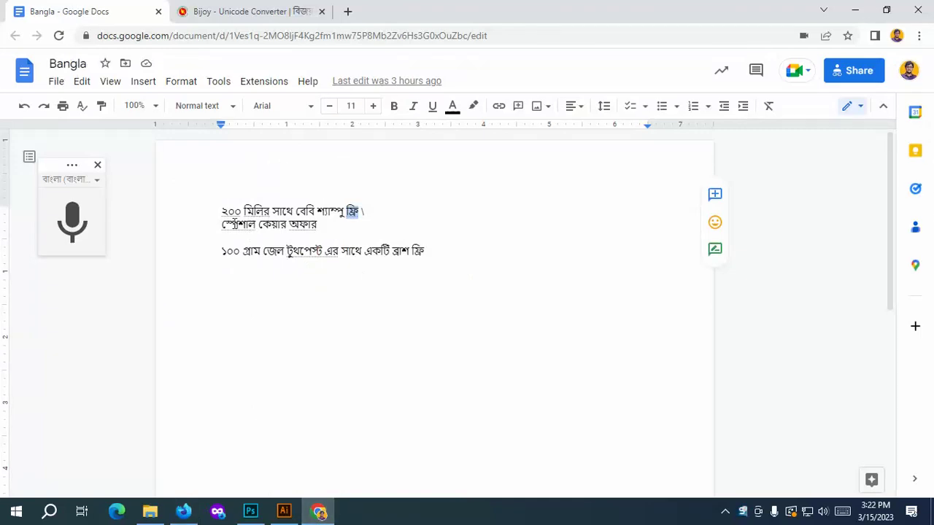
drag(220, 226, 290, 223)
key(ctrl+c)
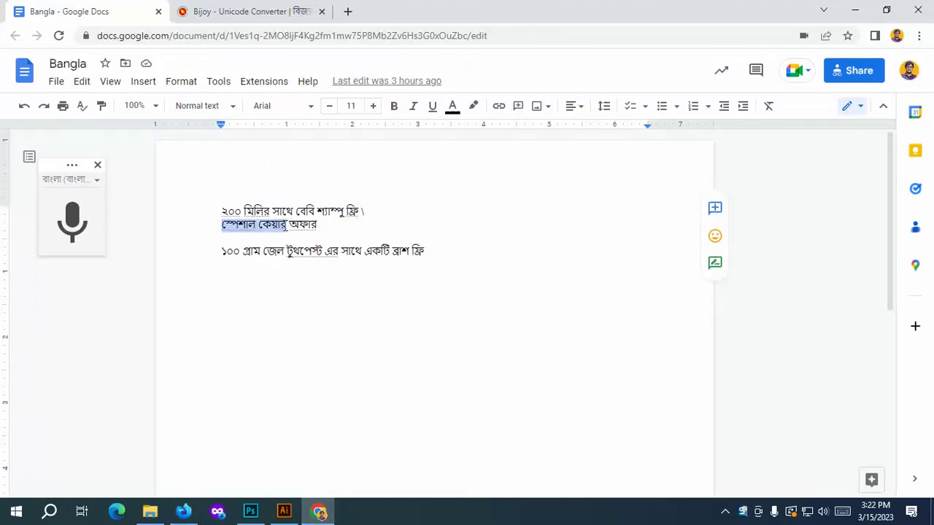
Switch back to Photoshop and replace the content of the ফ্রি duplicate on the teal band with স্পেশাল কেয়ার.
click(251, 517)
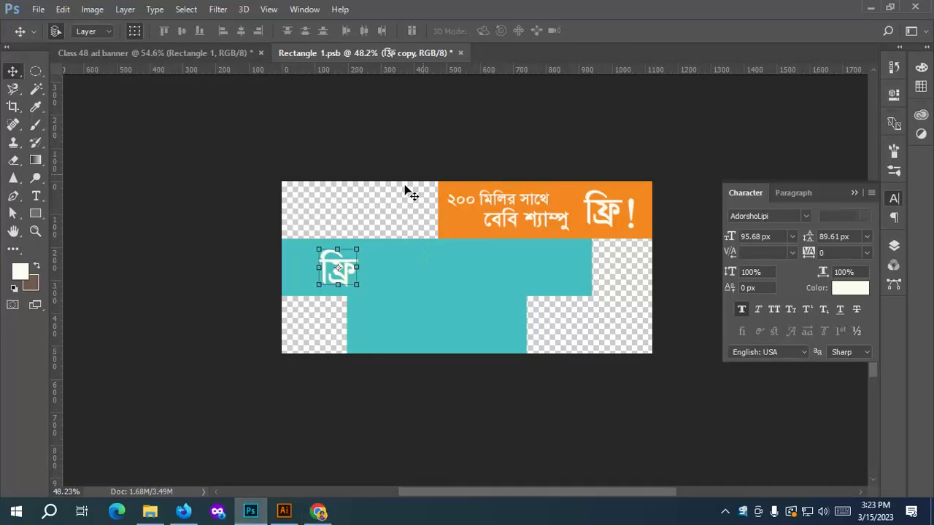
click(36, 195)
click(365, 281)
key(ctrl+a)
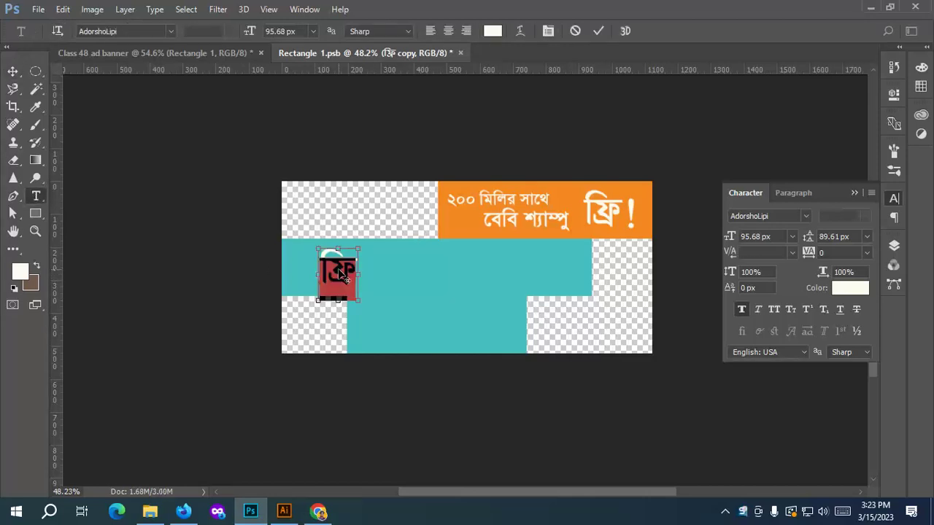
key(ctrl+v)
click(12, 71)
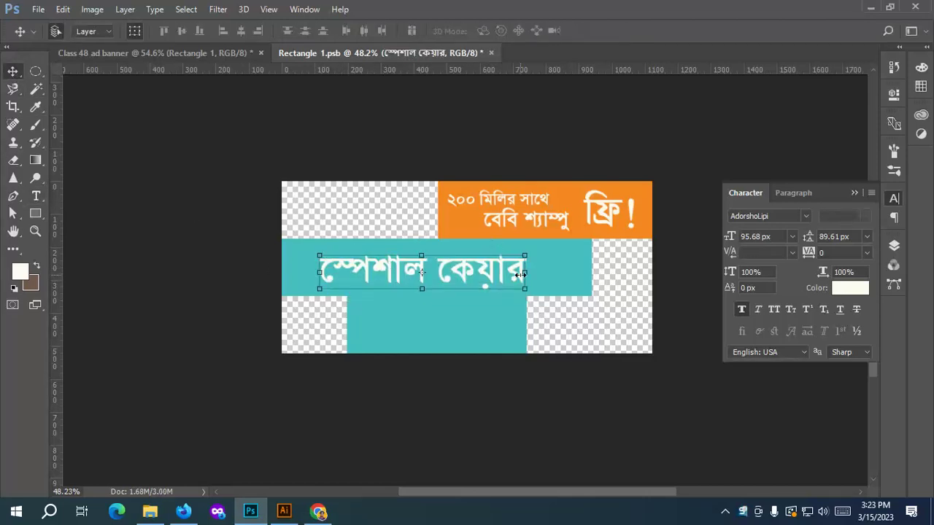
Scale the স্পেশাল কেয়ার text proportionally to about 124% on the upper teal band.
drag(525, 253, 530, 271)
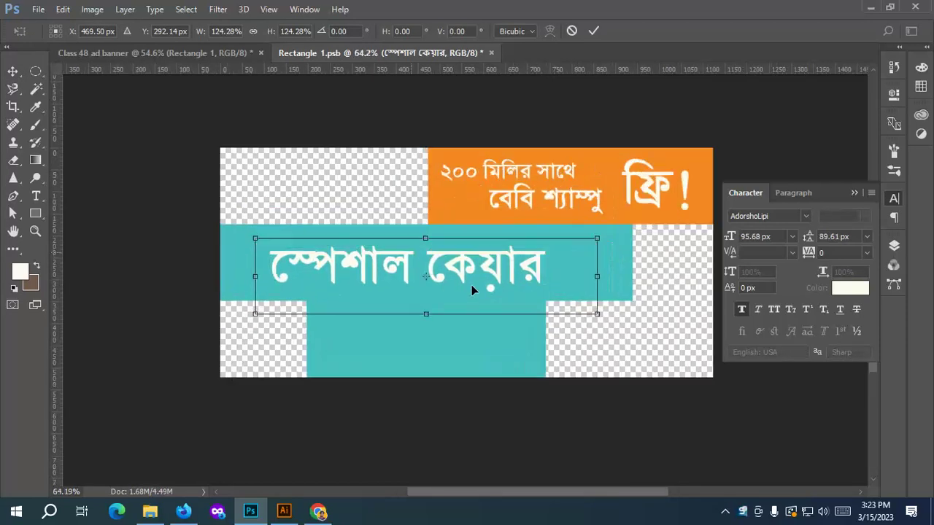
scroll(468, 282, up, 1)
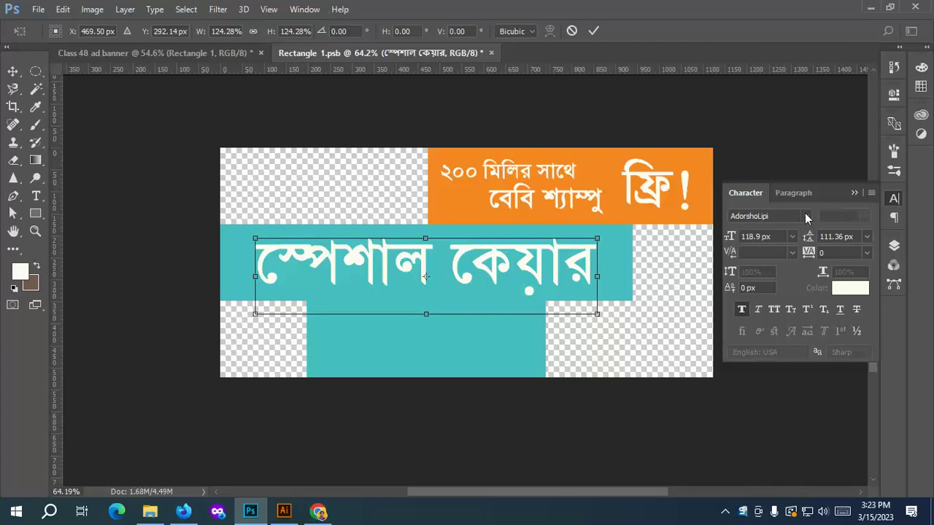
click(593, 31)
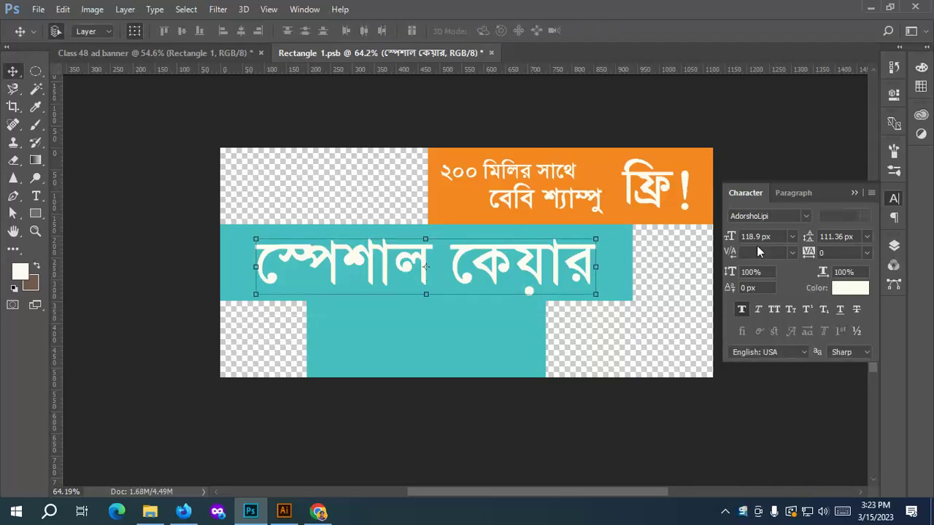
Set the স্পেশাল কেয়ার text's font to Li Alinur Abakas Unicode and scale it to about 108% within the upper teal band.
click(805, 218)
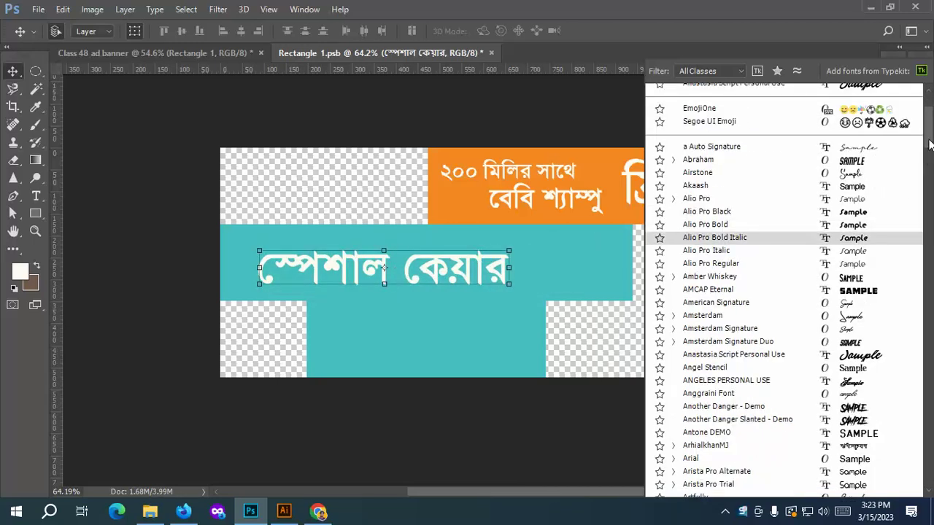
scroll(898, 292, down, 15)
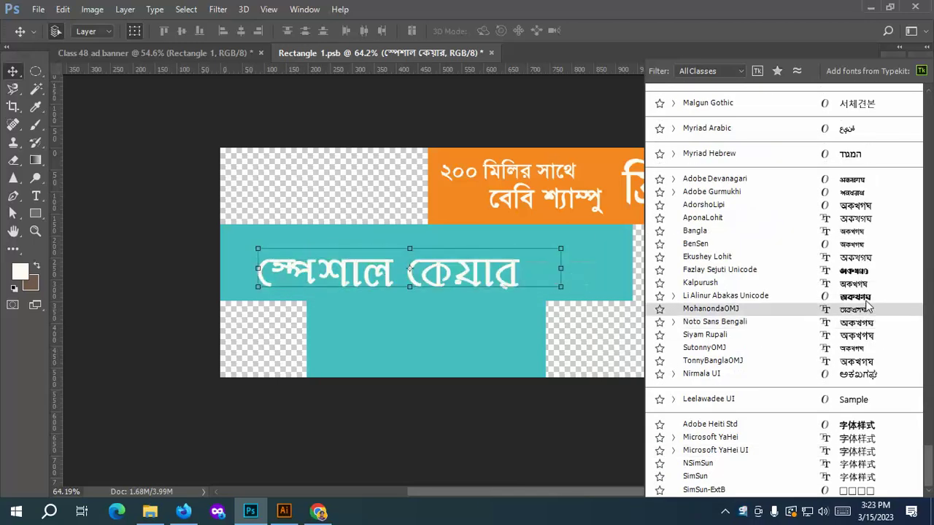
click(847, 295)
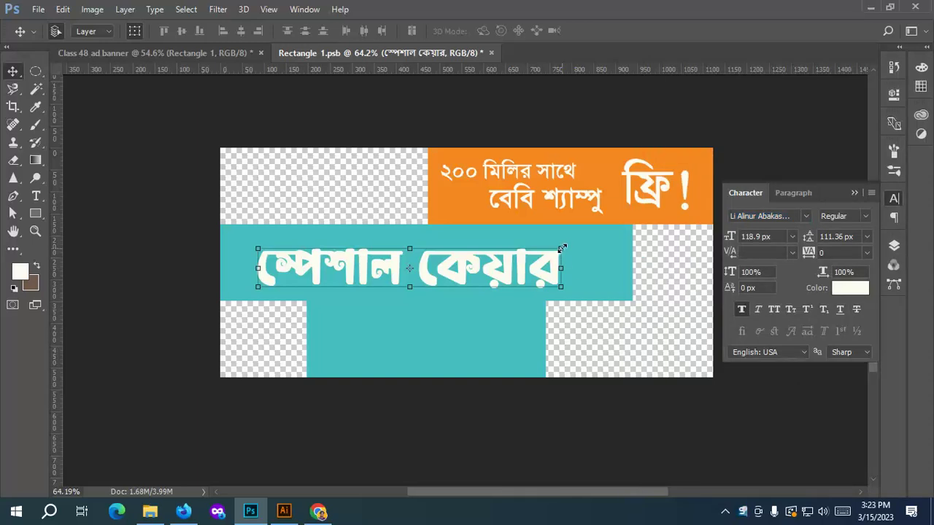
drag(562, 248, 591, 235)
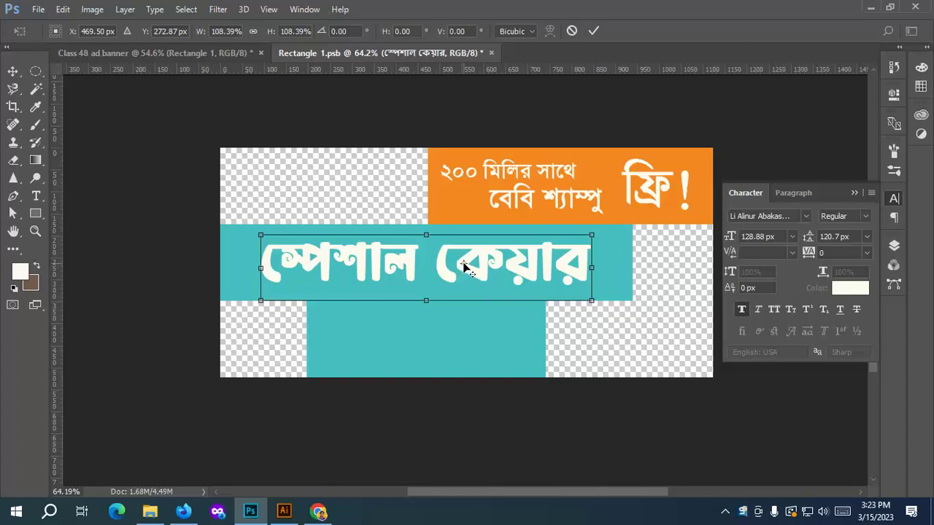
click(593, 31)
Duplicate the স্পেশাল কেয়ার text down onto the lower teal box and copy the word অফার from the Google Docs document.
drag(473, 266, 464, 343)
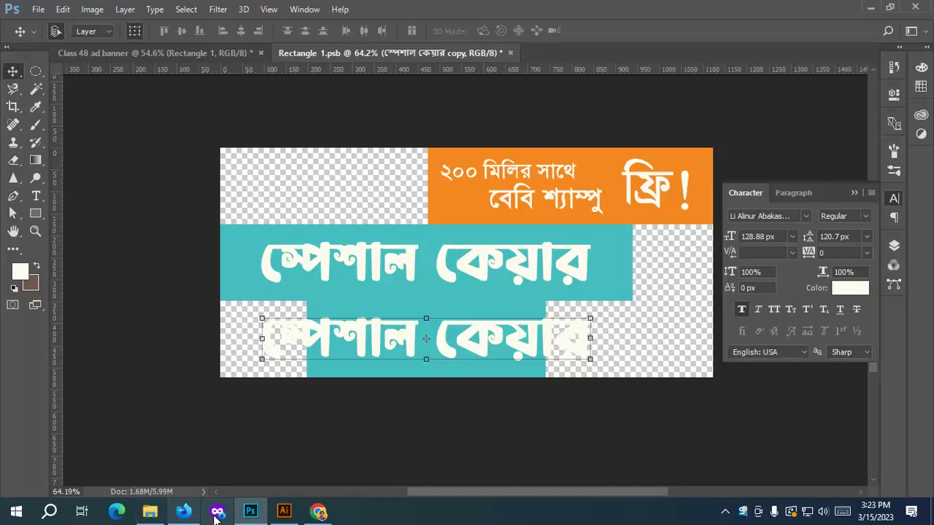
click(318, 512)
drag(290, 224, 321, 224)
key(ctrl+c)
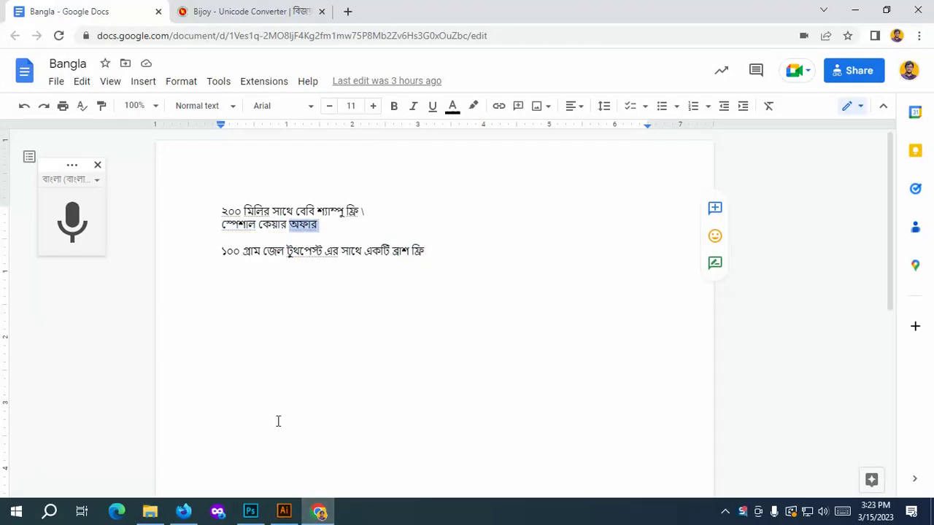
Back in Photoshop, replace the lower duplicate's content with অফার and center it in the lower teal box.
click(250, 512)
click(36, 196)
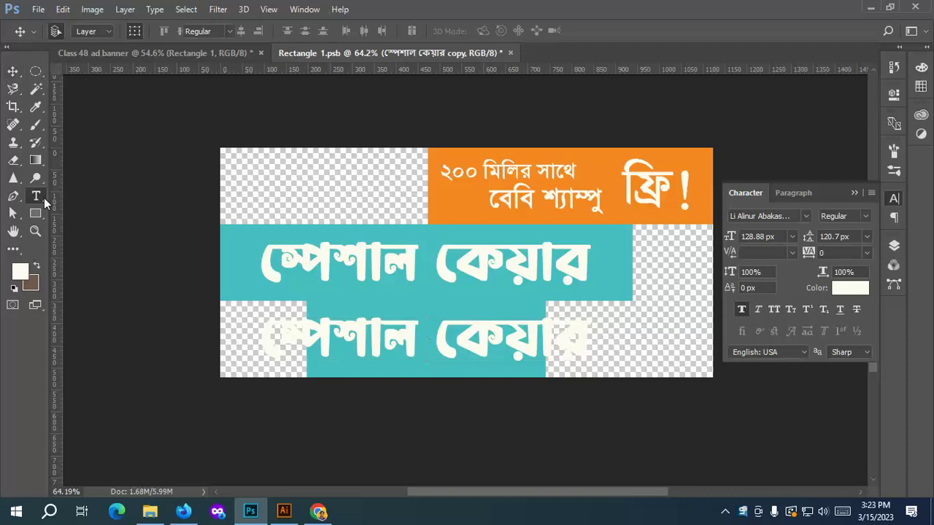
click(367, 334)
key(ctrl+a)
key(ctrl+v)
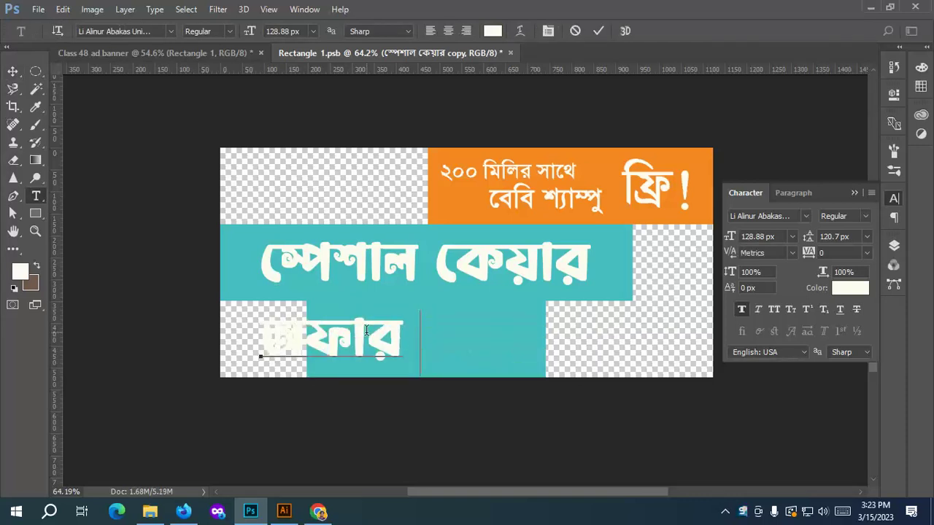
click(13, 71)
drag(343, 338, 440, 344)
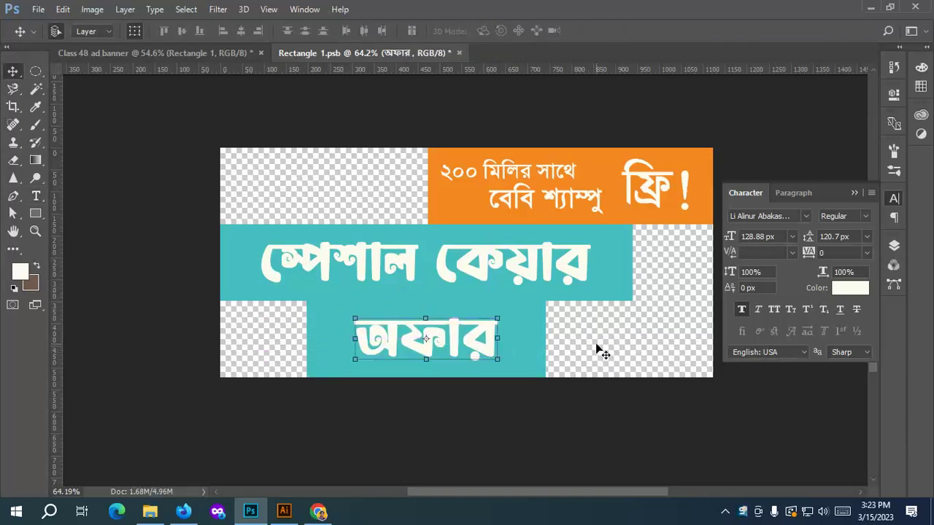
scroll(561, 326, down, 2)
click(513, 285)
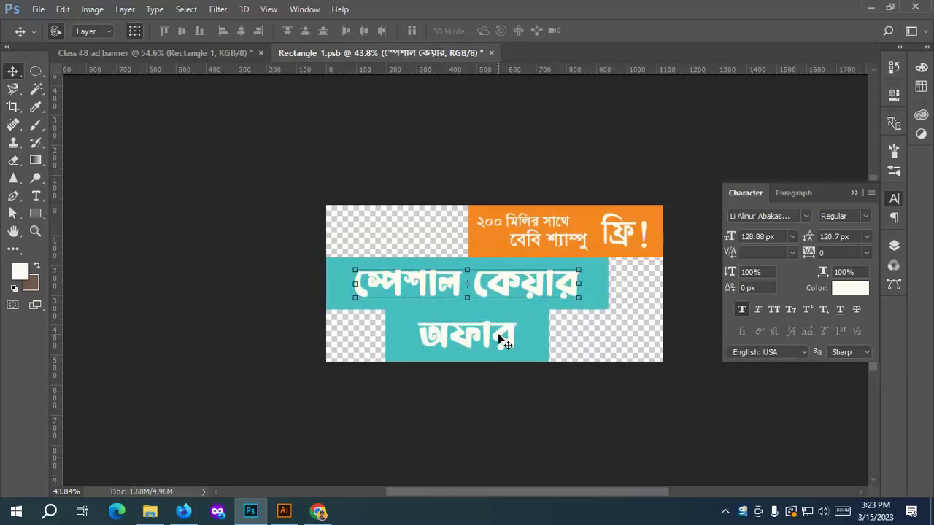
click(284, 513)
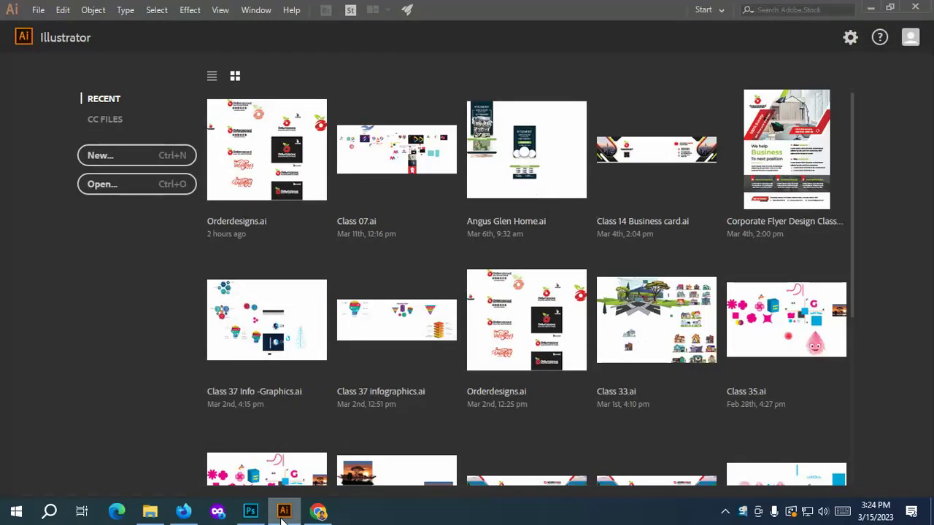
click(284, 513)
click(284, 513)
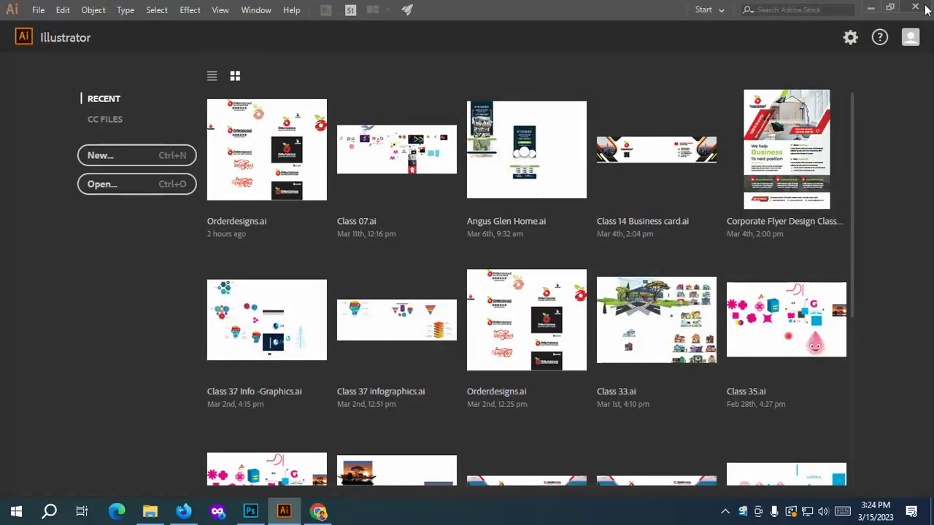
click(250, 513)
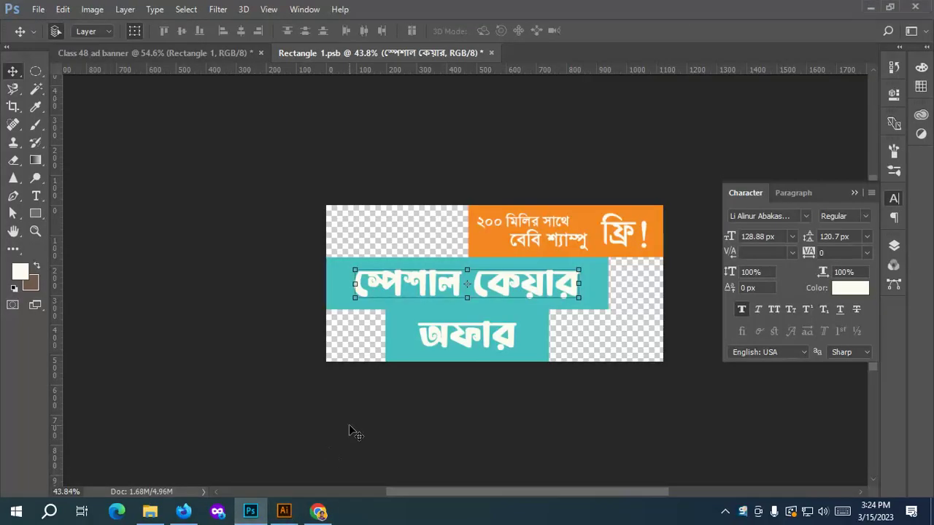
Open the reference ad image 36222b8235a6539093e3e3c53e257935.jpg from the Class 48 folder, examine its offer lettering, and return to Photoshop.
click(150, 513)
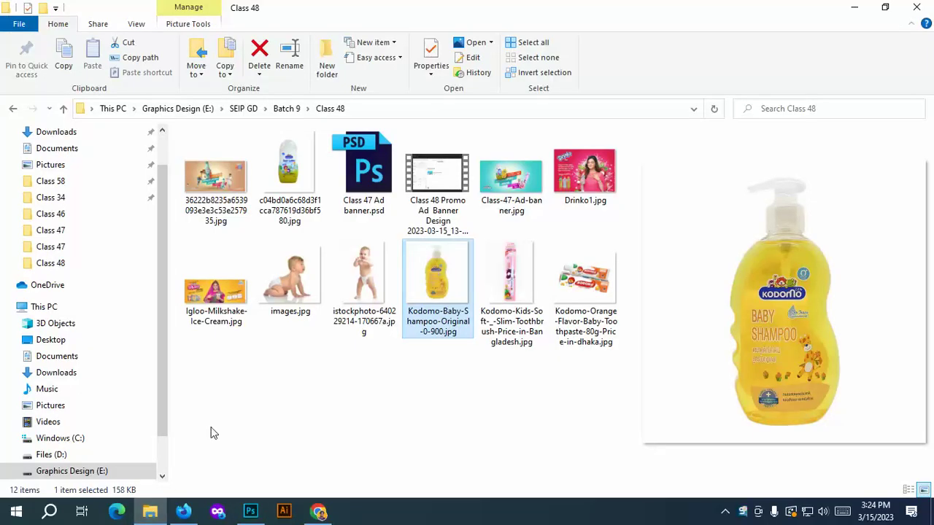
double_click(216, 176)
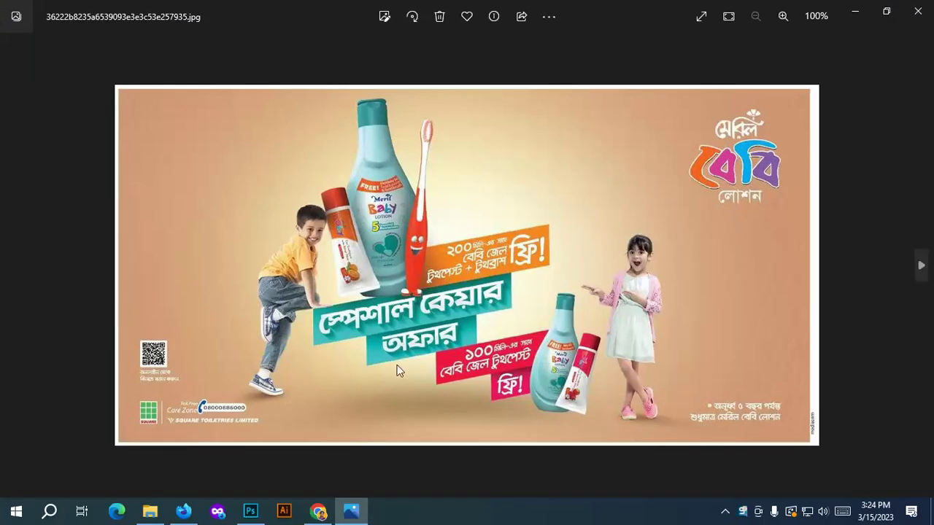
click(251, 513)
Try other Bangla fonts on the স্পেশাল কেয়ার text and choose Li Alinur Abakas Unicode again.
scroll(490, 343, up, 2)
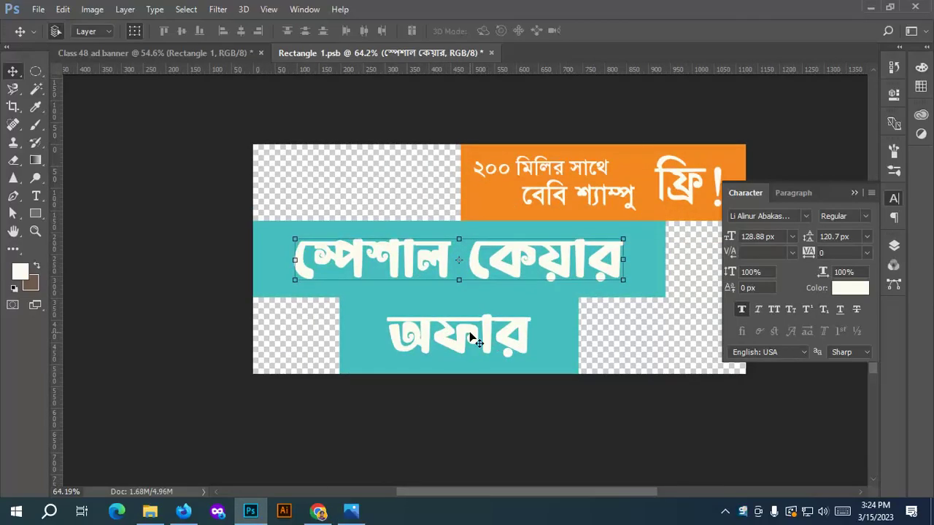
click(470, 332)
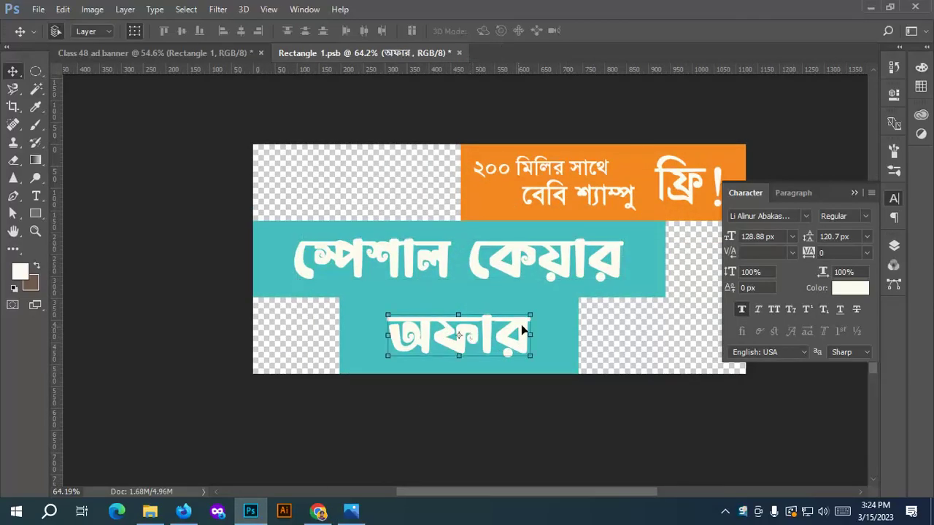
click(529, 267)
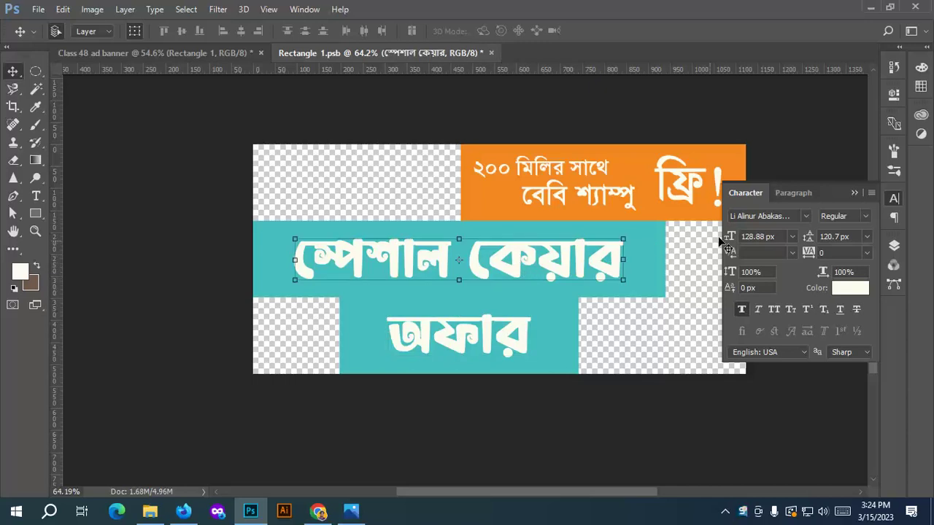
click(806, 217)
scroll(887, 343, down, 2)
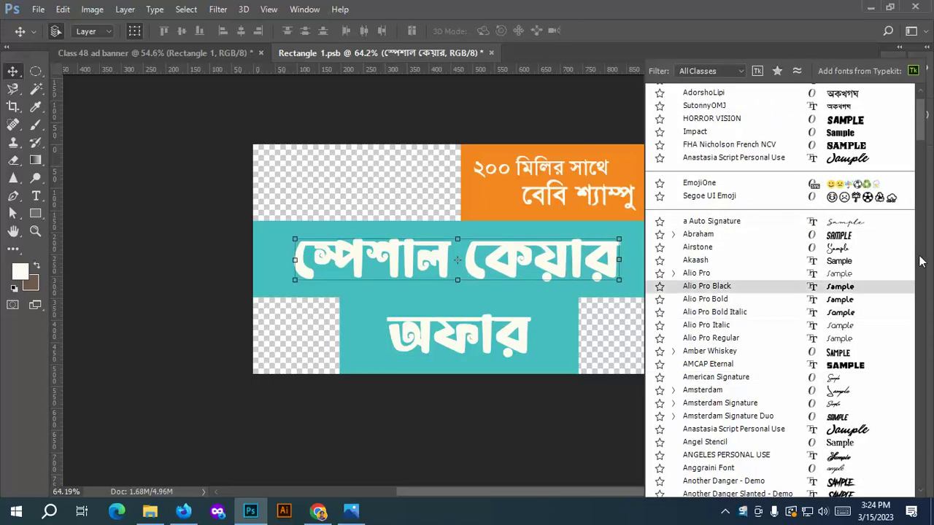
drag(923, 138, 928, 452)
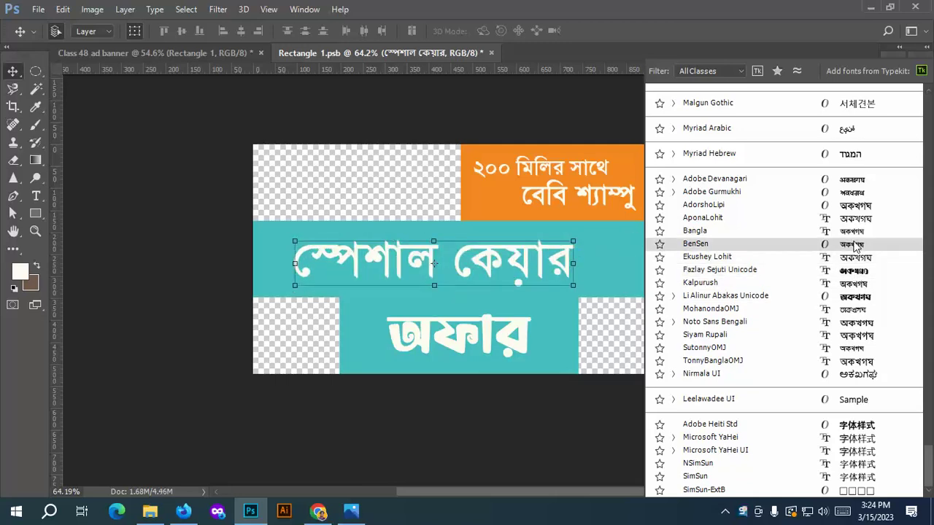
click(853, 295)
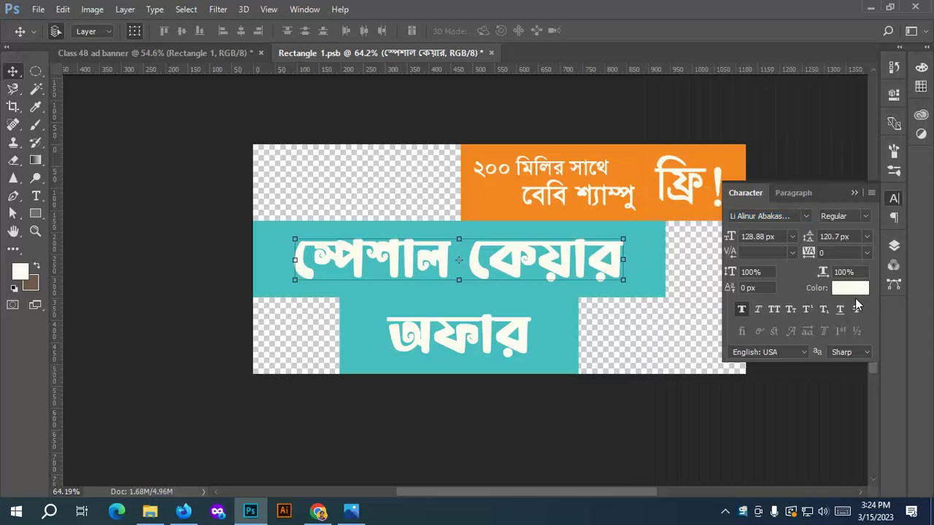
Scale the অফার text to about 110%, reposition it within the lower teal box, and deselect it.
click(475, 332)
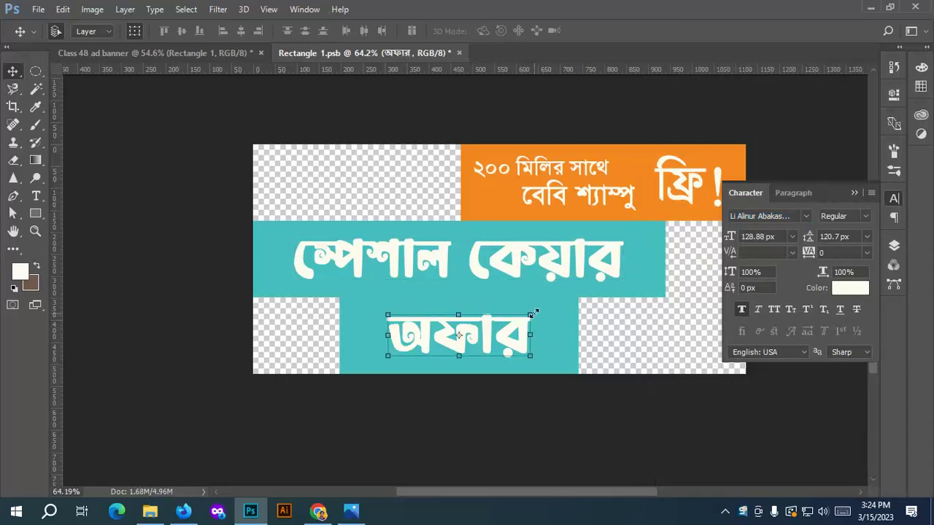
key(ctrl+t)
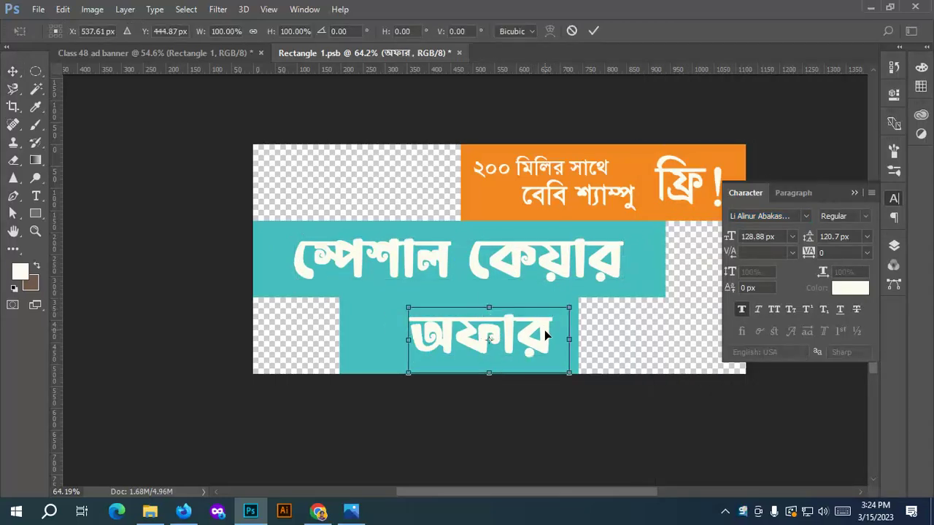
drag(548, 375, 555, 380)
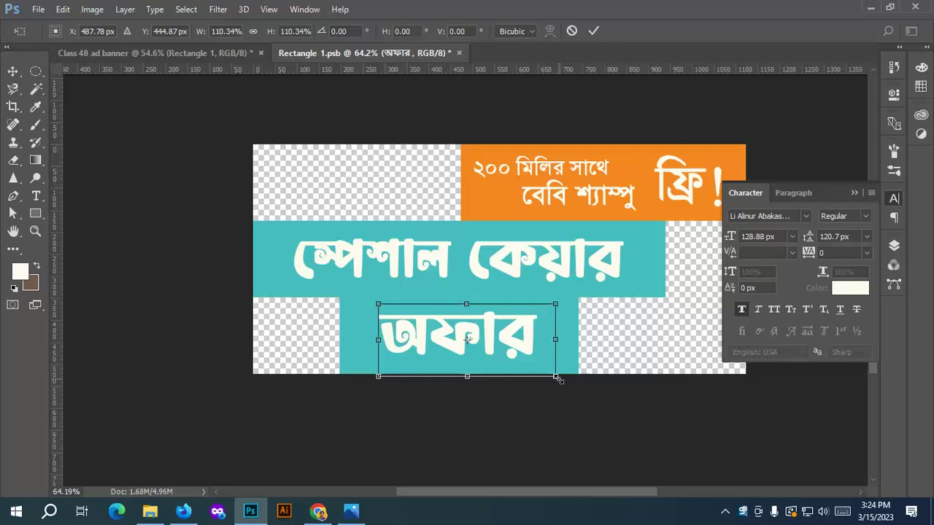
drag(516, 329, 514, 329)
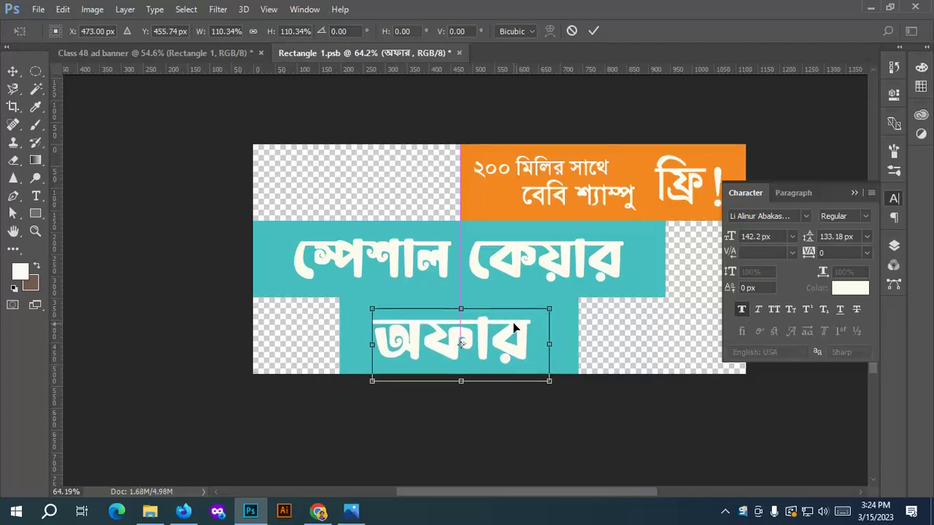
key(Up)
key(Up)
key(Up)
key(Up)
key(Up)
key(Up)
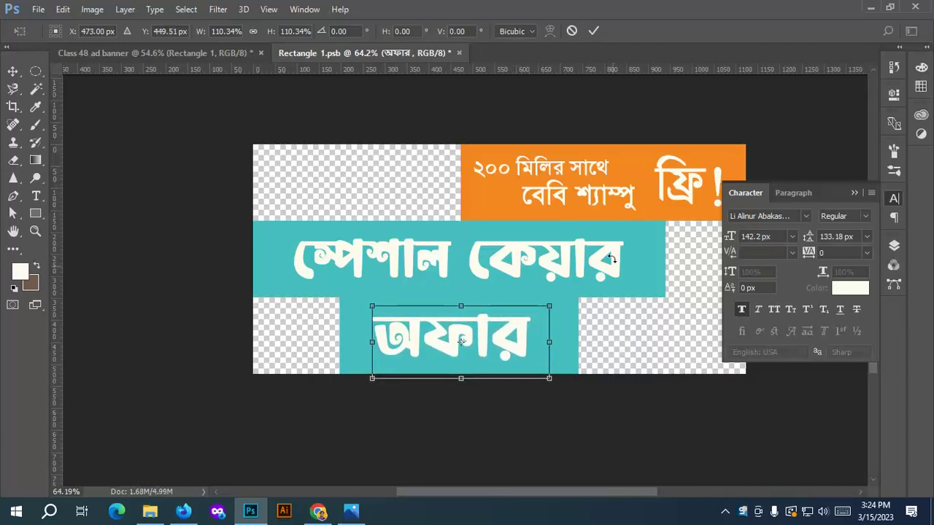
click(593, 31)
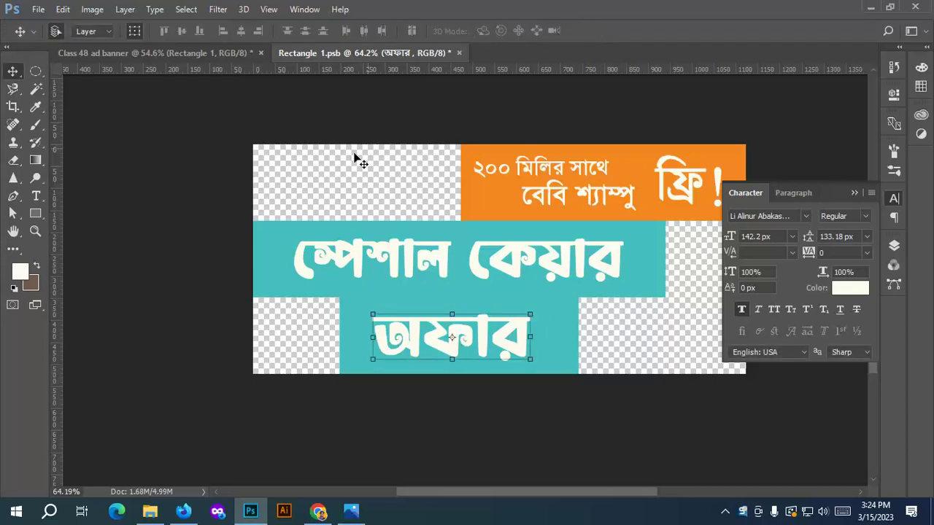
click(377, 188)
Compare the whole banner artwork with the reference ad image 36222b8235a6539093e3e3c53e257935.jpg and return to Photoshop.
scroll(324, 256, down, 2)
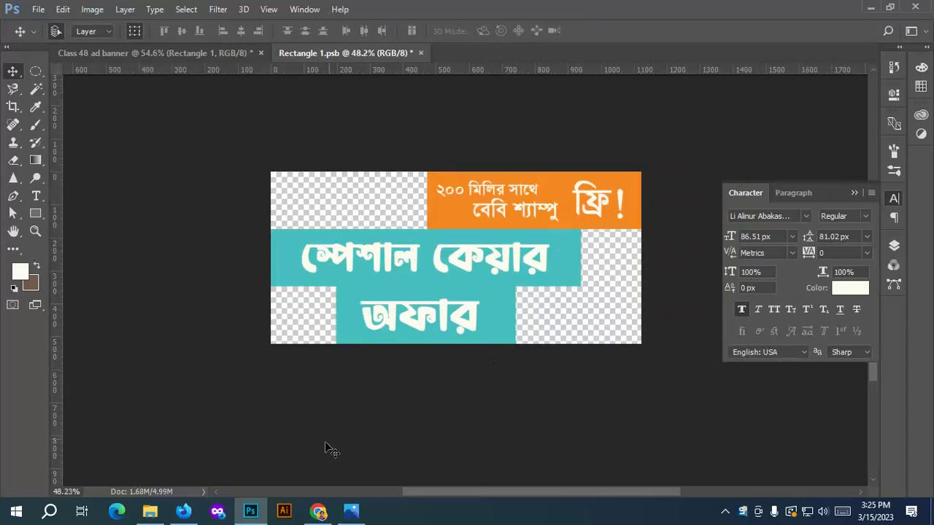
click(351, 514)
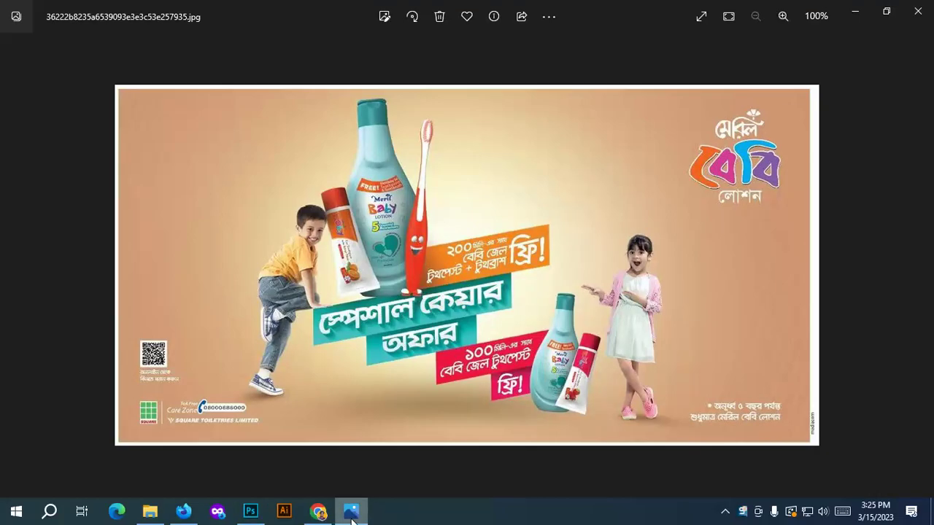
click(351, 514)
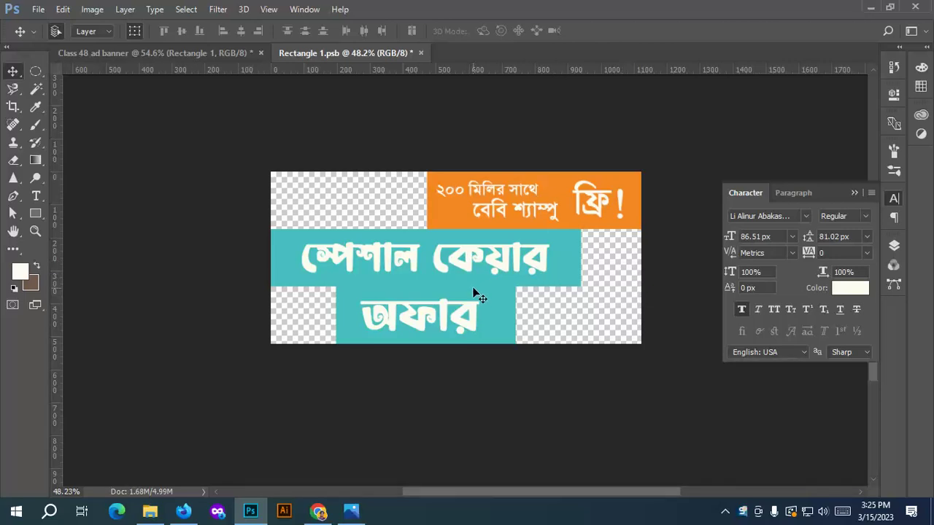
Show the layer list, toggle the orange Rectangle 1 layer's visibility off and on, and select that layer.
click(894, 246)
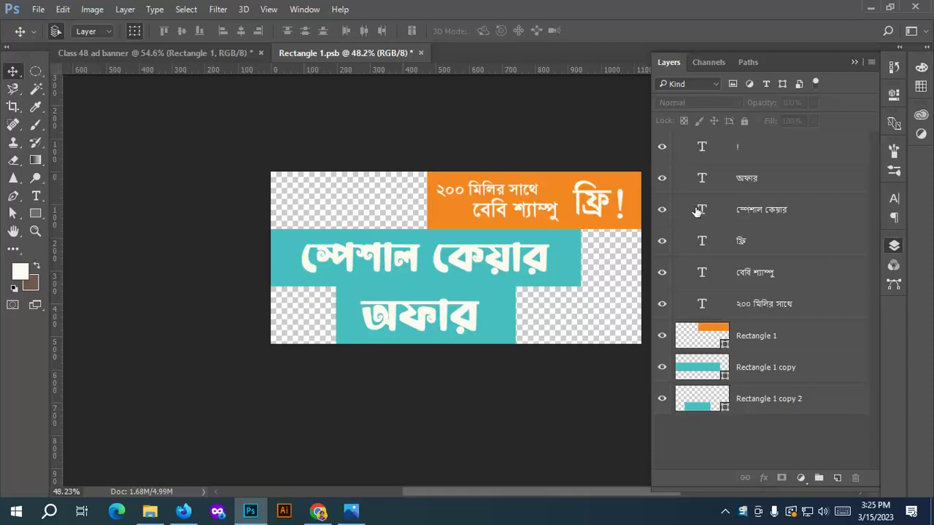
click(662, 336)
click(662, 336)
click(773, 334)
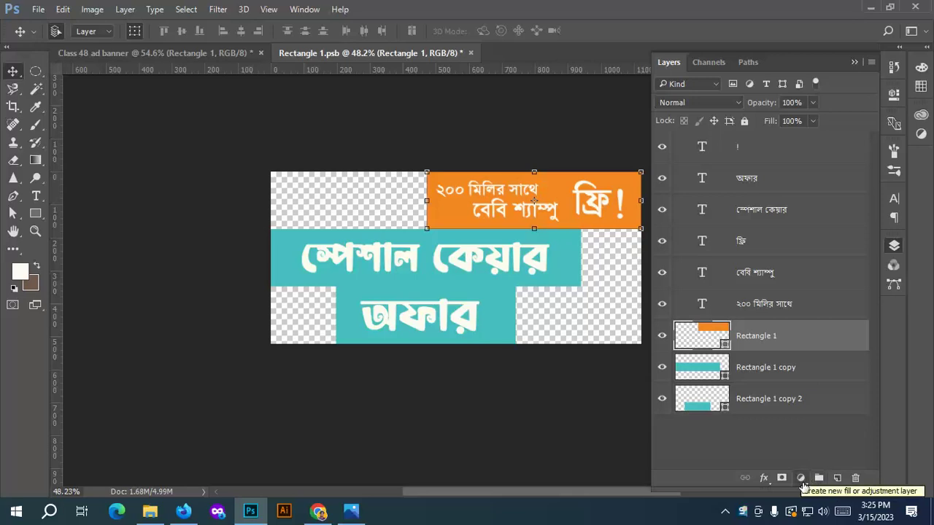
Examine the layer effects and the fill and adjustment layer types available for the orange Rectangle 1 layer, without applying any.
click(764, 479)
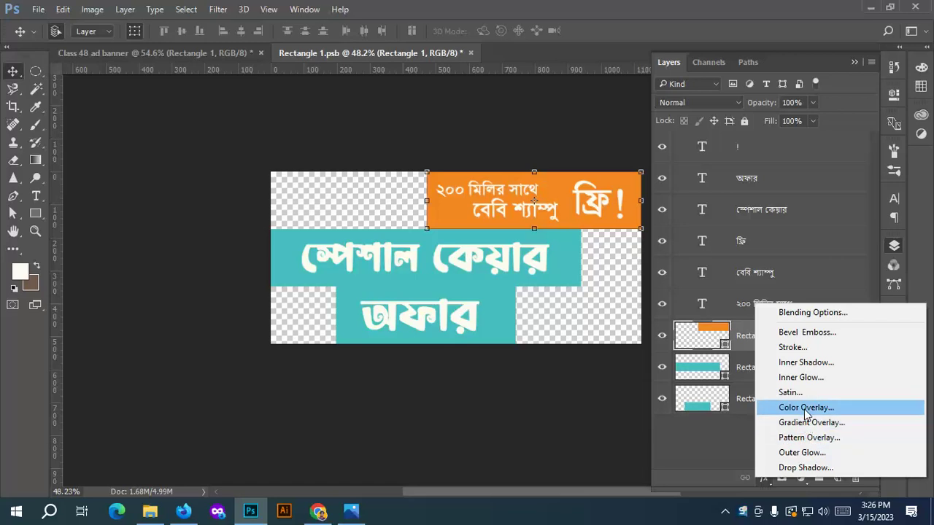
click(727, 448)
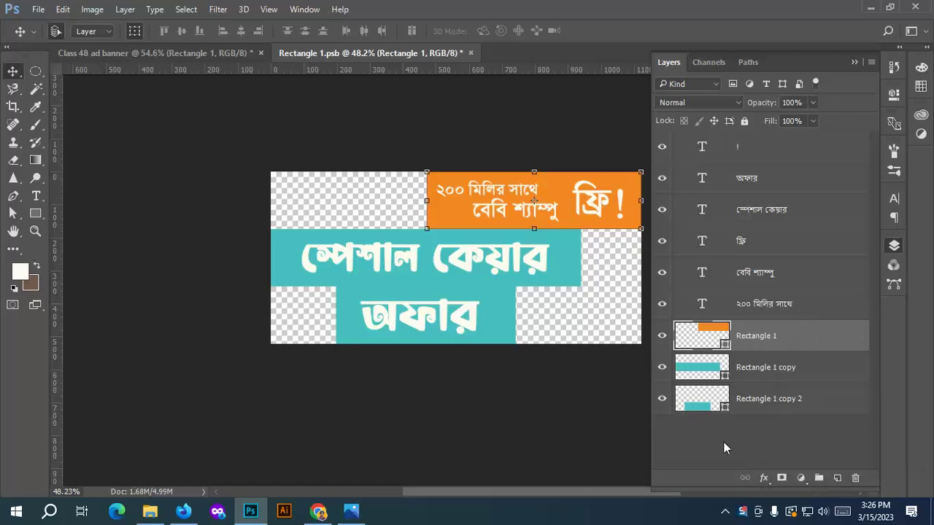
click(802, 479)
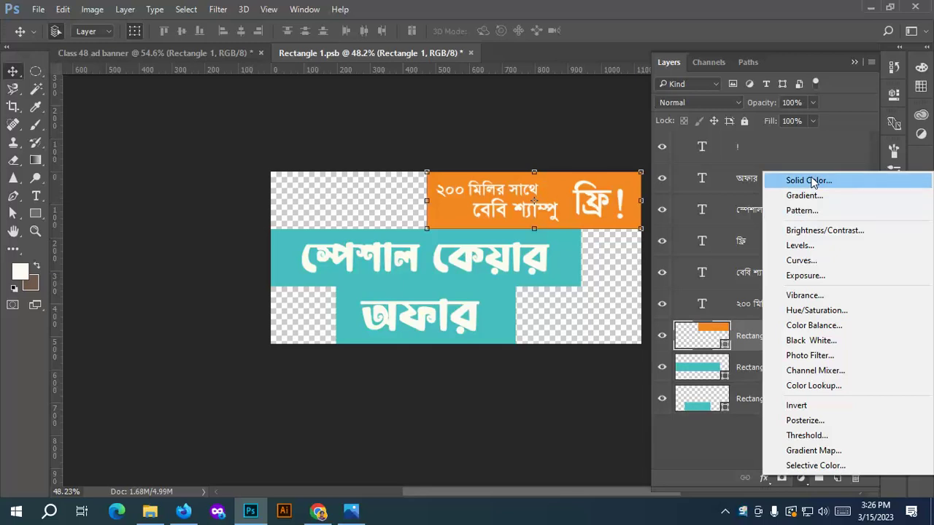
click(760, 472)
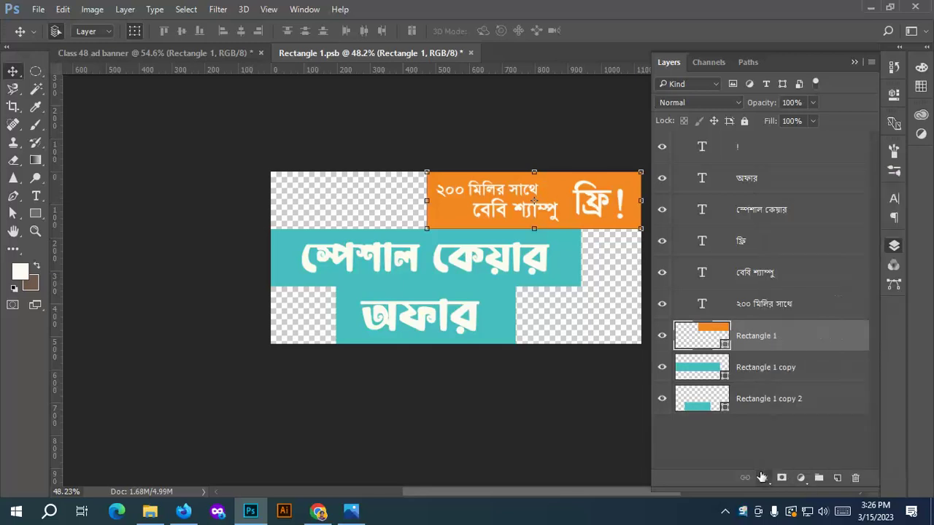
click(765, 478)
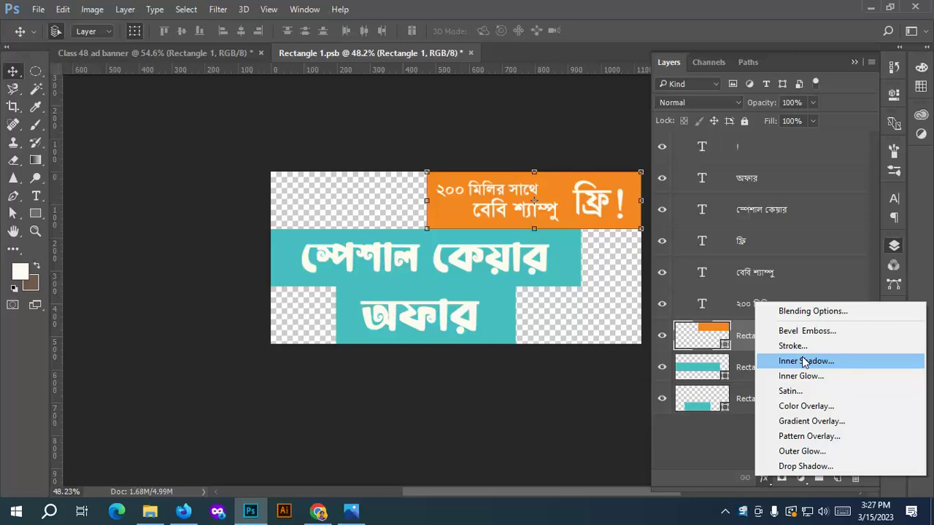
click(747, 437)
click(802, 478)
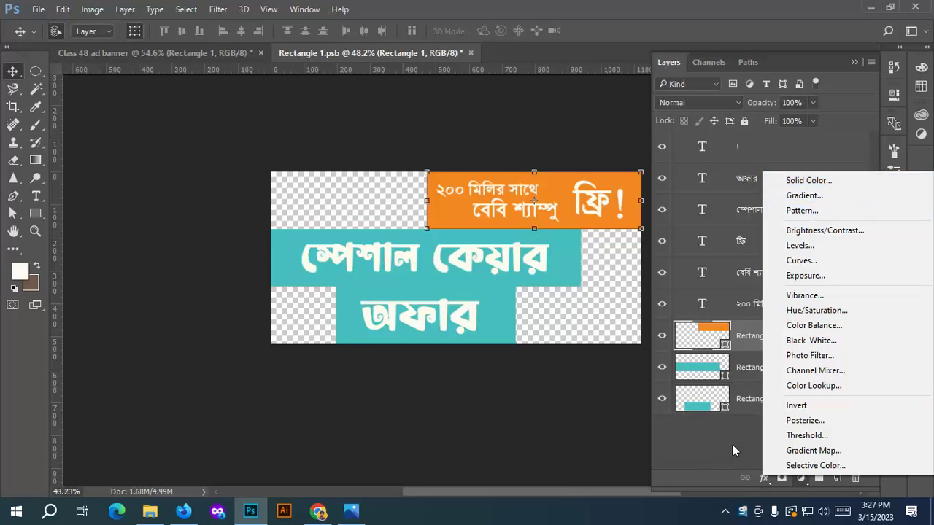
click(764, 478)
click(764, 478)
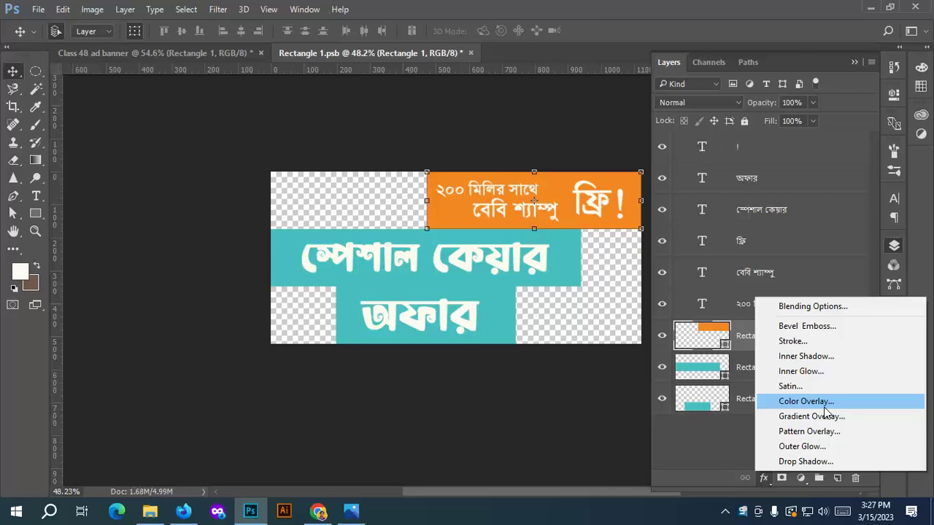
click(290, 88)
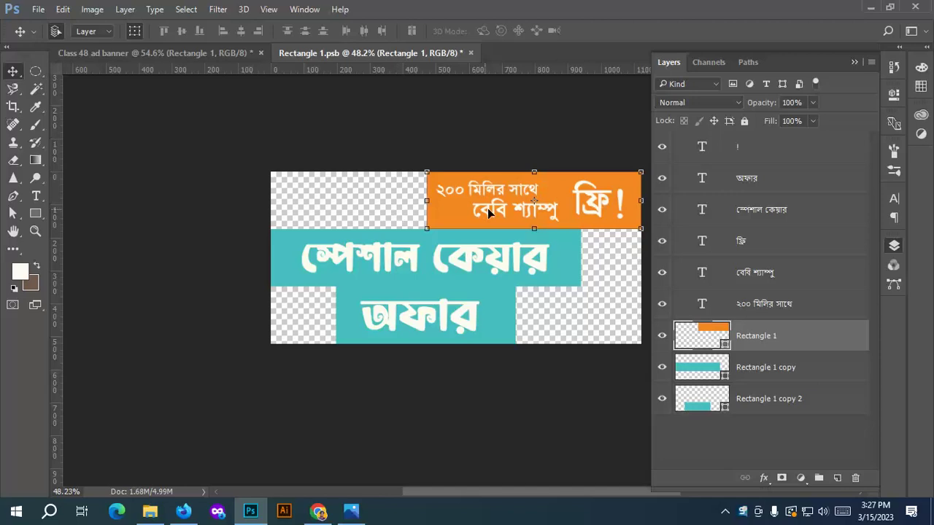
click(764, 479)
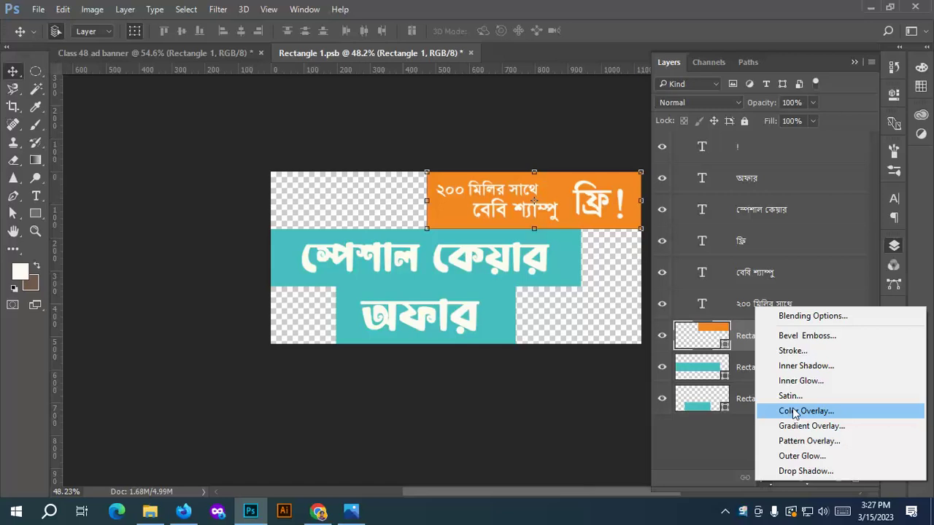
click(733, 457)
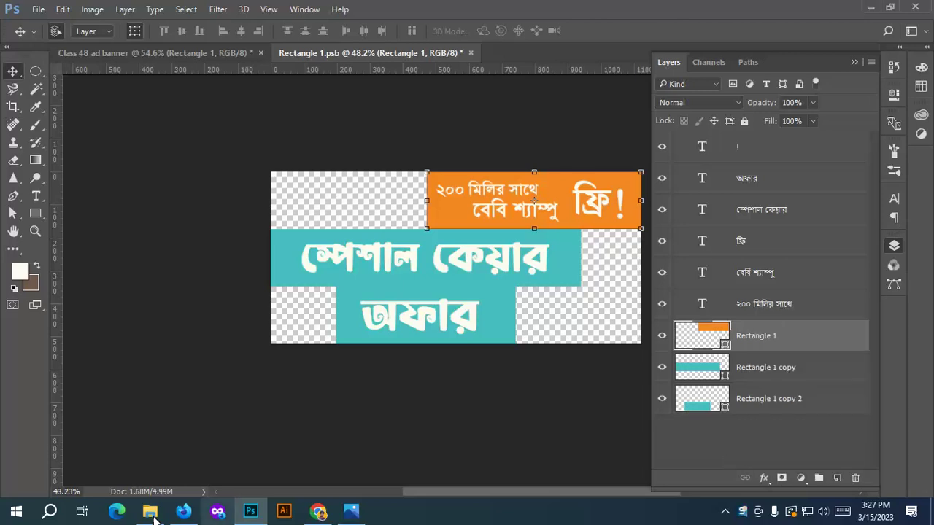
Switch to Firefox, search Google for "flat icon" in a new tab, and open the Flaticon website.
click(183, 511)
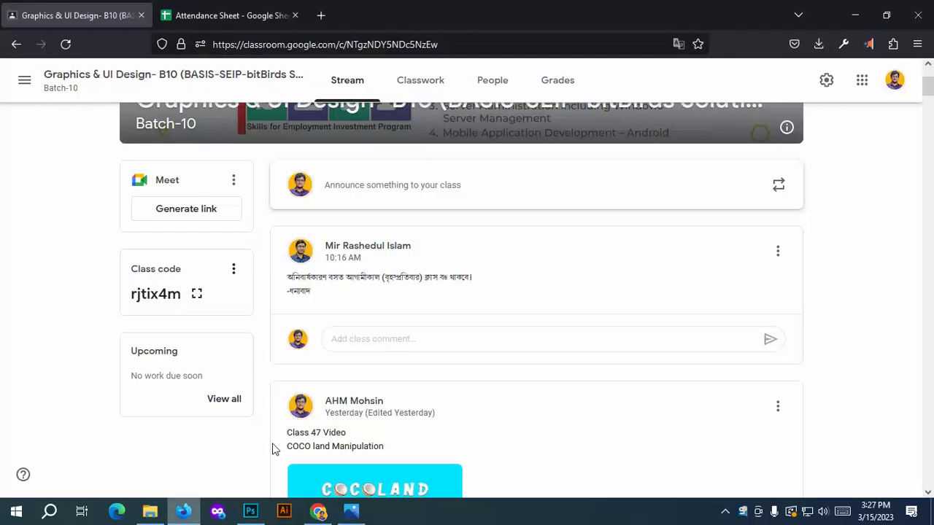
click(321, 15)
click(186, 44)
text(f)
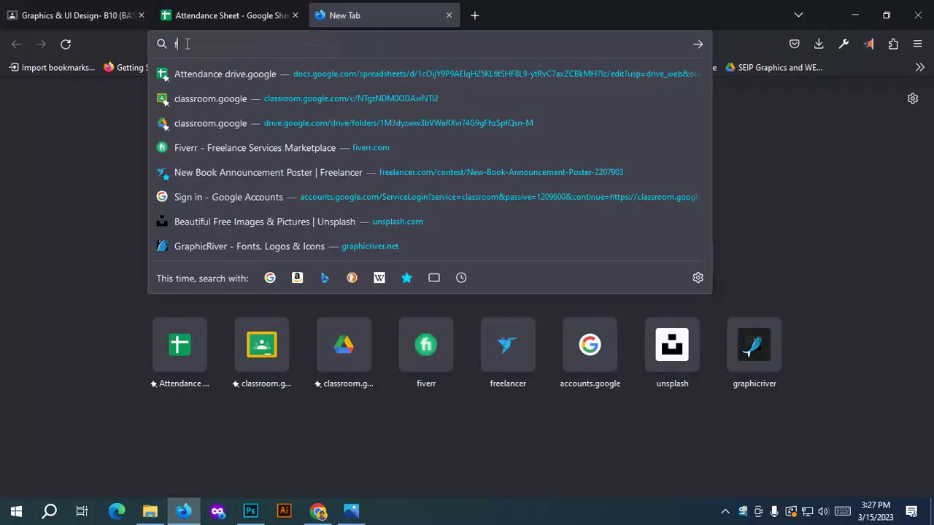
text(lat icon)
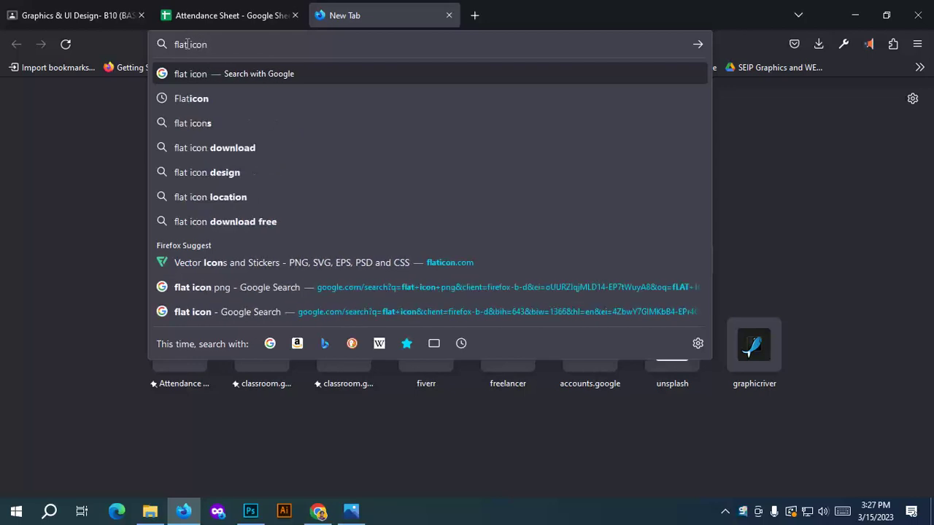
key(Return)
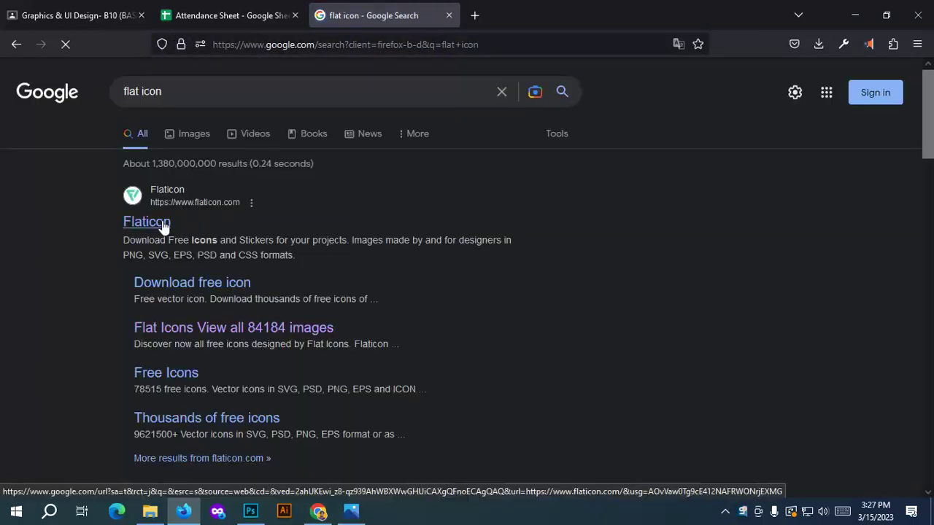
click(138, 222)
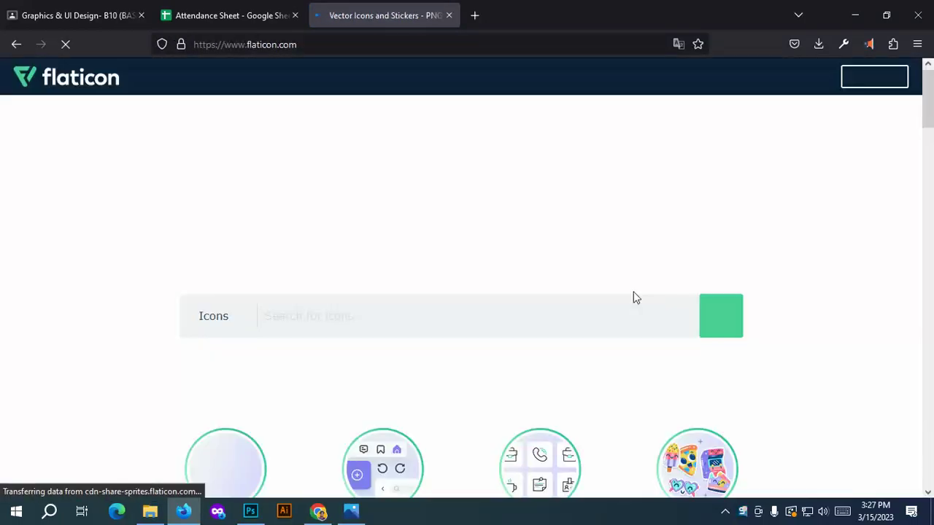
Search Flaticon for "facebook" icons.
scroll(562, 357, down, 5)
scroll(430, 288, up, 5)
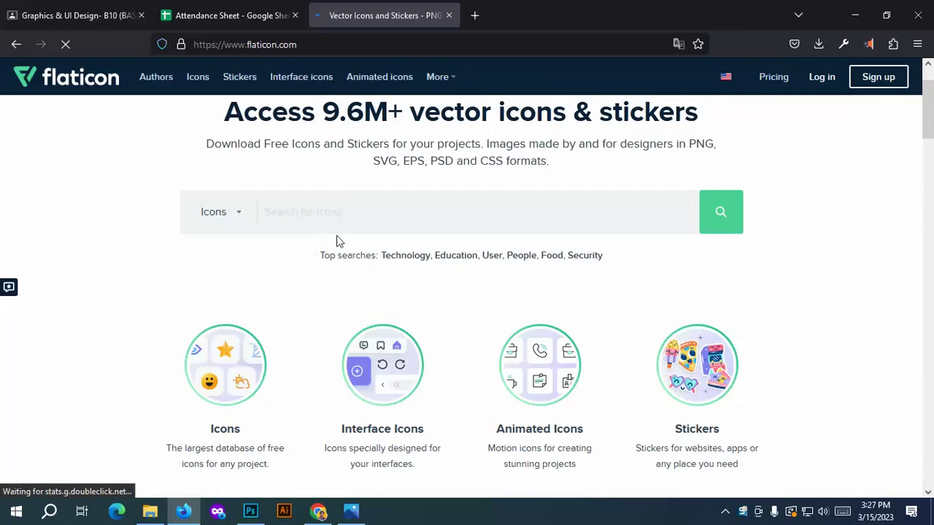
click(342, 213)
text(face)
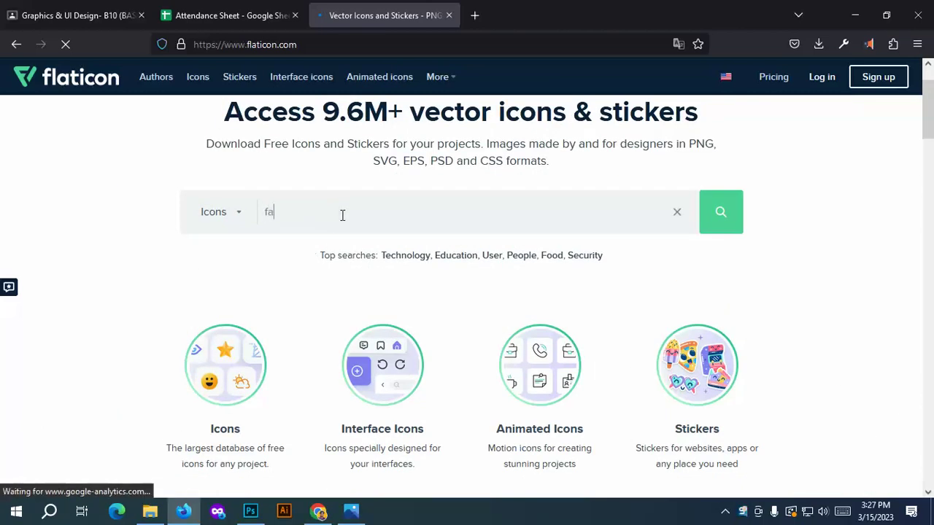
text(book)
key(Return)
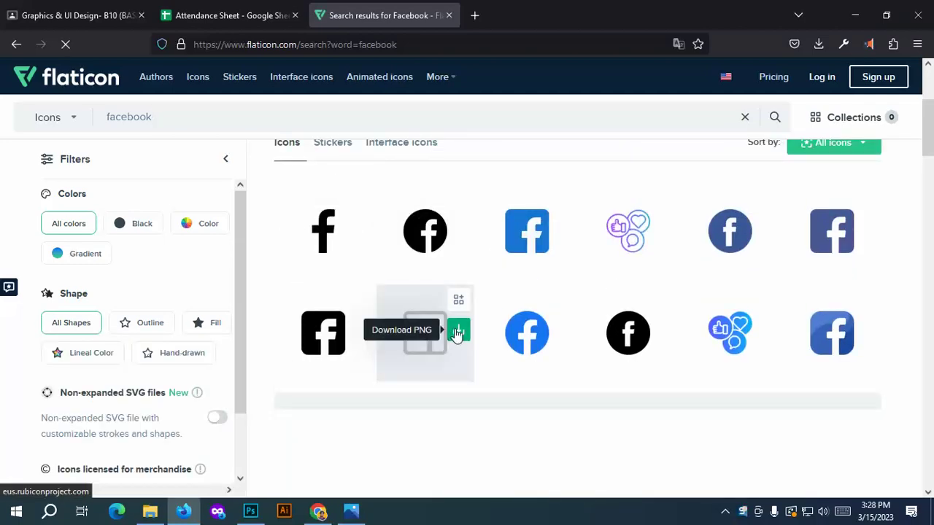
Download the outlined square Facebook icon as a free PNG, completing the image verification by selecting the bus pictures.
click(455, 330)
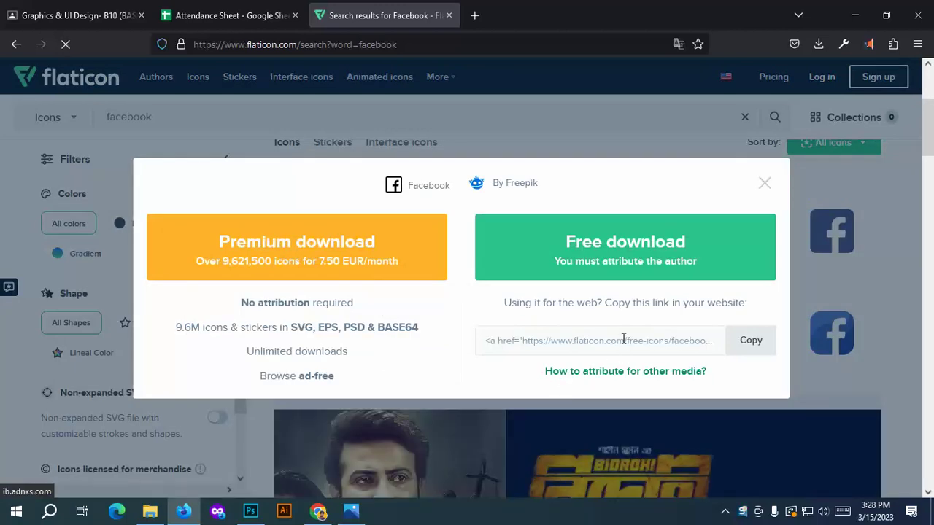
click(624, 278)
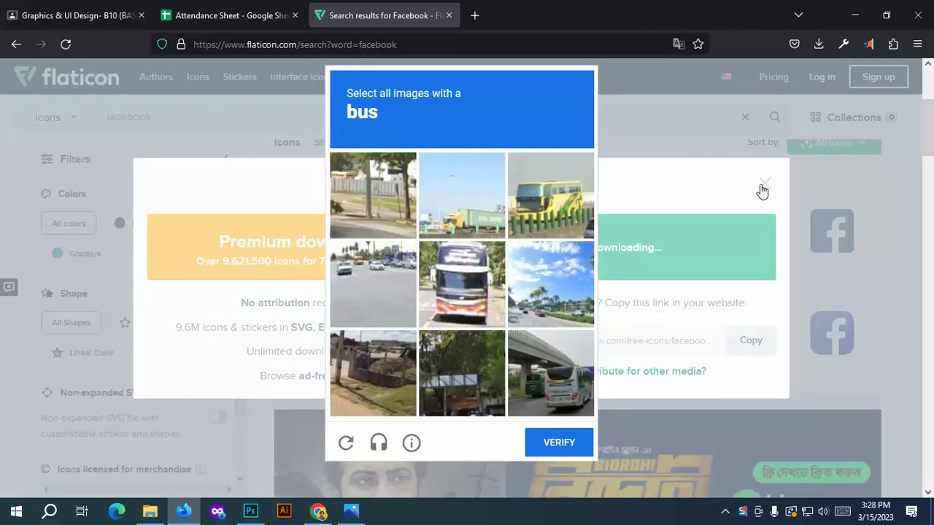
click(559, 442)
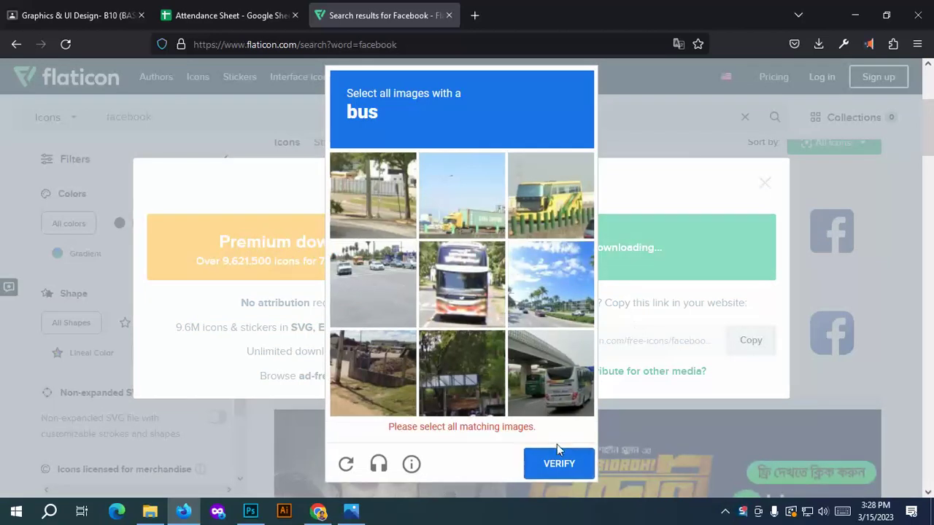
click(463, 288)
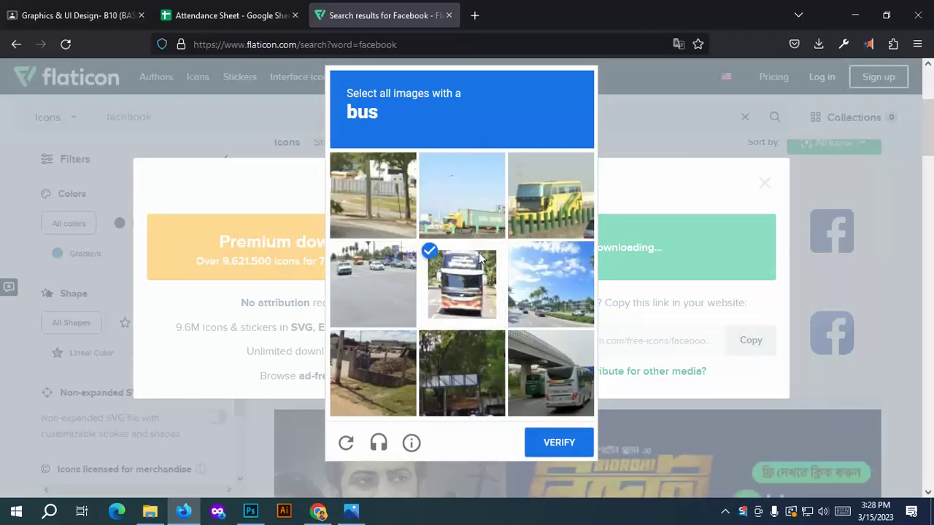
click(551, 197)
click(553, 385)
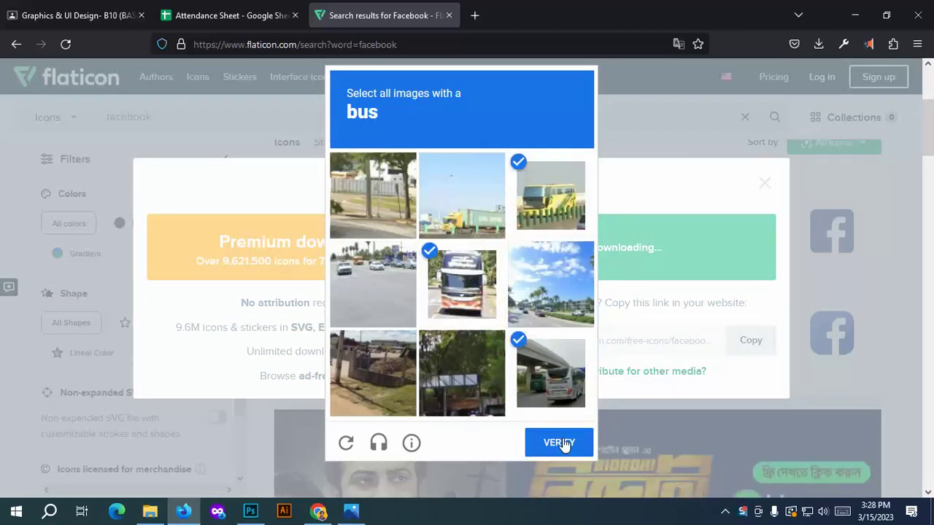
click(568, 440)
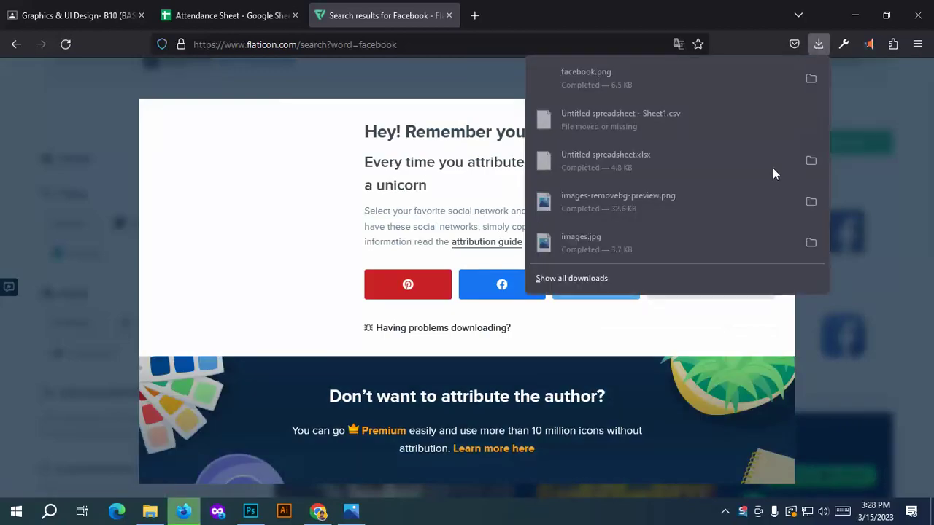
Place the downloaded facebook.png from the Downloads folder into Photoshop's Rectangle 1.psb, scaled to 36.83% over the left half of the artwork.
click(811, 79)
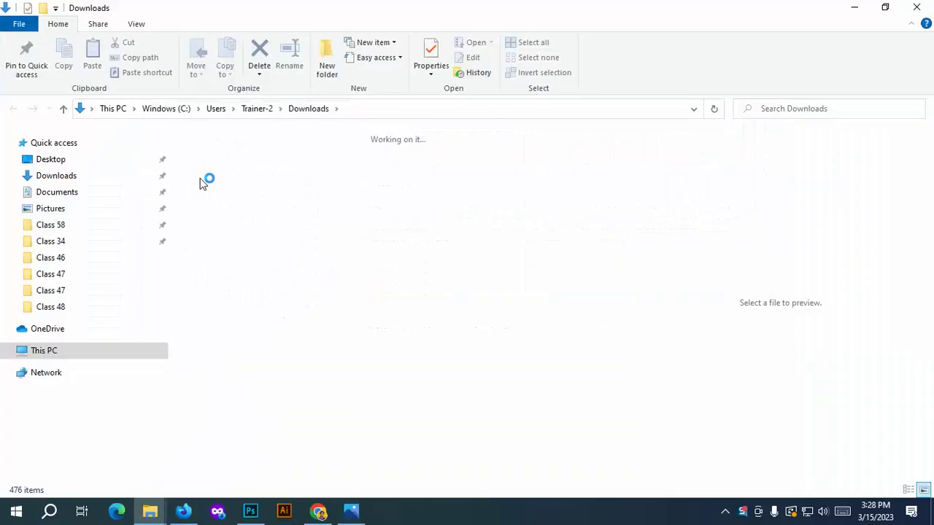
drag(222, 187, 345, 205)
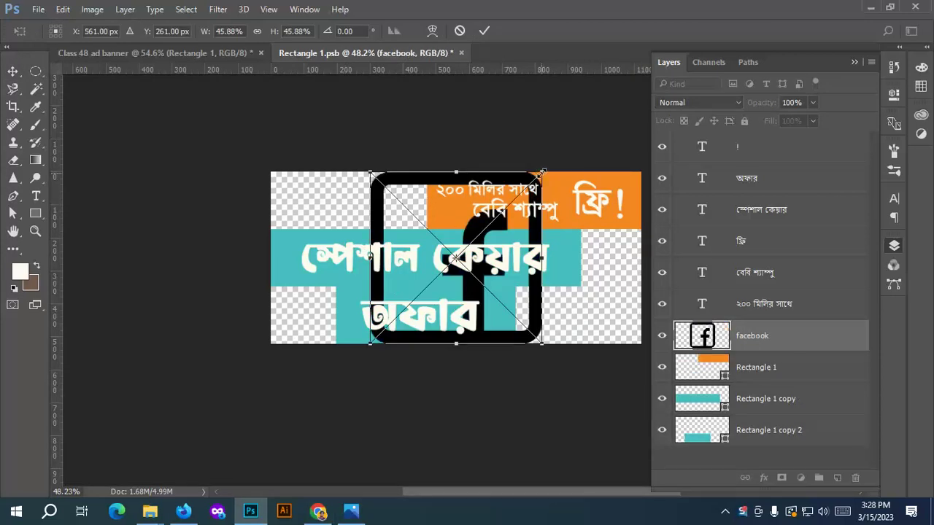
drag(541, 174, 515, 207)
drag(443, 211, 355, 195)
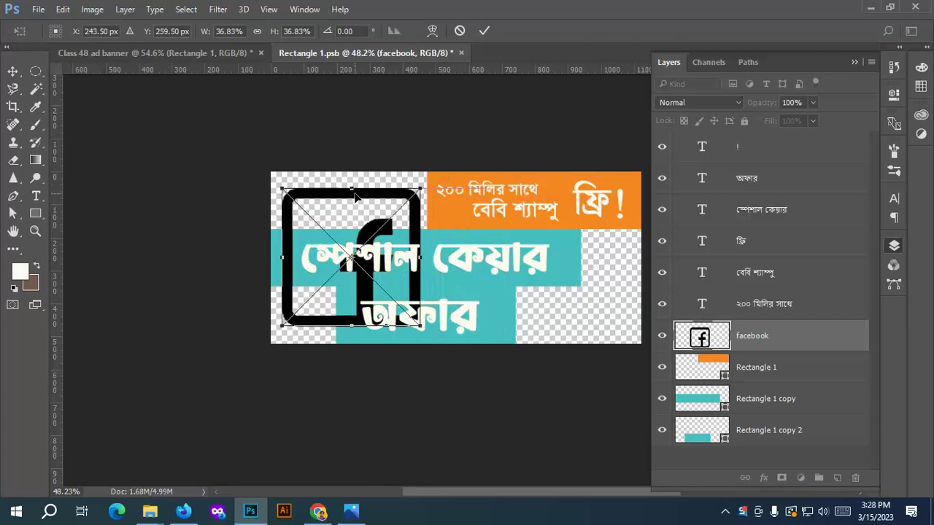
click(483, 31)
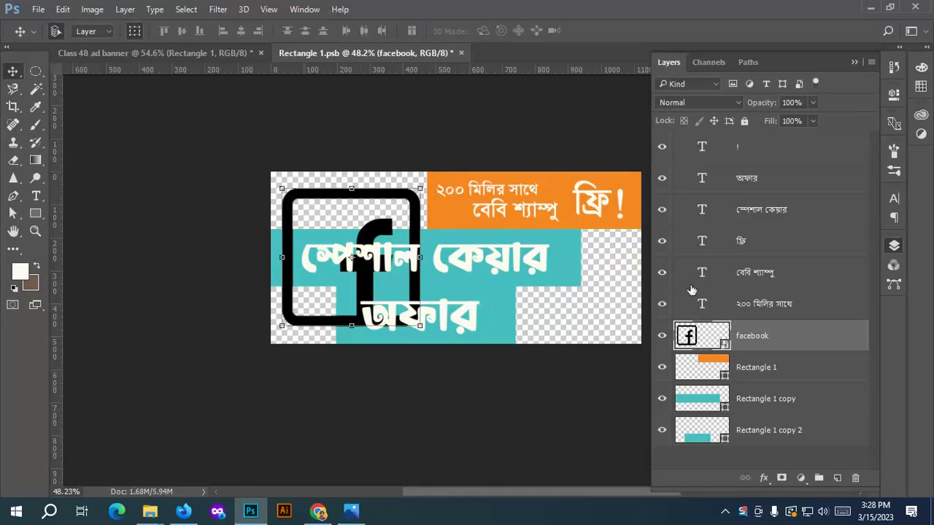
Add a yellow #ffdc0b Solid Color fill layer above the facebook icon and clip it to the icon.
click(800, 478)
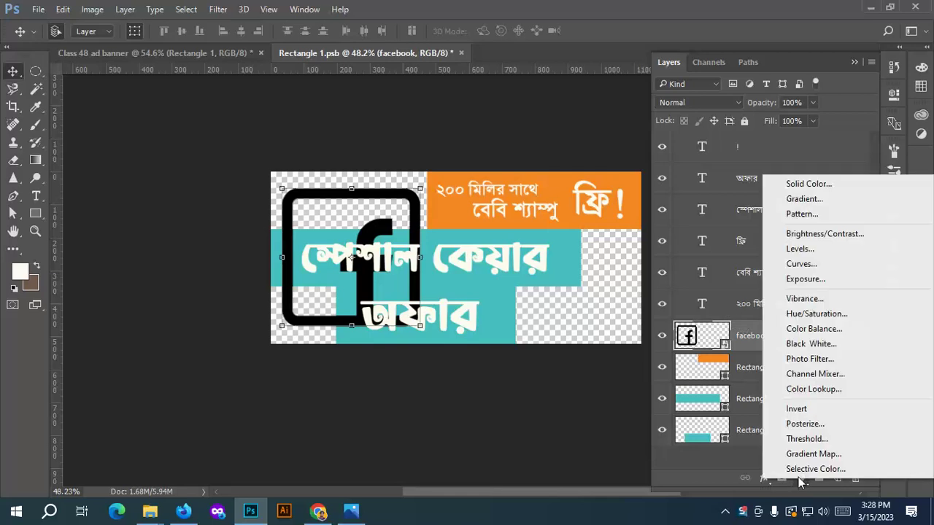
click(815, 176)
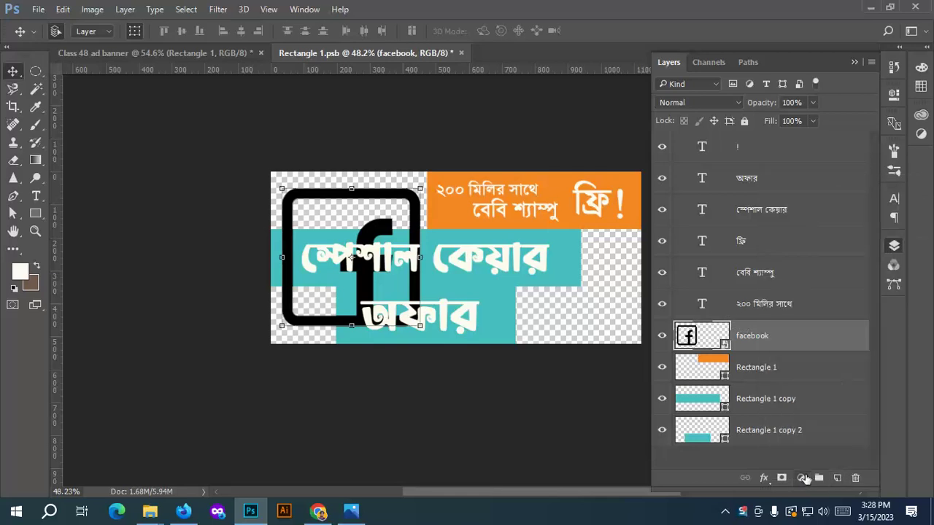
click(801, 478)
click(824, 179)
click(743, 166)
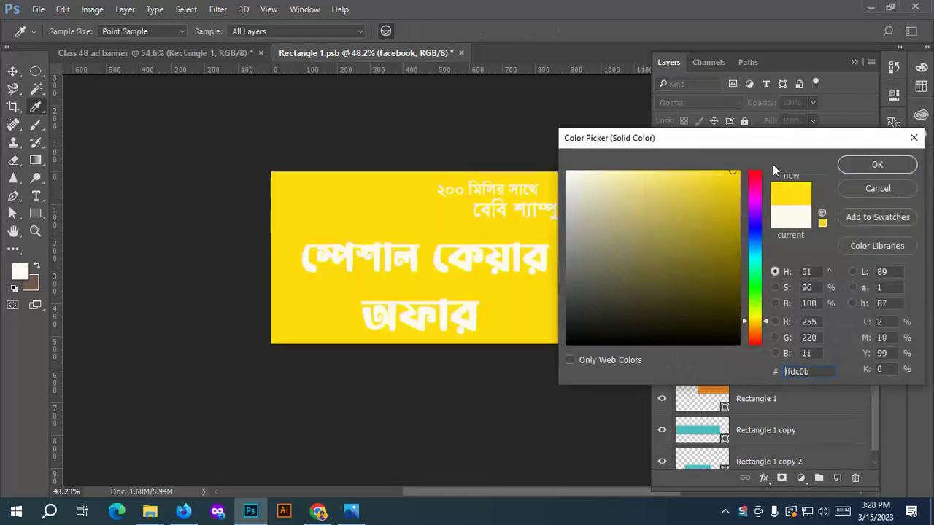
click(891, 162)
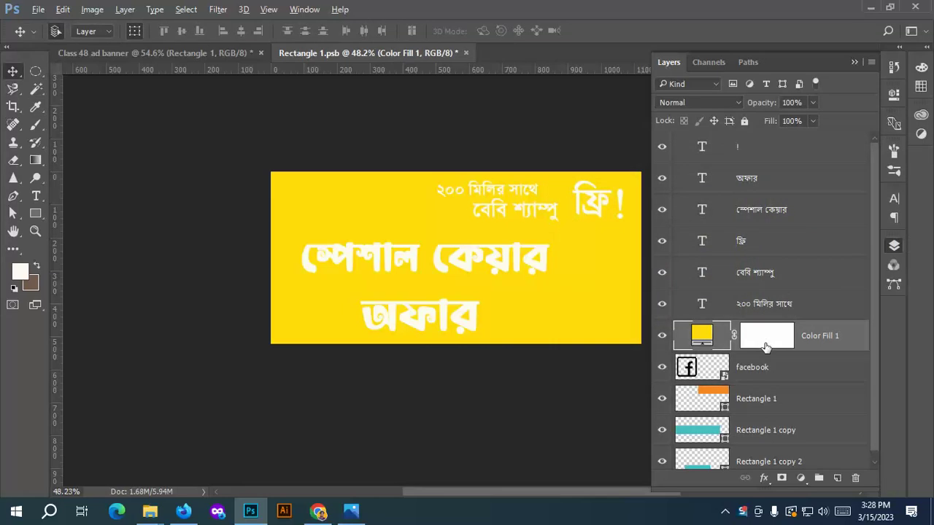
key(ctrl+alt+g)
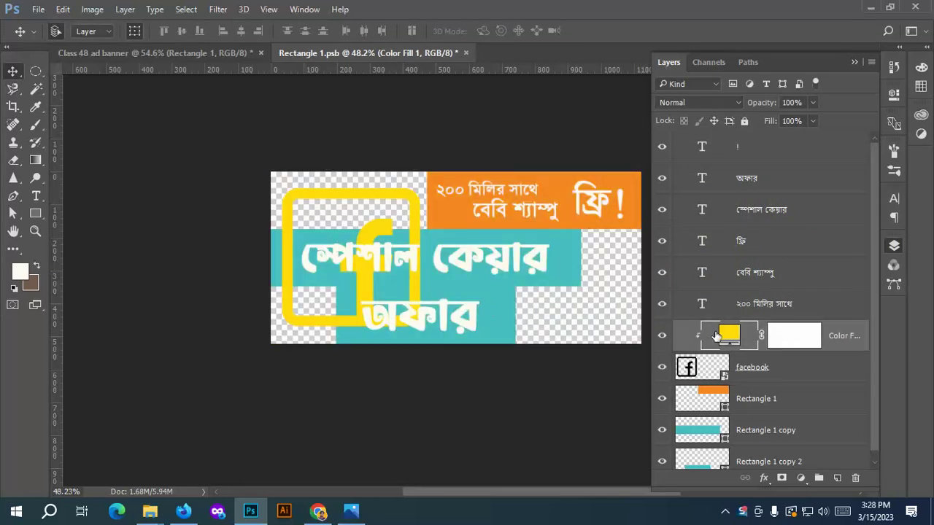
Recolour the clipped fill layer to magenta #d50981, and delete that fill layer.
double_click(718, 336)
click(756, 188)
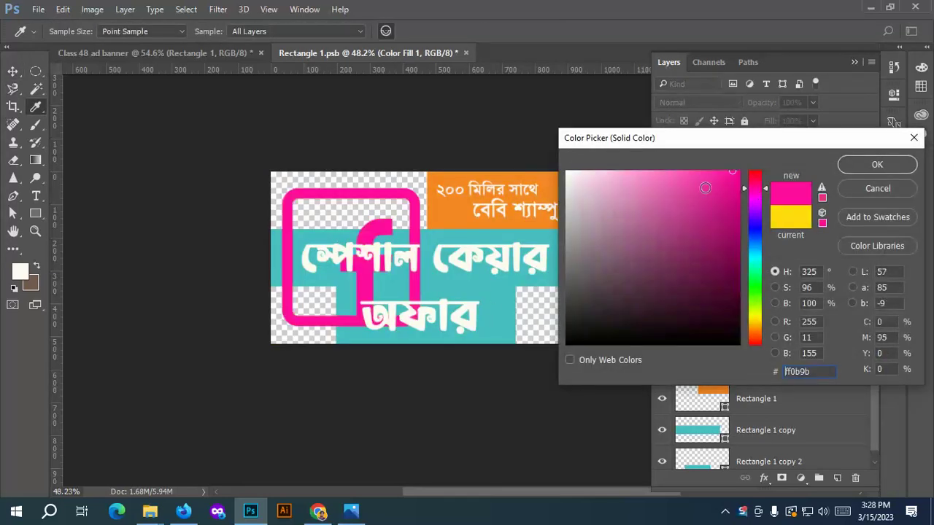
drag(705, 184, 732, 199)
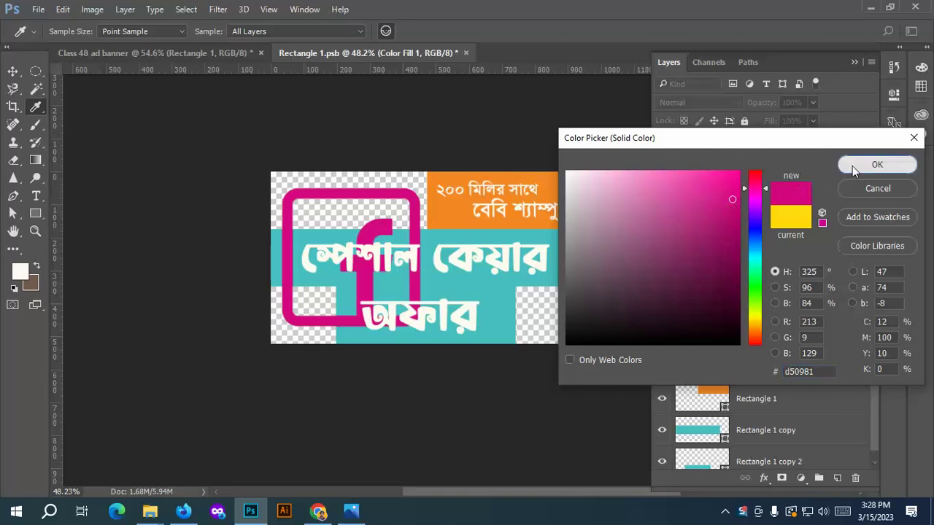
click(846, 167)
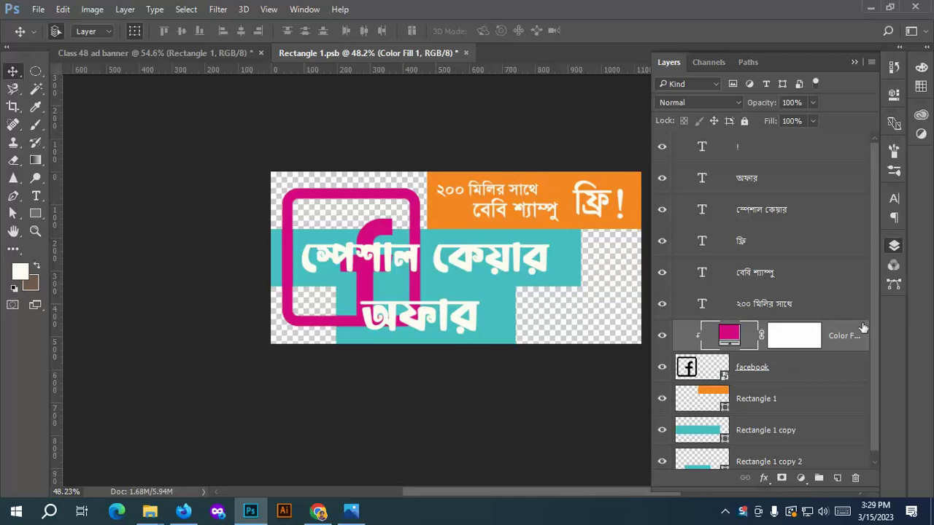
key(Delete)
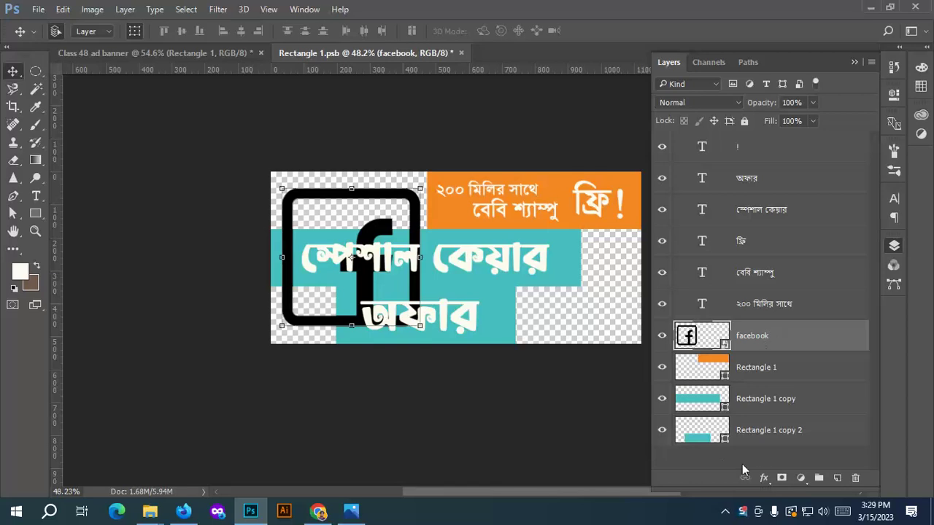
Apply a Color Overlay effect to the facebook layer in orange #ee7d0e with Normal blend mode.
click(763, 478)
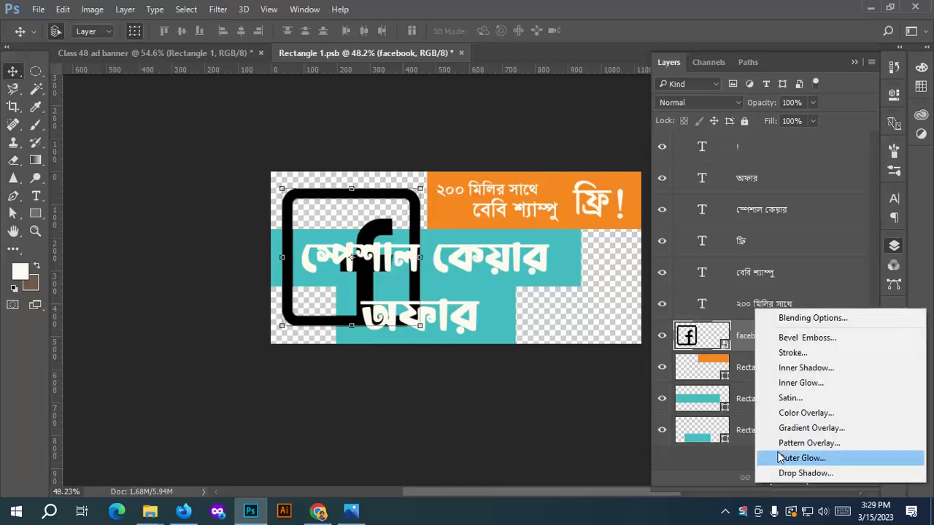
click(809, 414)
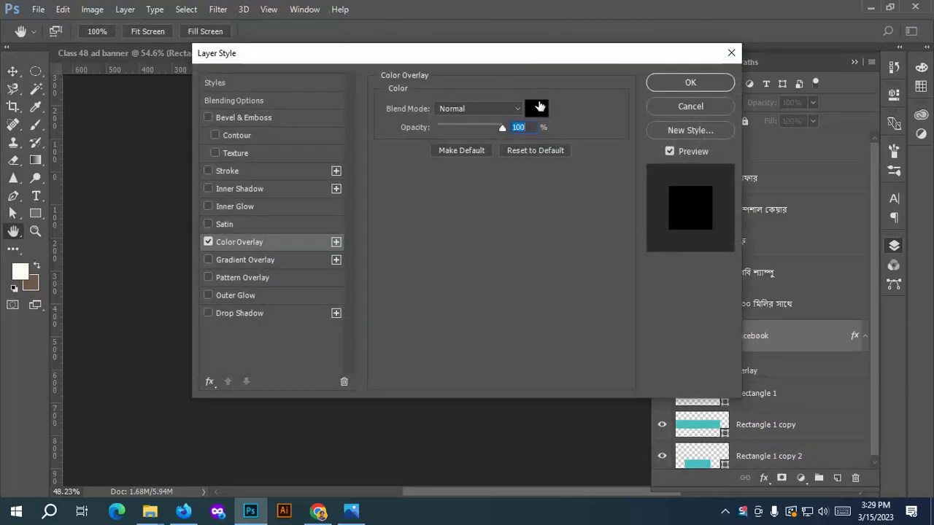
drag(499, 68, 753, 170)
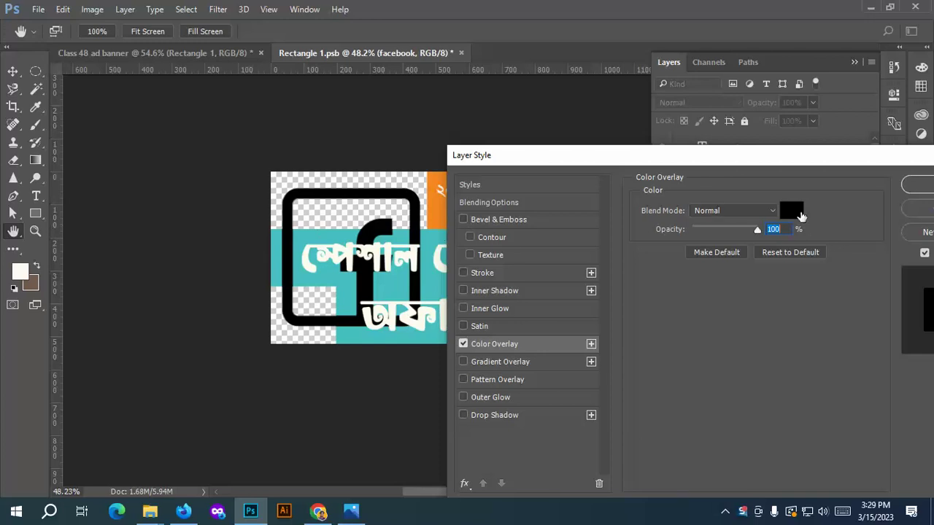
click(791, 210)
click(731, 187)
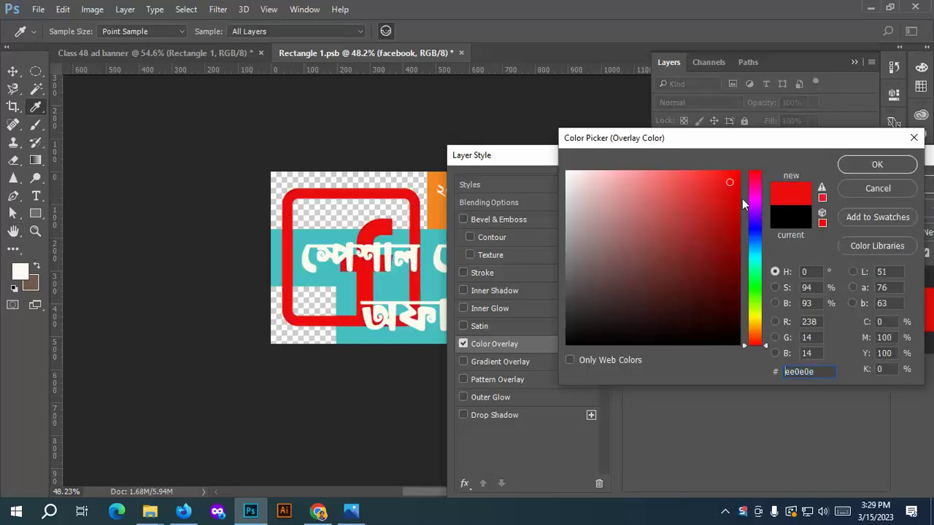
click(755, 281)
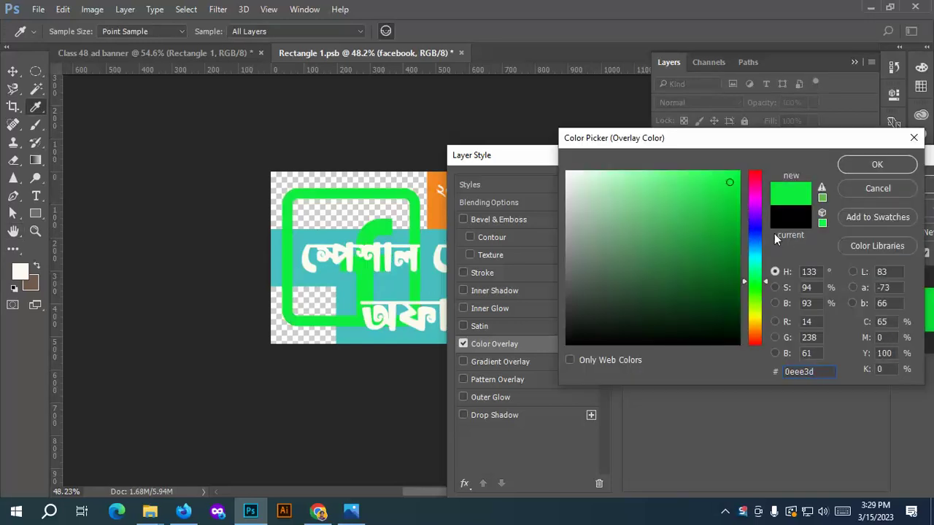
click(755, 332)
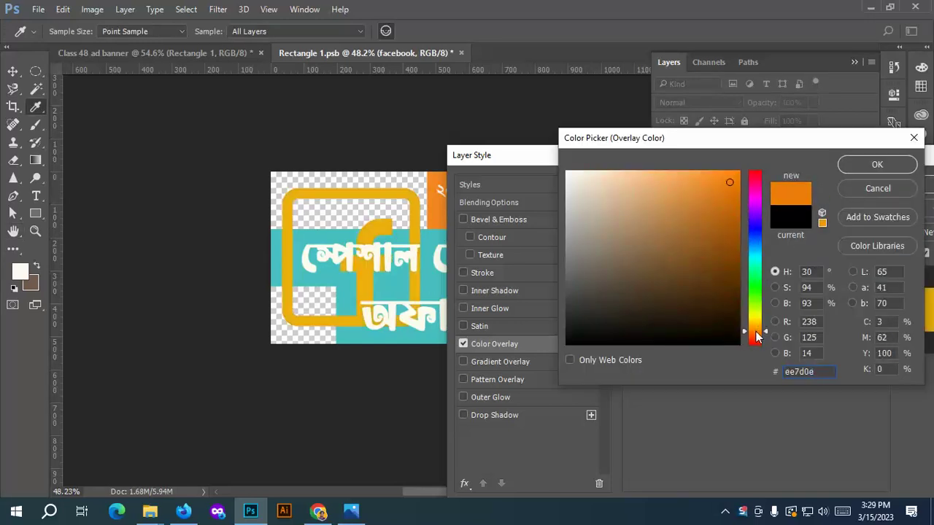
click(878, 165)
mouse_move(821, 159)
mouse_down()
mouse_move(708, 185)
mouse_move(833, 157)
mouse_up()
drag(772, 227, 805, 231)
drag(855, 158, 730, 162)
click(857, 186)
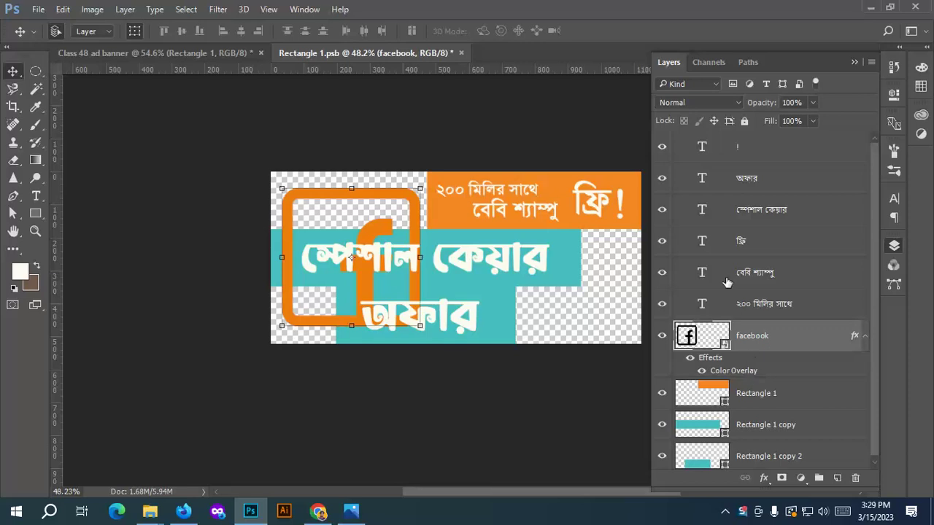
Change the facebook layer's Color Overlay to magenta #fa03e6.
double_click(744, 372)
drag(543, 60, 892, 297)
click(887, 346)
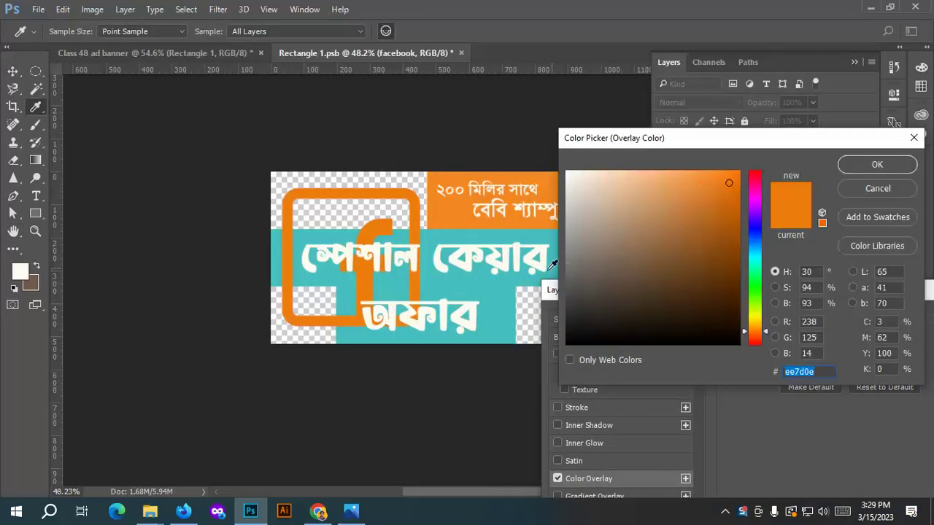
click(510, 281)
click(451, 208)
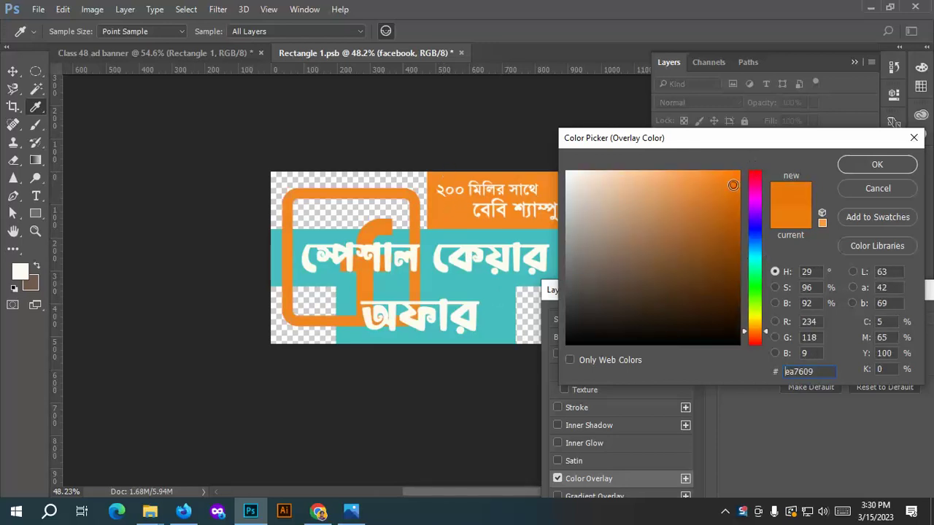
click(754, 198)
click(729, 174)
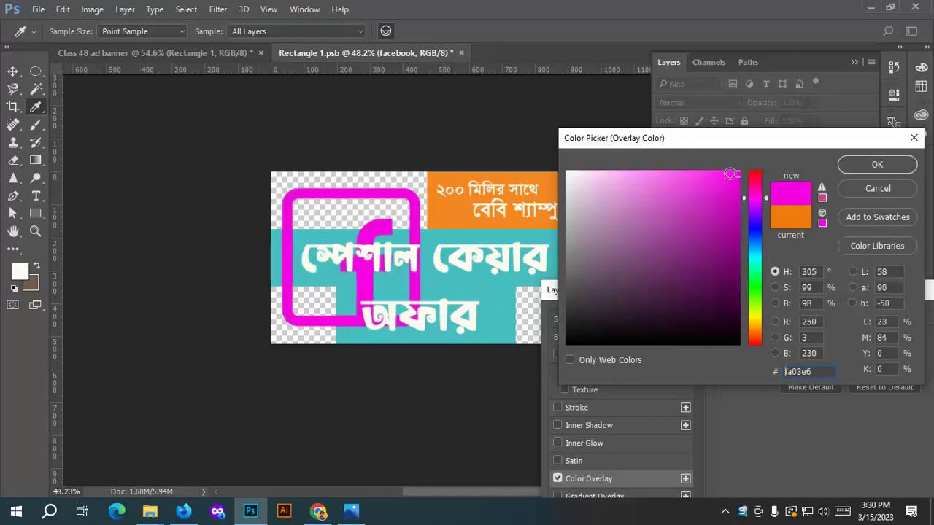
click(881, 164)
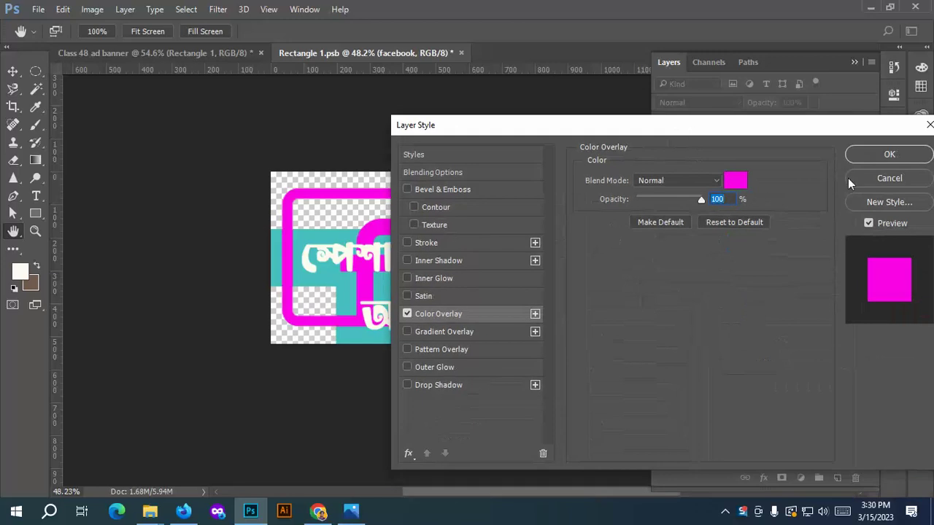
click(889, 156)
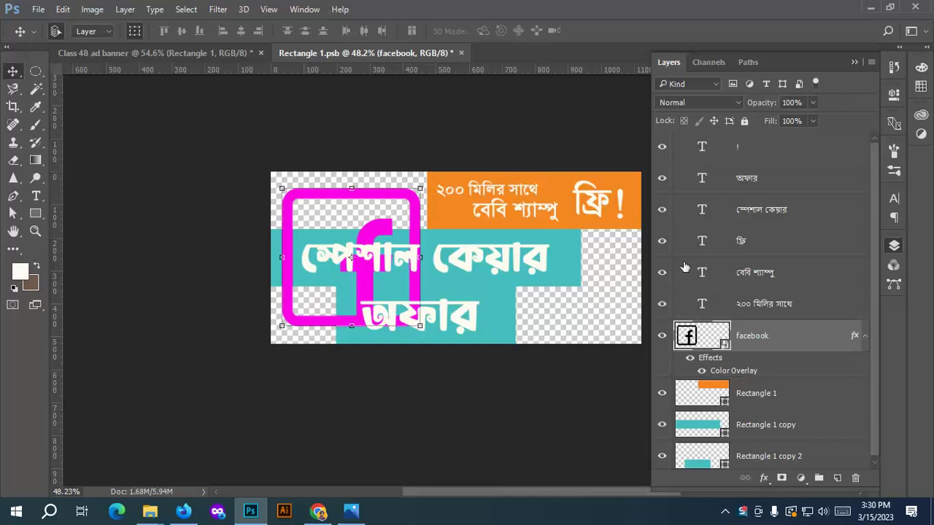
Set the facebook layer's Color Overlay to bright blue #03b1fa.
double_click(748, 372)
click(535, 111)
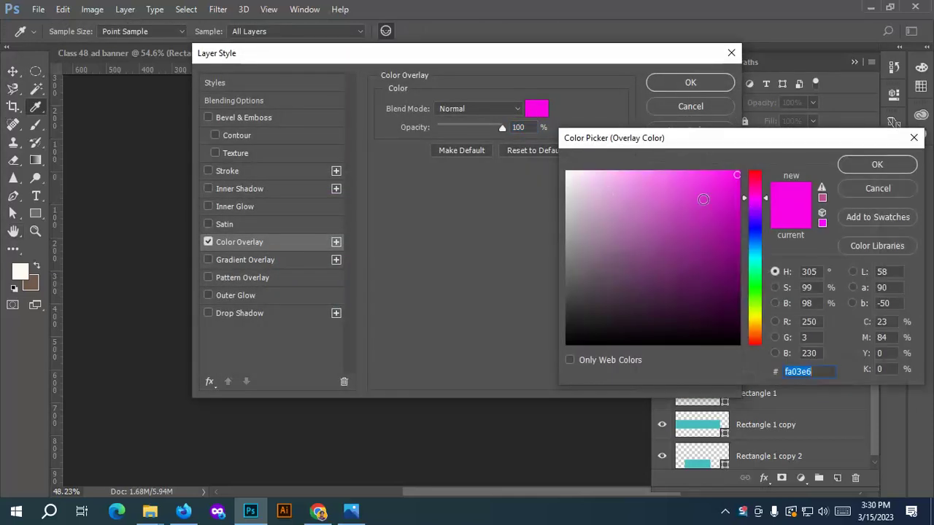
click(752, 250)
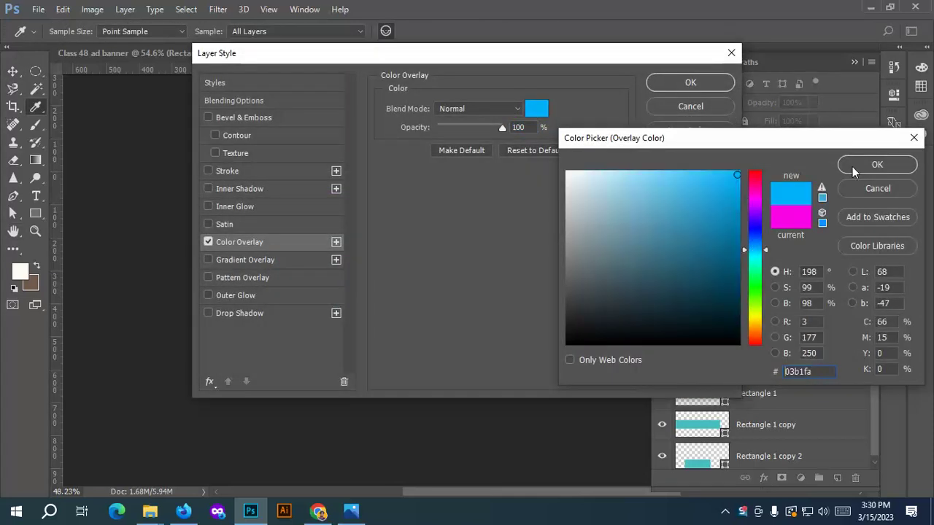
click(877, 165)
click(708, 82)
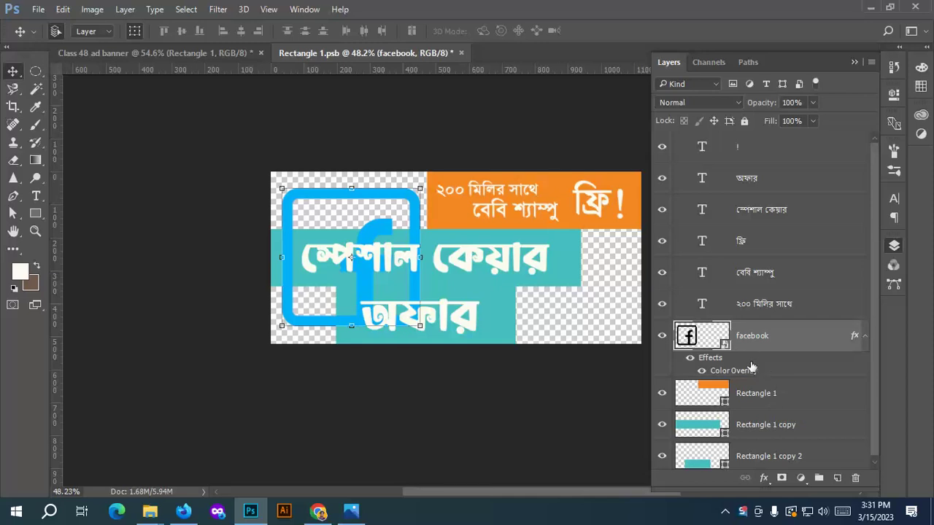
Hide the facebook layer's effects and clip a red #ec0218 Solid Color fill layer to the icon.
click(690, 357)
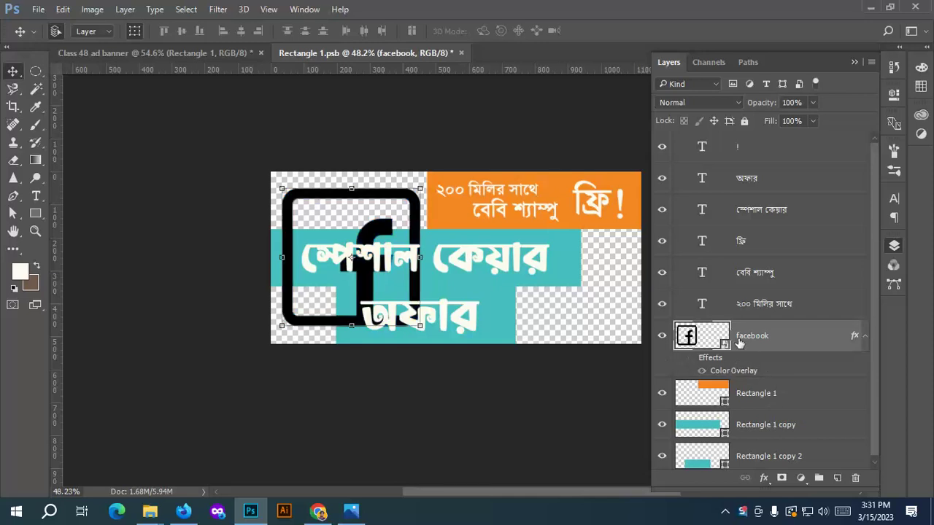
click(800, 478)
click(815, 181)
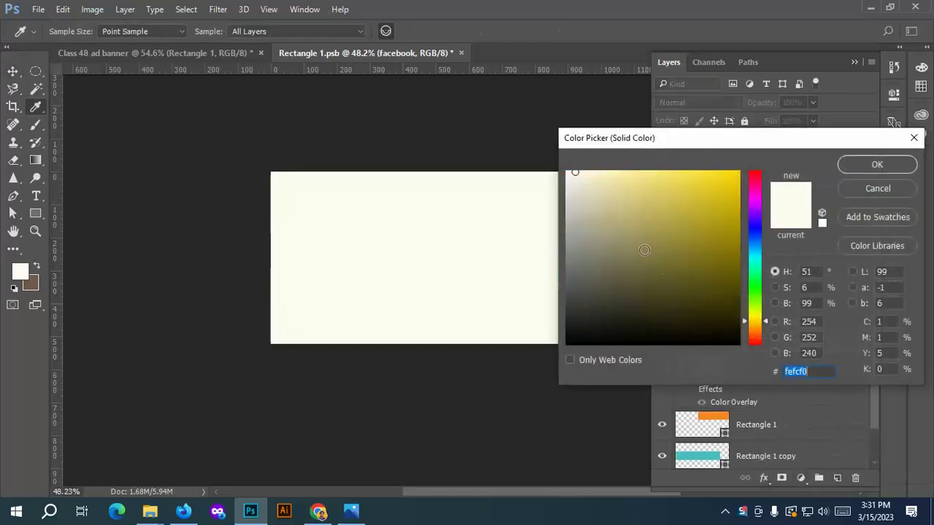
click(754, 175)
click(737, 183)
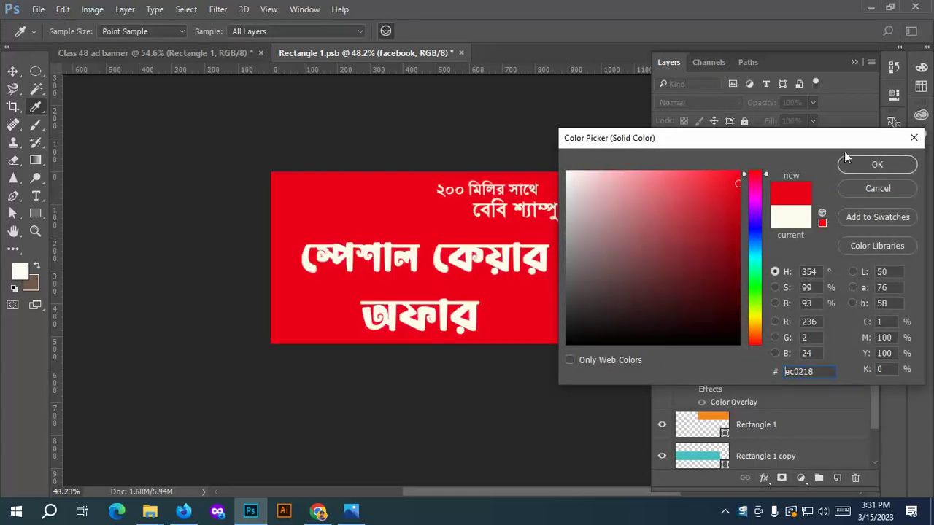
click(879, 168)
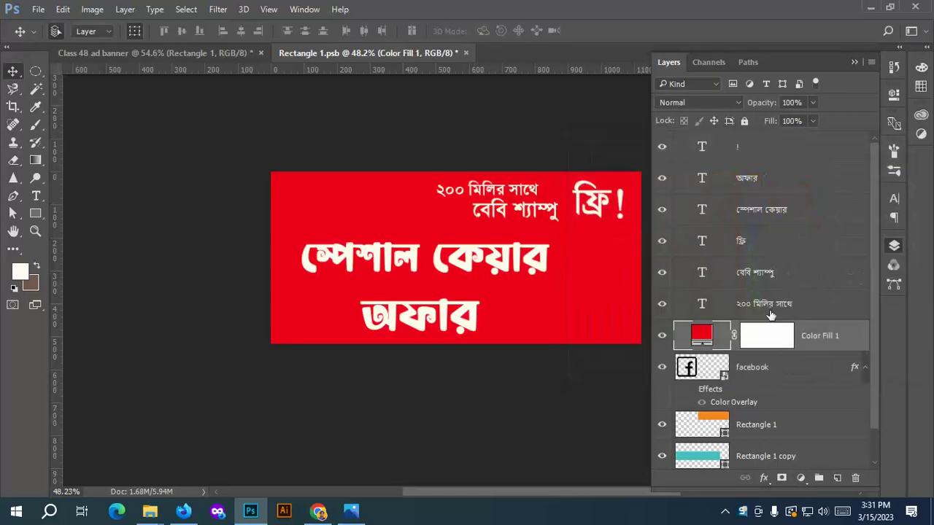
alt+click(808, 352)
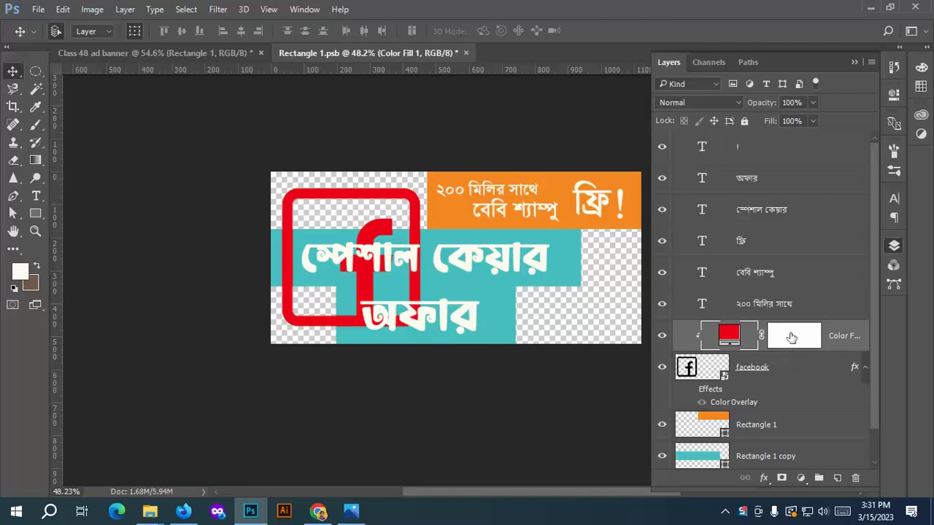
Target the Solid Color fill layer's mask and draw a triangular polygonal selection across the upper part of the Facebook icon.
click(789, 336)
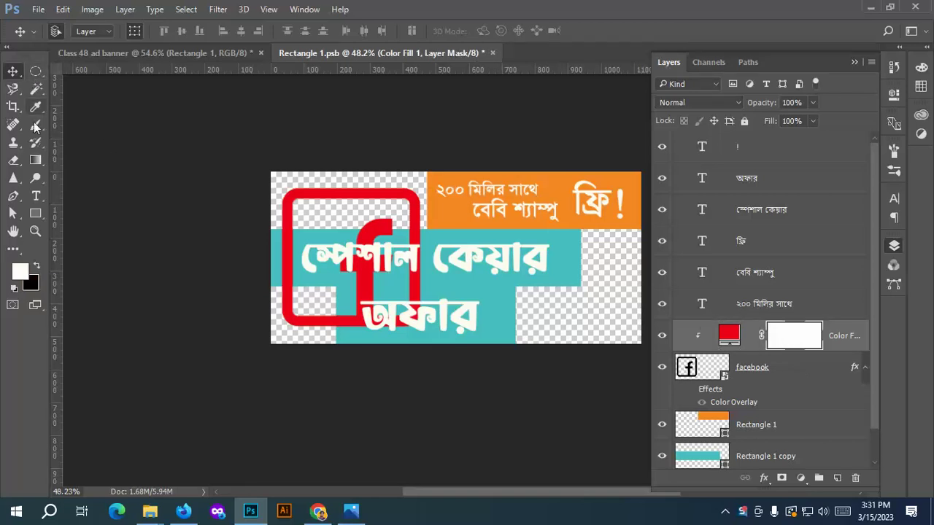
click(13, 89)
right_click(12, 89)
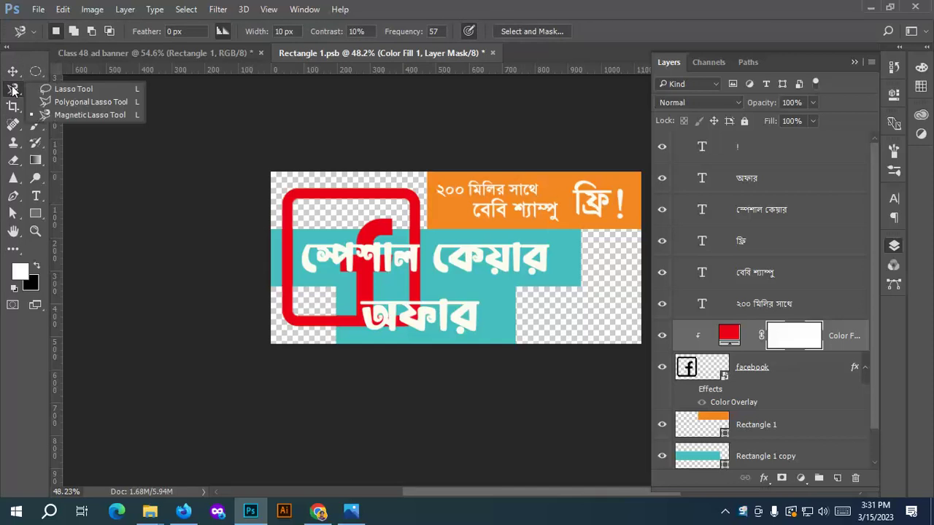
click(77, 103)
click(282, 186)
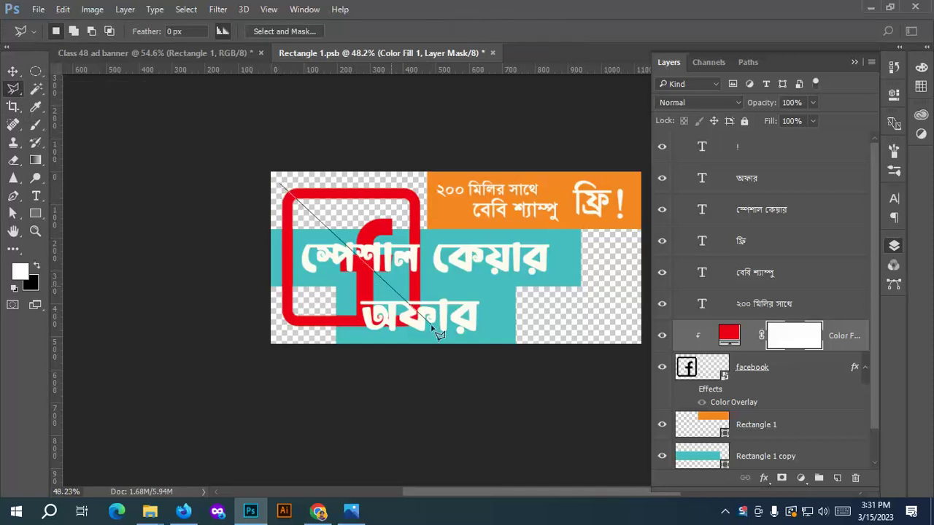
click(436, 340)
click(465, 172)
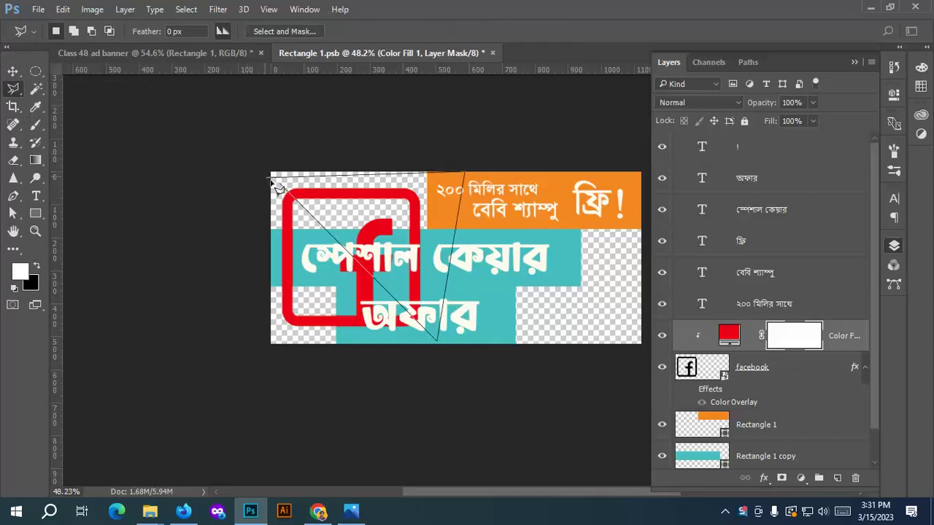
click(281, 186)
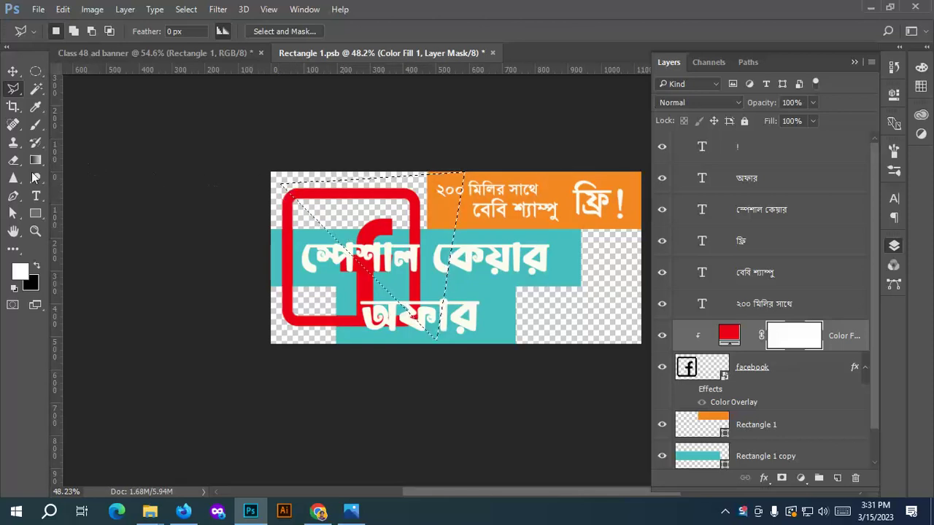
Paint the selected area of the fill layer's mask black with a large soft brush and clear the selection.
click(35, 124)
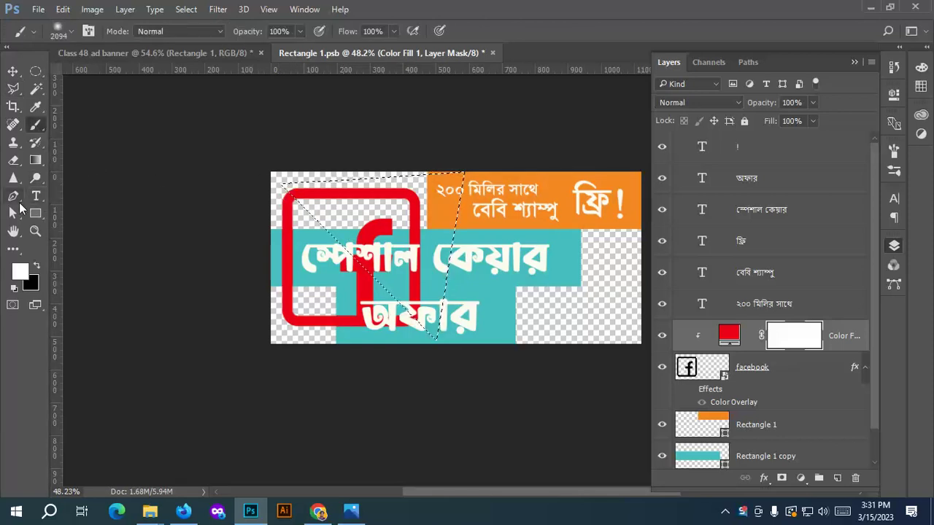
click(36, 266)
click(445, 274)
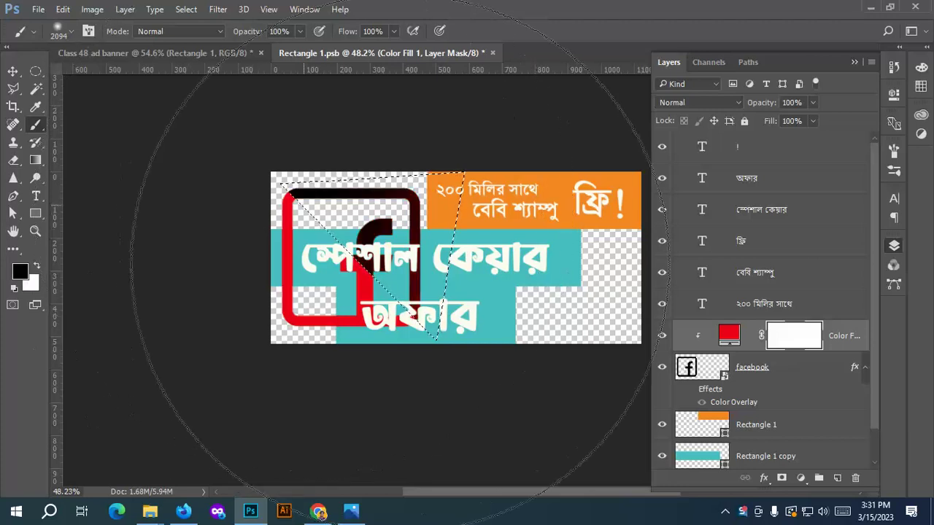
click(11, 70)
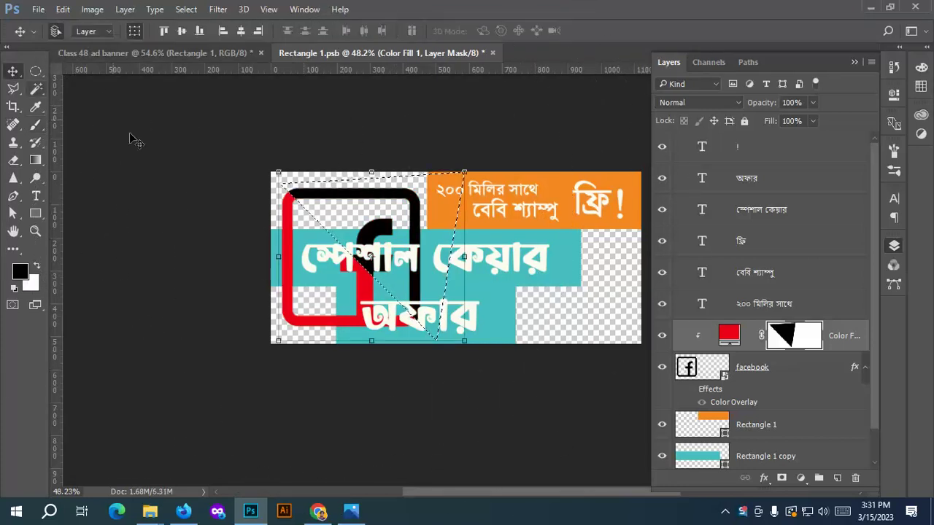
key(ctrl+d)
click(248, 247)
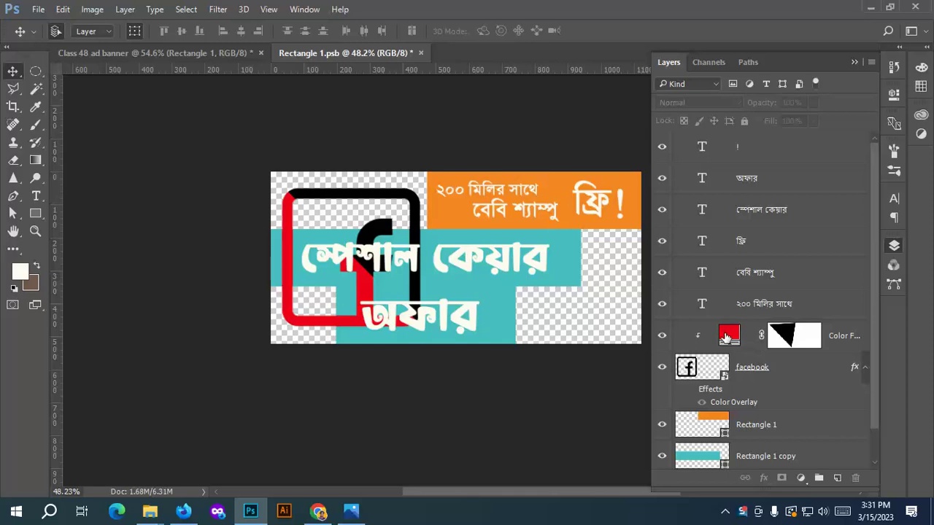
Try recolouring the clipped Solid Color fill to magenta #e402ec.
double_click(737, 341)
click(759, 284)
drag(759, 286, 743, 202)
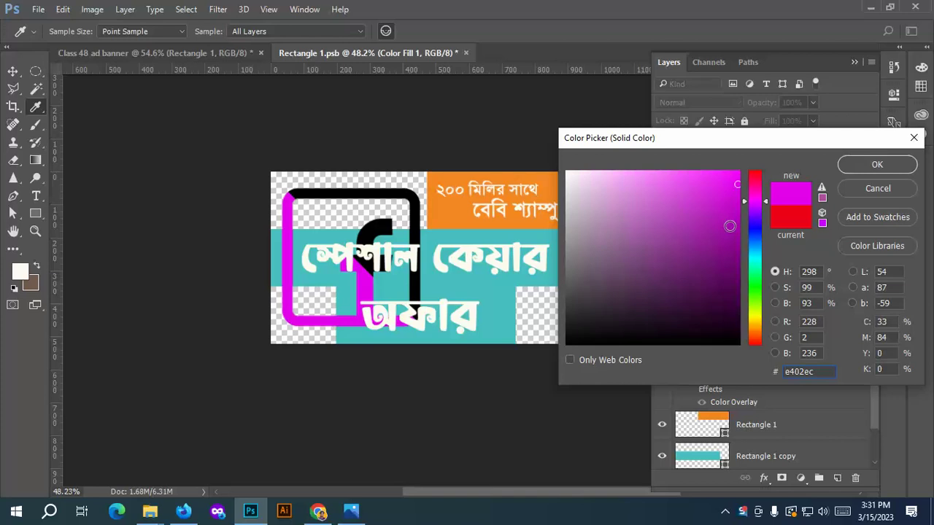
click(867, 191)
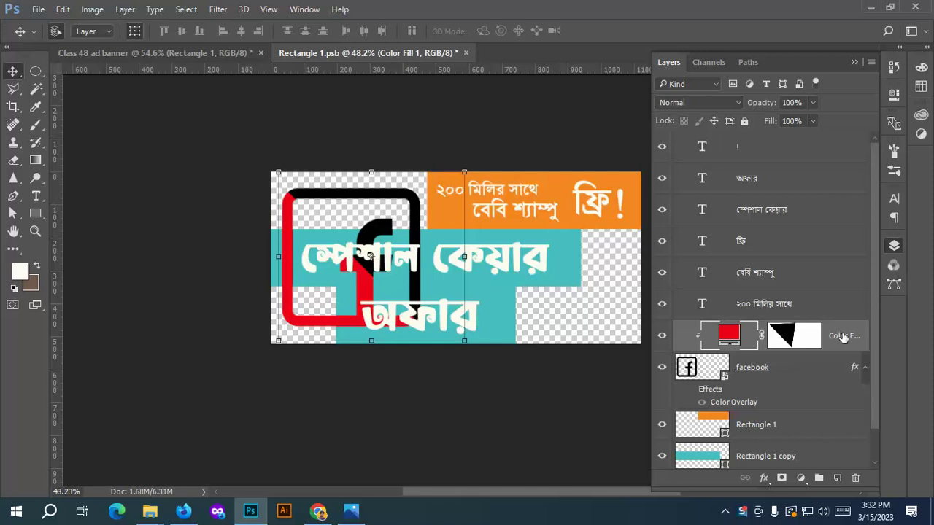
Delete the clipped Solid Color fill layer, show the facebook layer's effects again, and delete the facebook layer.
key(Delete)
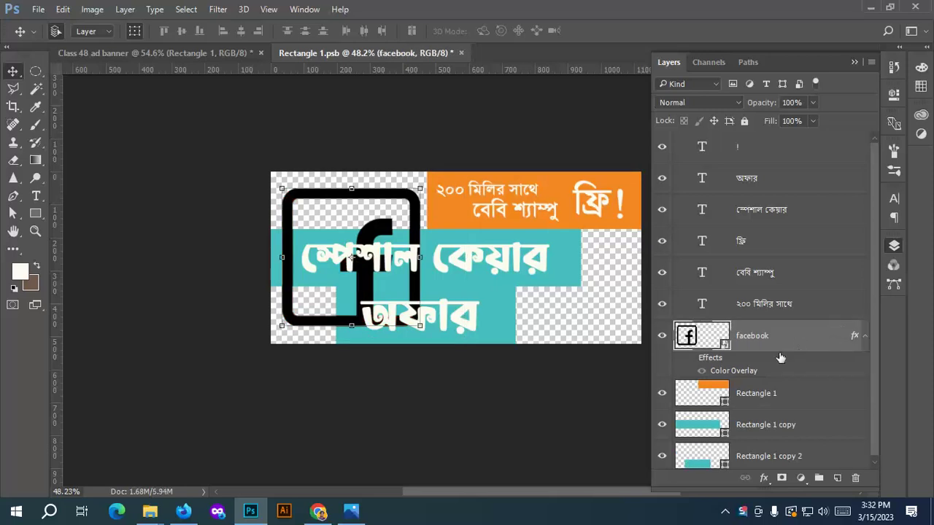
click(693, 364)
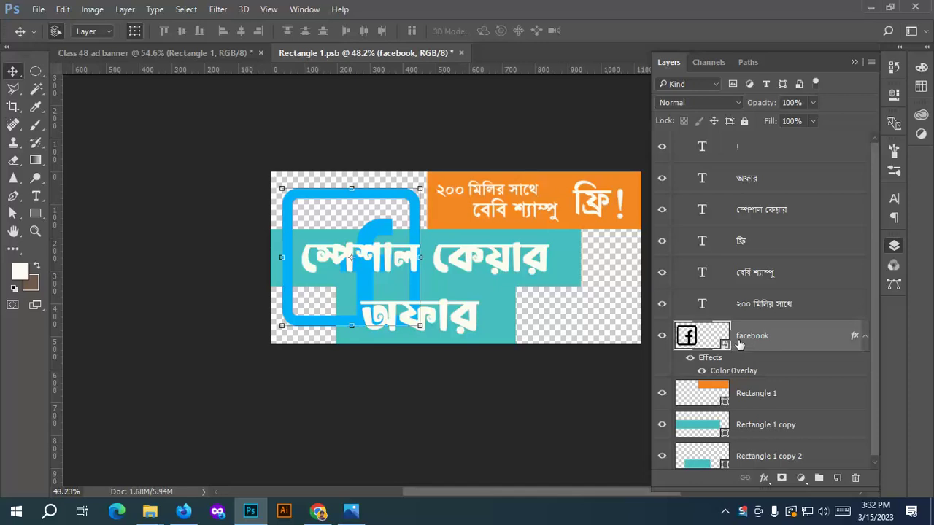
drag(751, 341, 855, 478)
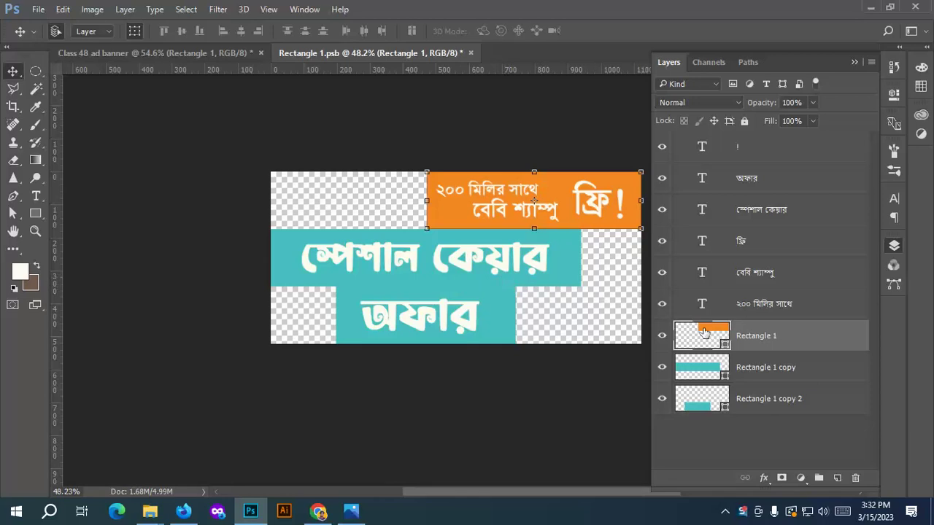
Try a yellow-to-magenta linear Gradient Overlay at 90° on the orange Rectangle 1 layer.
click(763, 478)
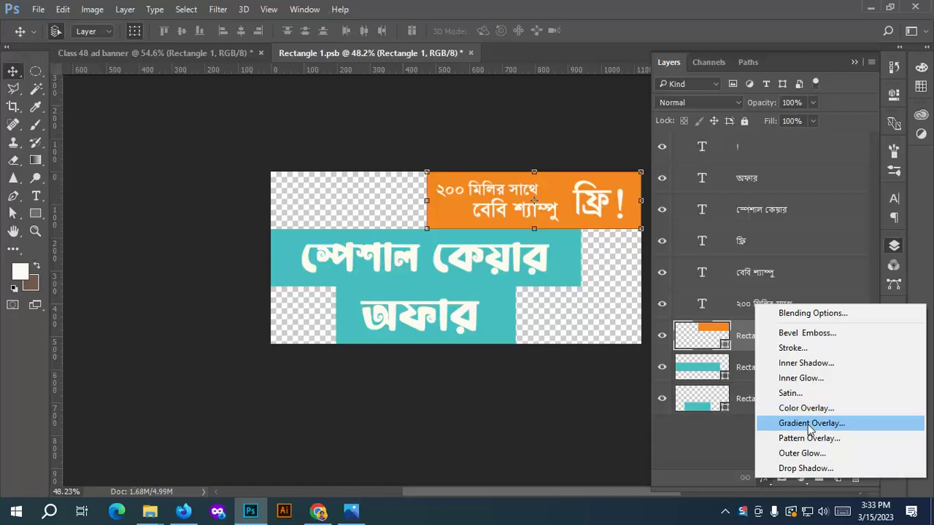
click(810, 426)
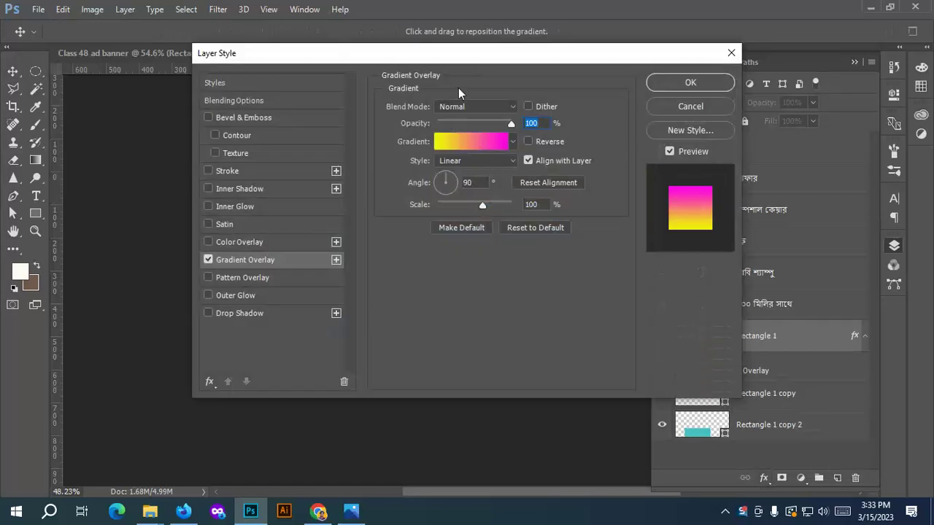
drag(456, 60, 488, 349)
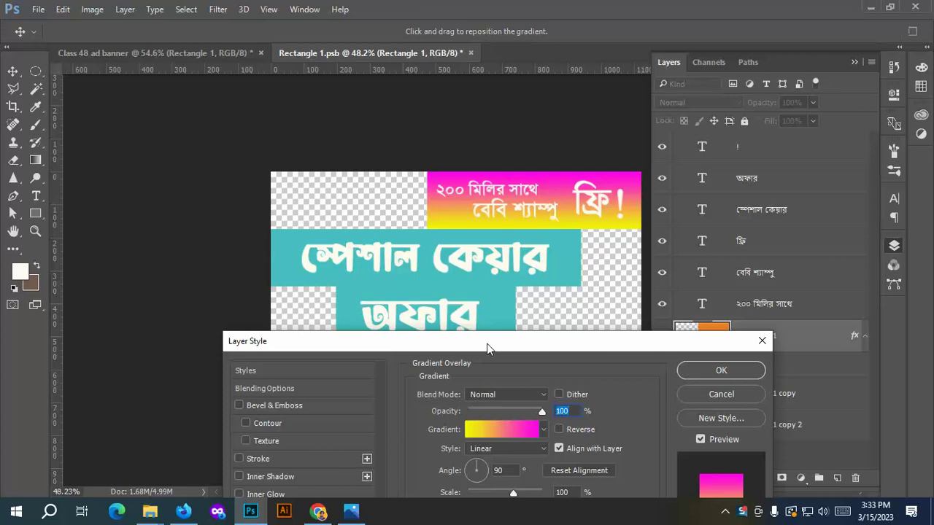
click(718, 394)
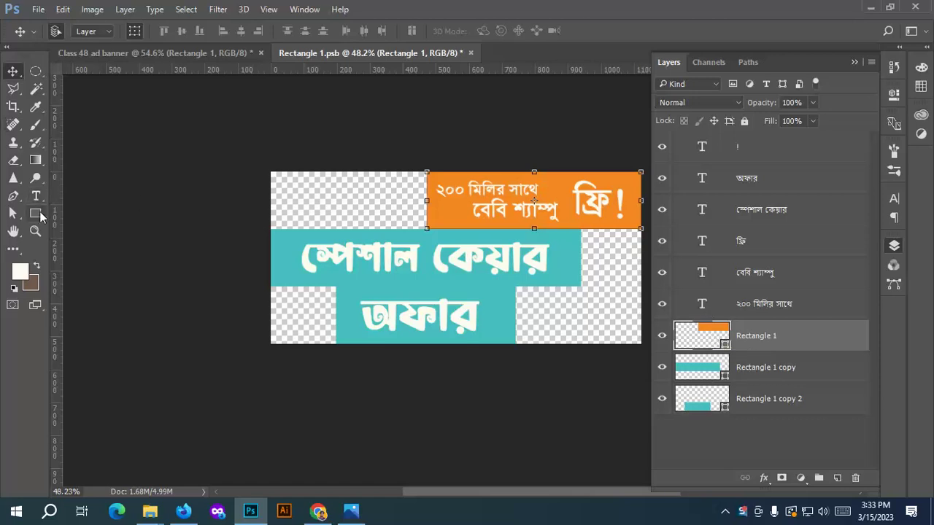
click(38, 213)
click(128, 31)
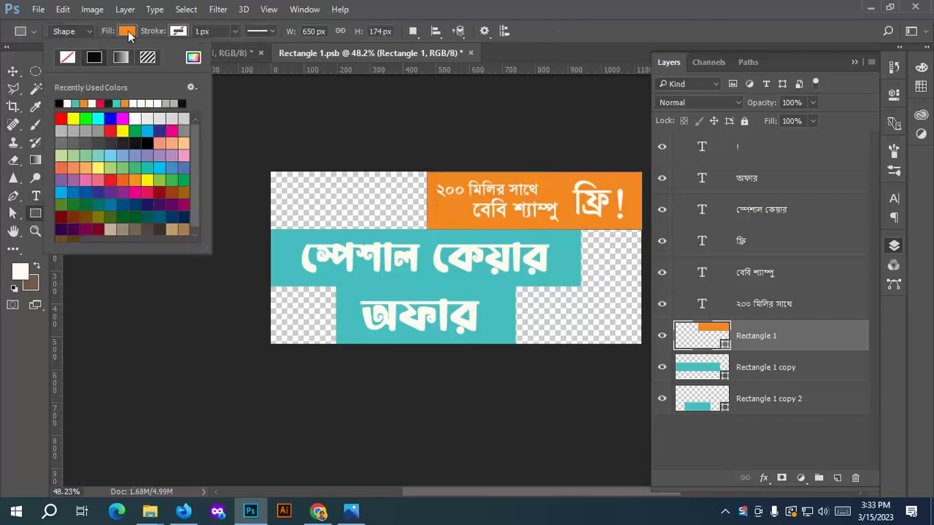
click(193, 57)
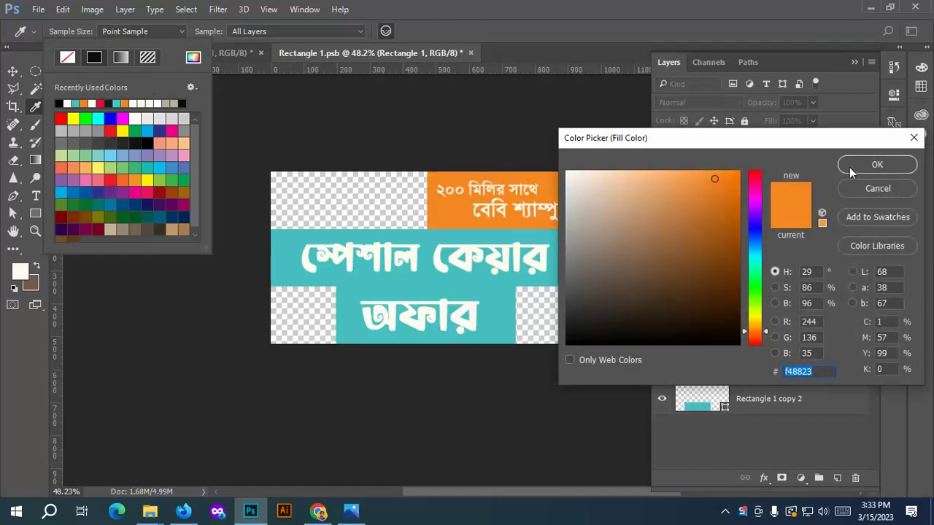
click(876, 192)
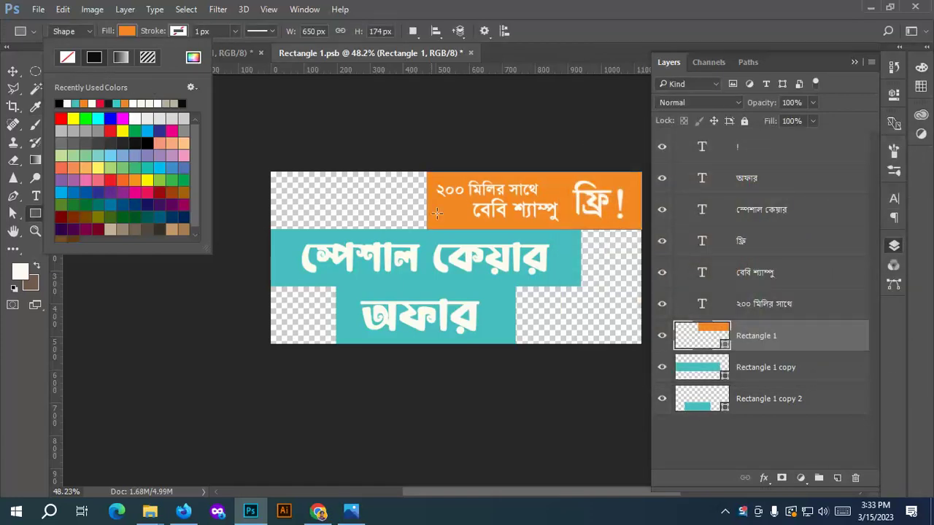
click(13, 73)
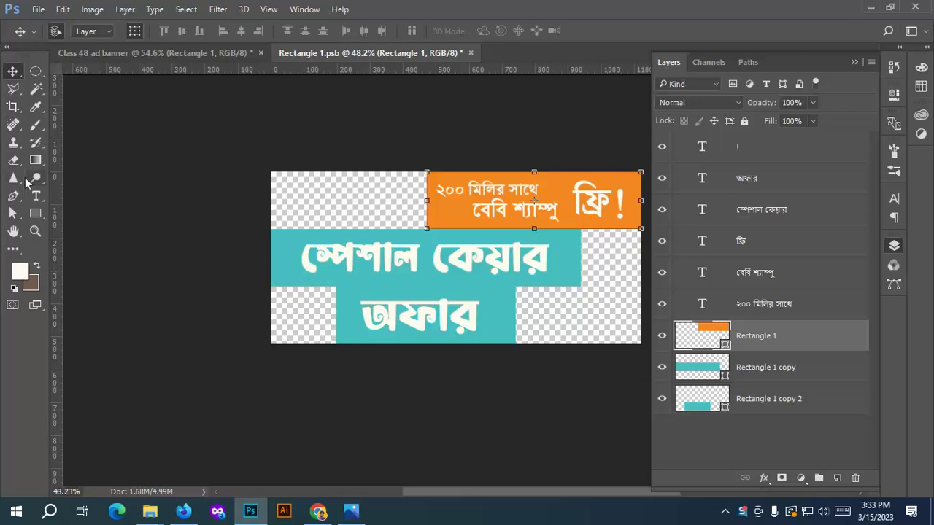
drag(40, 159, 103, 159)
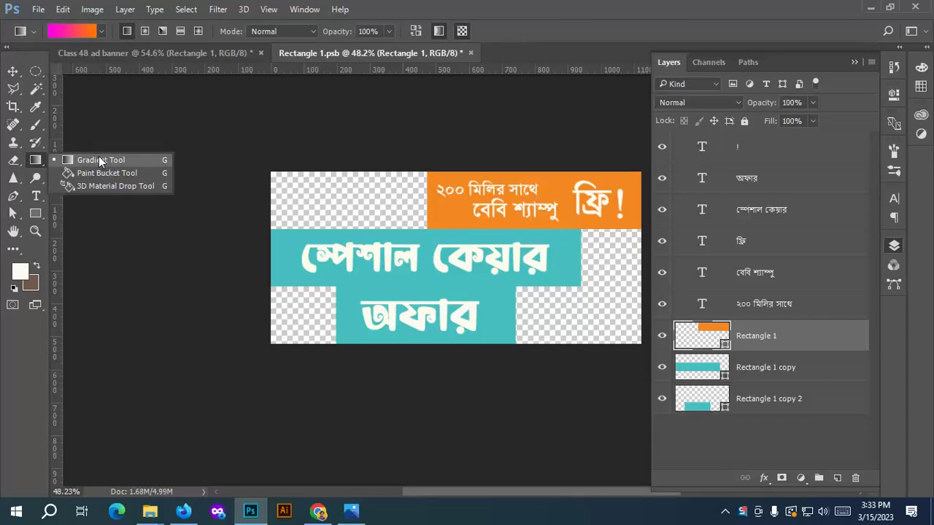
click(12, 70)
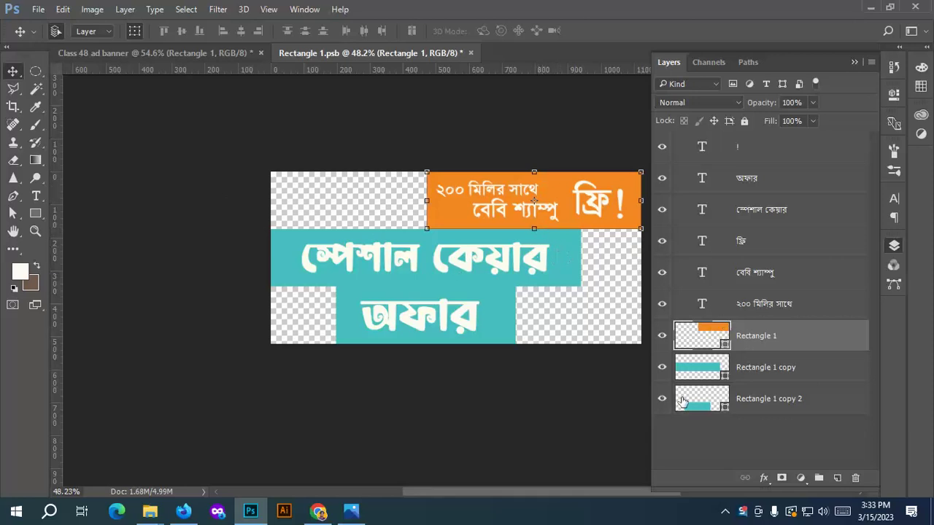
Add a black Drop Shadow to the orange Rectangle 1 layer with 73% opacity, 129° angle, 20 px distance, 9% spread and 98 px size.
click(764, 478)
click(800, 479)
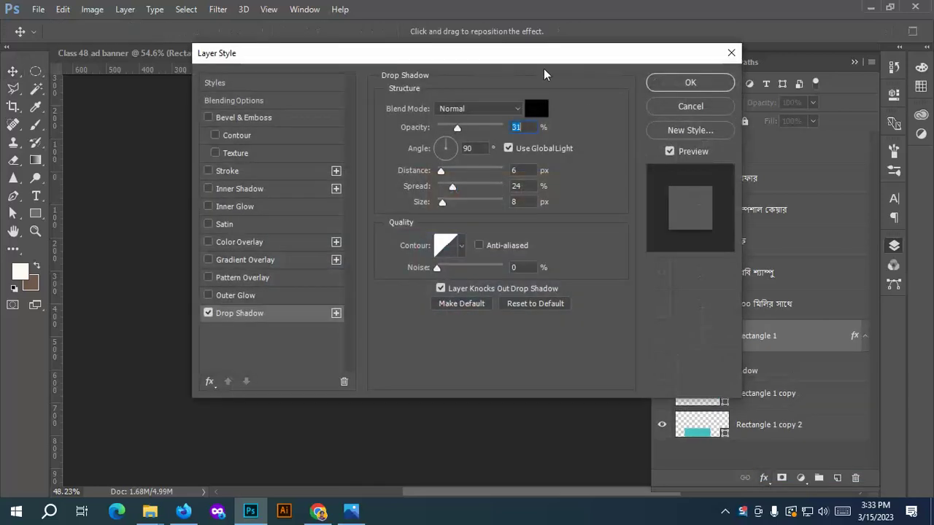
drag(543, 69, 103, 257)
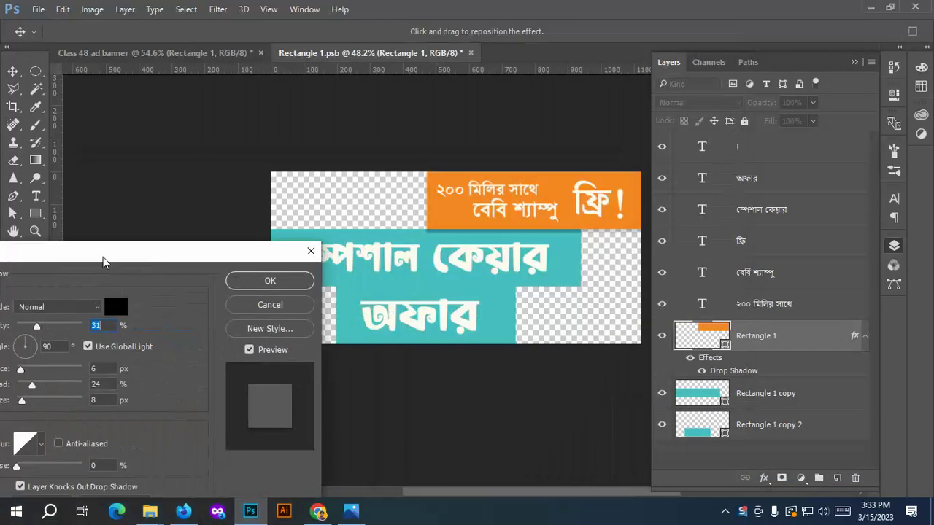
mouse_move(38, 328)
mouse_down()
mouse_move(48, 326)
mouse_move(34, 327)
mouse_up()
click(22, 347)
click(23, 346)
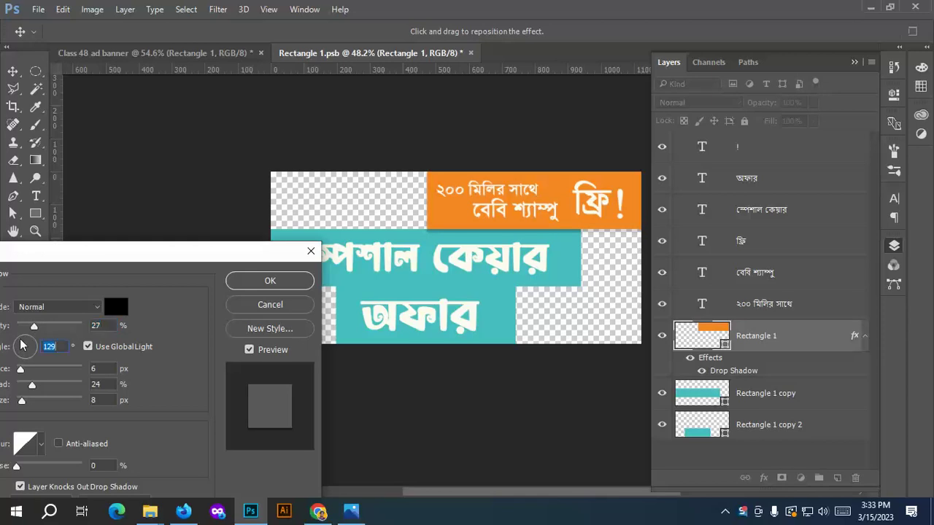
mouse_move(27, 371)
mouse_down()
mouse_move(56, 385)
mouse_move(36, 401)
mouse_move(22, 384)
mouse_up()
drag(34, 327, 64, 328)
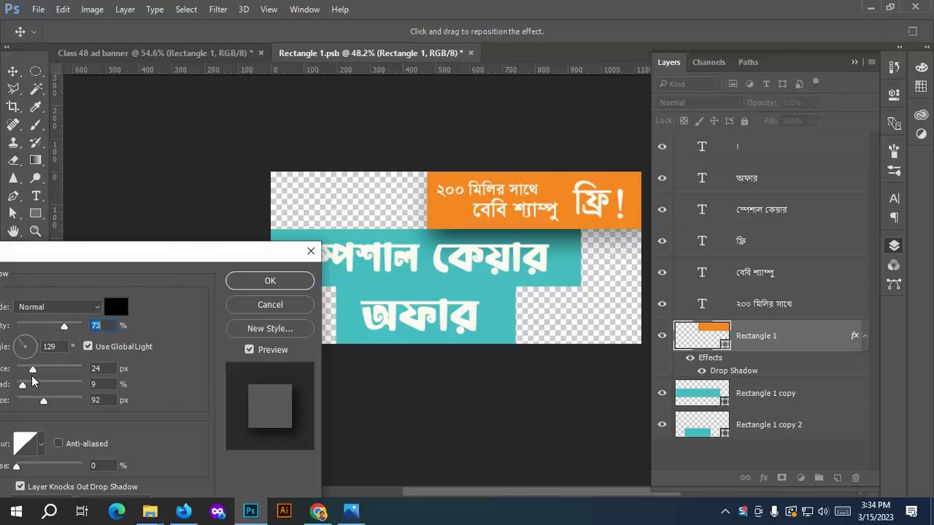
drag(33, 369, 46, 401)
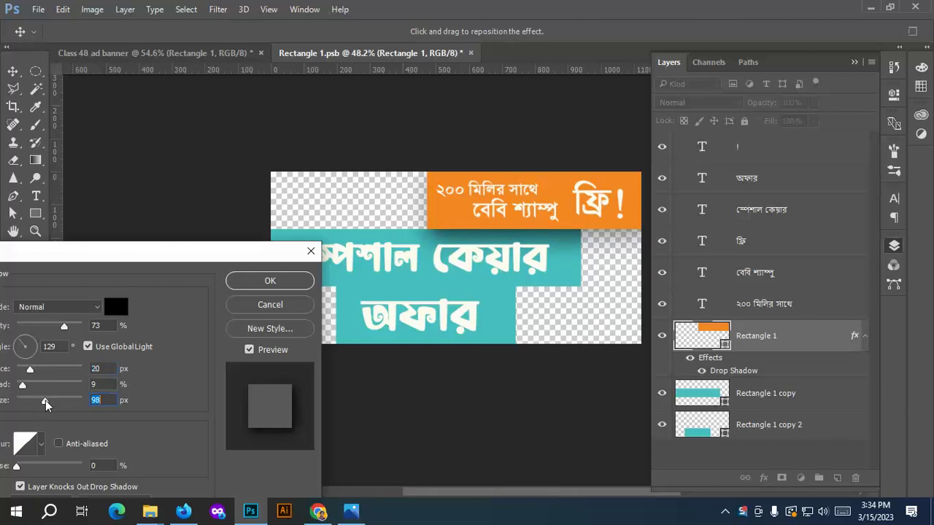
Set the Drop Shadow's blend mode to Multiply and apply the layer style to Rectangle 1.
click(65, 308)
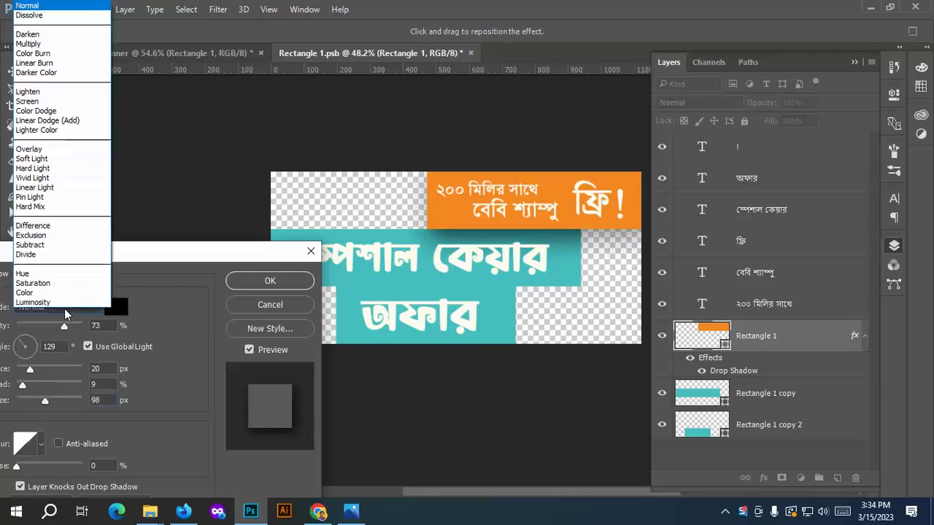
click(42, 45)
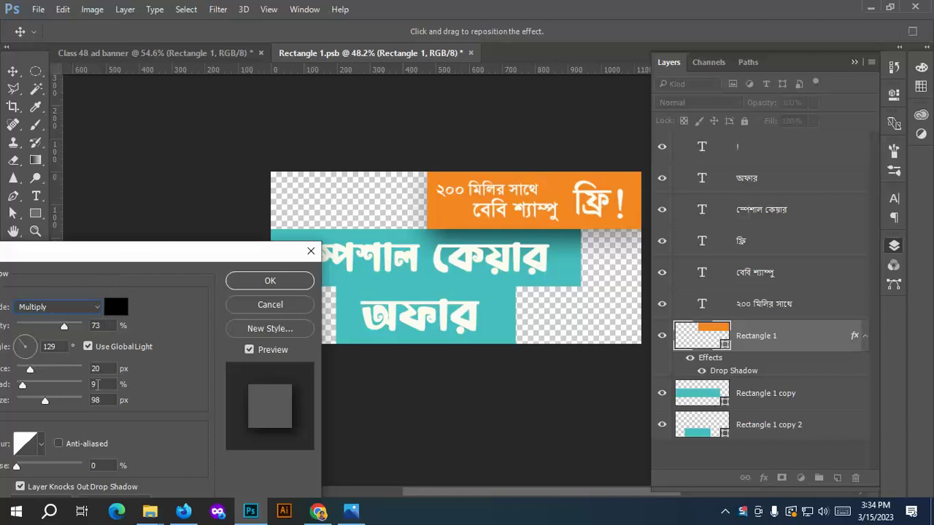
drag(94, 252, 217, 140)
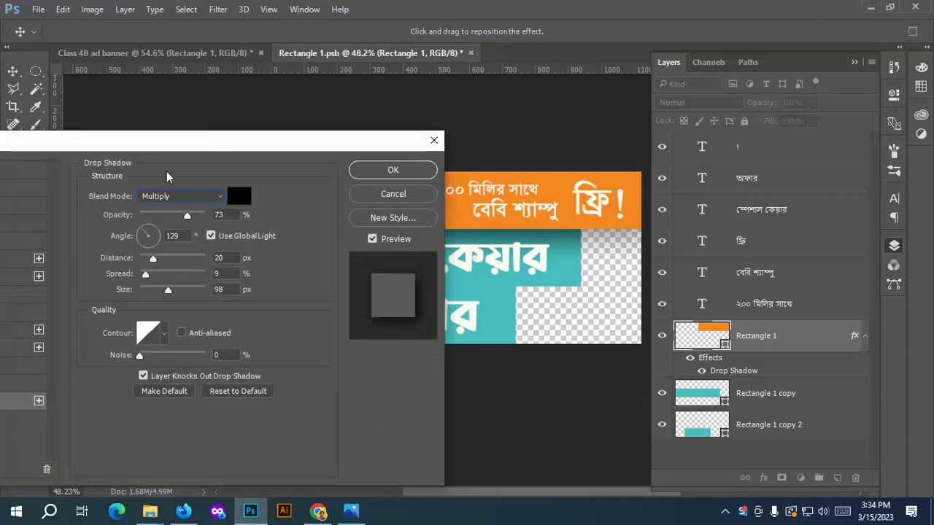
drag(223, 139, 424, 151)
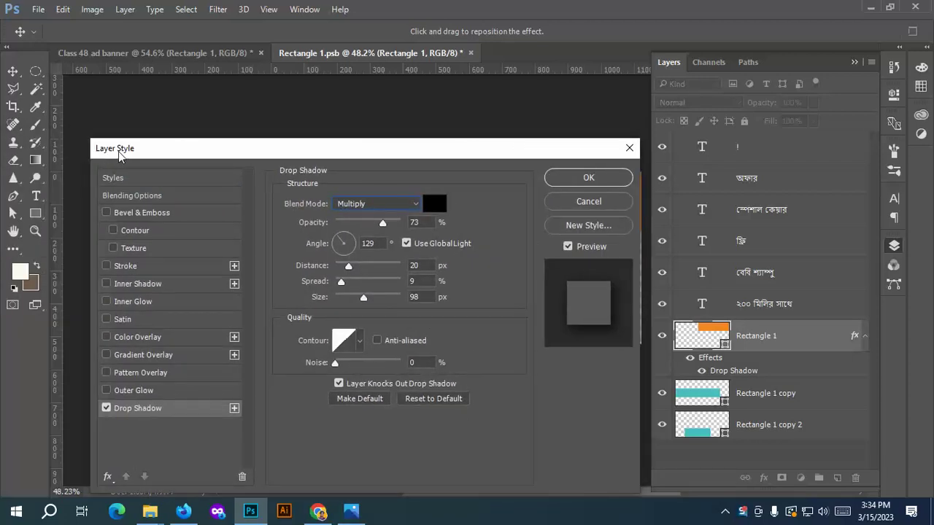
drag(494, 156, 461, 144)
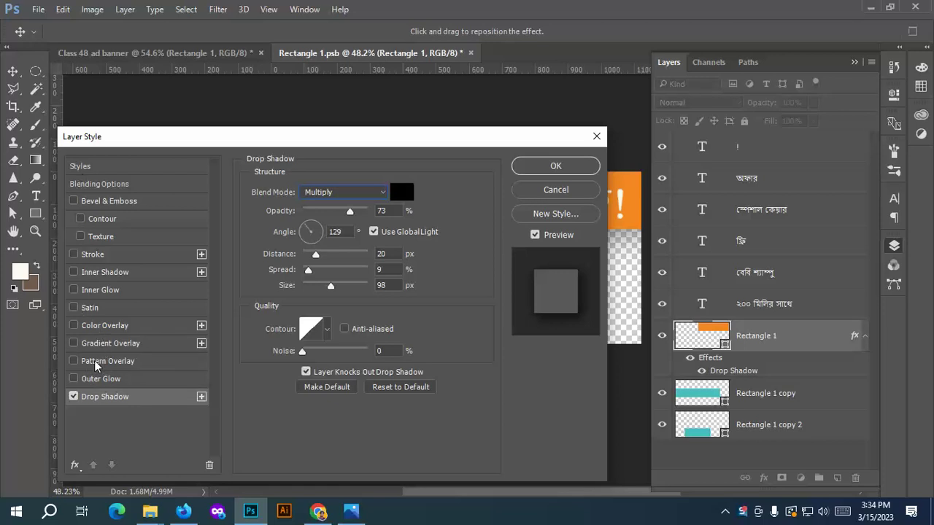
click(555, 166)
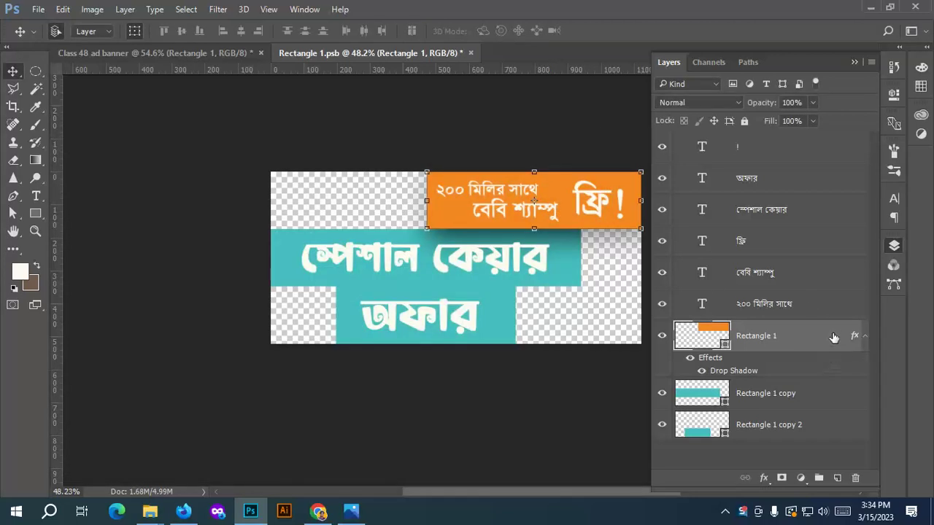
click(844, 392)
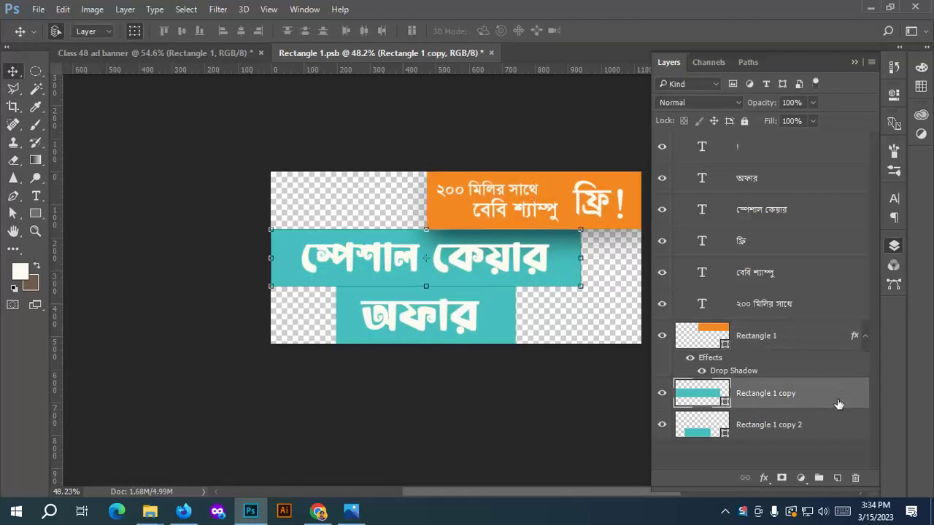
double_click(815, 387)
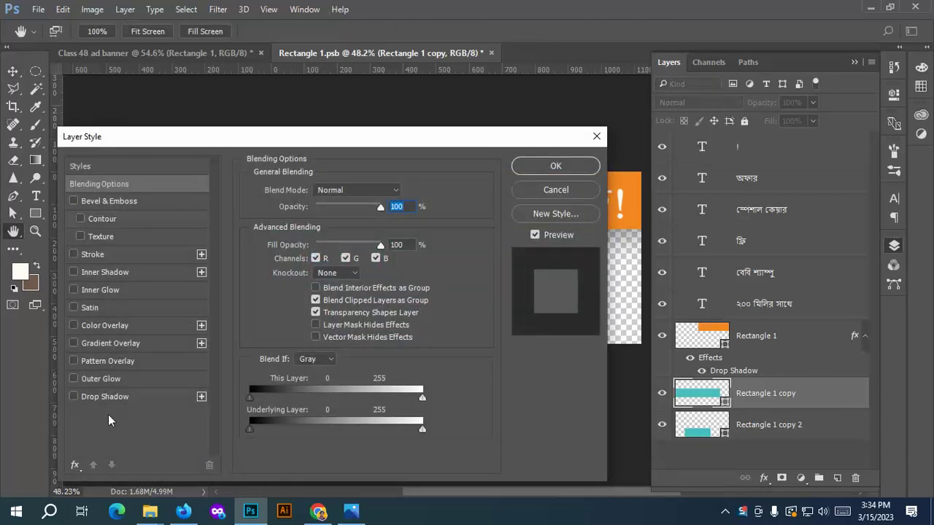
click(572, 172)
click(764, 479)
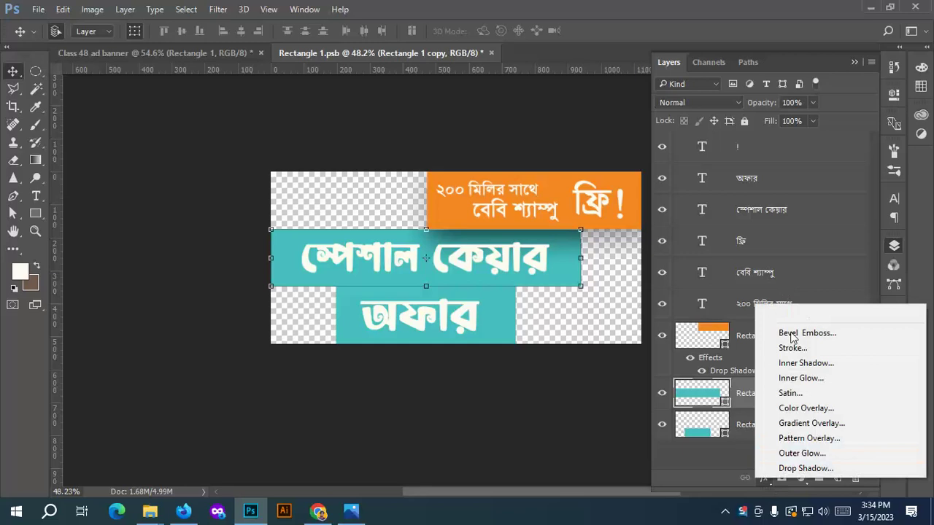
click(765, 480)
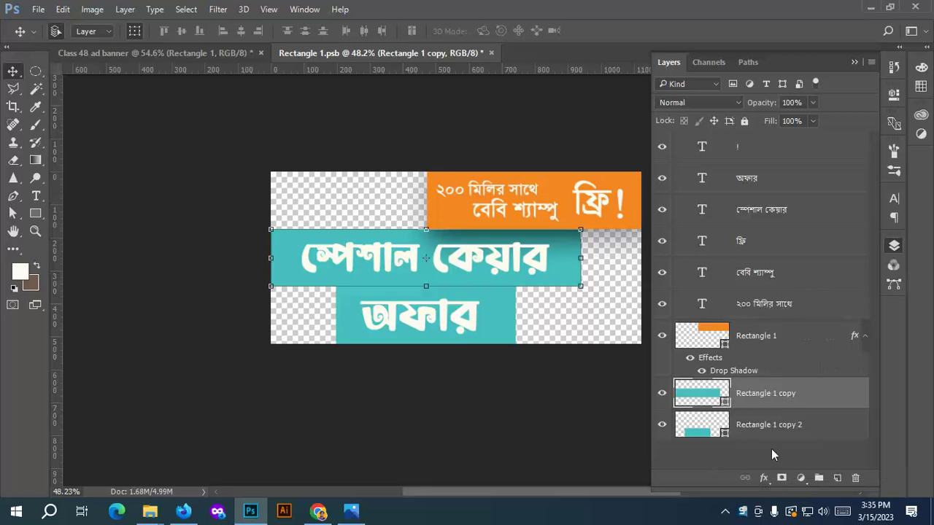
Add a Drop Shadow effect to the teal Rectangle 1 copy layer, keeping its preset settings, and deselect the layer.
double_click(847, 401)
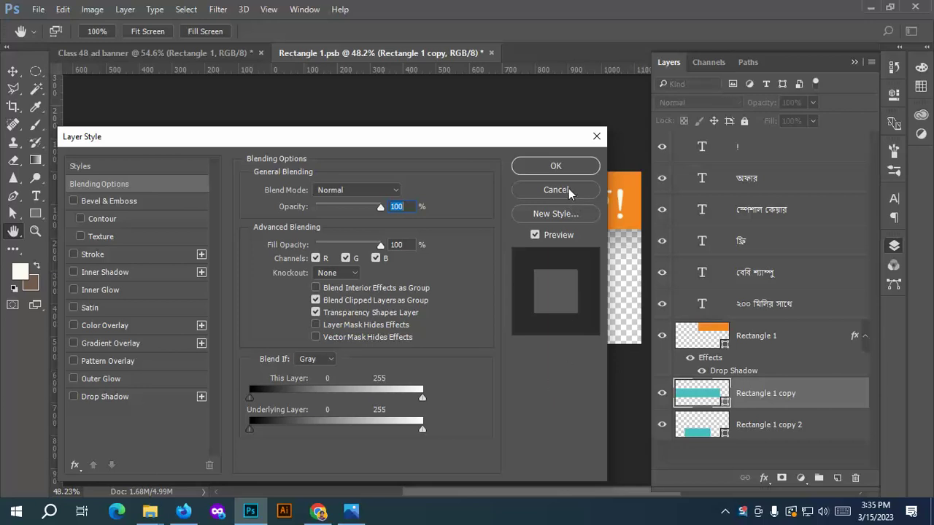
click(72, 396)
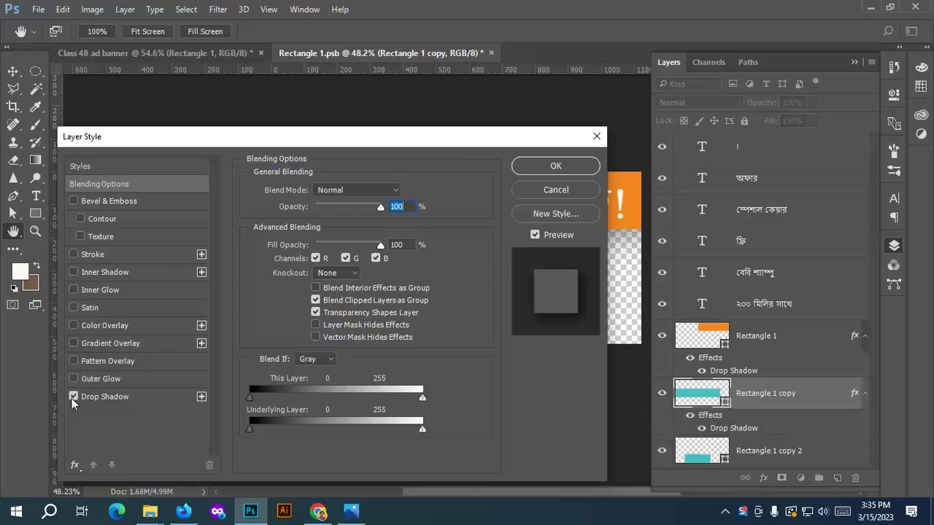
drag(357, 137, 9, 205)
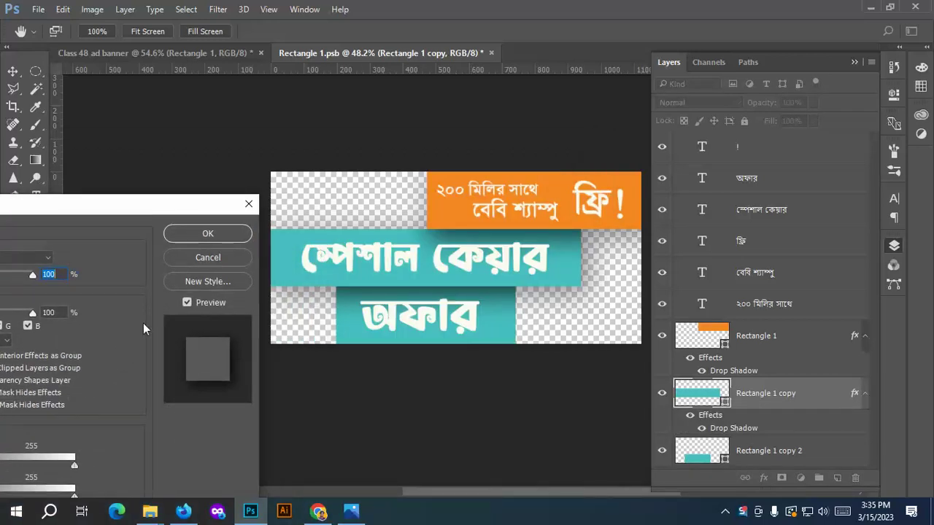
click(208, 238)
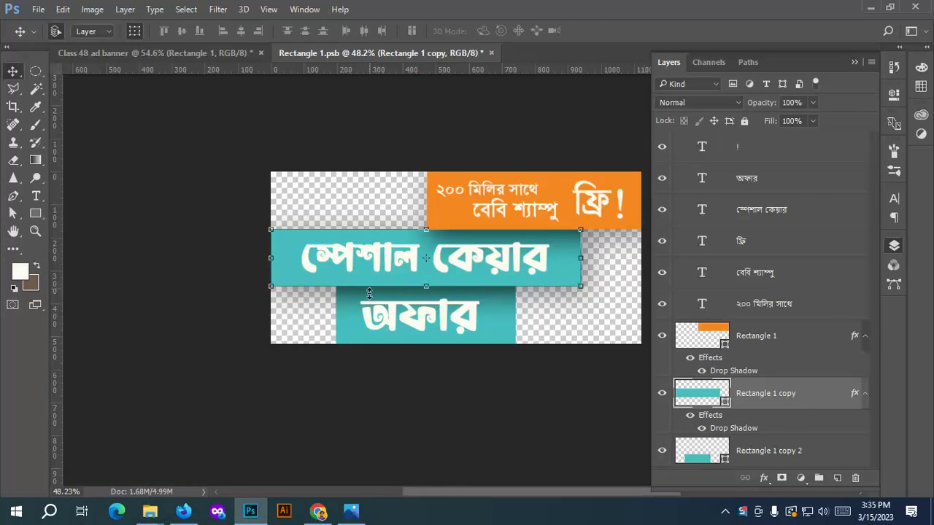
click(485, 375)
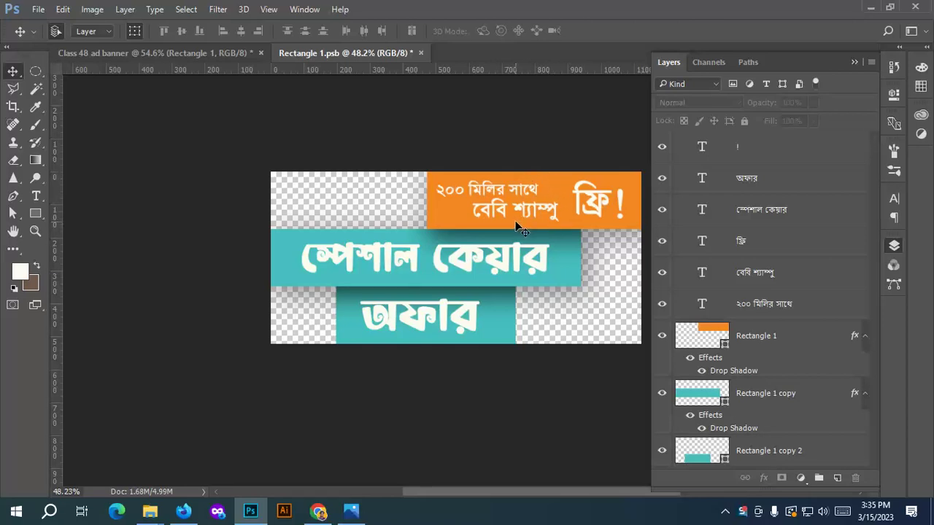
Add an Emboss-style Bevel & Emboss to the orange Rectangle 1 layer with 157% depth, 18 px size and 8 px soften.
click(559, 174)
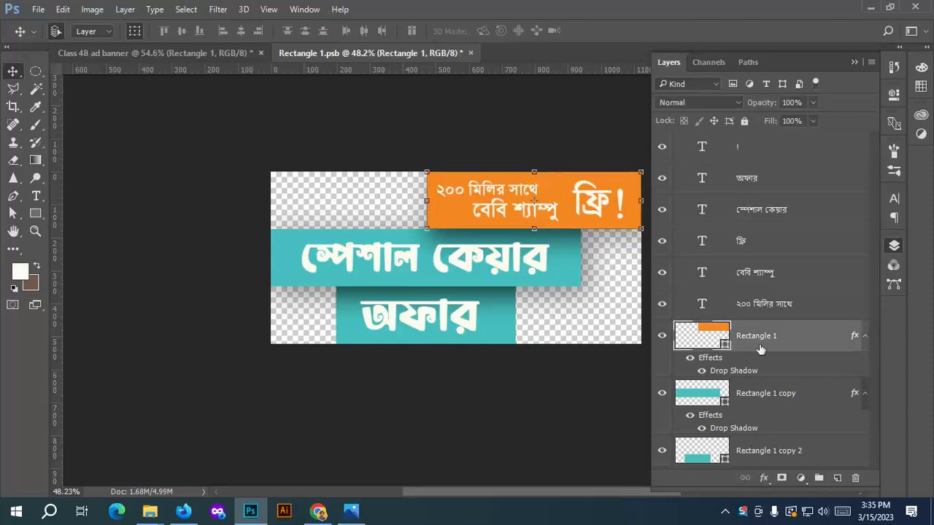
click(764, 479)
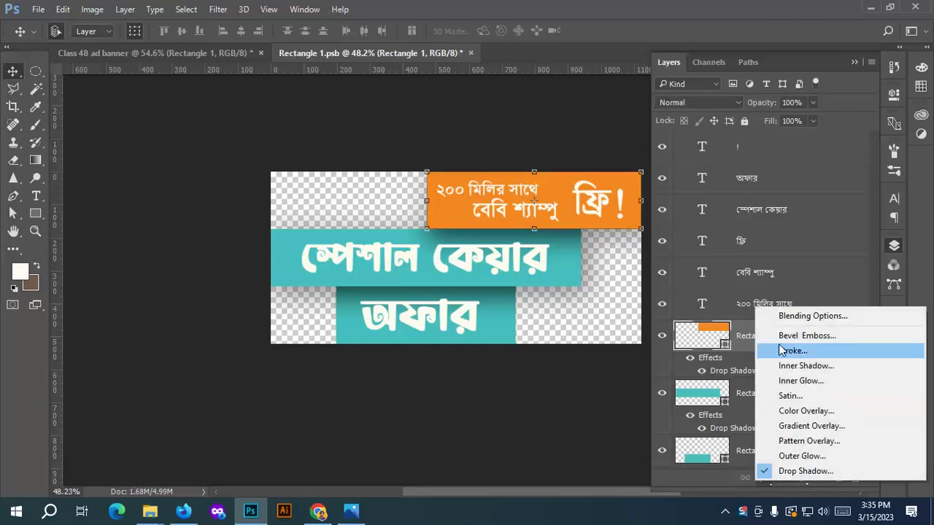
click(801, 338)
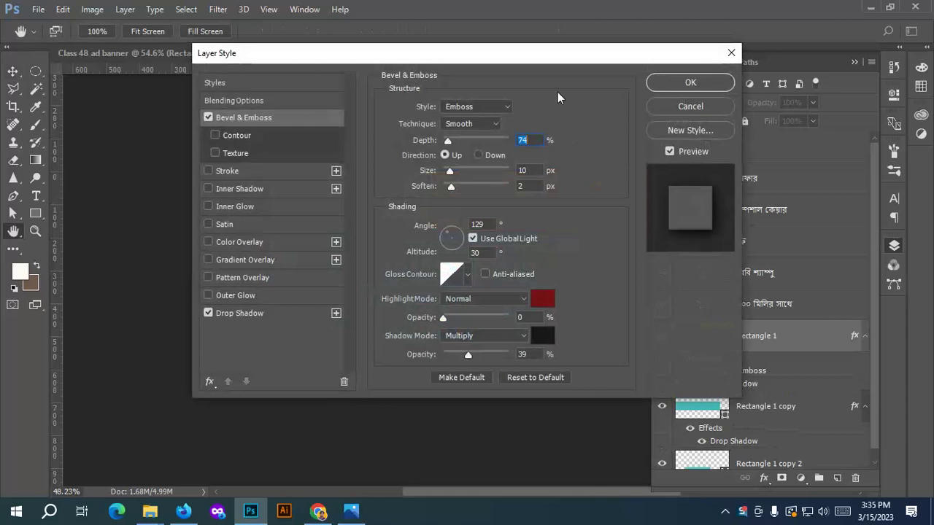
drag(547, 56, 194, 177)
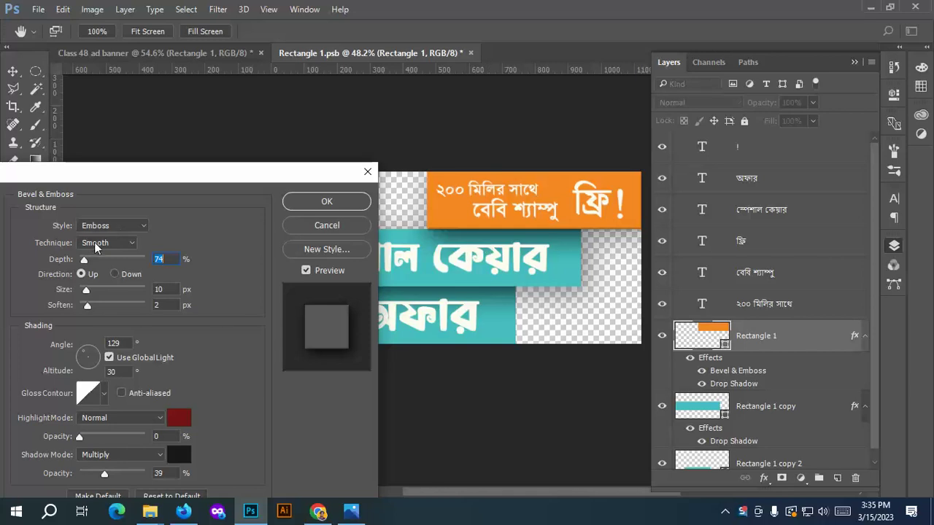
drag(84, 259, 89, 296)
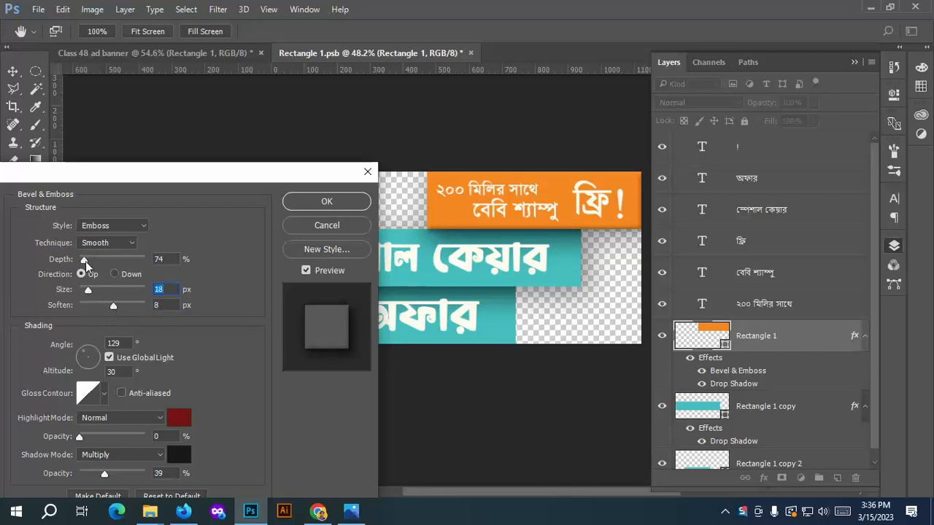
drag(84, 260, 92, 264)
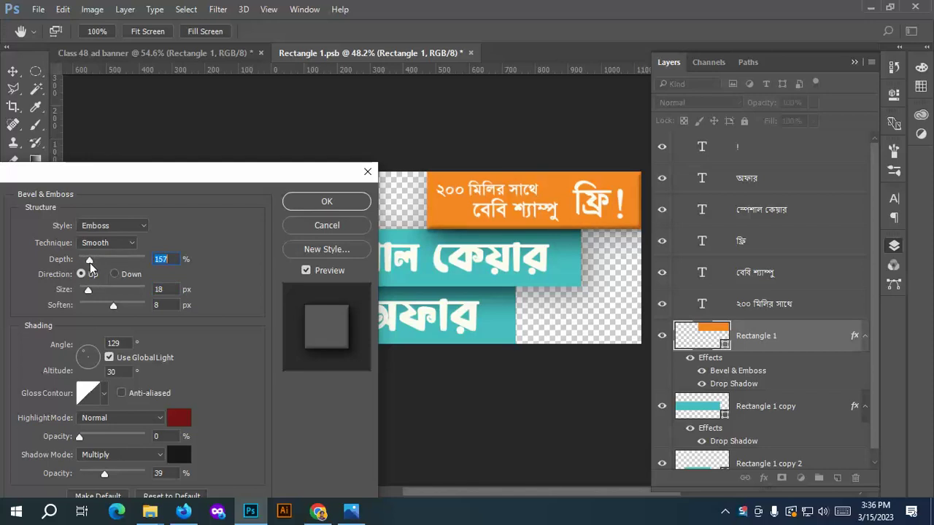
Set the bevel's global light to a 135° angle and 53° altitude, trying several light directions.
click(90, 354)
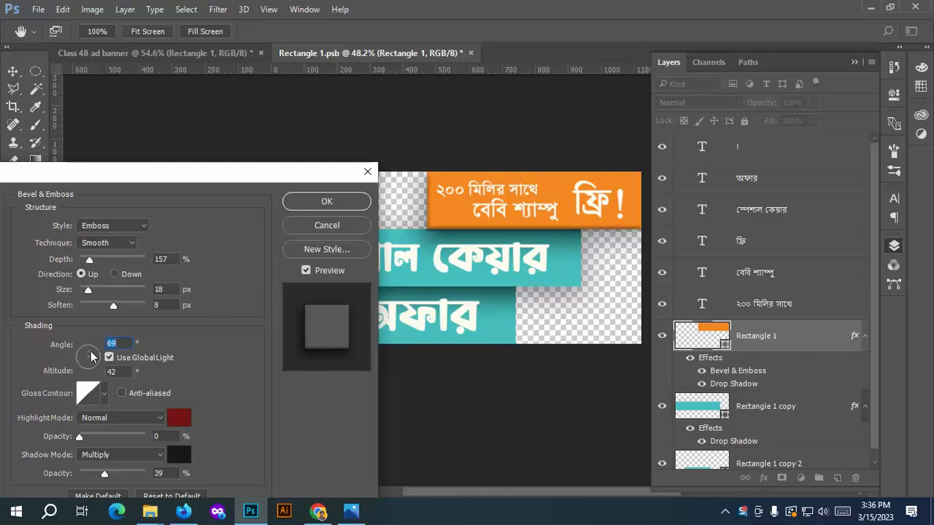
mouse_move(90, 356)
mouse_down()
mouse_move(101, 355)
mouse_move(85, 356)
mouse_up()
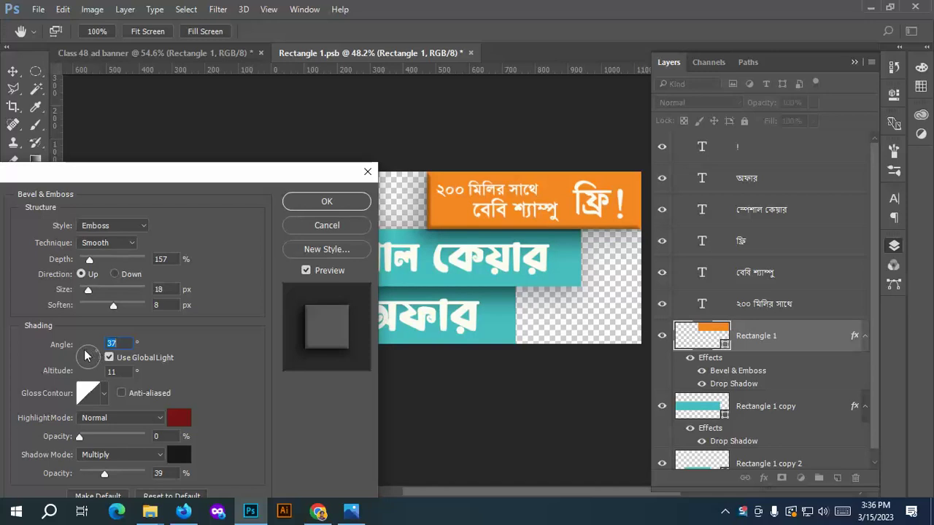
click(85, 351)
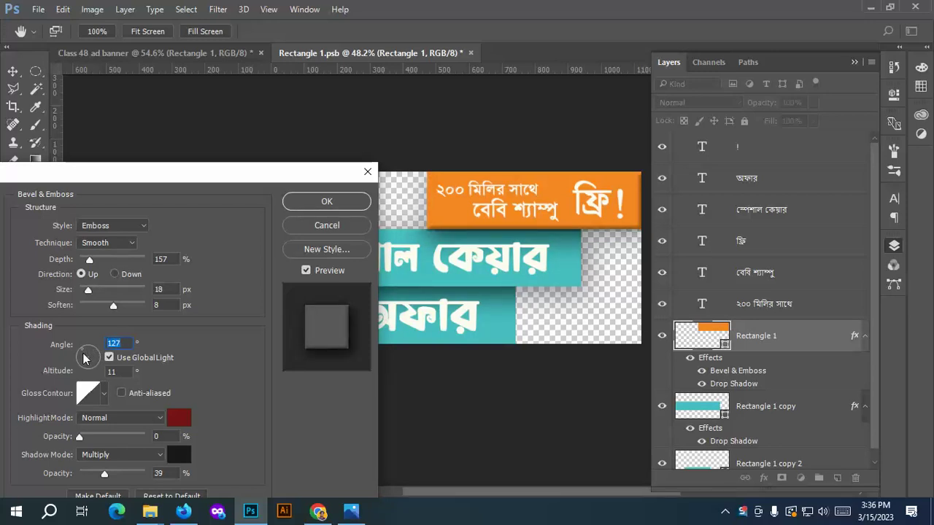
click(84, 357)
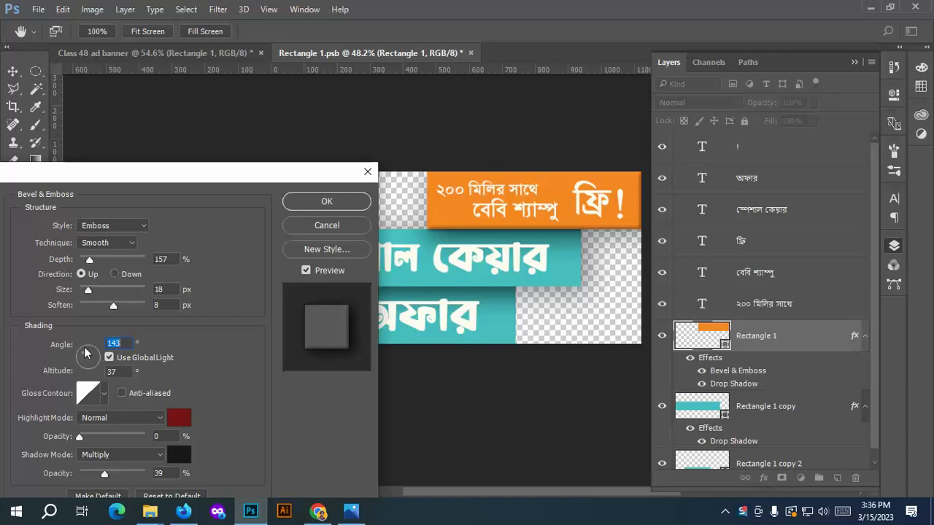
click(85, 356)
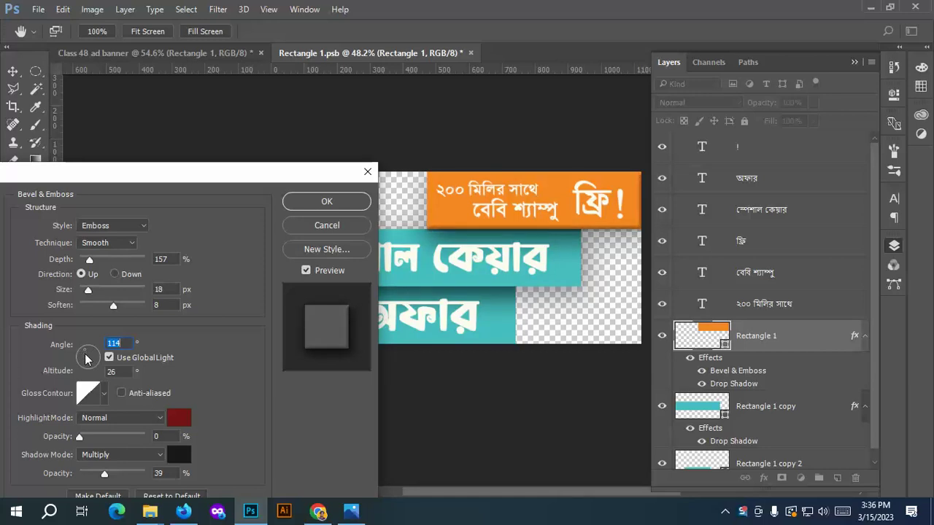
click(89, 358)
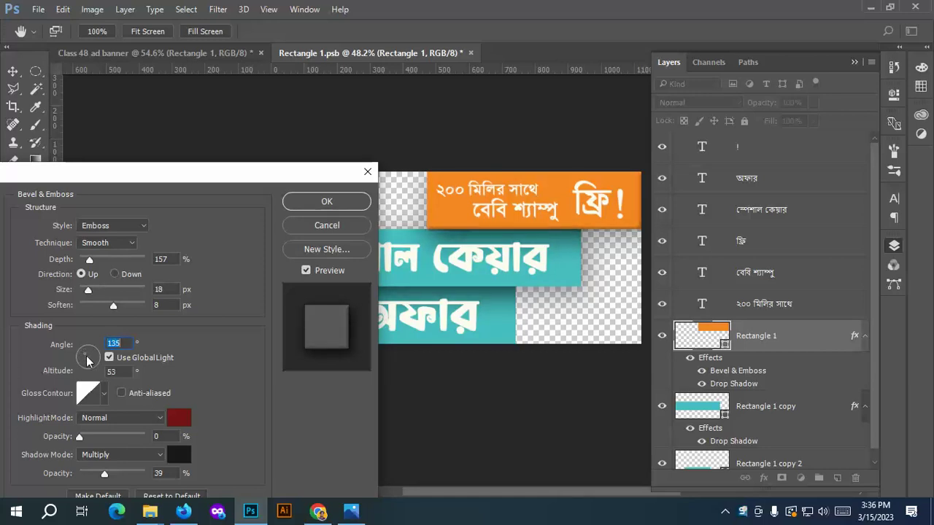
Try a different Gloss Contour preset for the bevel and restore the straight diagonal contour.
click(104, 393)
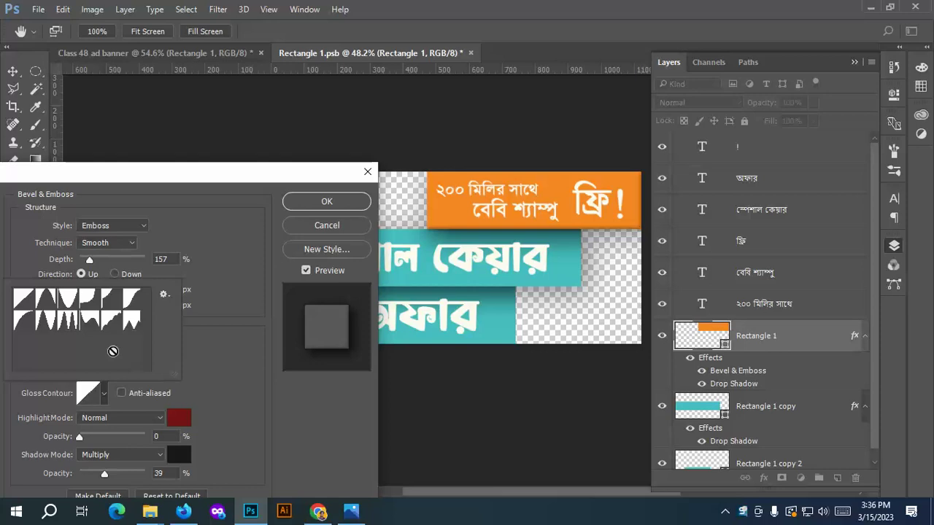
click(89, 316)
click(23, 300)
click(178, 193)
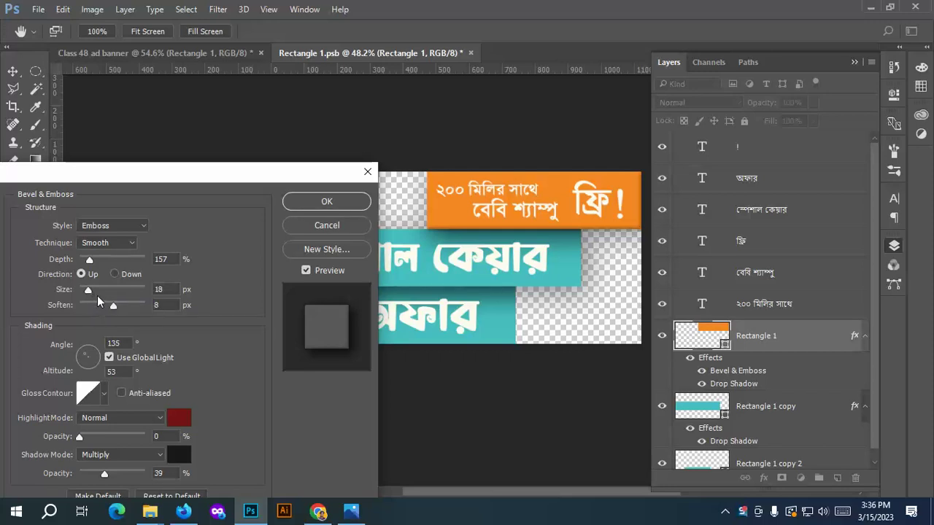
Refine Rectangle 1's bevel to 553% depth, 16 px size, 9 px soften, 18% highlight and 41% shadow opacity, and apply the layer style.
drag(150, 173, 145, 73)
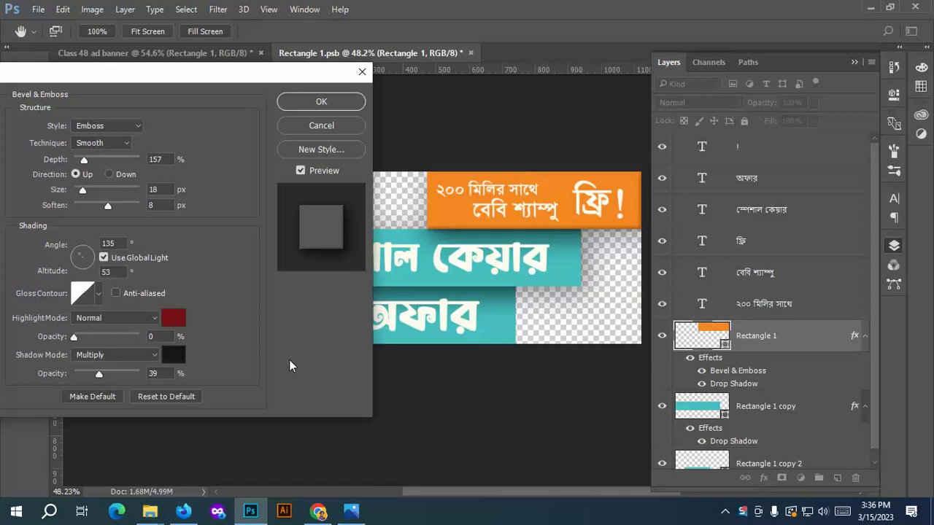
mouse_move(98, 380)
mouse_down()
mouse_move(85, 380)
mouse_move(101, 380)
mouse_up()
mouse_move(73, 338)
mouse_down()
mouse_move(108, 338)
mouse_move(67, 340)
mouse_move(85, 335)
mouse_up()
drag(108, 205, 84, 193)
drag(84, 159, 111, 164)
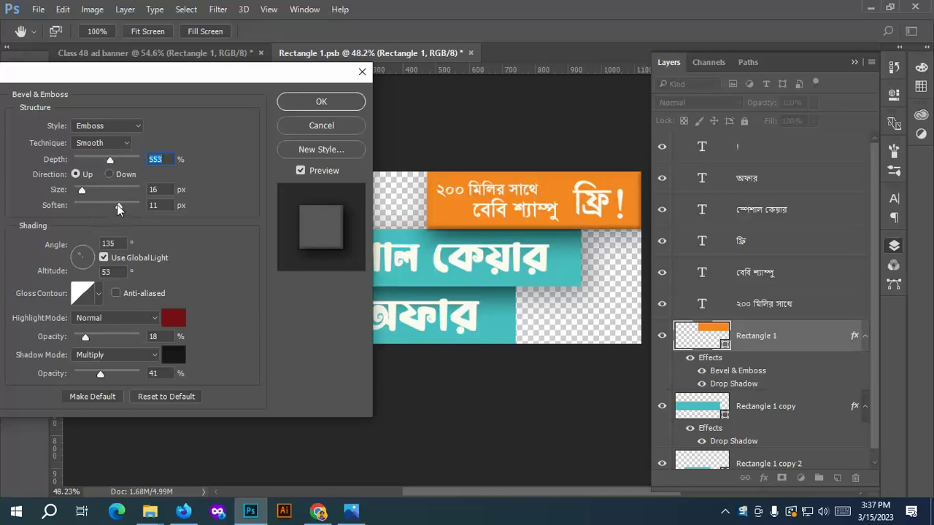
mouse_move(119, 206)
mouse_down()
mouse_move(98, 206)
mouse_move(110, 208)
mouse_up()
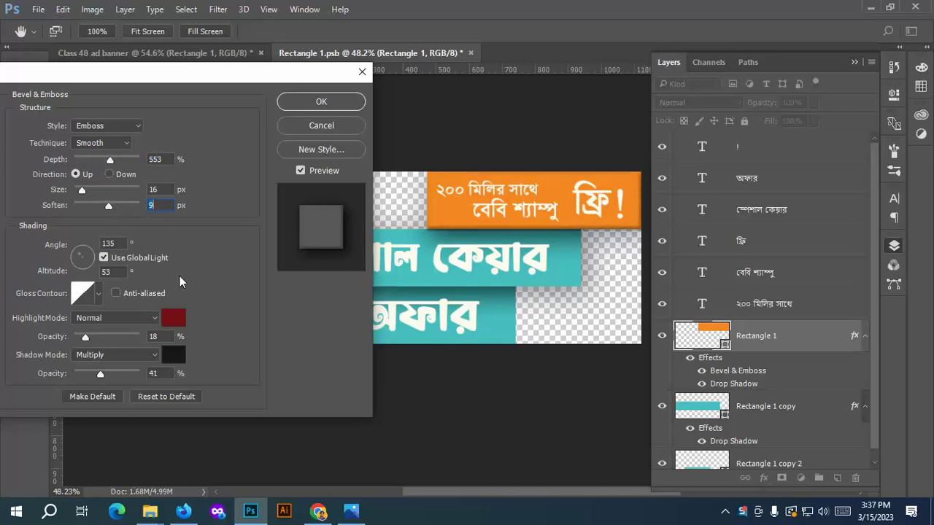
click(319, 106)
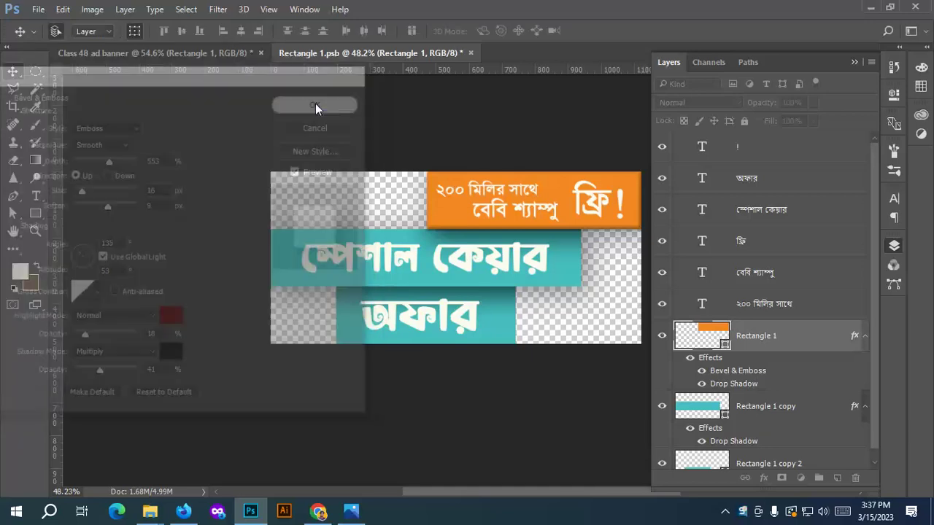
click(365, 199)
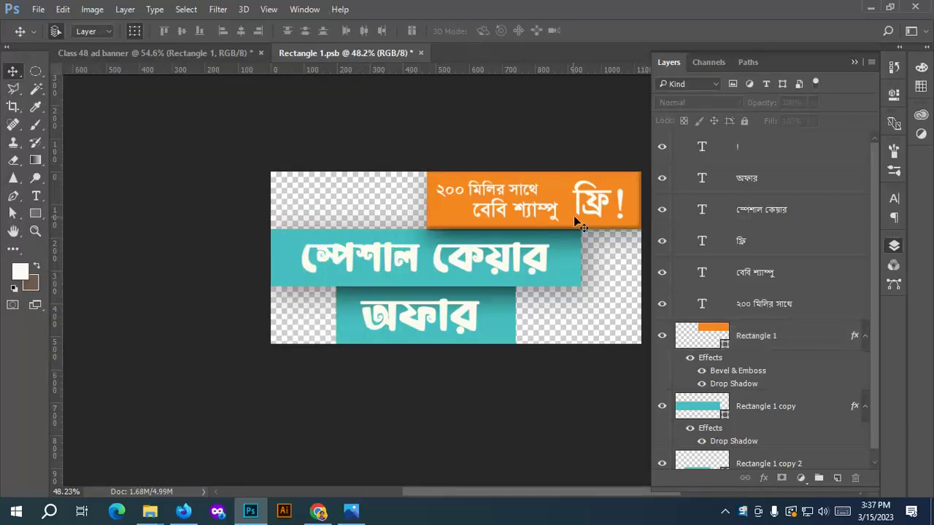
click(575, 270)
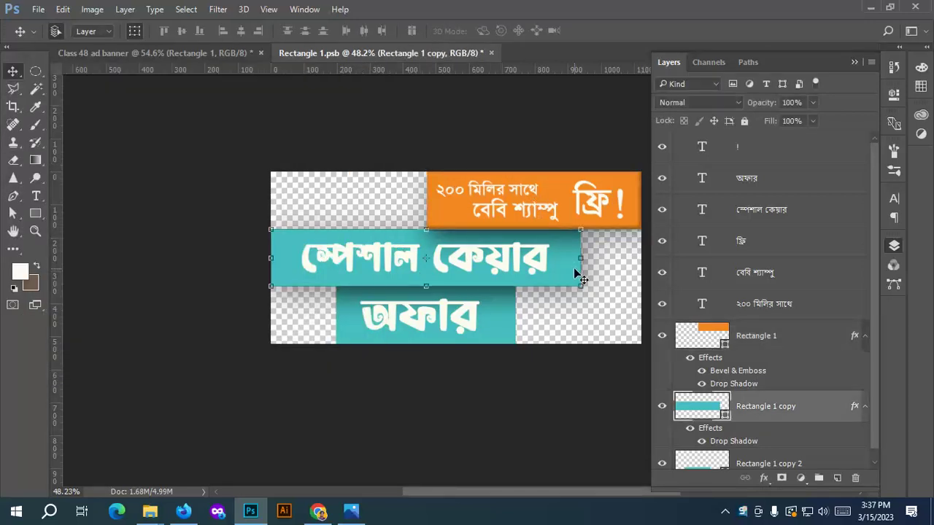
click(764, 479)
click(774, 337)
drag(466, 61, 63, 178)
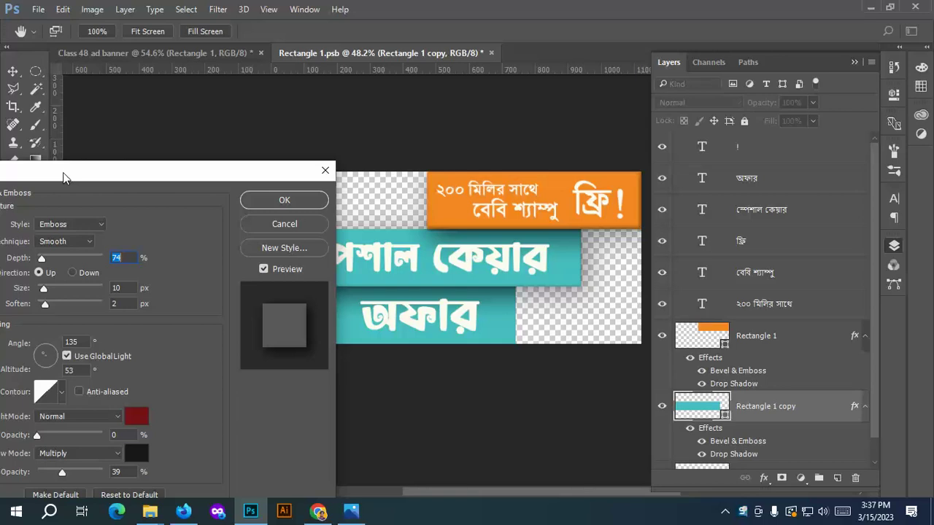
click(275, 223)
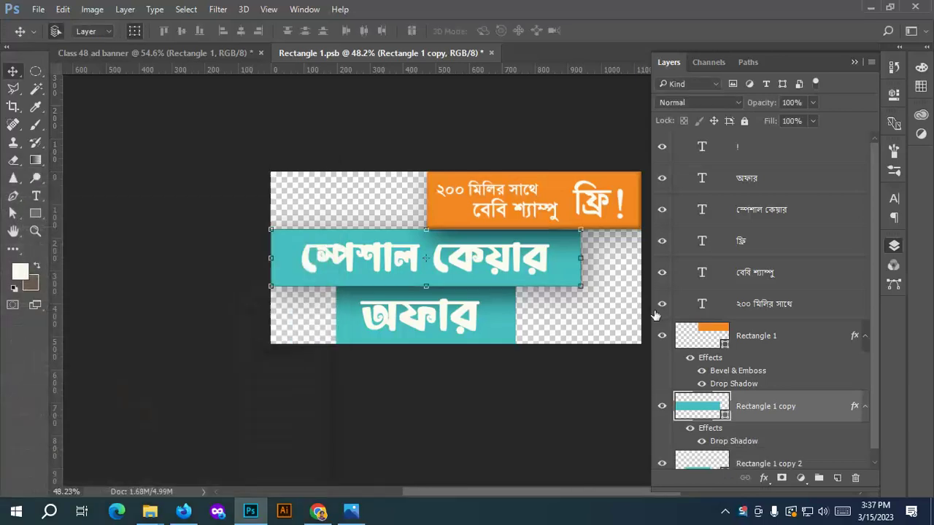
Delete the Drop Shadow effect from the teal Rectangle 1 copy layer.
click(756, 375)
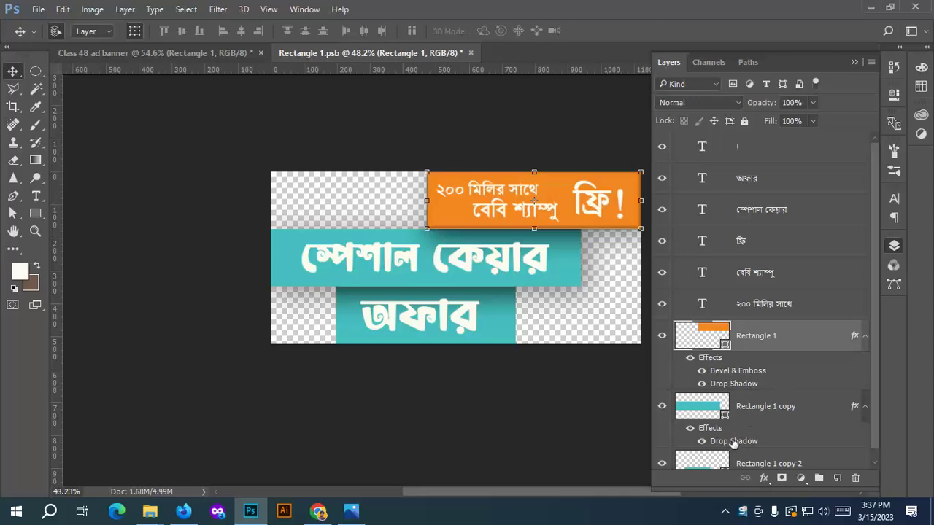
scroll(734, 444, down, 1)
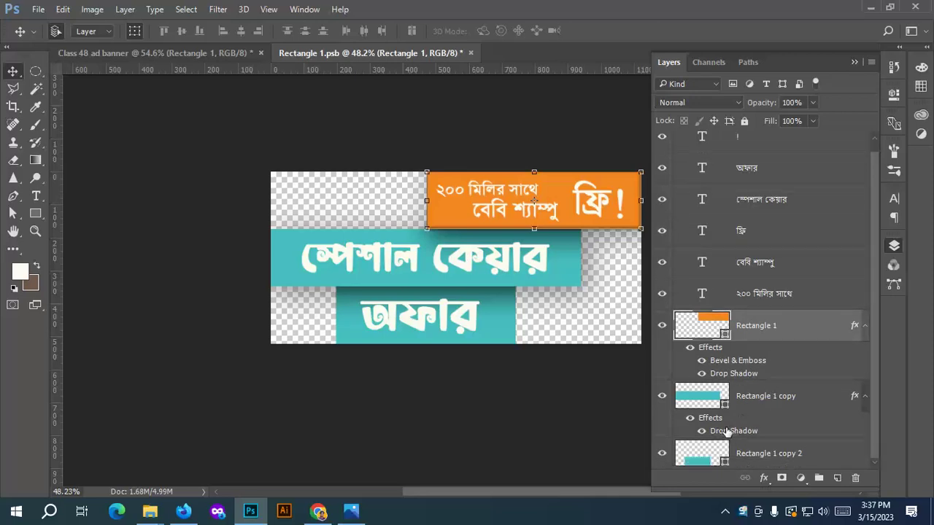
drag(727, 432, 854, 479)
Copy the orange Rectangle 1's layer style and paste it onto the teal Rectangle 1 copy and Rectangle 1 copy 2 layers.
right_click(758, 364)
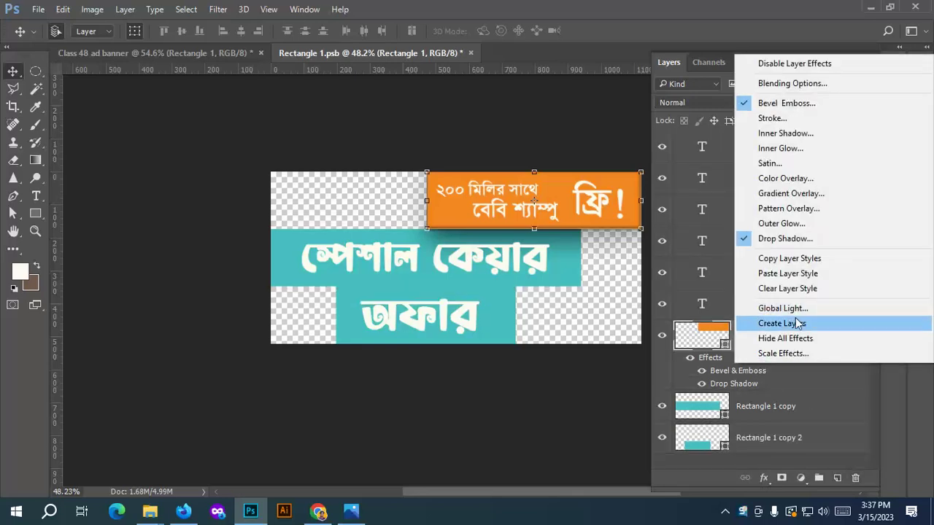
click(795, 259)
click(788, 410)
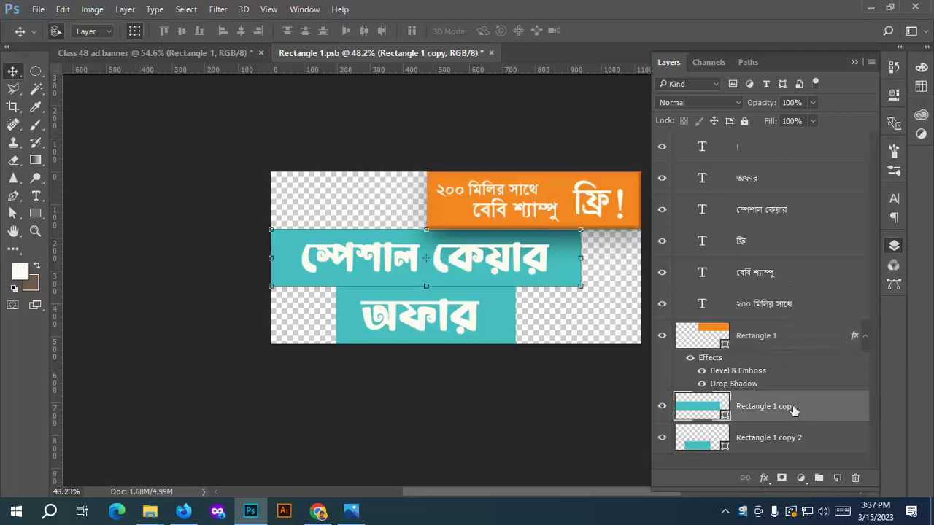
right_click(810, 409)
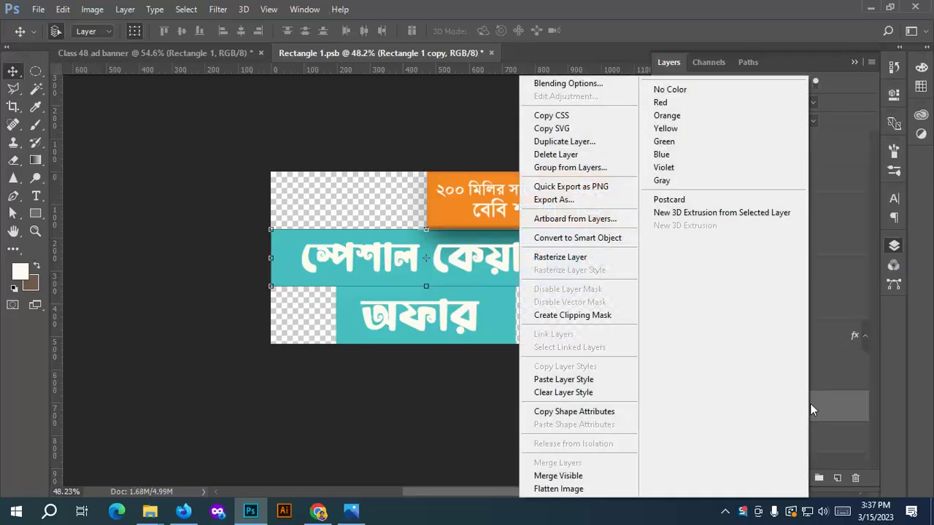
click(567, 381)
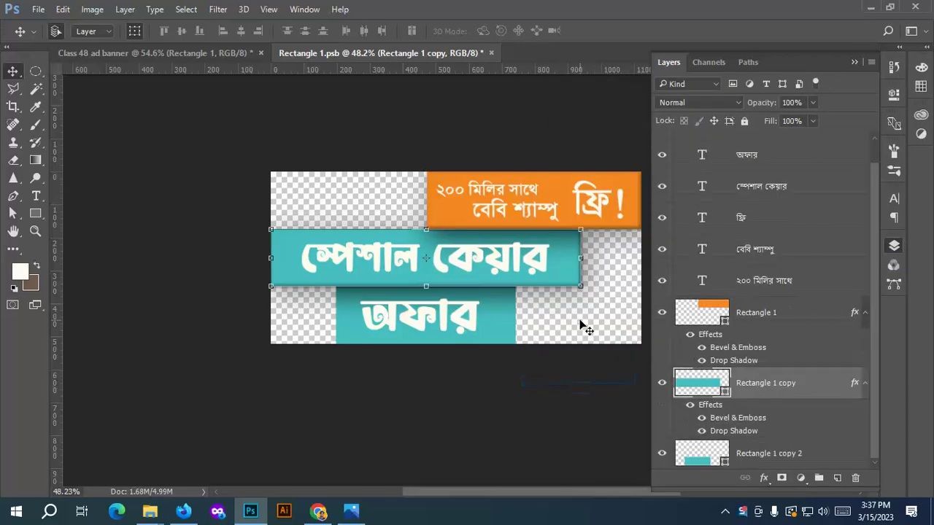
click(475, 436)
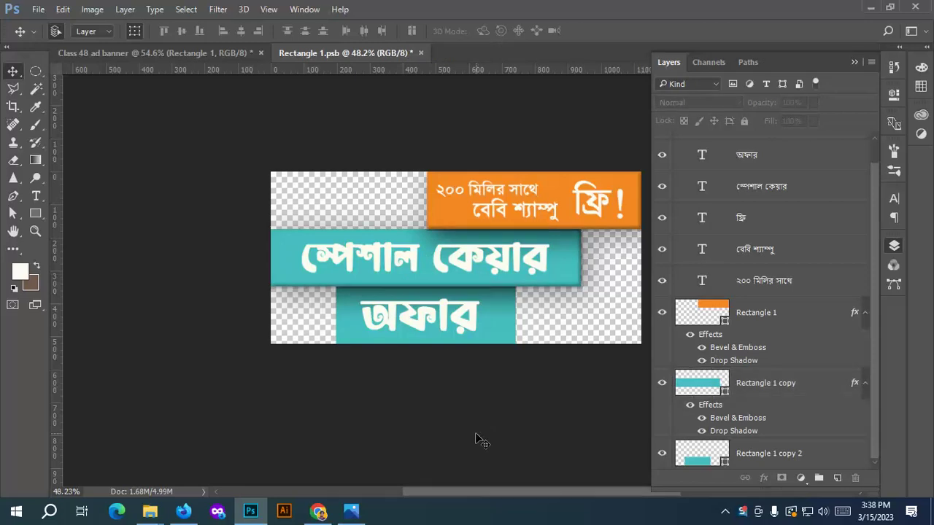
click(778, 455)
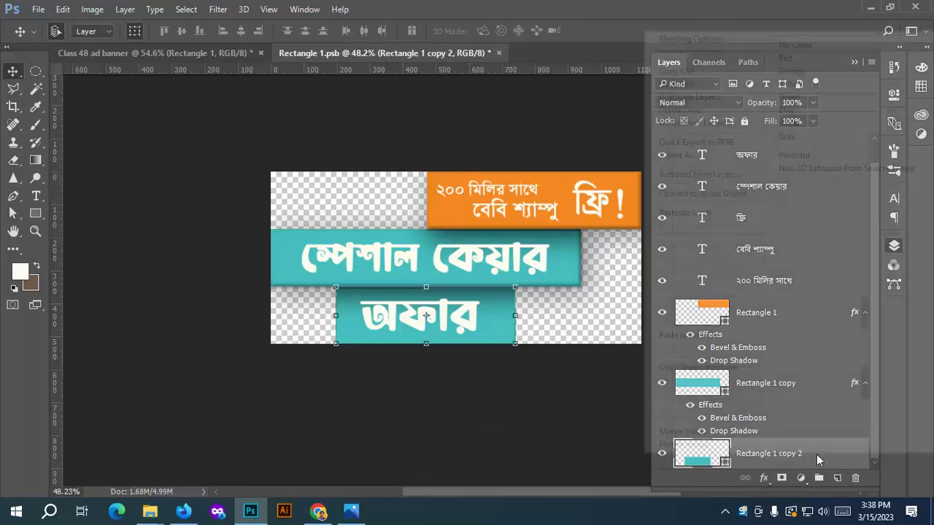
right_click(816, 455)
click(712, 406)
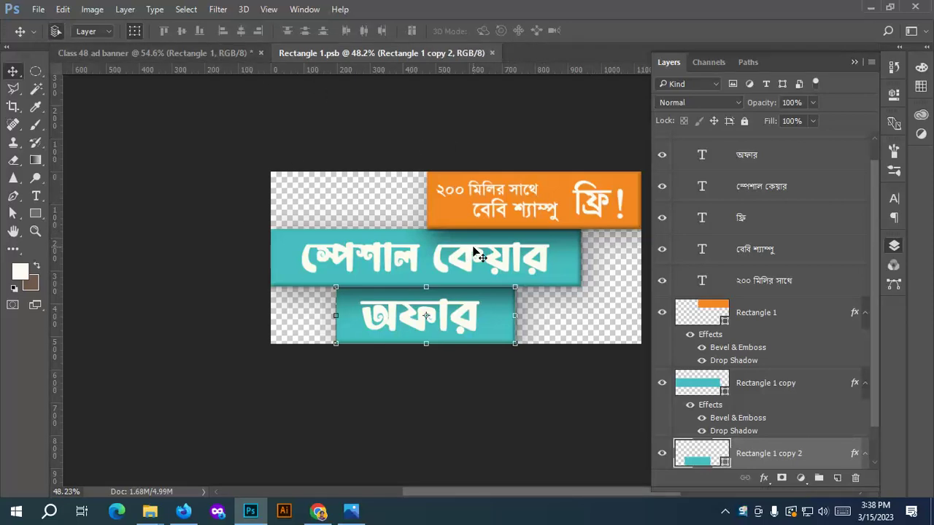
Make the Rectangle 1 smart object visible in the Class 48 ad banner document and inspect its bevels and shadows over the reference.
click(173, 52)
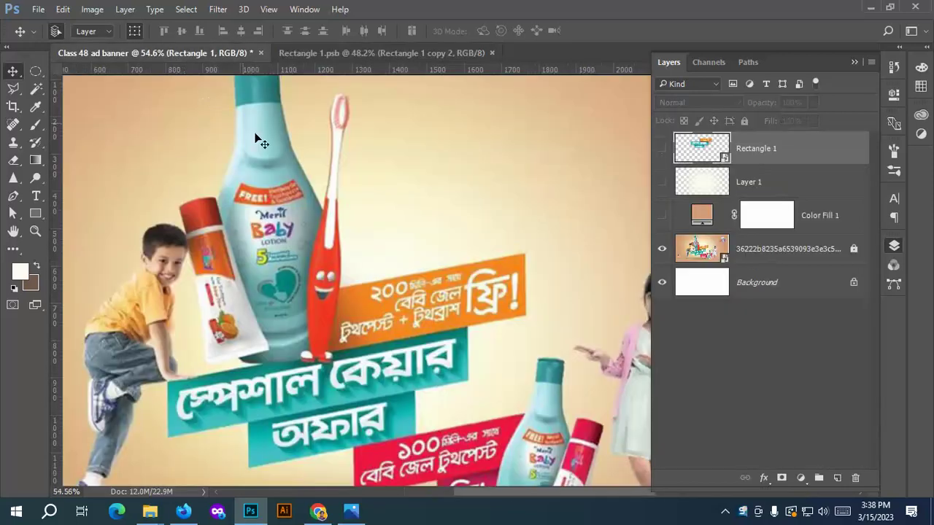
scroll(262, 141, down, 5)
click(662, 149)
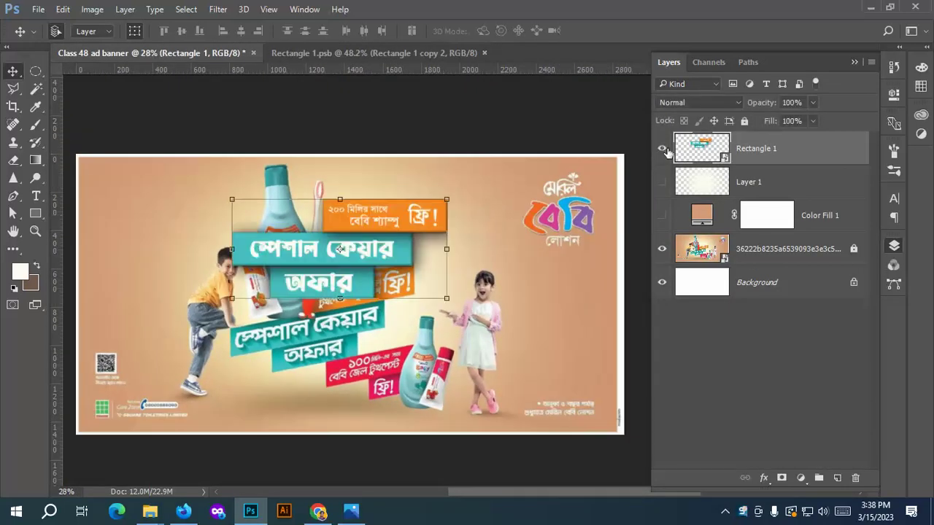
scroll(324, 258, up, 2)
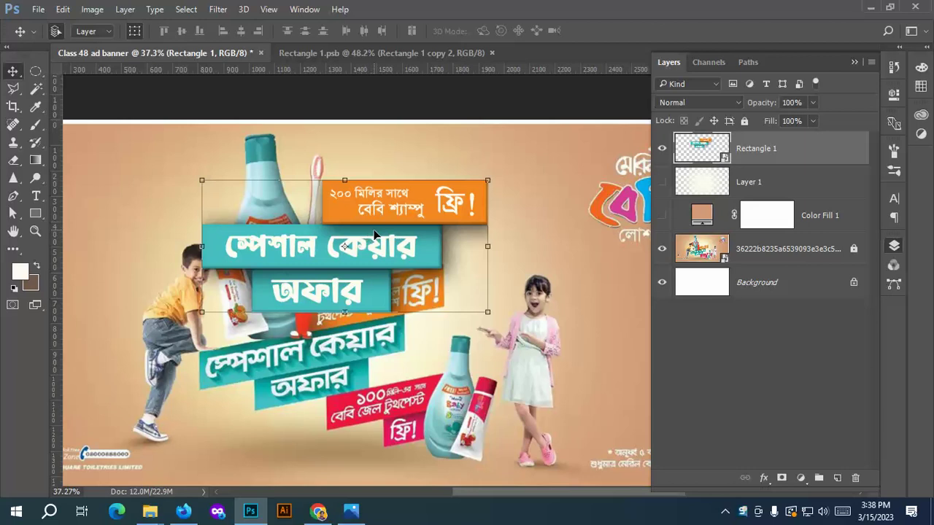
scroll(438, 218, up, 3)
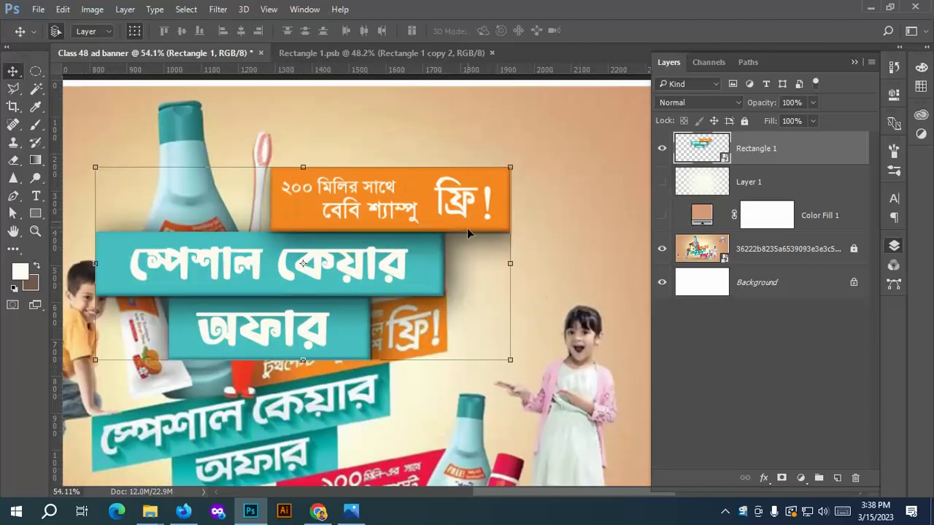
In Rectangle 1.psb, duplicate the orange Rectangle 1 layer and delete Bevel & Emboss and Drop Shadow from the original.
click(406, 58)
click(764, 273)
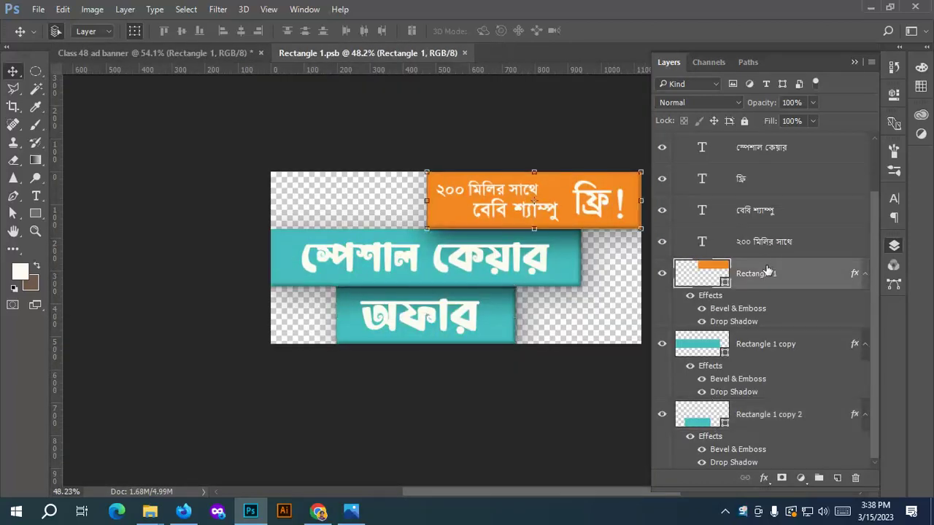
key(ctrl+j)
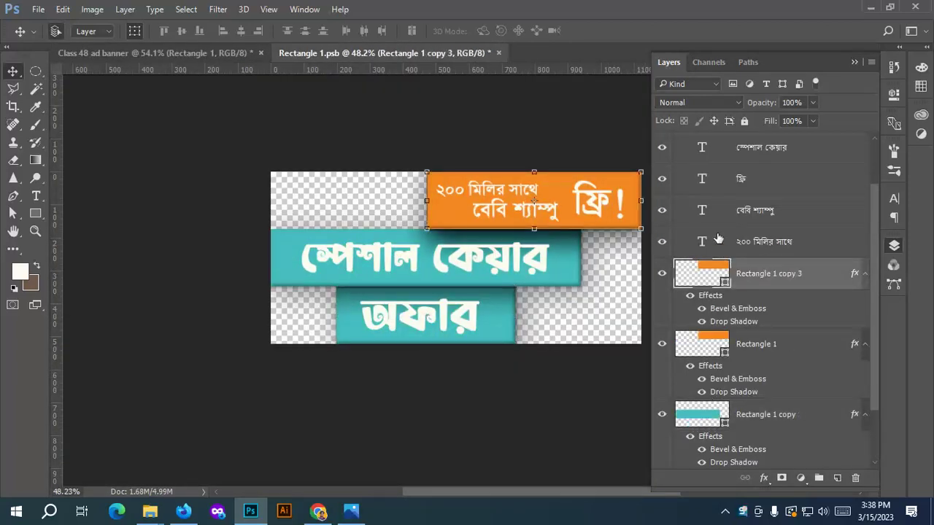
click(765, 340)
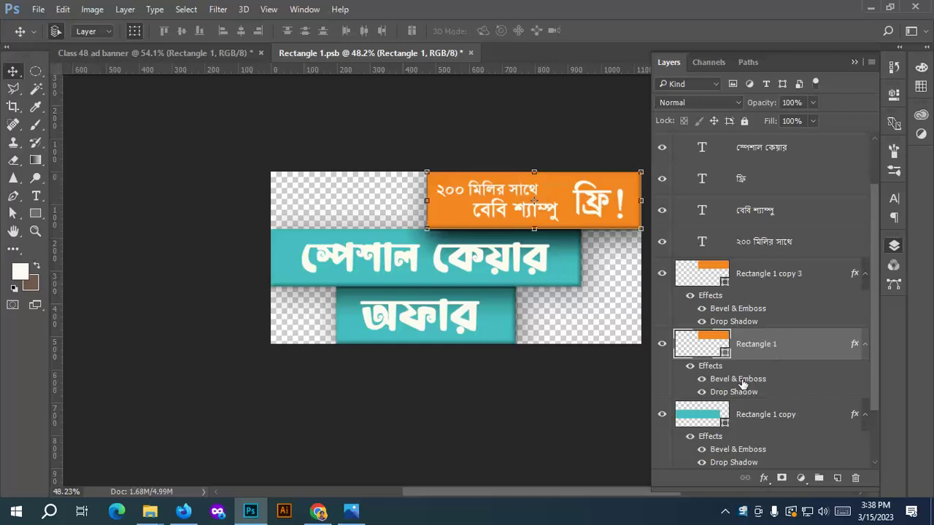
drag(743, 385, 857, 479)
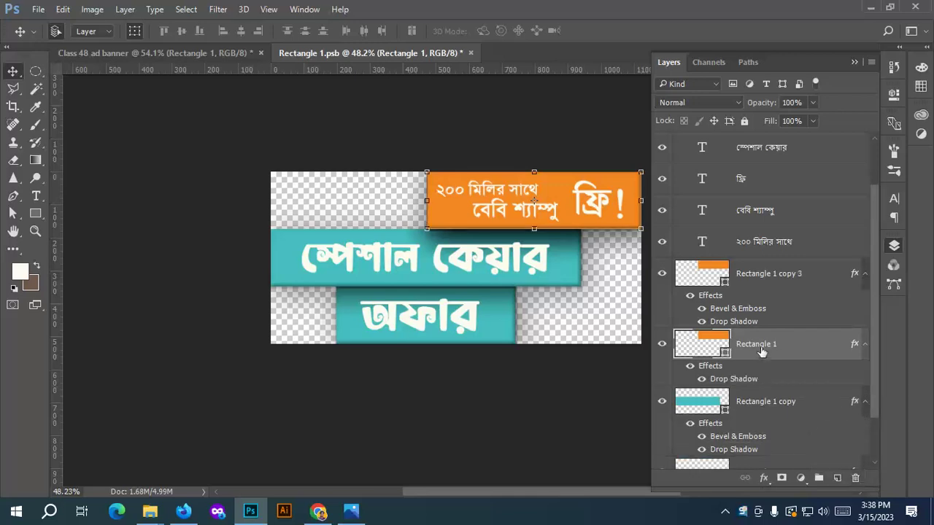
drag(763, 349, 713, 340)
drag(734, 381, 855, 478)
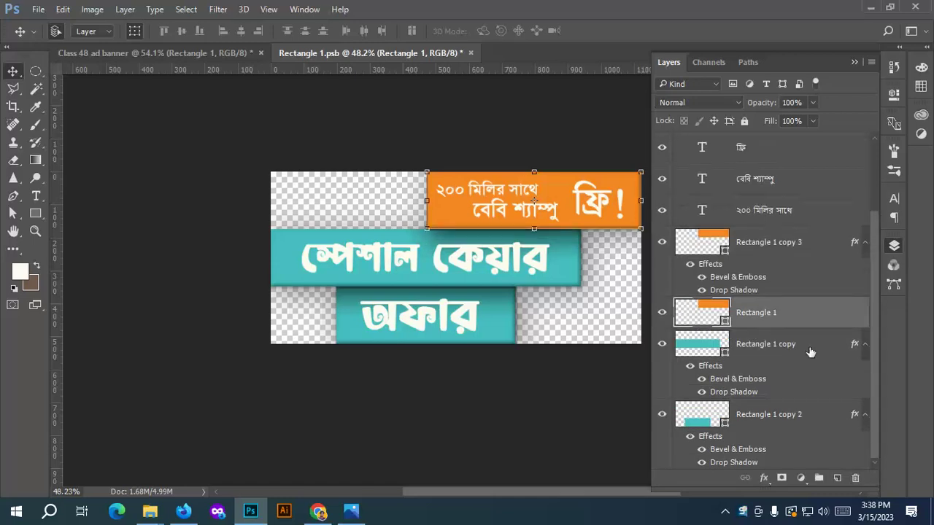
Move Rectangle 1 above Rectangle 1 copy 3 and clip that duplicate to the teal Rectangle 1 copy layer.
drag(764, 313, 768, 248)
click(764, 274)
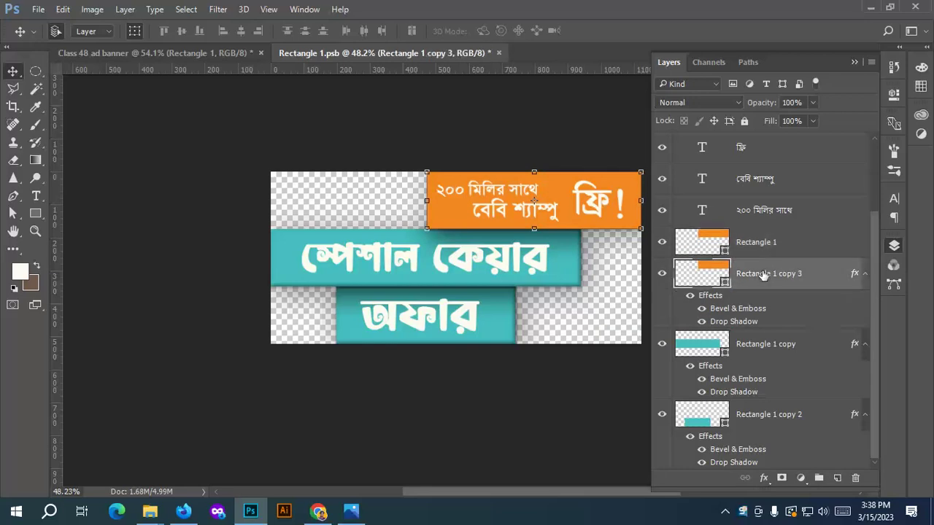
alt+click(776, 326)
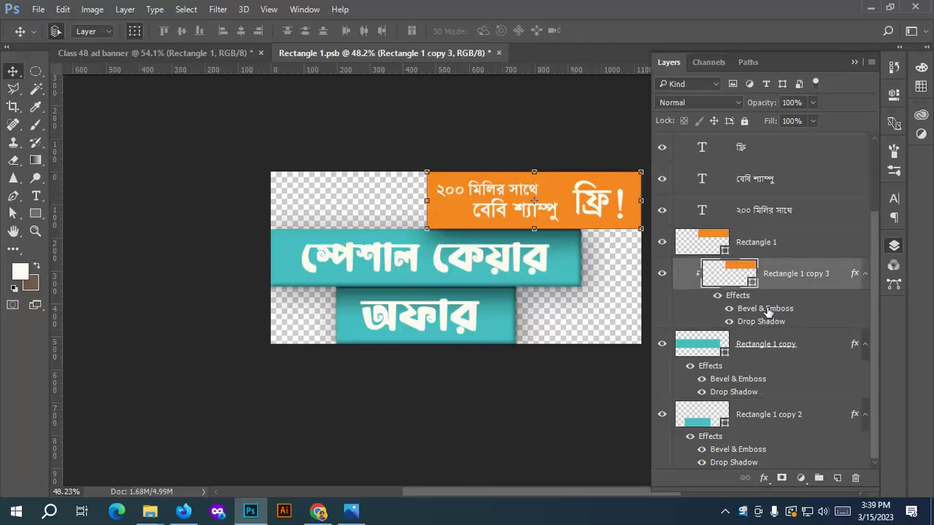
Set Rectangle 1 copy 3's opacity to 65% and move its Bevel & Emboss effect onto Rectangle 1.
click(812, 103)
drag(798, 119, 793, 119)
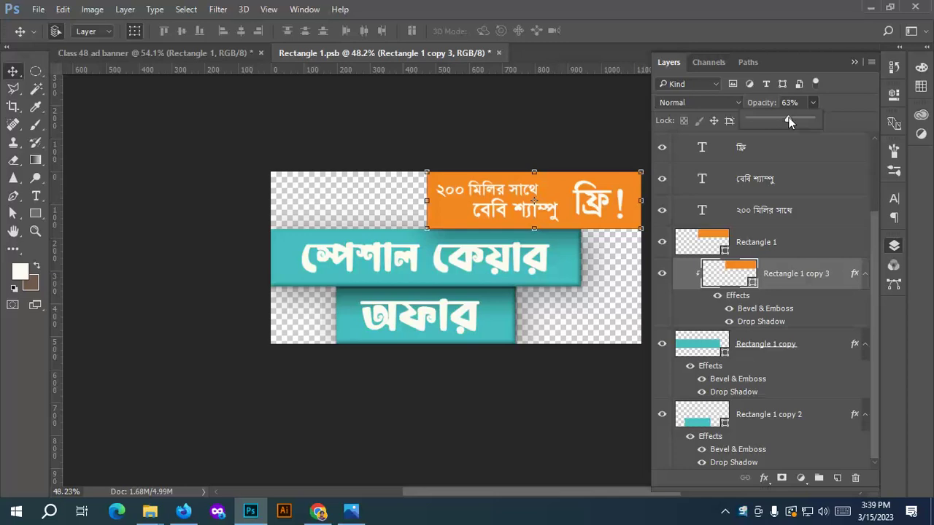
drag(775, 119, 789, 120)
drag(765, 312, 771, 247)
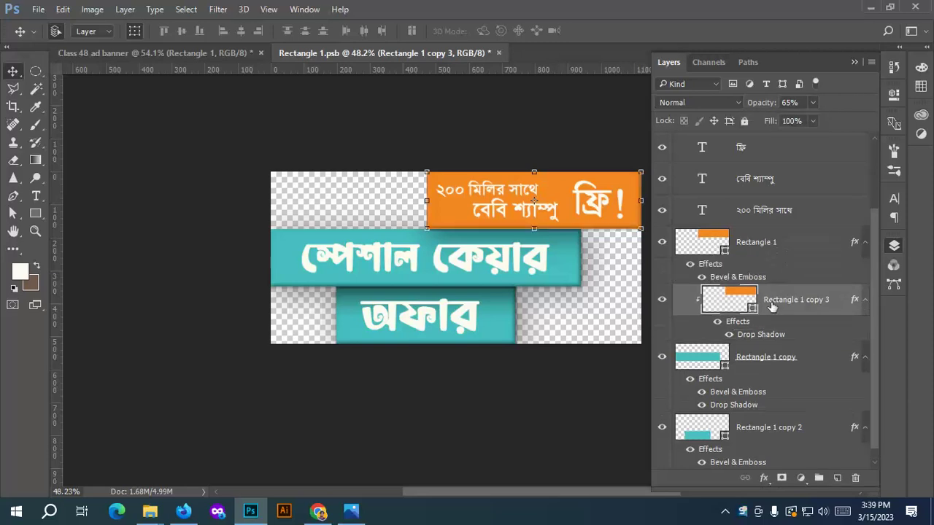
click(597, 394)
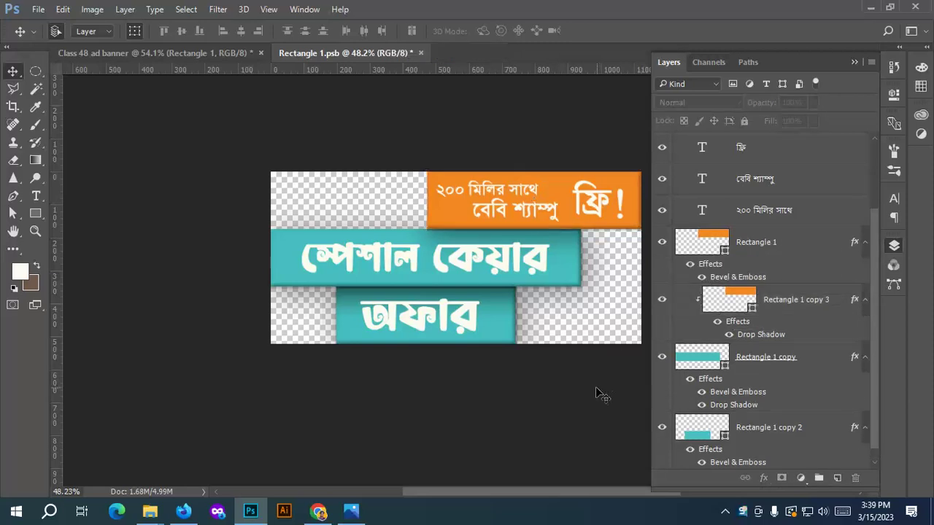
Set Rectangle 1's bevel to 178% depth, 13 px size, 14 px soften, 0% highlight opacity and Linear Burn shadow at 35%, and apply it.
double_click(741, 275)
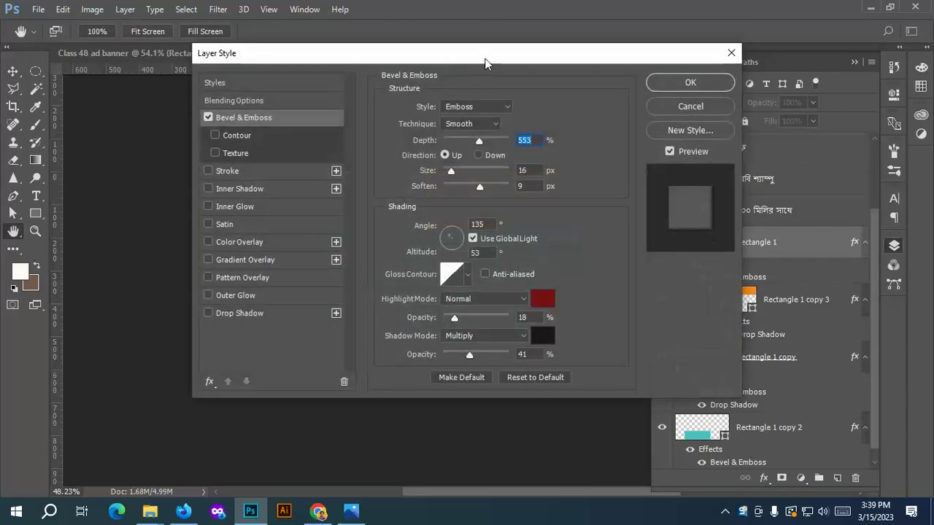
drag(486, 59, 171, 153)
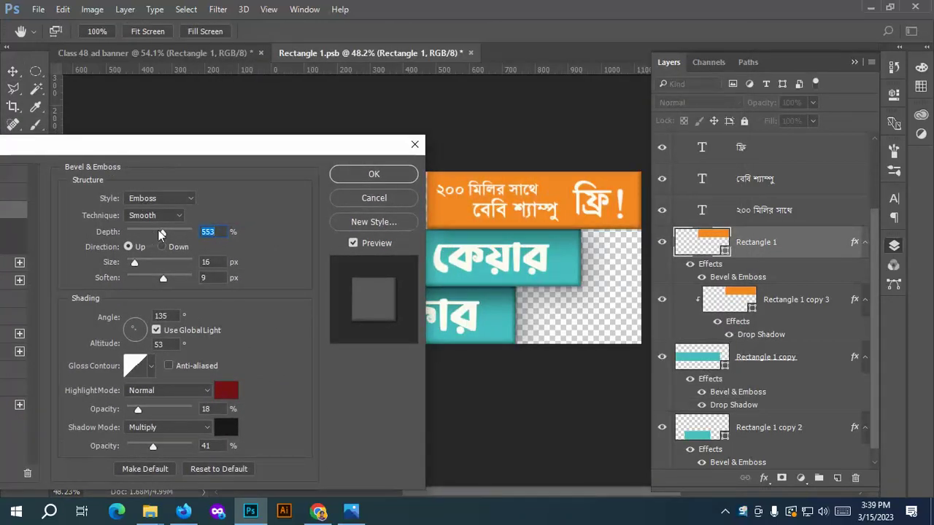
drag(148, 229, 138, 232)
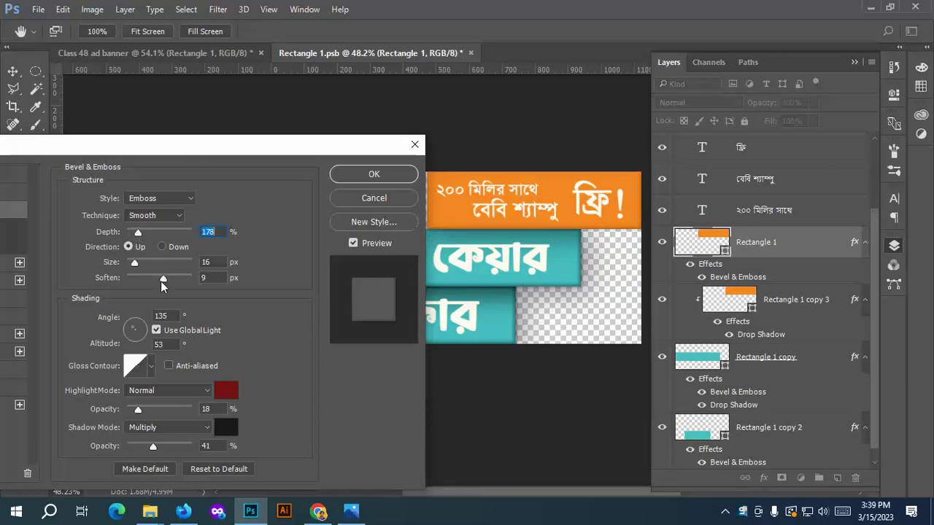
drag(139, 409, 113, 413)
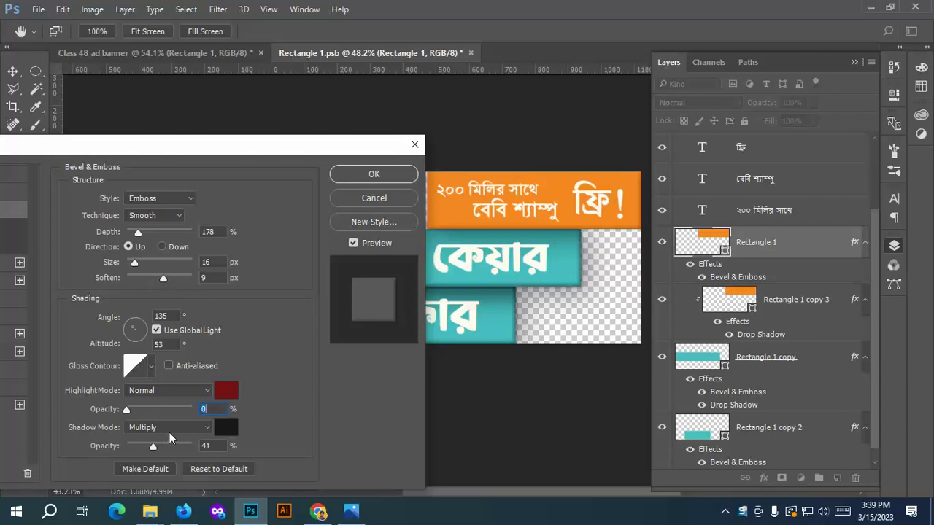
scroll(169, 431, down, 2)
mouse_move(152, 452)
mouse_down()
mouse_move(130, 449)
mouse_move(150, 451)
mouse_up()
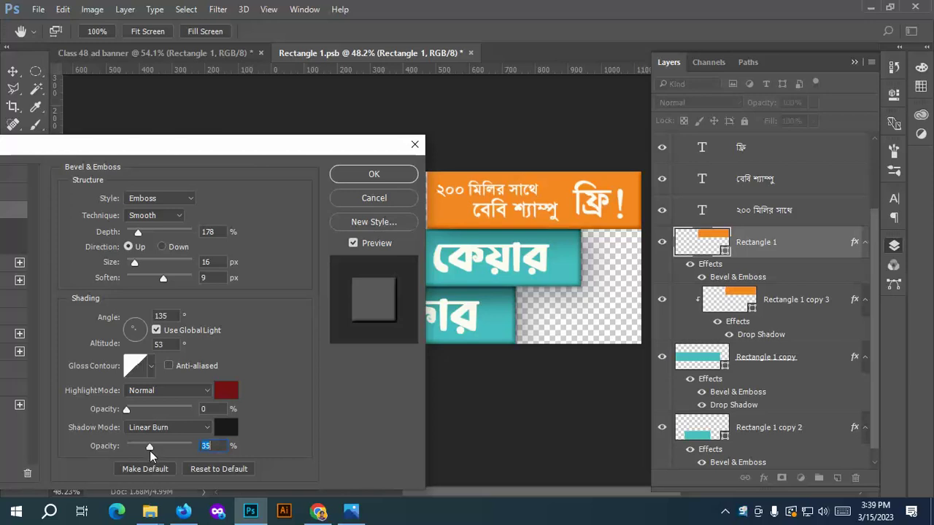
drag(163, 280, 135, 272)
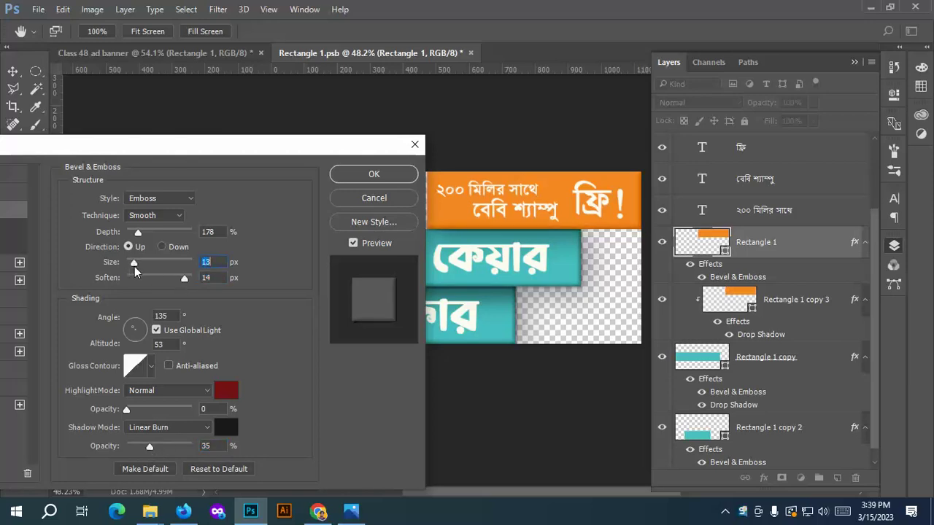
click(369, 174)
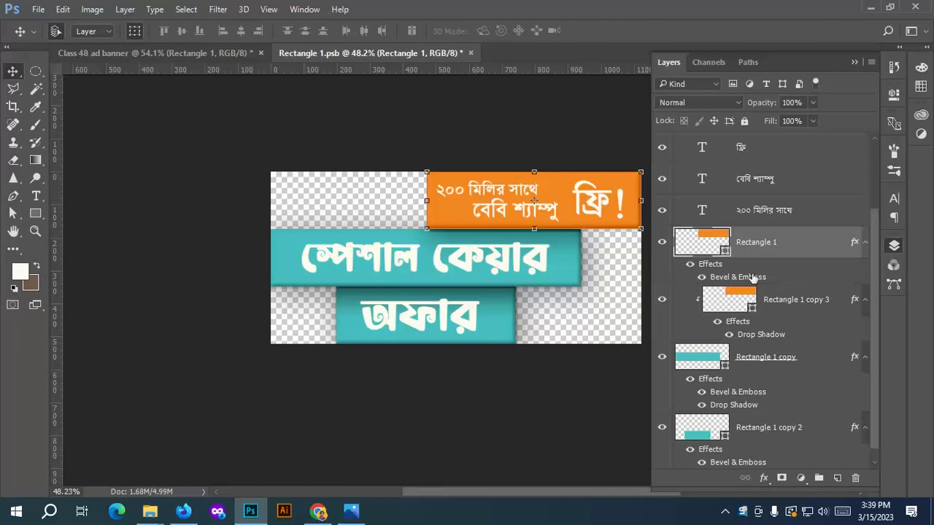
Delete Rectangle 1's Bevel & Emboss effect and remove the Rectangle 1 copy 3 layer along with its Drop Shadow.
drag(752, 277, 855, 477)
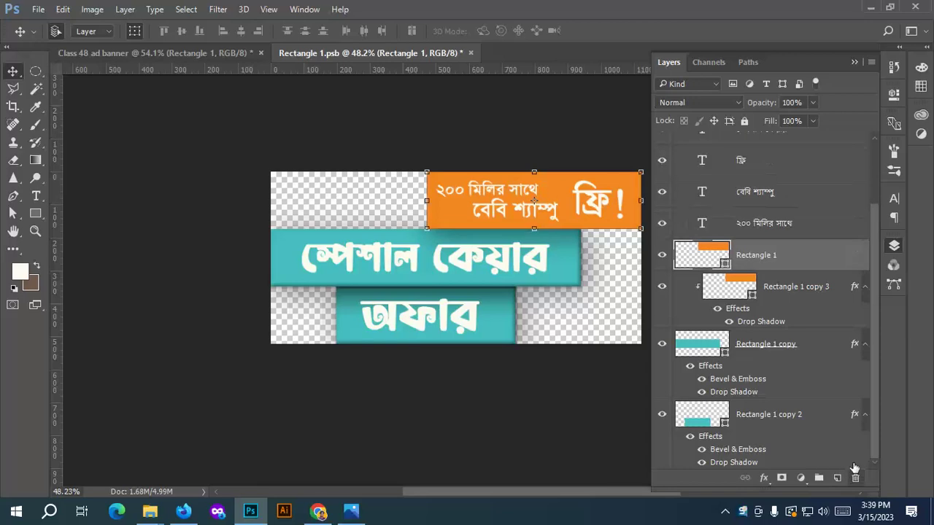
drag(762, 322, 855, 477)
click(776, 313)
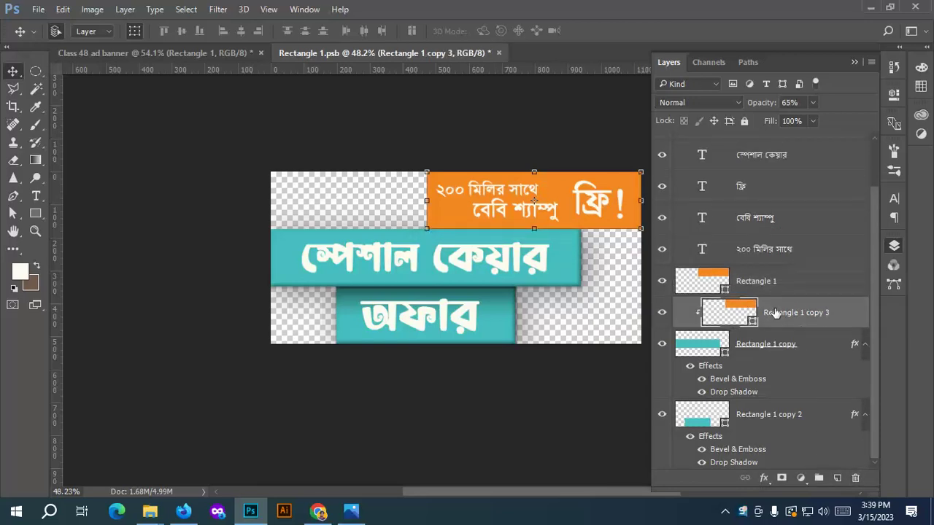
key(Delete)
Move the Drop Shadow effect from Rectangle 1 copy onto the orange Rectangle 1, save the smart object and check it in the banner document.
click(766, 314)
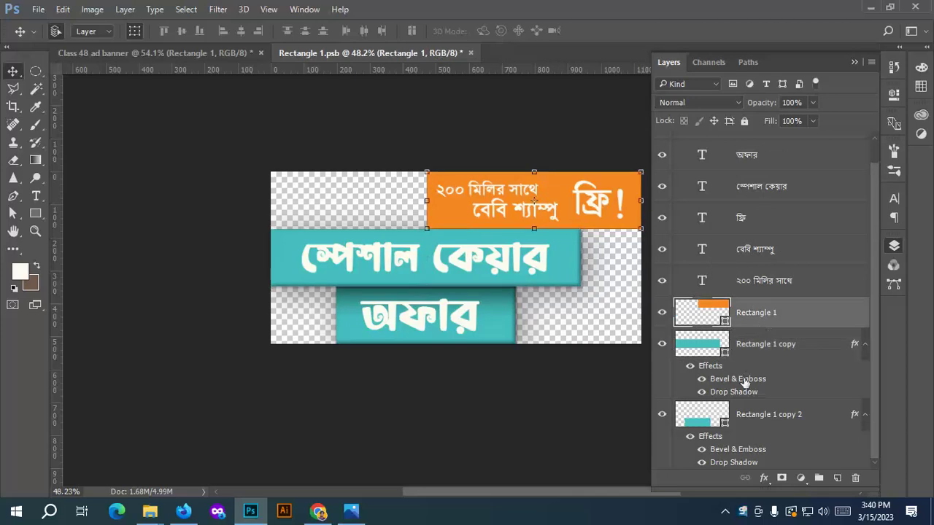
drag(732, 392, 773, 317)
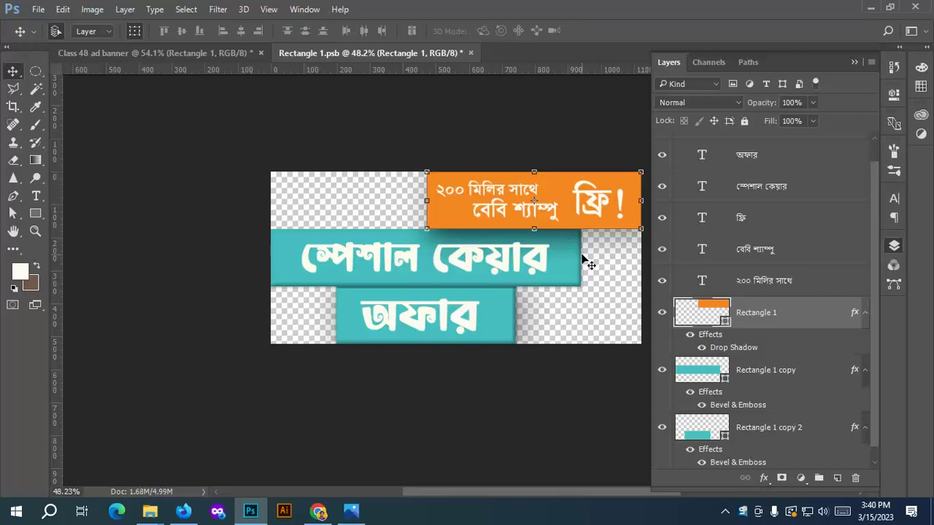
key(ctrl+s)
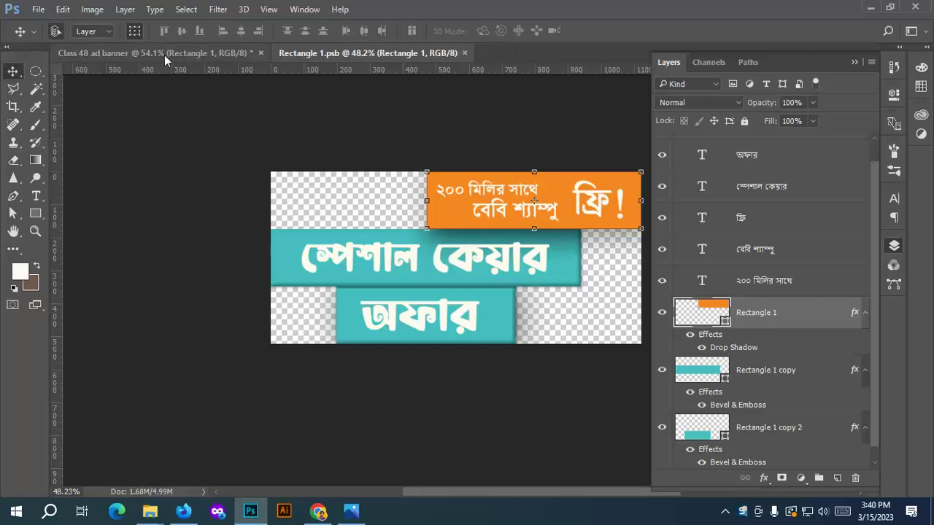
click(165, 54)
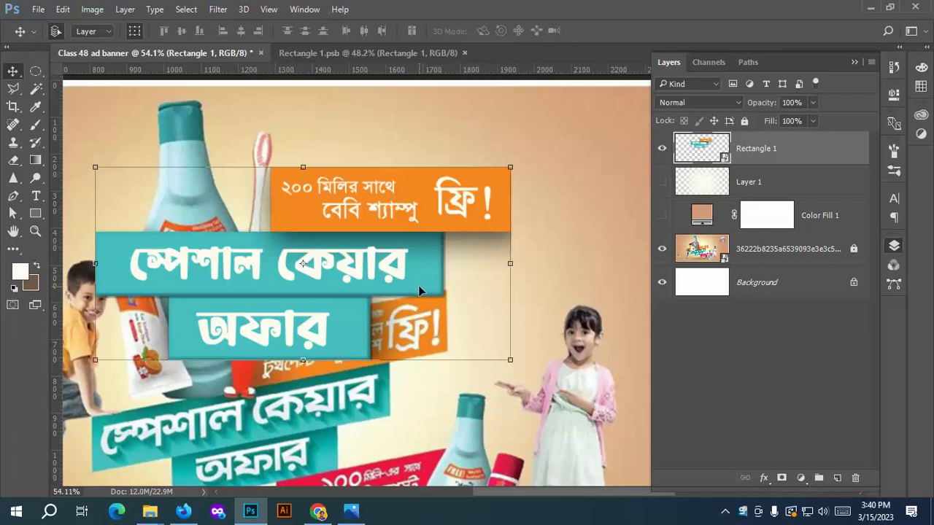
click(397, 52)
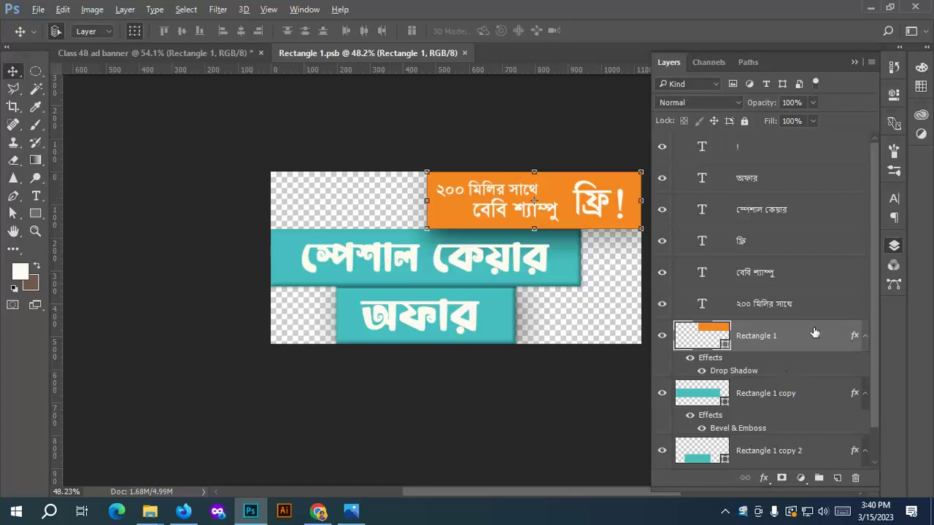
Clip the orange Rectangle 1 to the teal Rectangle 1 copy, save the smart object and check it in the banner document.
drag(817, 378, 822, 377)
alt+click(821, 375)
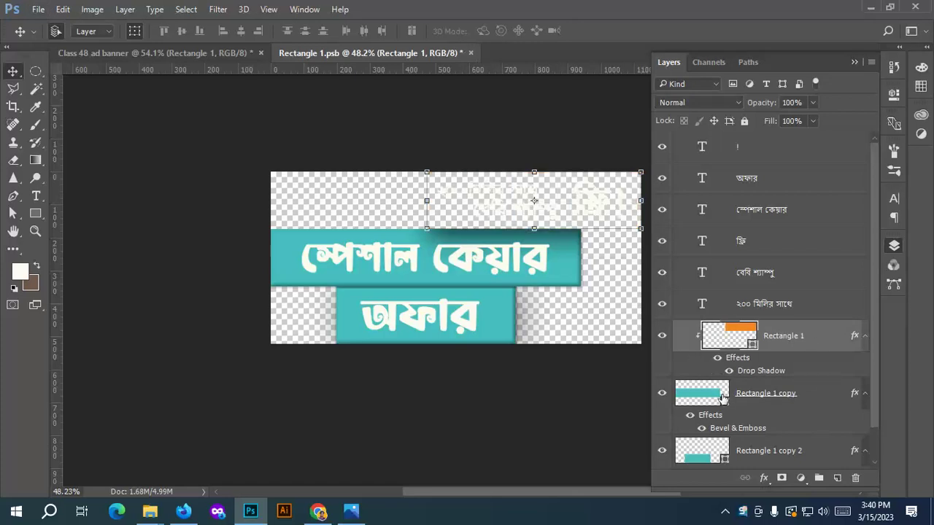
key(ctrl+s)
click(227, 53)
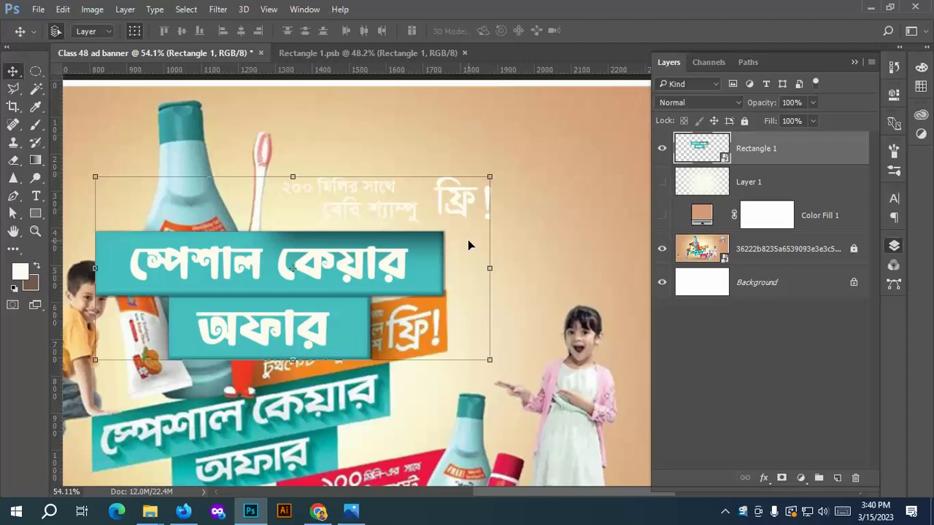
In the smart object, duplicate the clipped orange Rectangle 1 as an unclipped layer above it and delete the duplicate's Drop Shadow.
click(337, 52)
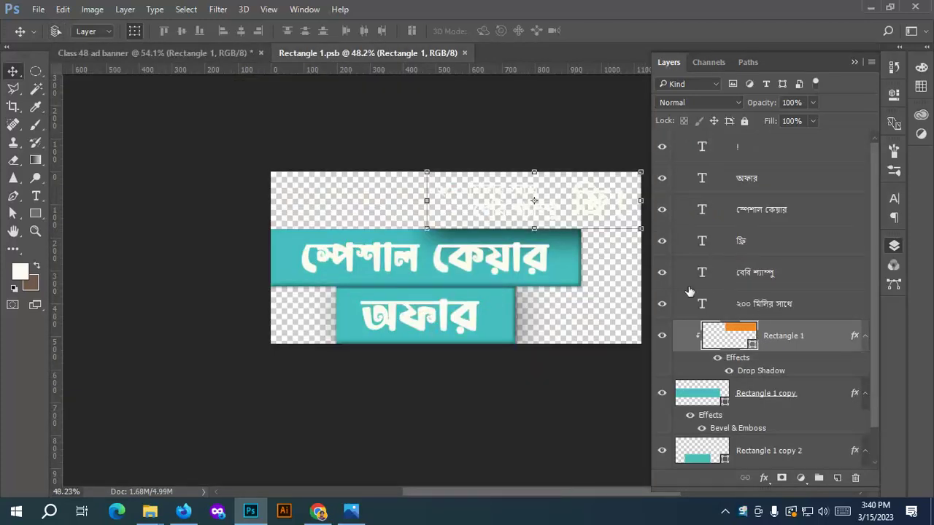
drag(785, 335, 730, 321)
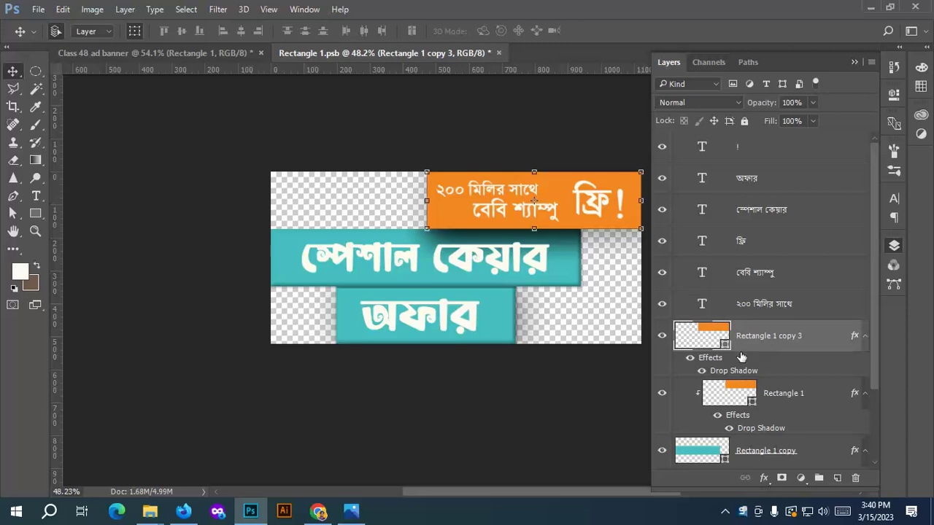
drag(717, 367, 857, 479)
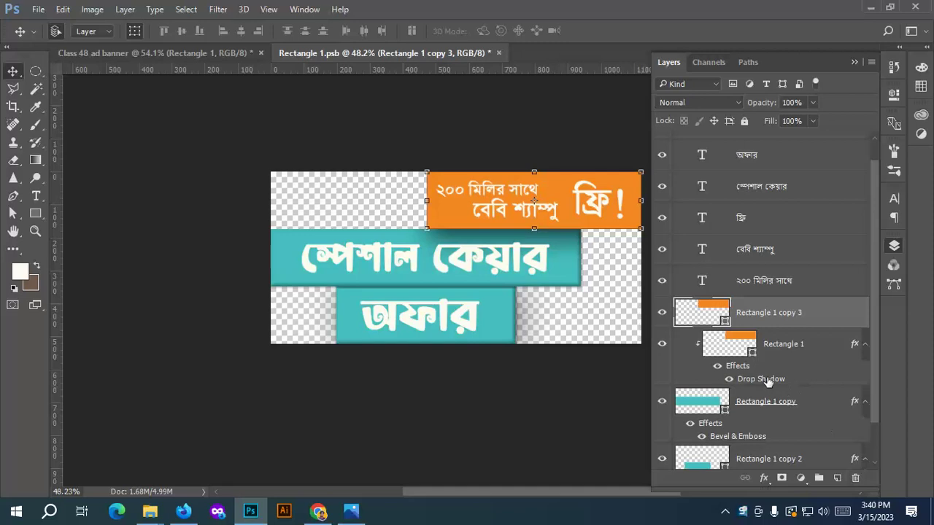
Set the clipped Rectangle 1's Drop Shadow to 33% opacity and 39 px distance, and apply it.
drag(766, 380, 746, 337)
double_click(746, 337)
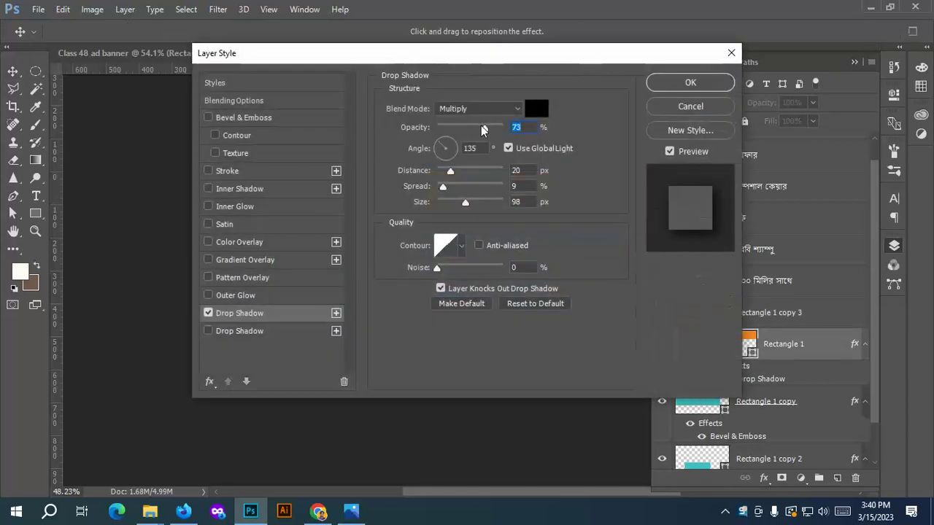
drag(482, 127, 459, 127)
drag(500, 54, 202, 205)
drag(154, 315, 167, 321)
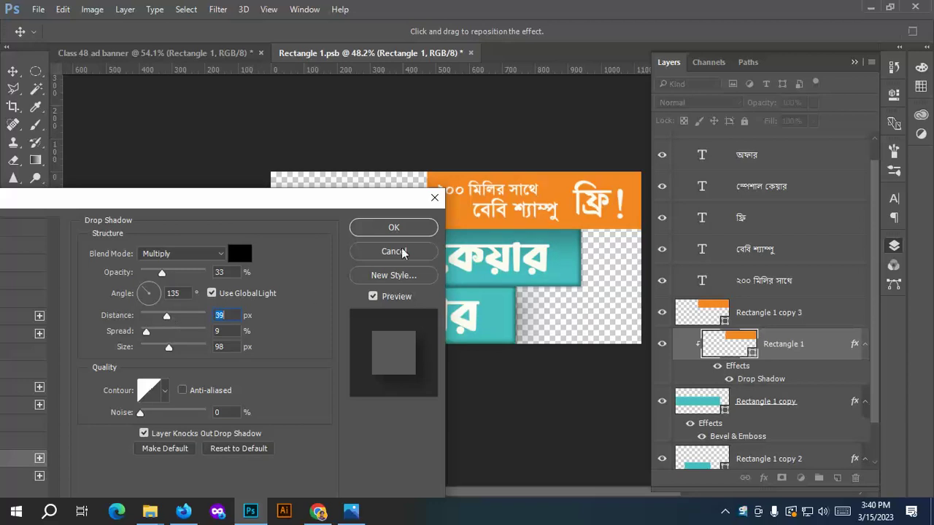
click(394, 227)
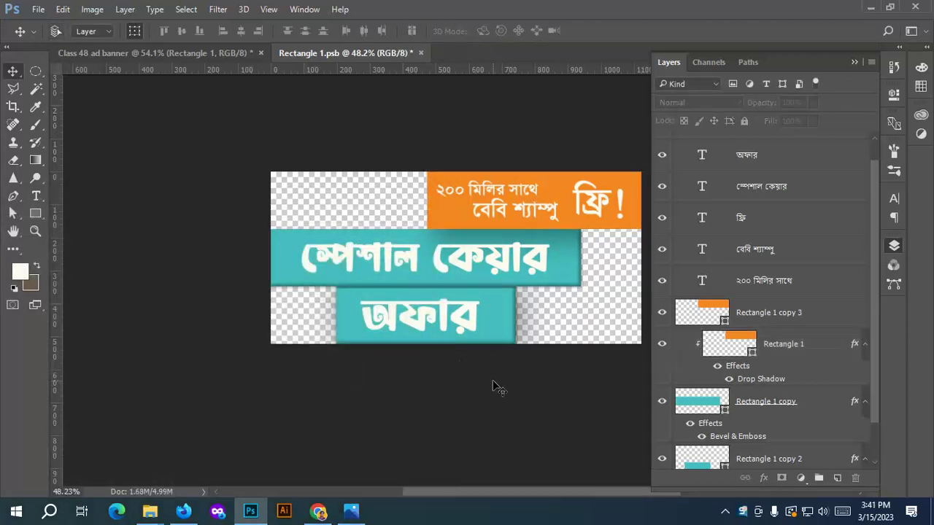
Save the smart object and check the softened shadow under the orange rectangle in the banner document.
key(ctrl+s)
click(217, 52)
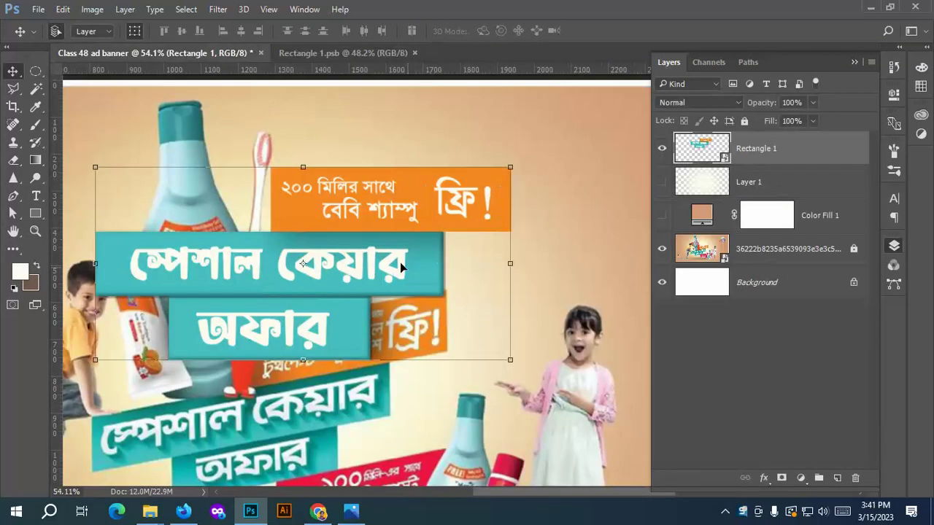
alt+scroll(400, 262, down, 3)
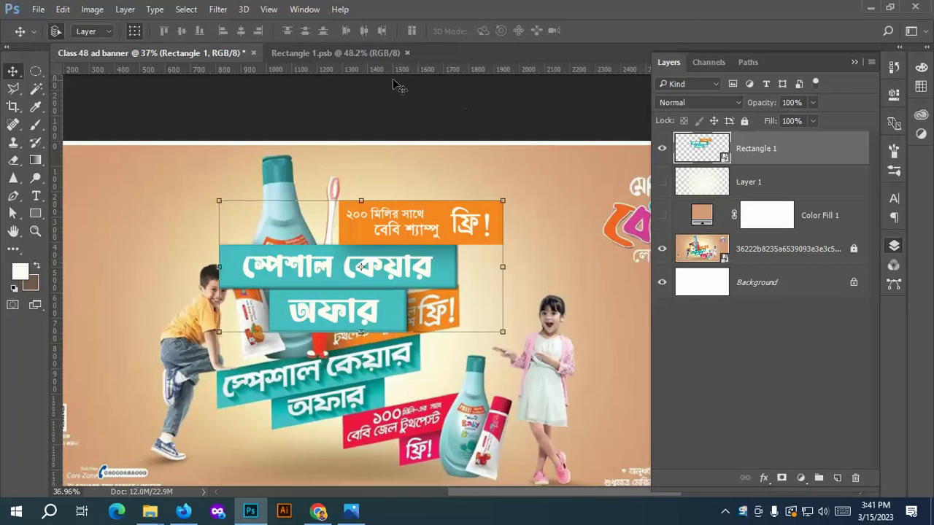
Add Bevel & Emboss to Rectangle 1 copy 3 in the smart object, with highlight and shadow colors both set to black (000000).
click(362, 51)
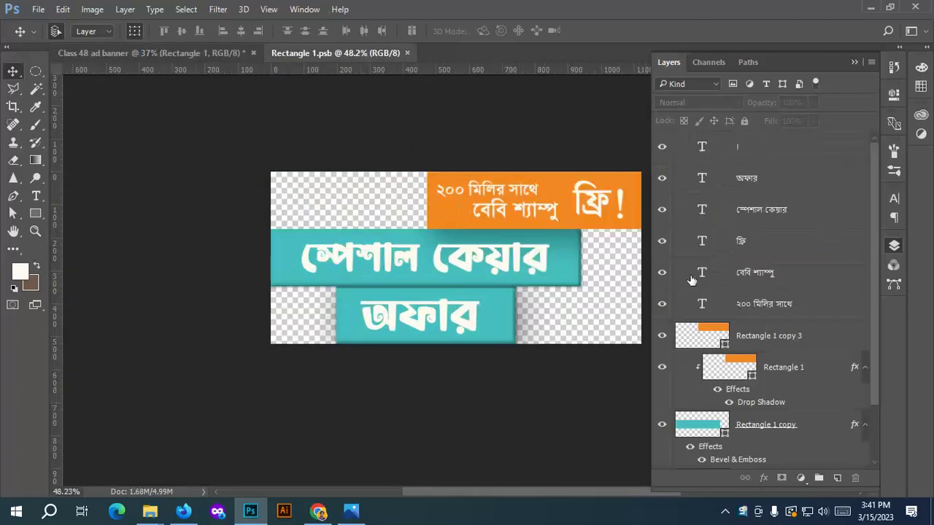
click(796, 335)
click(765, 478)
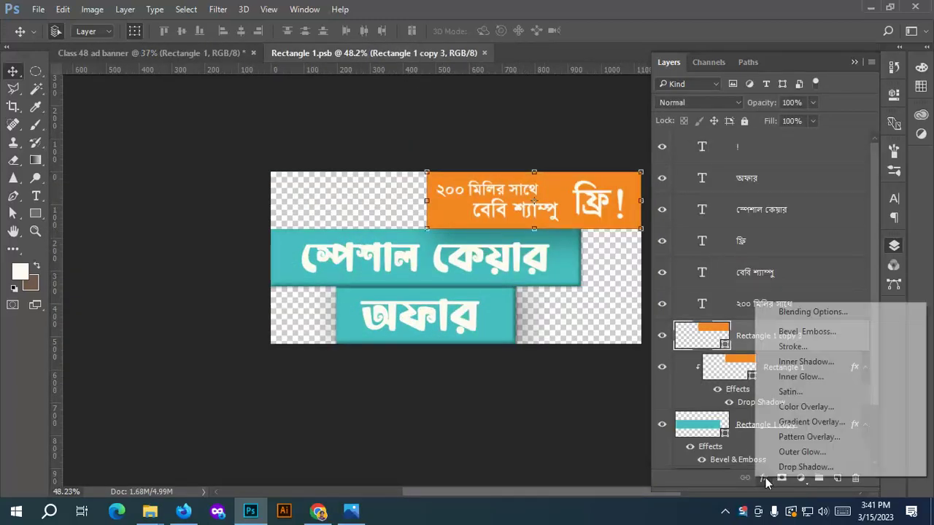
click(807, 331)
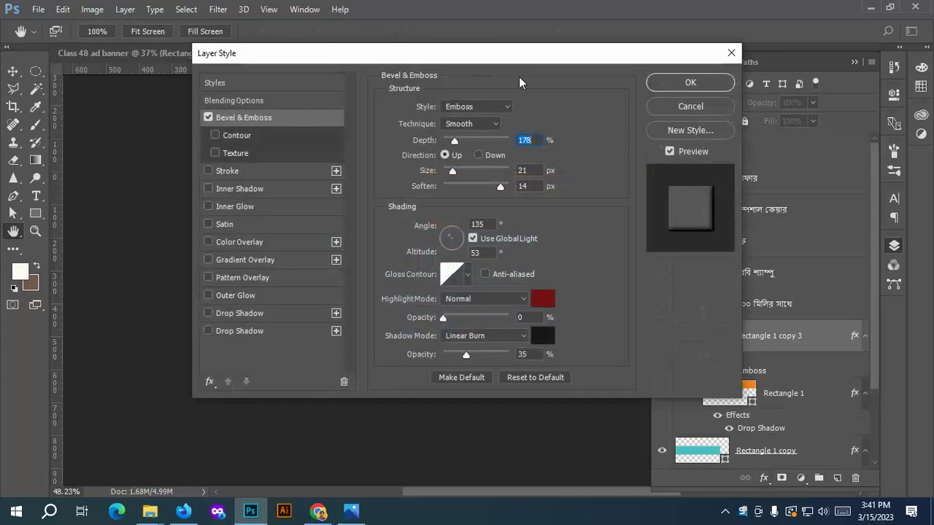
drag(518, 57, 184, 120)
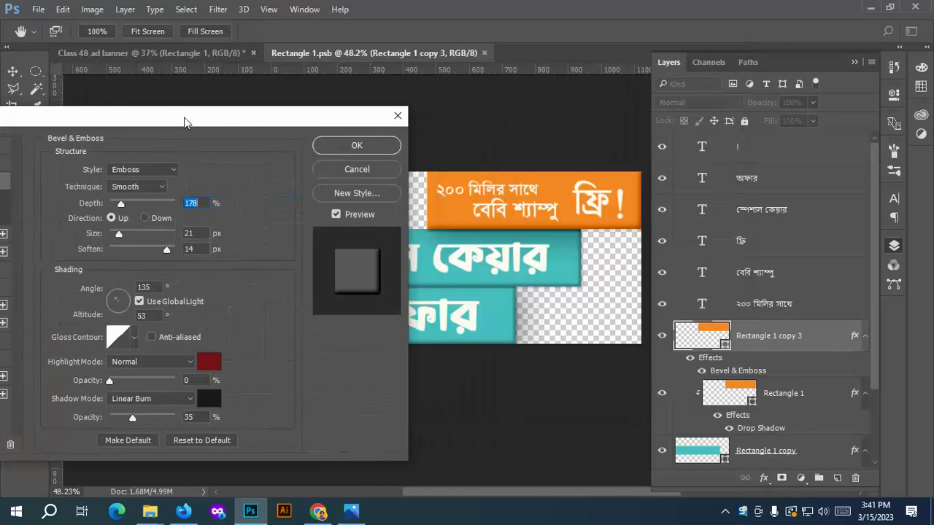
click(208, 361)
drag(676, 296, 543, 340)
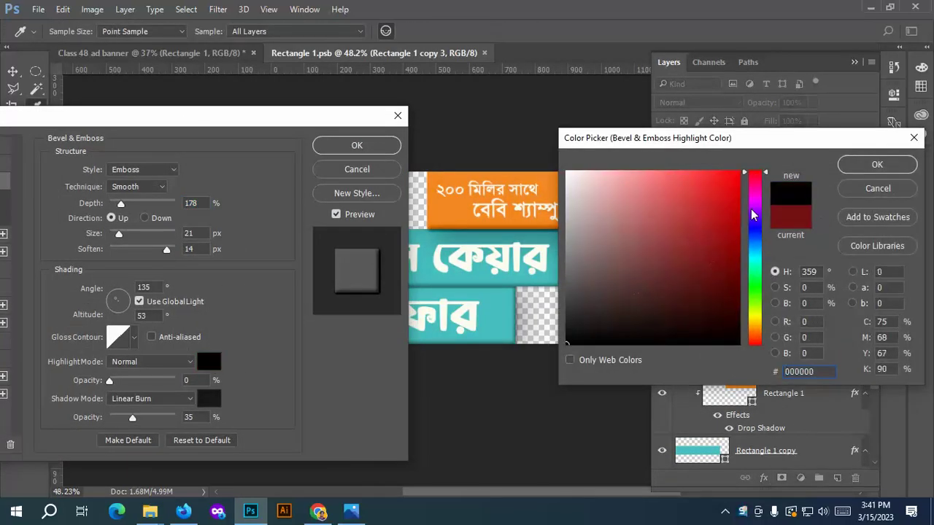
click(857, 168)
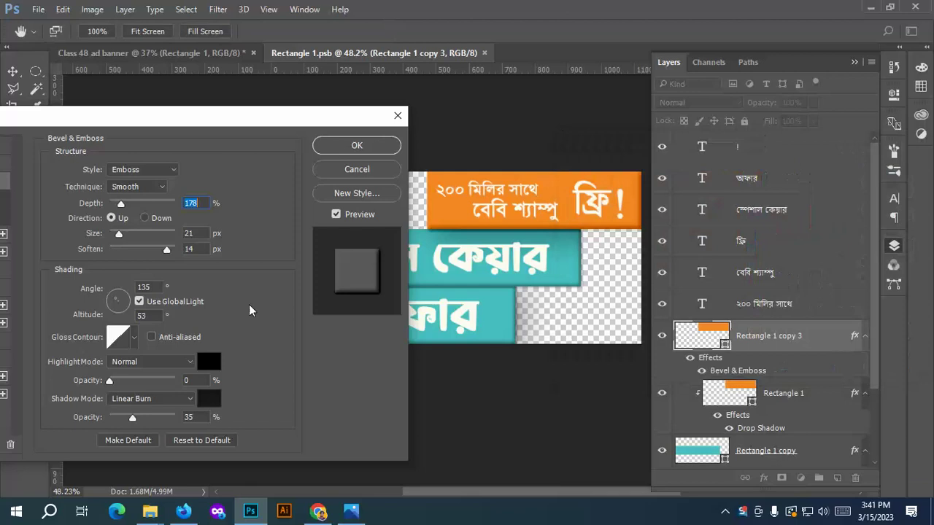
click(208, 399)
drag(569, 313, 570, 332)
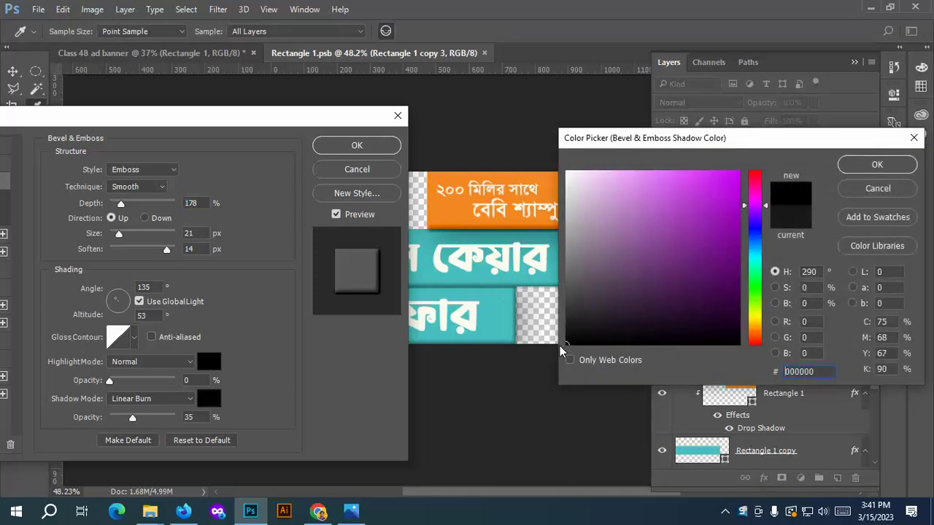
click(873, 165)
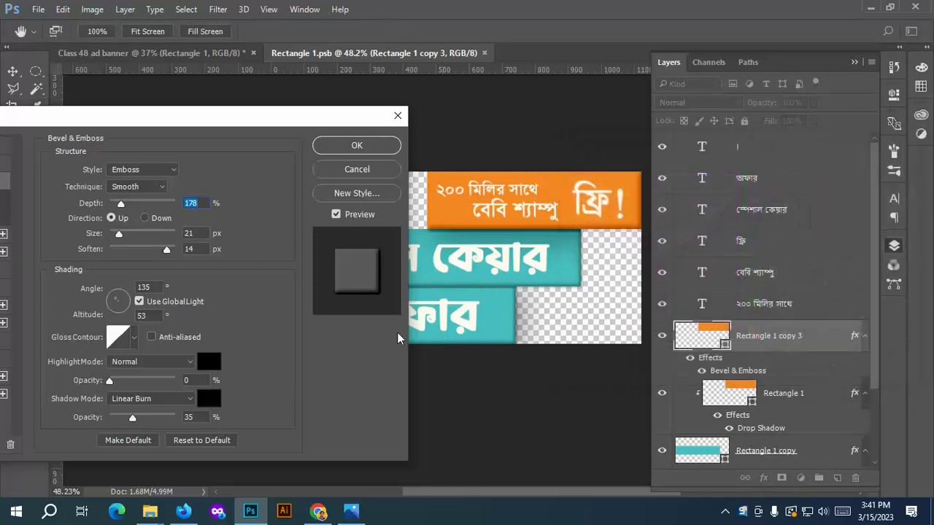
Change the bevel to a Smooth Inner Bevel with 168% depth, direction Up, 13 px size and 10 px soften, and apply it.
drag(165, 252, 117, 237)
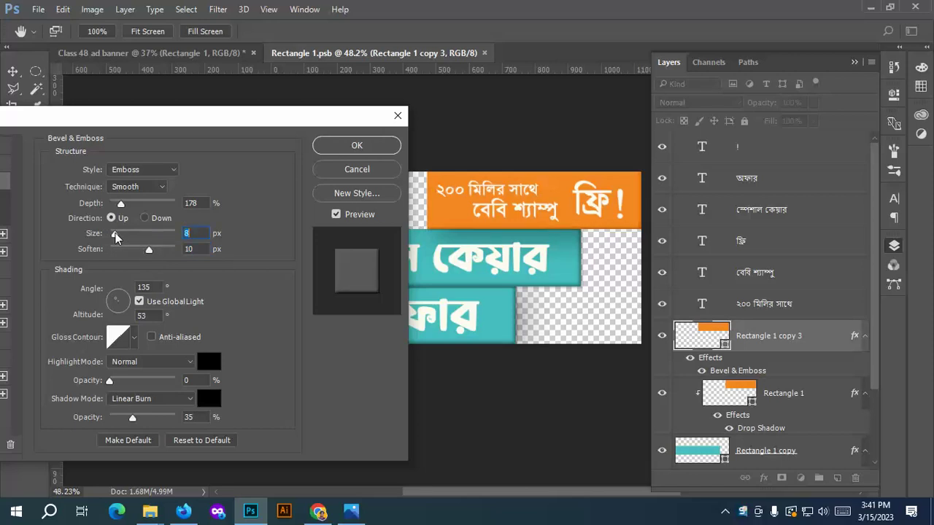
click(144, 218)
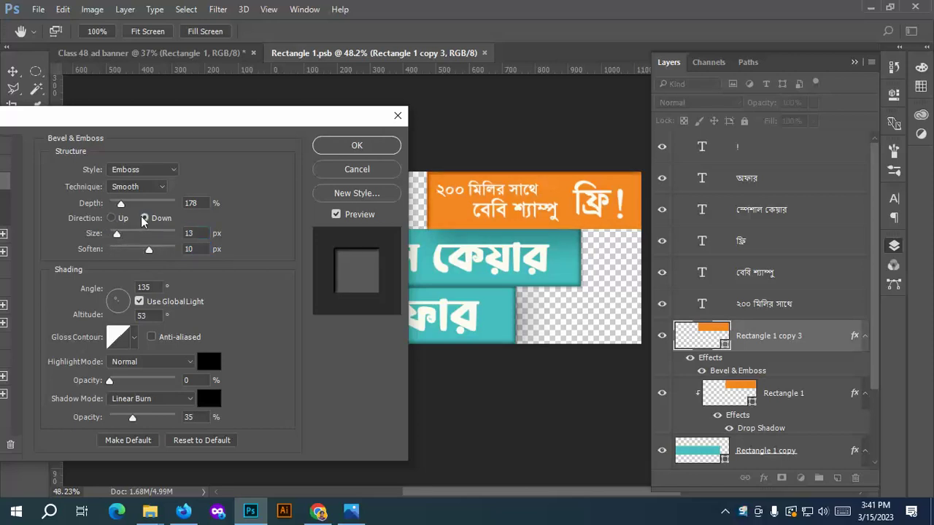
click(118, 219)
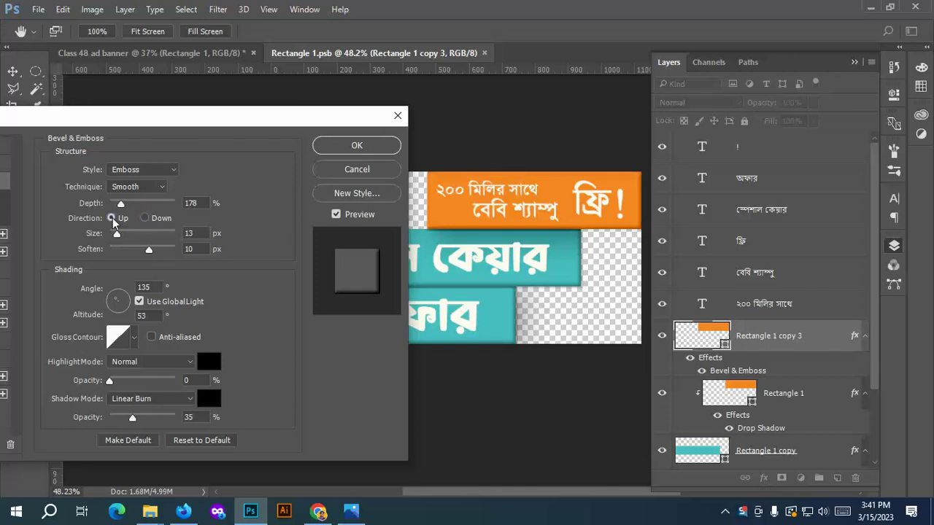
mouse_move(121, 205)
mouse_down()
mouse_move(114, 208)
mouse_move(123, 208)
mouse_up()
click(143, 191)
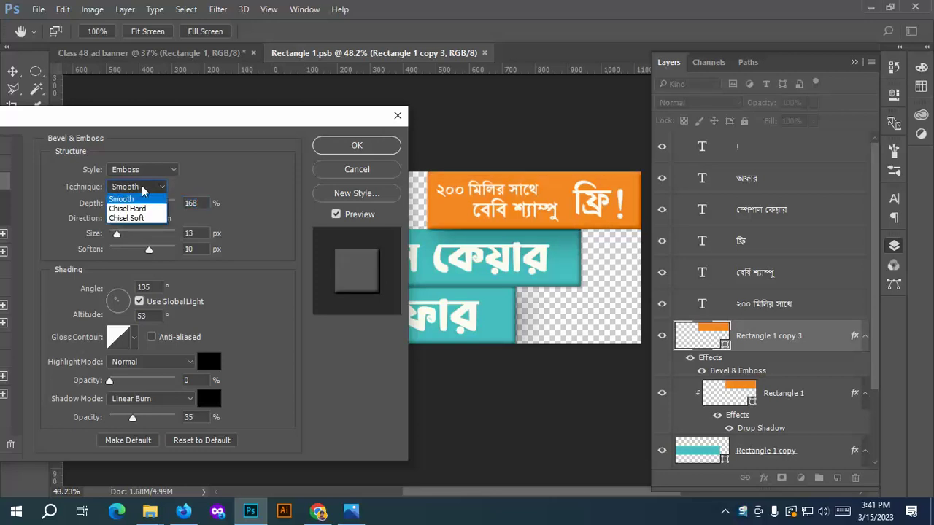
click(150, 173)
click(150, 172)
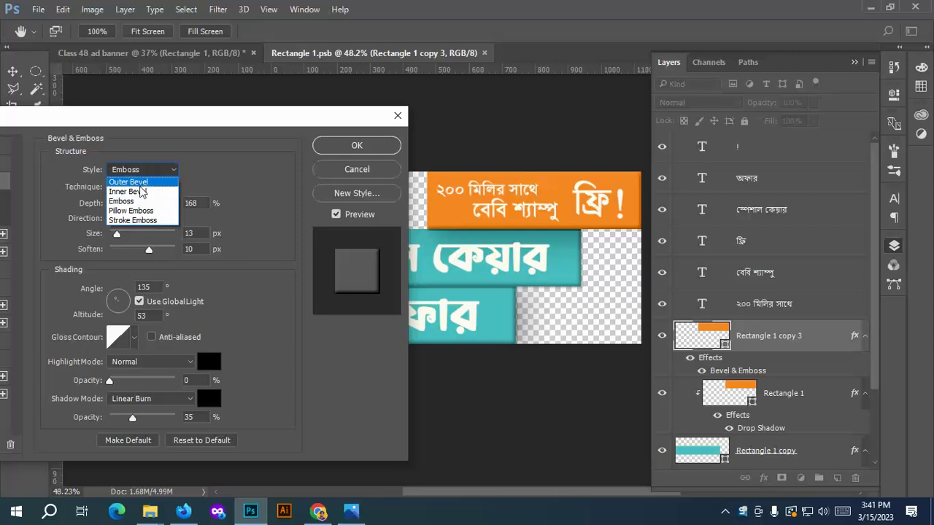
click(141, 192)
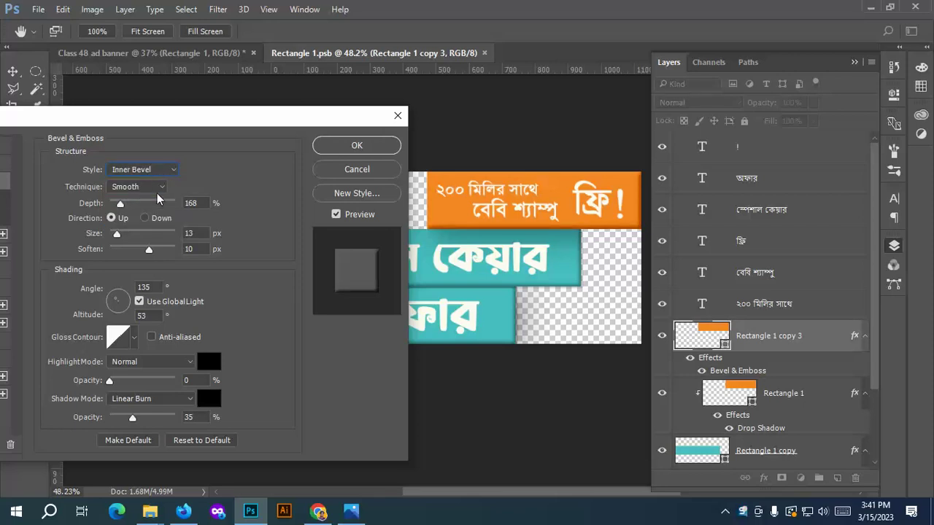
mouse_move(134, 420)
mouse_down()
mouse_move(123, 421)
mouse_move(133, 421)
mouse_up()
click(350, 146)
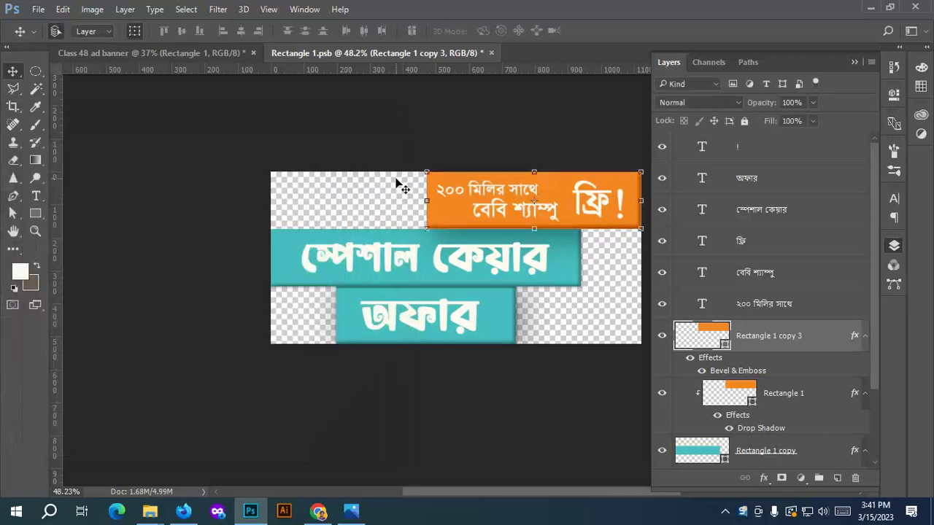
Save the smart object and examine the orange rectangle's new bevel in the banner document.
key(ctrl+s)
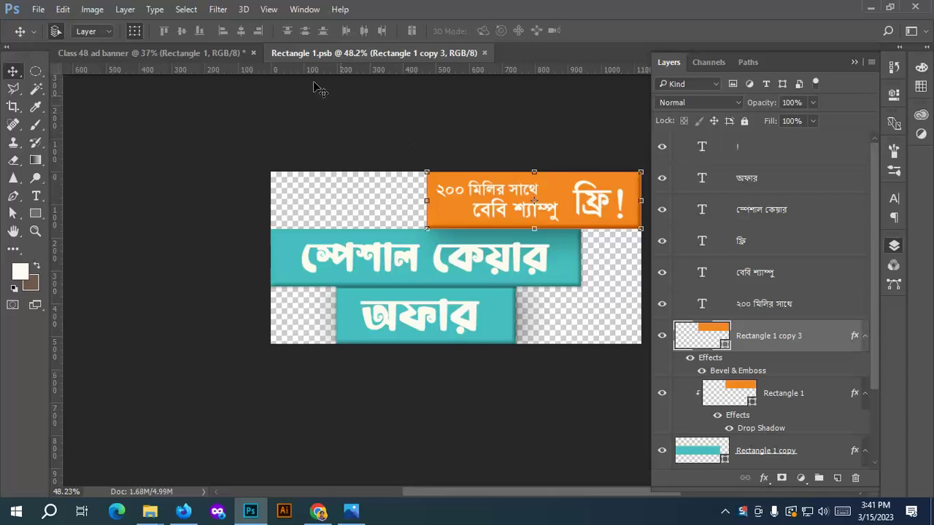
click(205, 52)
click(557, 212)
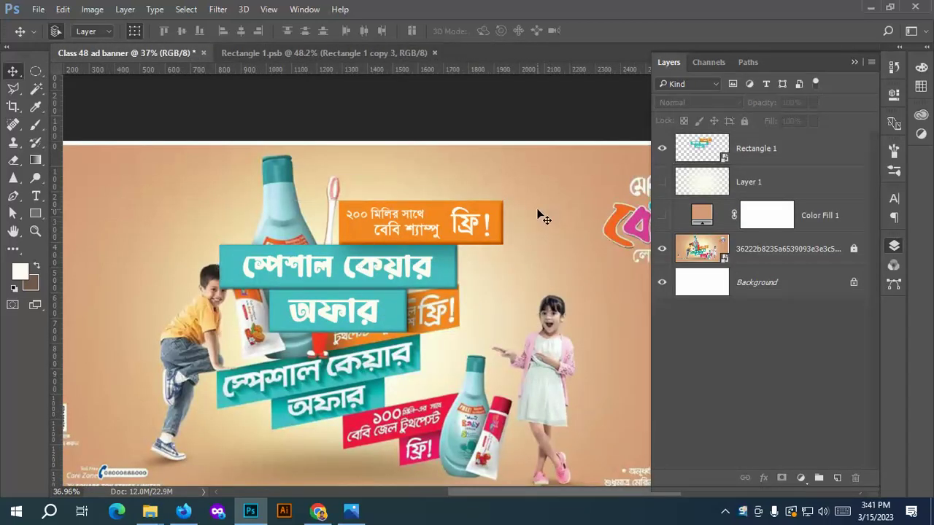
alt+scroll(420, 281, up, 1)
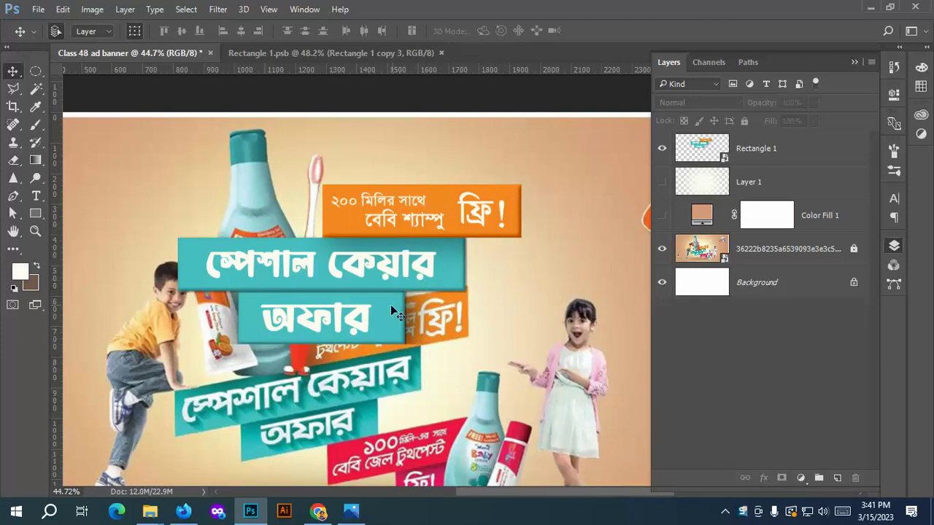
In the smart object, duplicate the teal Rectangle 1 copy layer and delete the Bevel & Emboss effect from the original.
click(365, 52)
scroll(757, 369, down, 2)
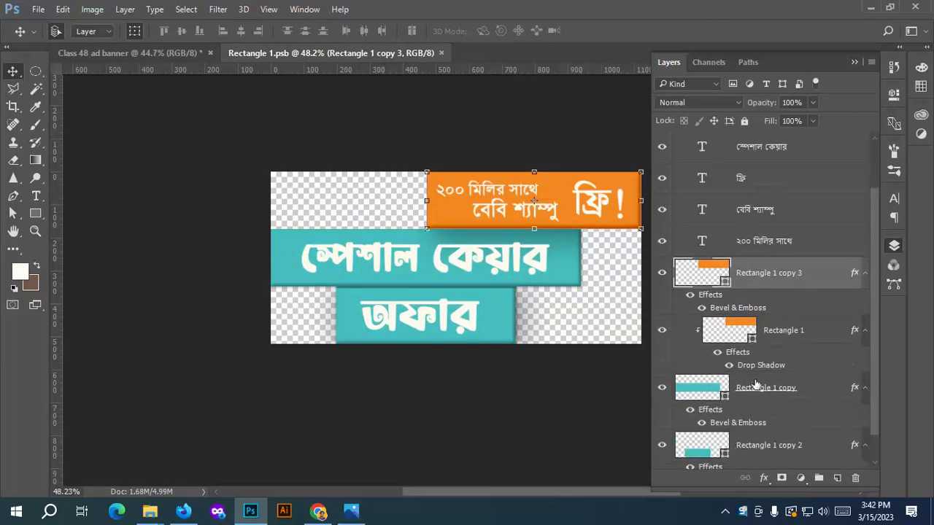
click(787, 386)
scroll(784, 372, down, 1)
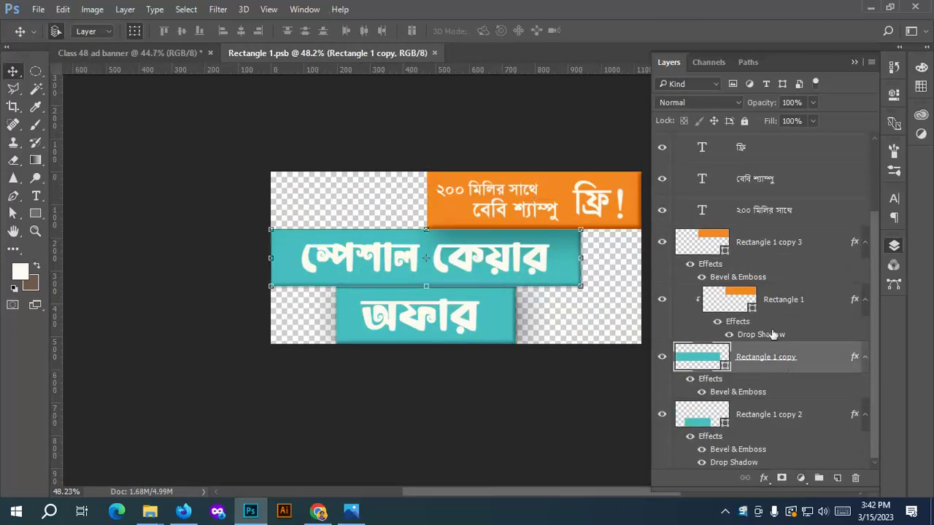
key(ctrl+j)
scroll(749, 324, down, 1)
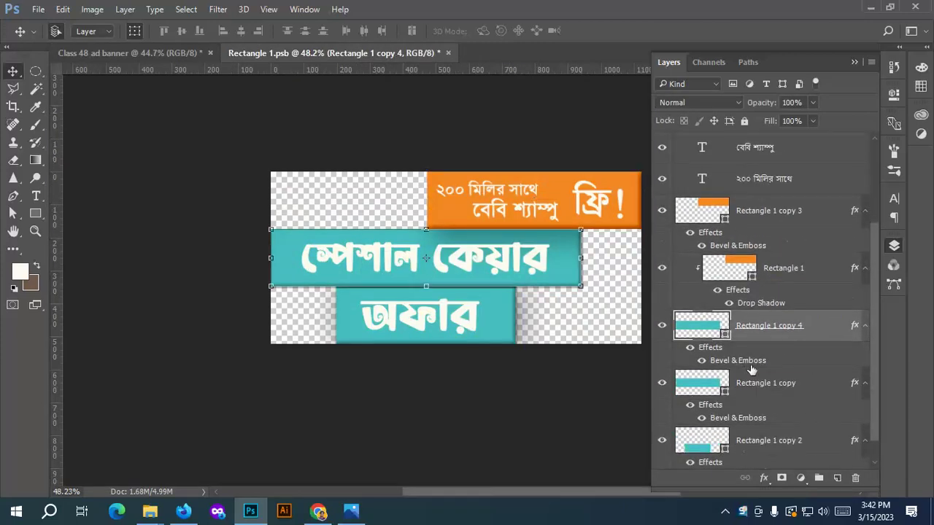
mouse_move(741, 360)
mouse_down()
mouse_move(761, 354)
mouse_move(792, 412)
mouse_move(734, 358)
mouse_up()
drag(738, 416, 854, 476)
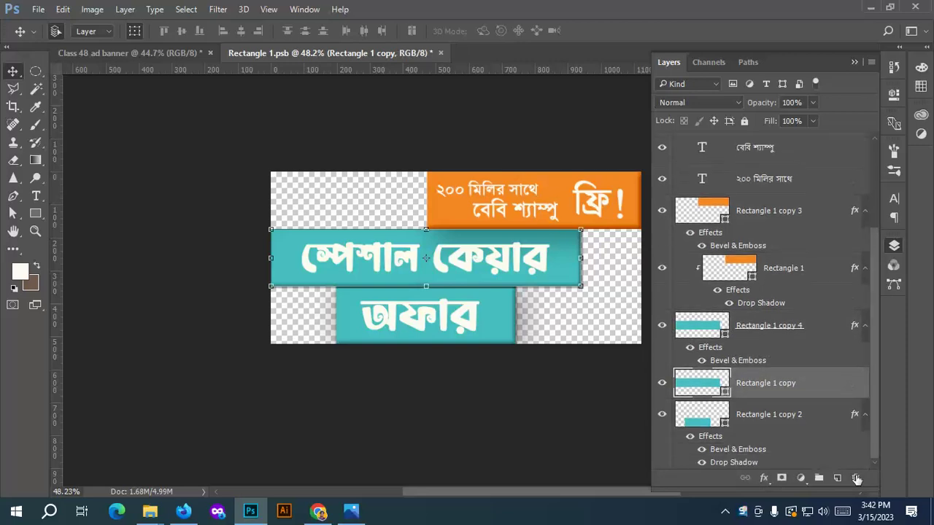
Add a Multiply Drop Shadow to Rectangle 1 copy with 73% opacity, 20 px distance, 9% spread and 98 px size.
click(764, 478)
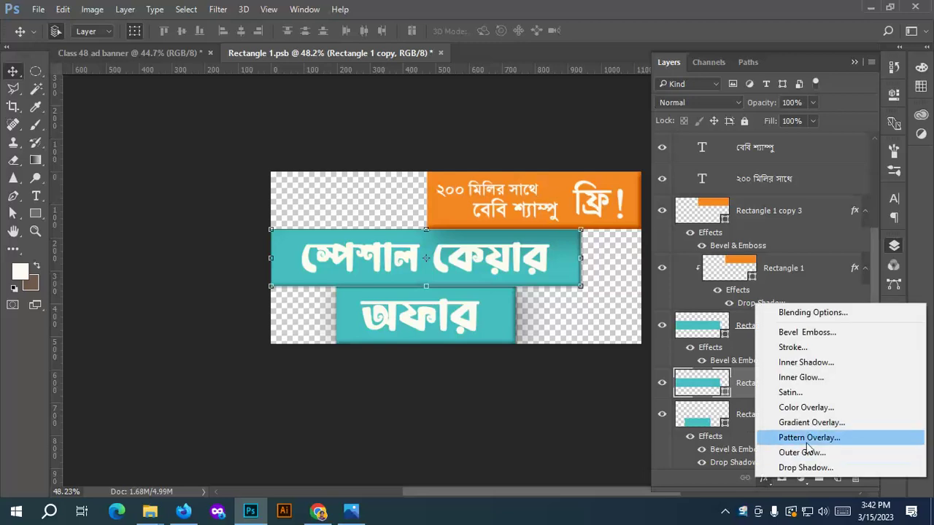
click(804, 468)
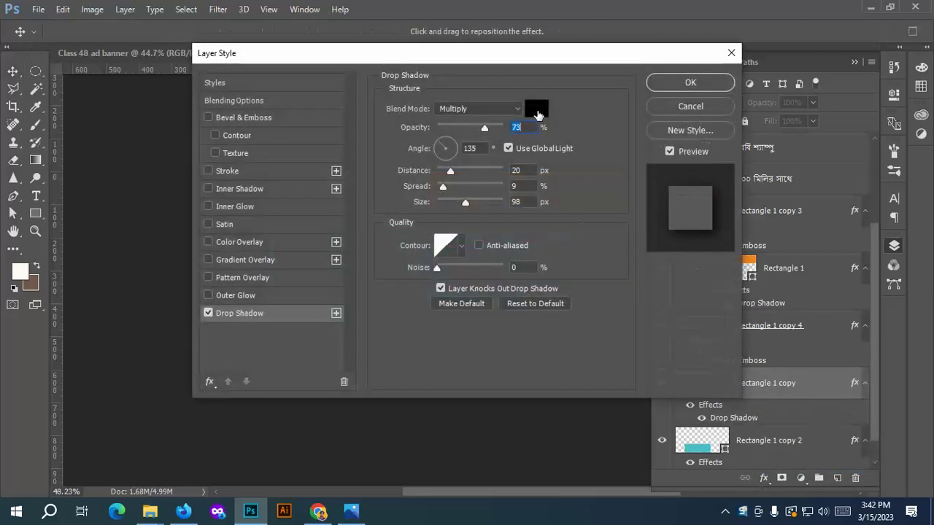
click(695, 85)
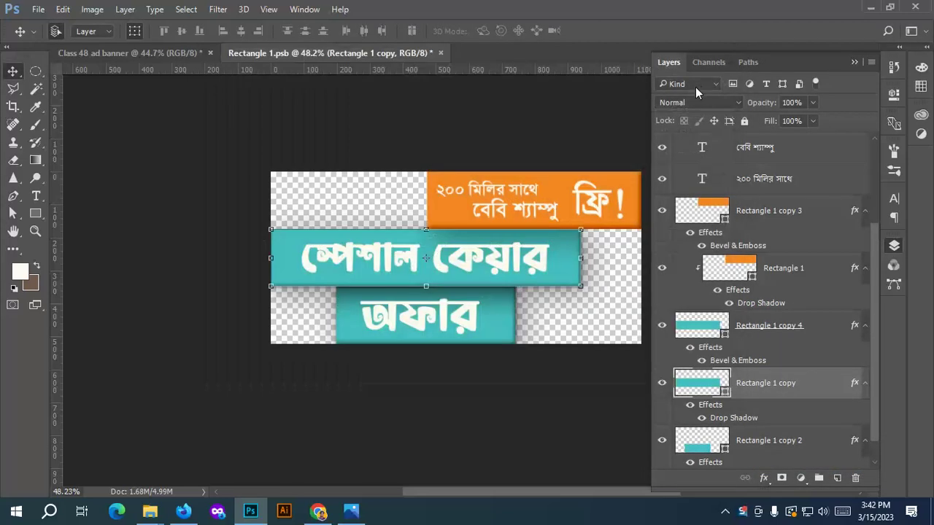
Set the Drop Shadow opacity of Rectangle 1 copy to 48% and apply it.
double_click(737, 417)
drag(428, 61, 741, 153)
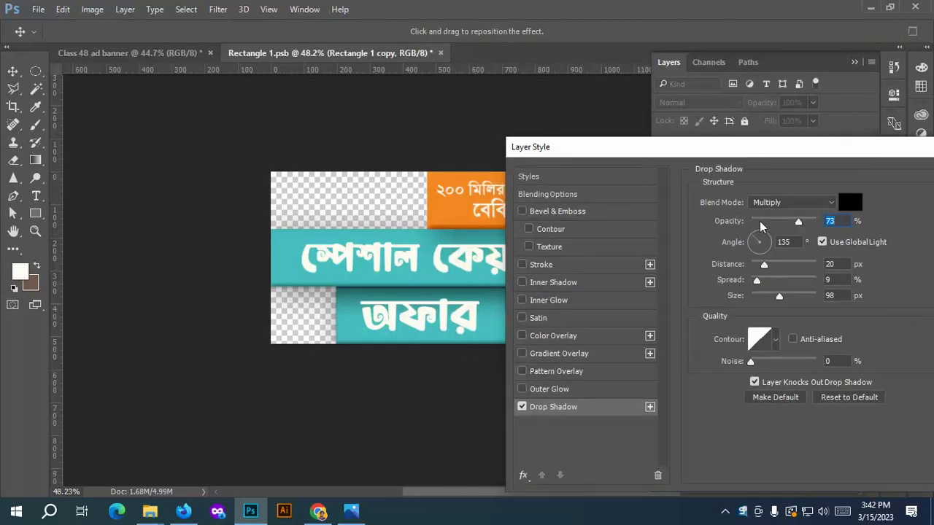
mouse_move(787, 216)
mouse_down()
mouse_move(771, 218)
mouse_move(782, 217)
mouse_up()
drag(848, 155, 694, 174)
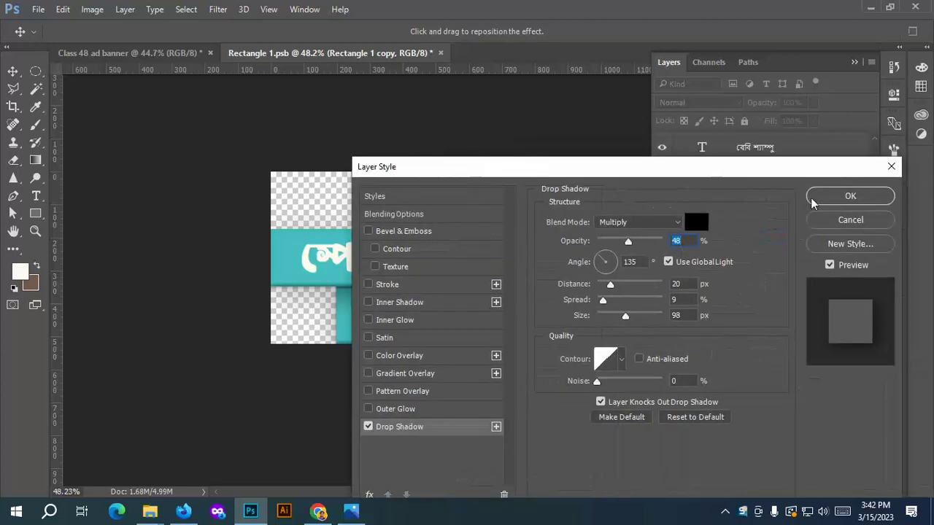
click(848, 195)
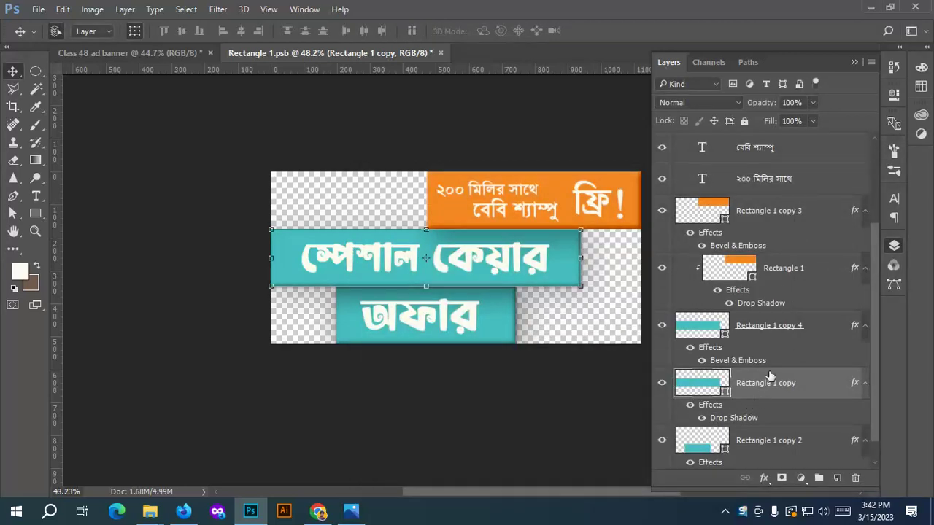
Clip Rectangle 1 copy to Rectangle 1 copy 2 and delete the Drop Shadow effect from Rectangle 1 copy 2.
scroll(762, 400, down, 1)
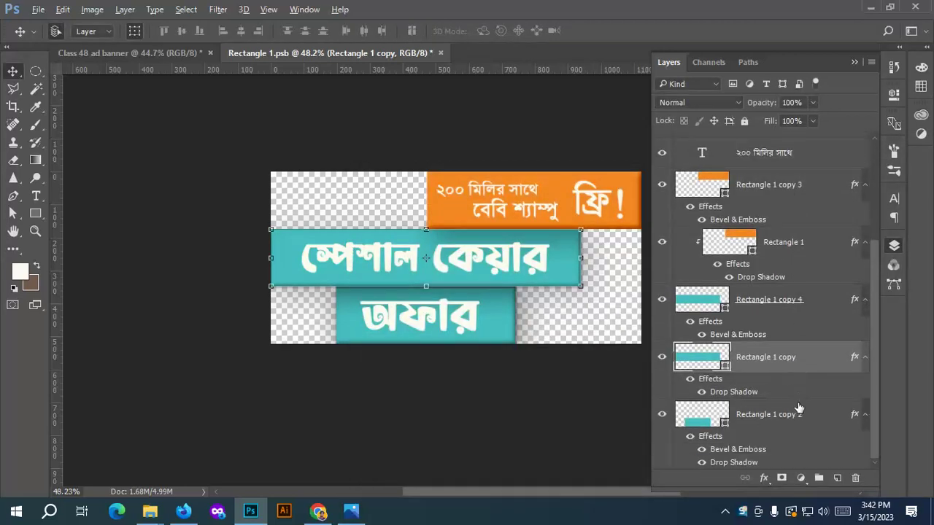
alt+click(801, 395)
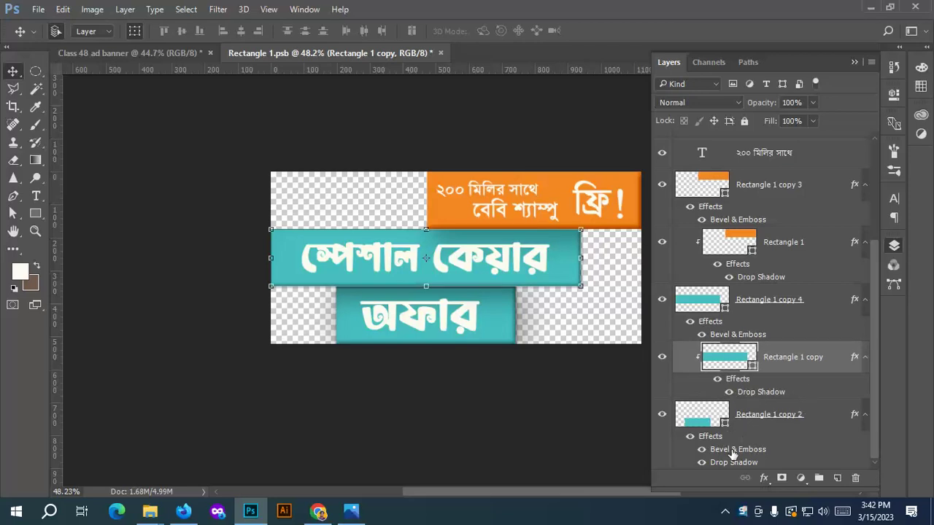
drag(721, 462, 857, 478)
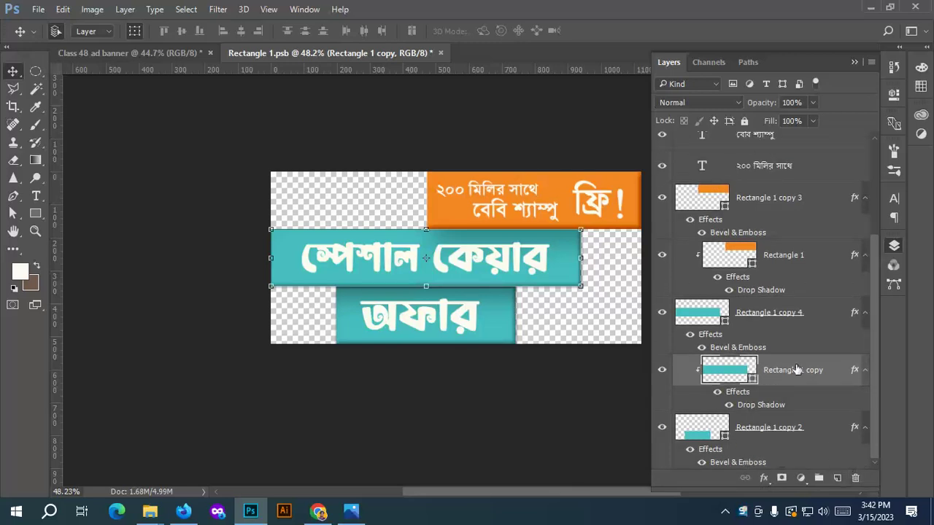
Save the smart object, check the clipped teal shadow in the banner document, and return to the smart object.
key(ctrl+s)
click(163, 52)
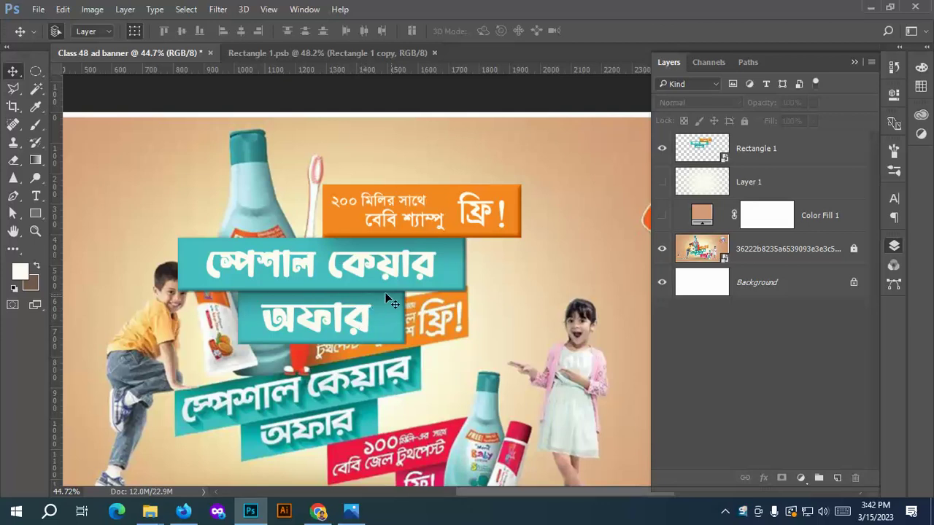
click(319, 54)
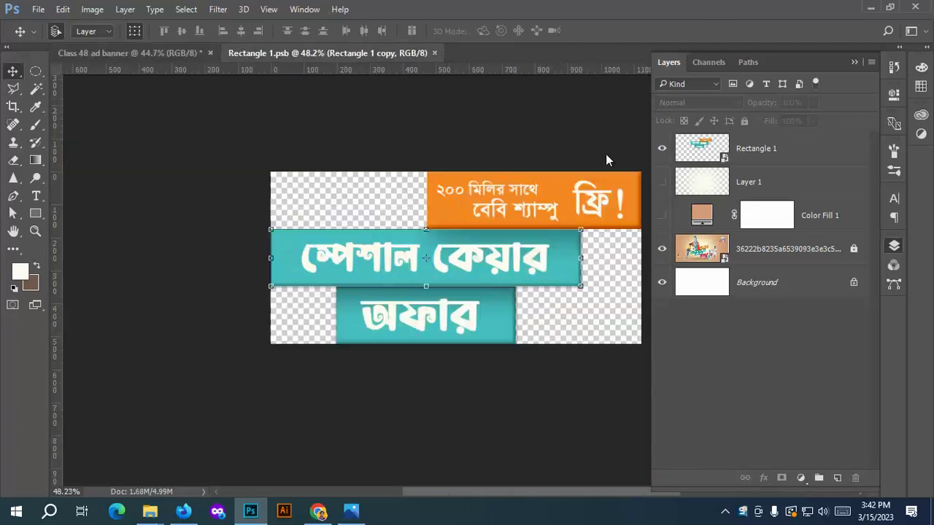
Change the Bevel & Emboss of Rectangle 1 copy 4 to 448% depth and 12 px soften.
double_click(733, 406)
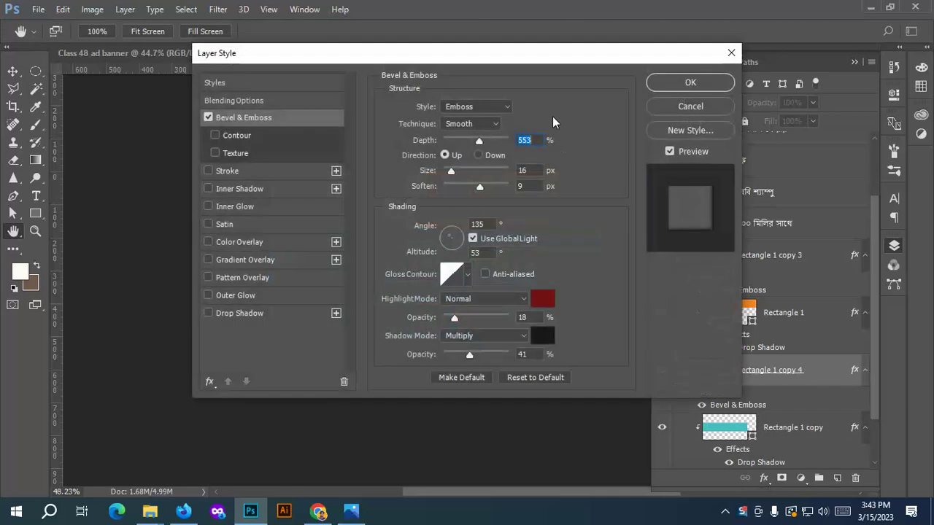
drag(499, 52, 39, 86)
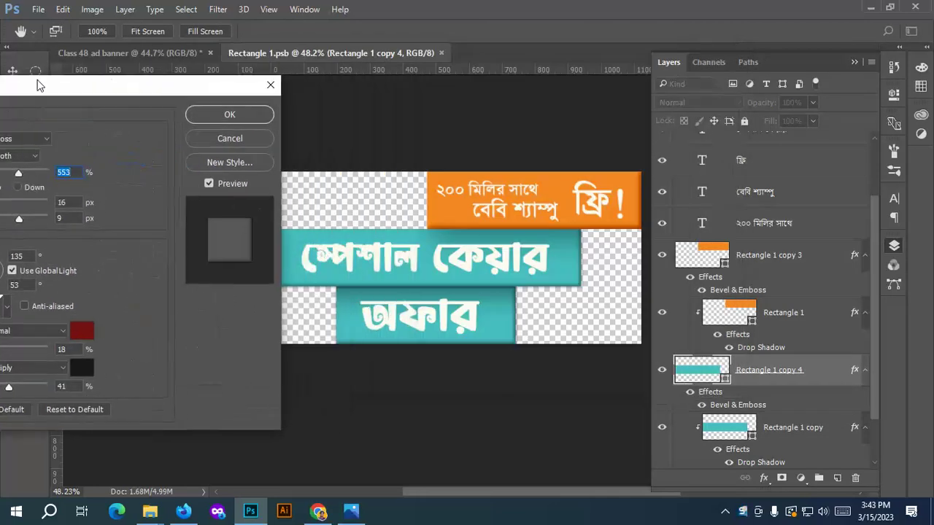
drag(100, 93, 932, 108)
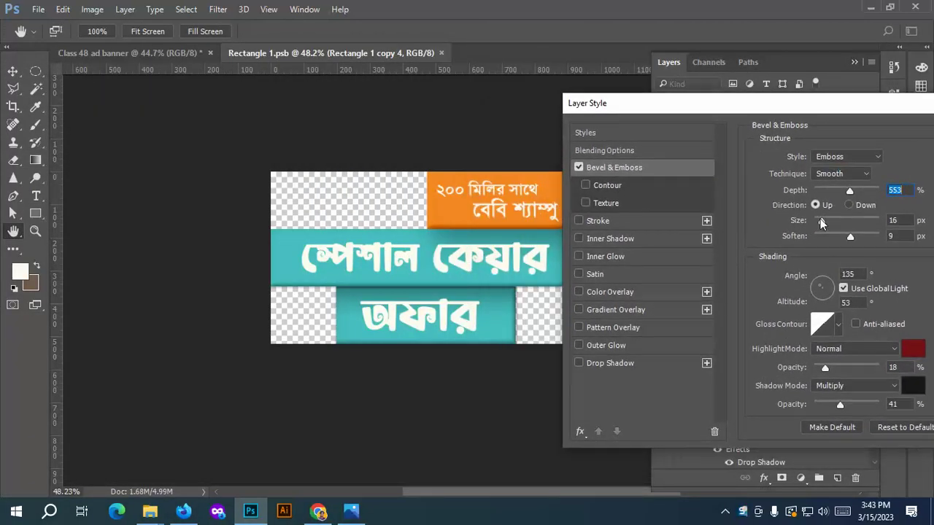
mouse_move(850, 238)
mouse_down()
mouse_move(832, 233)
mouse_move(861, 238)
mouse_up()
mouse_move(850, 191)
mouse_down()
mouse_move(822, 193)
mouse_move(843, 190)
mouse_up()
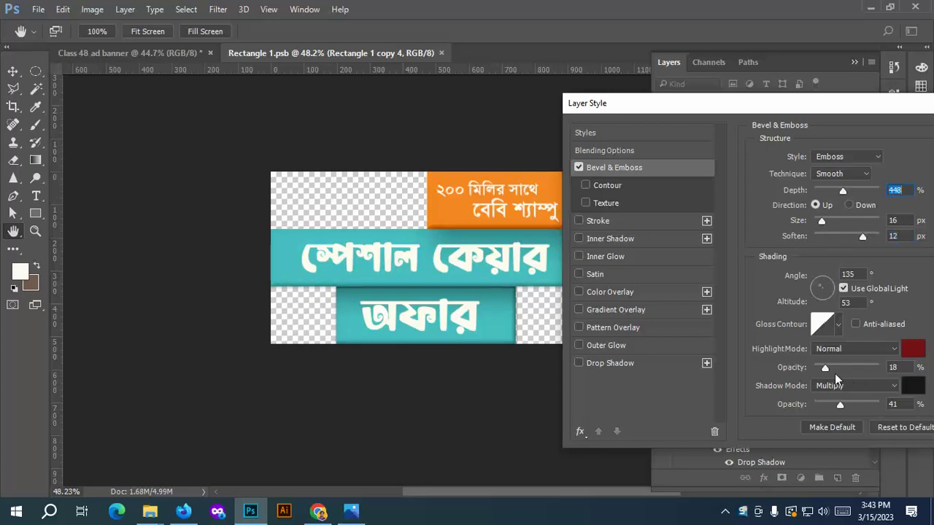
Set the bevel's highlight to black (000000) at 0% opacity and its Multiply shadow to 53% opacity.
drag(827, 367, 816, 367)
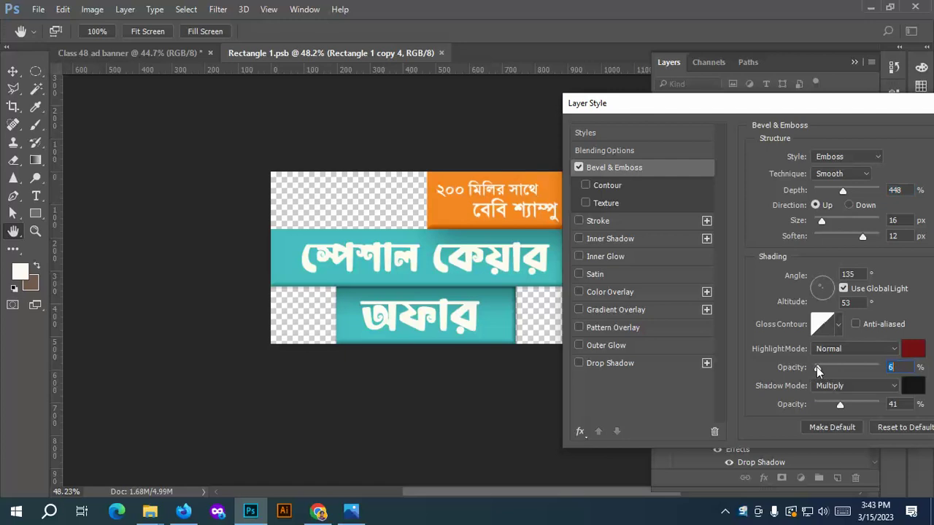
click(912, 349)
mouse_move(670, 279)
mouse_down()
mouse_move(577, 335)
mouse_move(571, 322)
mouse_up()
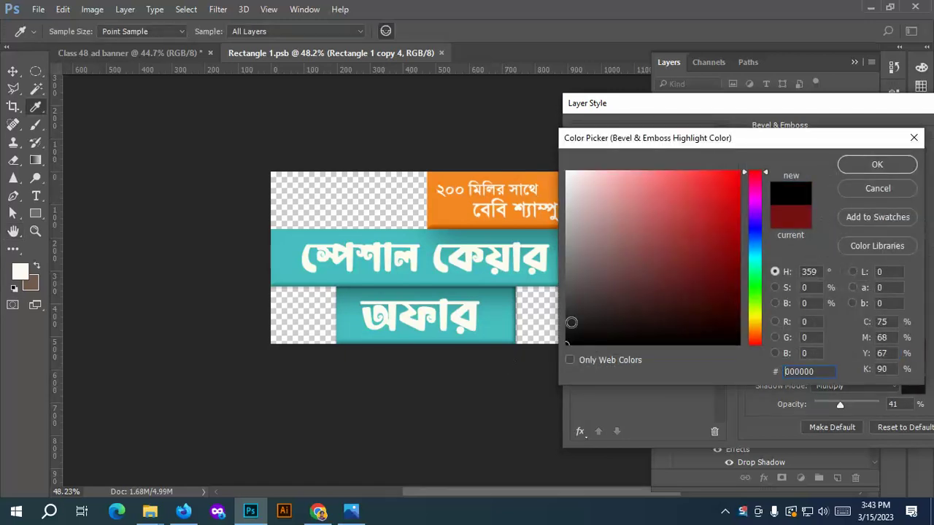
click(876, 165)
mouse_move(838, 404)
mouse_down()
mouse_move(804, 403)
mouse_move(848, 406)
mouse_up()
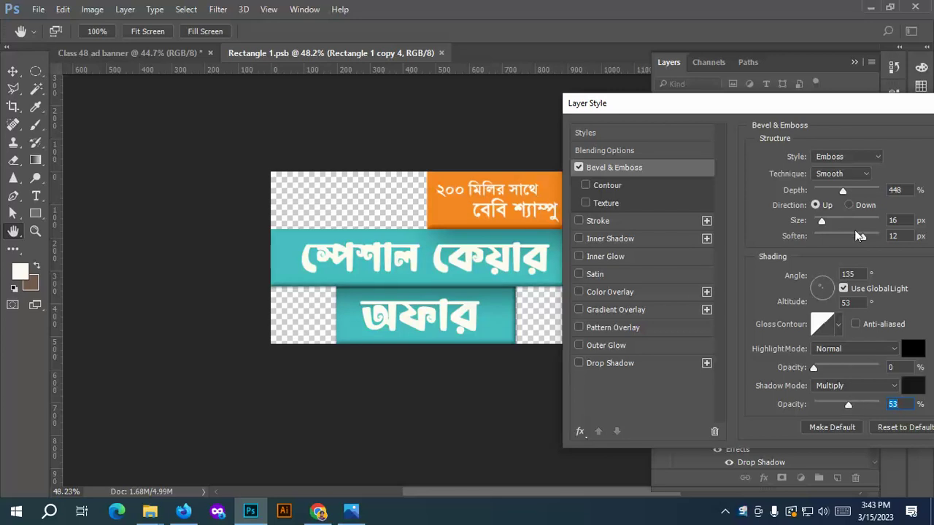
Set the bevel's size to 13 px and soften to 13 px, and apply the layer style.
mouse_move(822, 222)
mouse_down()
mouse_move(812, 223)
mouse_move(822, 220)
mouse_up()
key(Tab)
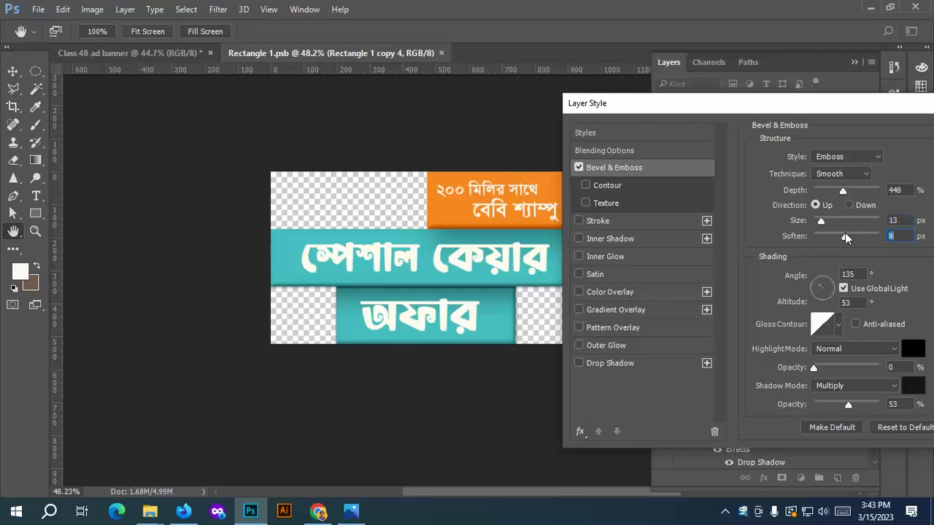
mouse_move(873, 233)
mouse_down()
mouse_move(886, 234)
mouse_move(864, 235)
mouse_up()
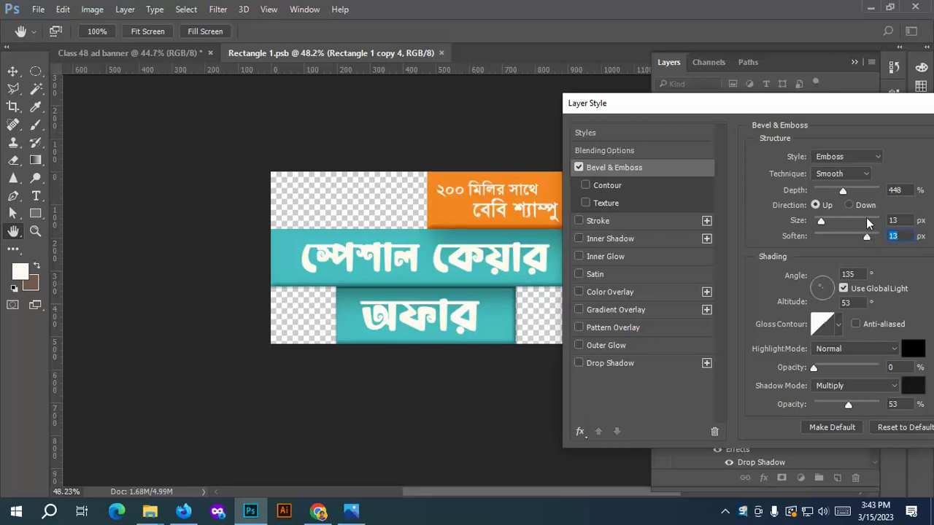
drag(867, 107, 728, 146)
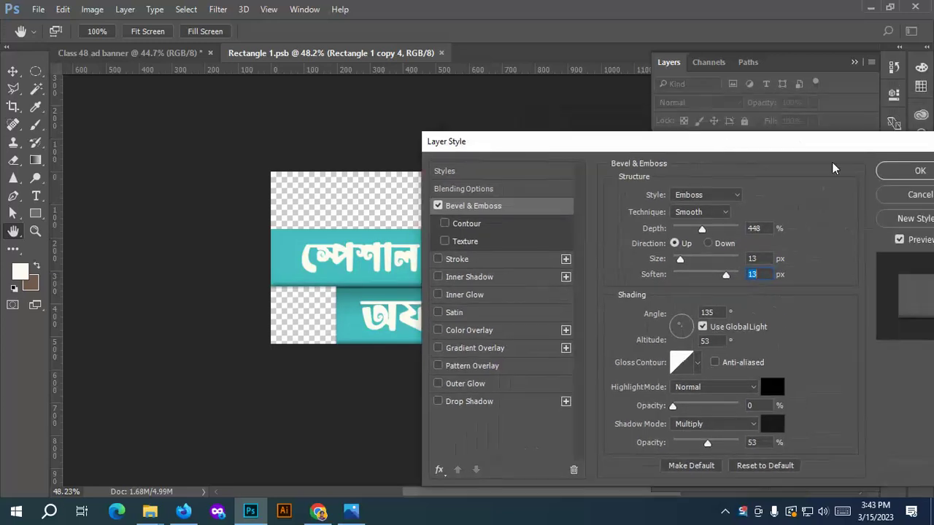
click(917, 171)
scroll(741, 389, down, 2)
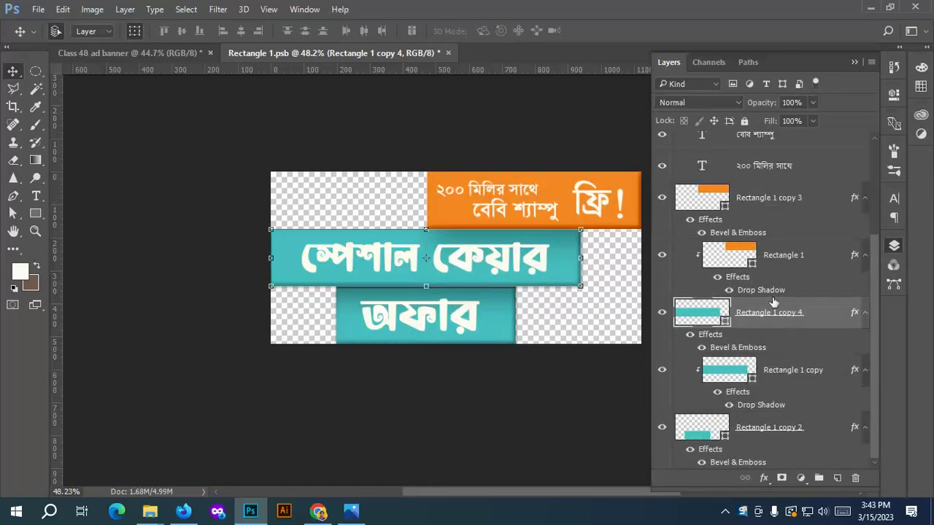
key(ctrl+j)
scroll(775, 306, down, 2)
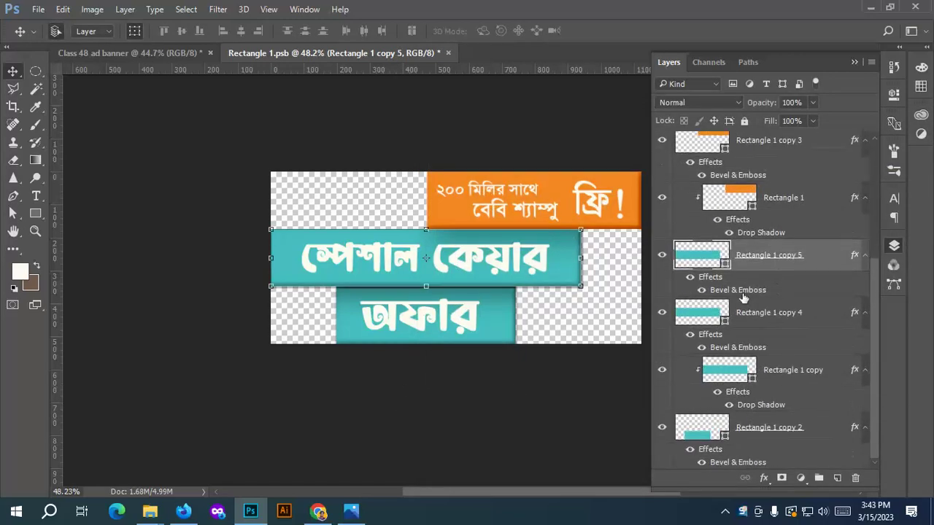
mouse_move(743, 298)
mouse_down()
mouse_move(759, 410)
mouse_move(733, 468)
mouse_move(850, 477)
mouse_move(753, 298)
mouse_move(753, 450)
mouse_up()
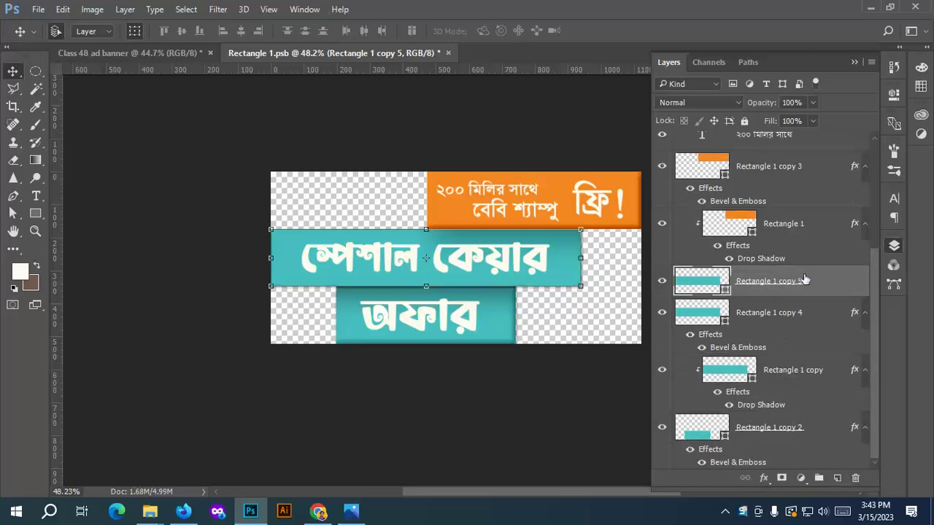
key(Delete)
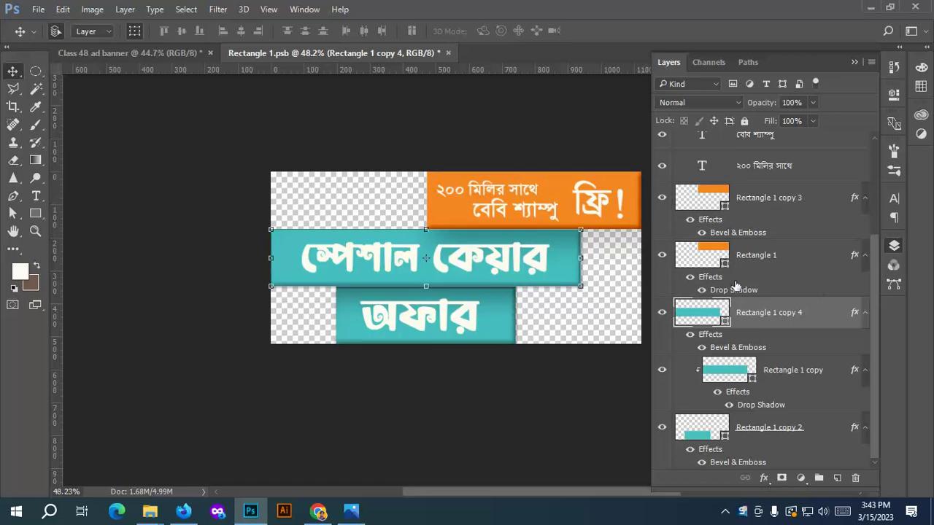
Save the smart object and examine the bevels and shadows of the offer rectangles up close in the banner document.
click(593, 391)
key(ctrl+s)
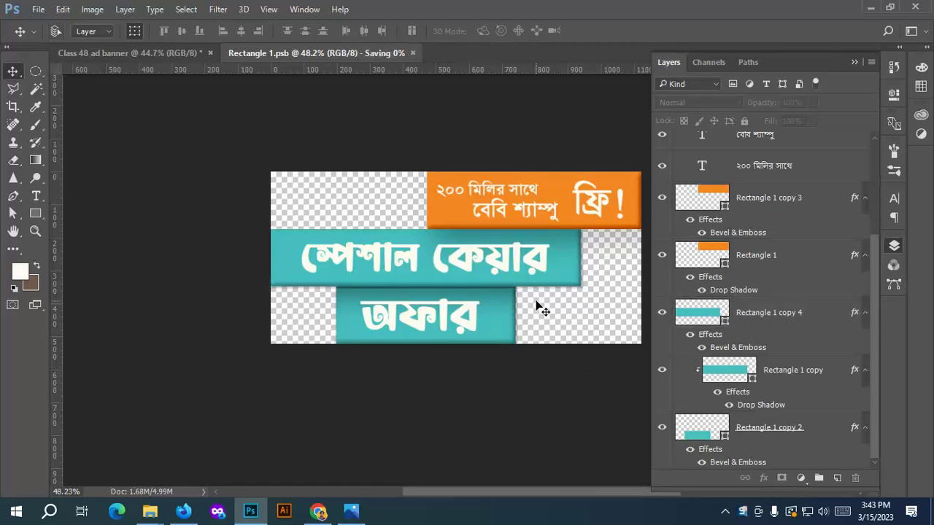
click(169, 51)
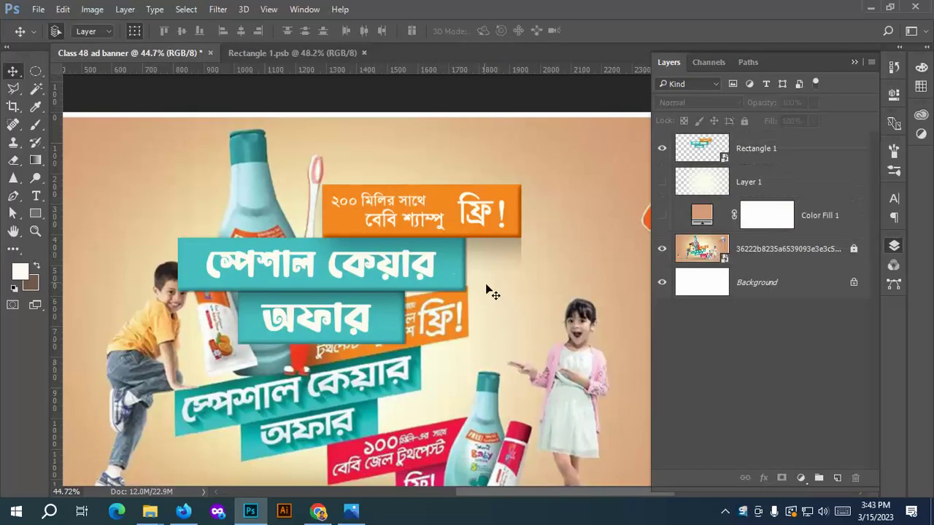
scroll(269, 280, up, 2)
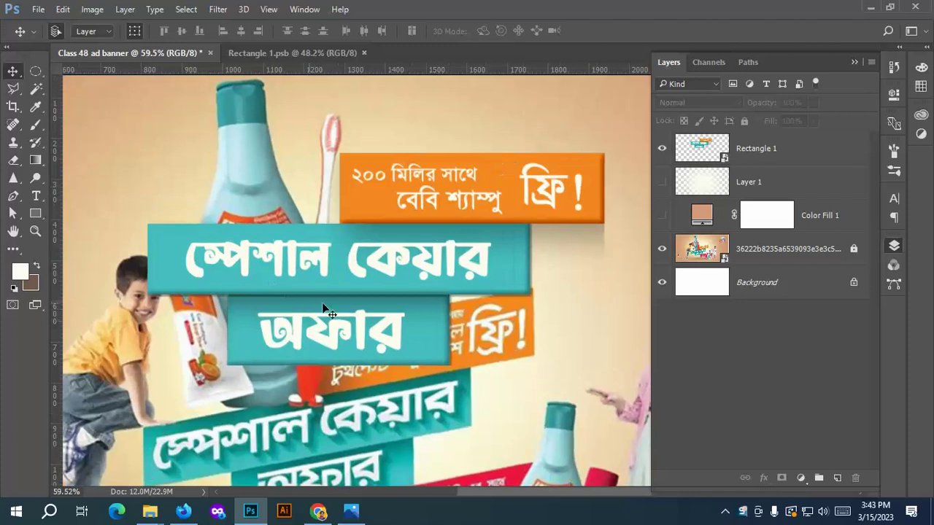
scroll(326, 311, up, 5)
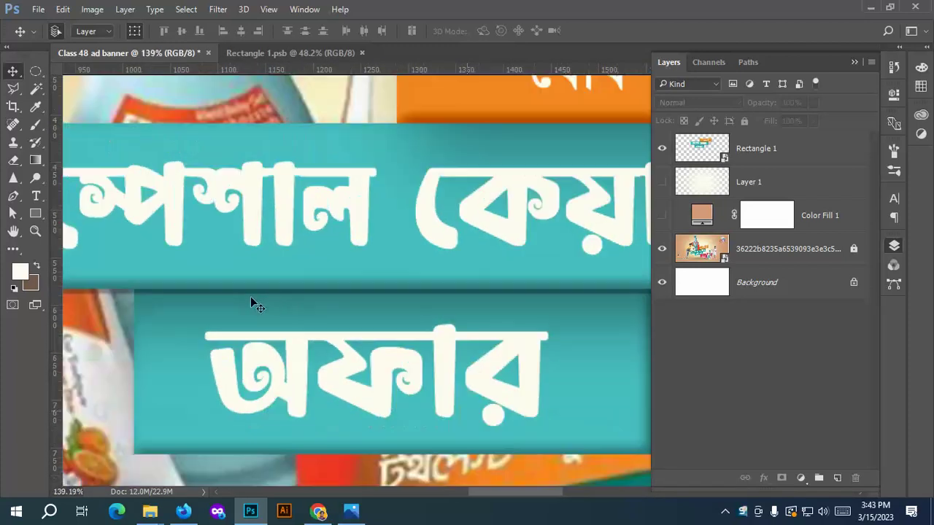
scroll(251, 301, down, 5)
scroll(357, 329, up, 2)
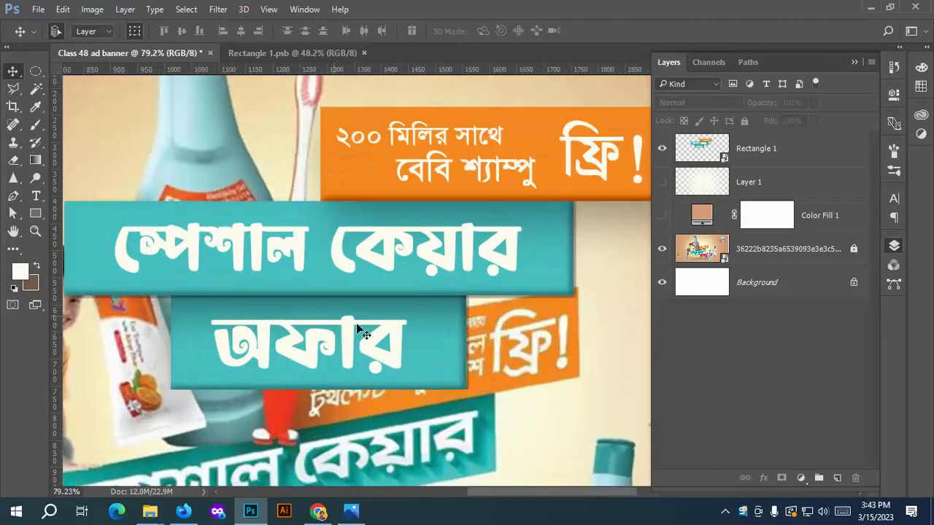
scroll(436, 340, down, 1)
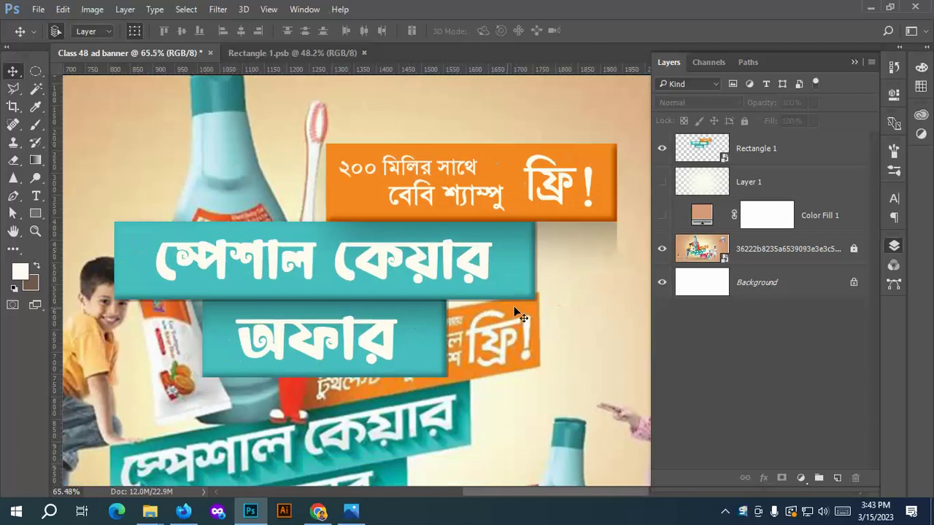
In the smart object, change the Drop Shadow of Rectangle 1 copy to 83% opacity, 0 px distance and 0 px size.
click(332, 58)
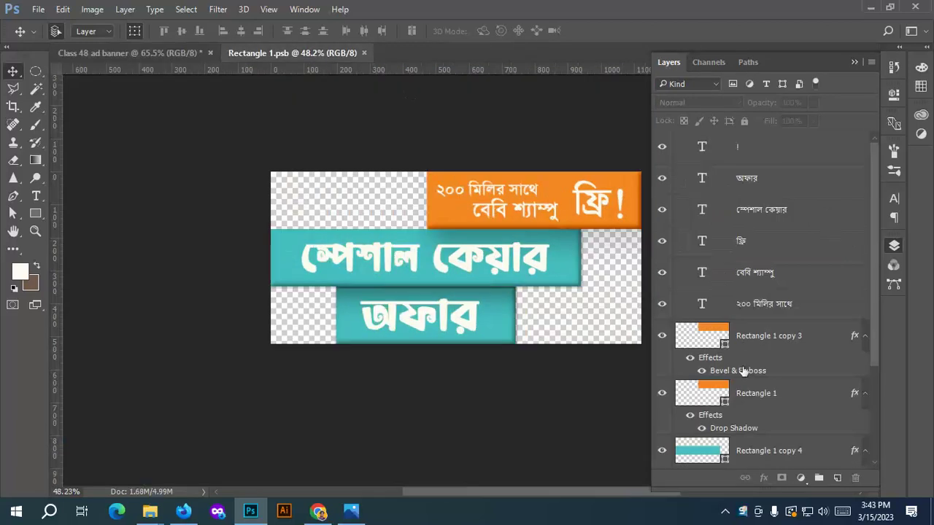
scroll(743, 371, down, 4)
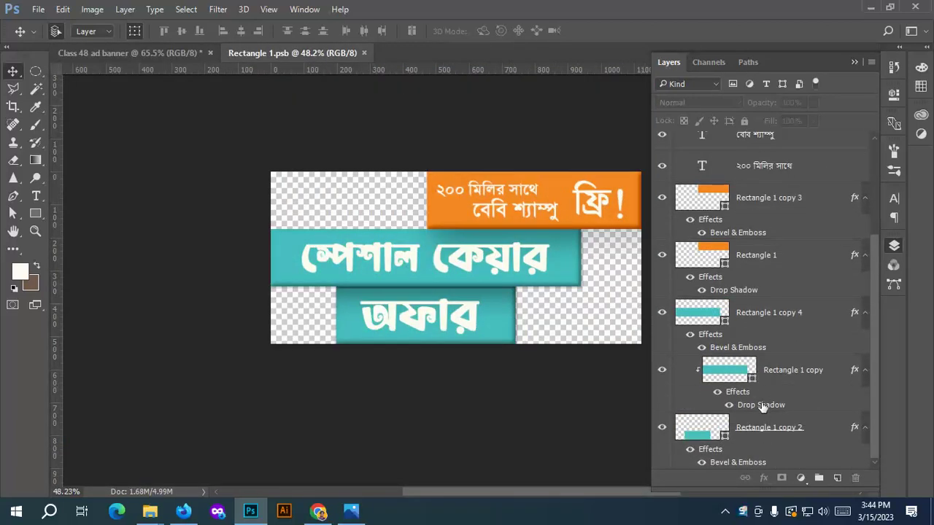
click(762, 407)
double_click(762, 406)
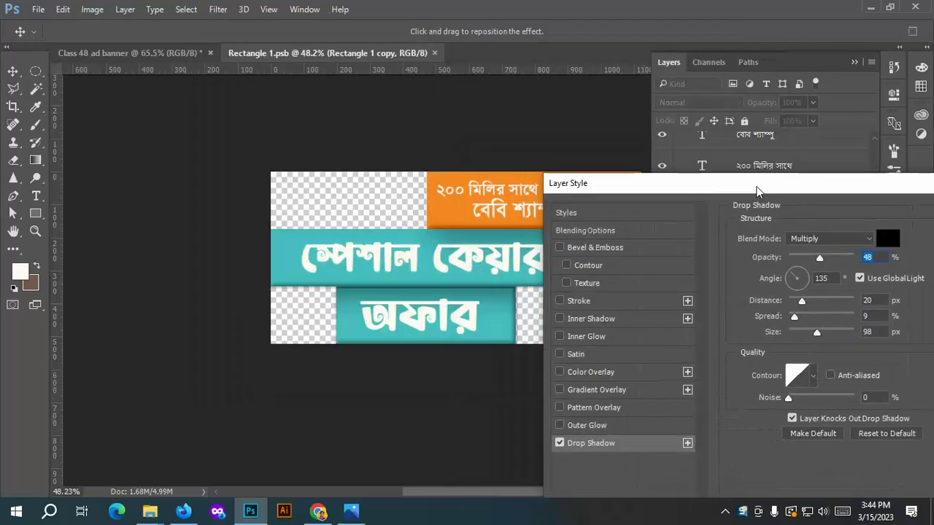
mouse_move(822, 261)
mouse_down()
mouse_move(778, 264)
mouse_move(840, 264)
mouse_up()
drag(802, 300, 837, 304)
mouse_move(814, 334)
mouse_down()
mouse_move(794, 334)
mouse_move(840, 334)
mouse_move(829, 334)
mouse_up()
drag(832, 302, 697, 315)
drag(832, 337, 737, 321)
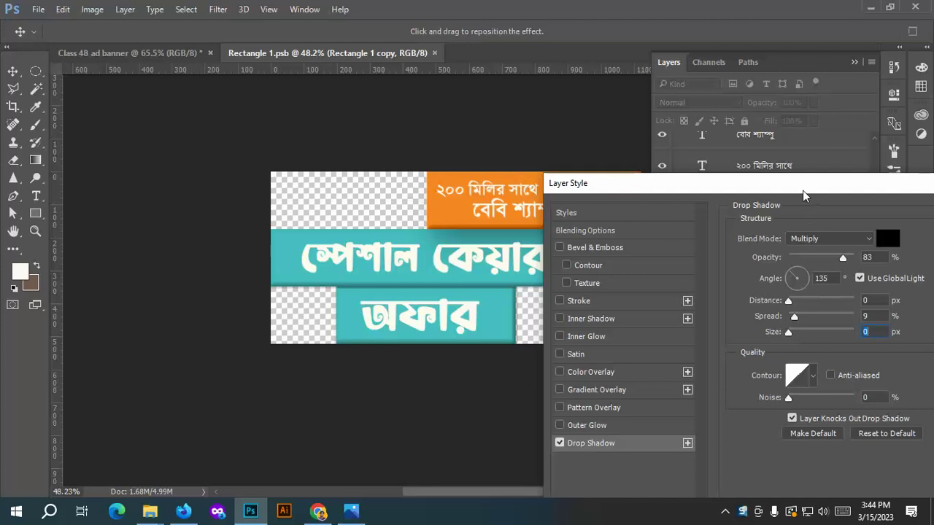
drag(802, 196, 409, 262)
click(649, 281)
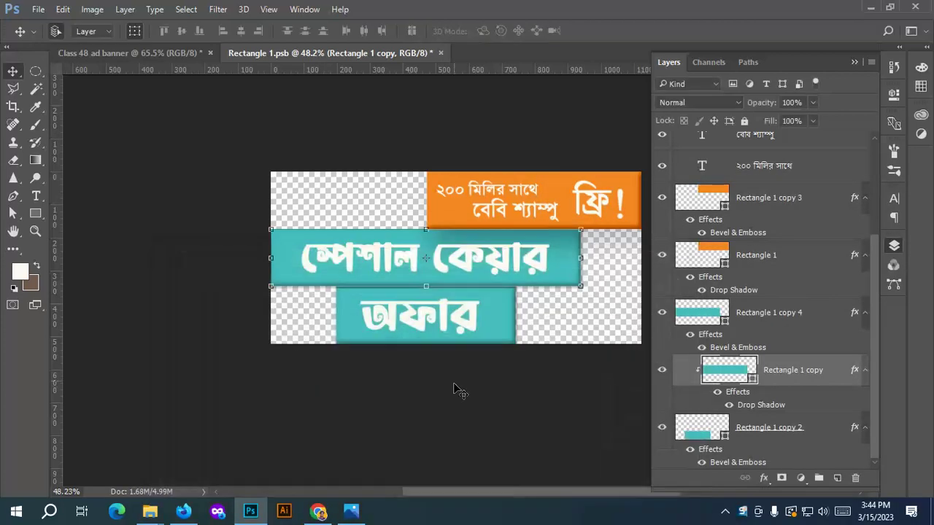
Deselect the layer and save the smart object with the revised drop shadow.
click(577, 349)
scroll(473, 392, down, 1)
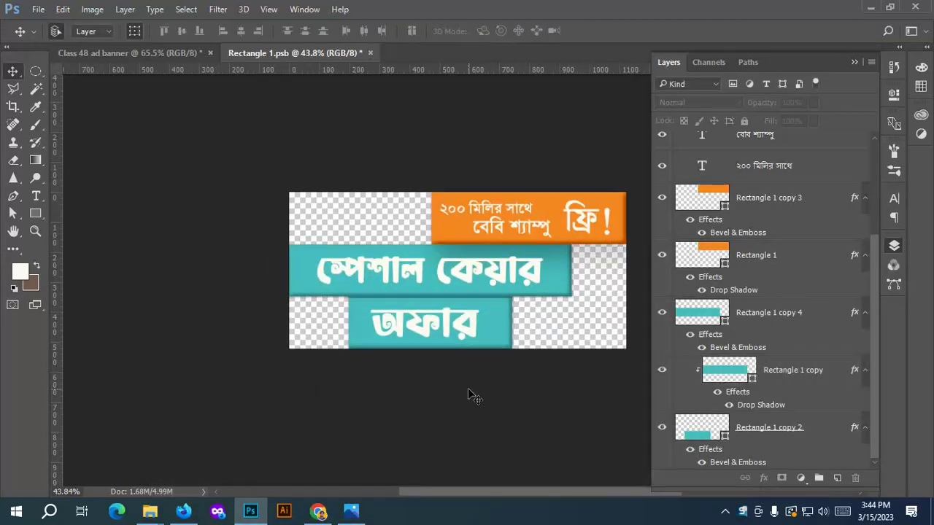
key(ctrl+s)
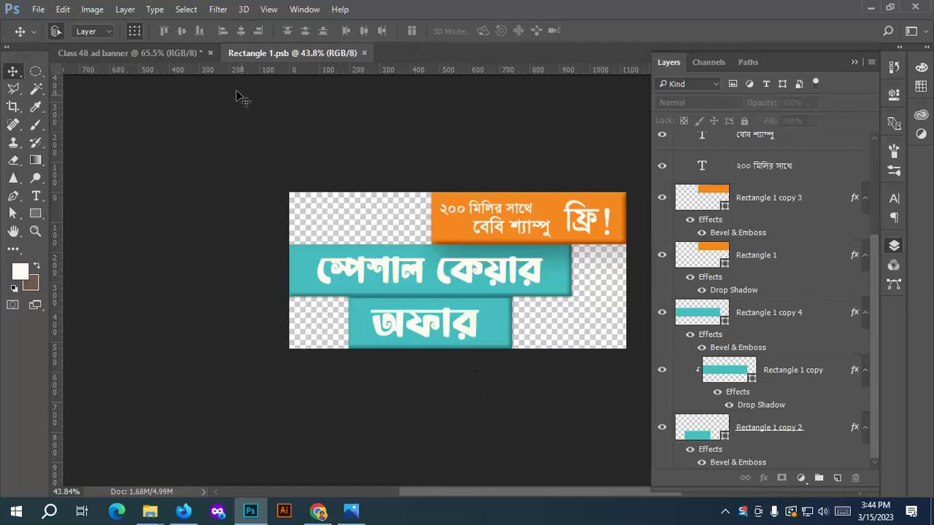
Examine the edges and shadows of the orange and teal offer rectangles in the Class 48 ad banner document.
click(170, 52)
scroll(206, 298, down, 4)
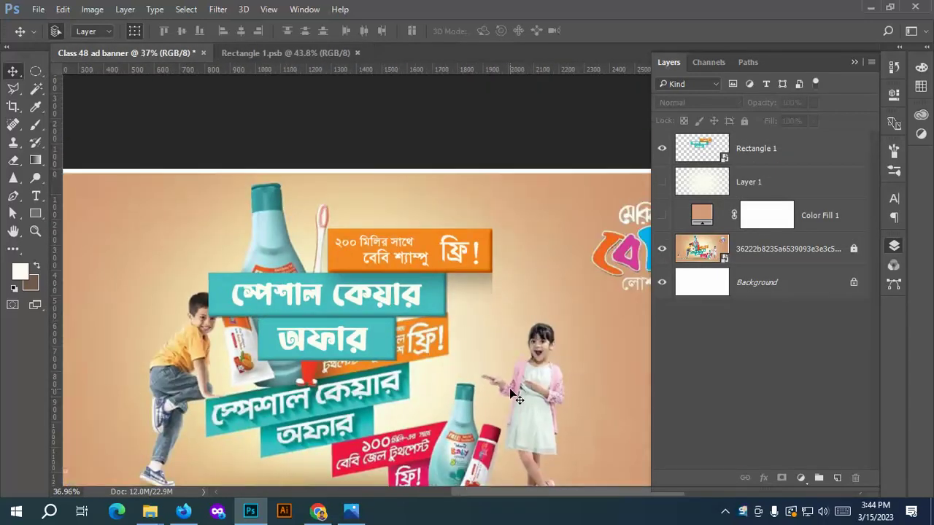
scroll(497, 316, up, 3)
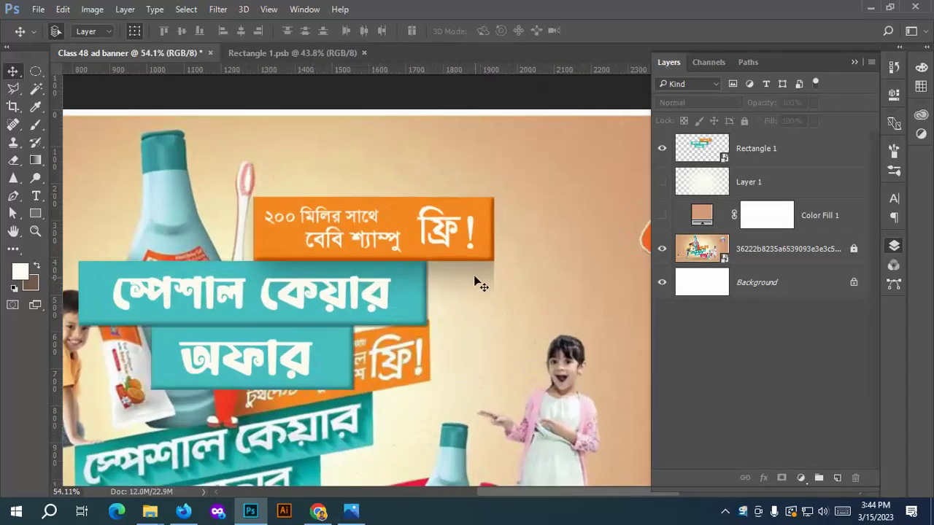
In the smart object, clip Rectangle 1 to Rectangle 1 copy 4, save, and check the result in the banner document.
click(327, 53)
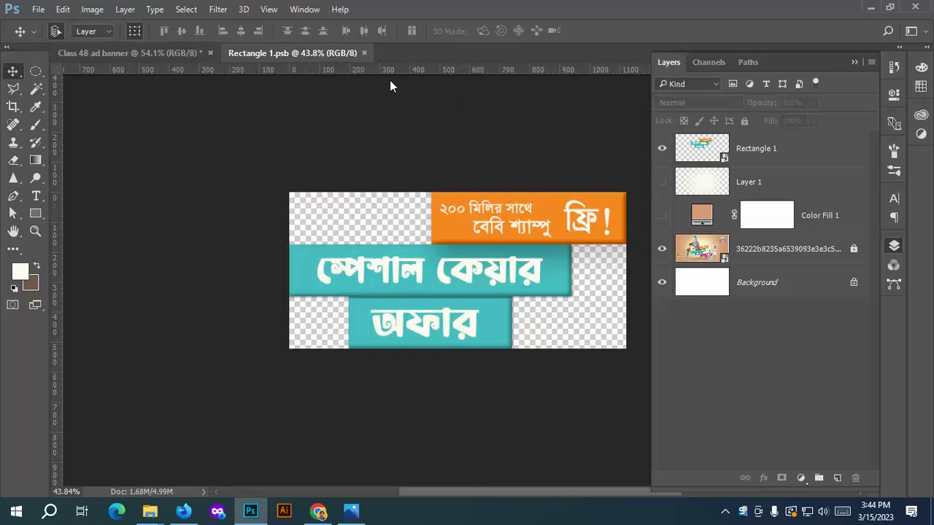
scroll(770, 278, down, 2)
scroll(770, 278, down, 2)
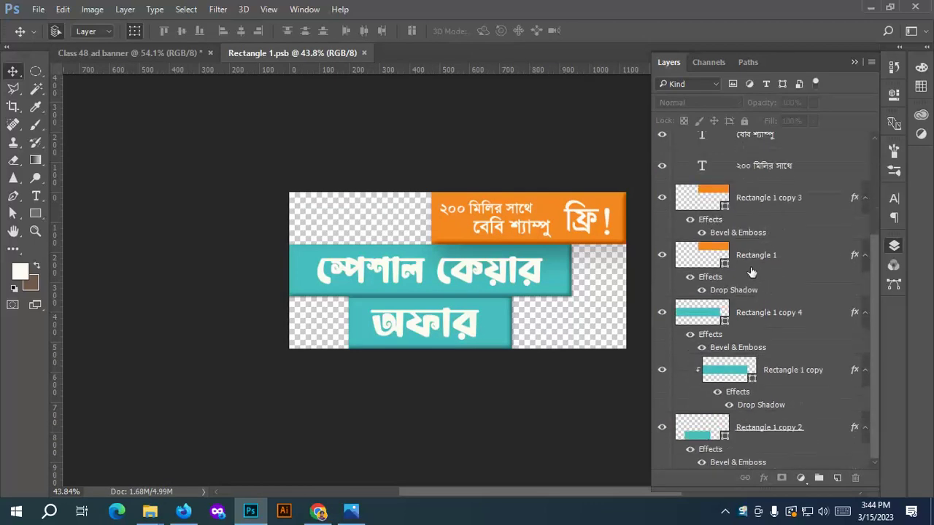
click(759, 264)
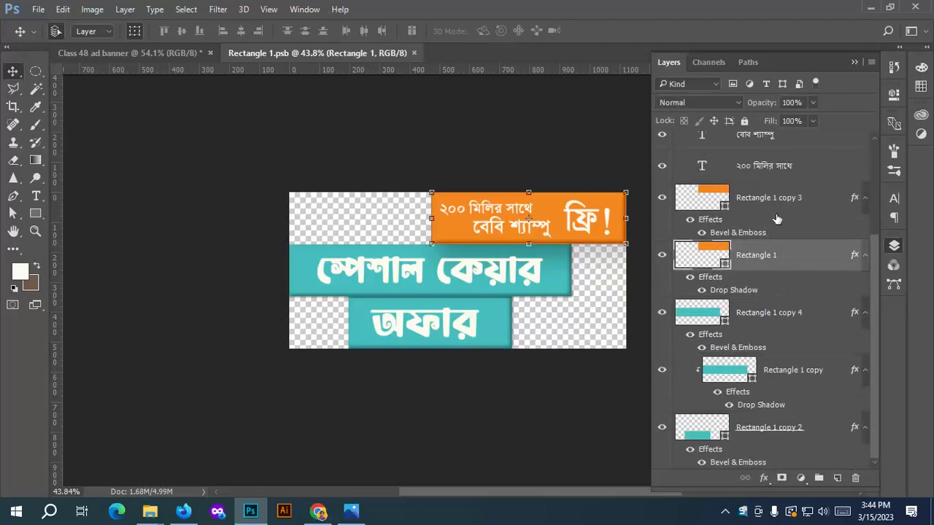
alt+click(784, 298)
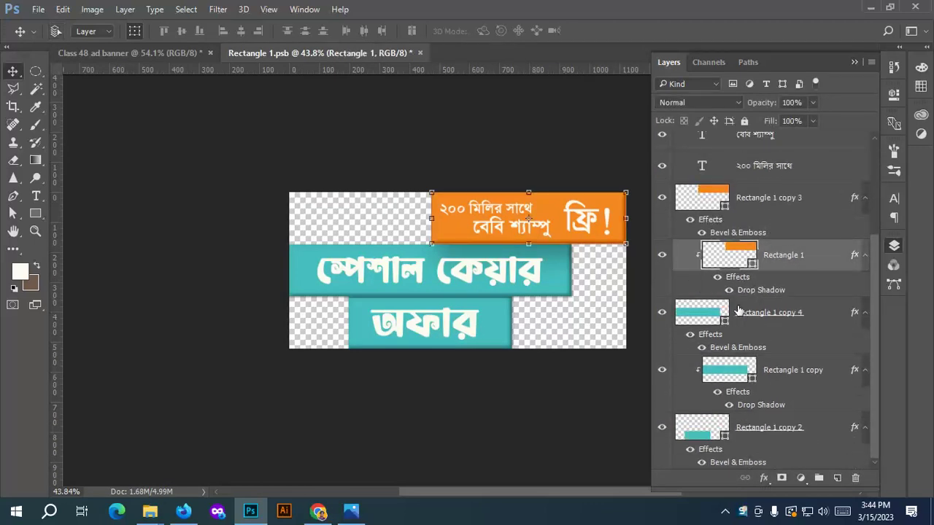
key(ctrl+s)
click(131, 53)
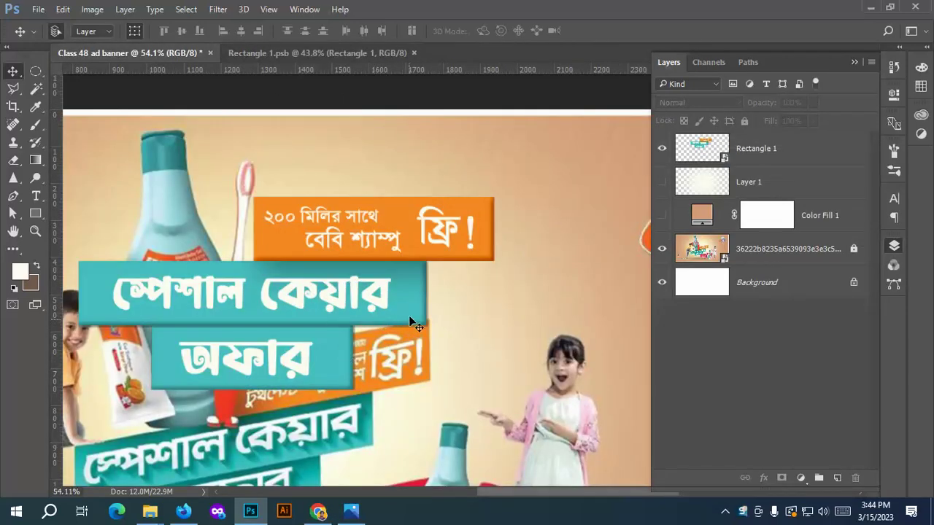
In the smart object, change the Drop Shadow of Rectangle 1 copy to 42% opacity, 18 px distance, 0% spread and 35 px size.
click(325, 53)
scroll(757, 378, down, 2)
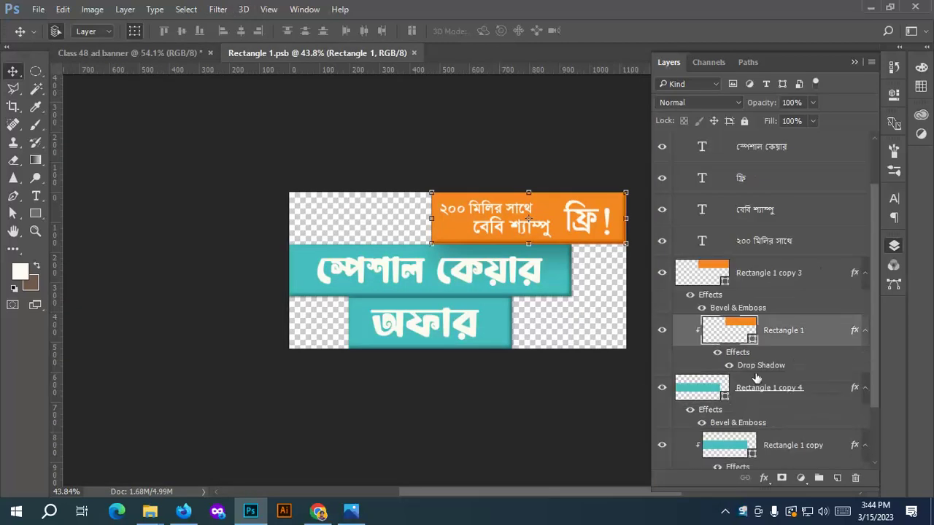
scroll(762, 398, down, 2)
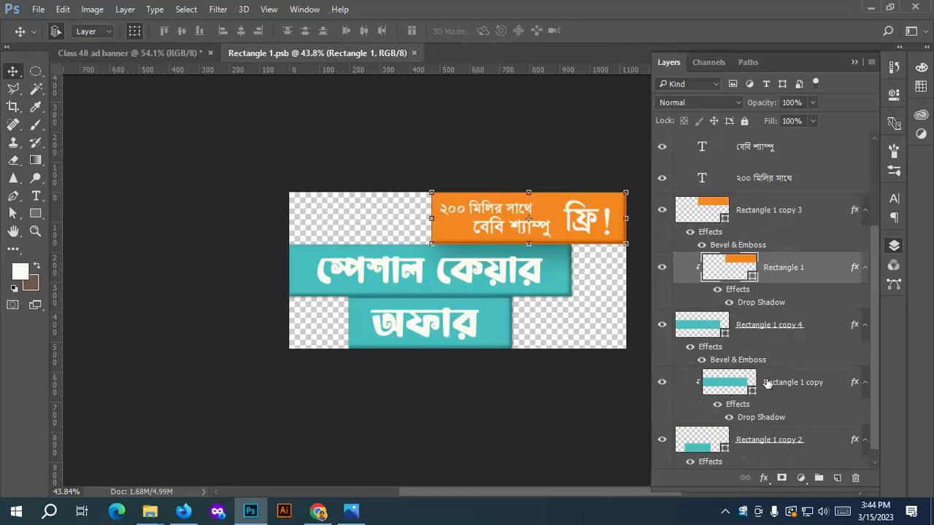
double_click(768, 411)
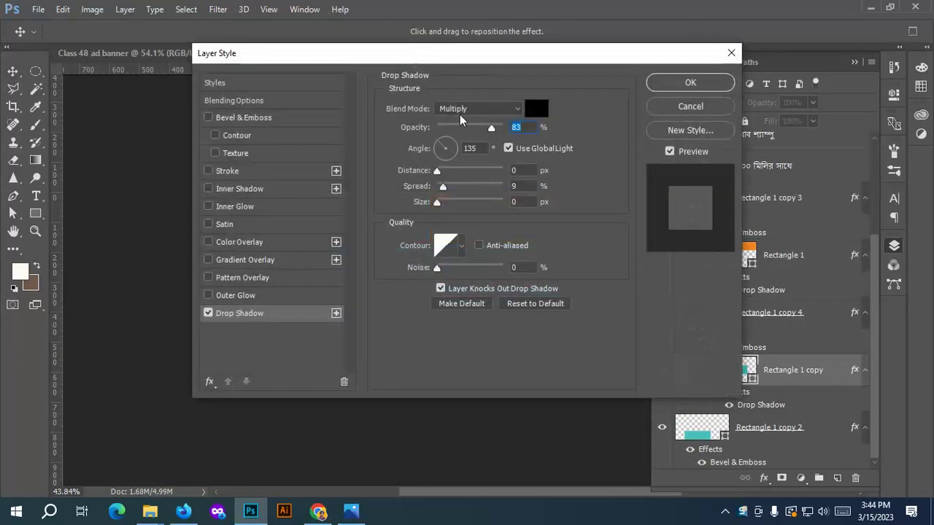
drag(460, 53, 714, 108)
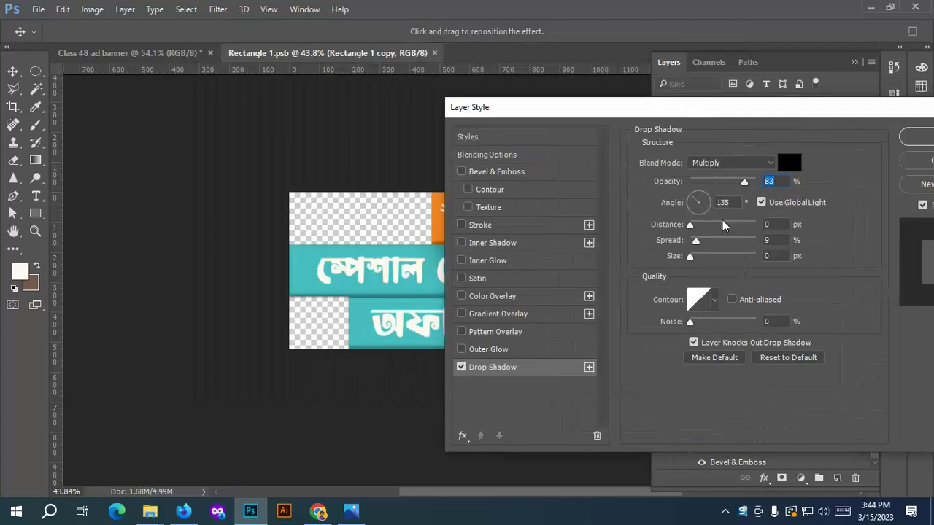
drag(691, 225, 690, 245)
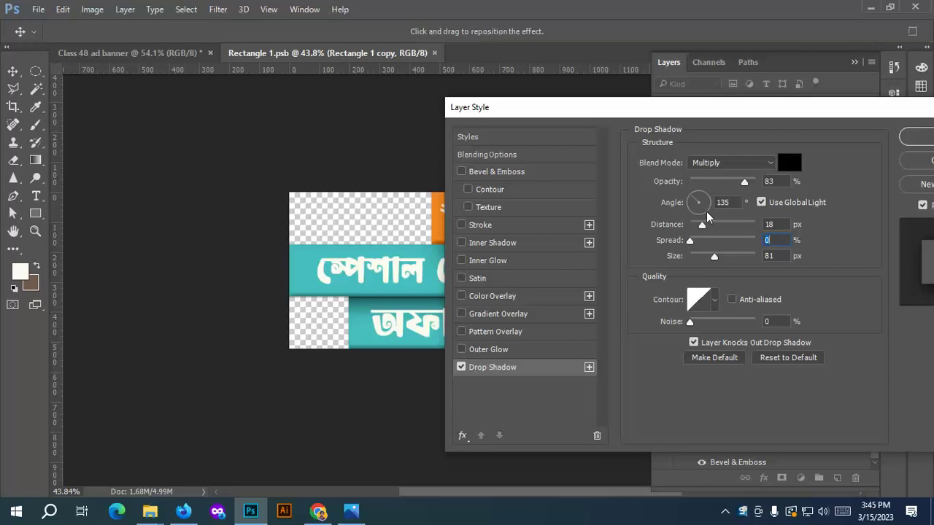
drag(726, 181, 712, 178)
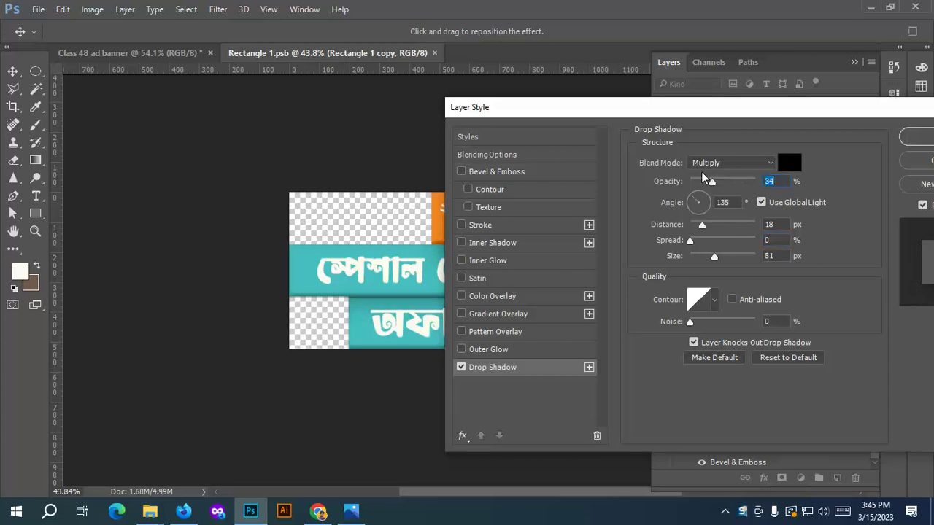
mouse_move(715, 258)
mouse_down()
mouse_move(734, 257)
mouse_move(689, 257)
mouse_move(702, 256)
mouse_up()
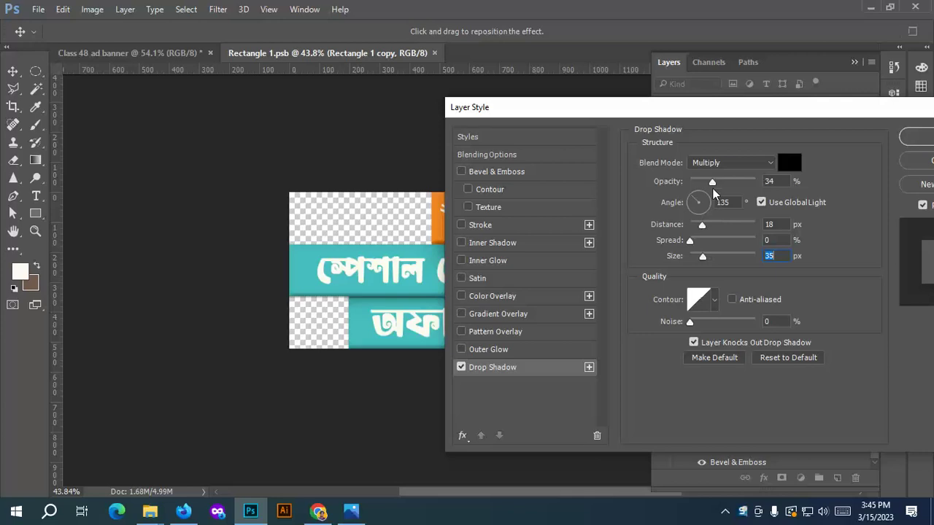
mouse_move(712, 182)
mouse_down()
mouse_move(699, 183)
mouse_move(718, 187)
mouse_up()
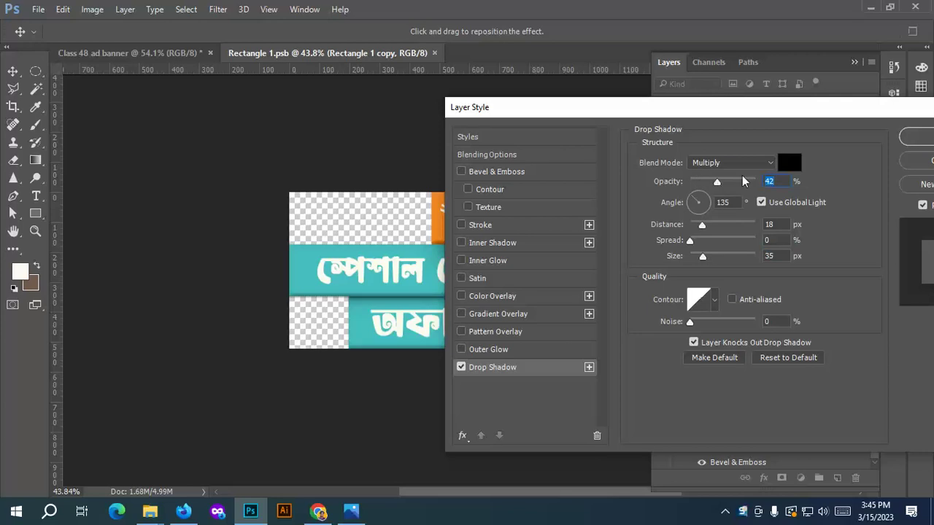
click(911, 138)
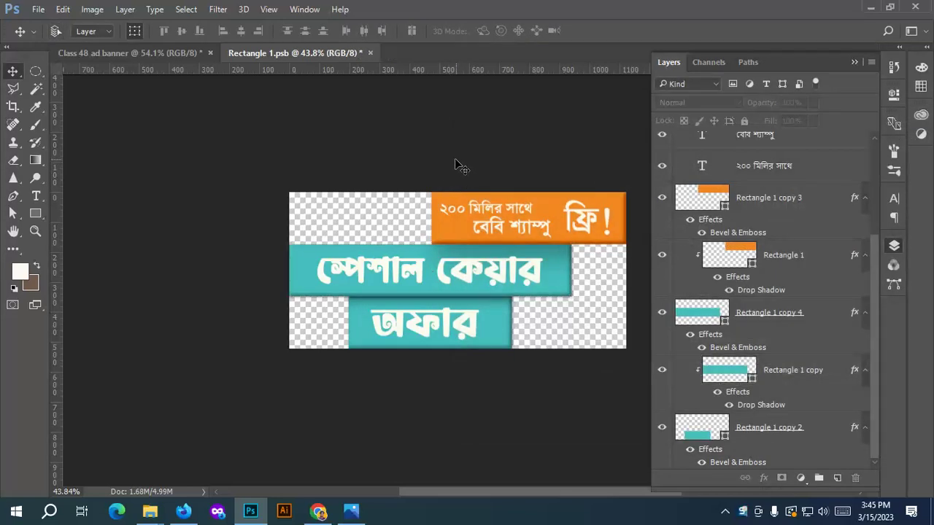
Save the smart object and examine the clipped shadows between the offer rectangles in the banner document.
key(ctrl+s)
key(ctrl+Tab)
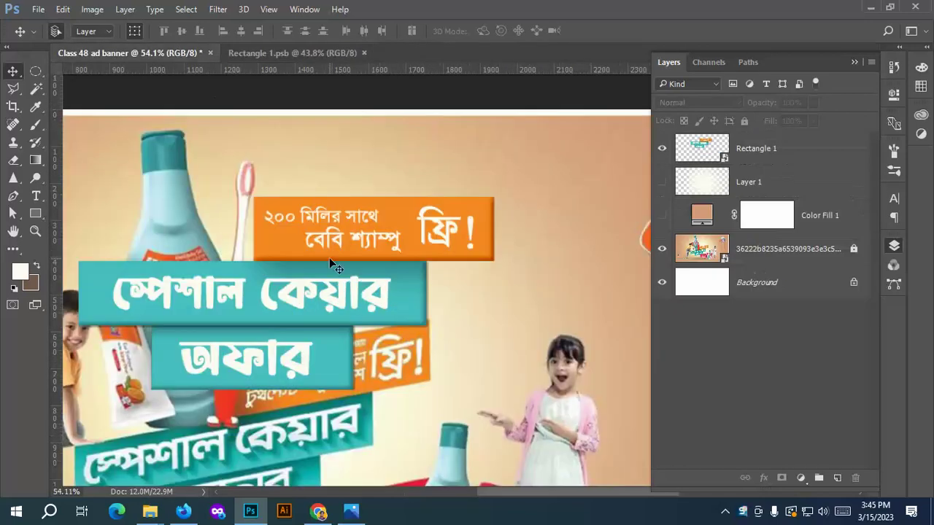
scroll(362, 266, down, 1)
scroll(458, 356, down, 1)
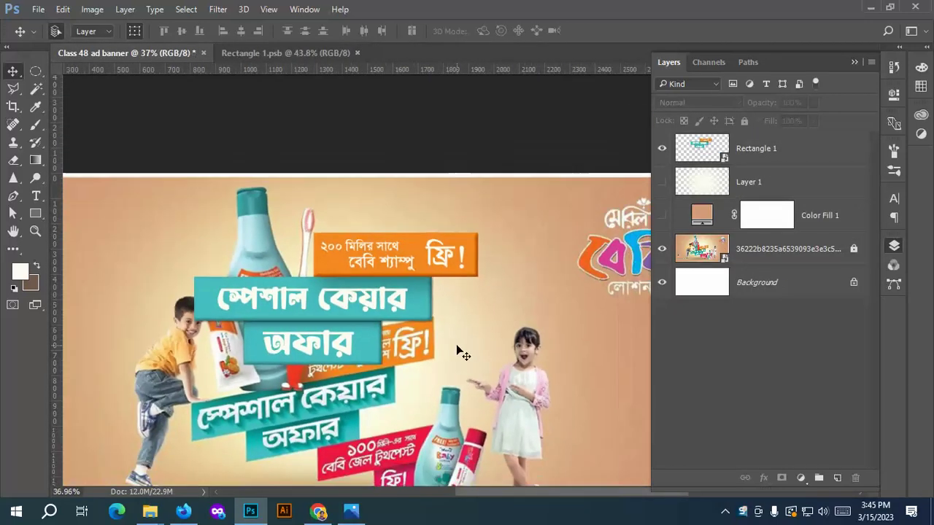
scroll(188, 332, up, 2)
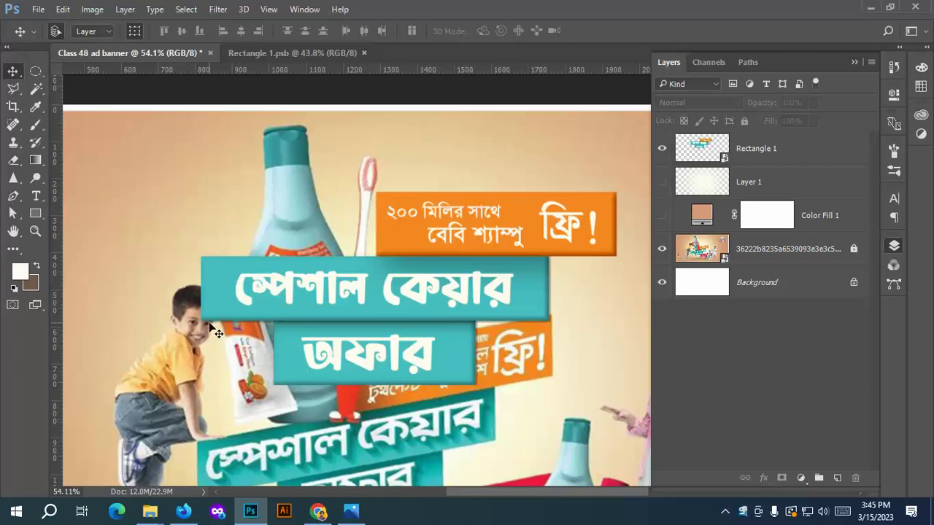
scroll(422, 339, down, 1)
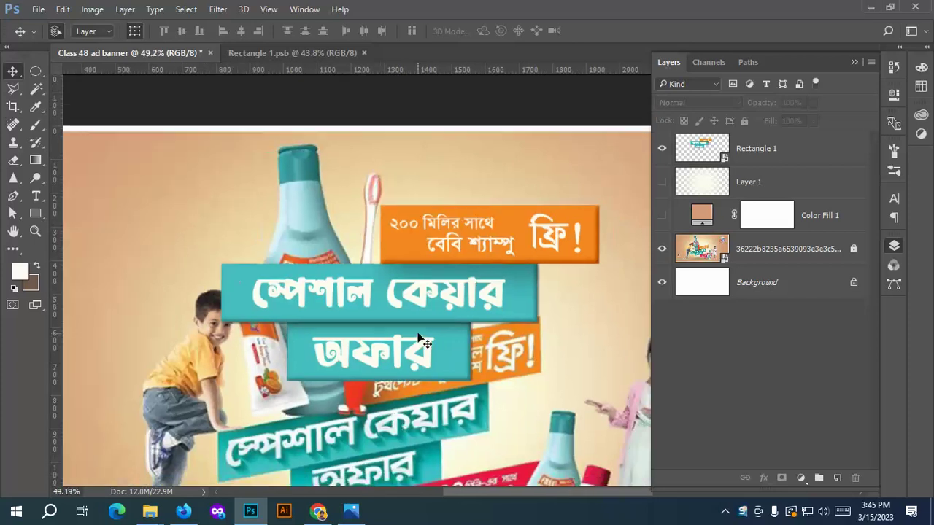
In the smart object, delete the beveled orange layer Rectangle 1 copy 3 and release Rectangle 1 from its clipping mask.
click(302, 55)
scroll(697, 253, down, 3)
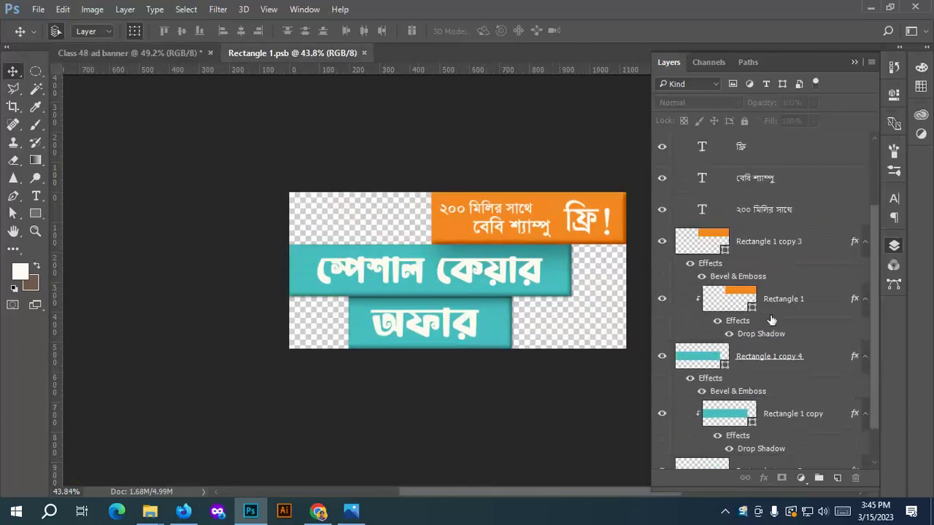
click(768, 245)
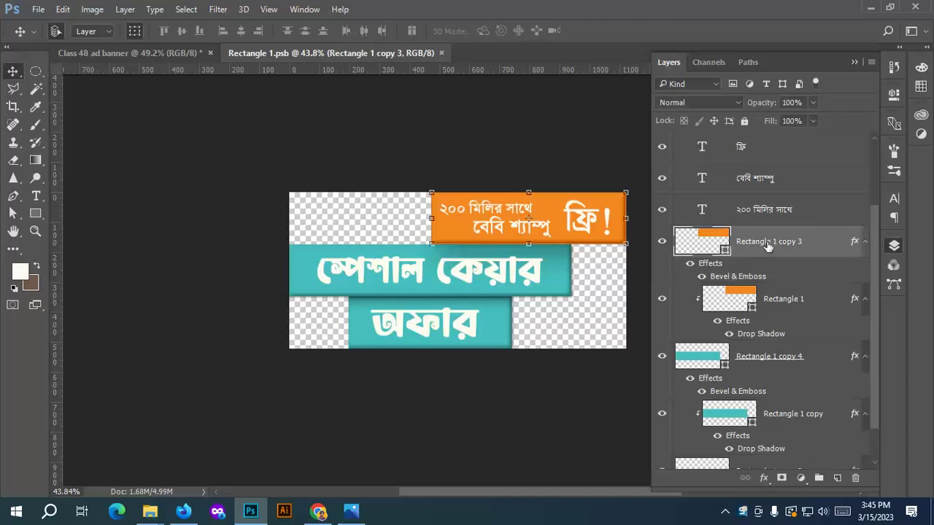
key(Delete)
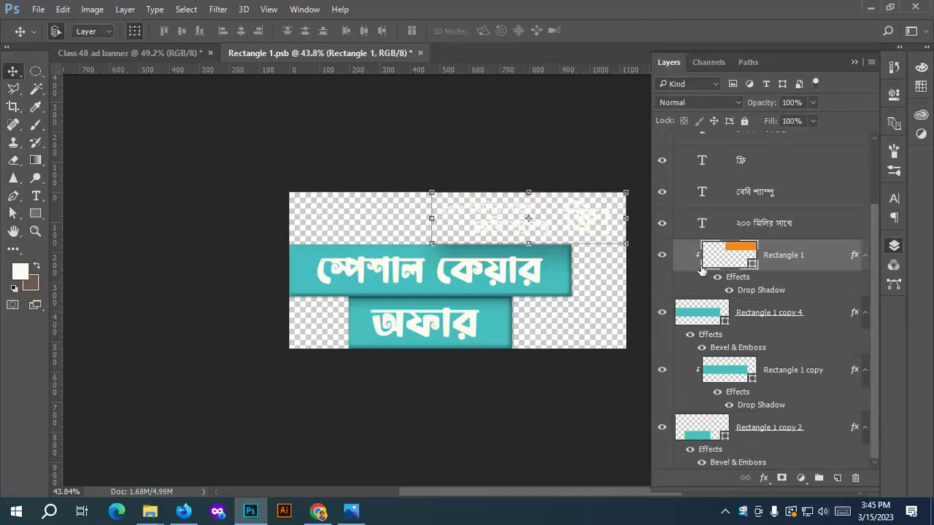
alt+click(808, 299)
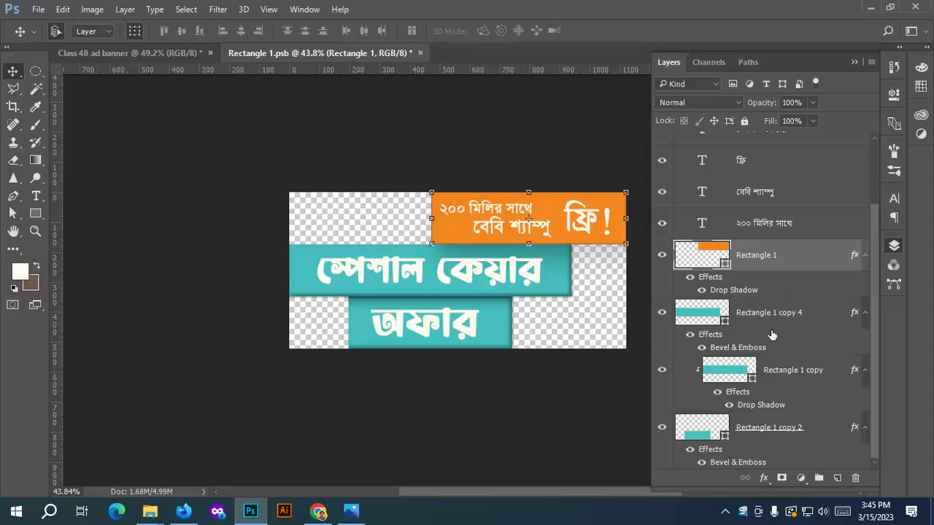
Delete the clipped layer Rectangle 1 copy and select the teal layer Rectangle 1 copy 4.
click(779, 372)
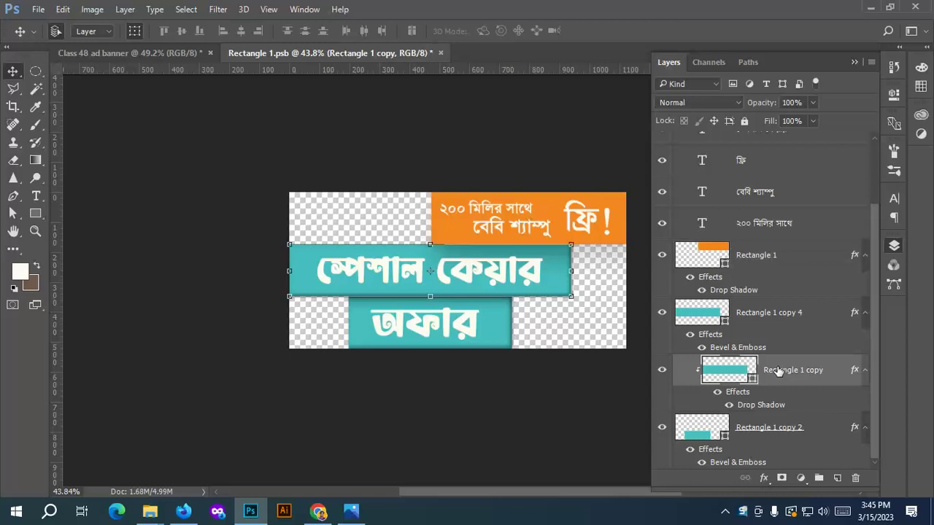
key(Delete)
click(759, 367)
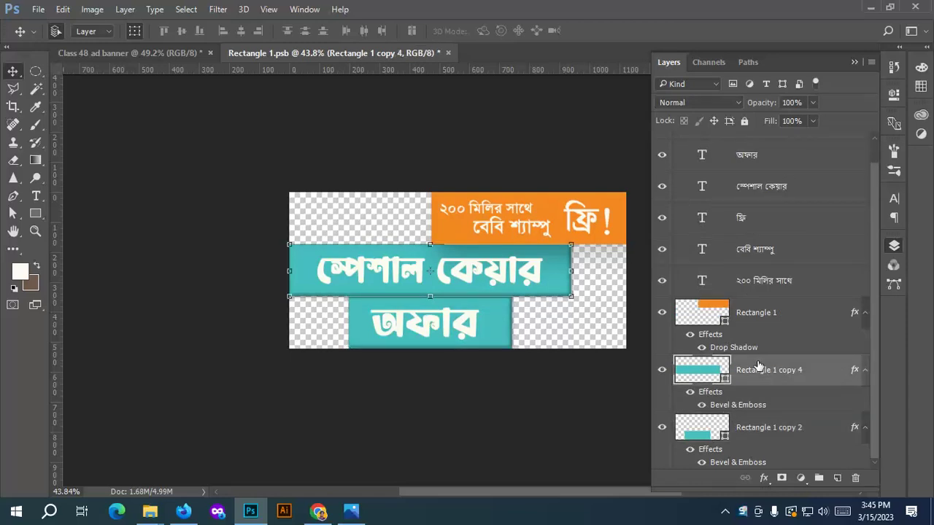
Remove the Bevel & Emboss effect from Rectangle 1 copy 4 and add a Drop Shadow with its preset values.
drag(741, 407, 854, 478)
scroll(803, 372, down, 1)
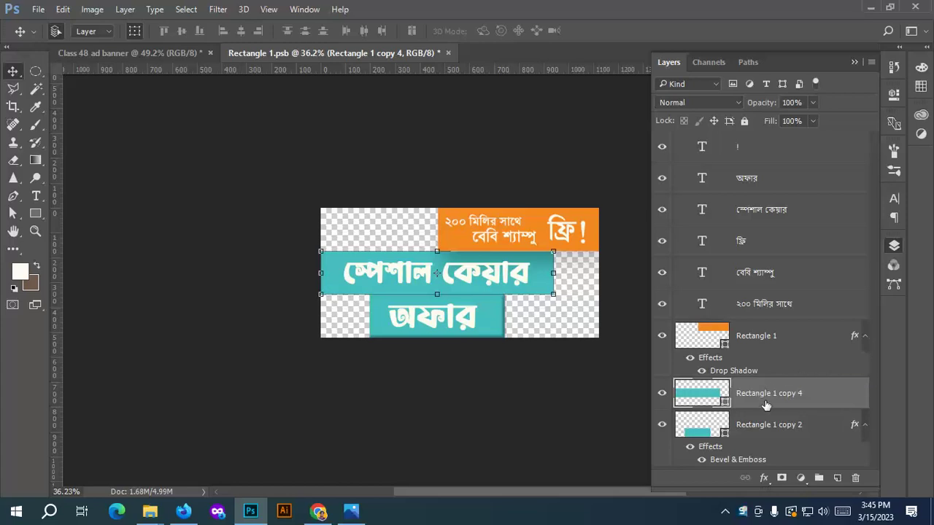
click(765, 479)
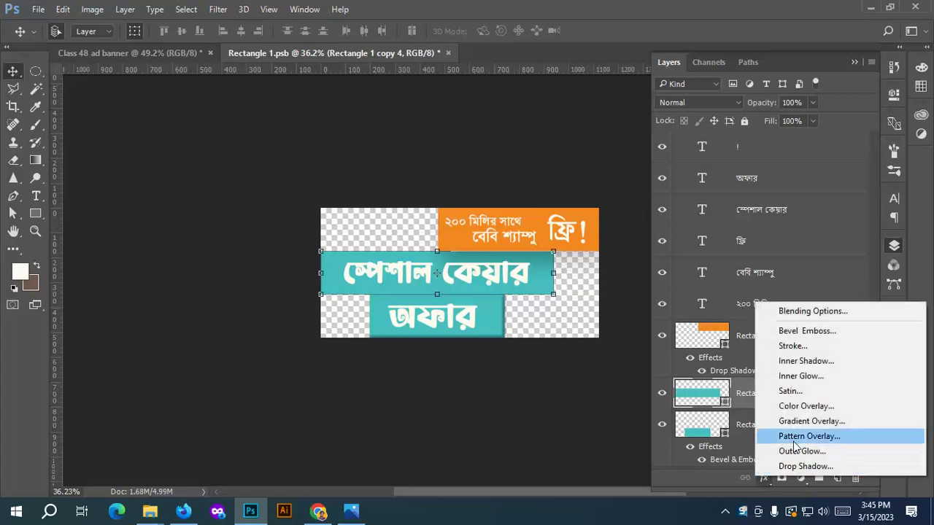
click(796, 467)
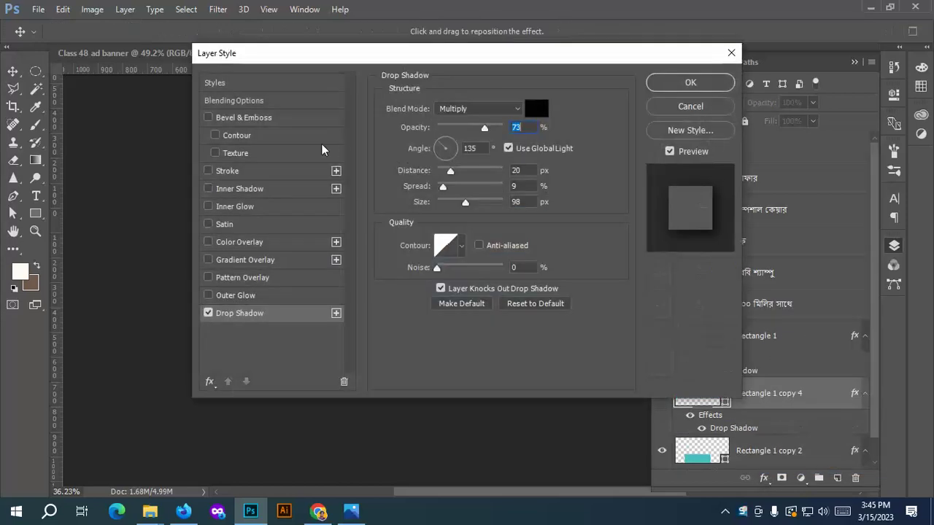
click(670, 85)
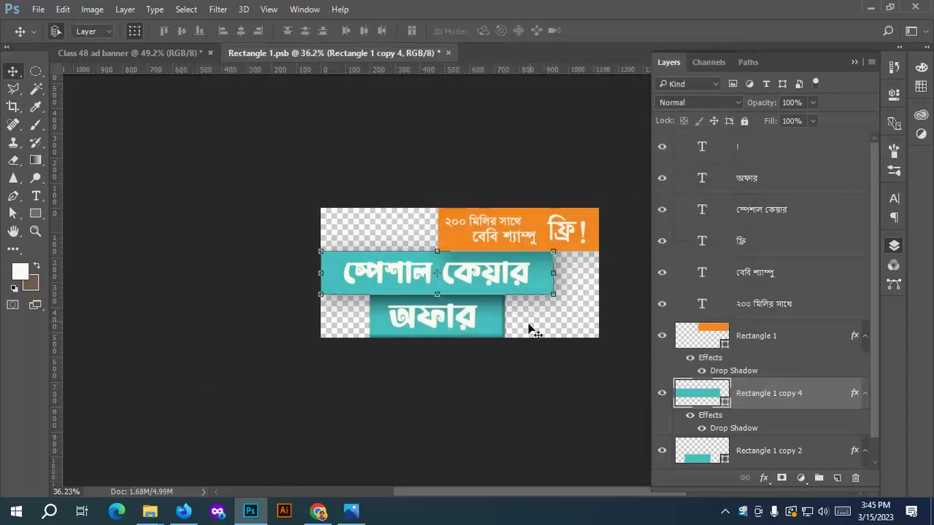
Examine the Drop Shadow settings of the orange Rectangle 1 layer without changing them.
click(763, 349)
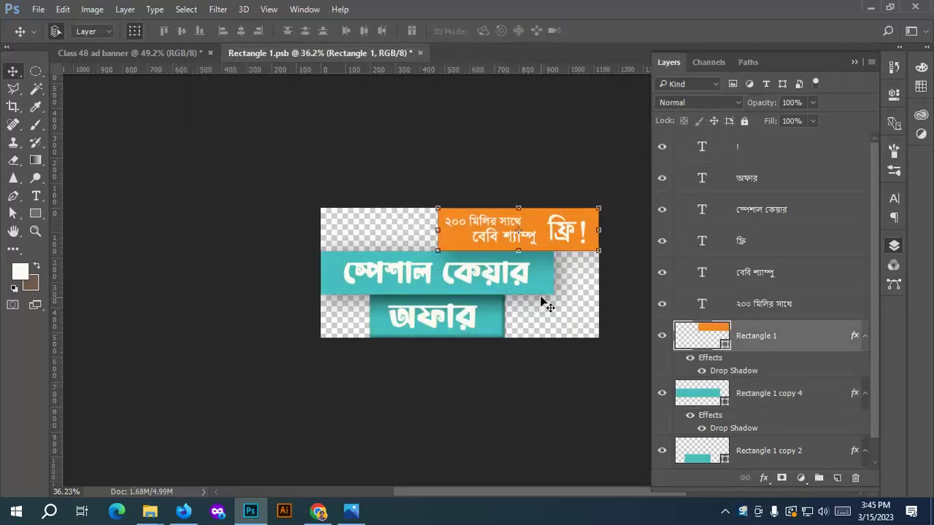
double_click(727, 371)
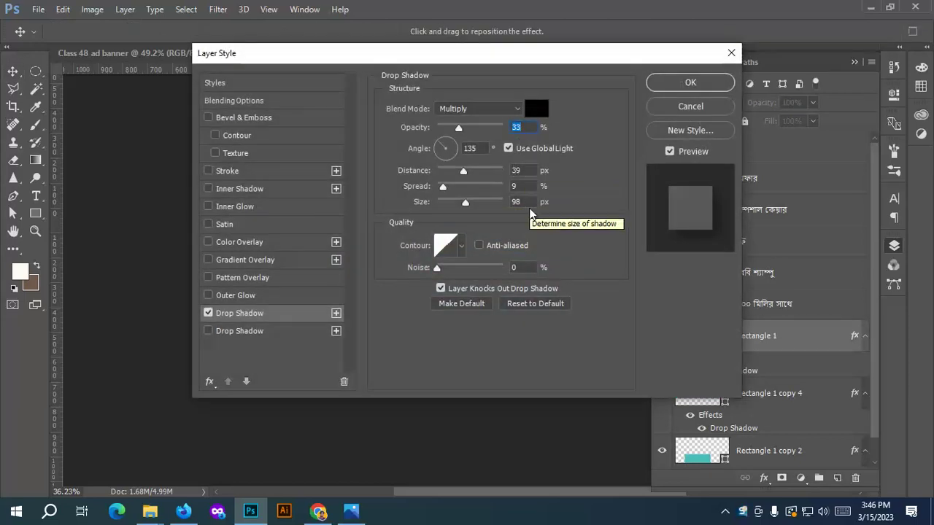
click(690, 107)
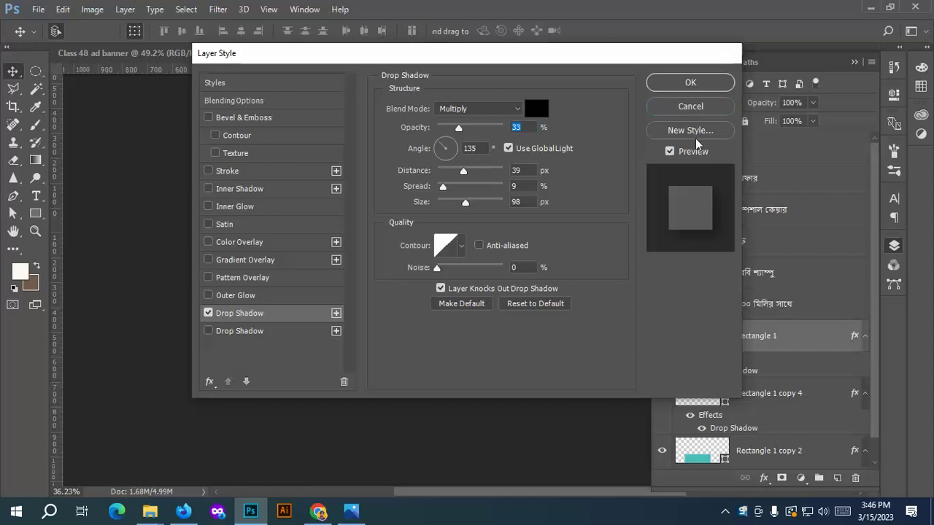
Replace the Drop Shadow on Rectangle 1 copy 4 with the layer style copied from the orange Rectangle 1.
right_click(818, 335)
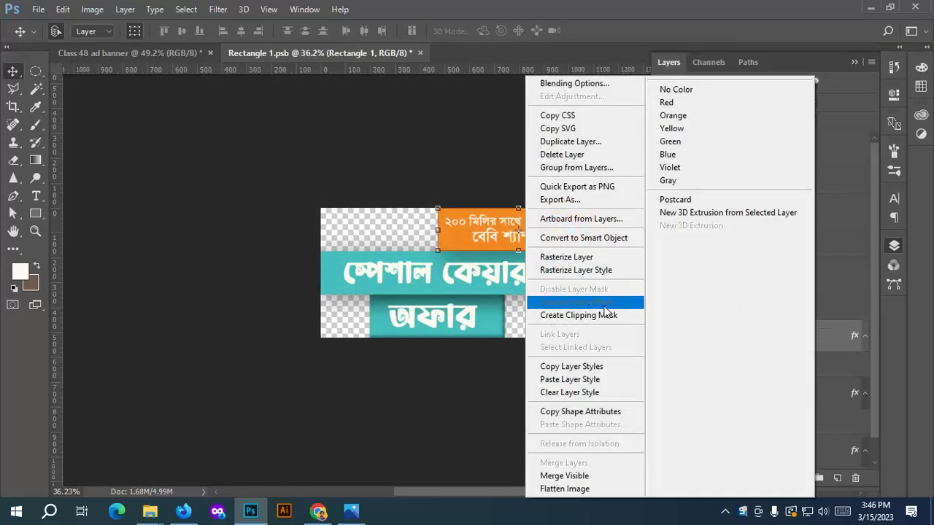
click(569, 367)
scroll(768, 350, down, 1)
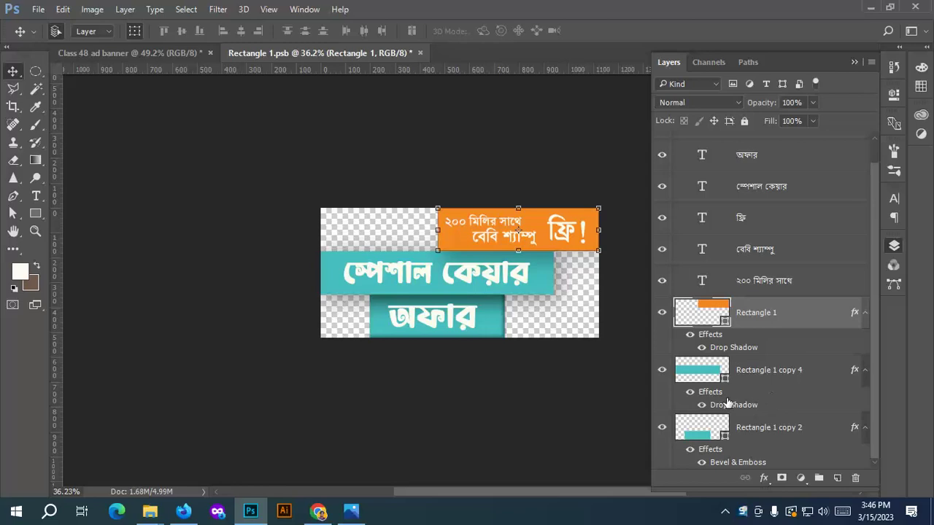
drag(729, 404, 855, 478)
click(782, 400)
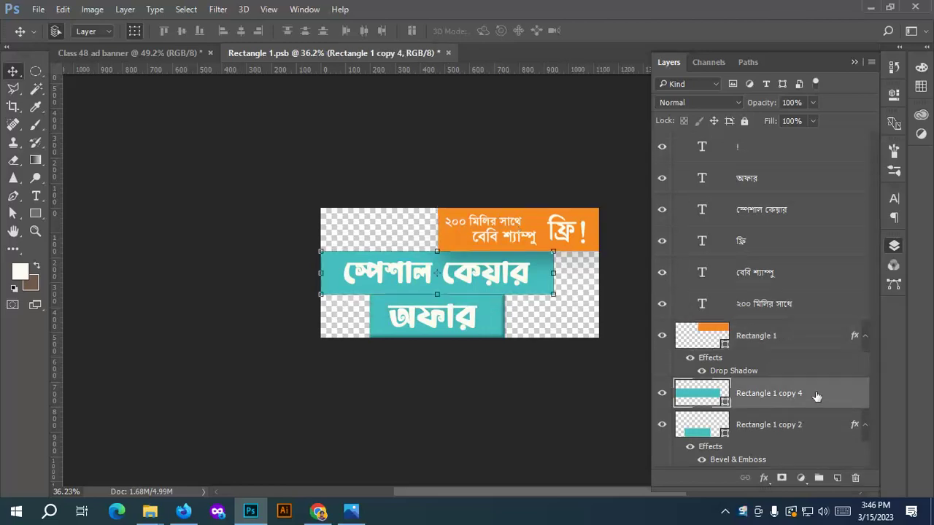
right_click(817, 392)
click(615, 378)
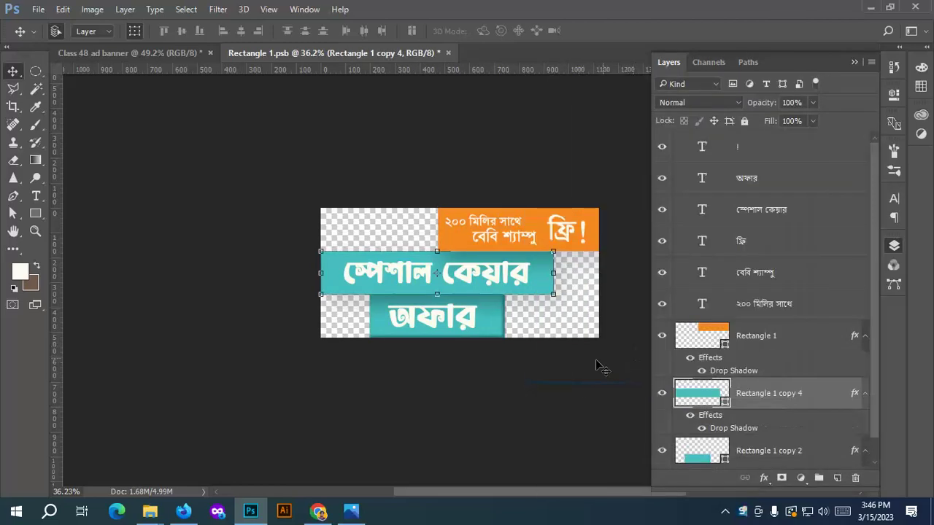
click(540, 403)
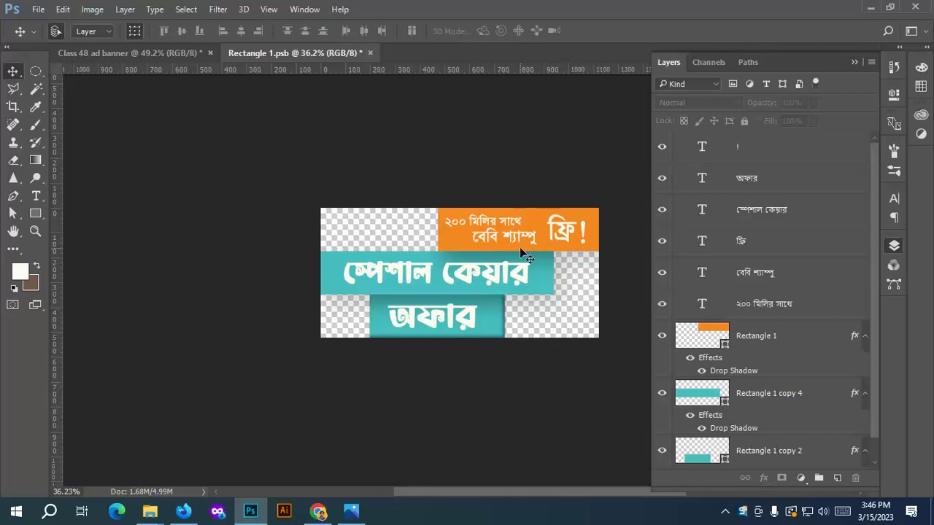
Remove the Bevel & Emboss effect from Rectangle 1 copy 2 and save Rectangle 1.psb.
scroll(801, 434, down, 1)
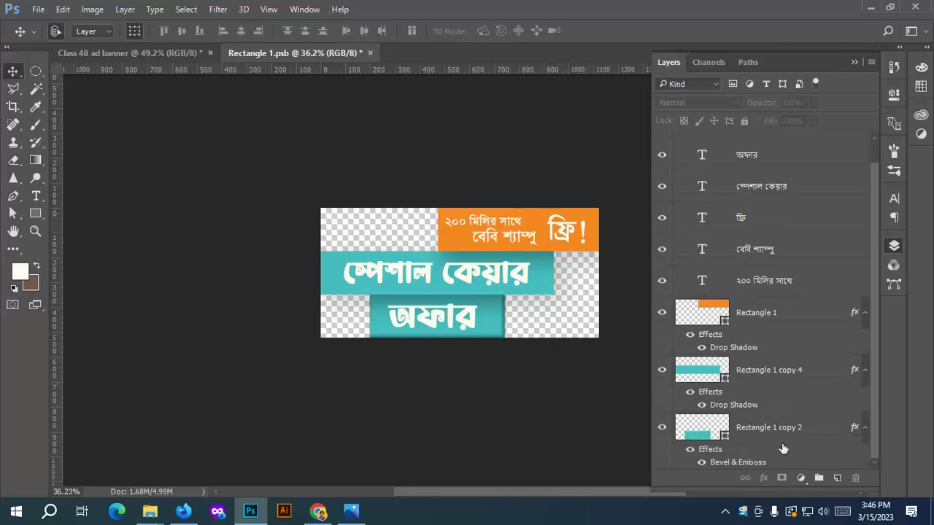
drag(784, 446, 855, 477)
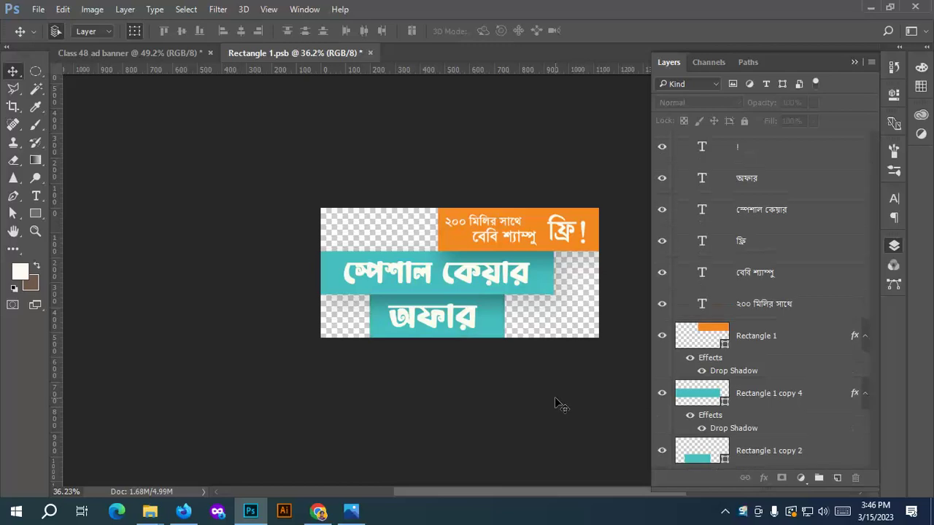
key(ctrl+s)
Examine the shadows on the updated offer labels in the Class 48 ad banner document.
click(134, 53)
scroll(423, 328, up, 1)
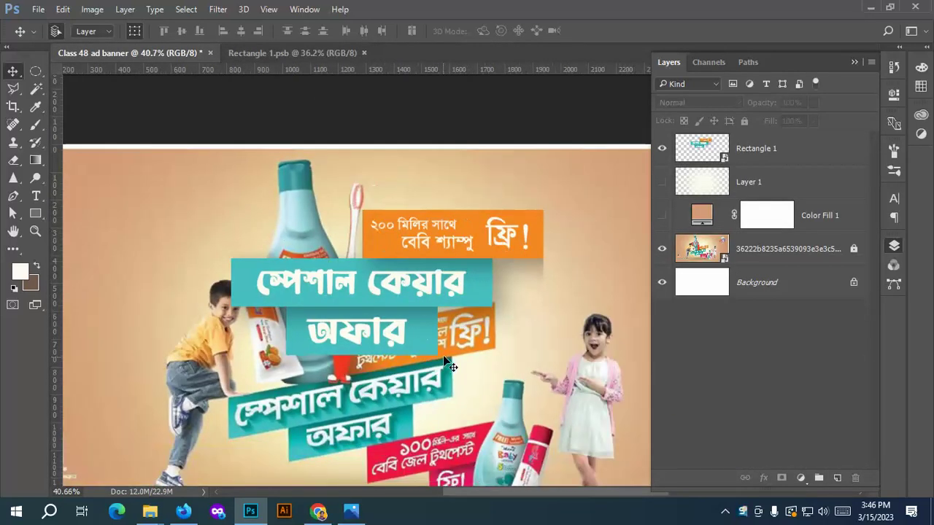
scroll(526, 306, up, 1)
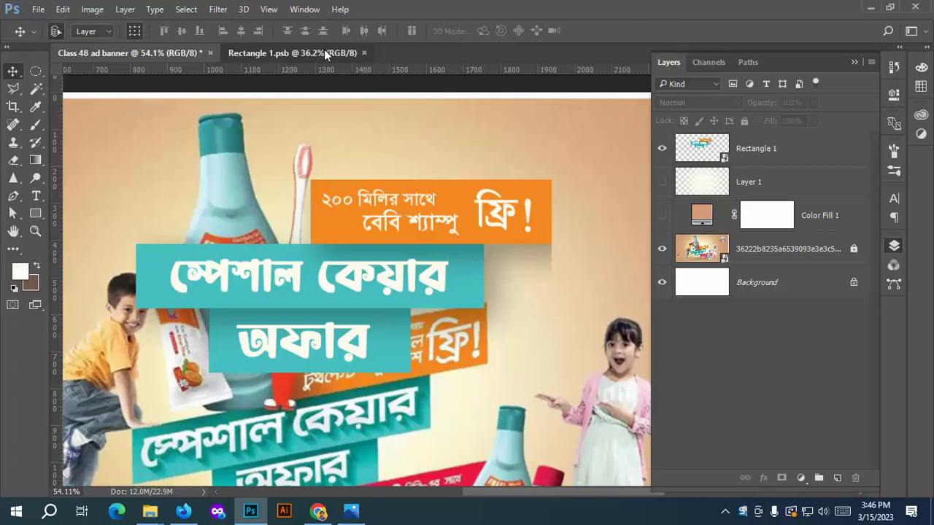
In Rectangle 1.psb, duplicate the orange Rectangle 1 layer and remove the Drop Shadow from the duplicate.
click(291, 52)
click(767, 335)
key(ctrl+j)
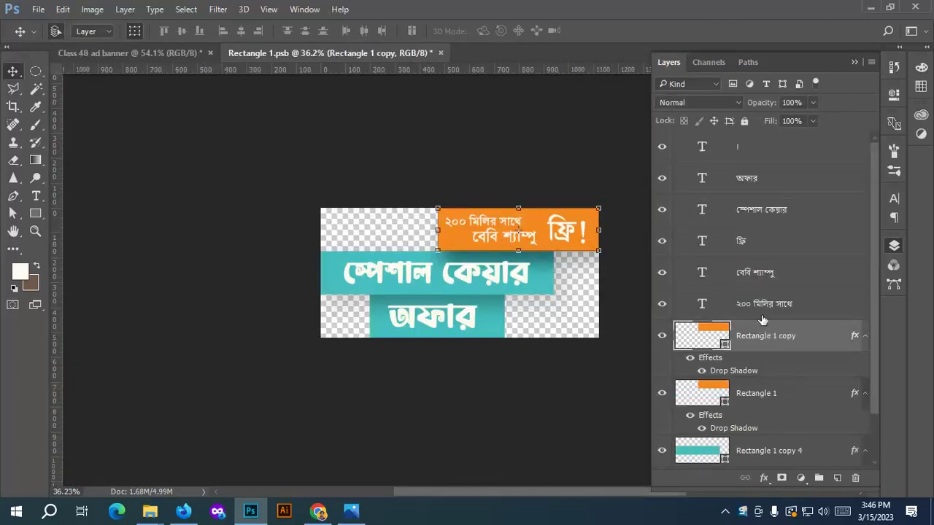
drag(732, 363, 856, 478)
Clip the shadowed orange Rectangle 1 layer to the teal Rectangle 1 copy 4 below it.
click(805, 352)
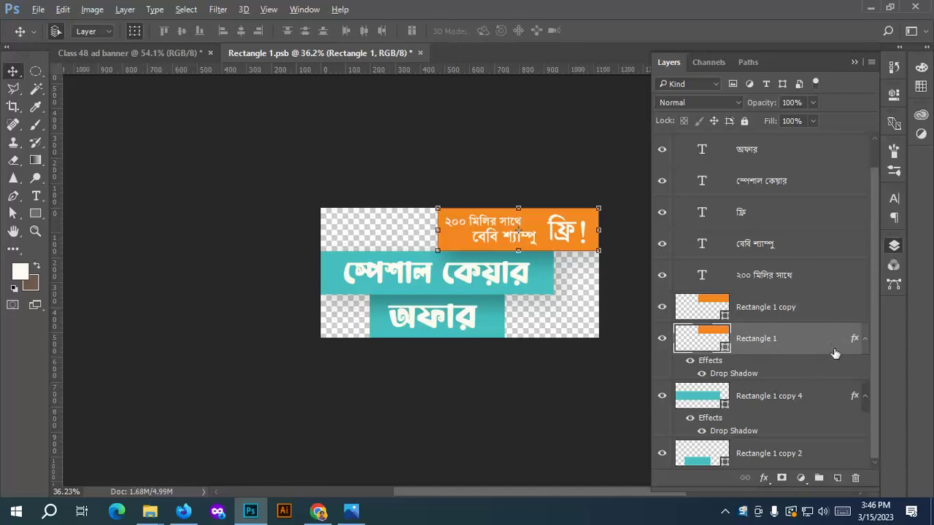
click(460, 146)
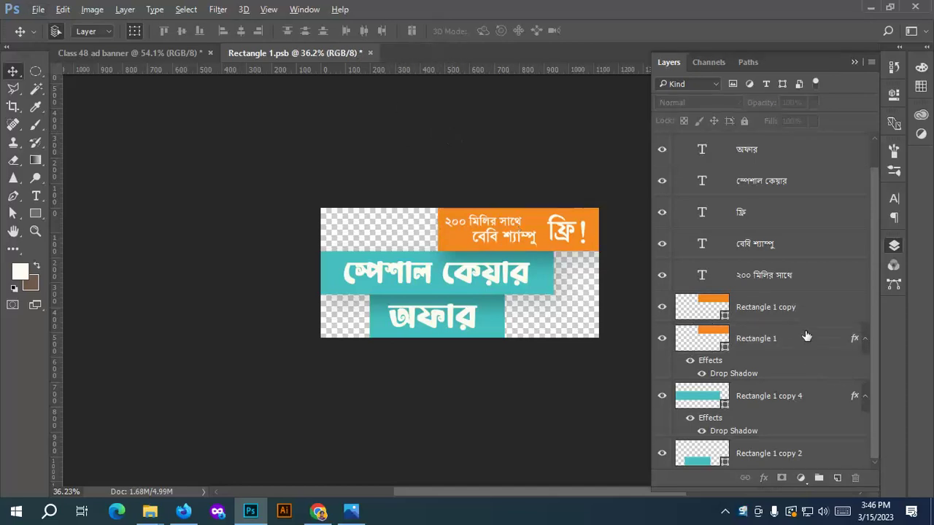
drag(812, 342, 821, 377)
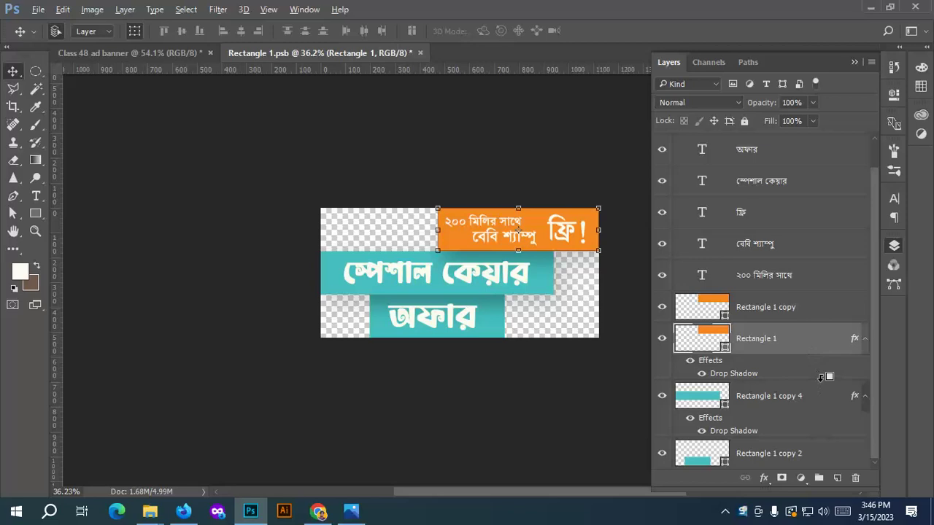
alt+click(821, 377)
Duplicate Rectangle 1 copy 4, remove the duplicate's Drop Shadow, and clip the shadowed original to Rectangle 1 copy 2.
click(801, 393)
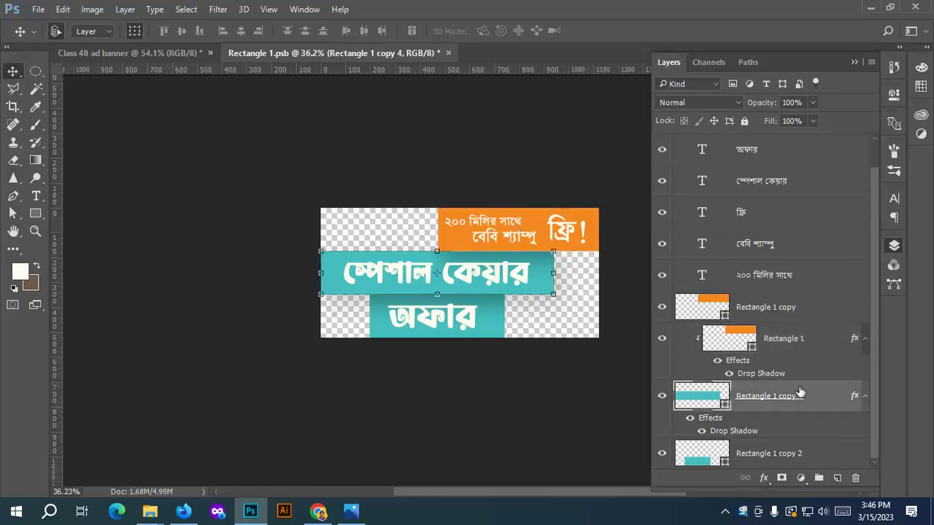
drag(743, 431, 856, 478)
click(793, 403)
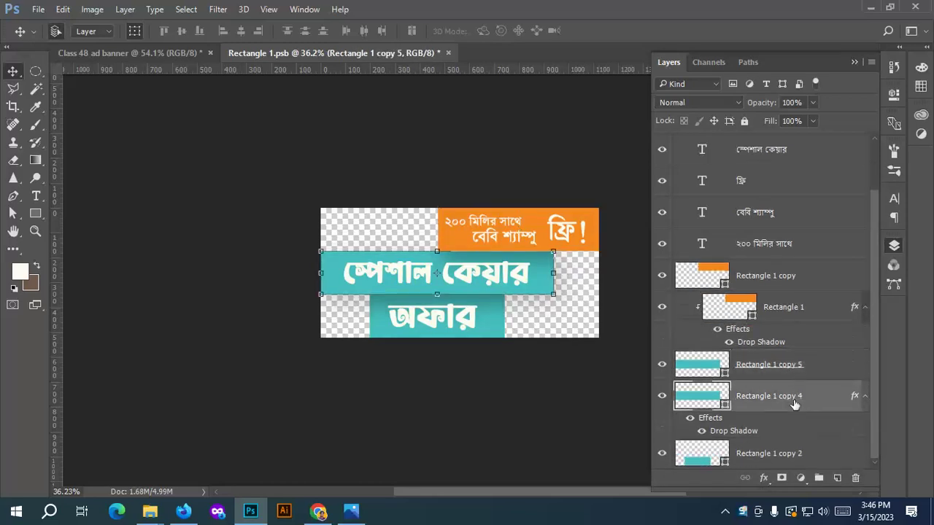
key(ctrl+alt+g)
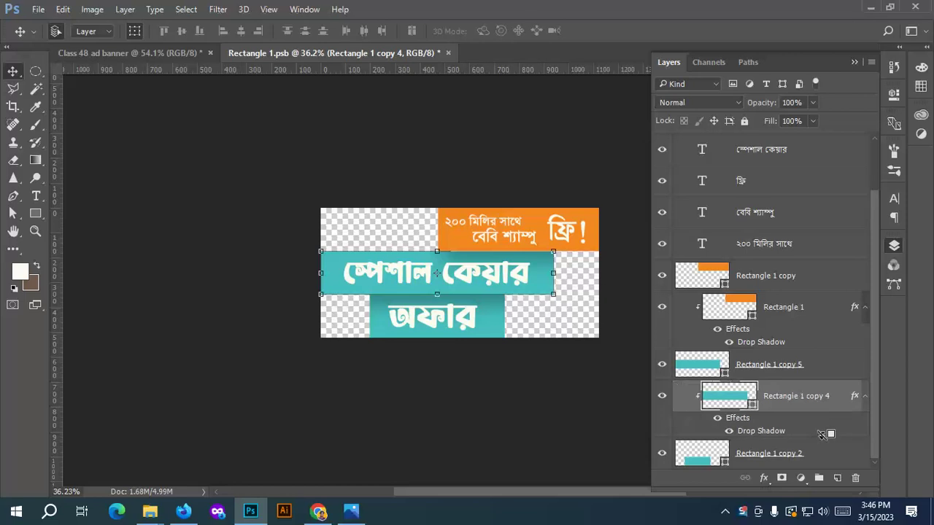
Save Rectangle 1.psb and check the clipped label shadows in the Class 48 ad banner document.
click(551, 370)
key(ctrl+s)
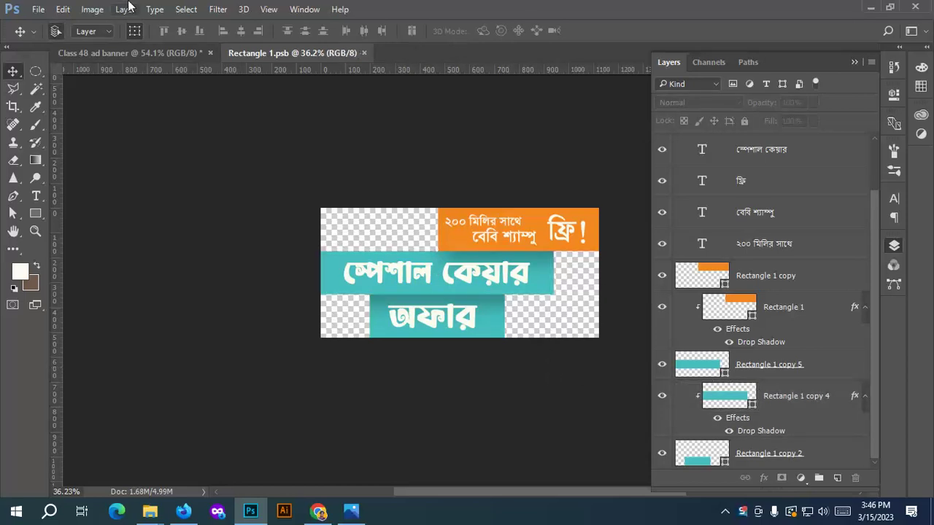
click(128, 52)
scroll(467, 227, up, 3)
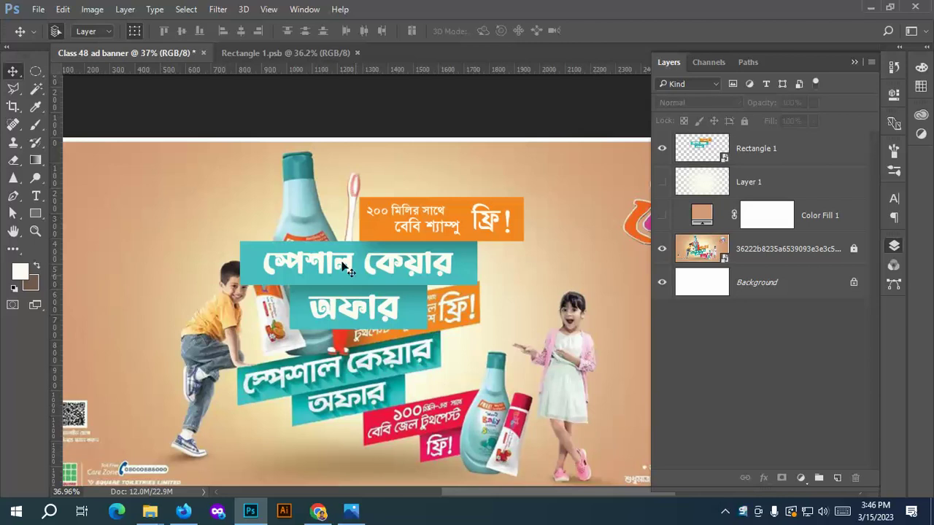
scroll(348, 269, up, 1)
scroll(360, 413, up, 1)
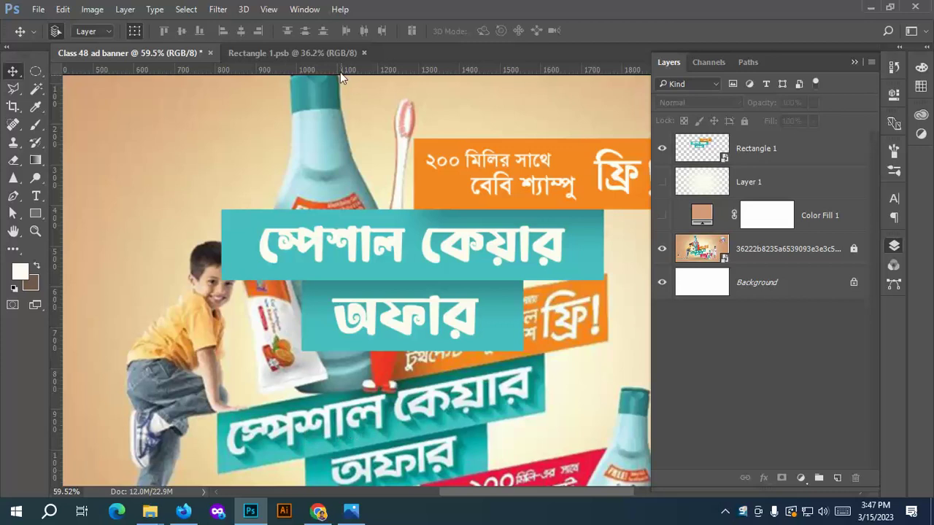
Select the স্পেশাল কেয়ার text layer in Rectangle 1.psb.
click(288, 52)
click(478, 281)
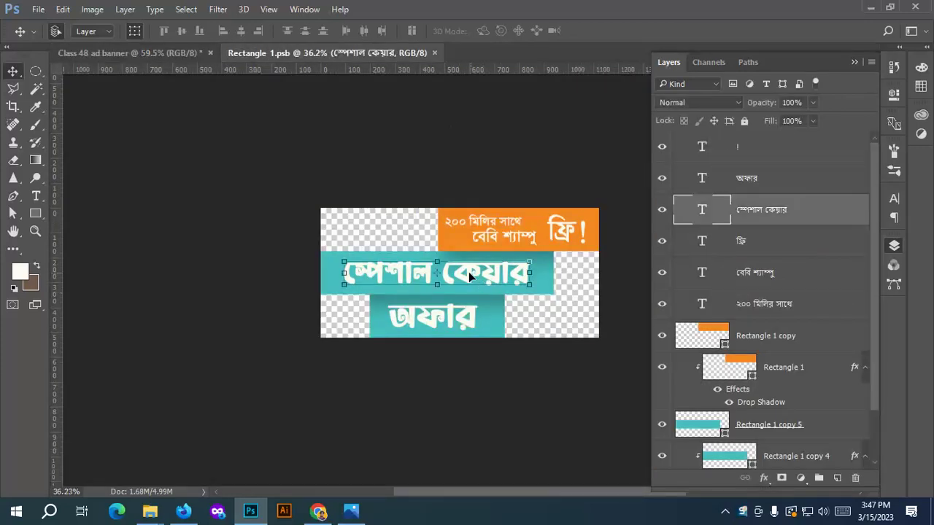
Try a Bevel & Emboss effect on the স্পেশাল কেয়ার text.
click(764, 478)
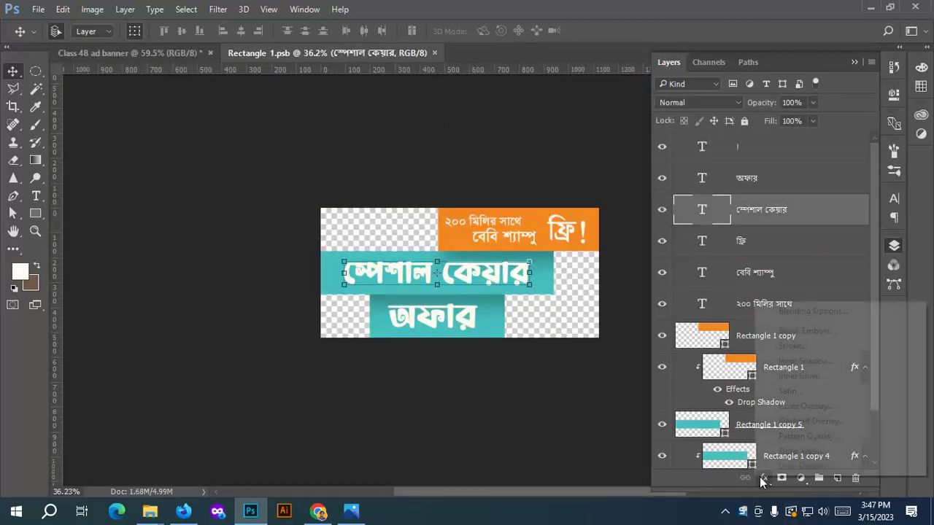
click(803, 273)
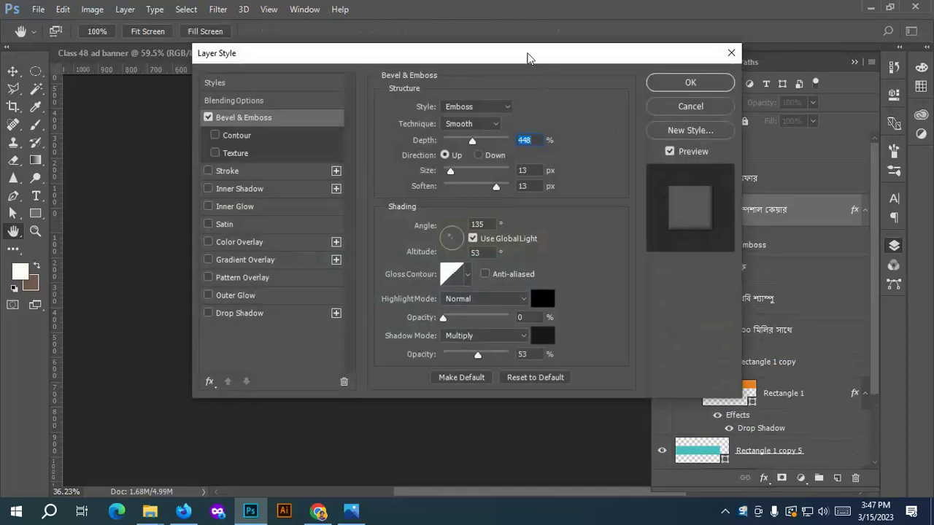
drag(522, 55, 745, 302)
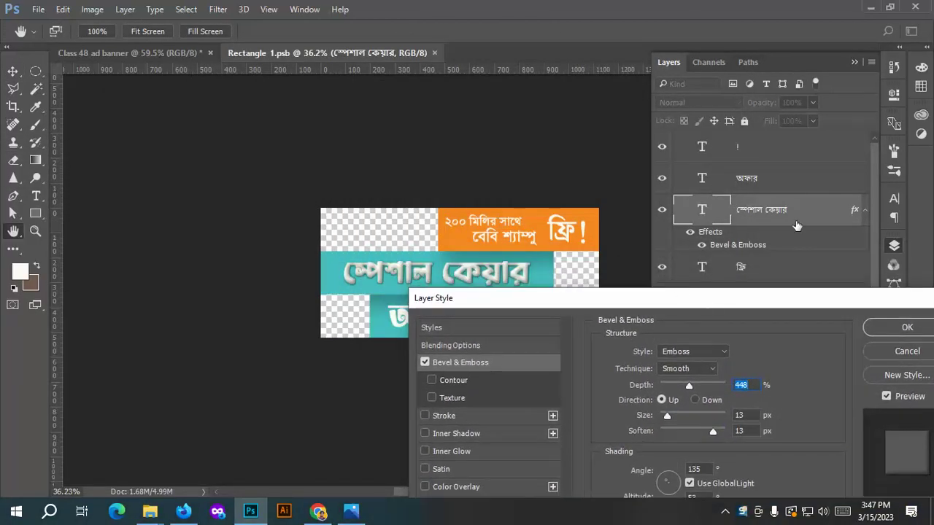
click(880, 330)
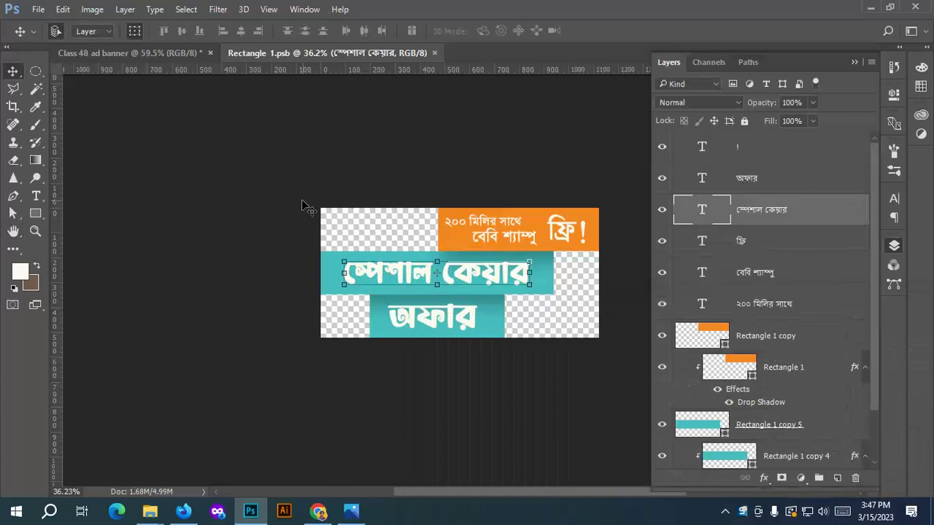
Try a Drop Shadow effect on the স্পেশাল কেয়ার text.
scroll(320, 229, up, 2)
drag(503, 235, 254, 208)
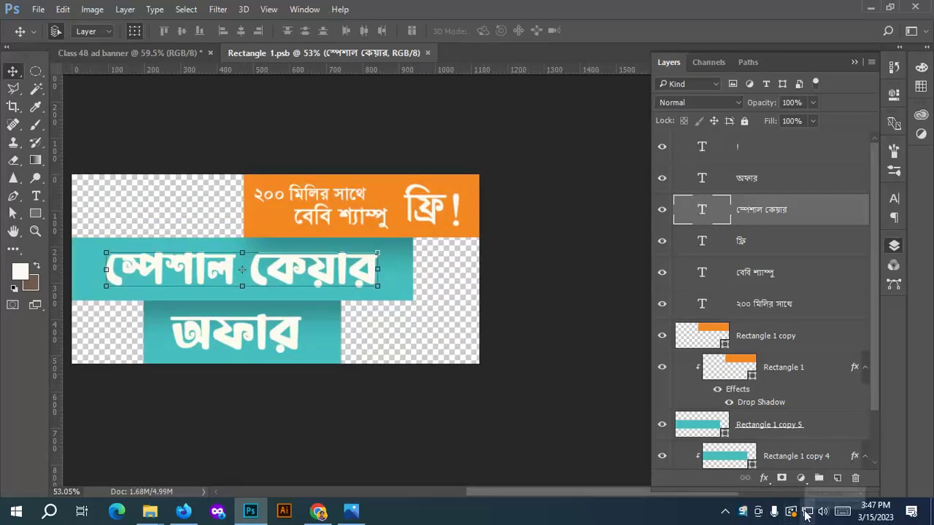
click(765, 480)
click(765, 477)
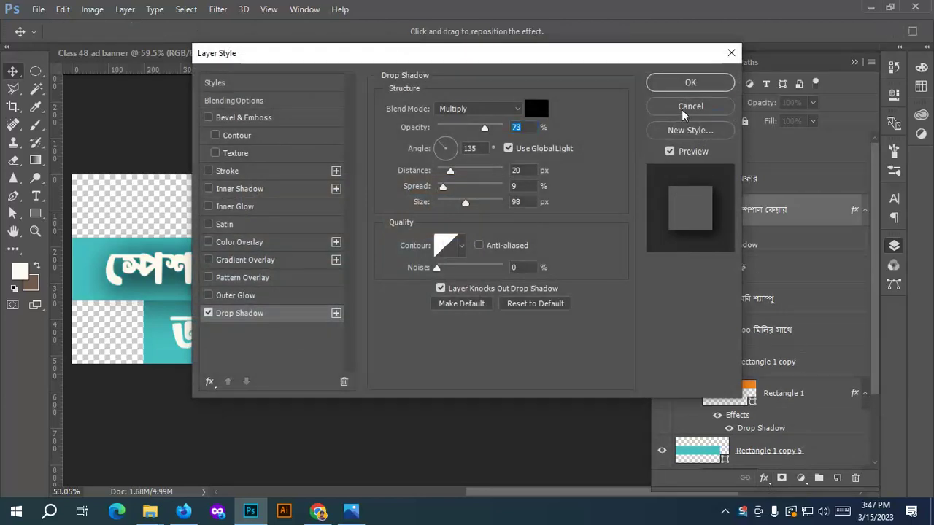
click(683, 108)
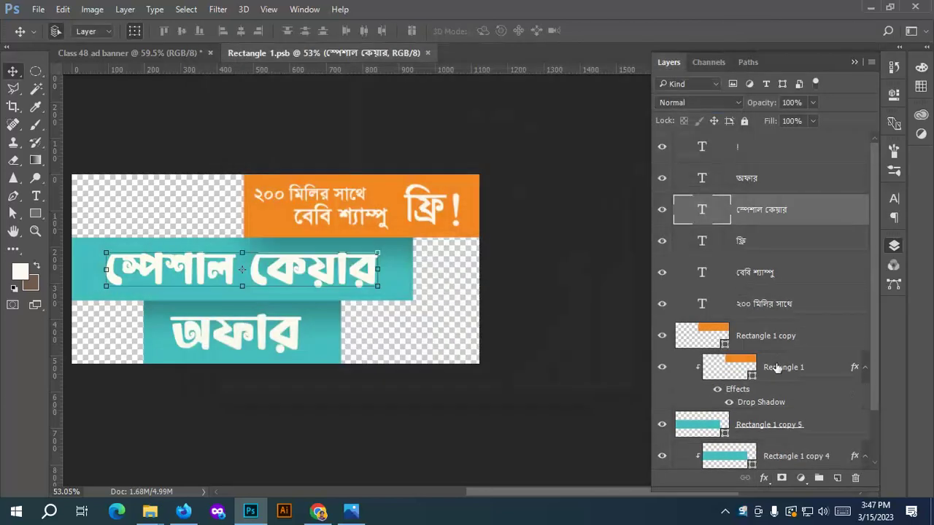
Add an Emboss bevel to the স্পেশাল কেয়ার text: depth 147%, size 10 px, angle 119°, altitude 37°, highlight opacity 10%, shadow opacity 36%.
click(764, 478)
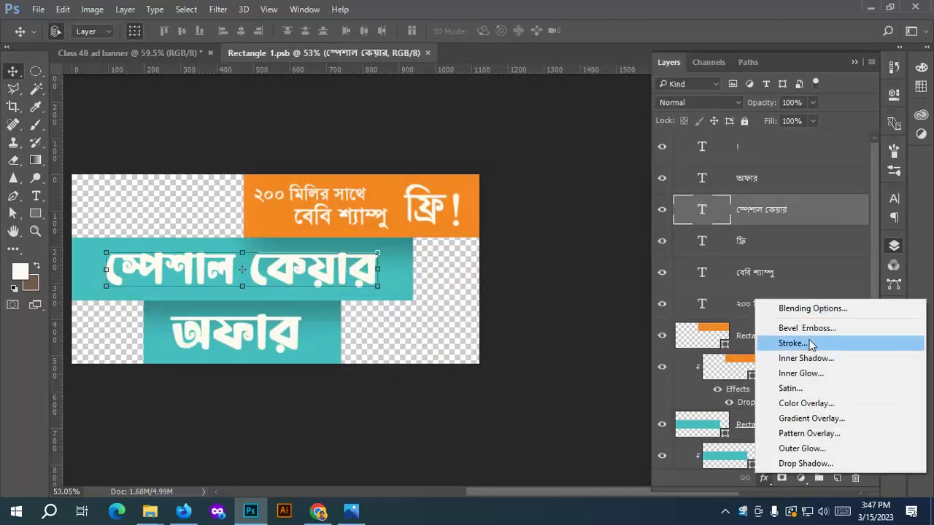
click(808, 326)
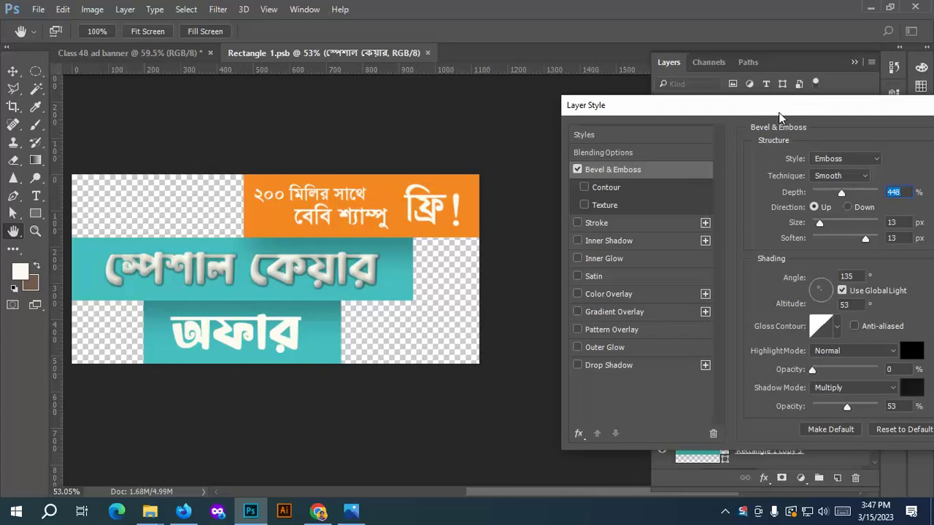
drag(779, 116, 710, 99)
drag(772, 174, 751, 208)
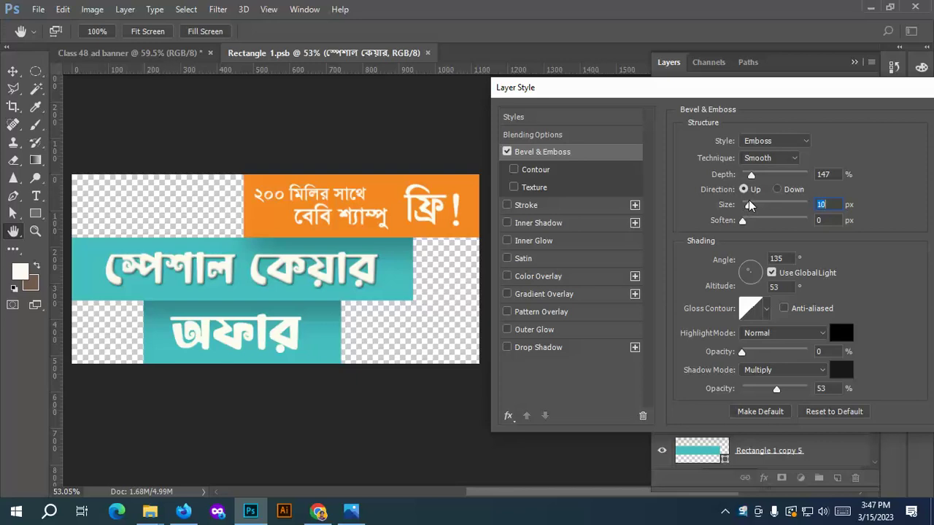
mouse_move(756, 279)
mouse_down()
mouse_move(748, 270)
mouse_move(755, 286)
mouse_up()
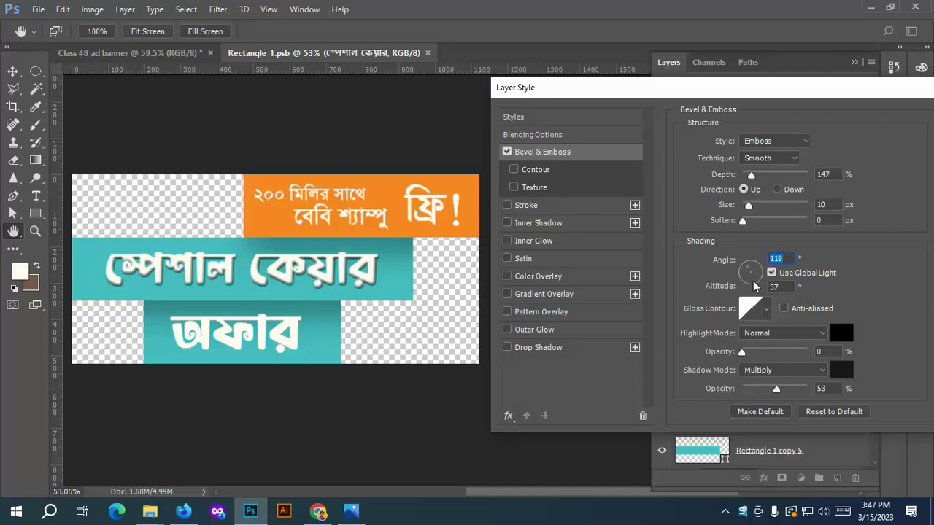
mouse_move(743, 352)
mouse_down()
mouse_move(759, 354)
mouse_move(749, 354)
mouse_up()
mouse_move(777, 389)
mouse_down()
mouse_move(754, 393)
mouse_move(766, 392)
mouse_up()
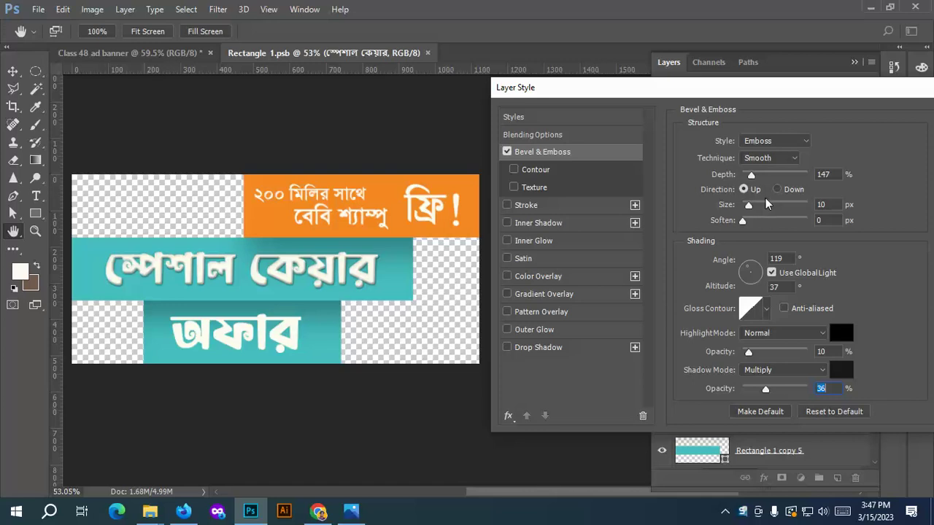
Refine the স্পেশাল কেয়ার bevel to size 16 px, depth 105% and soften 3 px, and apply the layer style.
drag(749, 205, 752, 209)
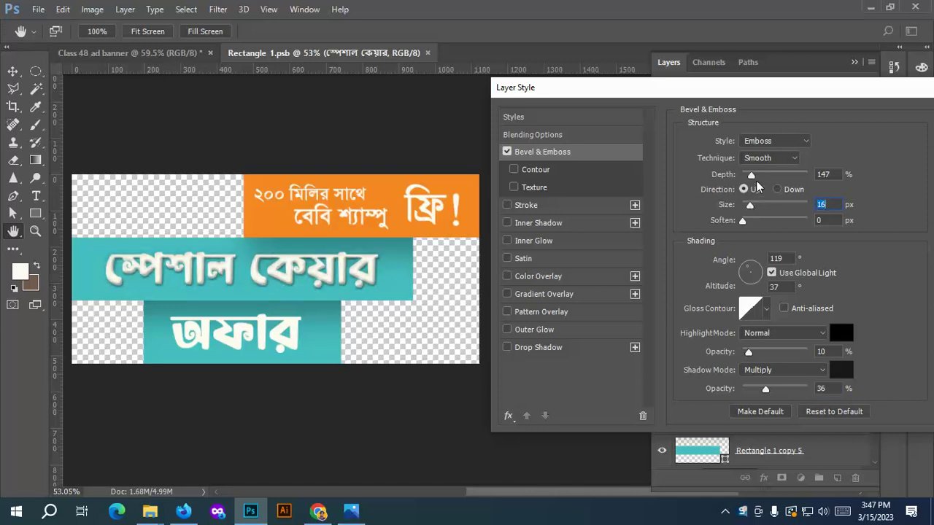
mouse_move(751, 175)
mouse_down()
mouse_move(765, 179)
mouse_move(749, 179)
mouse_up()
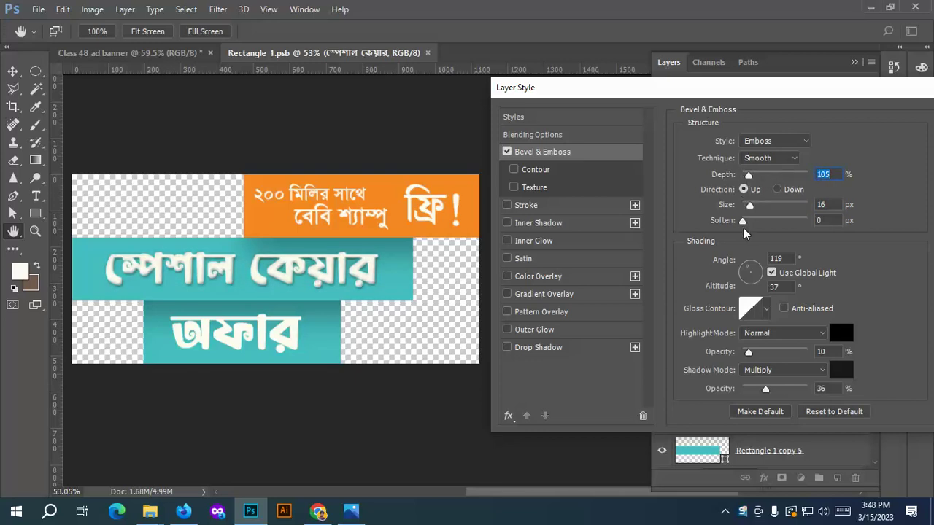
drag(744, 221, 757, 226)
drag(795, 94, 642, 164)
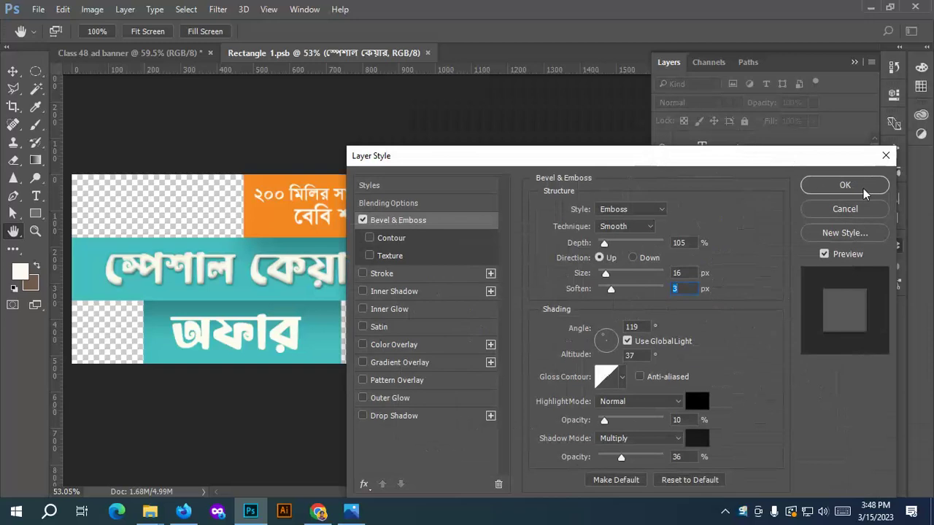
click(853, 188)
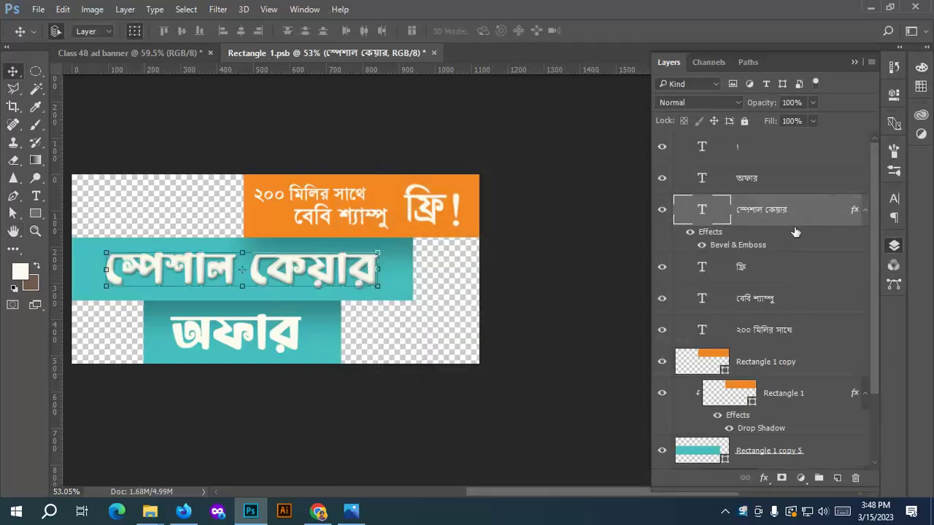
Copy the layer style of the স্পেশাল কেয়ার text layer.
right_click(803, 220)
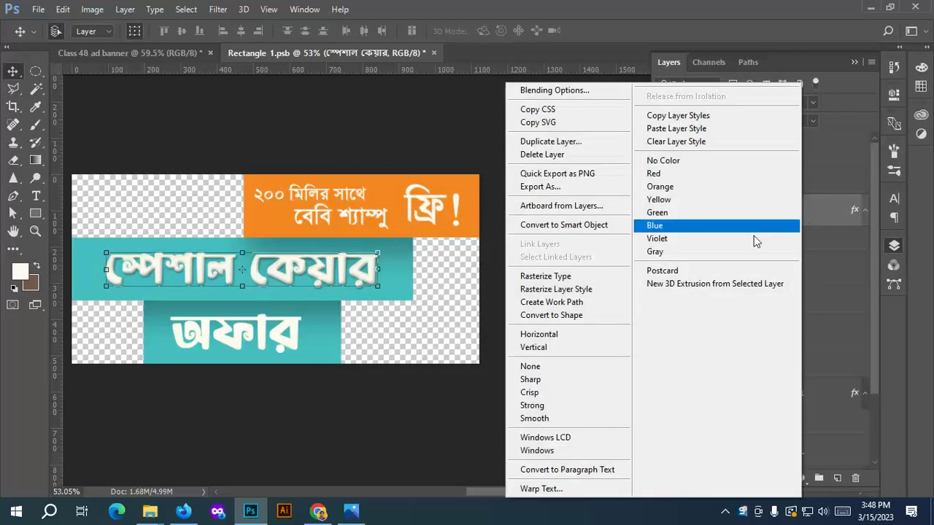
click(834, 217)
right_click(833, 212)
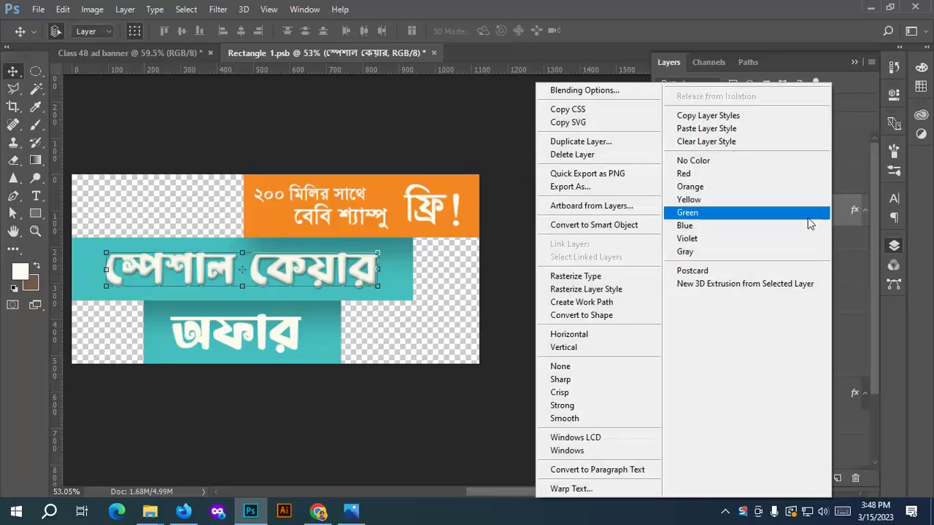
right_click(864, 201)
click(865, 207)
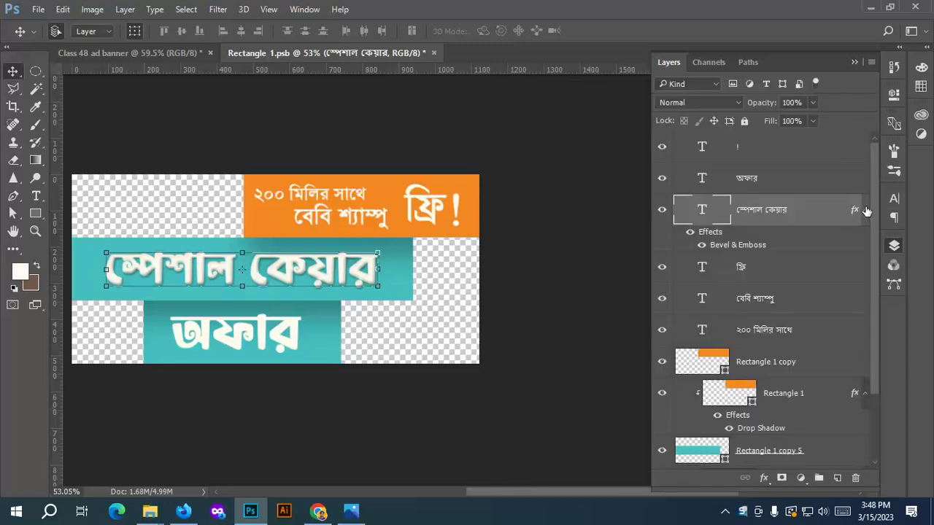
right_click(865, 207)
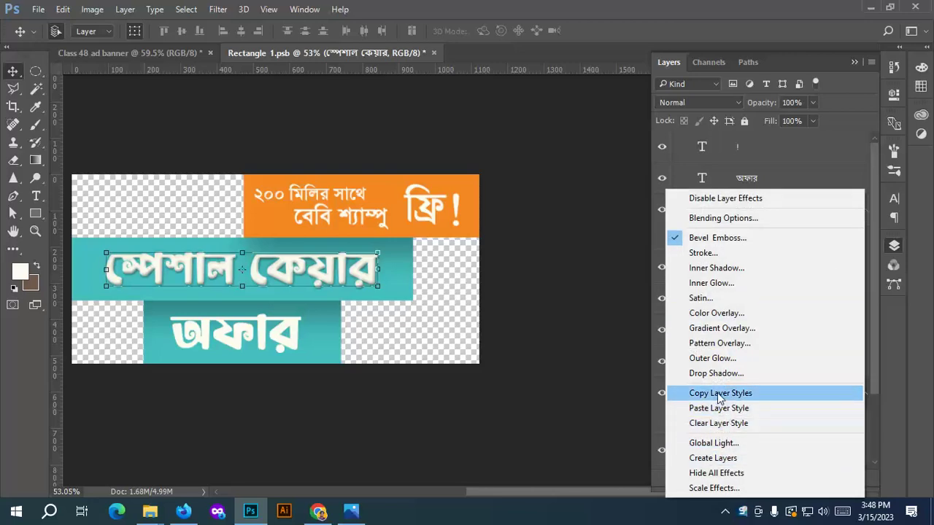
click(721, 393)
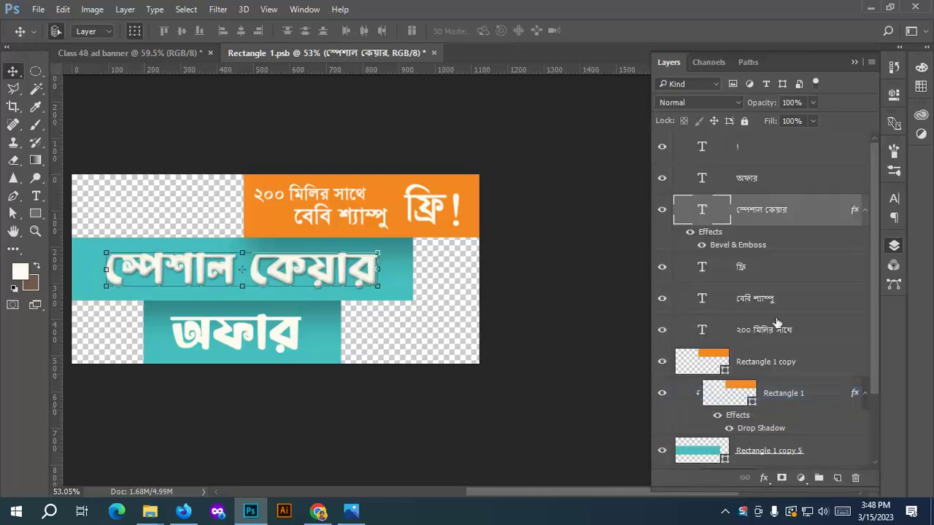
Paste the copied layer style onto the অফার text layer and collapse the effects lists of both styled text layers.
click(259, 328)
right_click(842, 177)
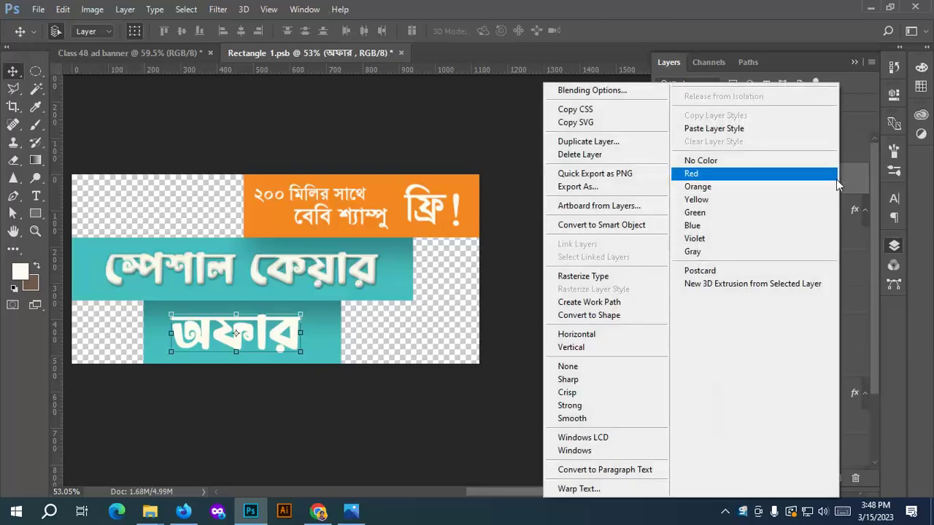
right_click(869, 170)
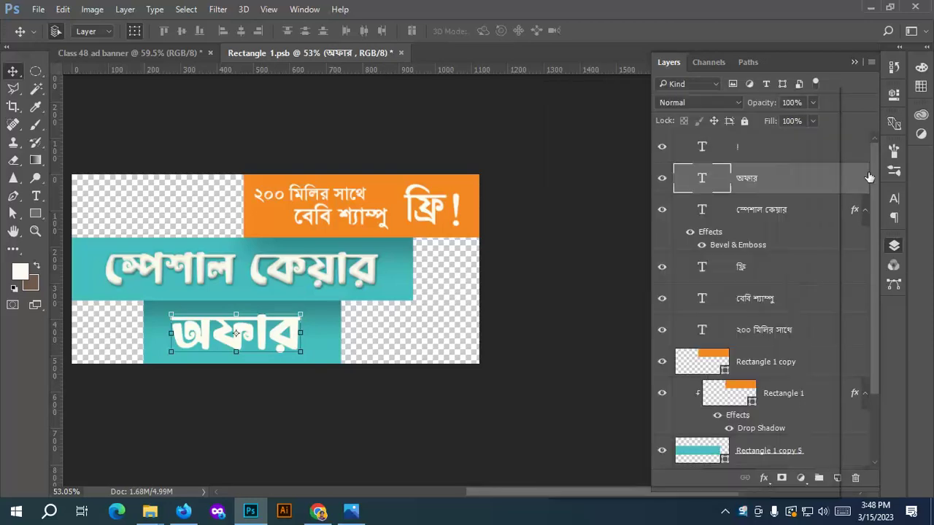
right_click(868, 172)
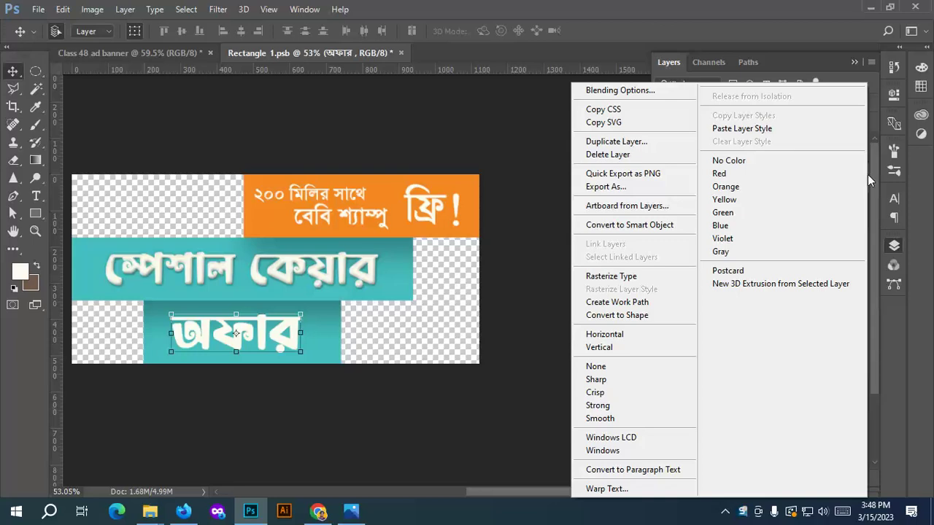
click(868, 178)
right_click(869, 179)
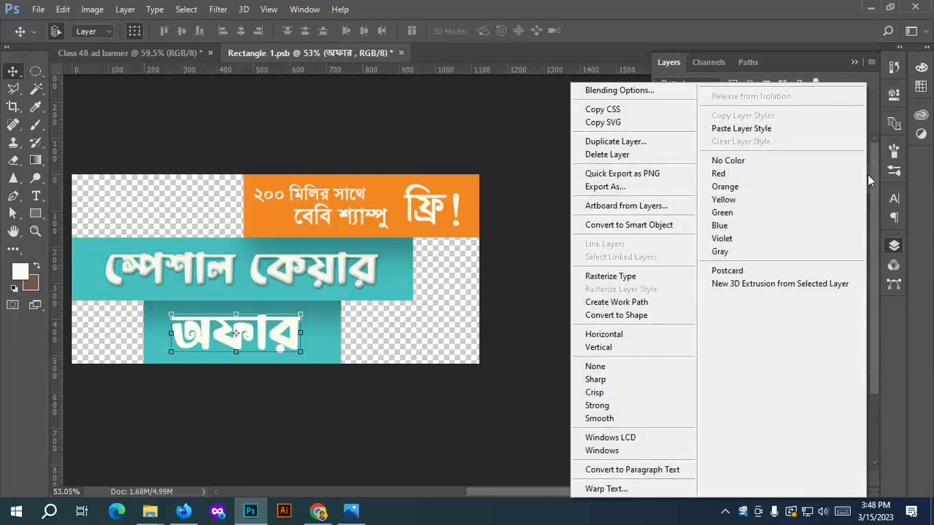
click(759, 129)
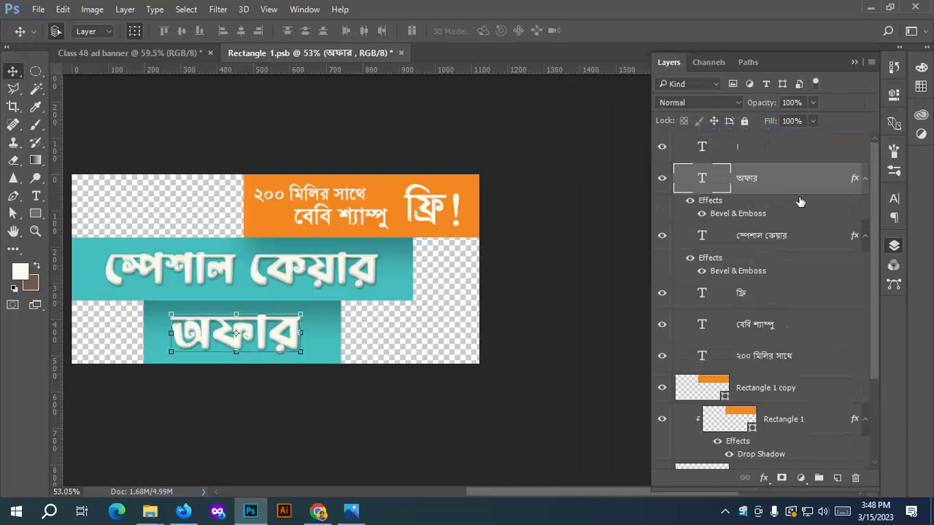
click(865, 179)
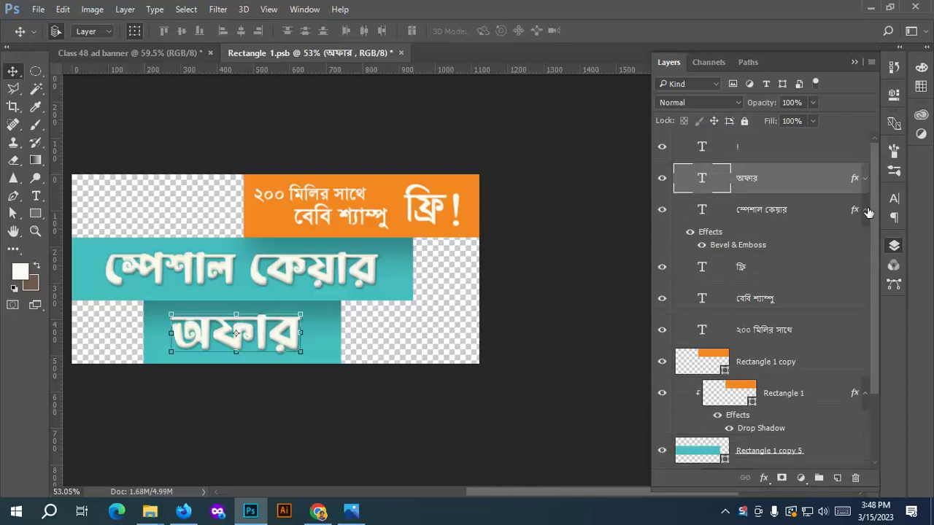
click(869, 211)
Save Rectangle 1.psb and view the updated labels in the Class 48 ad banner document.
click(415, 431)
scroll(498, 382, down, 1)
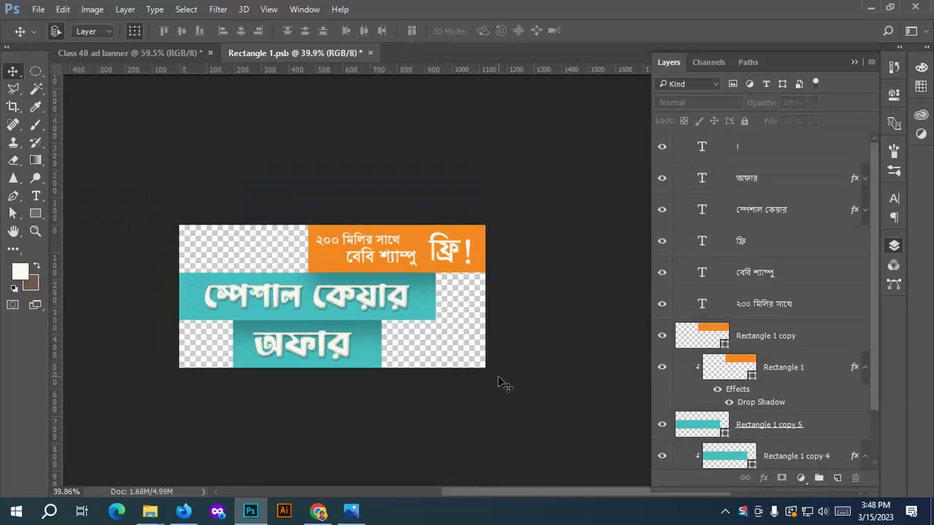
scroll(498, 382, down, 1)
key(ctrl+s)
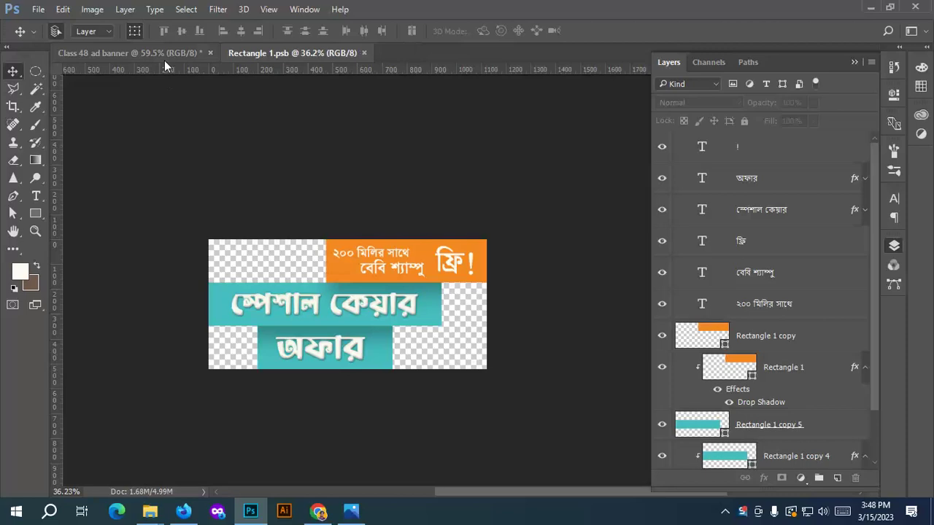
click(168, 52)
scroll(377, 268, down, 2)
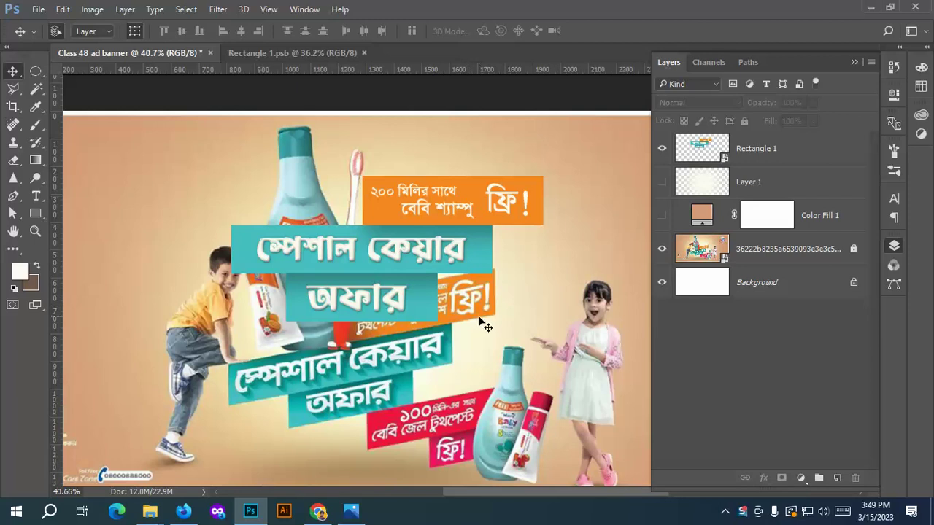
Select the Rectangle 1 smart object and move it down over the reference banner's slanted teal labels.
click(683, 162)
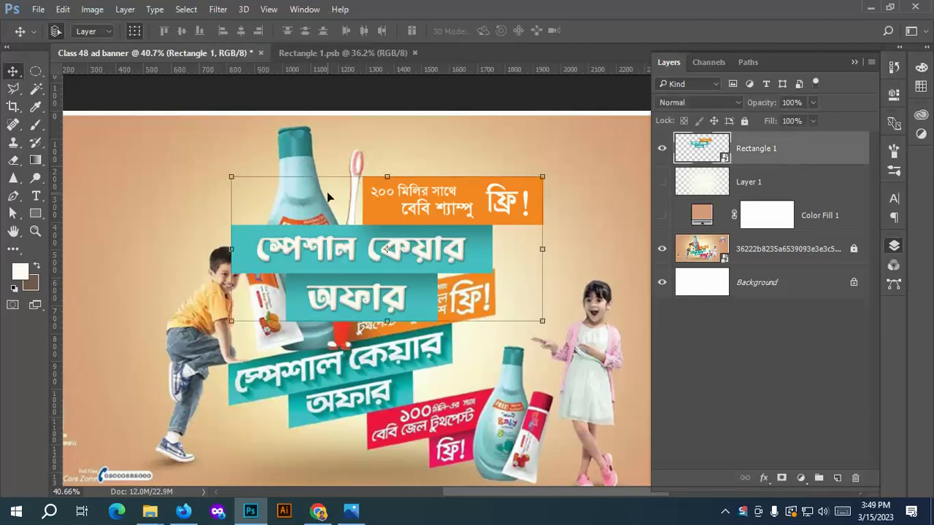
scroll(327, 192, down, 2)
scroll(382, 228, up, 2)
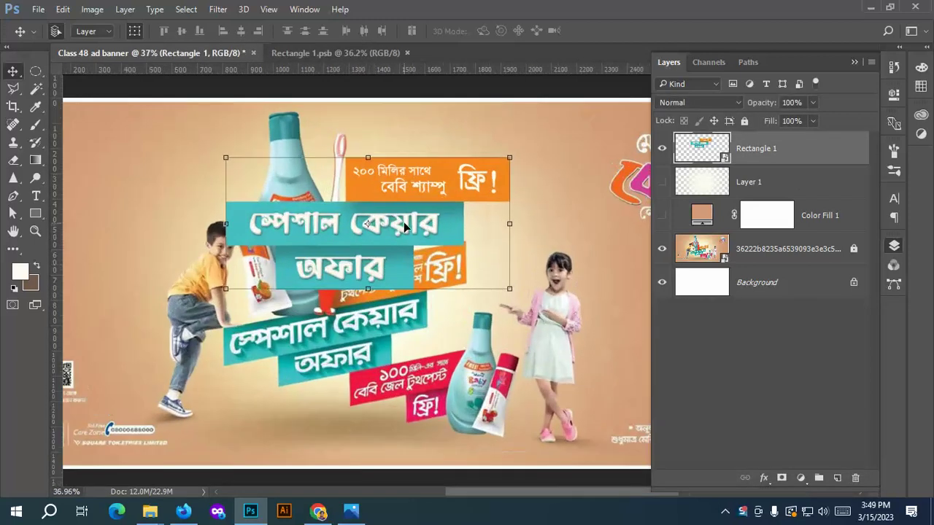
drag(338, 220, 308, 330)
Skew the Rectangle 1 smart object upward along its right edge to match the reference labels' slant, with width about 96.39%.
key(ctrl)
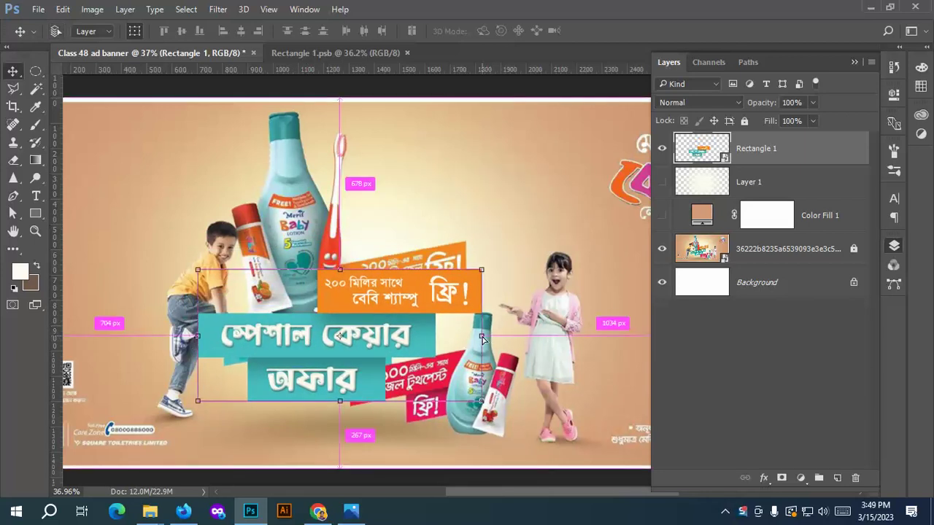
drag(481, 339, 466, 272)
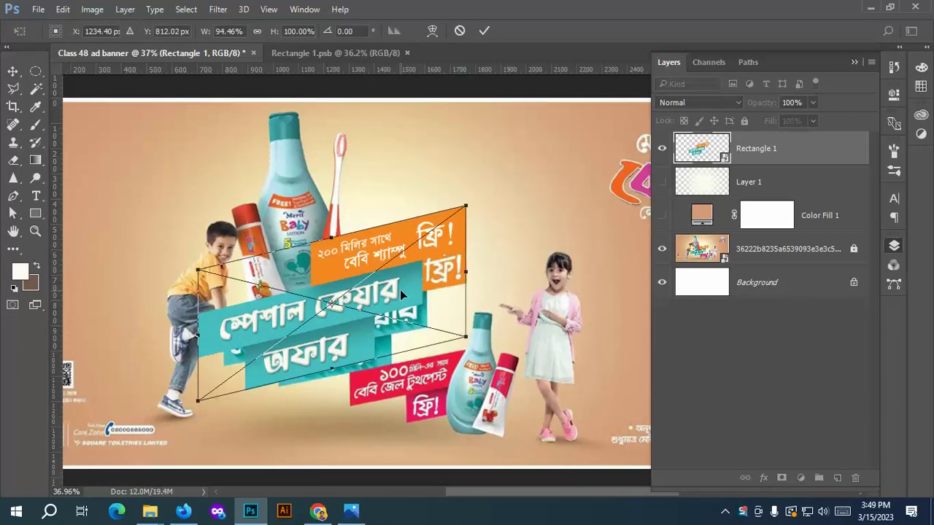
drag(400, 289, 406, 319)
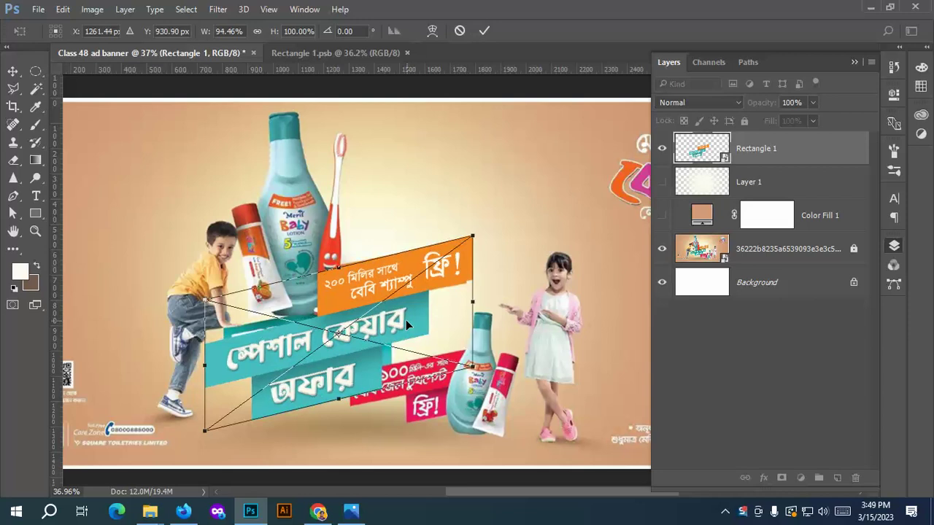
drag(475, 303, 479, 310)
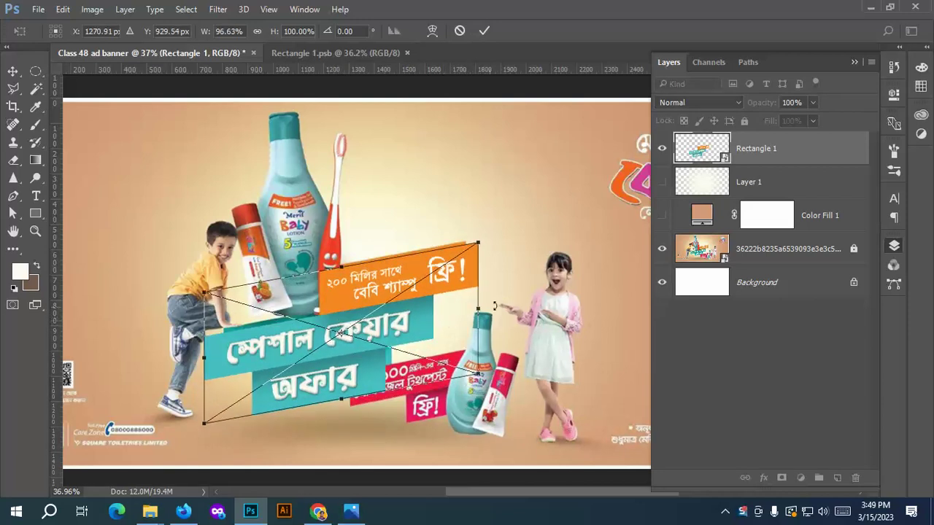
drag(480, 312, 478, 309)
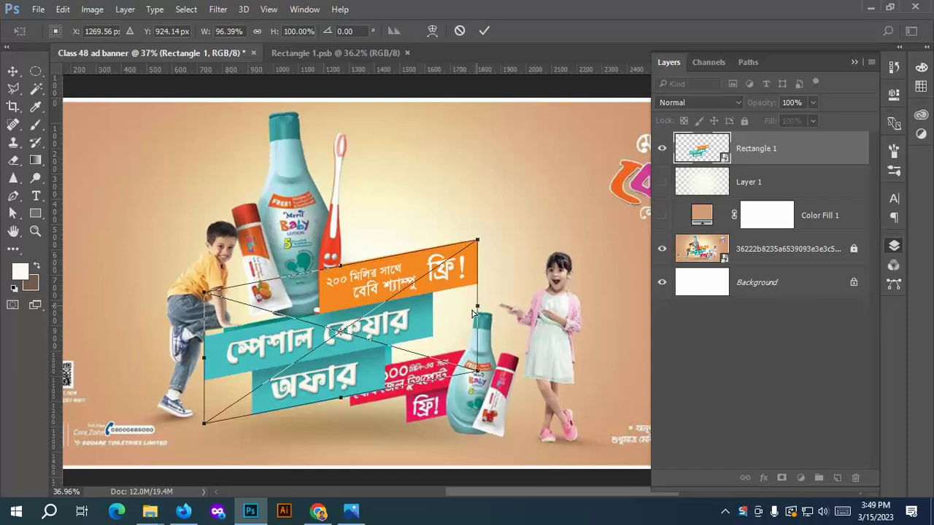
Reposition the Rectangle 1 smart object over the reference labels and scale it to about 88.90% width and 92.23% height.
scroll(343, 339, up, 2)
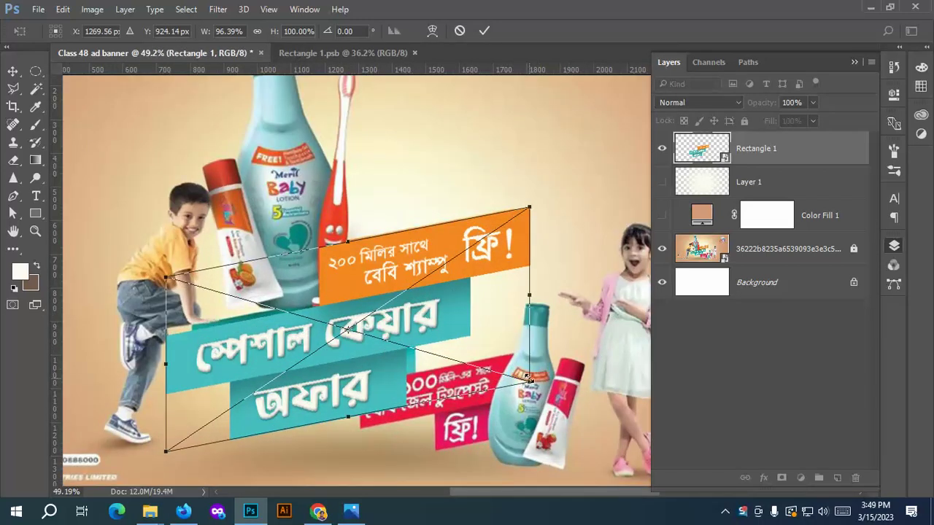
drag(387, 368, 403, 356)
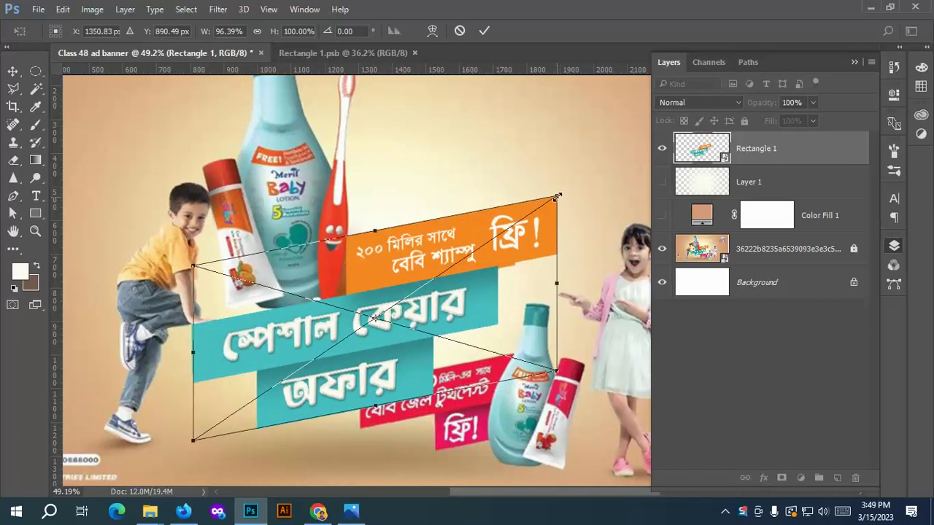
drag(558, 197, 543, 206)
drag(512, 237, 411, 303)
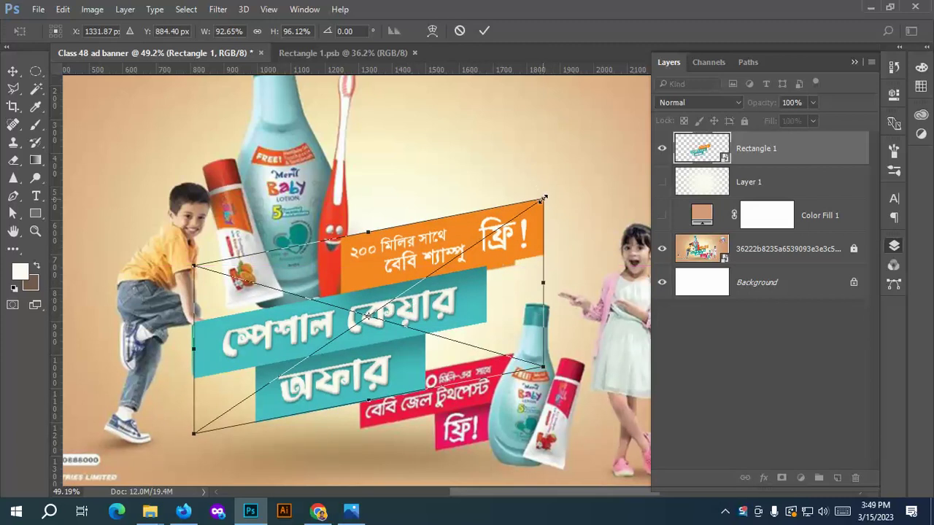
drag(544, 198, 529, 209)
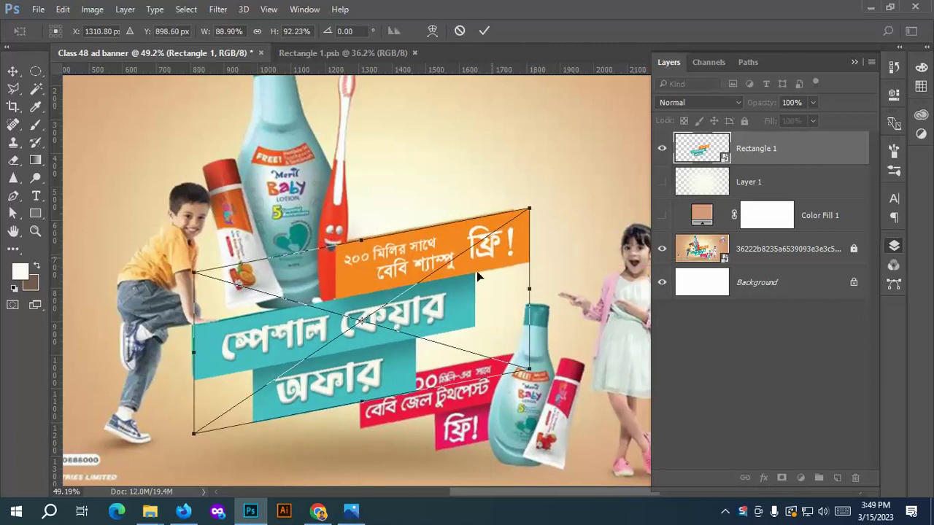
Fine-tune the smart object's position over the reference labels, widen it slightly to about 89.08%, and apply the transform.
drag(477, 271, 443, 314)
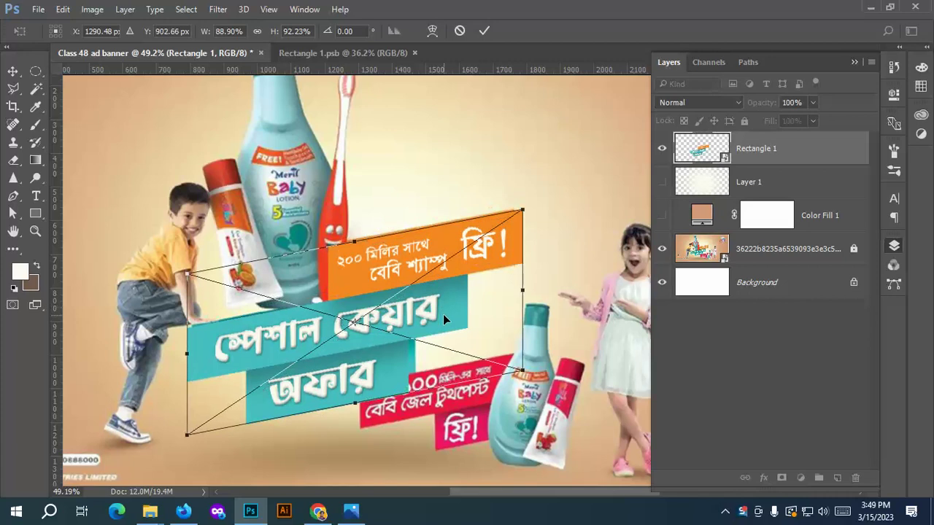
drag(523, 293, 523, 294)
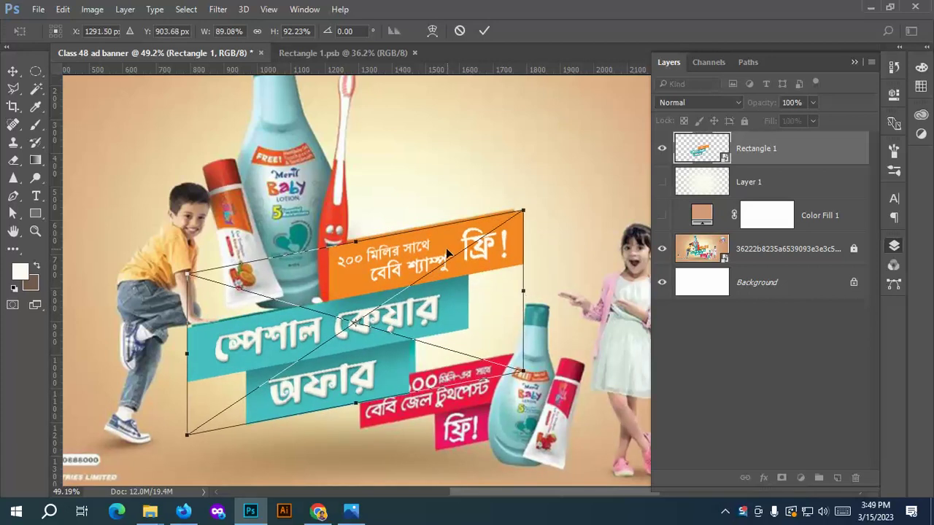
drag(449, 250, 449, 243)
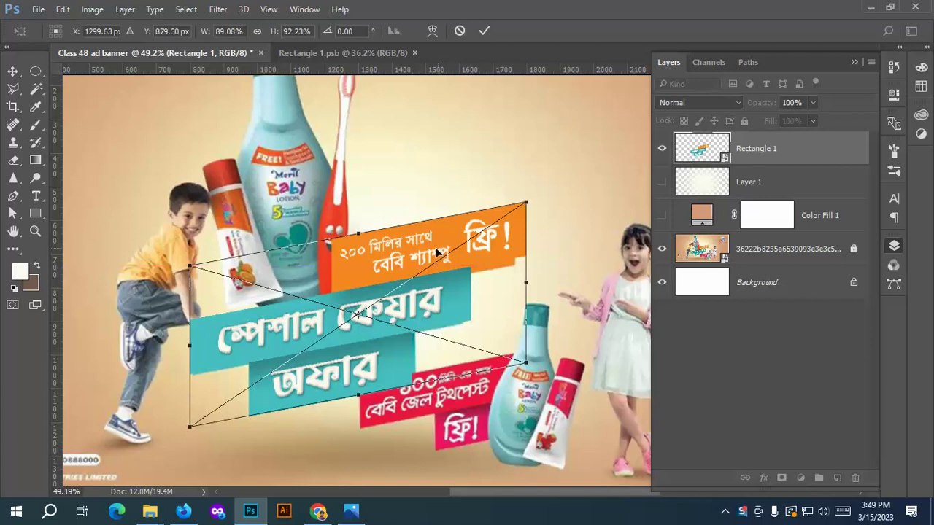
click(484, 32)
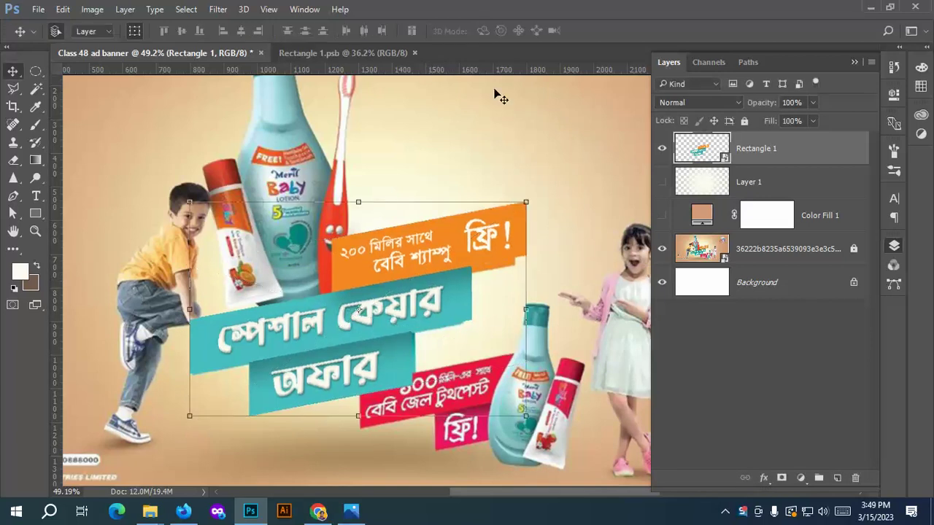
Examine the transformed labels against the reference banner and the flat originals inside the Rectangle 1 smart object.
scroll(391, 330, up, 1)
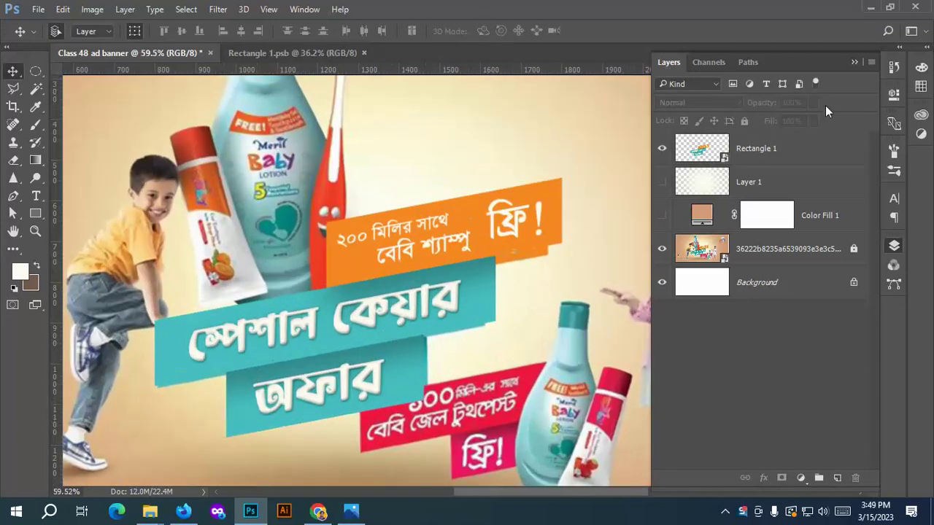
double_click(724, 155)
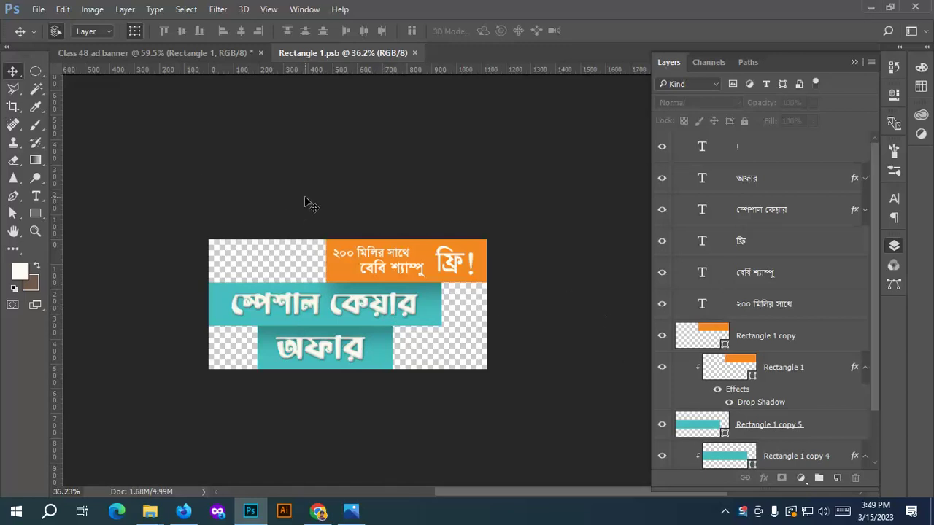
click(179, 52)
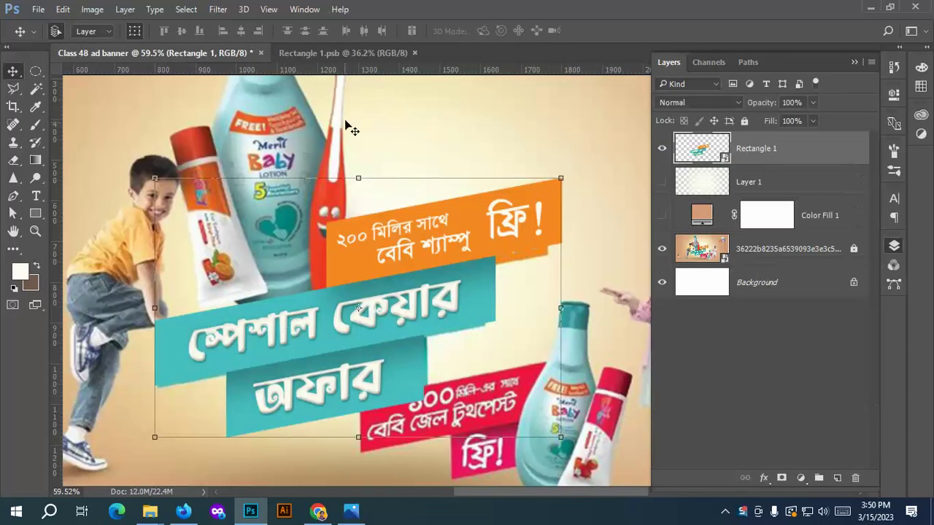
scroll(409, 153, down, 3)
click(442, 150)
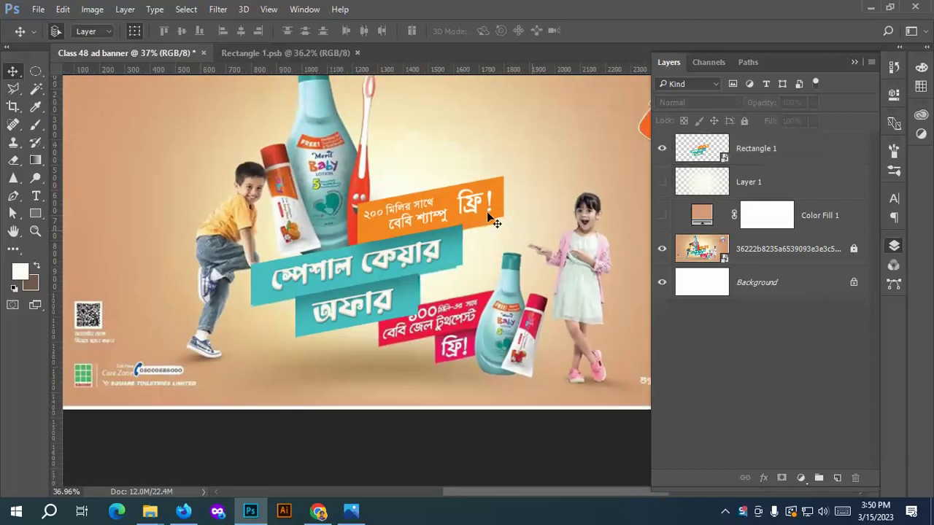
scroll(487, 212, down, 1)
alt+scroll(352, 294, up, 1)
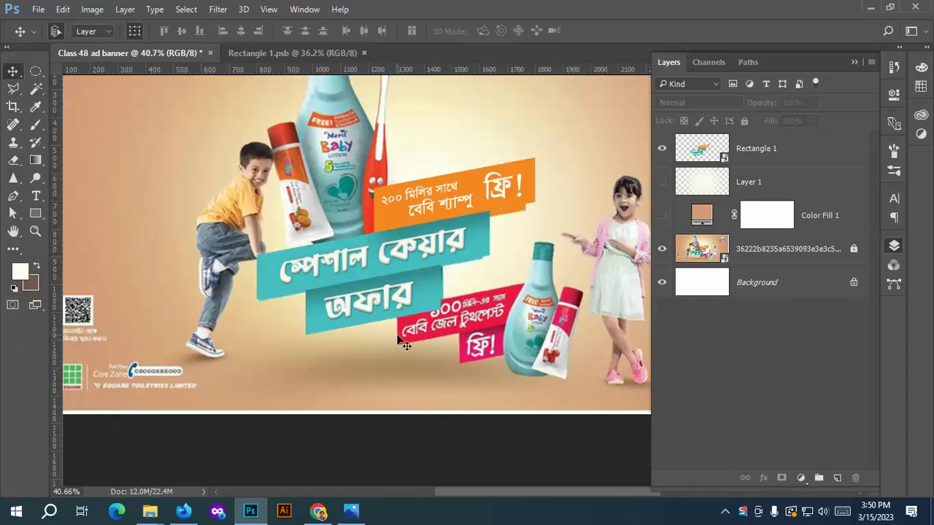
scroll(414, 272, down, 3)
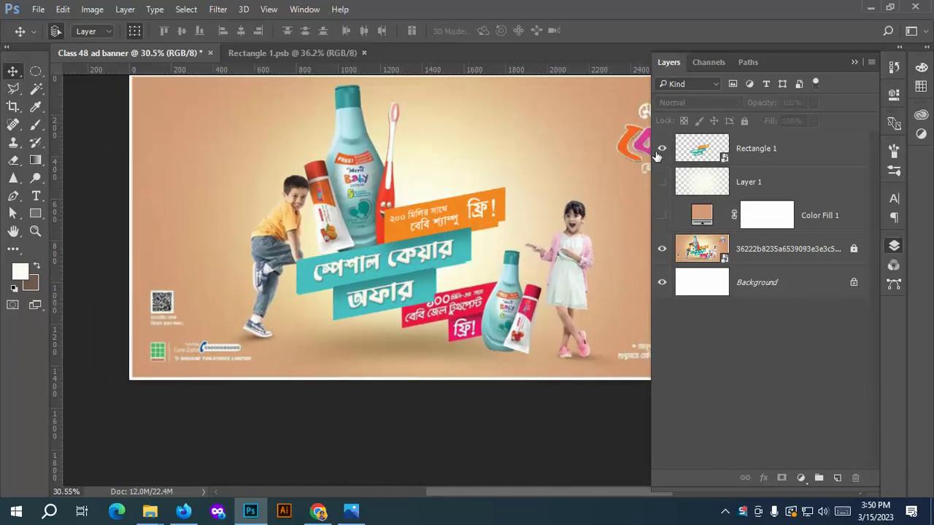
In Rectangle 1.psb, group all six text layers from ২০০ মিলির সাথে up to the exclamation mark.
click(311, 53)
scroll(338, 310, up, 5)
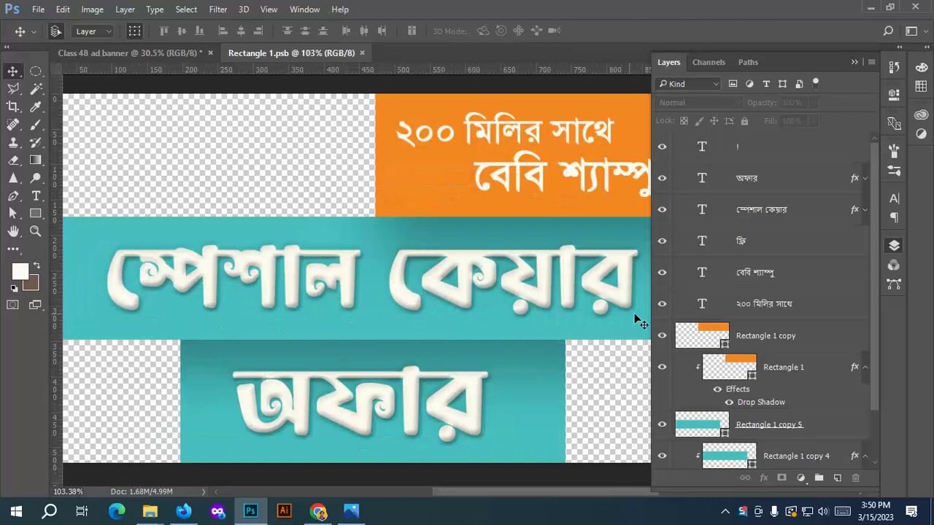
scroll(702, 329, down, 2)
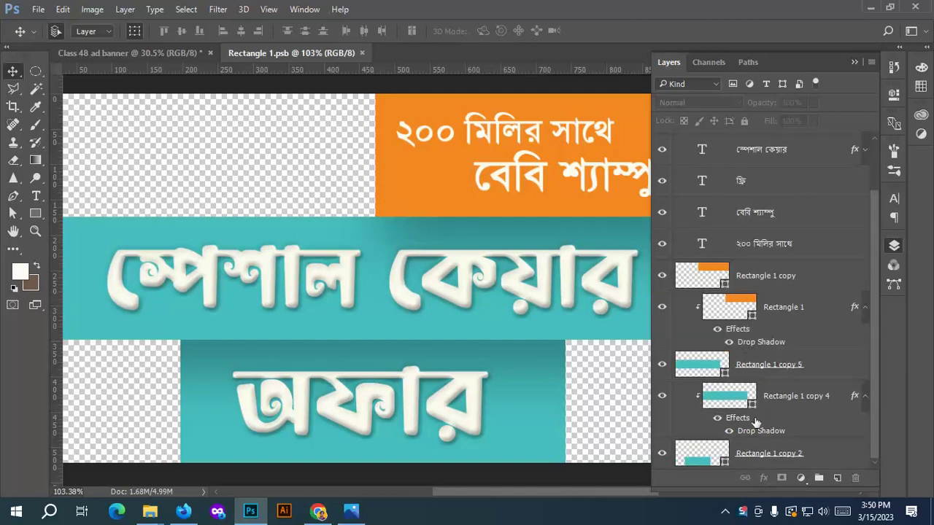
scroll(752, 434, up, 3)
click(755, 153)
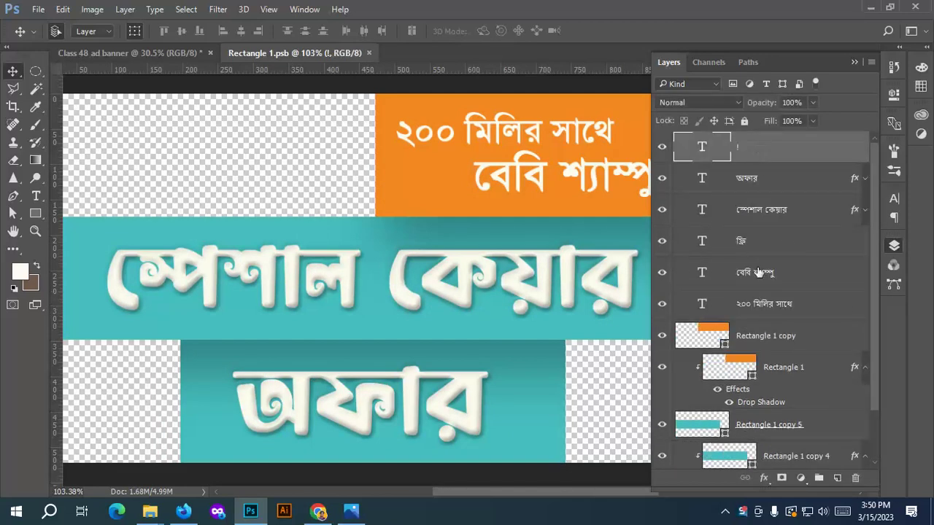
scroll(759, 322, down, 3)
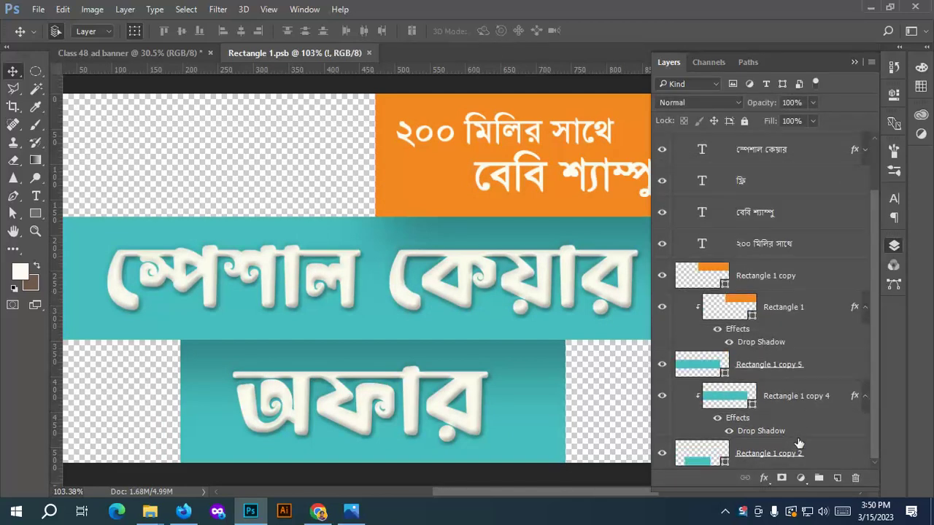
click(811, 245)
scroll(813, 249, up, 3)
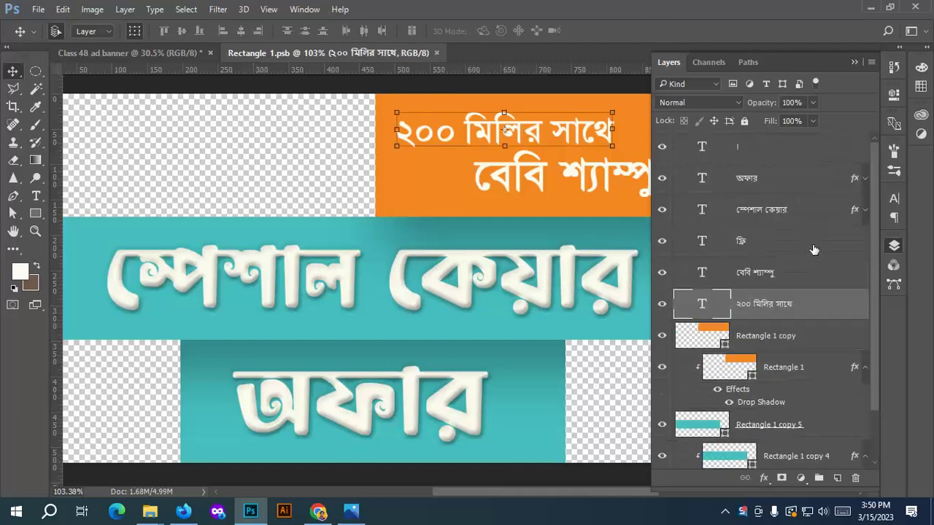
shift+click(766, 154)
key(ctrl+g)
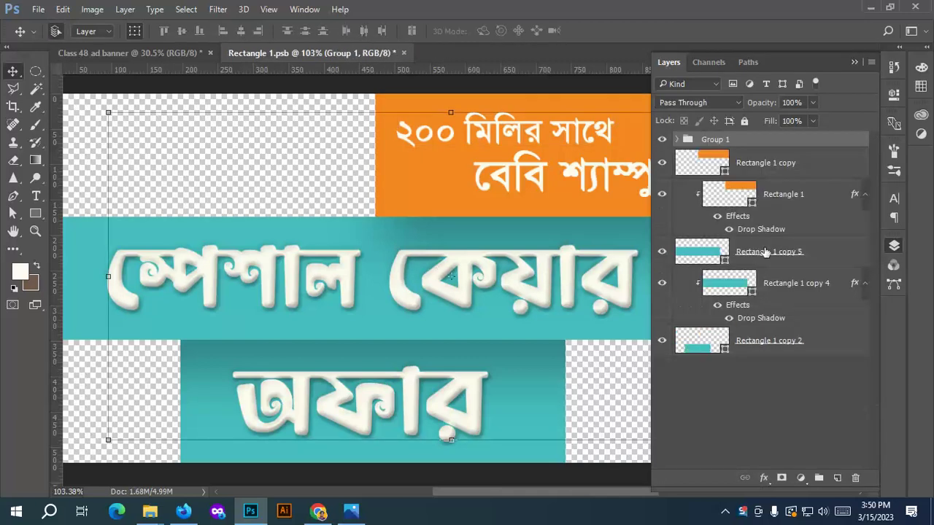
Group all the orange and teal rectangle layers, from Rectangle 1 copy down to Rectangle 1 copy 2.
click(789, 165)
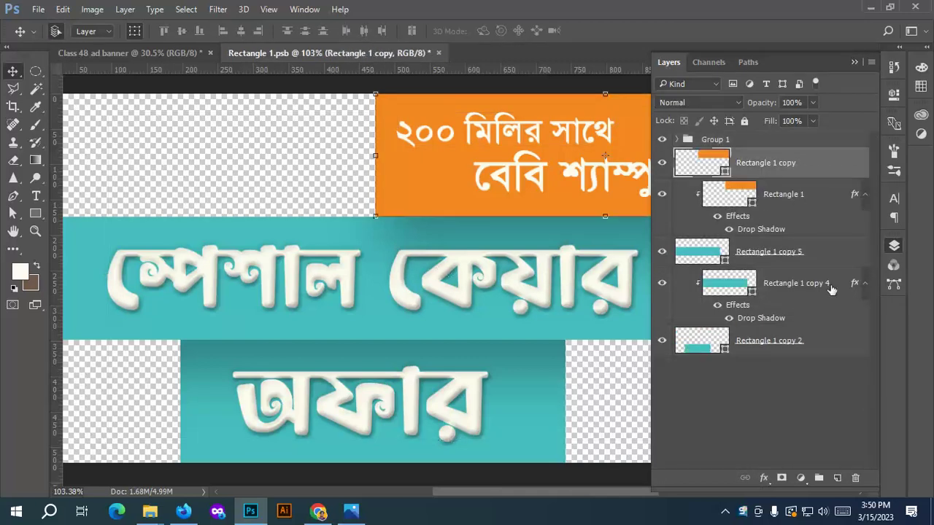
shift+click(832, 342)
key(ctrl+g)
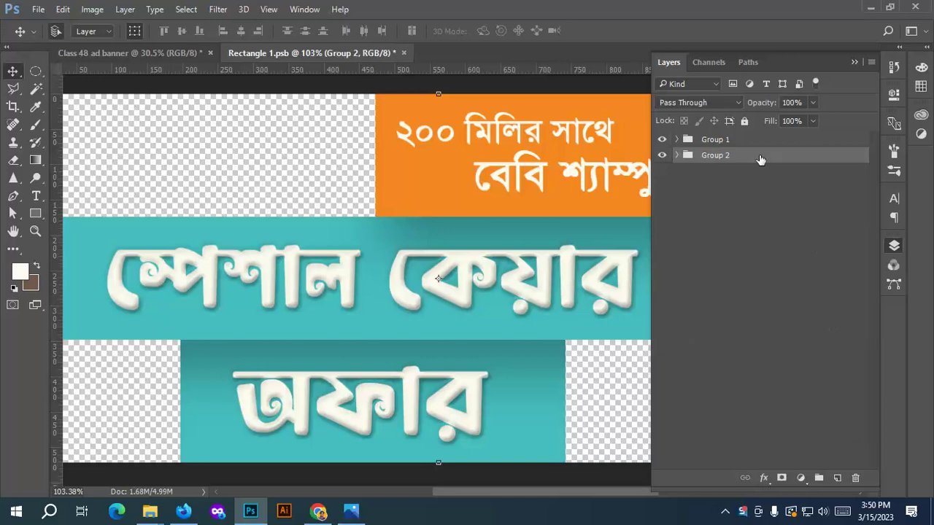
drag(761, 159, 778, 230)
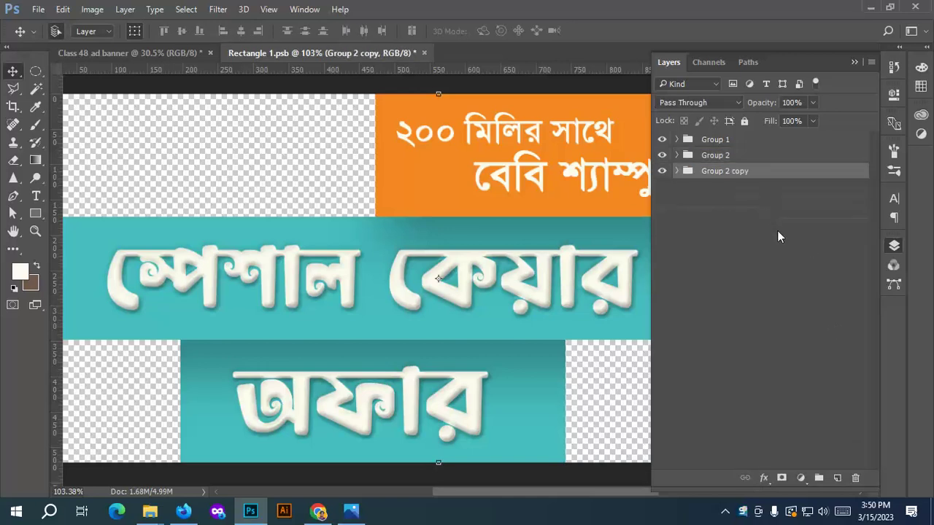
click(662, 155)
click(677, 171)
key(ctrl+minus)
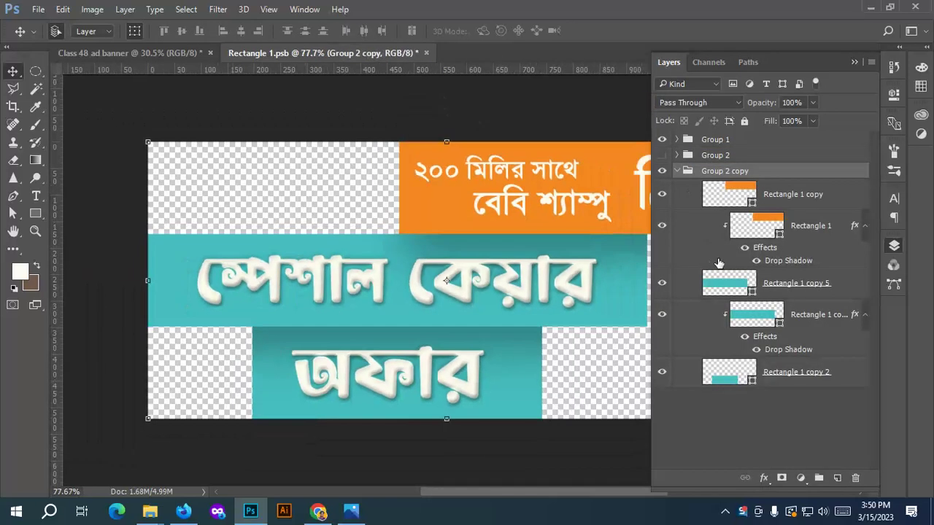
click(662, 140)
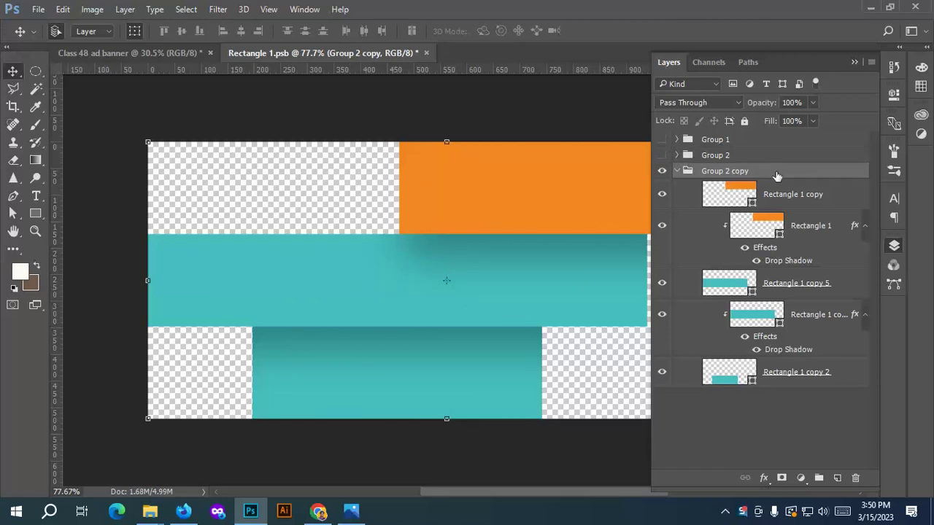
key(Delete)
Duplicate the text group Group 1, keep the original hidden, and make the copy and the rectangle group Group 2 visible.
click(744, 142)
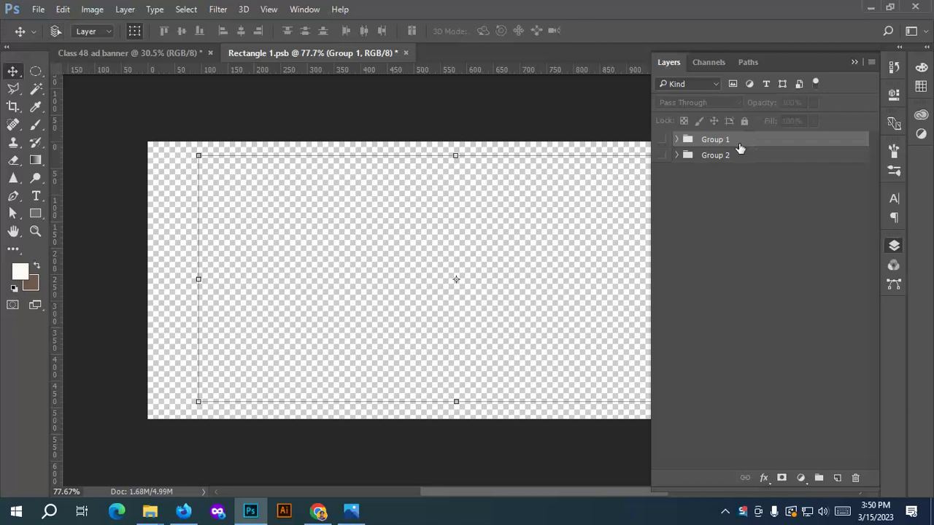
key(ctrl+j)
click(662, 140)
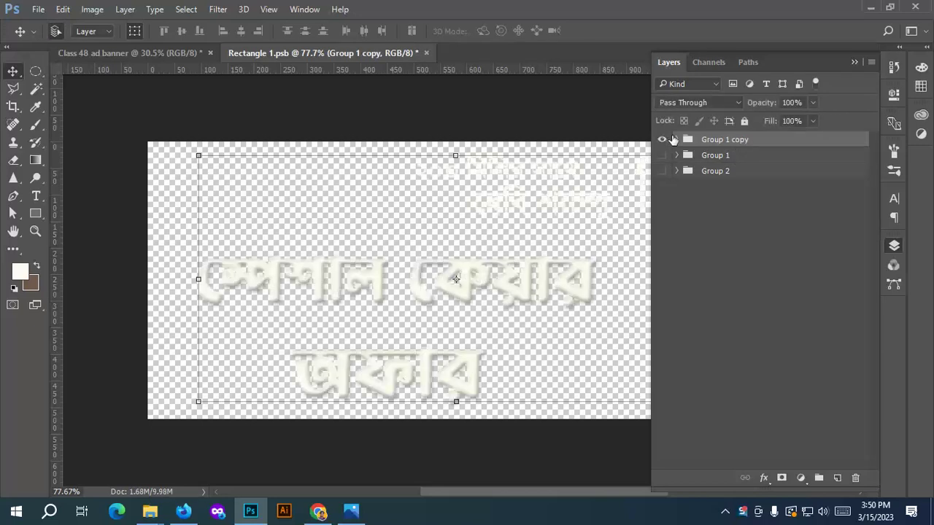
click(662, 155)
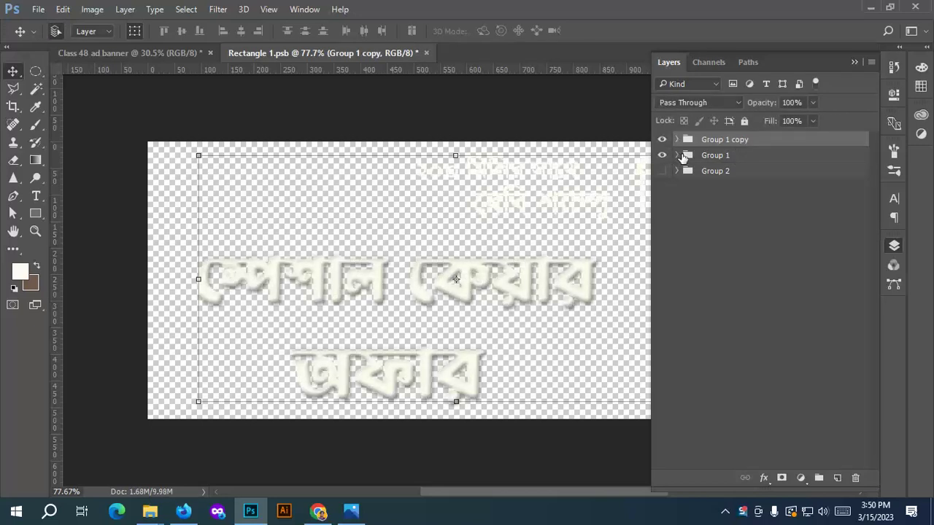
click(662, 156)
click(662, 171)
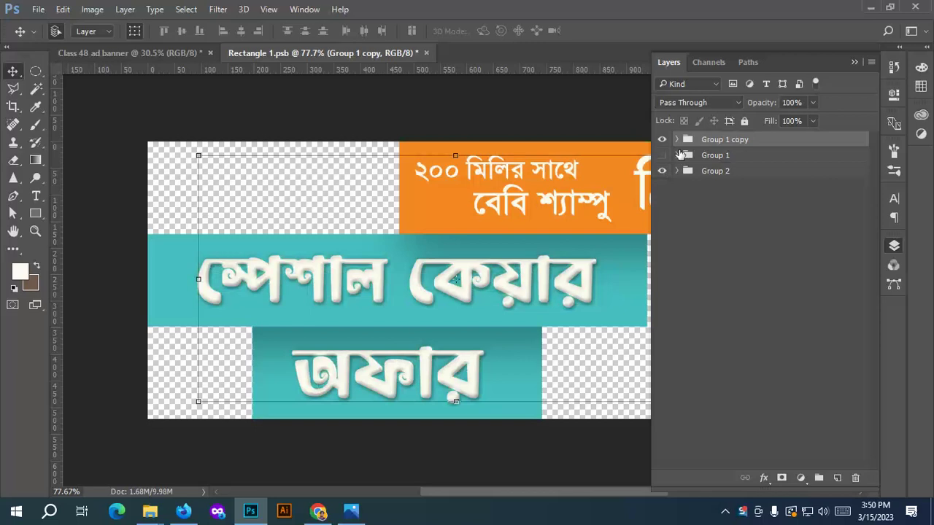
Expand Group 1 copy and remove all layer effects from its স্পেশাল কেয়ার text layer.
click(677, 140)
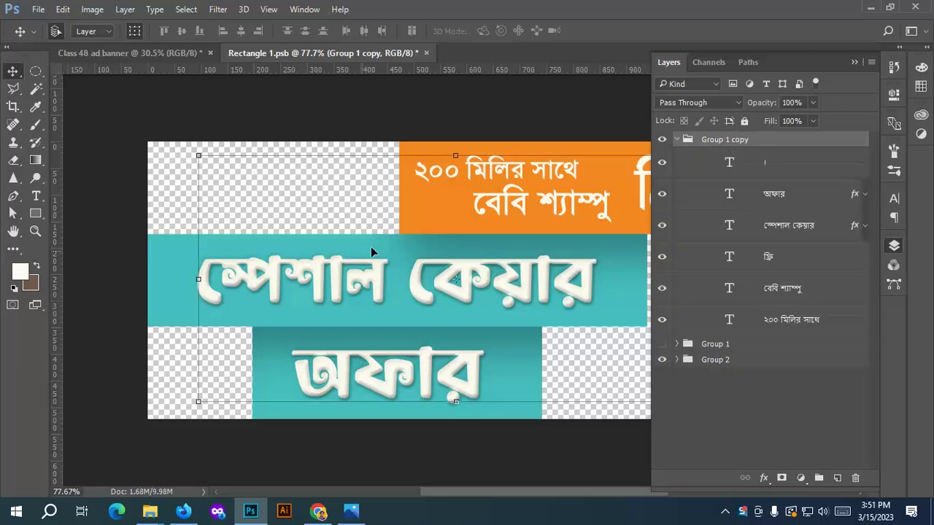
scroll(308, 291, up, 1)
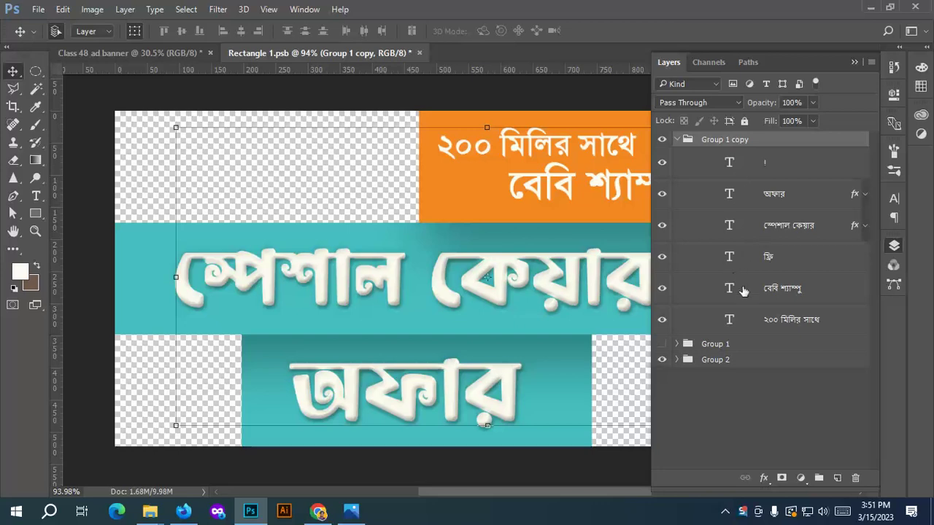
click(788, 228)
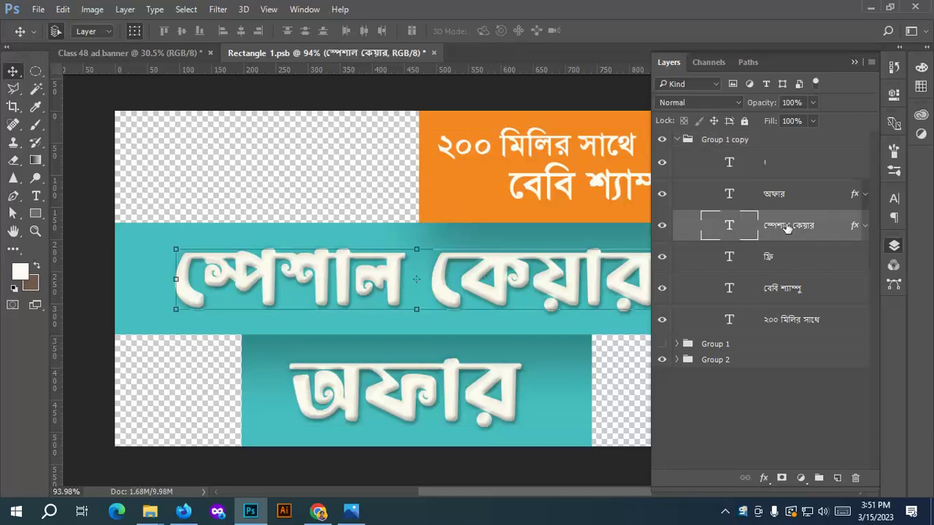
click(865, 226)
drag(779, 261, 857, 478)
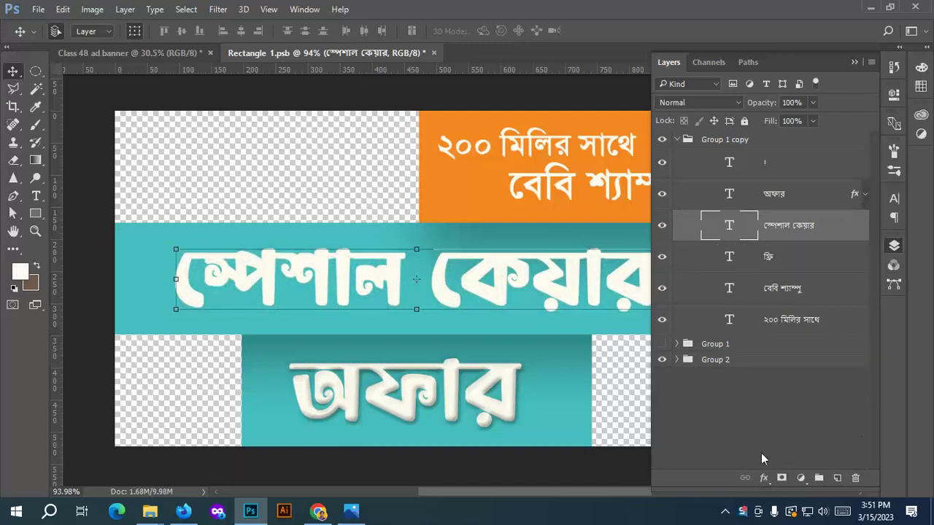
Add a hard-edged drop shadow to the স্পেশাল কেয়ার text with 55% opacity, 15 px distance and 0 px size.
click(764, 478)
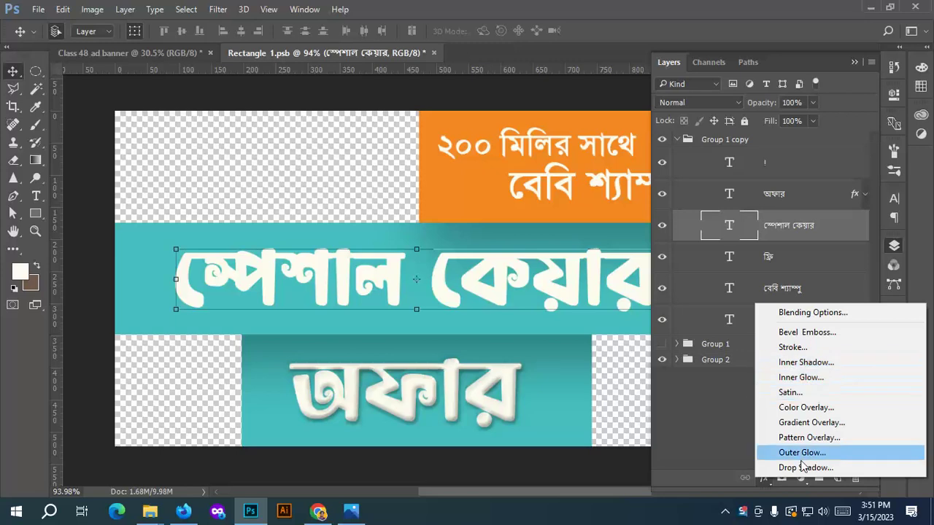
click(764, 478)
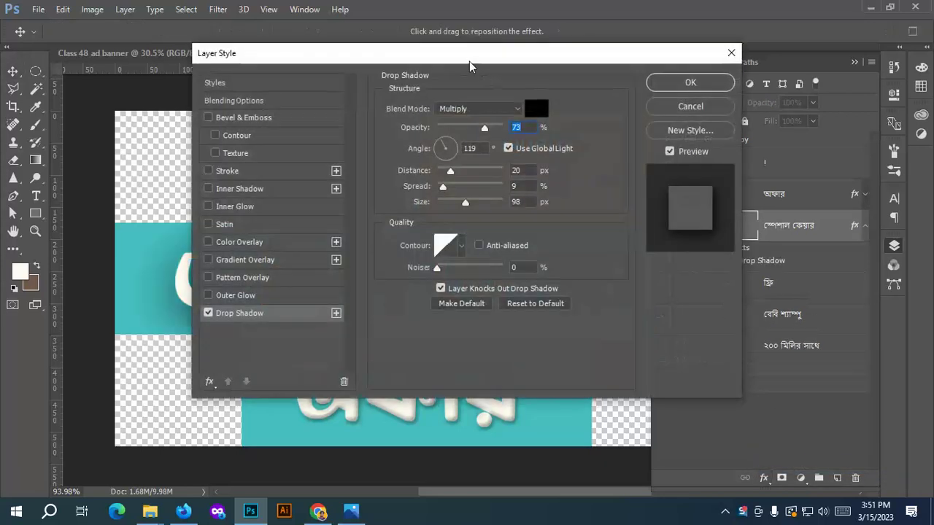
drag(470, 67, 728, 244)
mouse_move(739, 312)
mouse_down()
mouse_move(701, 313)
mouse_move(723, 313)
mouse_up()
drag(705, 355, 692, 355)
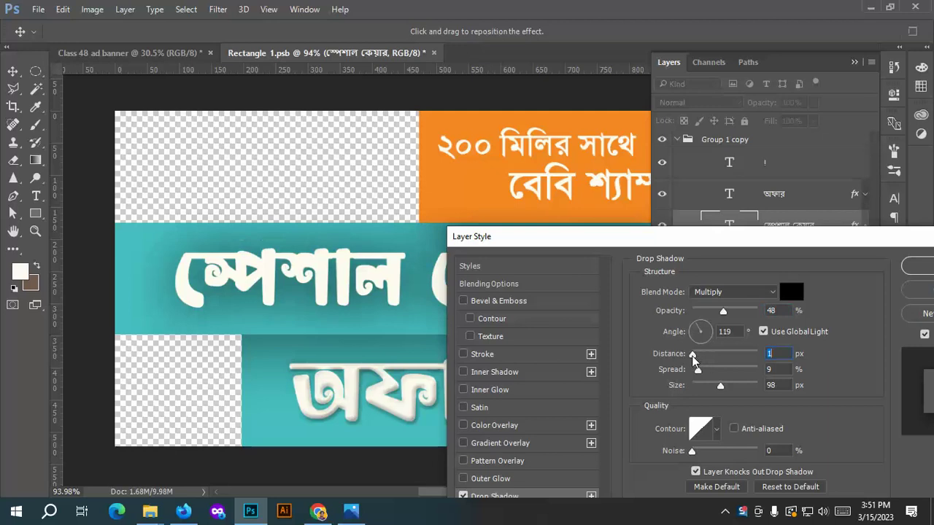
drag(720, 385, 679, 392)
drag(693, 355, 702, 355)
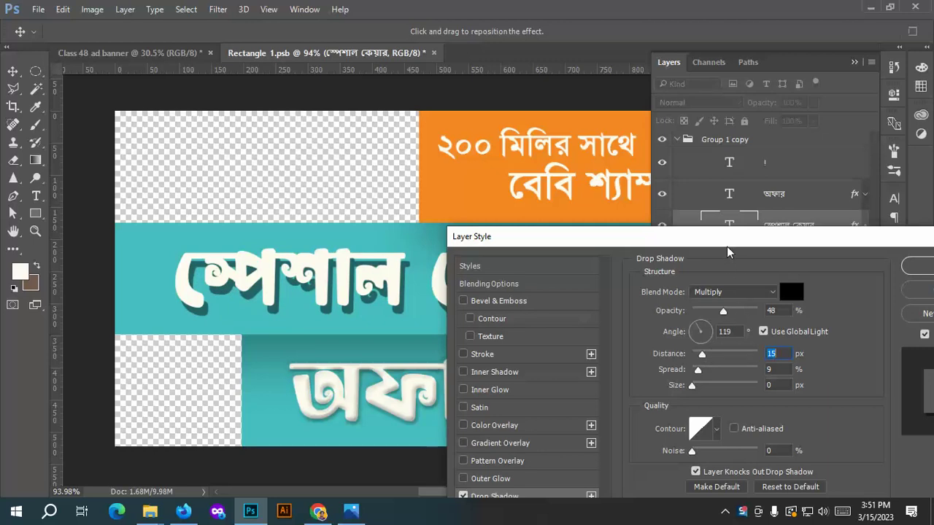
mouse_move(723, 313)
mouse_down()
mouse_move(714, 314)
mouse_move(728, 313)
mouse_up()
drag(722, 239, 523, 273)
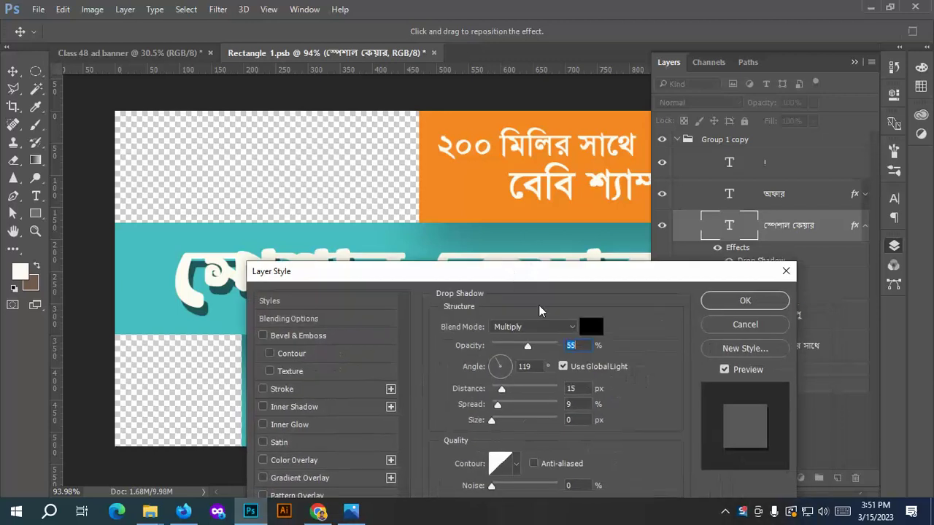
click(745, 300)
key(ctrl+0)
scroll(430, 333, up, 2)
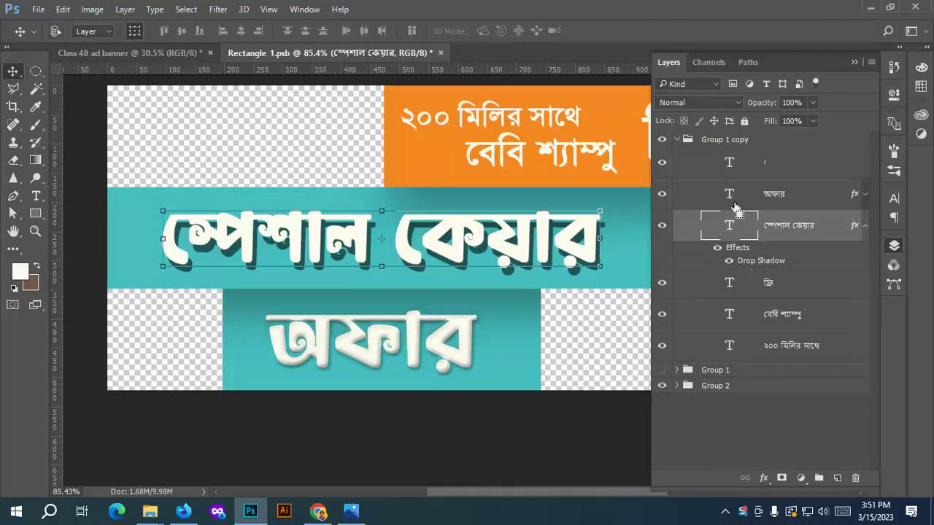
Try stacking a duplicate of the স্পেশাল কেয়ার text layer over the original, and return to the single layer.
key(ctrl+j)
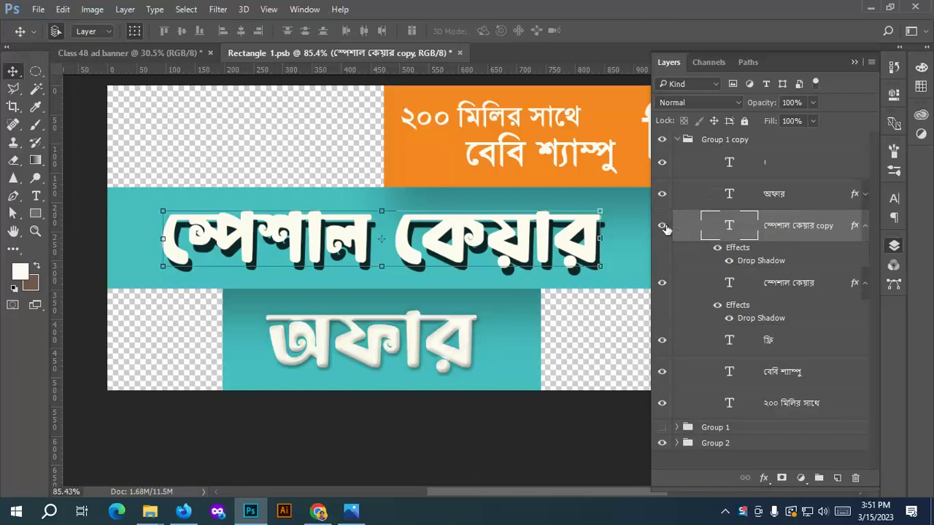
click(663, 226)
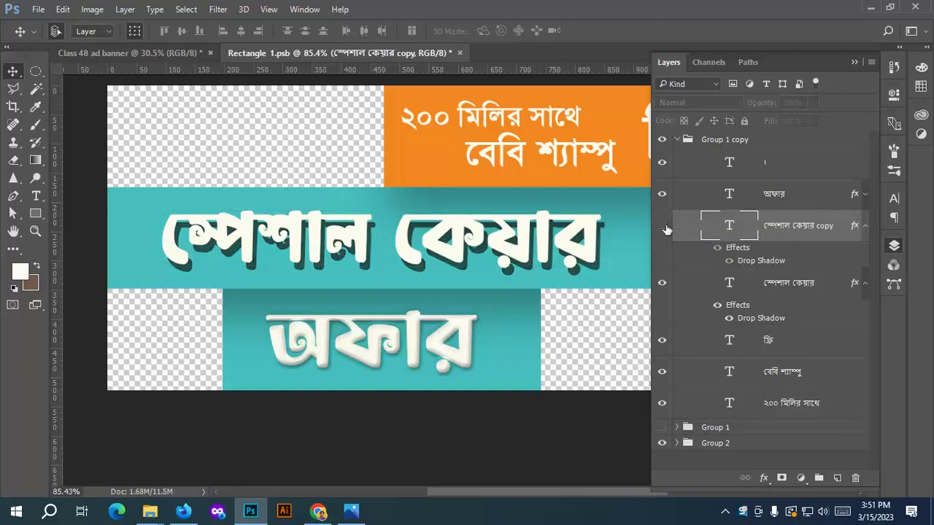
shift+click(773, 283)
key(Delete)
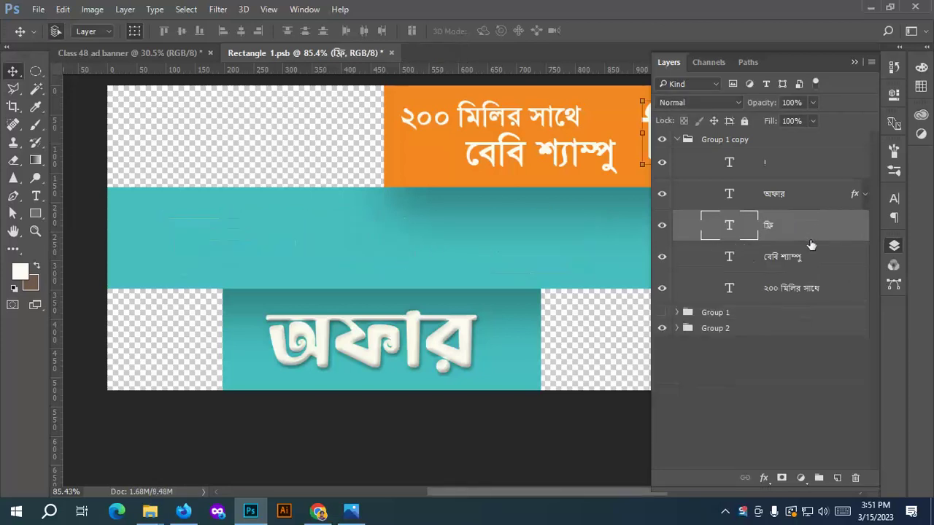
key(ctrl+z)
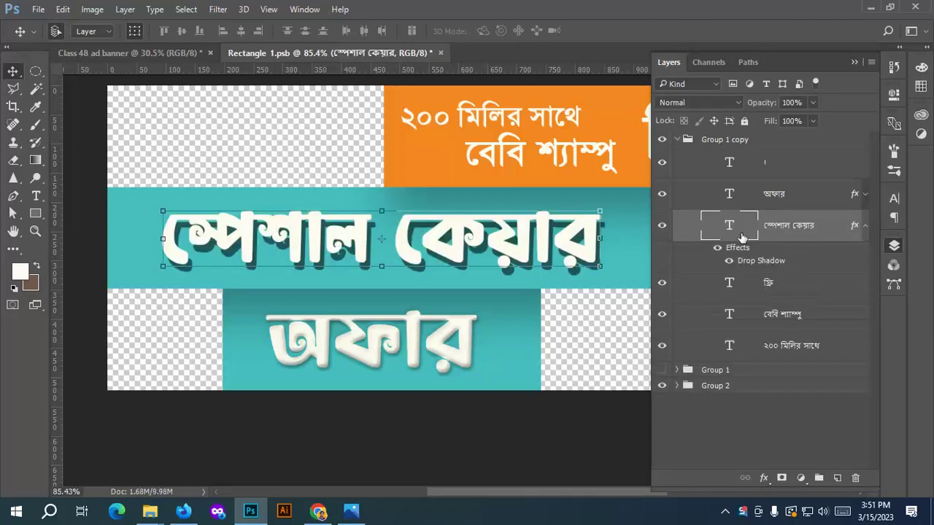
Soften the স্পেশাল কেয়ার drop shadow to 53% opacity, 13 px distance and 10 px size, and deselect the layer.
double_click(748, 257)
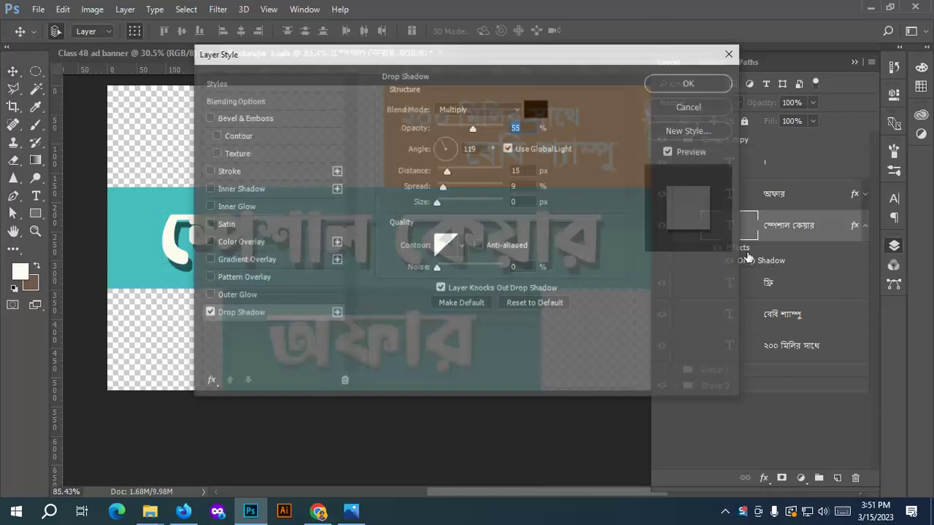
drag(455, 56, 682, 219)
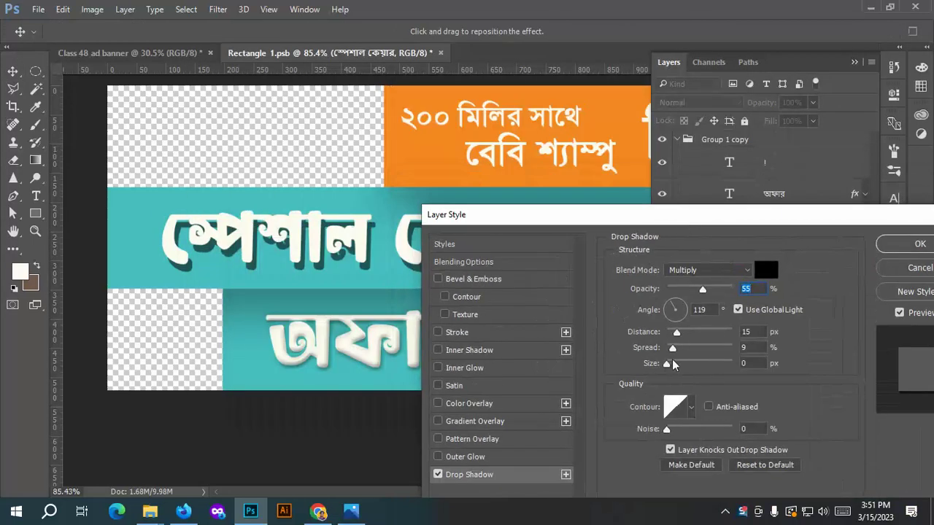
drag(672, 360, 672, 340)
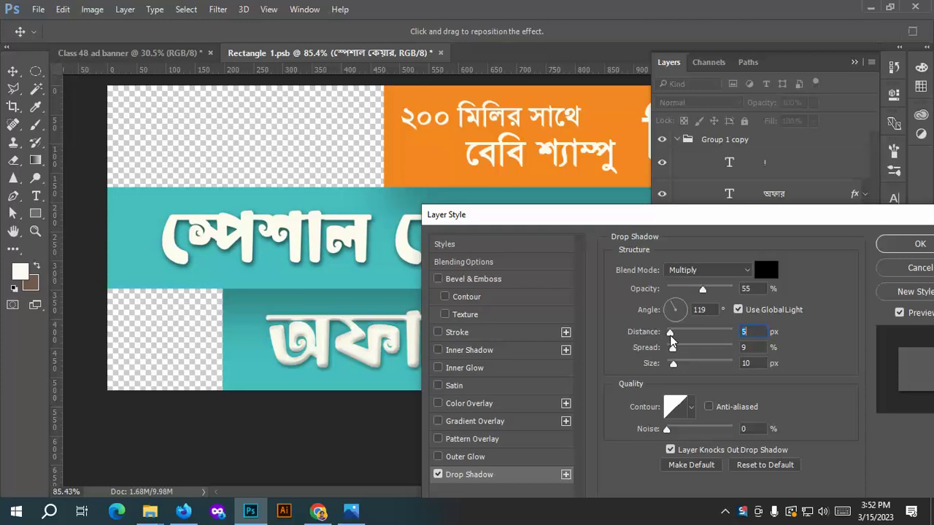
drag(672, 339, 676, 336)
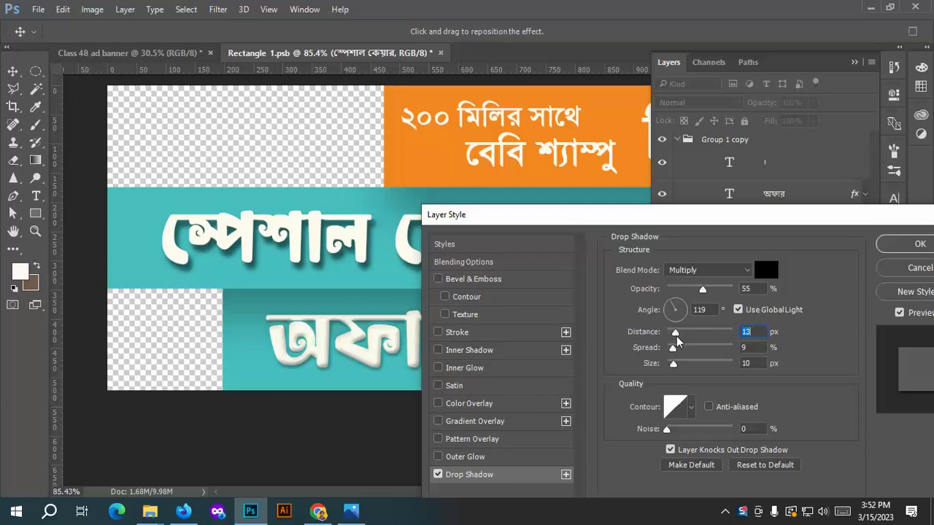
drag(701, 288, 706, 289)
click(902, 244)
scroll(626, 283, down, 2)
click(563, 392)
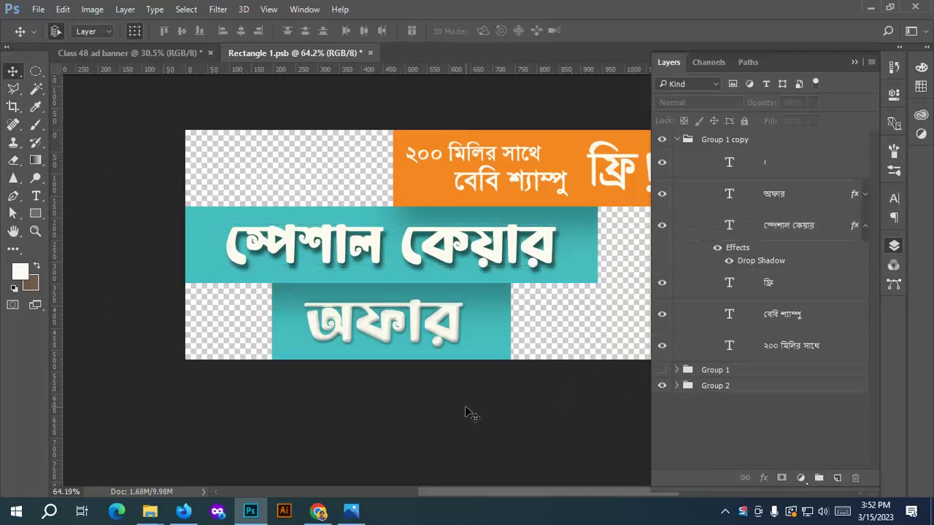
Compare the effects on the স্পেশাল কেয়ার and অফার texts up close, and review the drop shadow settings of স্পেশাল কেয়ার.
scroll(482, 376, up, 2)
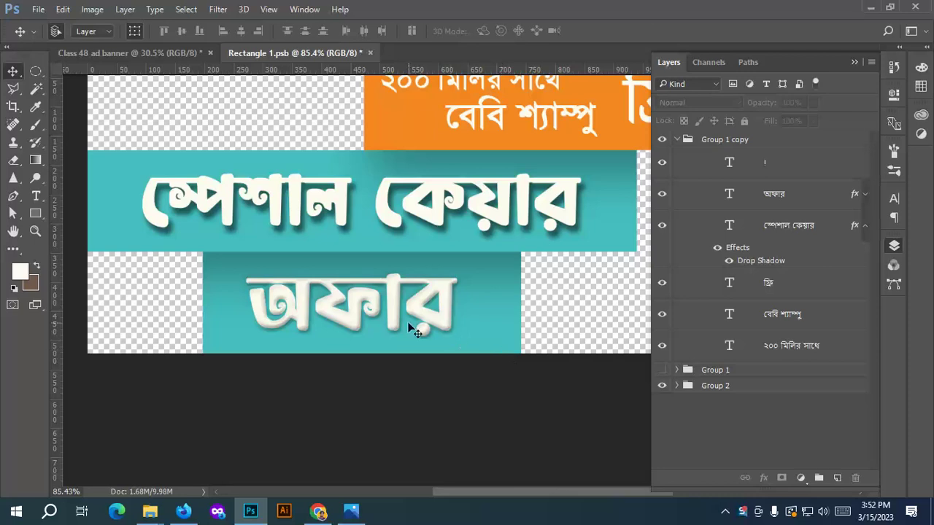
scroll(332, 219, down, 2)
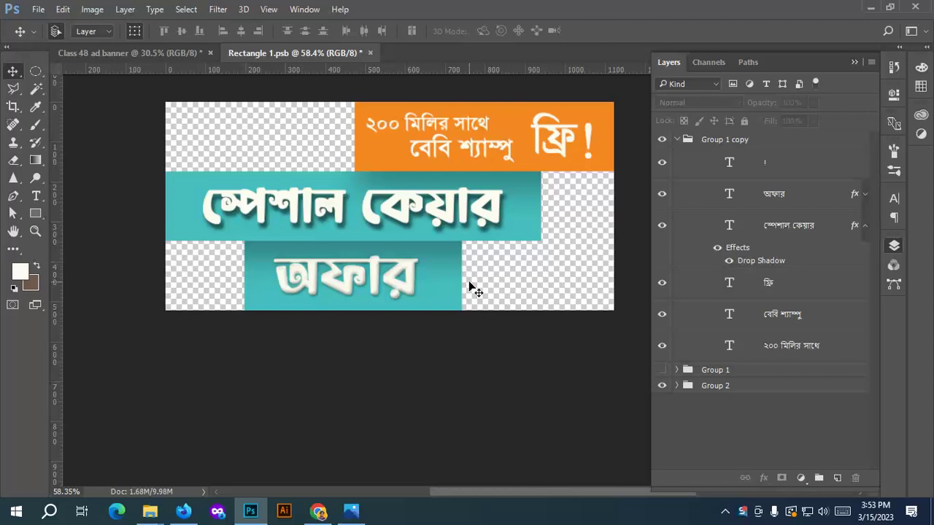
scroll(464, 234, up, 3)
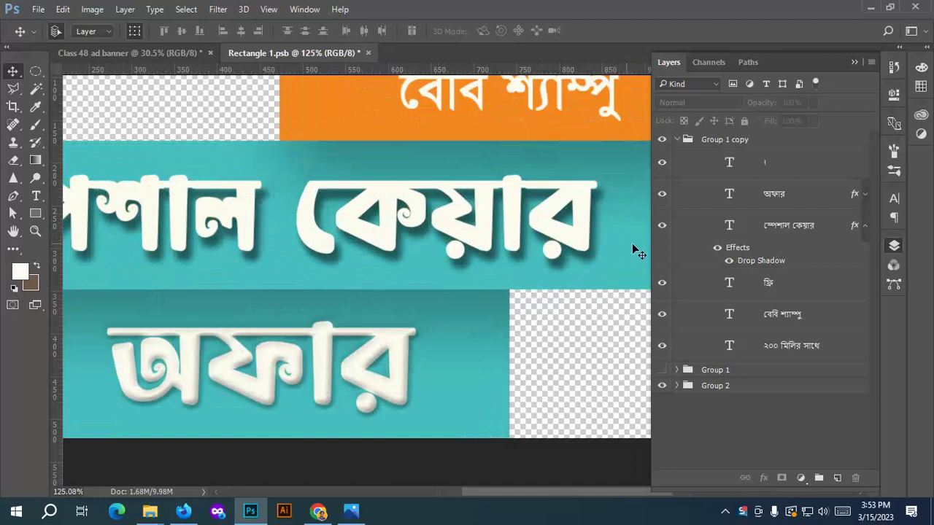
click(765, 263)
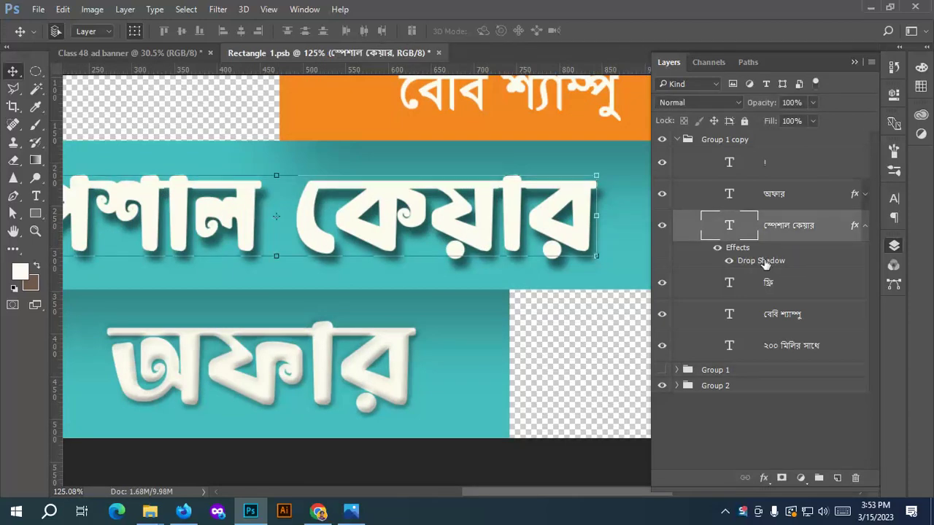
double_click(766, 263)
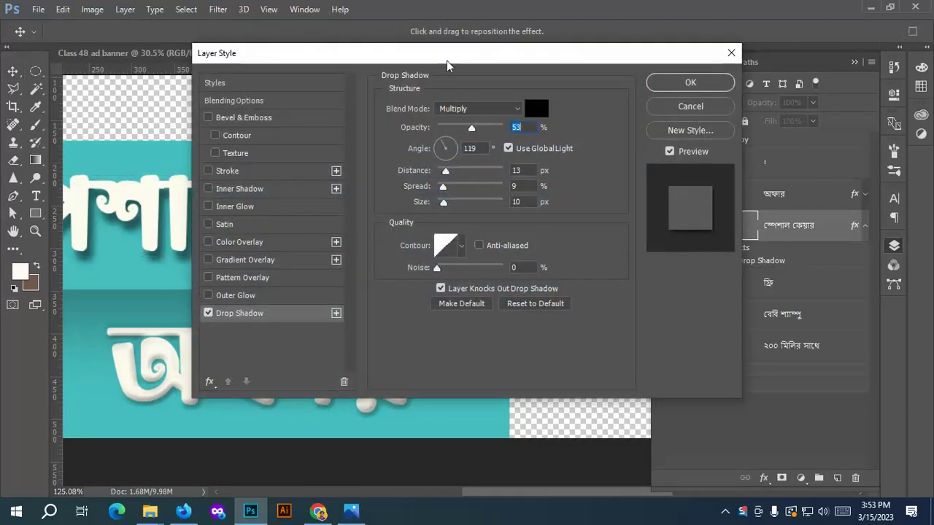
drag(445, 56, 621, 172)
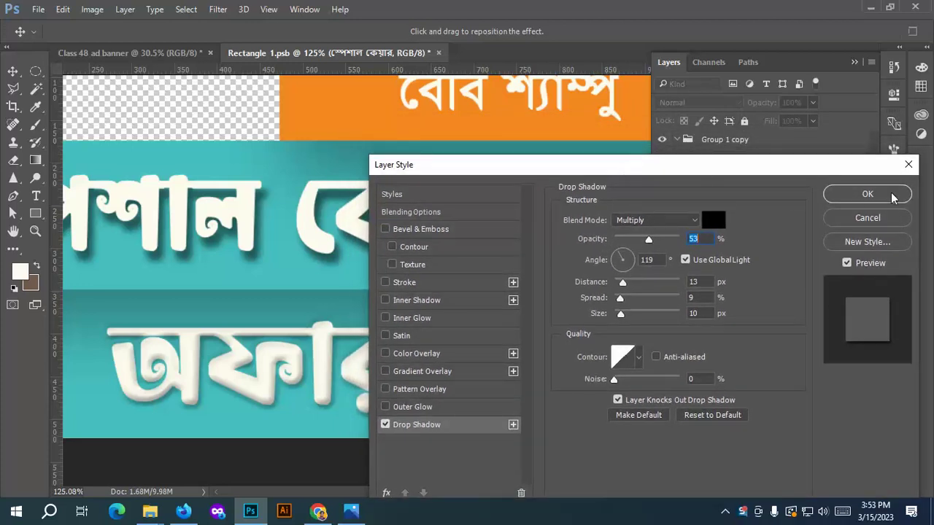
click(889, 219)
key(ctrl+0)
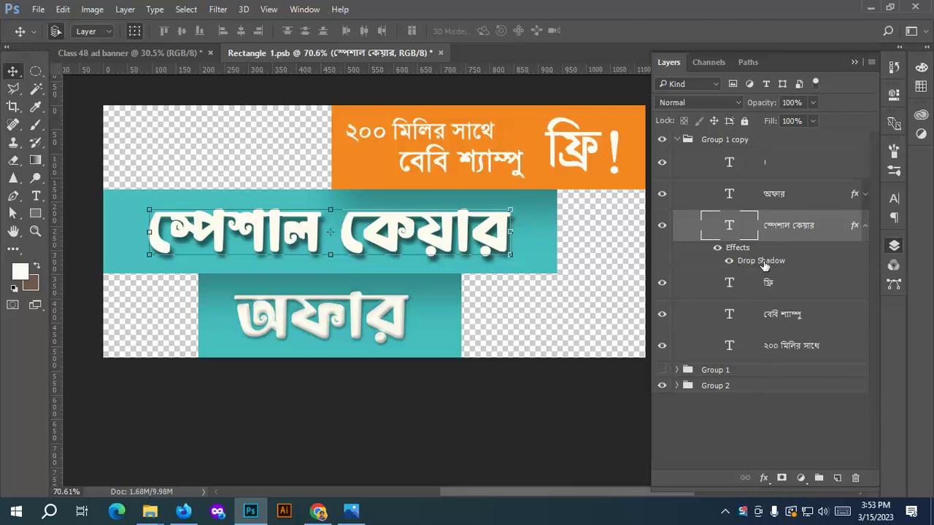
Discard the restyled Group 1 copy, including its drop shadow, and make the original Group 1 text visible.
drag(764, 265, 854, 477)
click(797, 426)
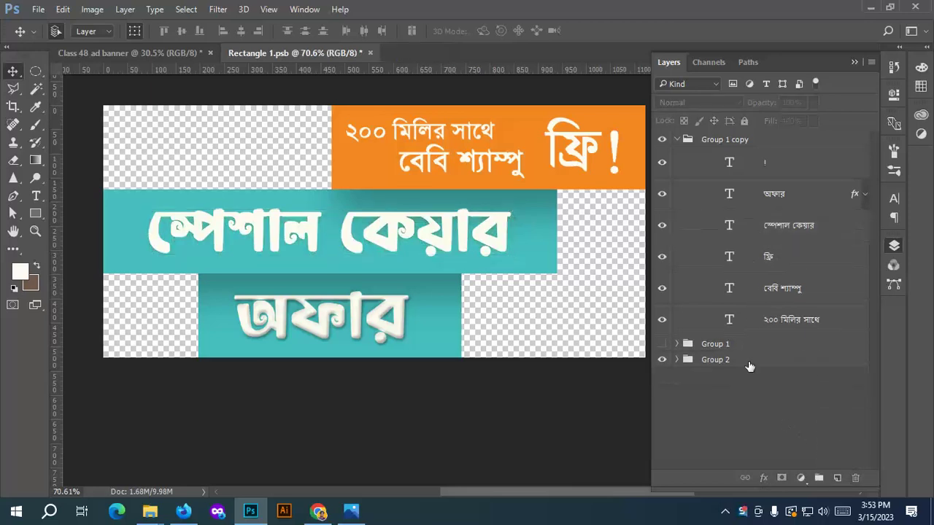
click(765, 141)
key(Delete)
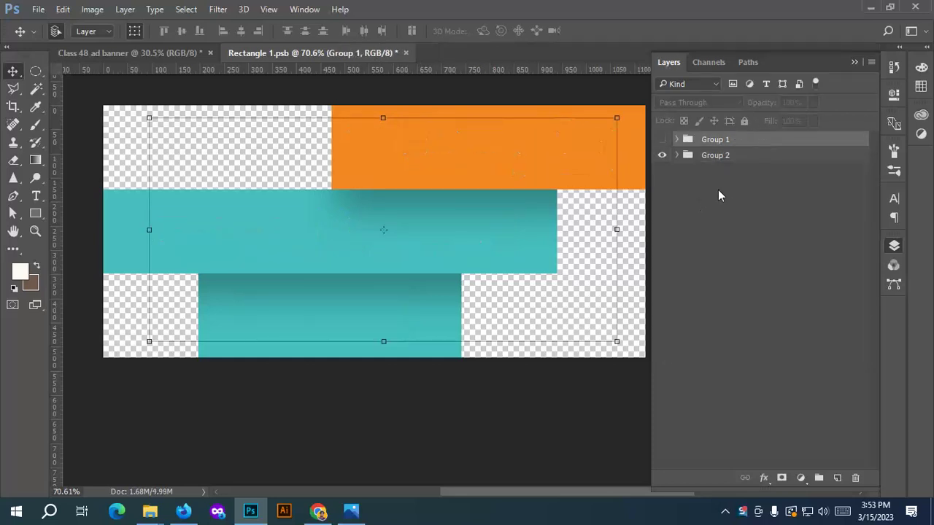
click(670, 140)
scroll(499, 288, down, 2)
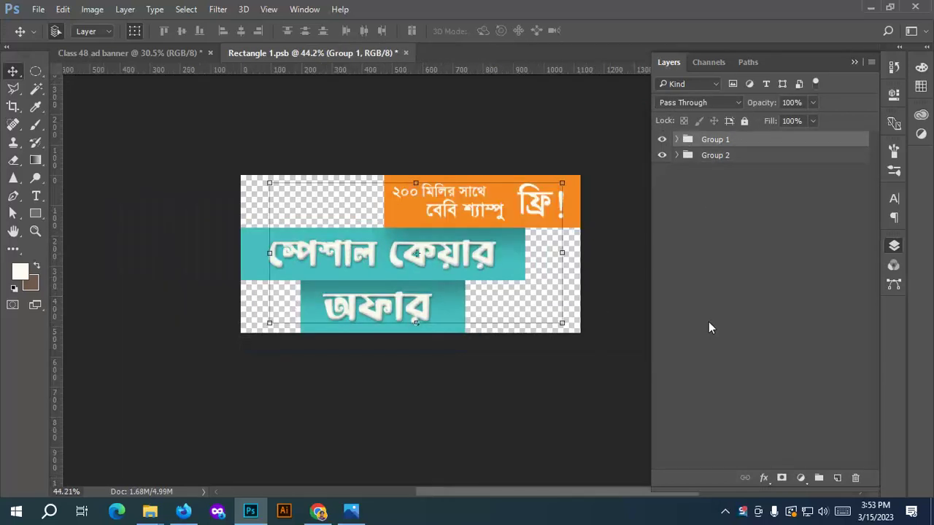
click(708, 322)
scroll(392, 277, up, 2)
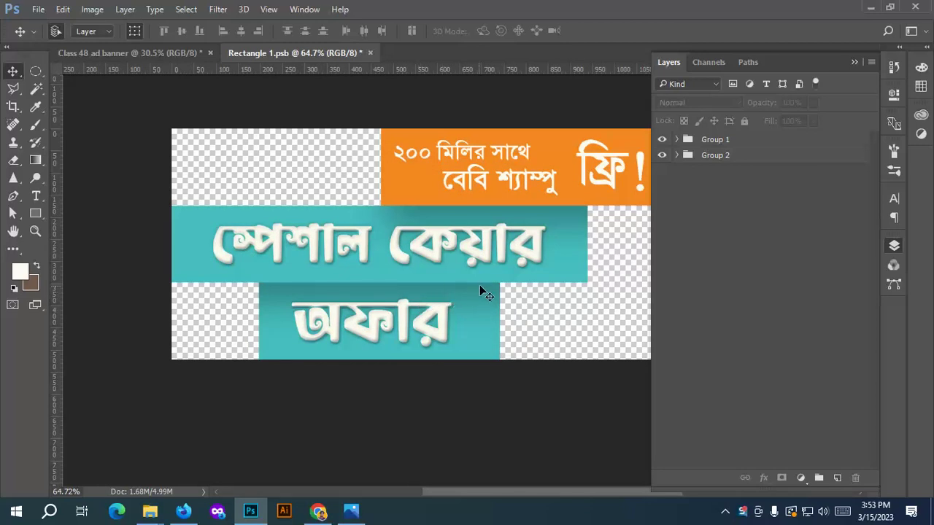
Save the smart object and compare the Rectangle 1 labels with the reference image in the Class 48 ad banner document.
key(ctrl+s)
click(171, 54)
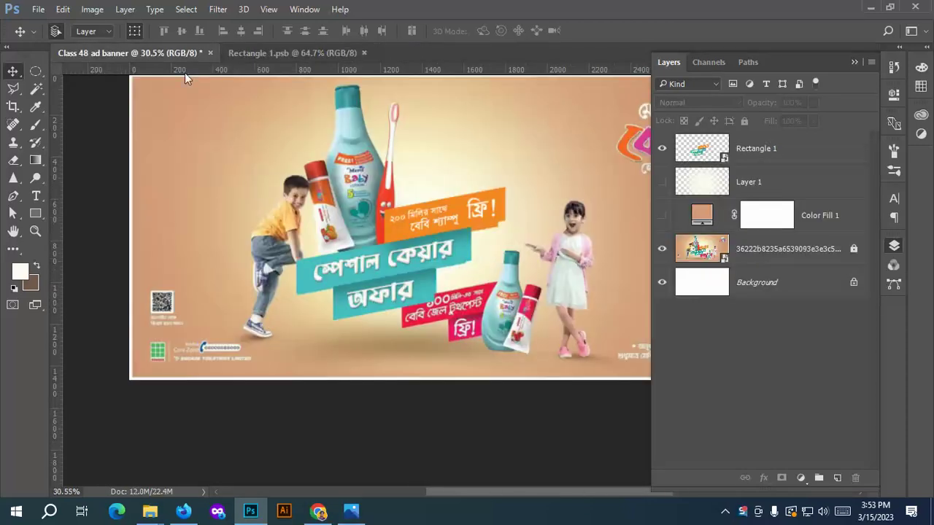
scroll(381, 292, up, 1)
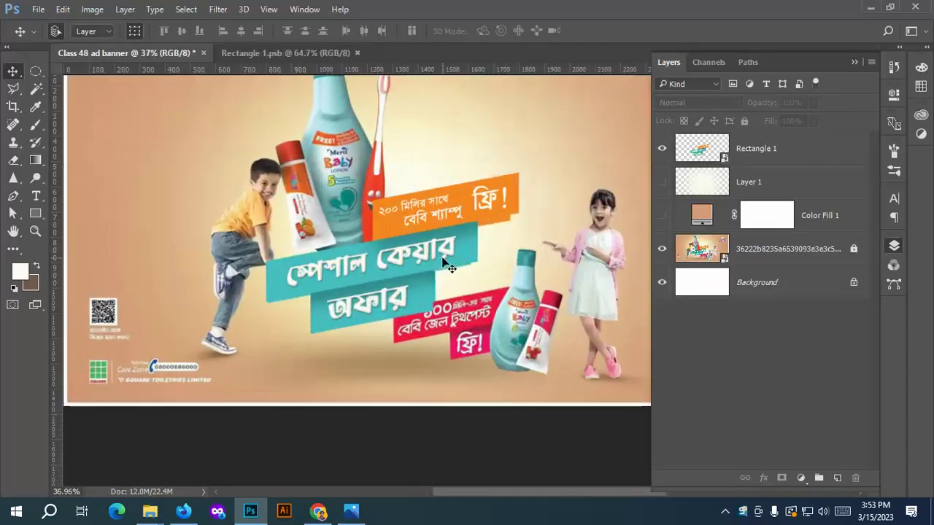
click(663, 149)
click(662, 149)
click(663, 149)
click(664, 148)
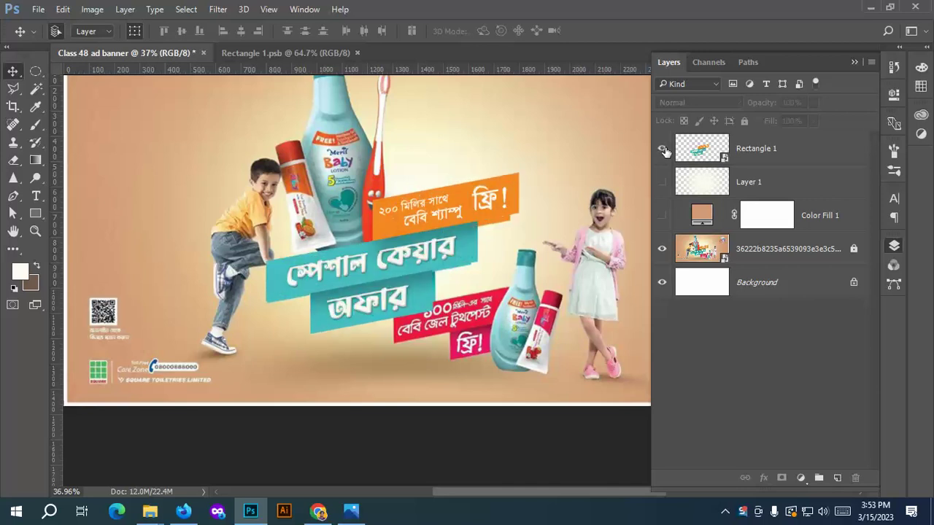
scroll(303, 257, up, 1)
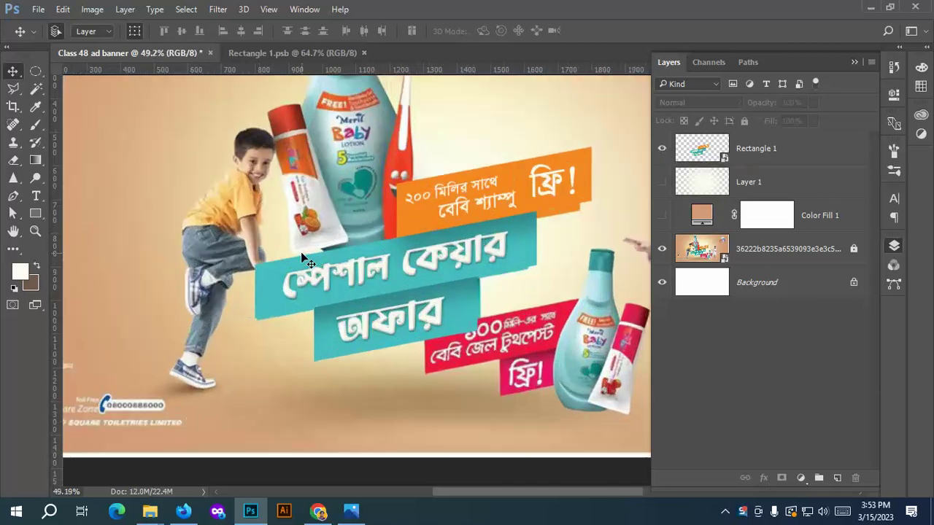
scroll(288, 256, down, 1)
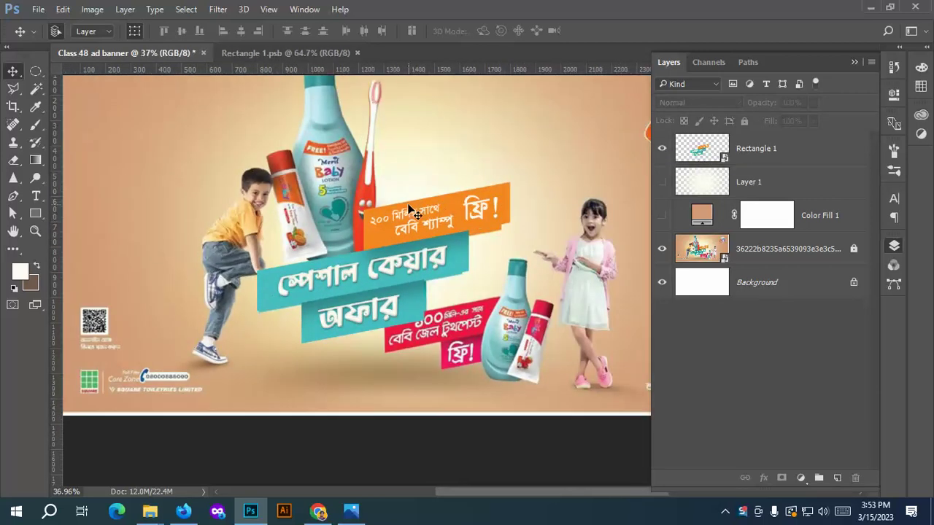
Hide the reference image layer and show the Color Fill 1 and Layer 1 background layers behind the labels.
click(663, 250)
scroll(361, 245, down, 3)
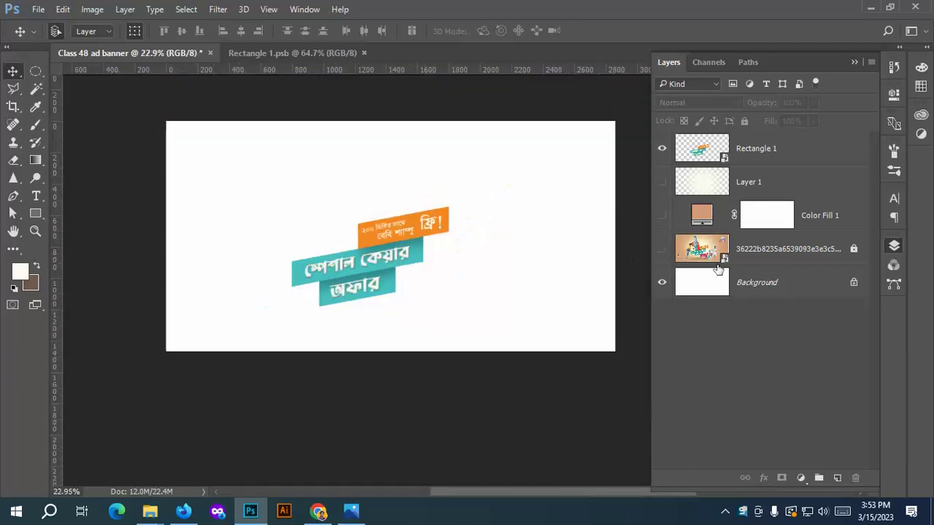
click(663, 218)
click(663, 182)
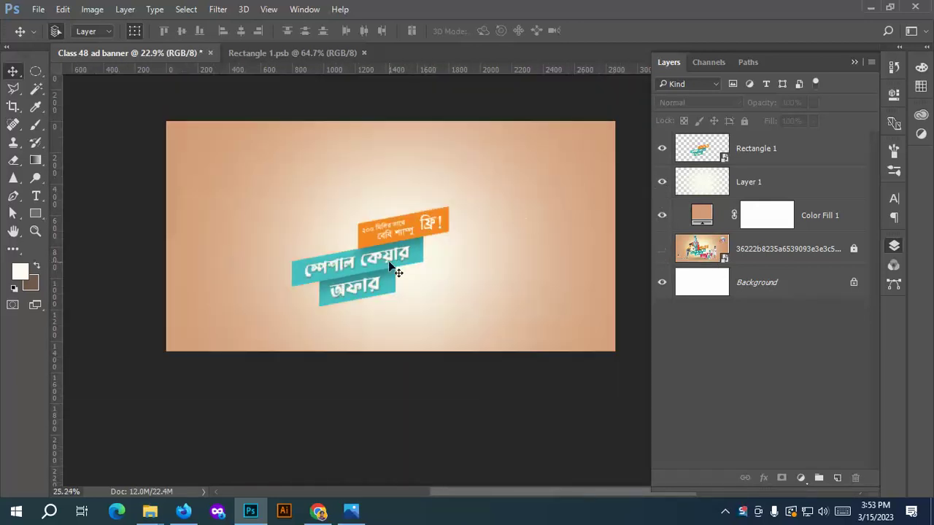
scroll(391, 268, up, 2)
scroll(295, 248, up, 1)
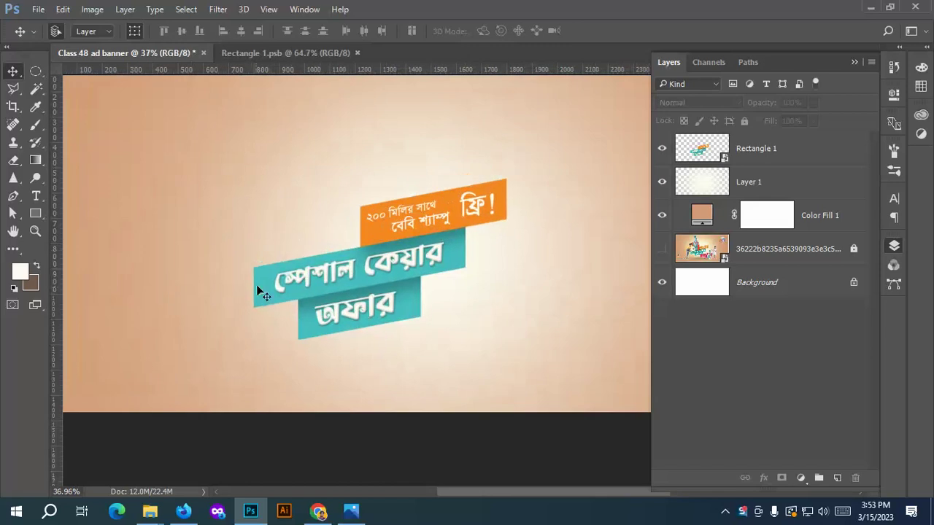
Place the Kodomo Baby Lotion bottle image from the Class 48 folder into the banner, centred vertically on the canvas over the labels.
mouse_move(150, 511)
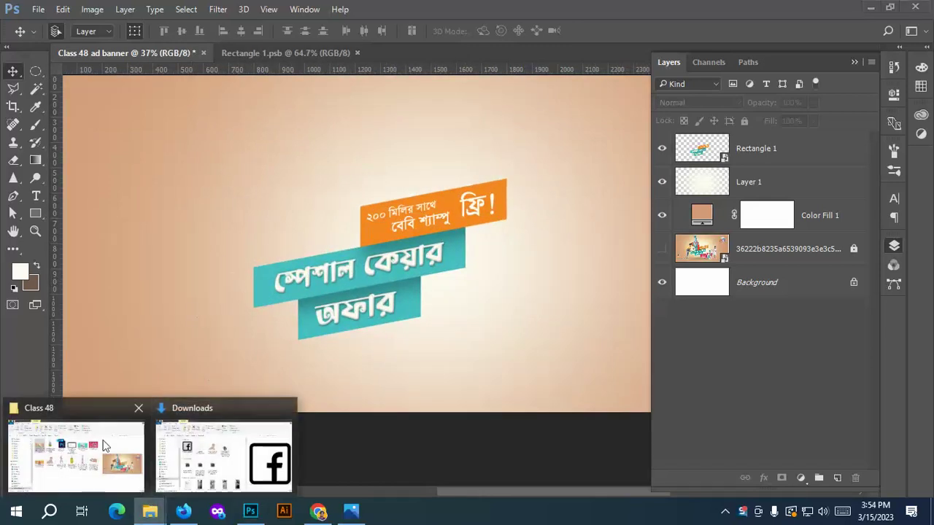
click(77, 449)
drag(305, 162, 375, 142)
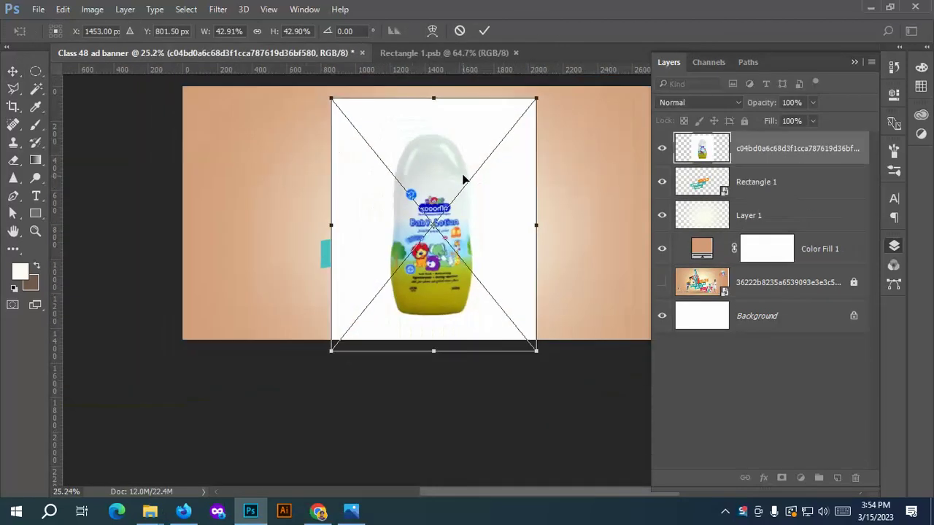
drag(463, 179, 442, 145)
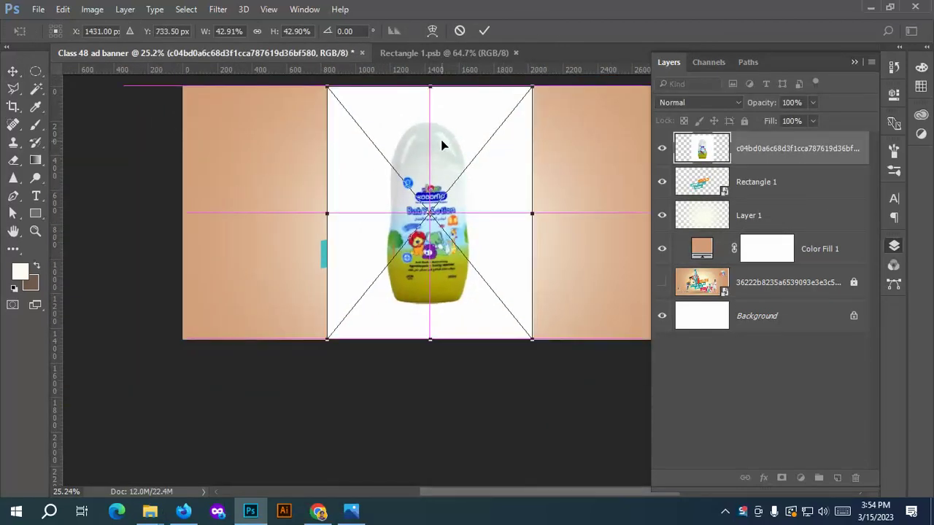
click(486, 31)
scroll(474, 135, up, 1)
scroll(460, 332, up, 1)
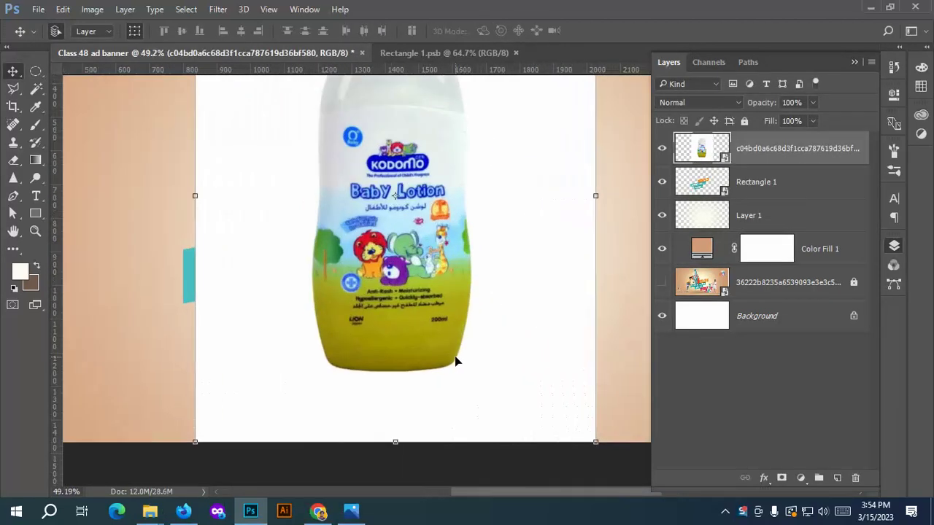
scroll(453, 360, down, 1)
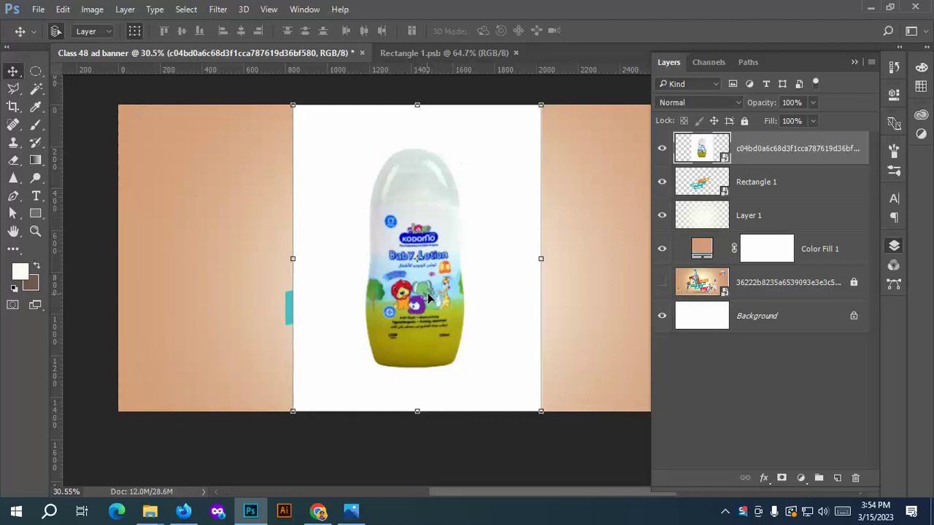
scroll(429, 299, up, 1)
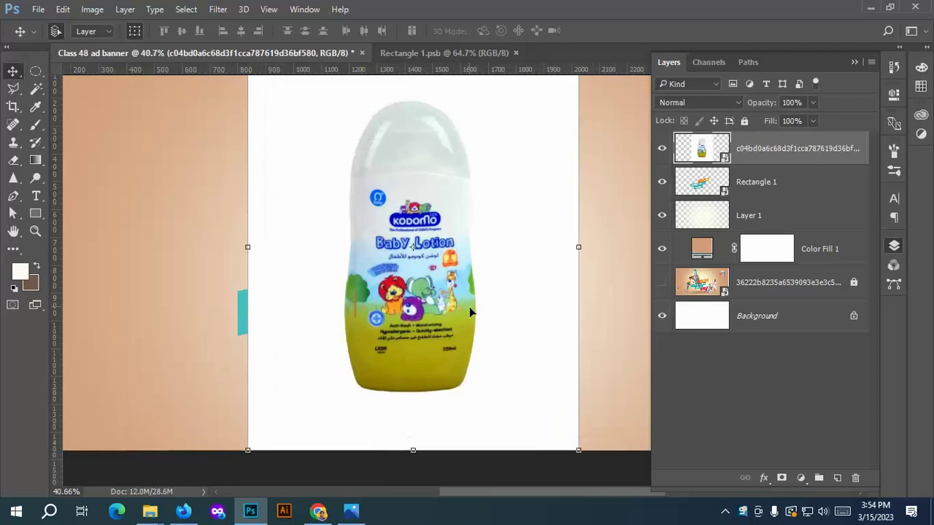
Try to select the white background around the lotion bottle with the Magic Wand at tolerance 32.
click(36, 88)
click(305, 132)
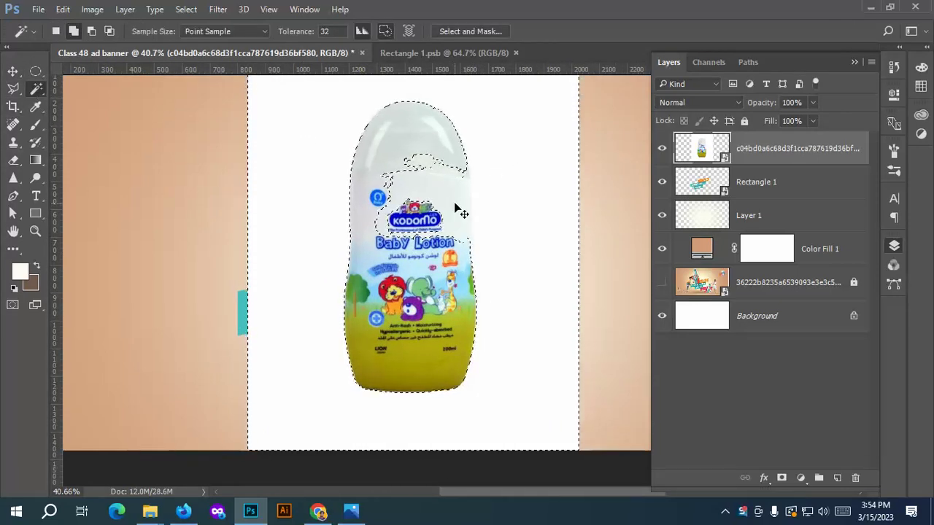
key(ctrl+d)
scroll(459, 200, down, 1)
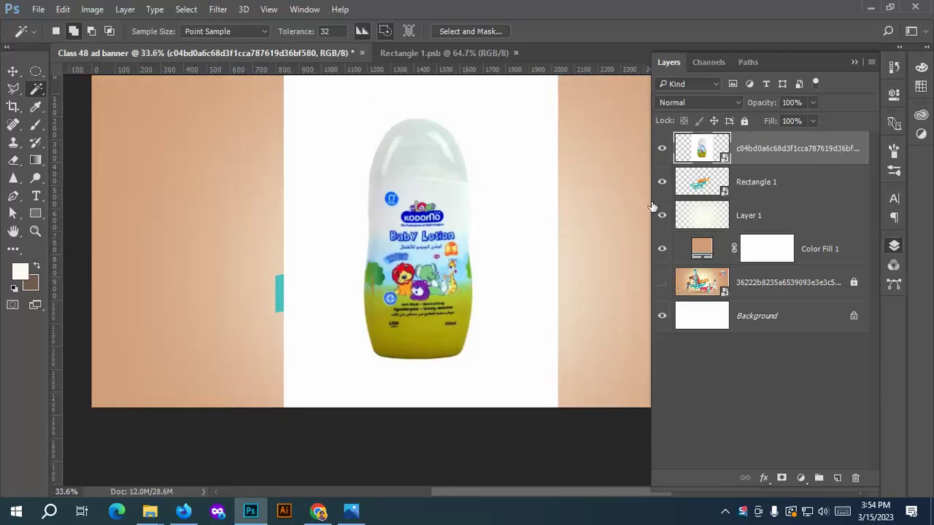
Try to hide the white background of the bottle layer with the Blend If highlight range of This Layer.
drag(648, 201, 611, 199)
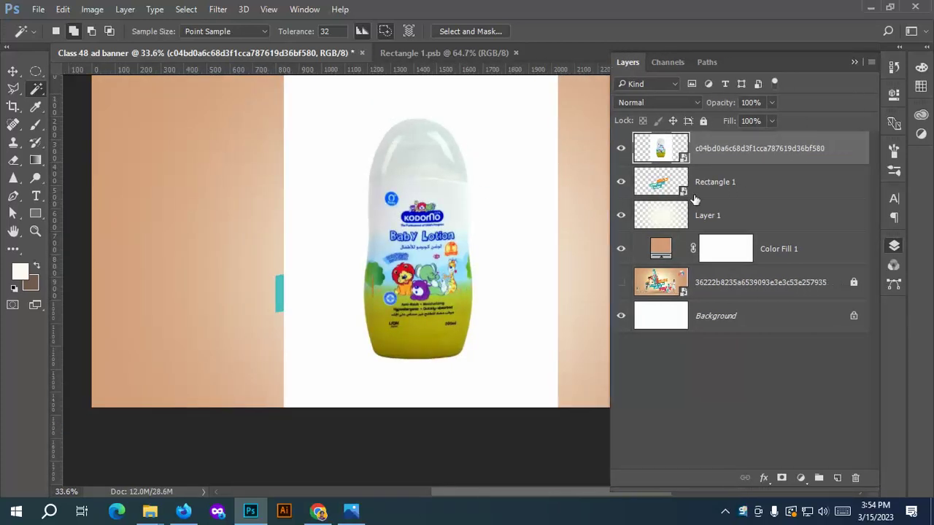
double_click(839, 161)
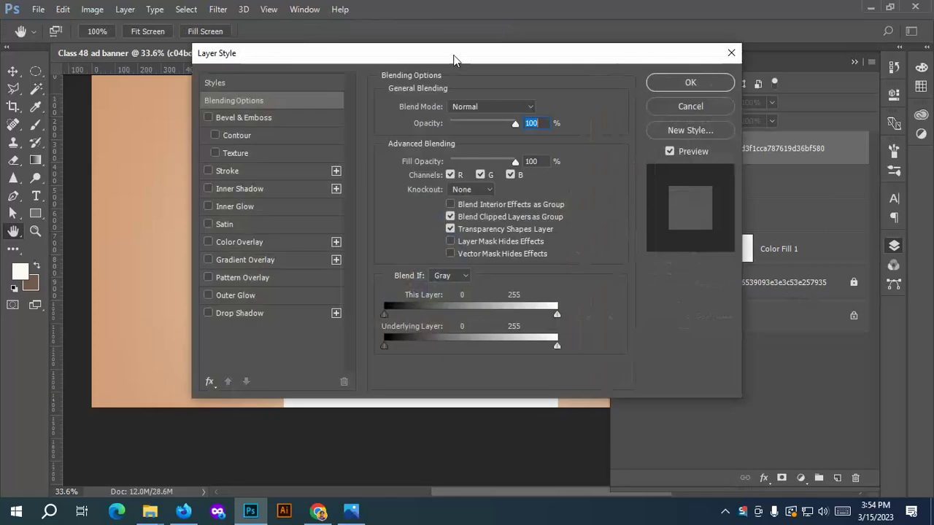
drag(453, 59, 742, 93)
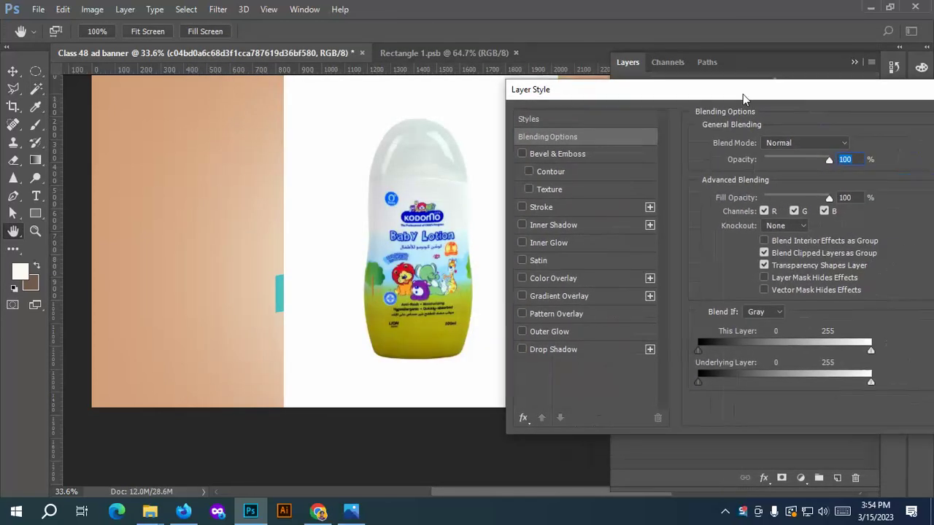
mouse_move(872, 351)
mouse_down()
mouse_move(851, 350)
mouse_move(867, 348)
mouse_up()
drag(848, 91, 640, 154)
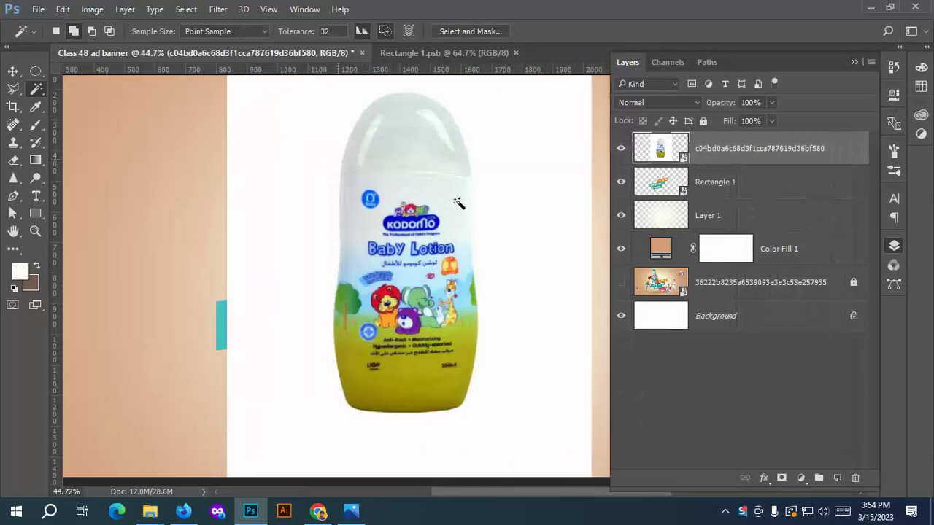
Select the lotion bottle by tracing its whole outline with the Magnetic Lasso tool.
scroll(458, 203, up, 1)
scroll(454, 197, down, 2)
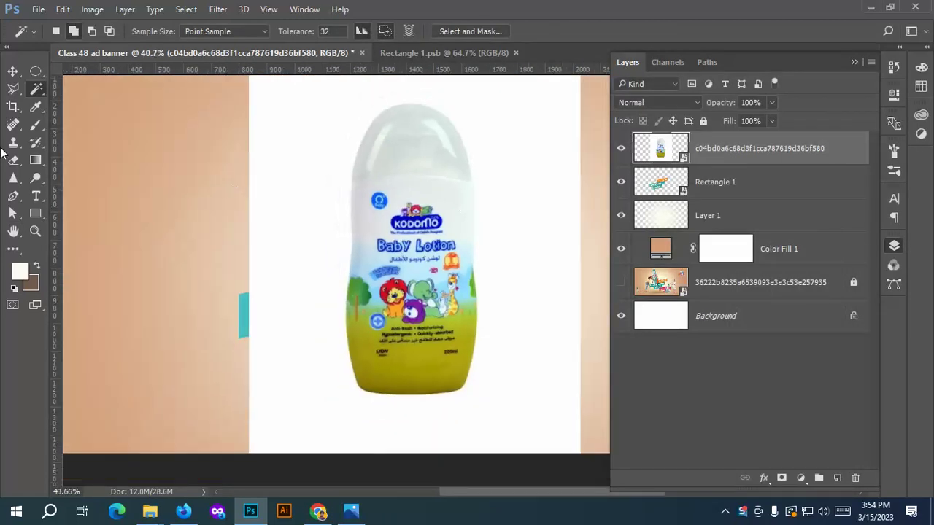
mouse_move(13, 89)
mouse_down()
mouse_move(37, 109)
mouse_move(73, 114)
mouse_up()
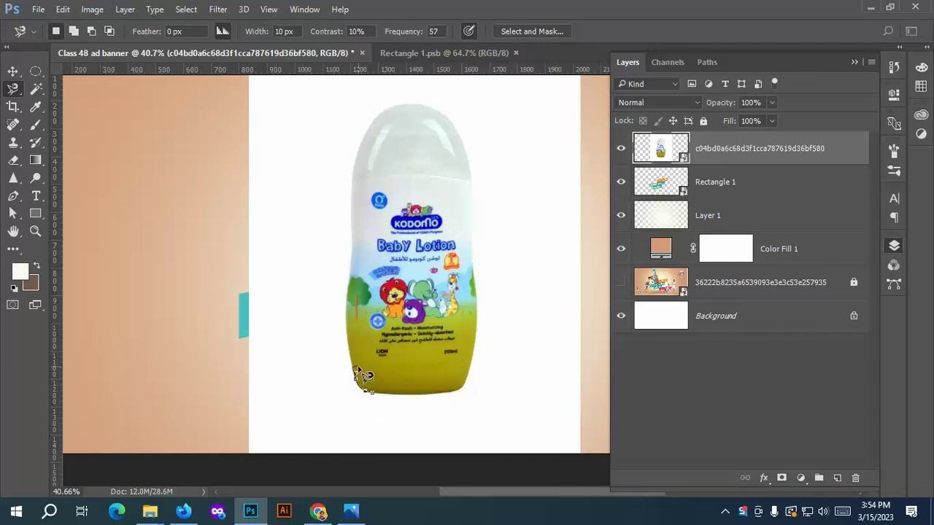
scroll(347, 375, up, 5)
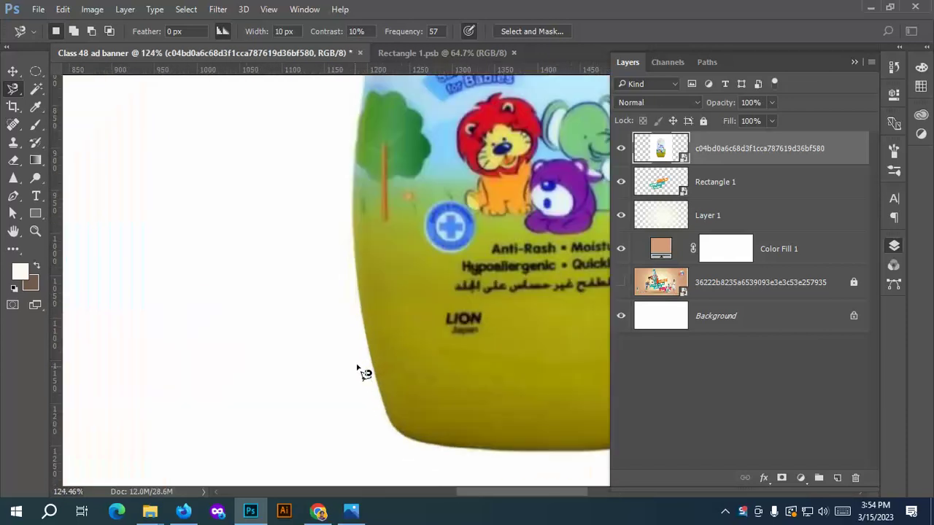
click(366, 338)
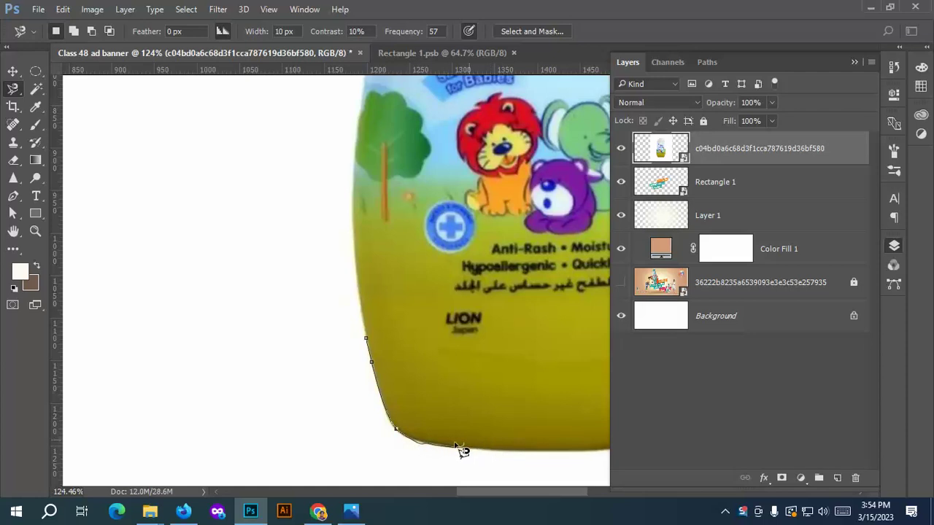
key(BackSpace)
mouse_move(515, 448)
mouse_down()
mouse_move(323, 417)
mouse_move(434, 425)
mouse_move(494, 413)
mouse_move(504, 400)
mouse_move(469, 427)
mouse_move(496, 417)
mouse_move(536, 374)
mouse_move(555, 268)
mouse_move(555, 399)
mouse_move(569, 304)
mouse_move(555, 366)
mouse_move(546, 294)
mouse_move(513, 380)
mouse_move(511, 316)
mouse_move(503, 390)
mouse_move(511, 401)
mouse_move(509, 306)
mouse_move(508, 378)
mouse_move(519, 343)
mouse_move(513, 267)
mouse_move(529, 387)
mouse_move(532, 348)
mouse_move(496, 262)
mouse_move(584, 387)
mouse_move(555, 346)
mouse_move(502, 309)
mouse_move(453, 291)
mouse_move(392, 288)
mouse_move(455, 202)
mouse_move(459, 211)
mouse_move(384, 248)
mouse_move(344, 327)
mouse_move(382, 182)
mouse_move(362, 338)
mouse_move(282, 151)
mouse_move(289, 178)
mouse_move(281, 258)
mouse_move(300, 114)
mouse_move(311, 173)
mouse_move(285, 329)
mouse_move(252, 168)
mouse_move(267, 202)
mouse_move(280, 351)
mouse_up()
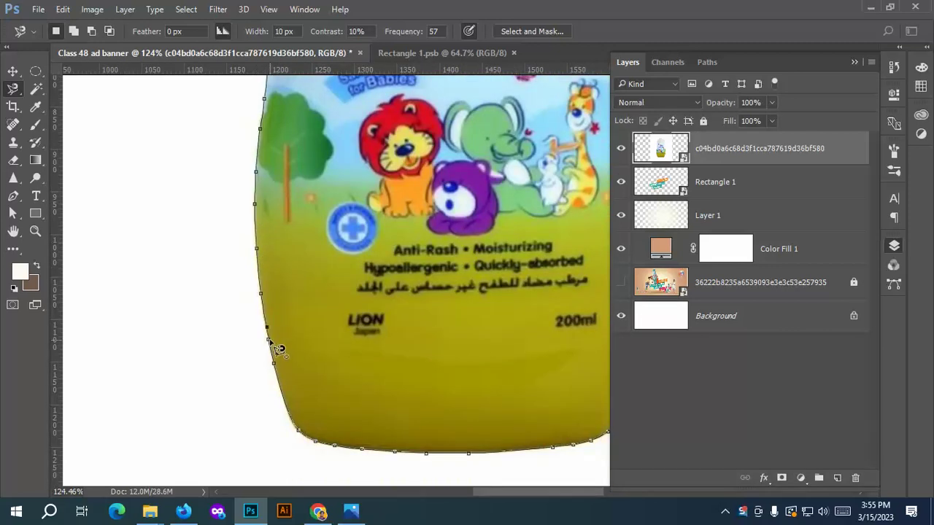
double_click(273, 343)
Mask the bottle layer with the traced selection to remove its white background.
scroll(242, 293, down, 5)
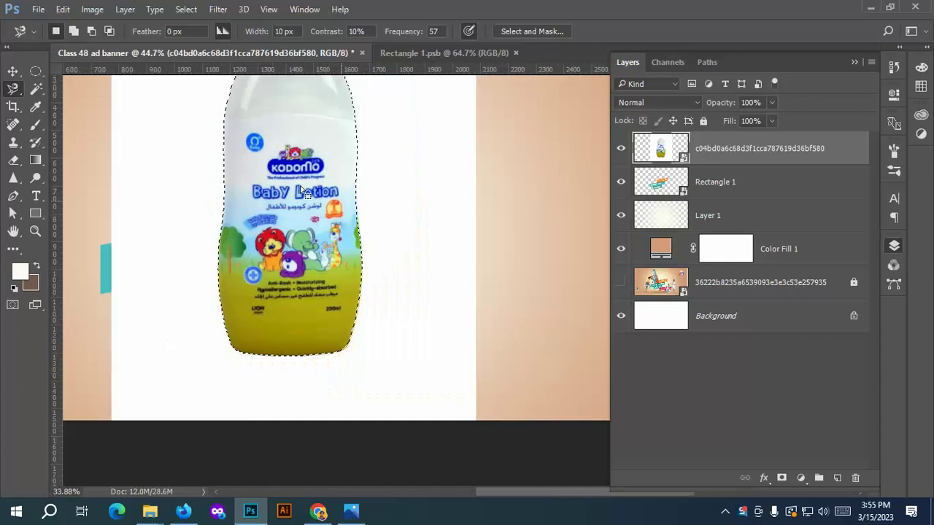
scroll(300, 188, down, 3)
click(782, 478)
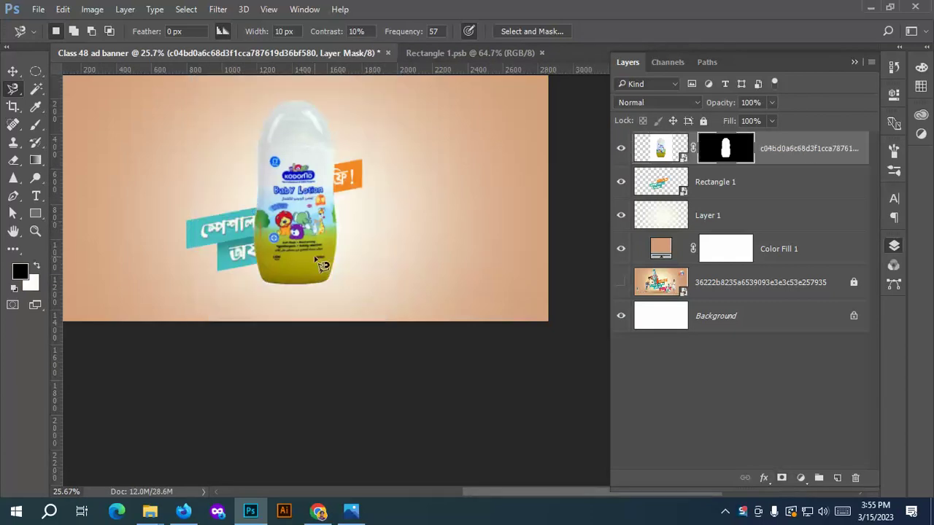
Refine the bottle's mask edge with Smooth 10, Feather 2.0 px and Contrast 7%, shifting the edge slightly inward.
scroll(316, 259, down, 1)
scroll(275, 150, up, 8)
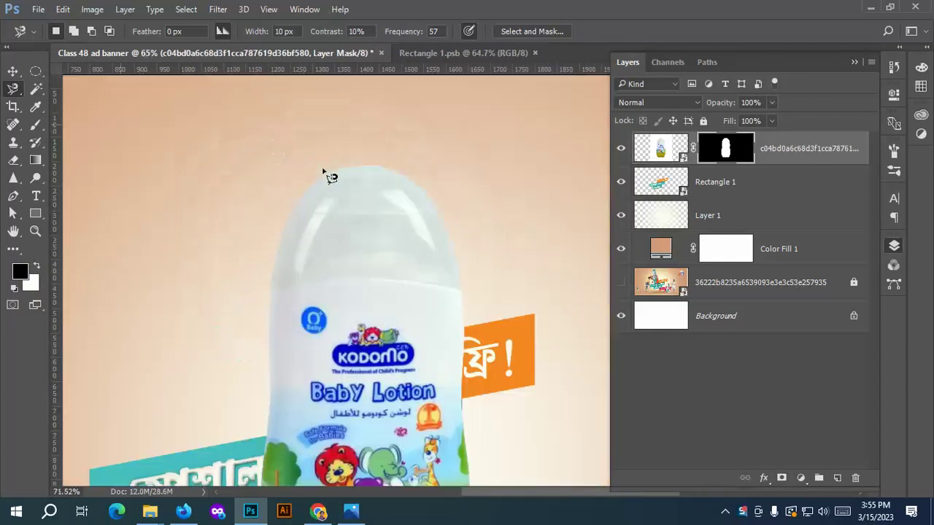
key(F7)
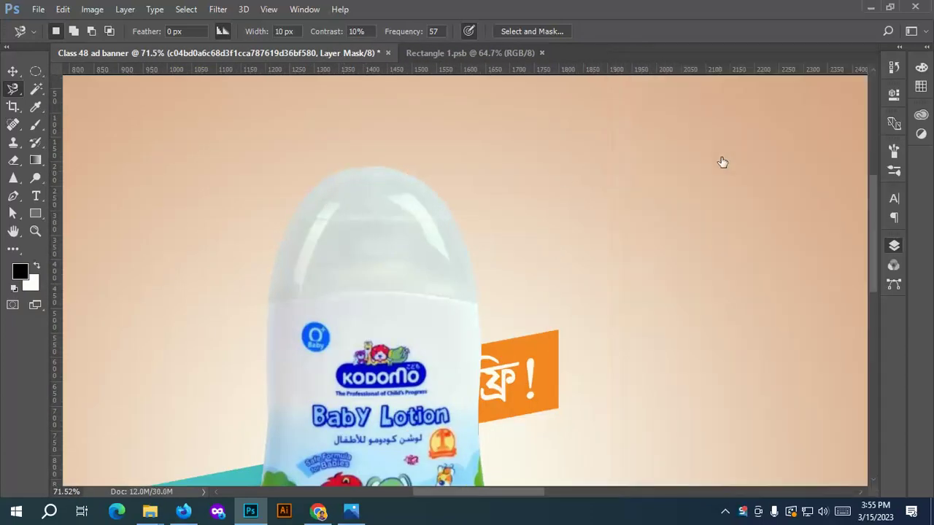
key(alt+ctrl+r)
drag(744, 292, 759, 290)
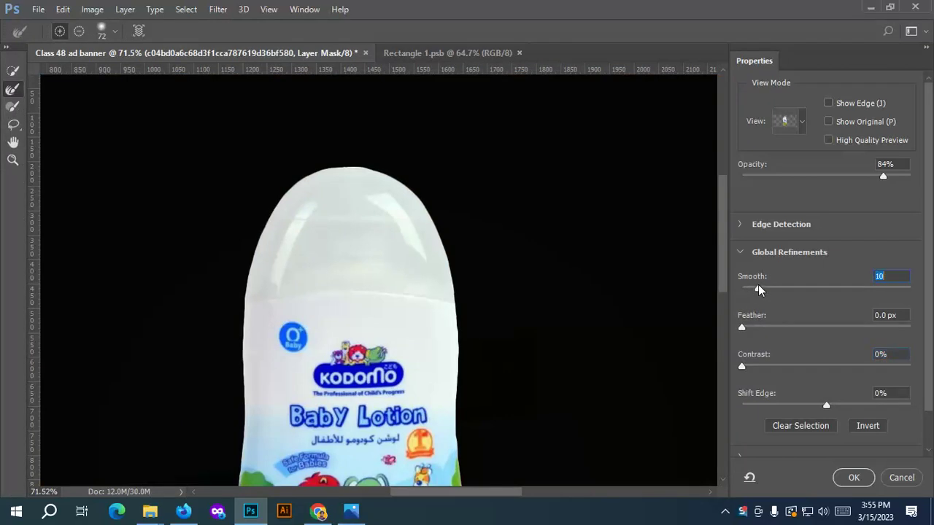
drag(751, 330, 762, 329)
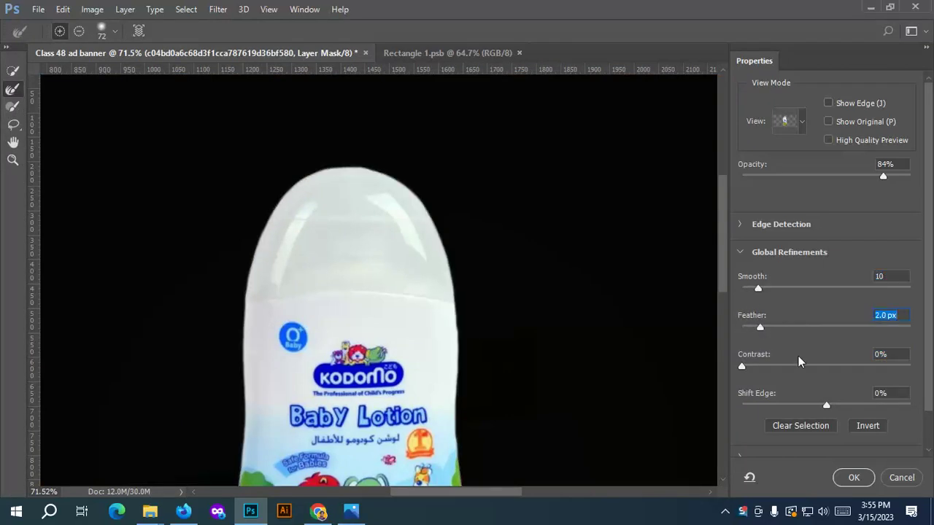
drag(741, 369, 754, 370)
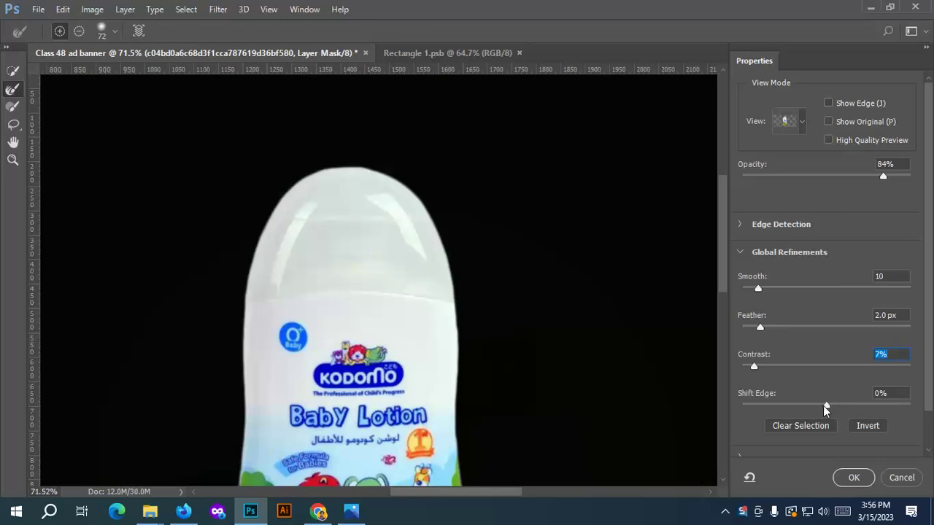
mouse_move(825, 407)
mouse_down()
mouse_move(808, 407)
mouse_move(819, 406)
mouse_up()
click(853, 476)
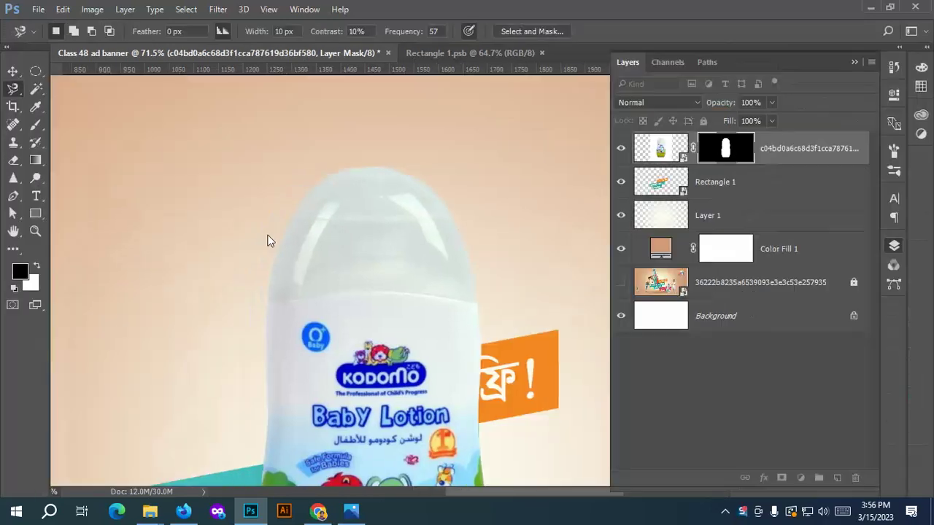
Convert the masked bottle layer to a smart object.
scroll(211, 176, down, 1)
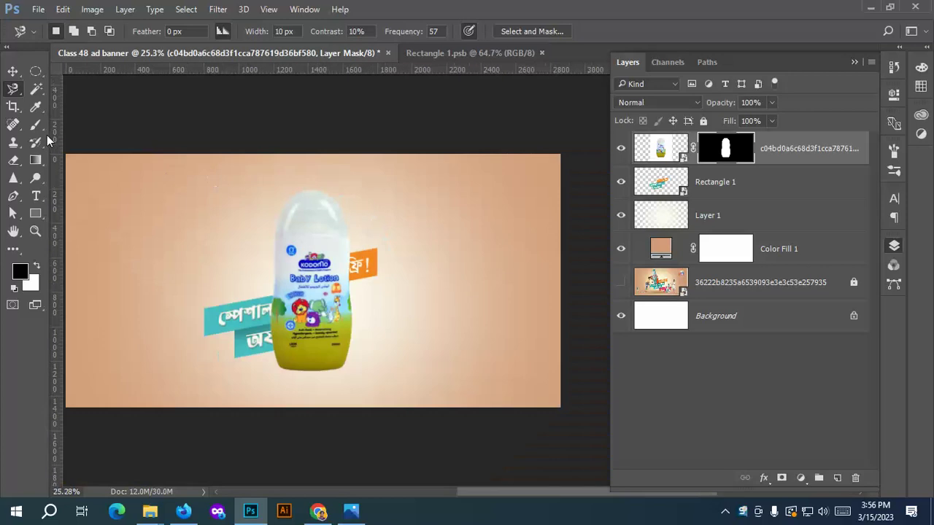
click(12, 71)
scroll(194, 226, up, 2)
right_click(815, 140)
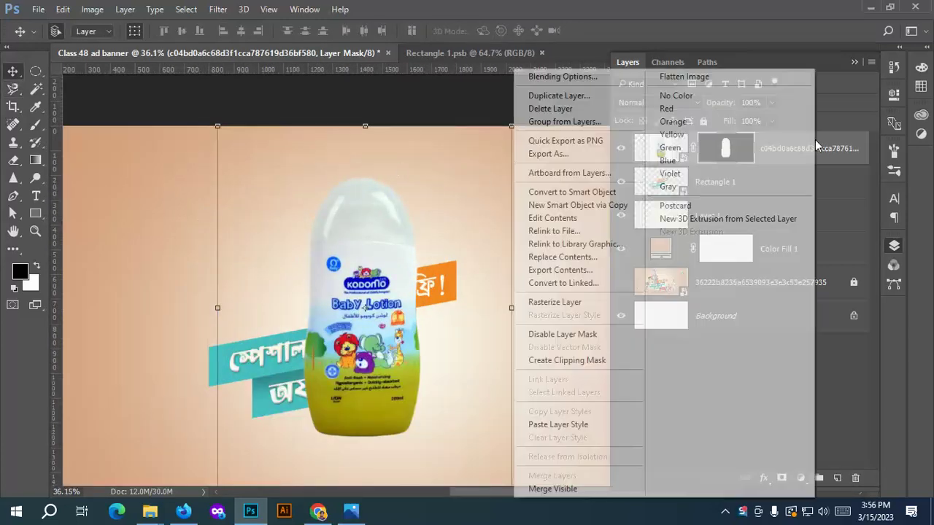
click(594, 194)
Scale the bottle down to about 64% and position it above the start of the স্পেশাল কেয়ার label.
drag(348, 258, 270, 168)
key(ctrl+0)
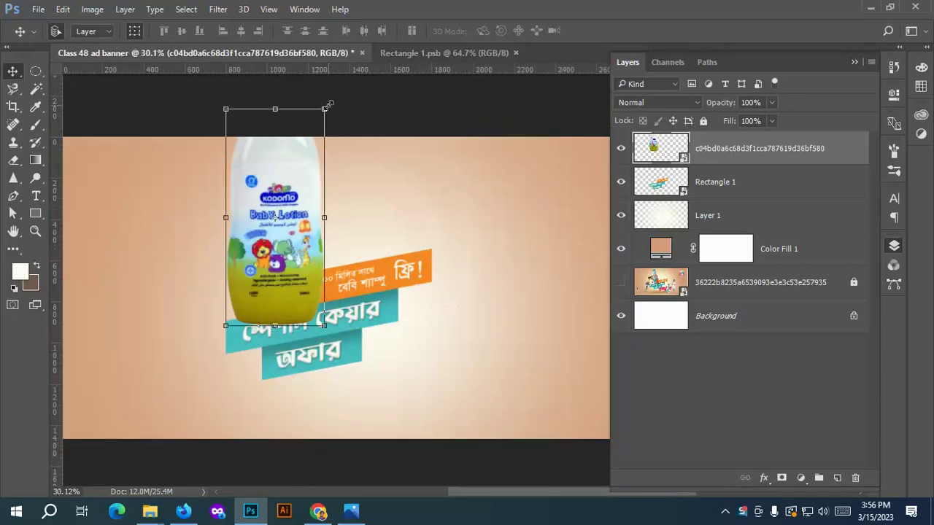
drag(324, 109, 289, 187)
drag(273, 223, 275, 214)
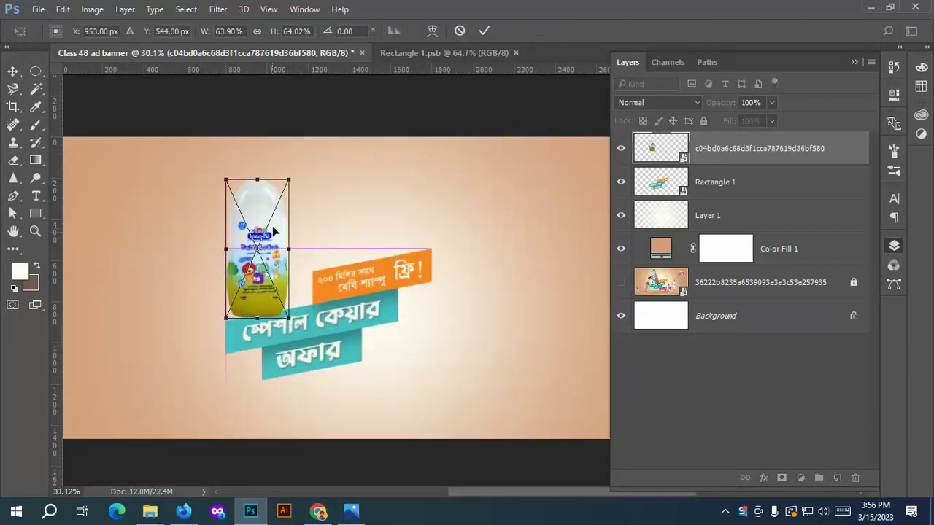
scroll(261, 255, up, 3)
drag(281, 287, 299, 279)
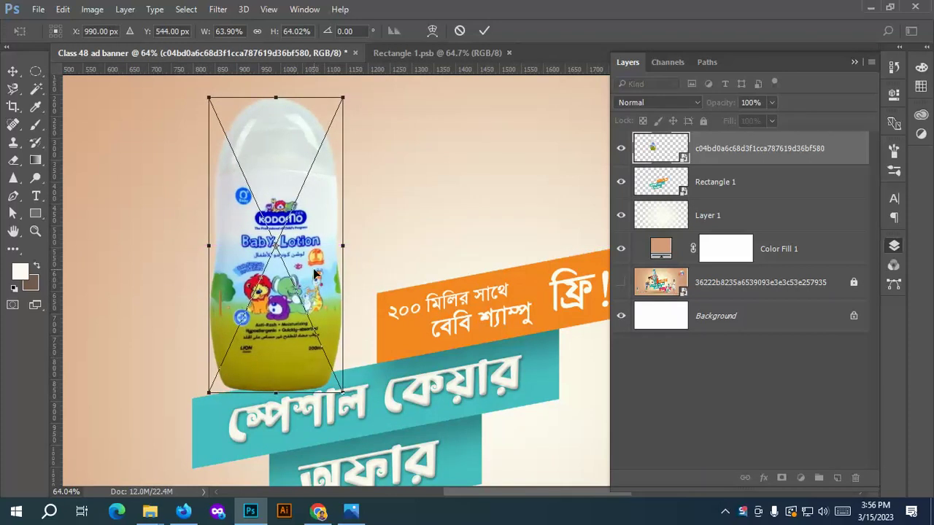
click(484, 30)
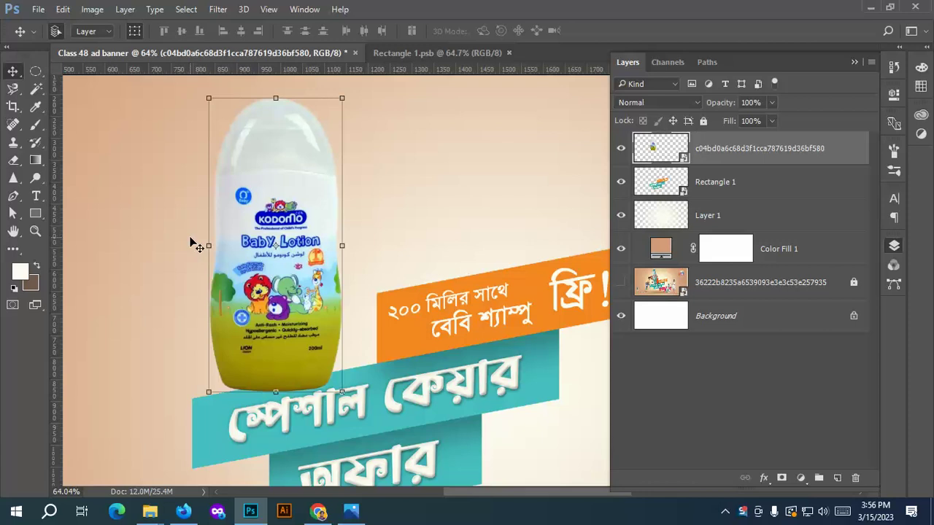
Rotate the lotion bottle to about -6.5° and shift it slightly left so it stands on the start of the স্পেশাল কেয়ার label.
scroll(283, 242, down, 3)
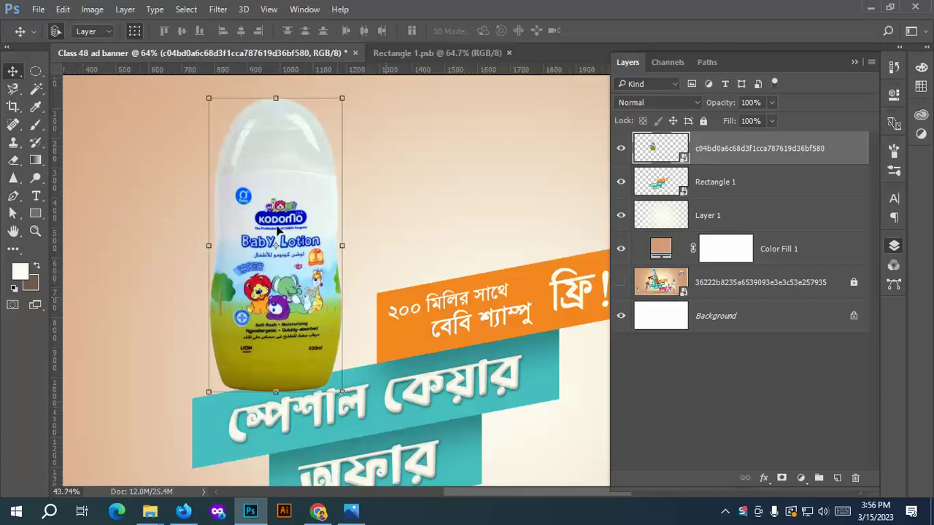
scroll(283, 242, up, 3)
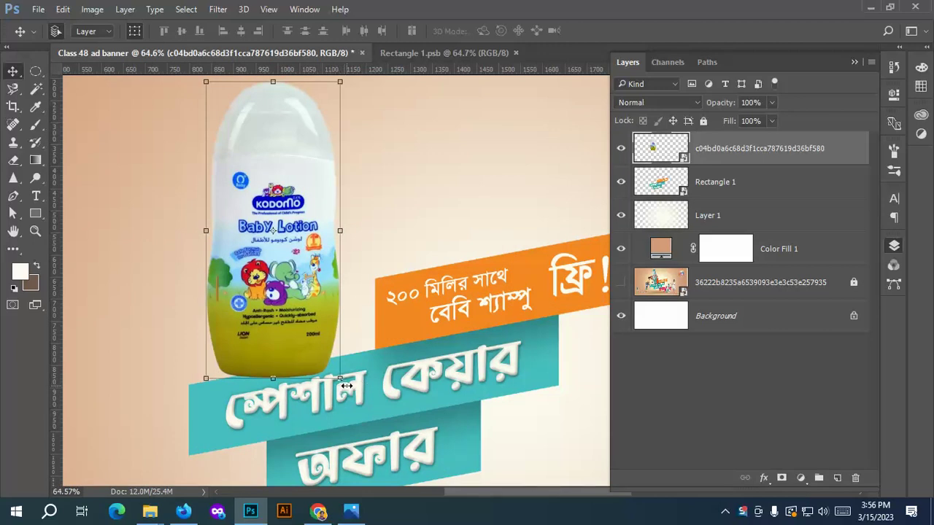
drag(349, 388, 368, 377)
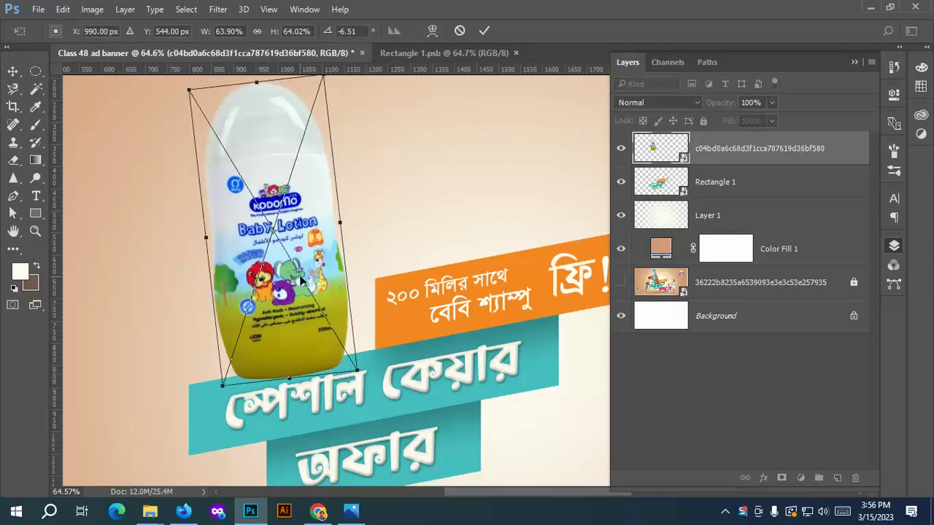
drag(300, 279, 280, 277)
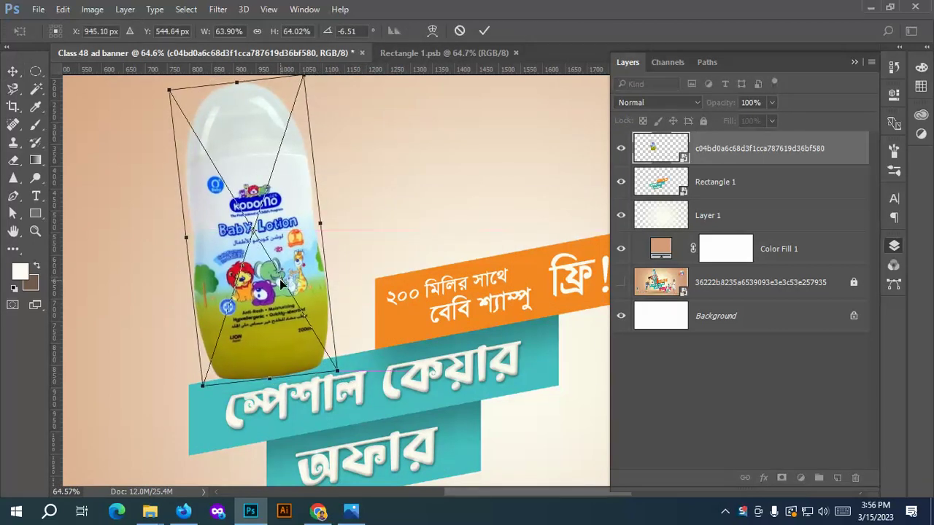
click(484, 30)
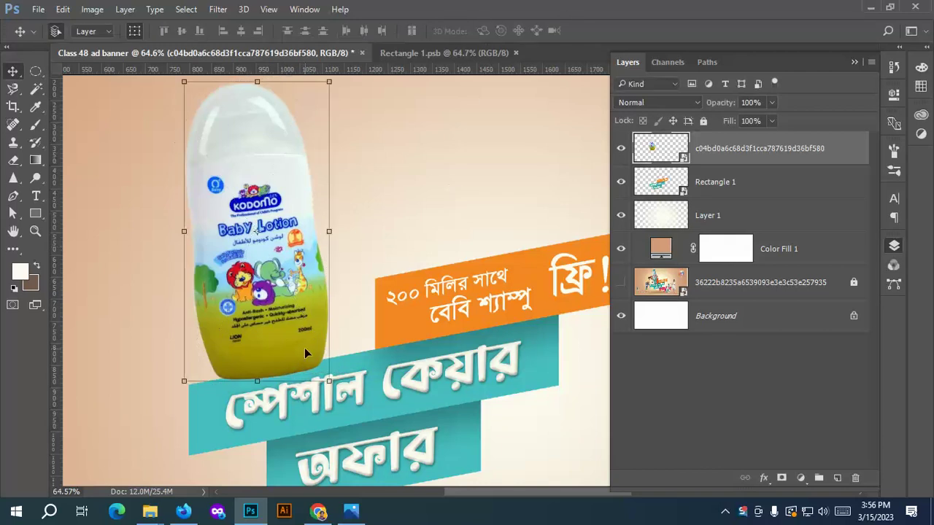
click(413, 209)
scroll(373, 287, down, 3)
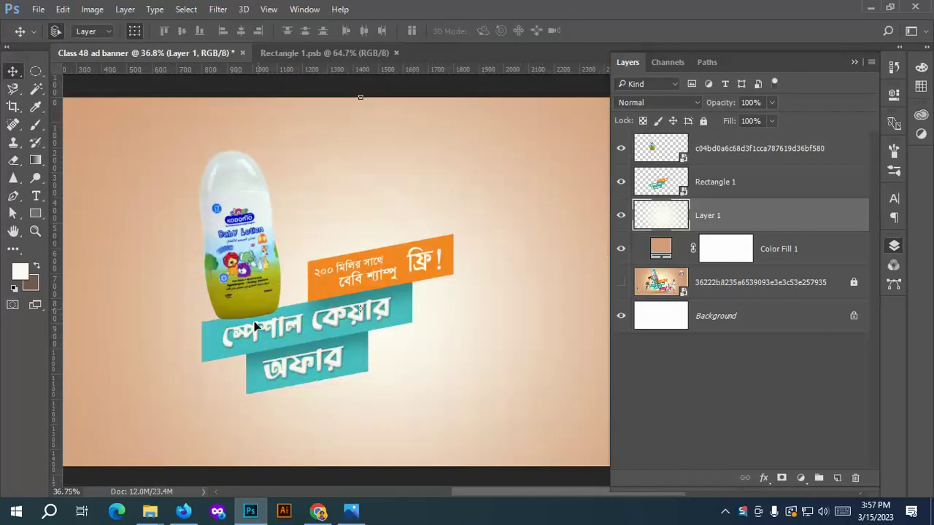
Place the Kodomo-Baby-Shampoo-Original-0-900 image from the Class 48 folder and stack its layer above all the others.
mouse_move(149, 511)
click(169, 459)
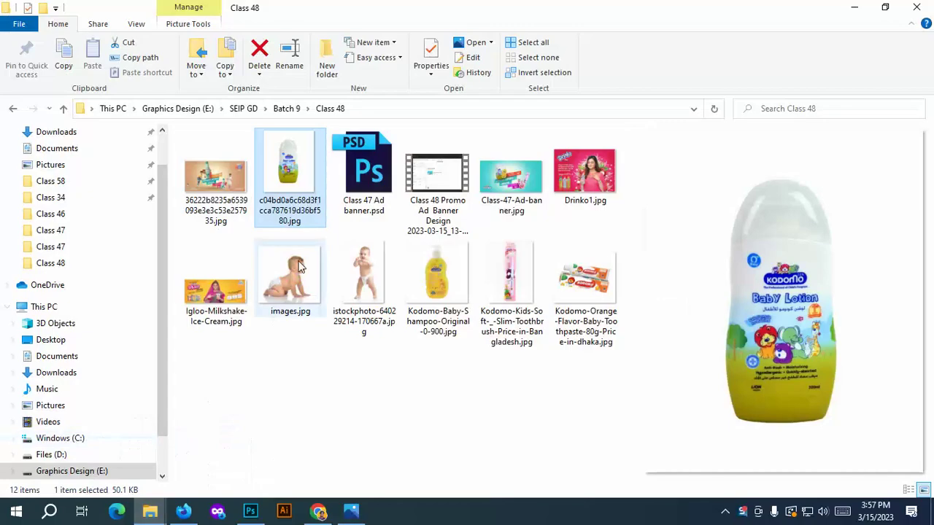
drag(438, 276, 351, 248)
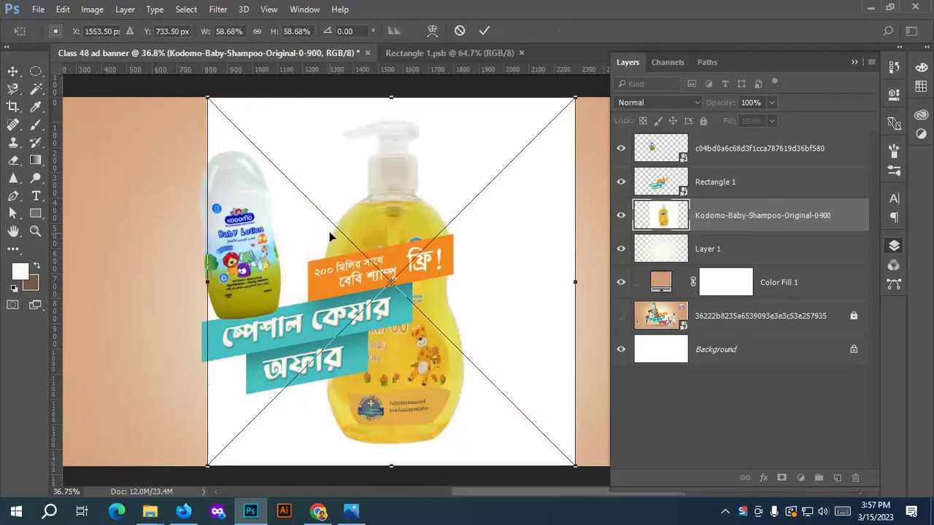
click(484, 32)
drag(744, 212, 733, 139)
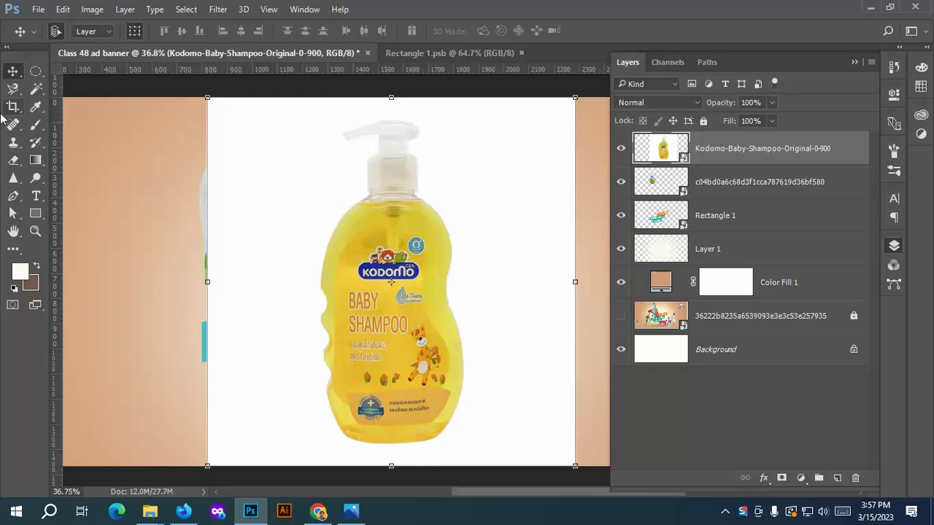
Start a Magnetic Lasso trace at the underside of the shampoo pump's nozzle and follow it around the nozzle tip and pump head.
click(14, 91)
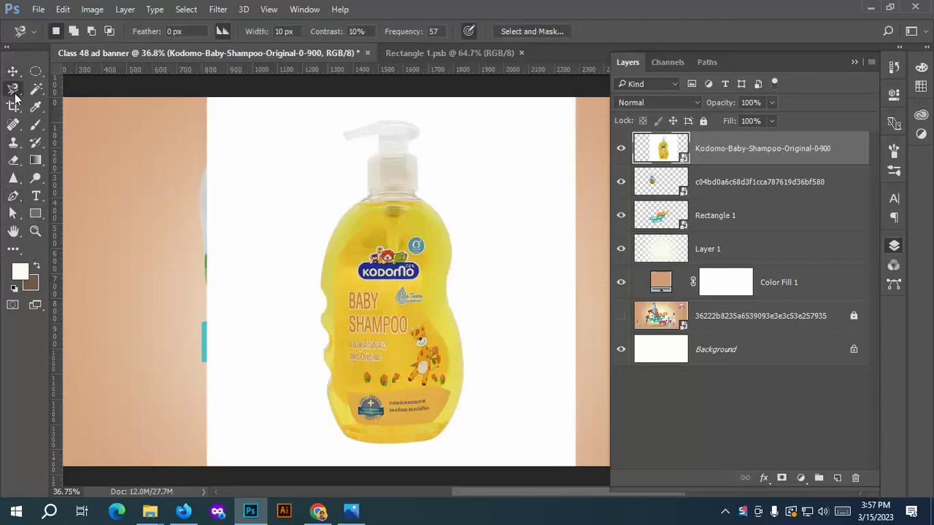
scroll(321, 157, up, 10)
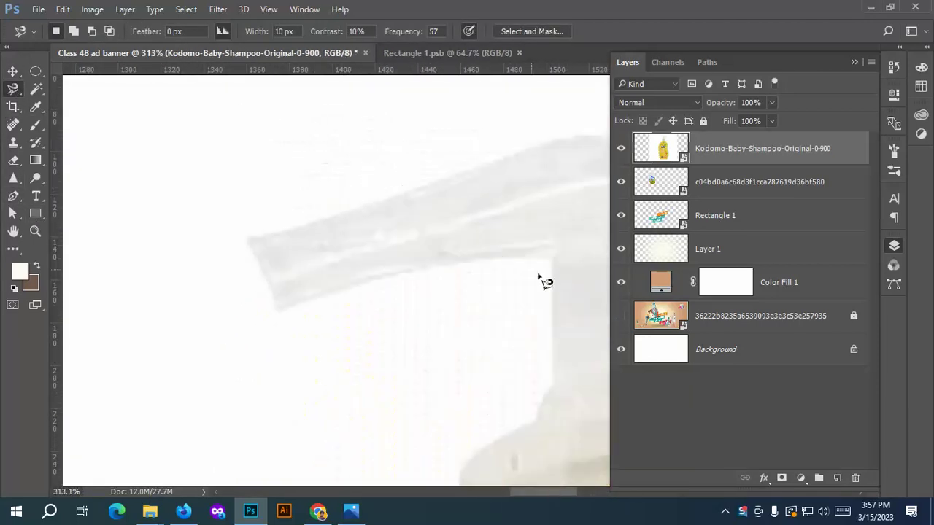
click(553, 257)
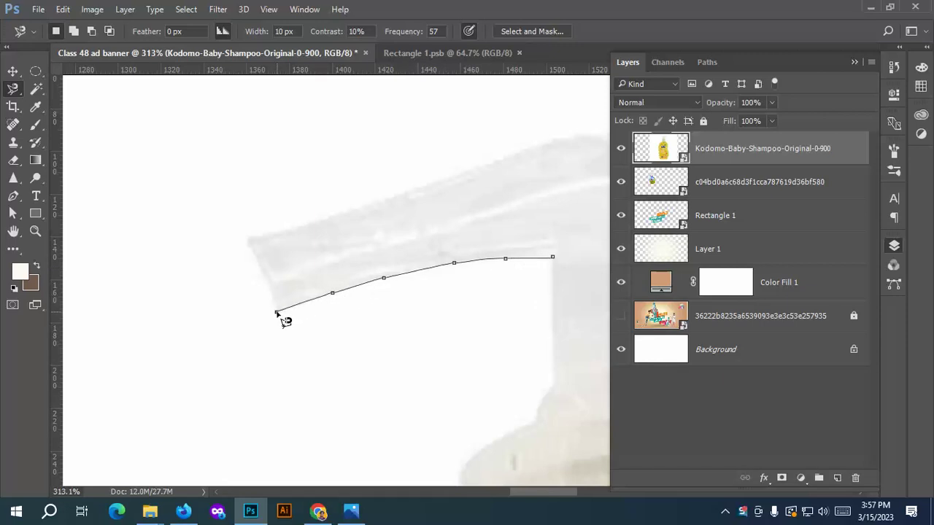
click(249, 237)
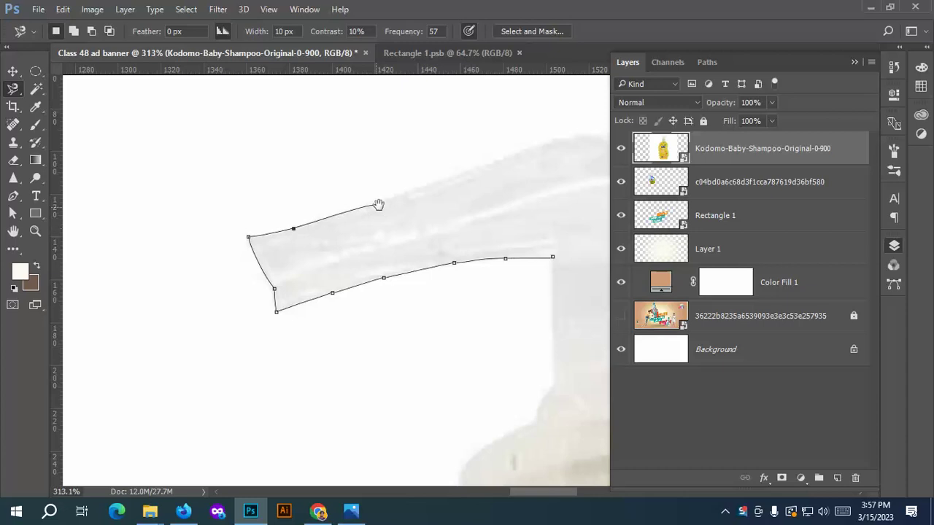
drag(379, 205, 119, 290)
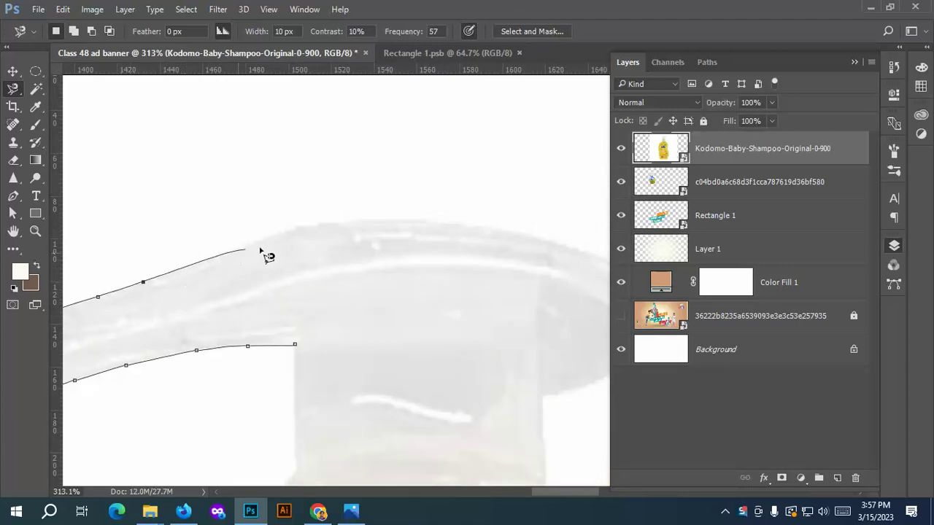
drag(394, 221, 210, 193)
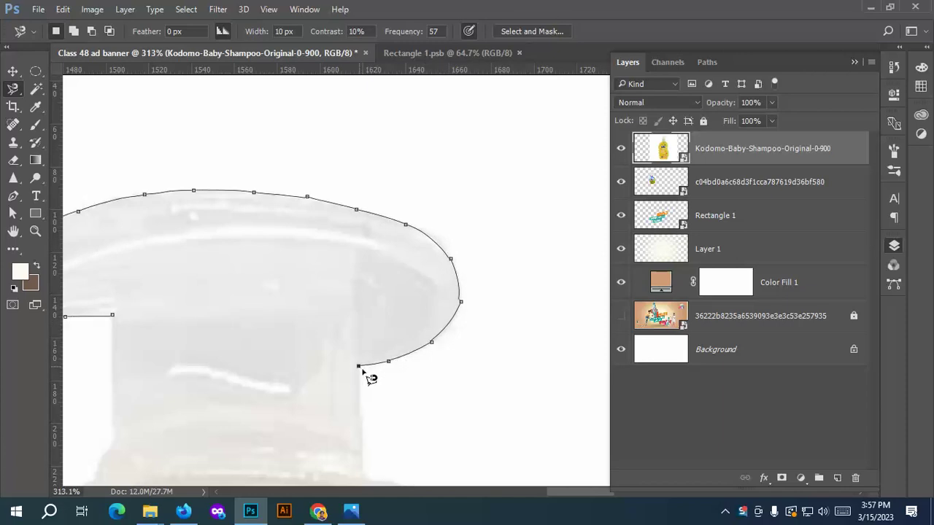
Continue the trace down the right side of the pump stem and collar to the bottle's neck, replacing misplaced anchor points.
drag(369, 378, 308, 140)
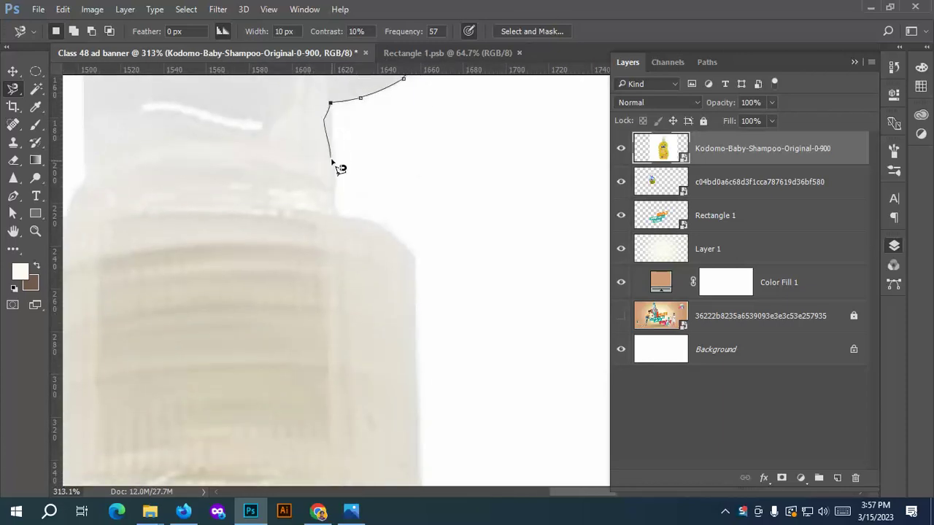
key(BackSpace)
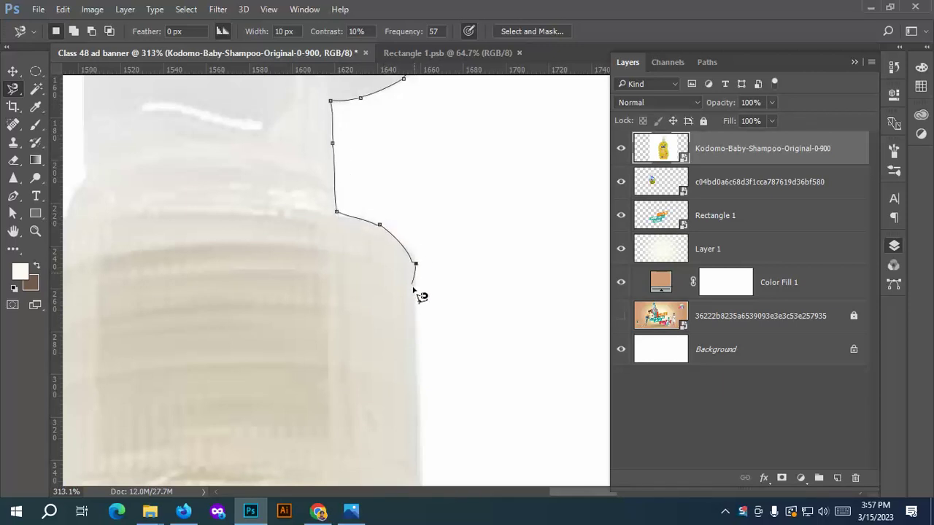
key(BackSpace)
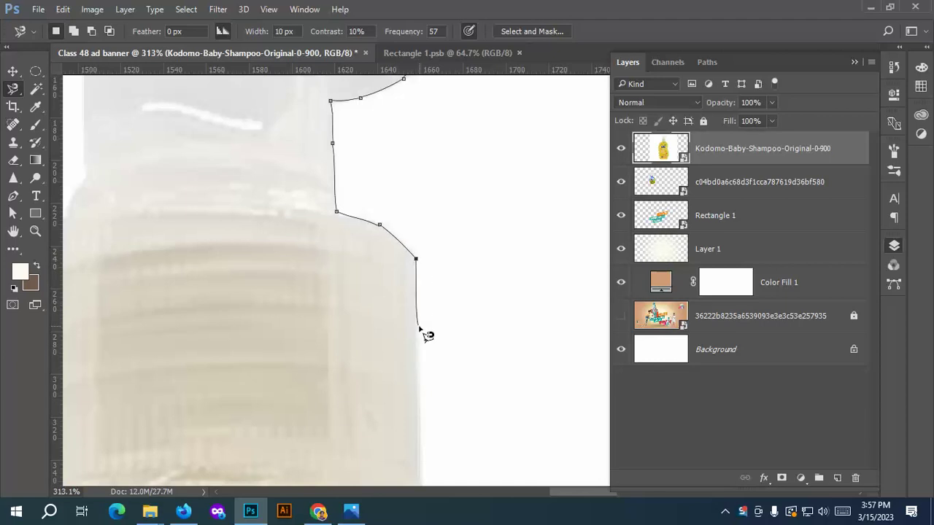
drag(406, 289, 385, 139)
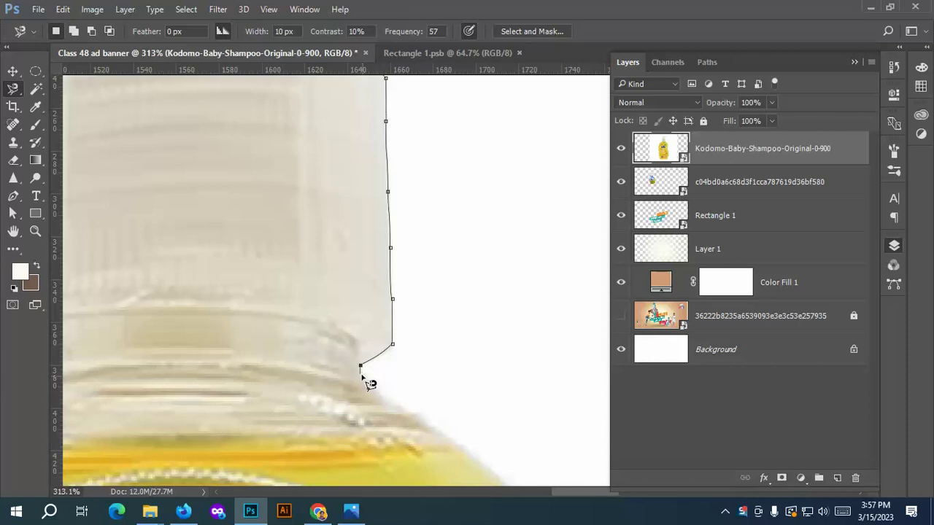
drag(406, 417, 224, 183)
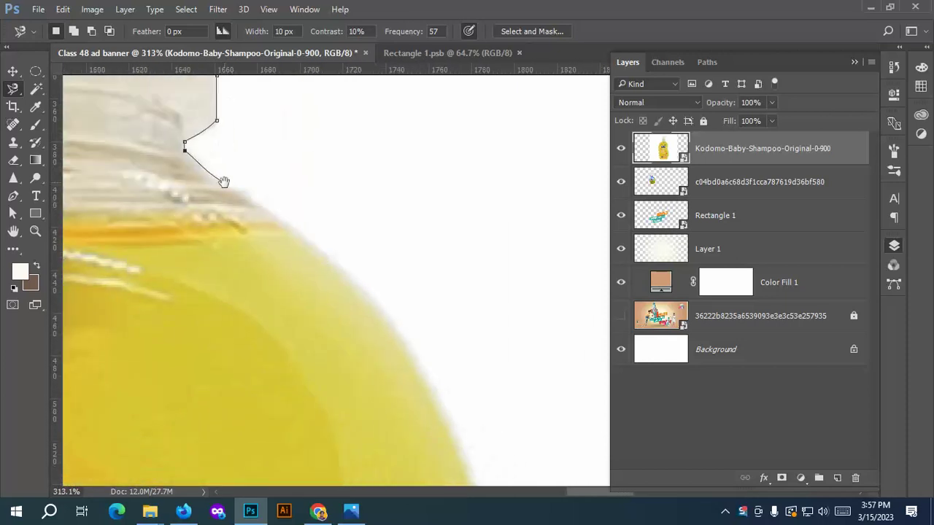
Remove the stray anchor points inside the yellow body and retrace the bottle's upper right shoulder along its edge.
mouse_move(363, 304)
mouse_down()
mouse_move(265, 227)
mouse_move(304, 248)
mouse_move(222, 343)
mouse_move(526, 204)
mouse_move(197, 330)
mouse_move(321, 173)
mouse_move(390, 181)
mouse_move(362, 211)
mouse_move(364, 195)
mouse_move(350, 212)
mouse_move(296, 221)
mouse_move(303, 230)
mouse_move(219, 309)
mouse_move(293, 300)
mouse_move(304, 270)
mouse_up()
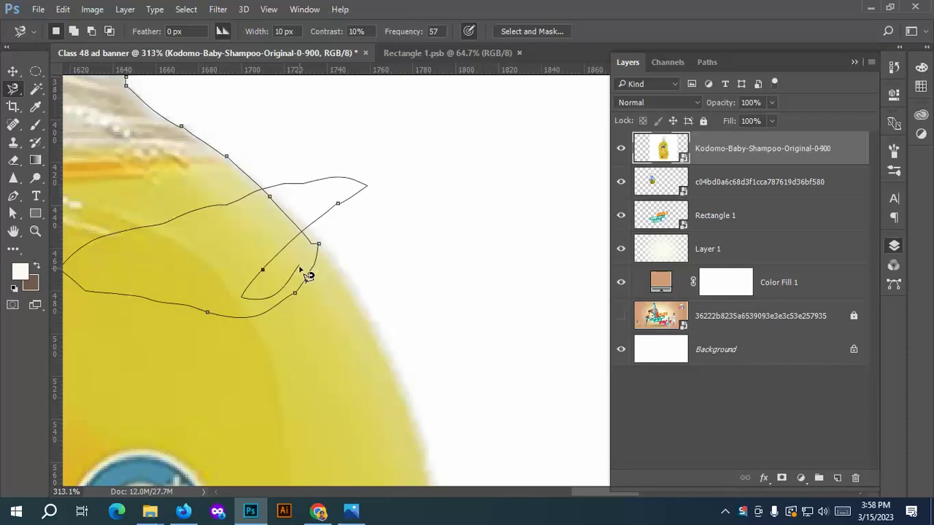
key(BackSpace)
key(BackSpace)
key(BackSpace)
key(BackSpace)
key(BackSpace)
key(BackSpace)
key(BackSpace)
mouse_move(299, 264)
mouse_down()
mouse_move(315, 242)
mouse_move(375, 330)
mouse_up()
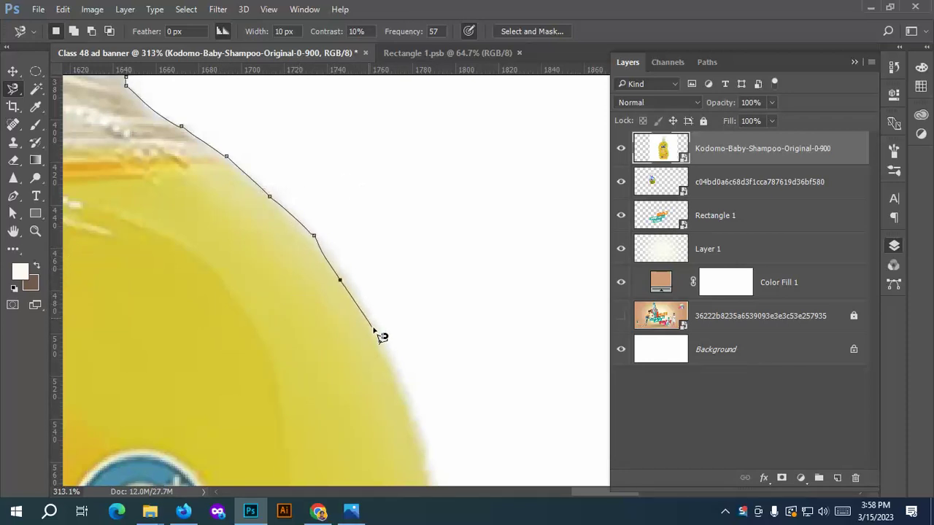
mouse_move(341, 270)
mouse_down()
mouse_move(311, 237)
mouse_move(330, 243)
mouse_move(372, 307)
mouse_up()
key(BackSpace)
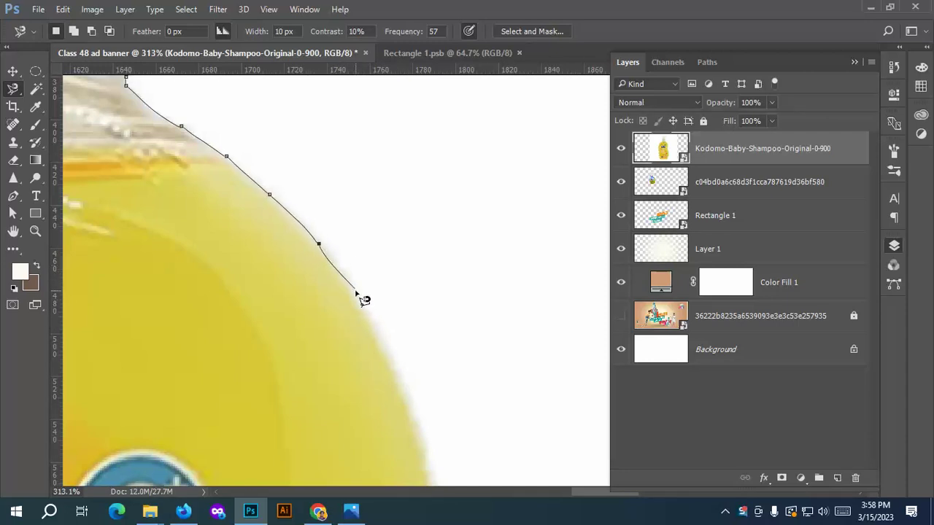
Extend the trace down the bottle's right edge, around the upper bulge and past the narrow waist.
mouse_move(360, 290)
mouse_down()
mouse_move(302, 222)
mouse_move(233, 105)
mouse_up()
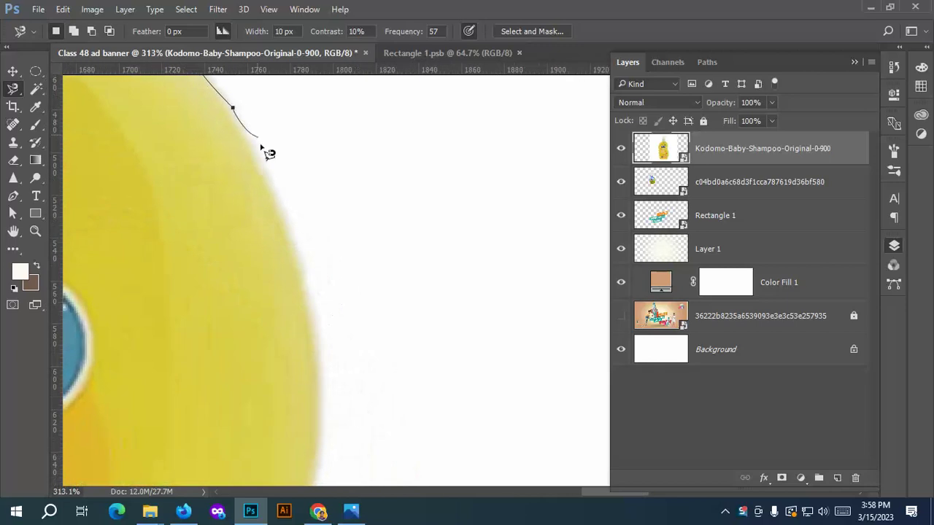
drag(279, 183, 289, 119)
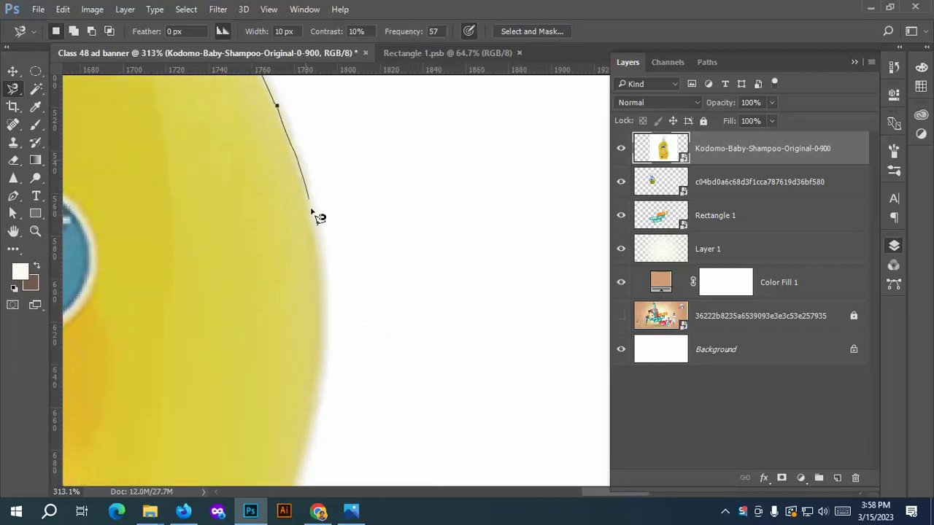
mouse_move(313, 234)
mouse_down()
mouse_move(346, 233)
mouse_move(286, 154)
mouse_up()
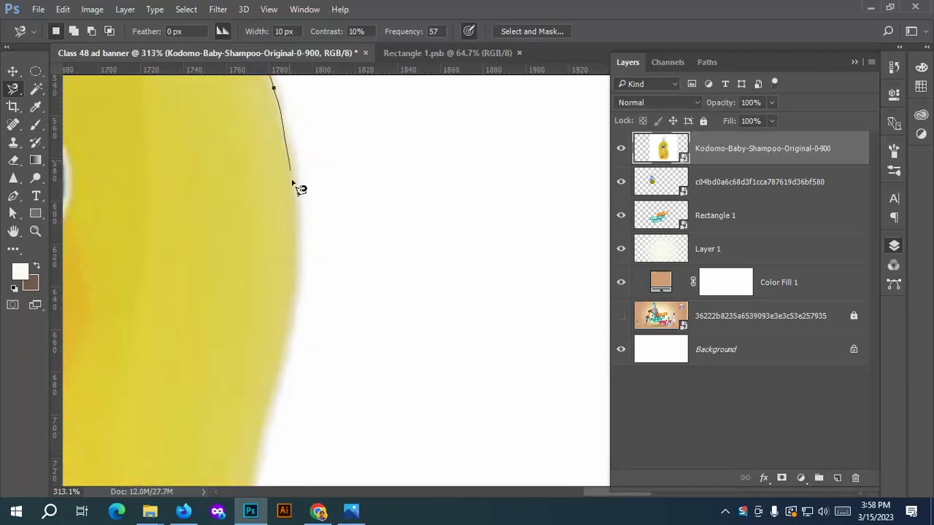
drag(290, 317, 351, 181)
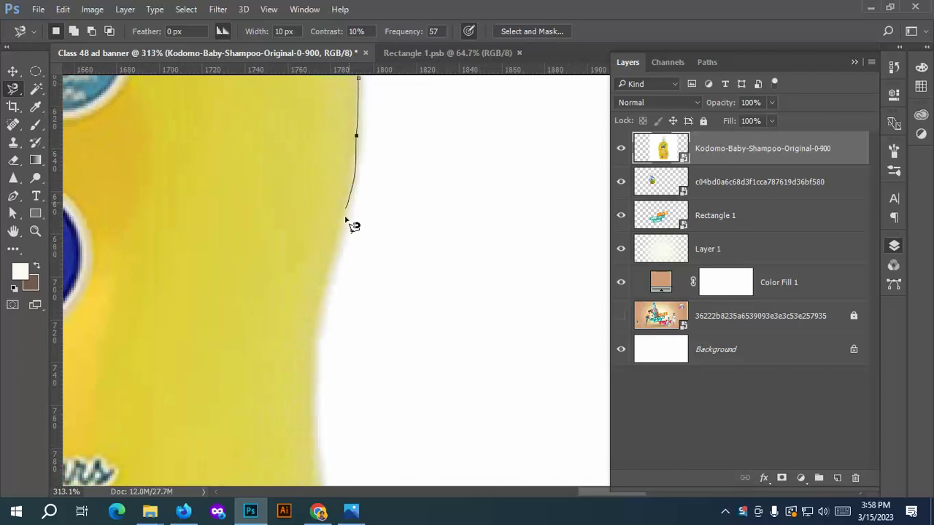
mouse_move(347, 219)
mouse_down()
mouse_move(329, 296)
mouse_move(322, 185)
mouse_move(312, 301)
mouse_move(251, 165)
mouse_move(257, 223)
mouse_up()
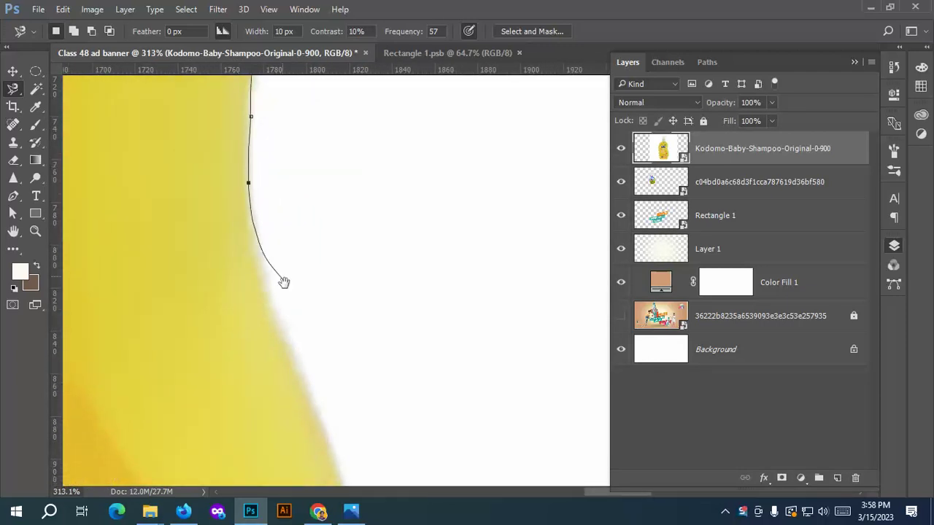
mouse_move(284, 282)
mouse_down()
mouse_move(214, 183)
mouse_move(224, 233)
mouse_move(213, 173)
mouse_move(223, 243)
mouse_move(208, 196)
mouse_up()
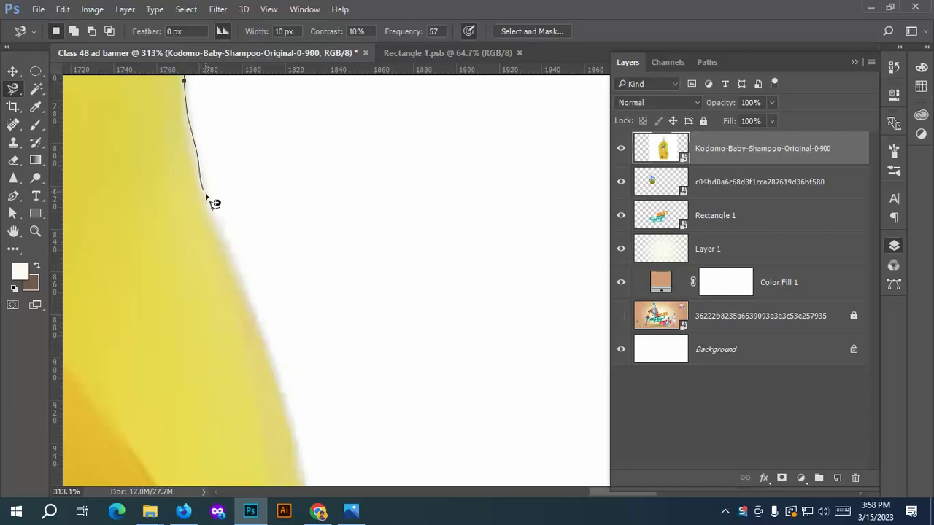
key(Delete)
Trace the lower right bulge down around the bottom corner of the shampoo bottle, removing misplaced anchor points.
mouse_move(217, 202)
mouse_down()
mouse_move(193, 109)
mouse_move(229, 250)
mouse_move(157, 150)
mouse_move(192, 215)
mouse_move(200, 258)
mouse_move(161, 134)
mouse_move(187, 209)
mouse_move(171, 133)
mouse_move(183, 205)
mouse_move(273, 119)
mouse_move(303, 106)
mouse_up()
key(space)
key(space)
key(space)
key(space)
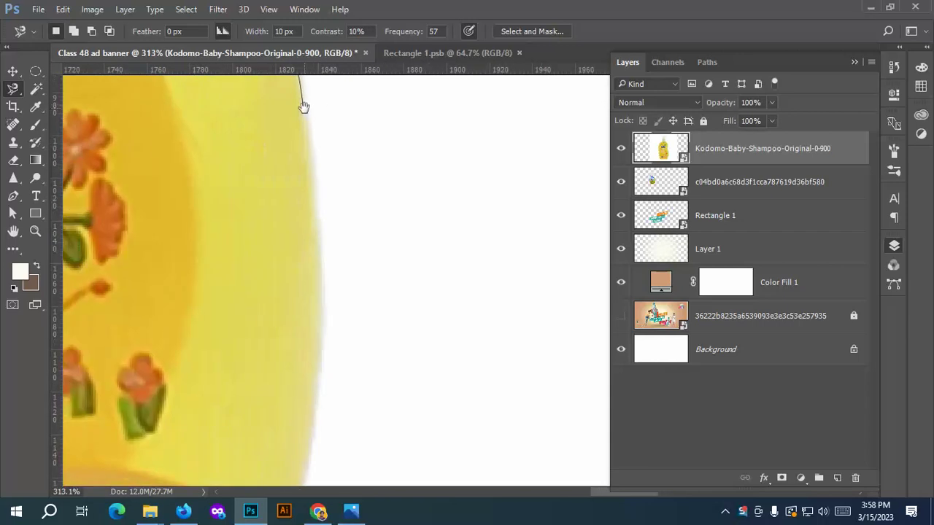
drag(311, 140, 326, 292)
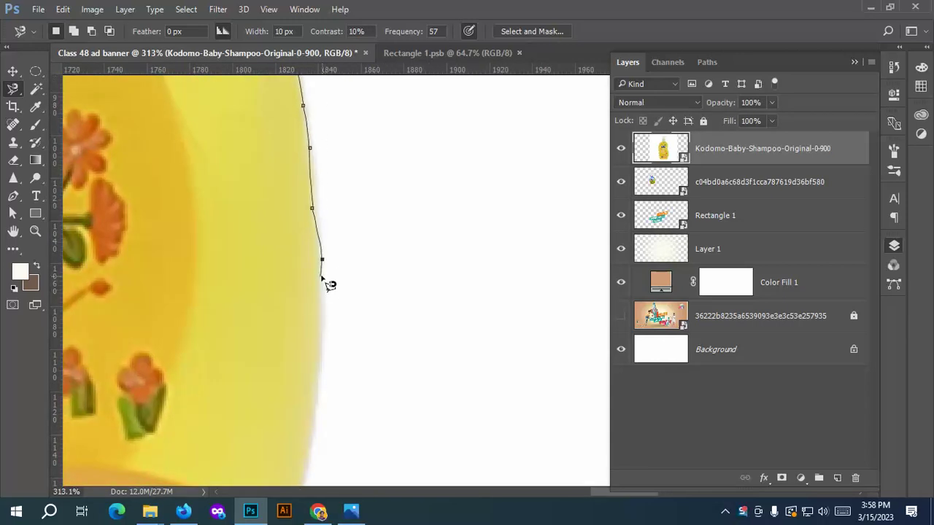
key(Delete)
key(Delete)
mouse_move(317, 187)
mouse_down()
mouse_move(323, 220)
mouse_move(315, 123)
mouse_move(327, 232)
mouse_move(320, 308)
mouse_move(303, 122)
mouse_move(318, 181)
mouse_move(293, 257)
mouse_move(351, 156)
mouse_move(415, 112)
mouse_move(415, 148)
mouse_move(372, 261)
mouse_move(360, 150)
mouse_move(307, 87)
mouse_move(303, 153)
mouse_move(273, 183)
mouse_move(301, 115)
mouse_move(274, 181)
mouse_move(248, 211)
mouse_move(442, 148)
mouse_move(409, 214)
mouse_up()
mouse_move(374, 252)
mouse_down()
mouse_move(327, 287)
mouse_move(259, 319)
mouse_move(440, 229)
mouse_up()
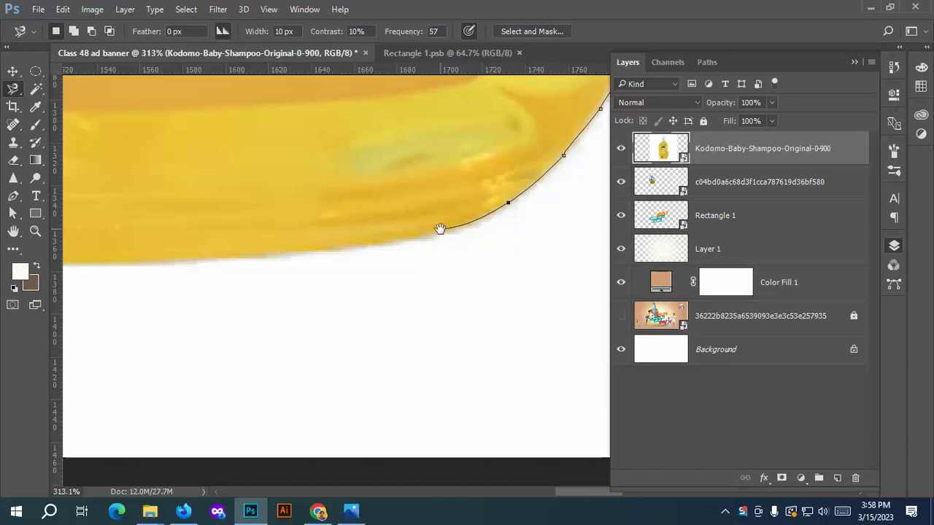
Continue the trace along the shampoo bottle's bottom edge and up its wavy left side, removing a misplaced anchor point.
drag(389, 249, 326, 253)
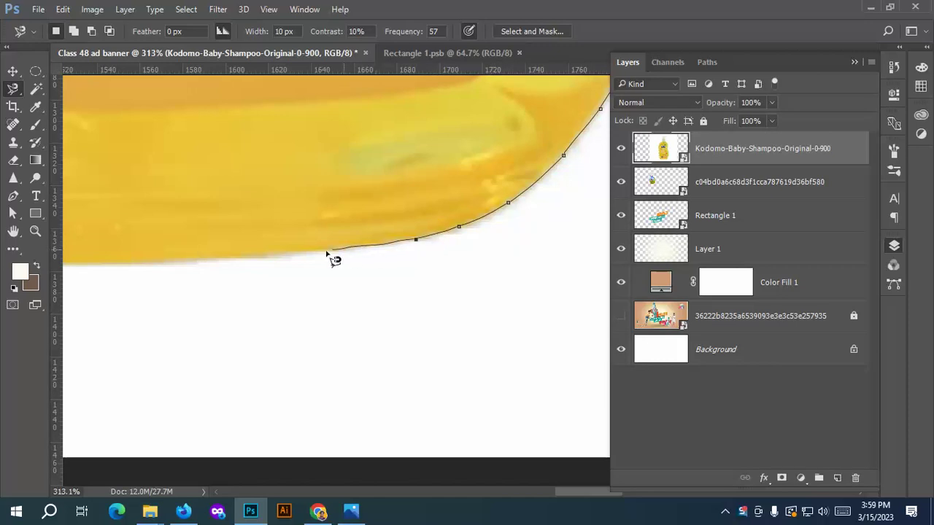
mouse_move(392, 238)
mouse_down()
mouse_move(523, 220)
mouse_move(346, 235)
mouse_move(272, 231)
mouse_move(500, 273)
mouse_move(452, 279)
mouse_move(267, 241)
mouse_move(366, 334)
mouse_move(382, 361)
mouse_move(275, 310)
mouse_move(247, 223)
mouse_move(308, 289)
mouse_move(301, 302)
mouse_move(353, 387)
mouse_move(258, 181)
mouse_move(310, 381)
mouse_move(280, 263)
mouse_move(306, 372)
mouse_move(334, 414)
mouse_move(287, 341)
mouse_move(270, 270)
mouse_move(269, 175)
mouse_move(223, 433)
mouse_up()
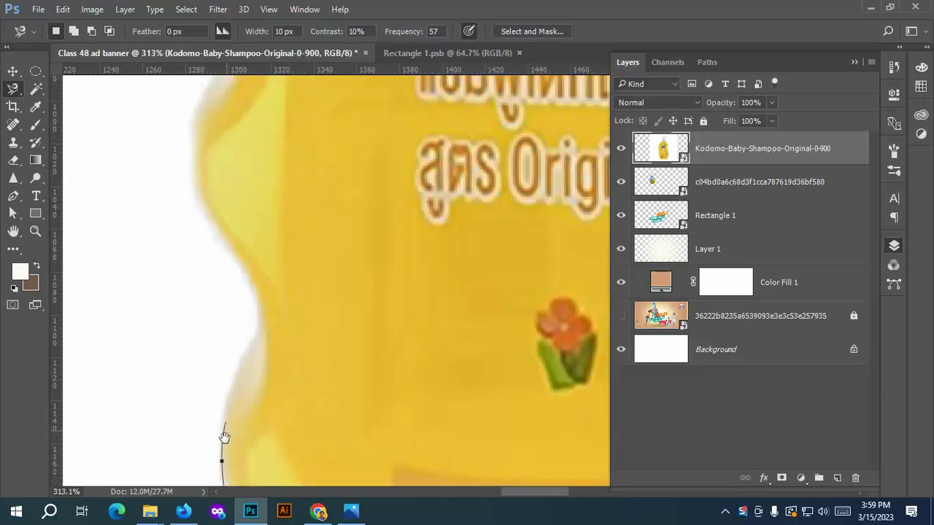
mouse_move(236, 388)
mouse_down()
mouse_move(258, 356)
mouse_move(265, 319)
mouse_move(259, 280)
mouse_move(231, 249)
mouse_move(313, 401)
mouse_move(309, 302)
mouse_move(355, 209)
mouse_move(392, 341)
mouse_move(401, 313)
mouse_move(367, 252)
mouse_move(332, 217)
mouse_up()
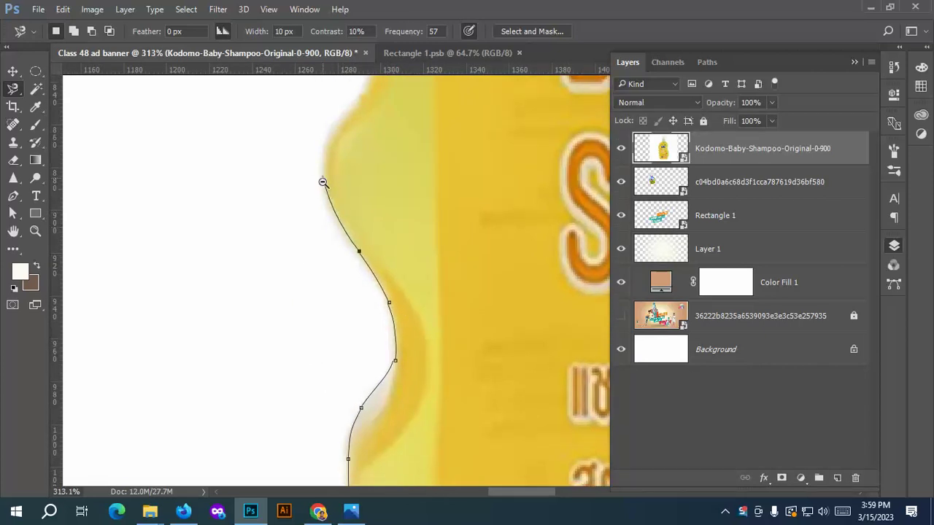
mouse_move(323, 183)
mouse_down()
mouse_move(317, 262)
mouse_move(296, 328)
mouse_move(246, 370)
mouse_move(263, 307)
mouse_move(296, 251)
mouse_move(295, 216)
mouse_move(320, 404)
mouse_move(292, 315)
mouse_up()
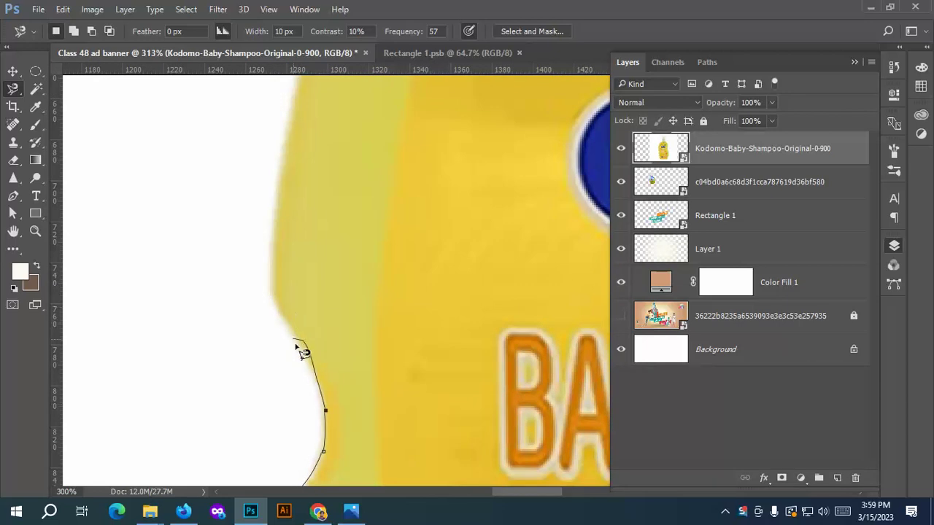
key(BackSpace)
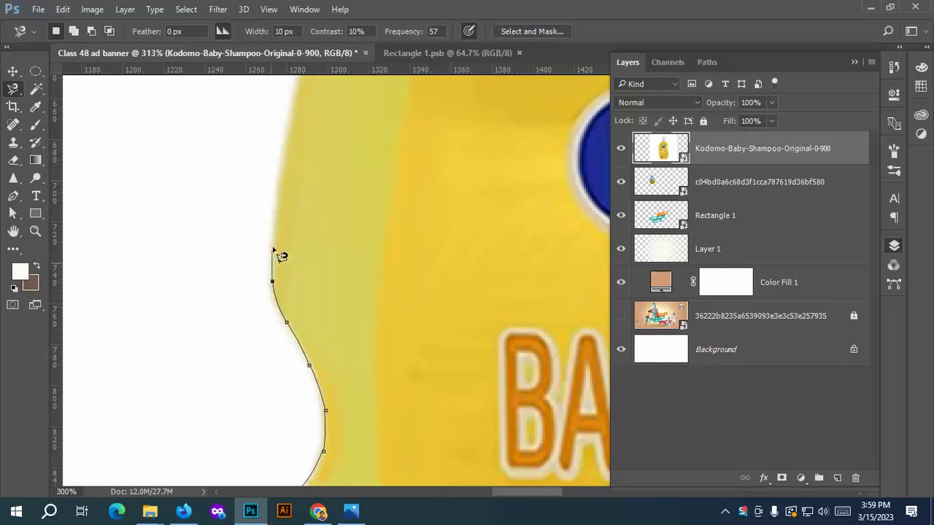
Trace the bottle's upper left body and curved shoulder up to the base of the pump collar.
drag(285, 245, 282, 397)
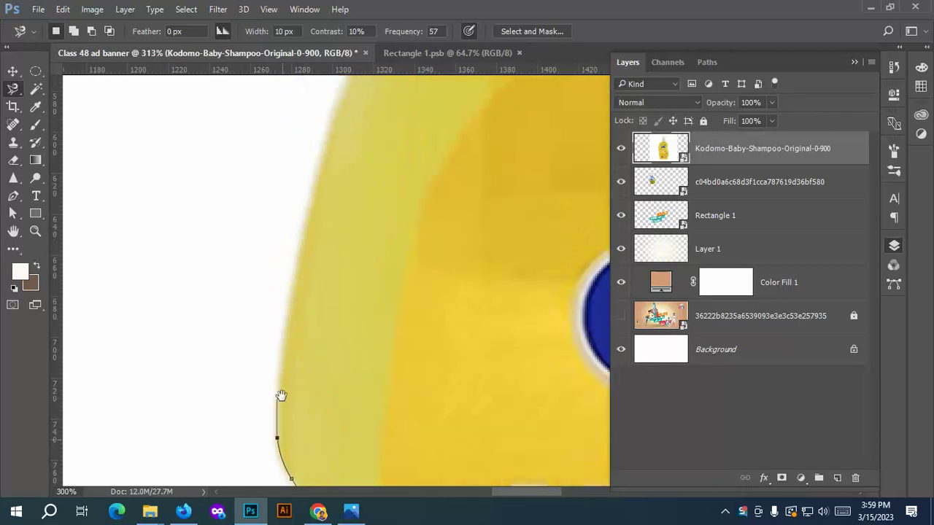
drag(294, 255, 208, 408)
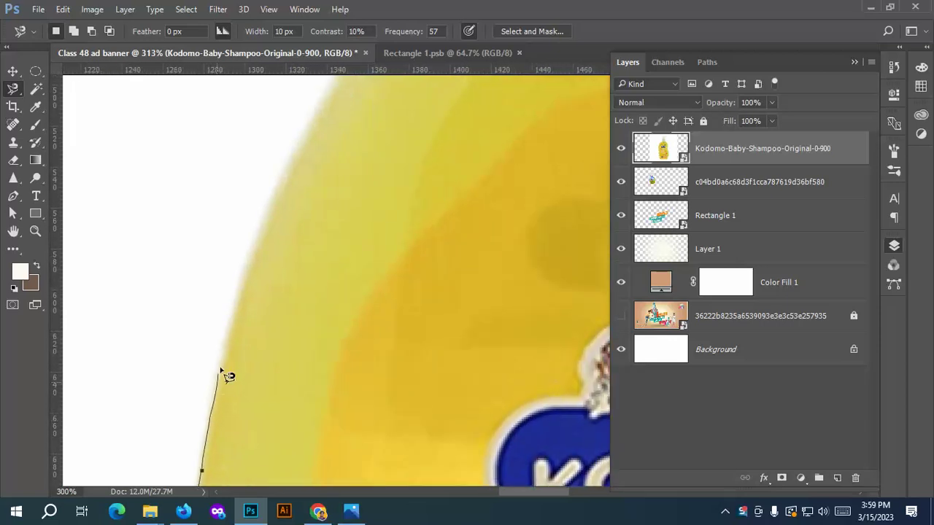
mouse_move(246, 306)
mouse_down()
mouse_move(81, 305)
mouse_move(127, 335)
mouse_up()
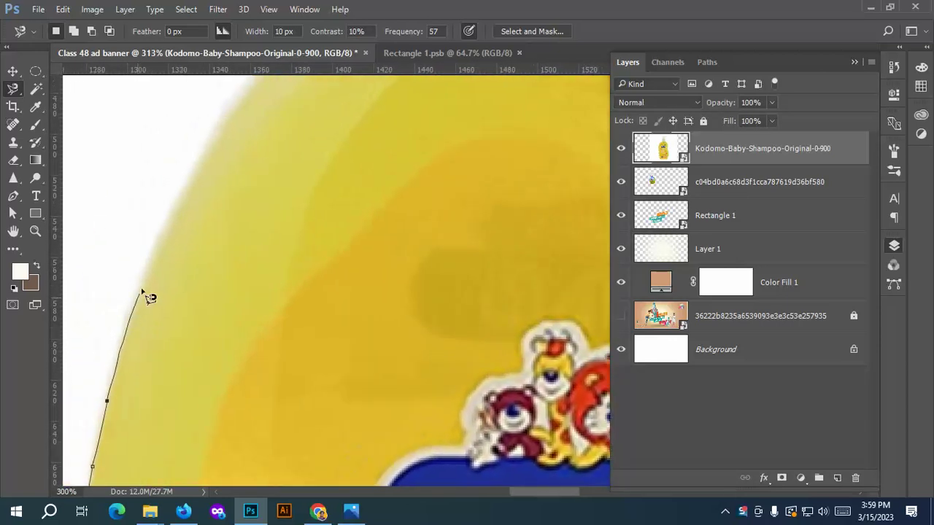
drag(165, 299, 153, 424)
drag(211, 292, 183, 446)
drag(307, 311, 283, 402)
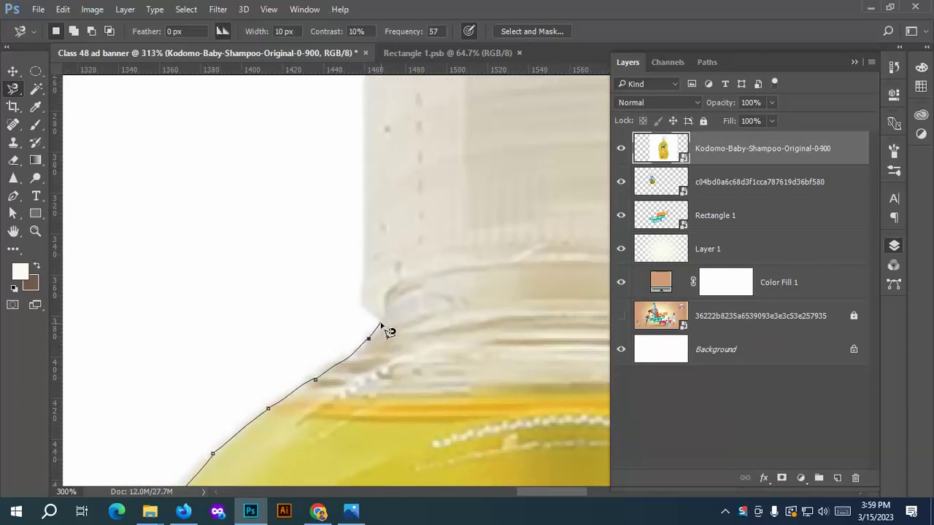
Trace the left side of the pump collar and close the selection at the starting point under the spout.
drag(370, 305, 367, 430)
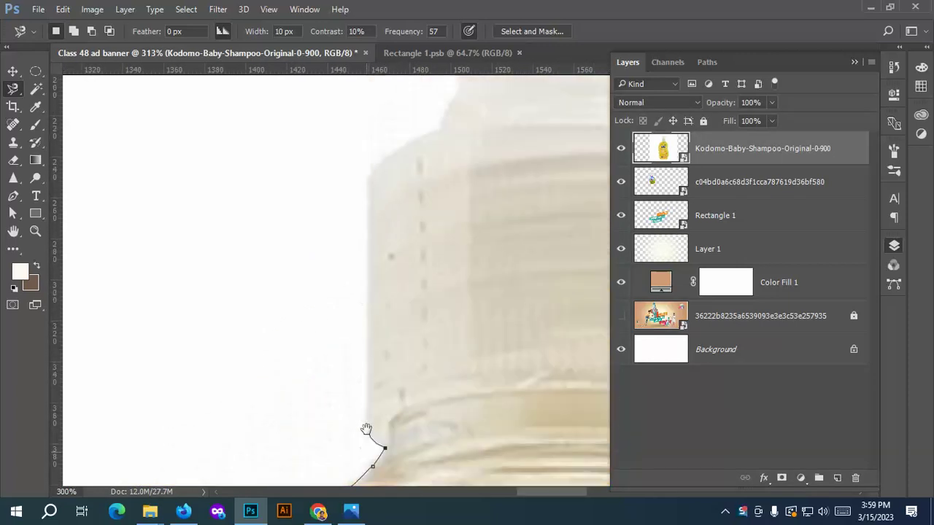
drag(367, 333, 368, 391)
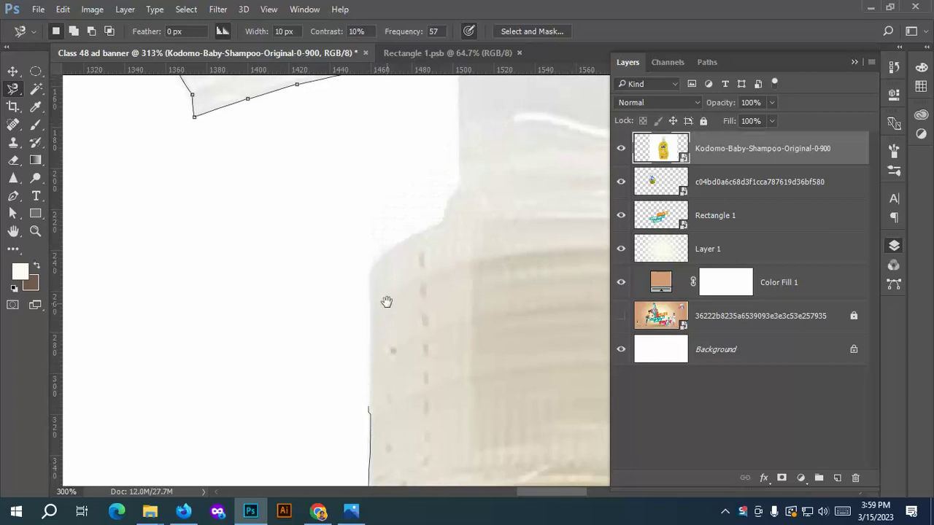
drag(377, 281, 381, 381)
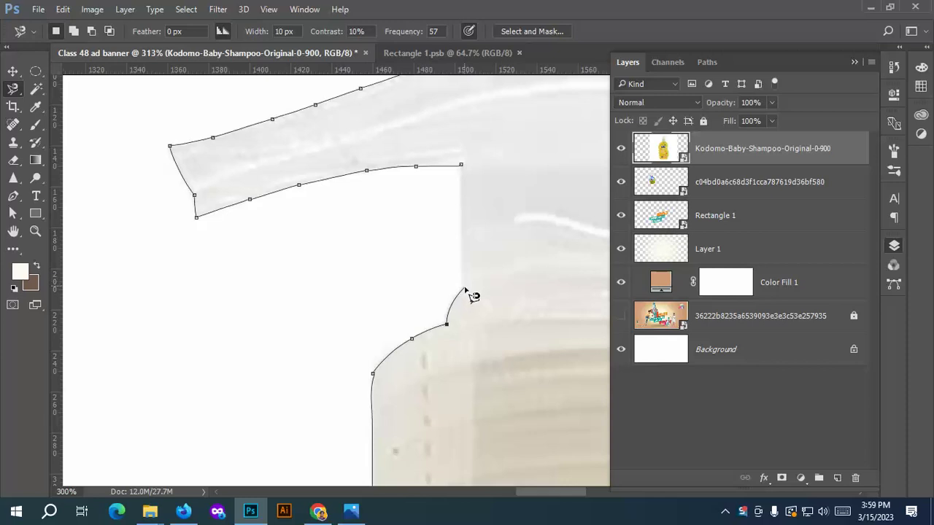
click(461, 167)
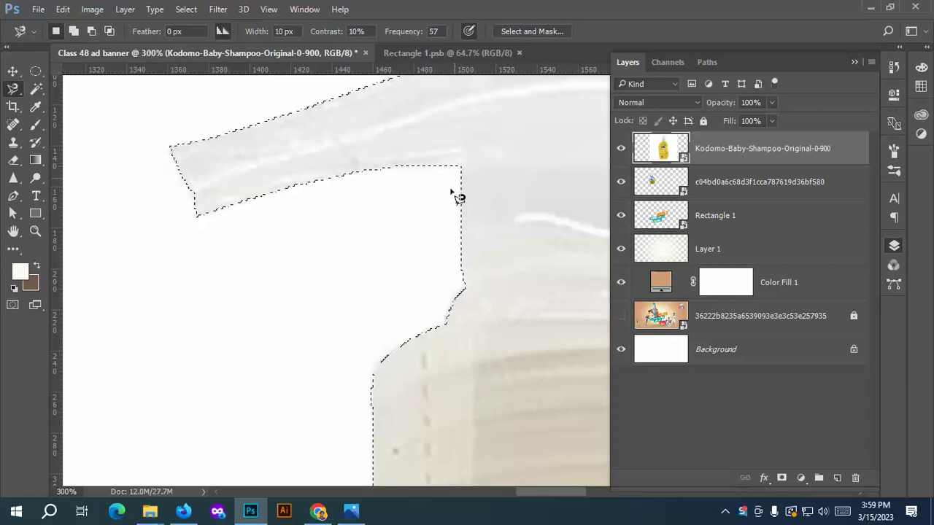
Mask the Kodomo shampoo layer with the closed selection to hide its white background.
scroll(455, 194, down, 6)
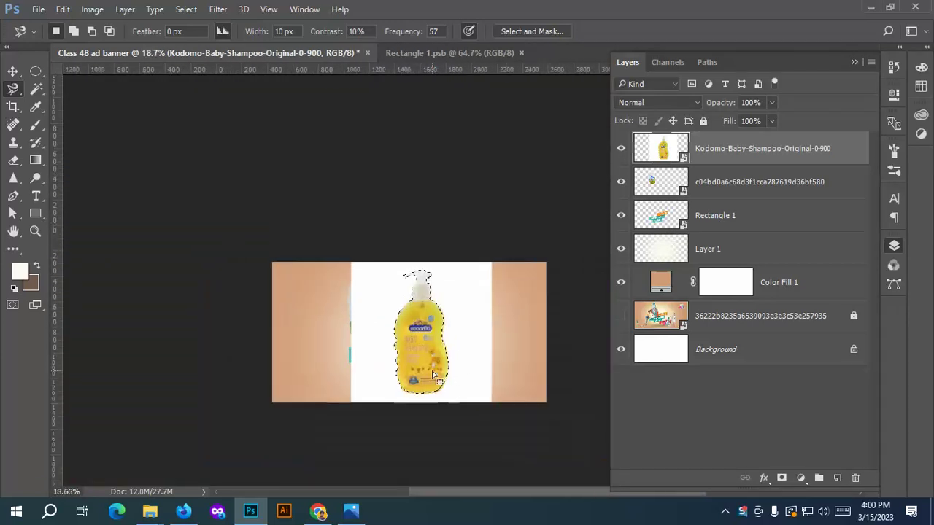
scroll(431, 365, up, 3)
click(780, 476)
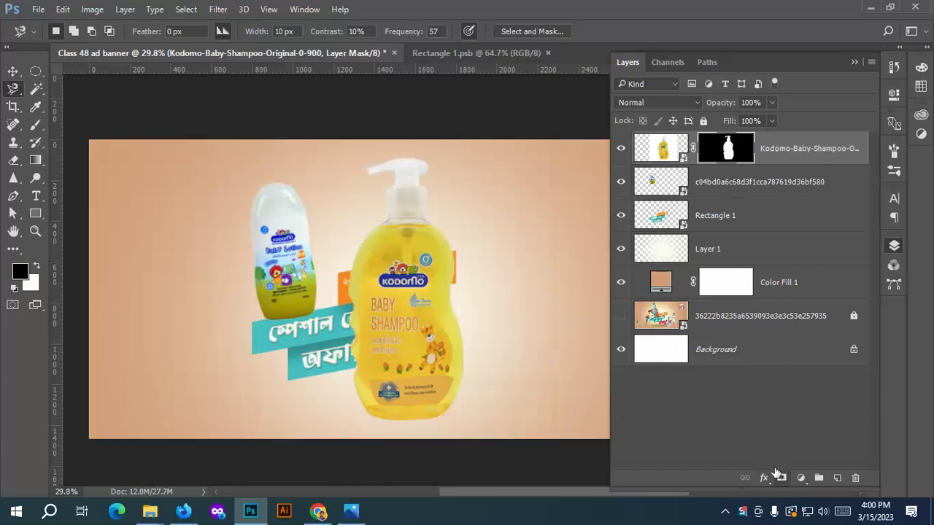
Refine the shampoo mask's edges with Smooth 23, Feather 1.7 px, Contrast 22% and Shift Edge -7%, and apply the refinement.
scroll(360, 216, up, 3)
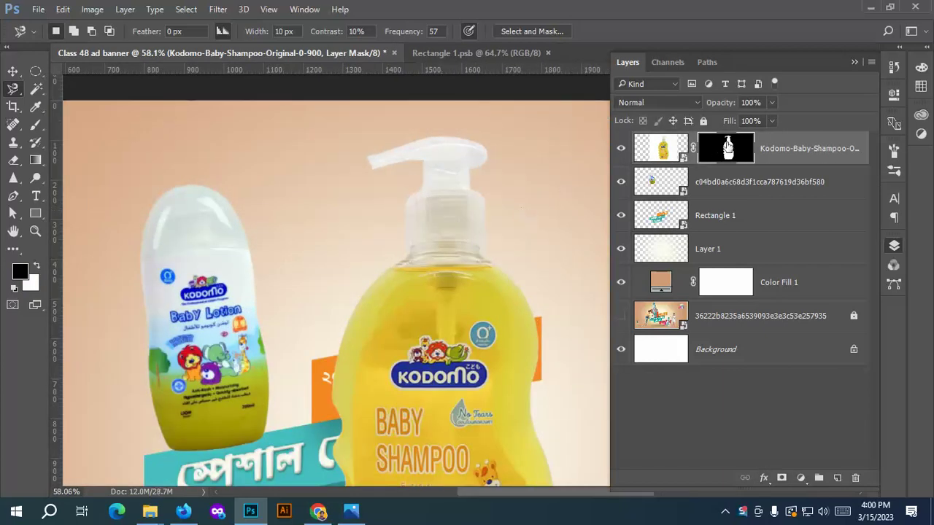
double_click(729, 148)
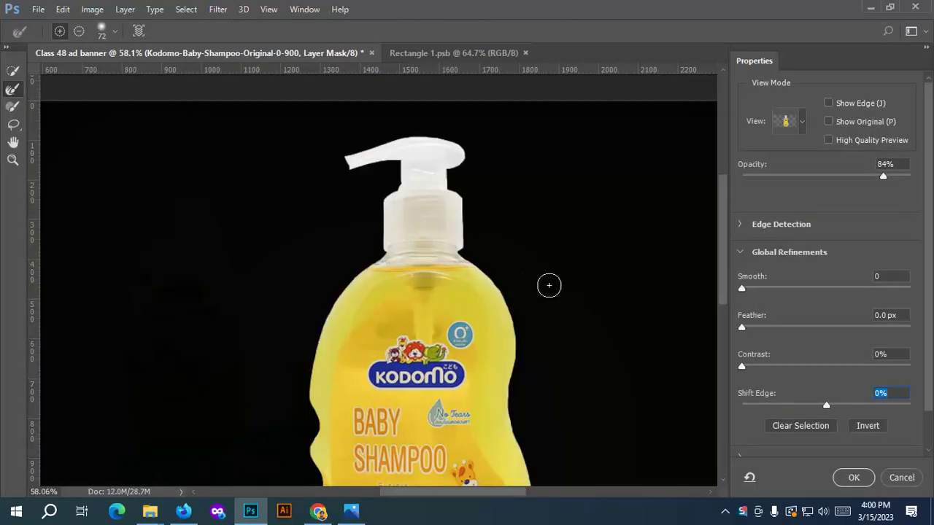
drag(471, 387, 443, 198)
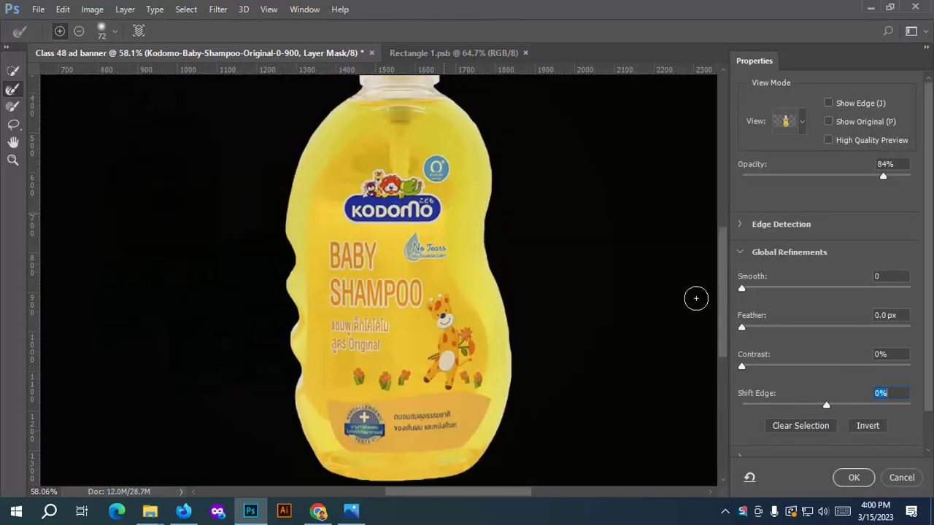
drag(742, 289, 762, 294)
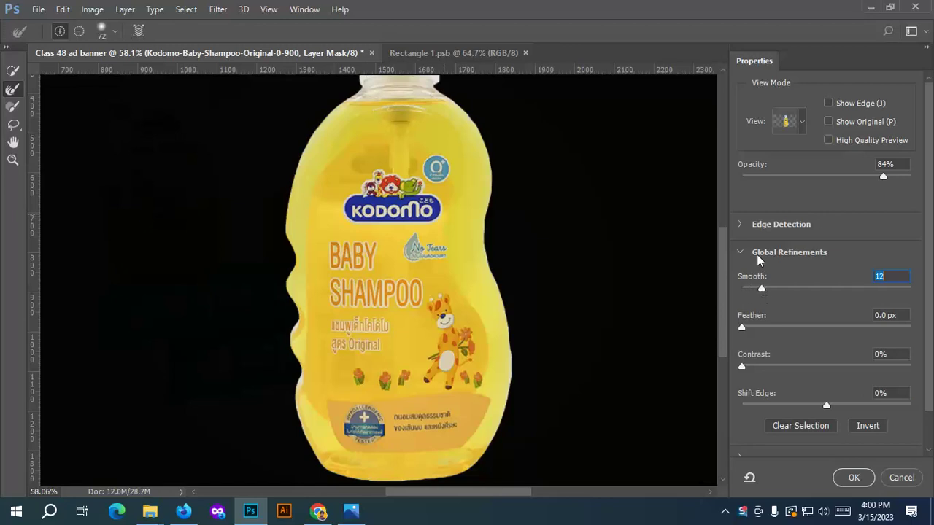
drag(742, 327, 759, 332)
drag(742, 367, 759, 371)
mouse_move(824, 410)
mouse_down()
mouse_move(825, 401)
mouse_move(804, 402)
mouse_move(821, 400)
mouse_up()
drag(762, 369, 779, 366)
drag(758, 326, 756, 331)
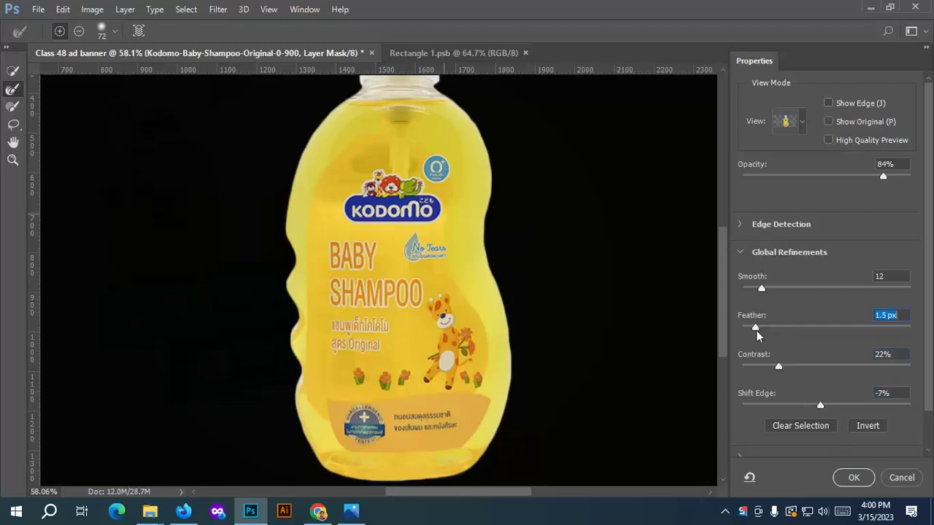
drag(762, 292, 763, 331)
click(854, 477)
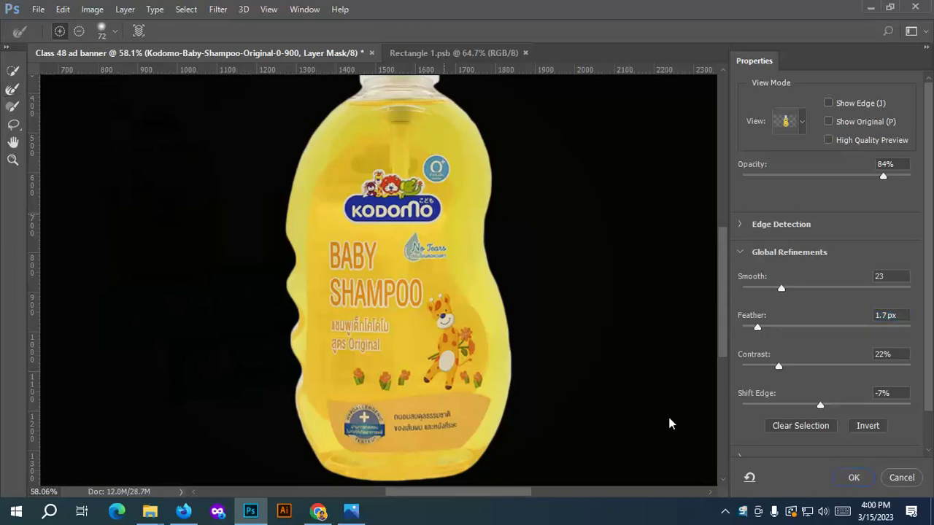
Convert the masked shampoo layer to a Smart Object.
scroll(386, 271, down, 4)
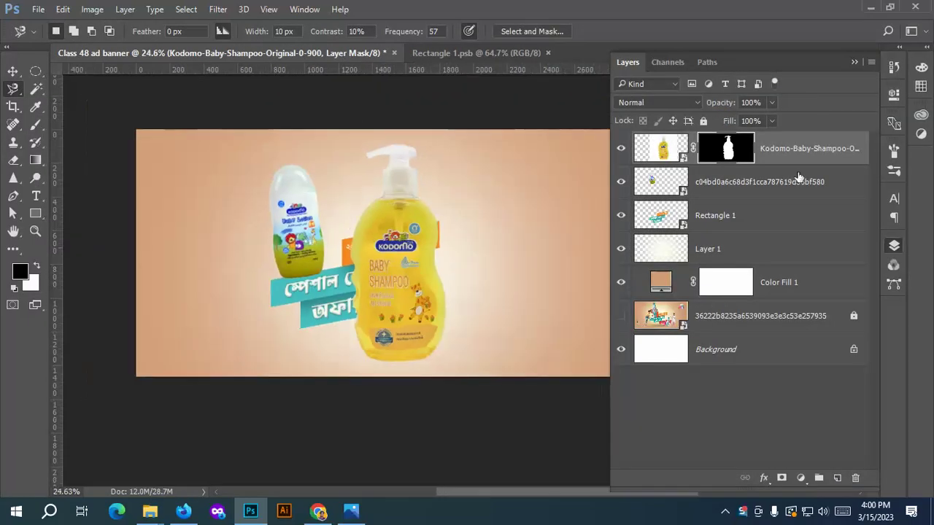
right_click(832, 142)
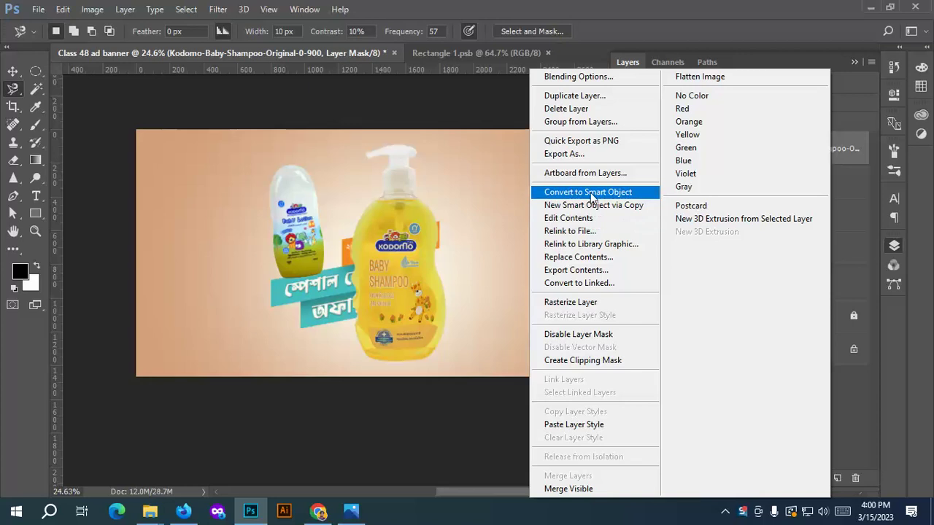
click(585, 192)
Scale the shampoo bottle to about 46.5% and move it beside the lotion bottle, overlapping its right edge.
click(12, 72)
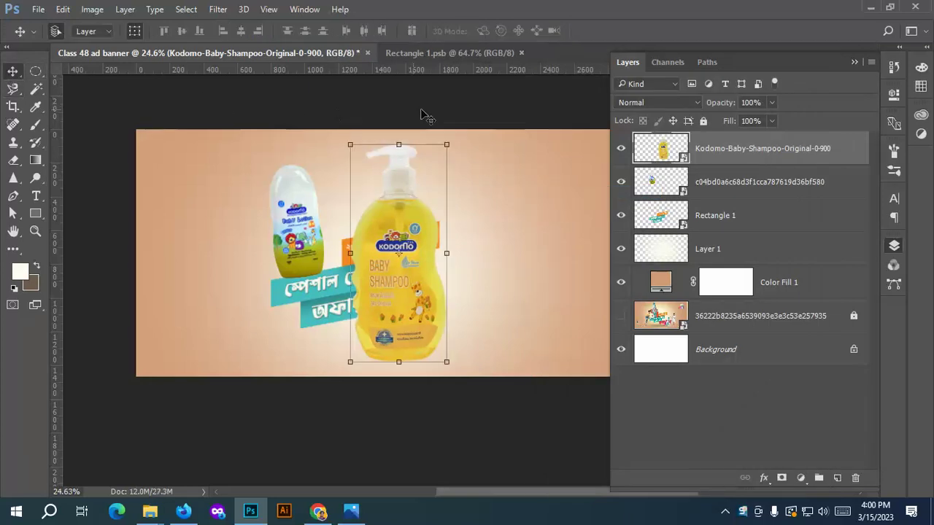
drag(445, 144, 387, 282)
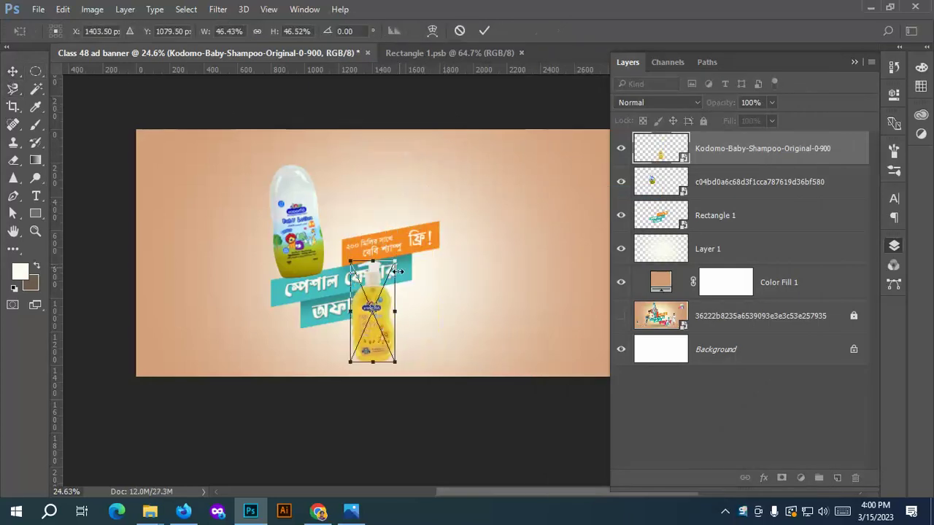
drag(384, 316, 341, 222)
scroll(339, 208, up, 4)
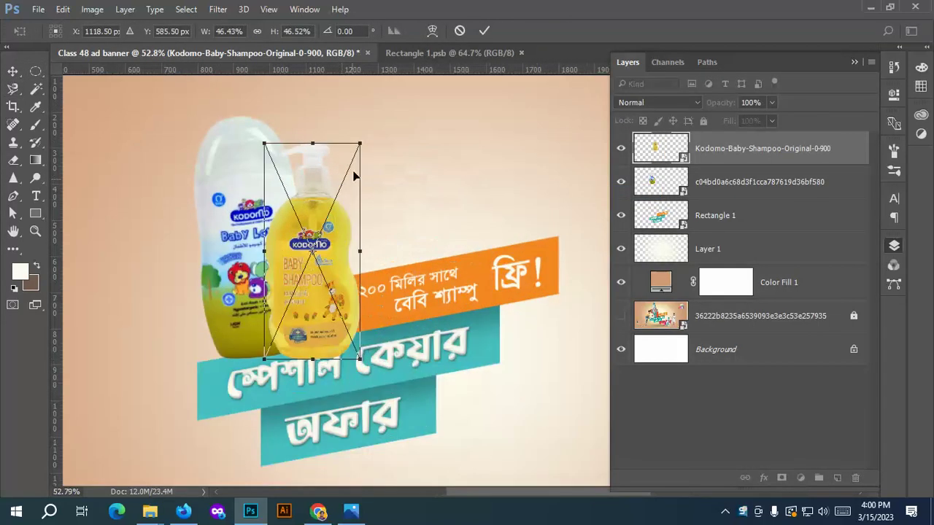
Tilt the shampoo bottle 11.19° clockwise and reduce it to about 42.6%, resting it on the teal label against the lotion bottle.
drag(371, 139, 389, 150)
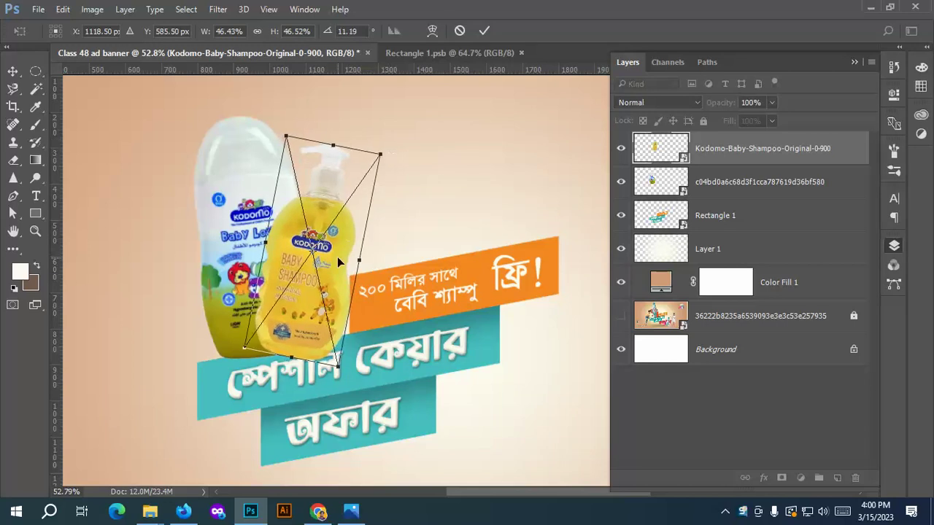
drag(337, 257, 345, 247)
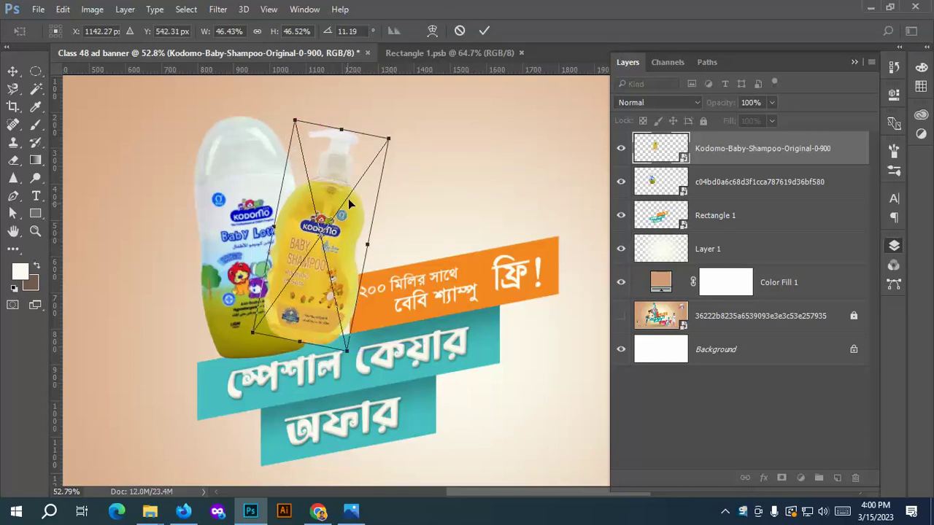
drag(388, 138, 375, 157)
scroll(324, 266, up, 4)
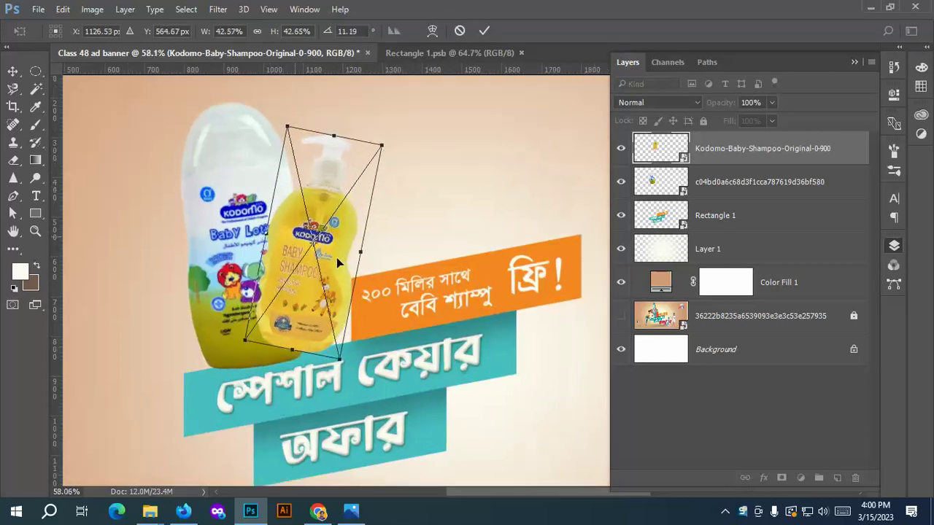
drag(321, 307, 327, 312)
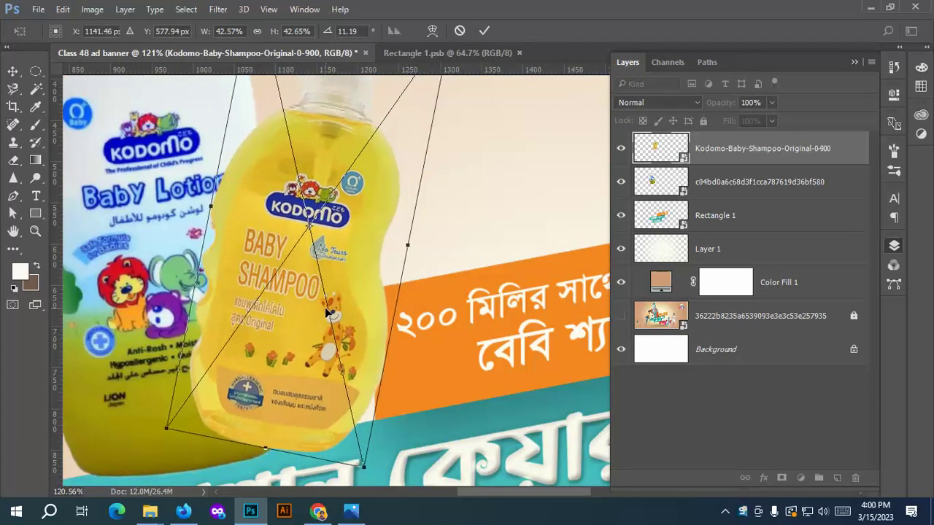
click(484, 31)
Apply the pending transform, then set the shampoo bottle's tilt to 7.21° clockwise, keeping it against the lotion bottle.
scroll(517, 233, down, 2)
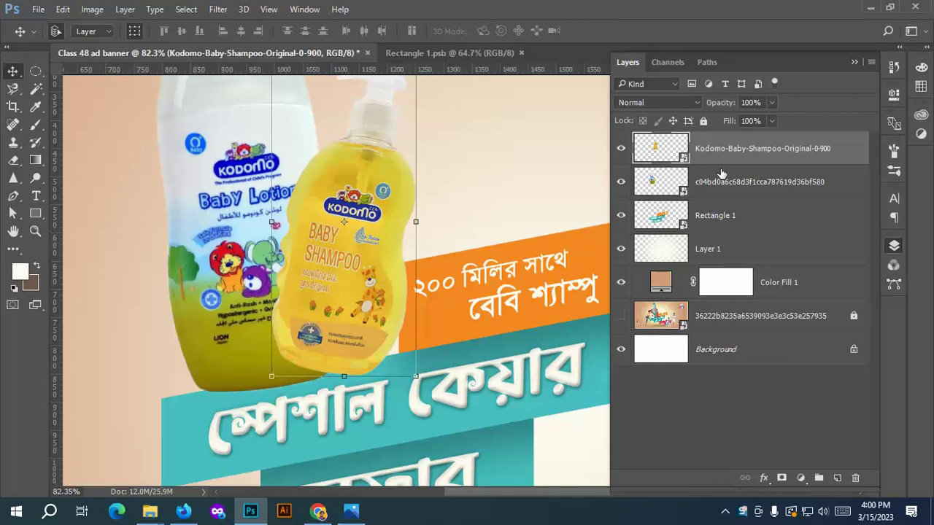
scroll(332, 215, down, 3)
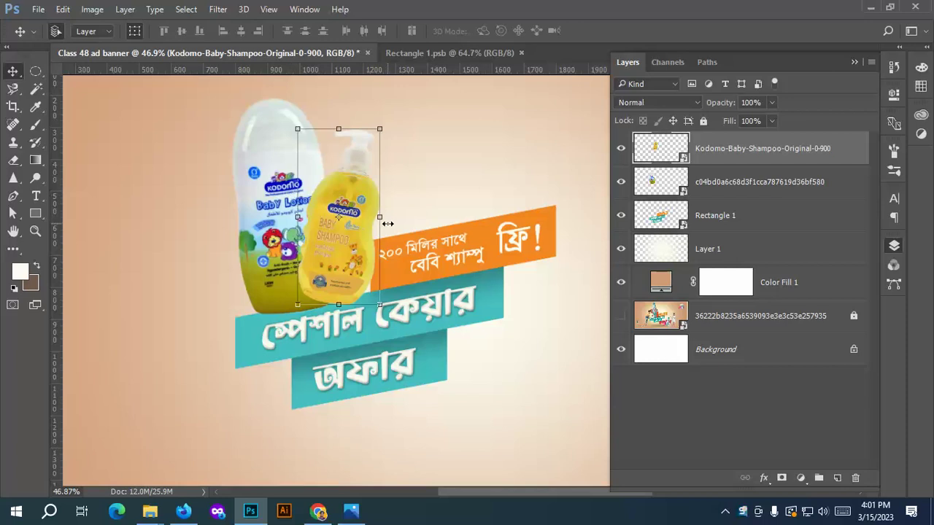
scroll(361, 269, up, 2)
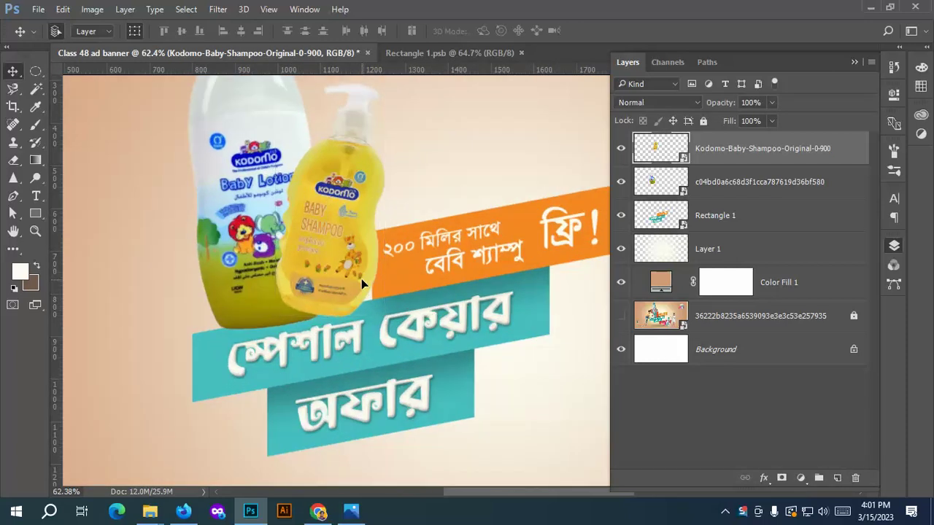
click(403, 321)
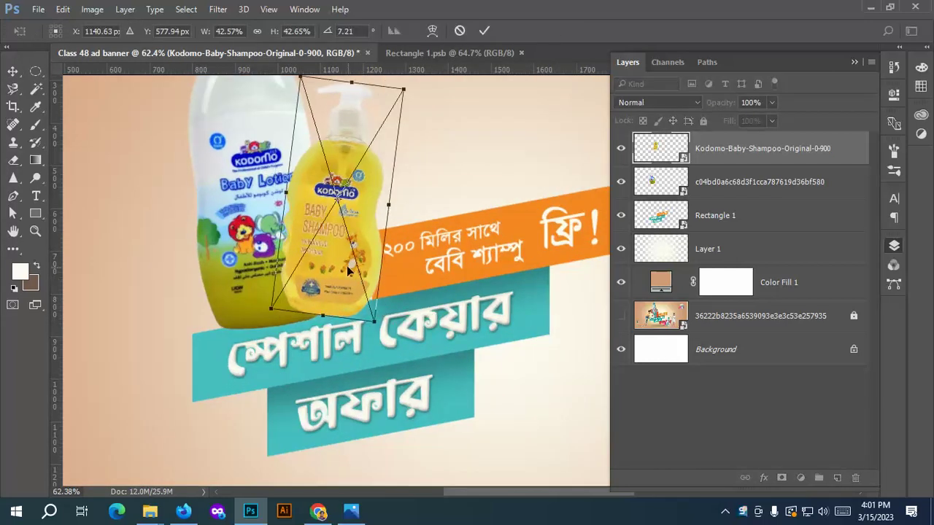
scroll(344, 269, up, 1)
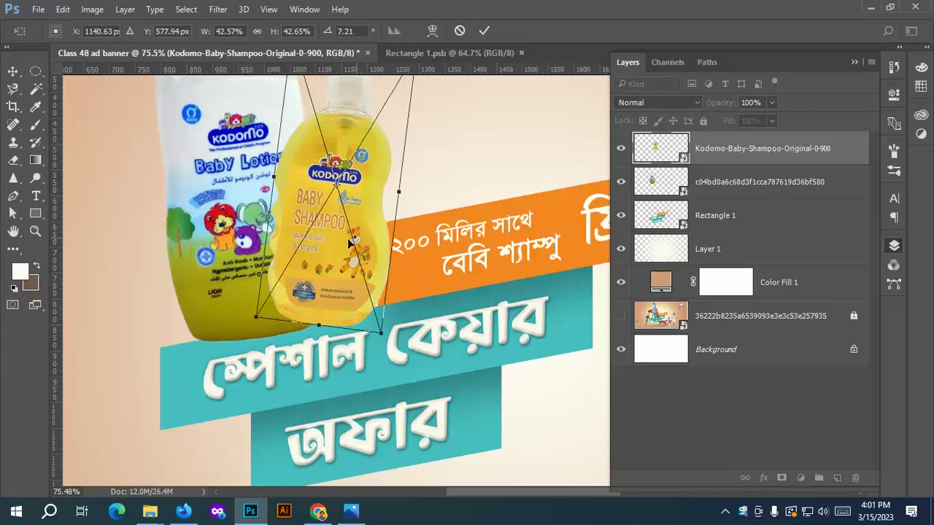
scroll(248, 237, down, 2)
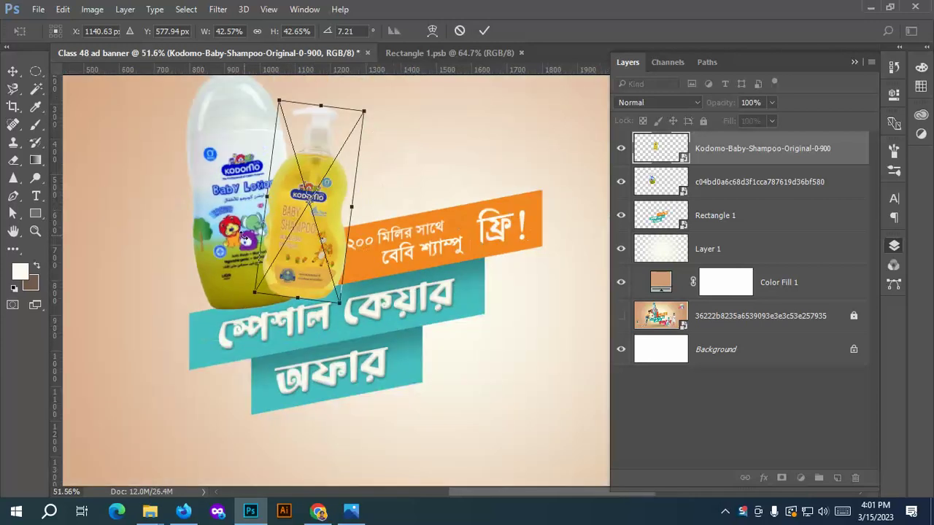
click(476, 32)
Nudge the lotion bottle slightly down so its base meets the teal label, with its right edge behind the shampoo bottle.
click(212, 233)
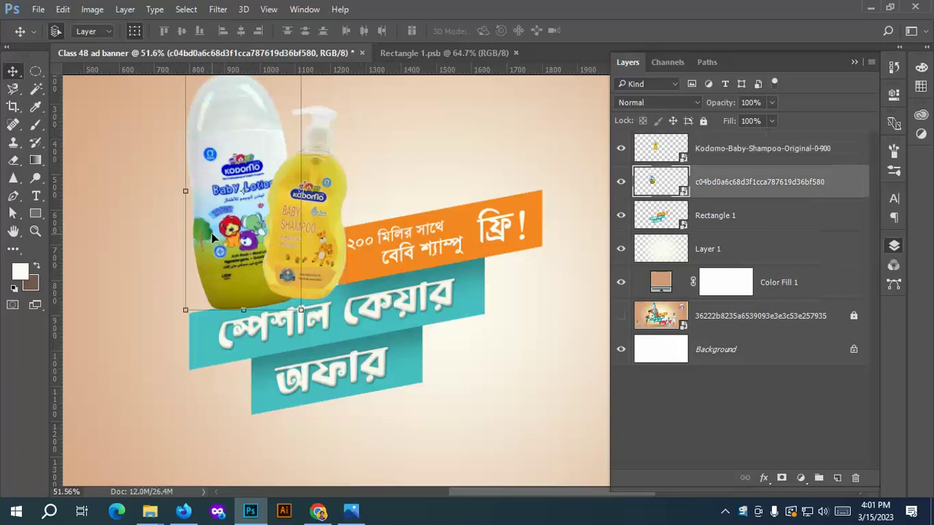
scroll(238, 281, up, 4)
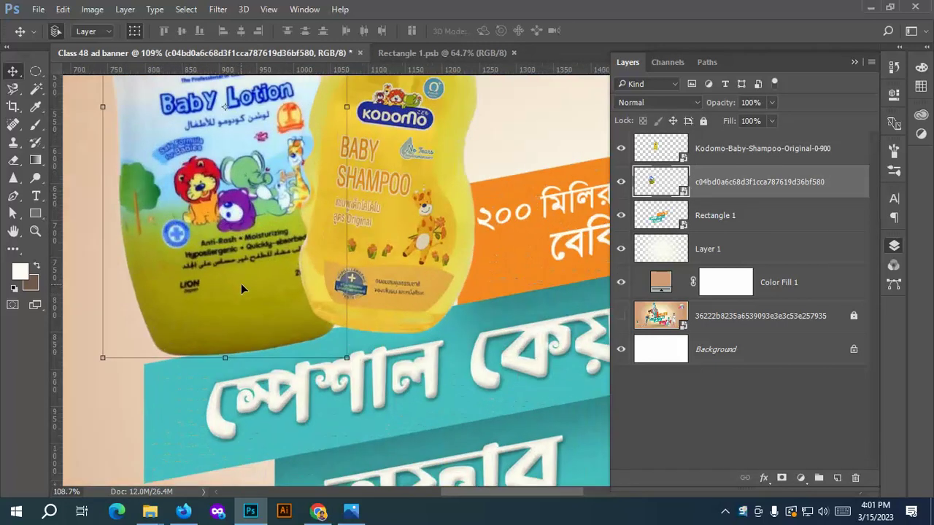
drag(250, 282, 243, 289)
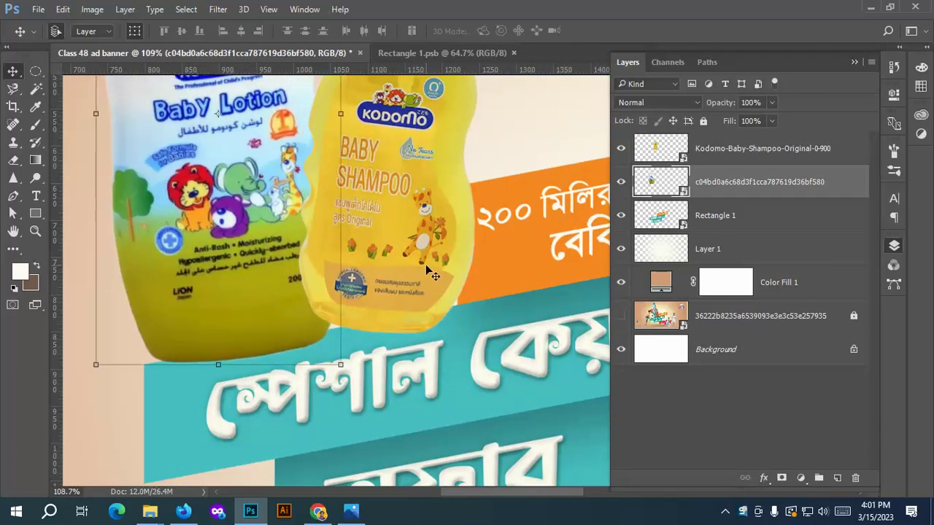
click(240, 306)
drag(194, 312, 216, 314)
Straighten the shampoo bottle to a 3.15° tilt and shift it slightly toward the lotion bottle.
click(435, 301)
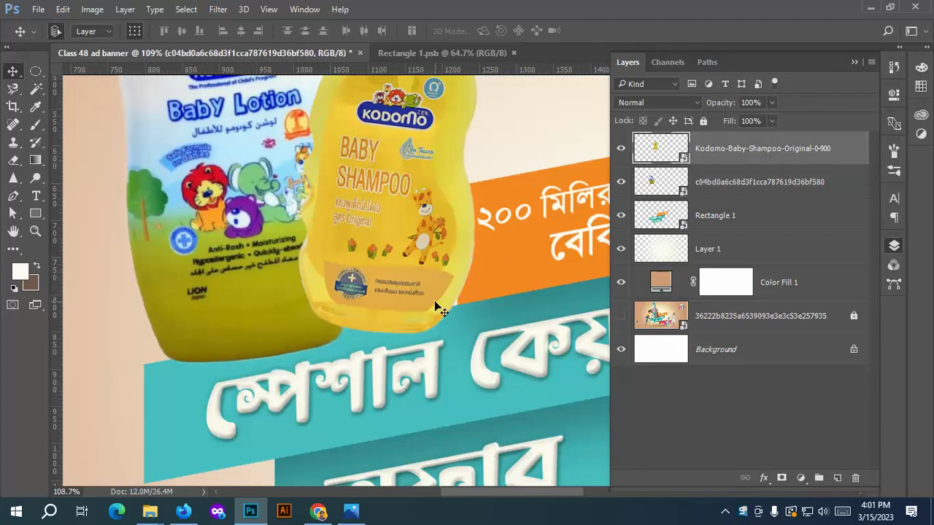
key(ctrl+t)
drag(493, 339, 489, 350)
scroll(421, 243, down, 4)
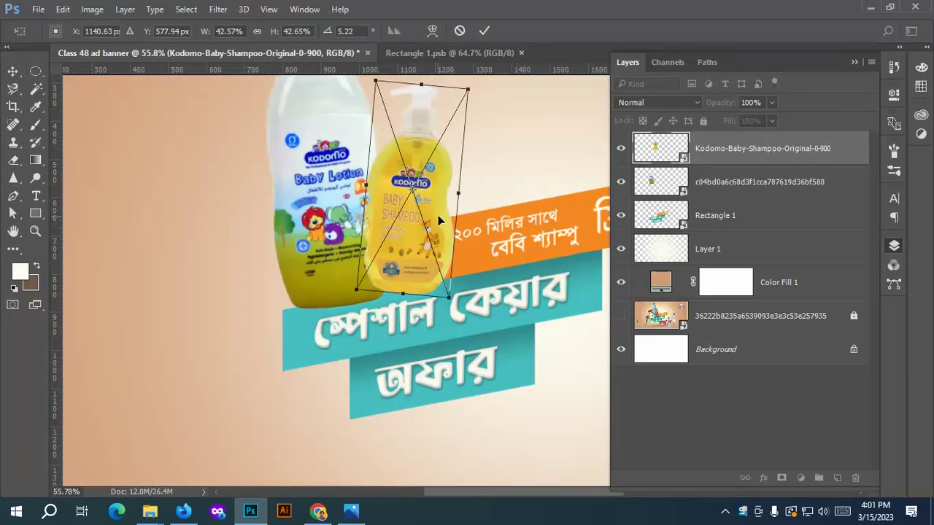
scroll(439, 212, down, 3)
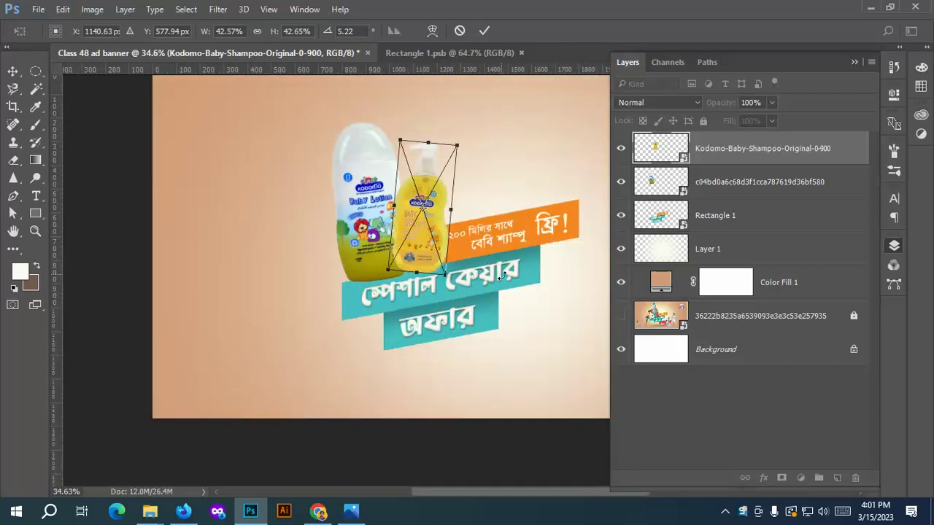
scroll(490, 259, up, 6)
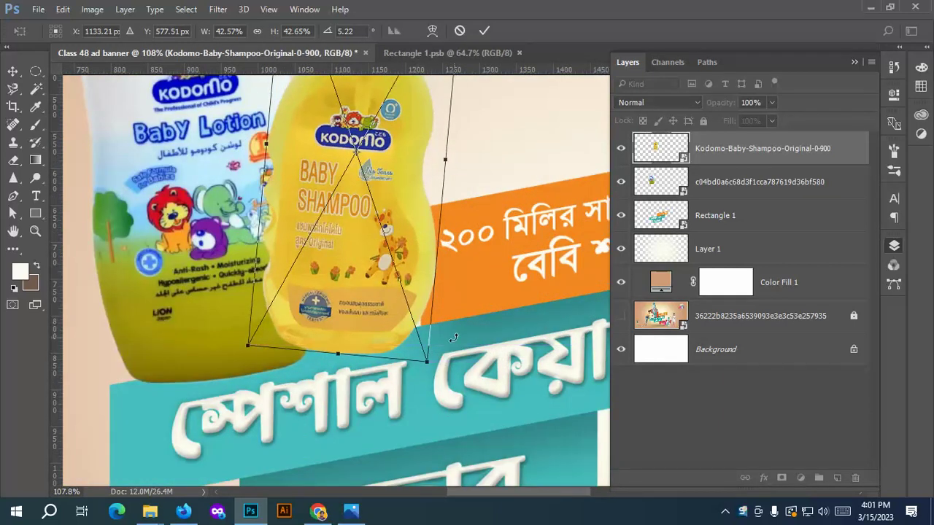
drag(436, 374, 441, 365)
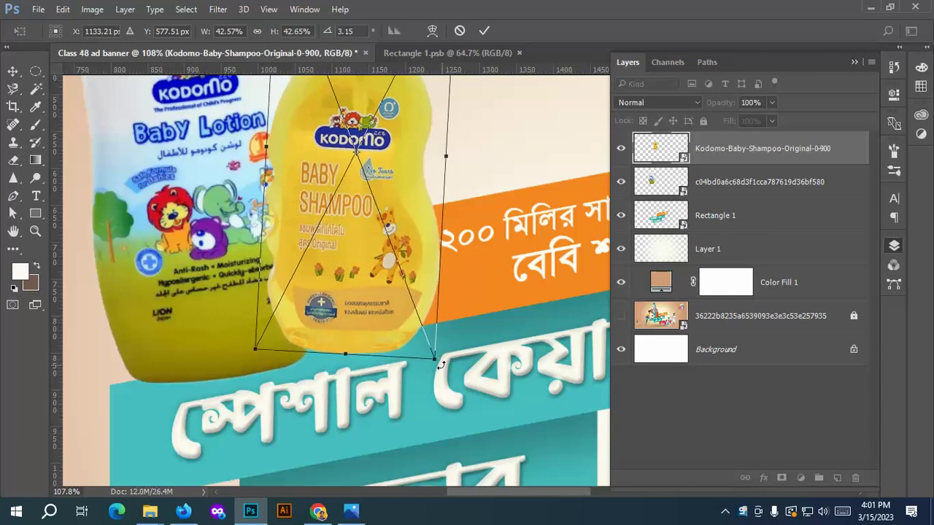
scroll(477, 191, down, 3)
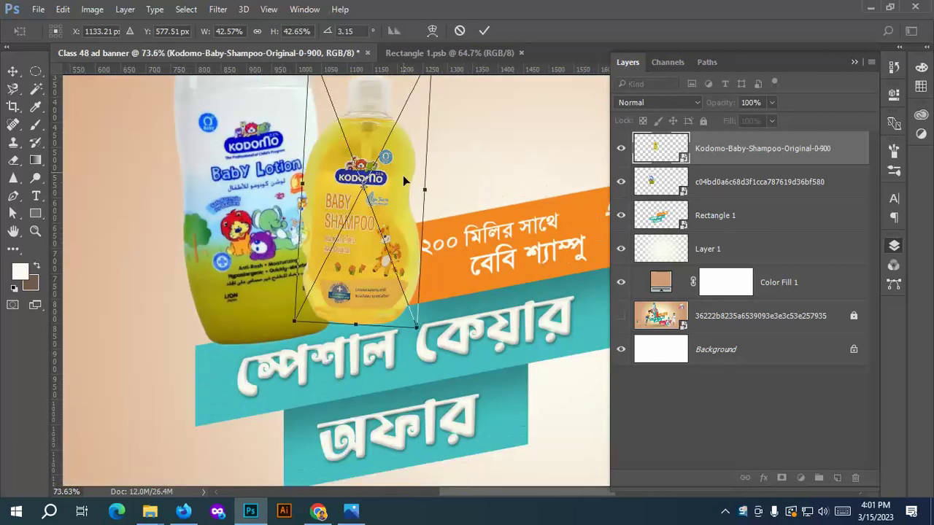
scroll(401, 194, down, 2)
click(484, 31)
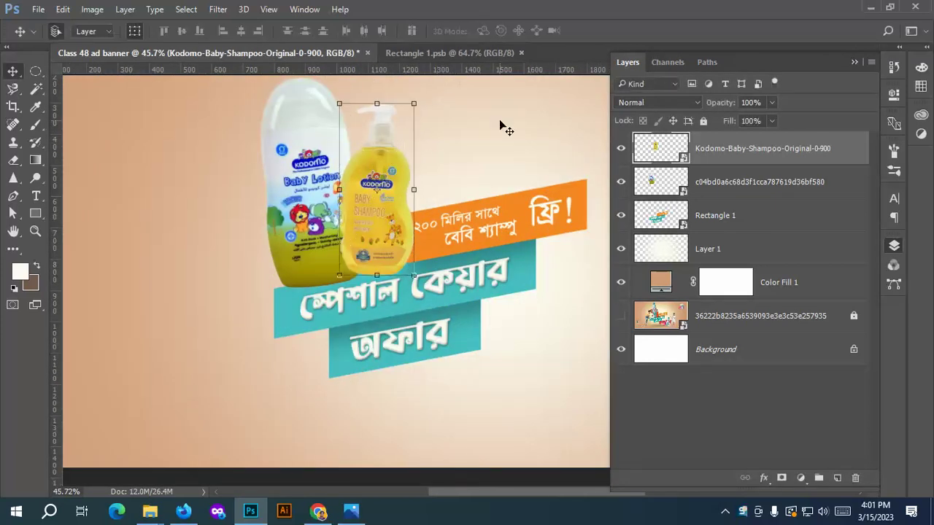
Lock all properties of Layer 1, the background glow behind the labels.
click(499, 119)
scroll(413, 231, up, 1)
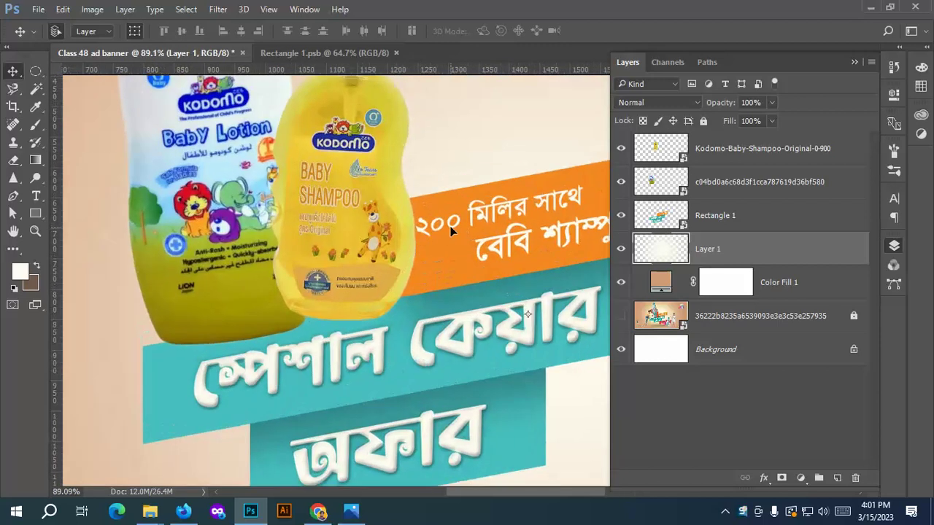
scroll(407, 233, down, 1)
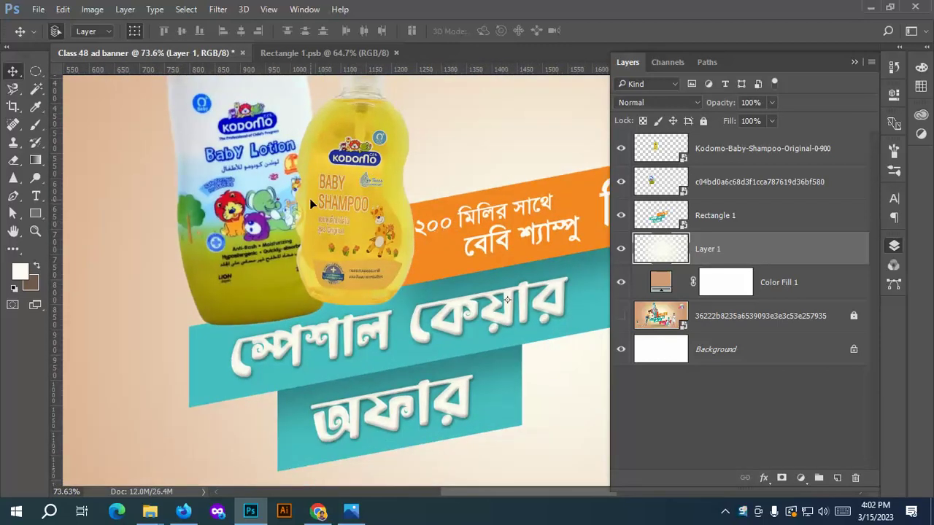
shift+click(263, 218)
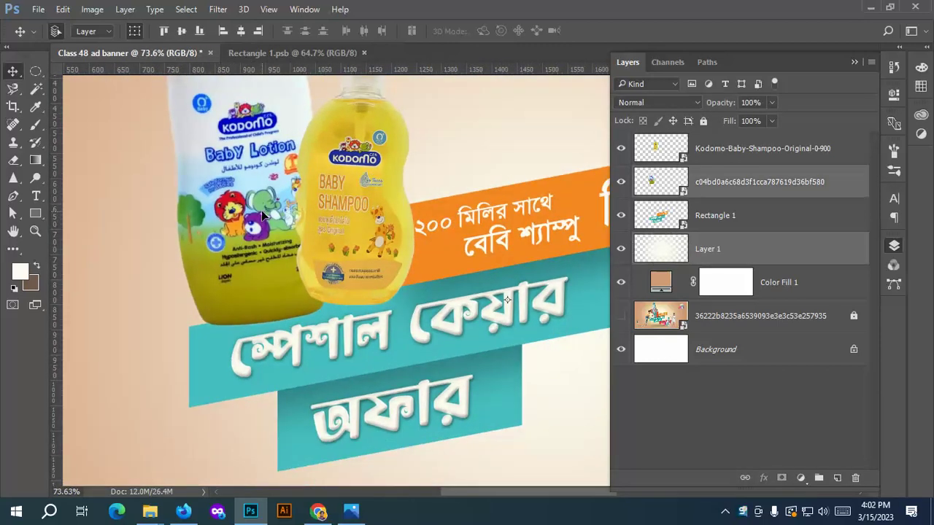
scroll(332, 225, down, 3)
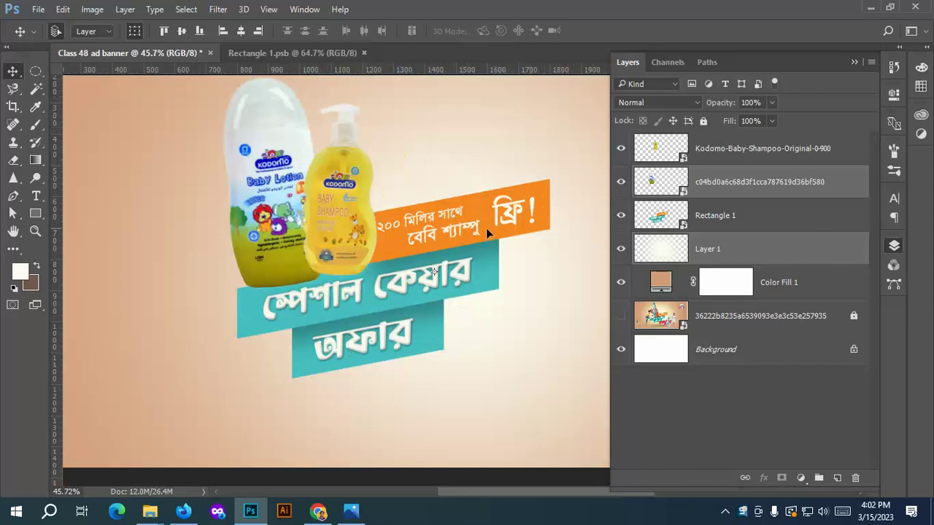
click(715, 213)
click(731, 246)
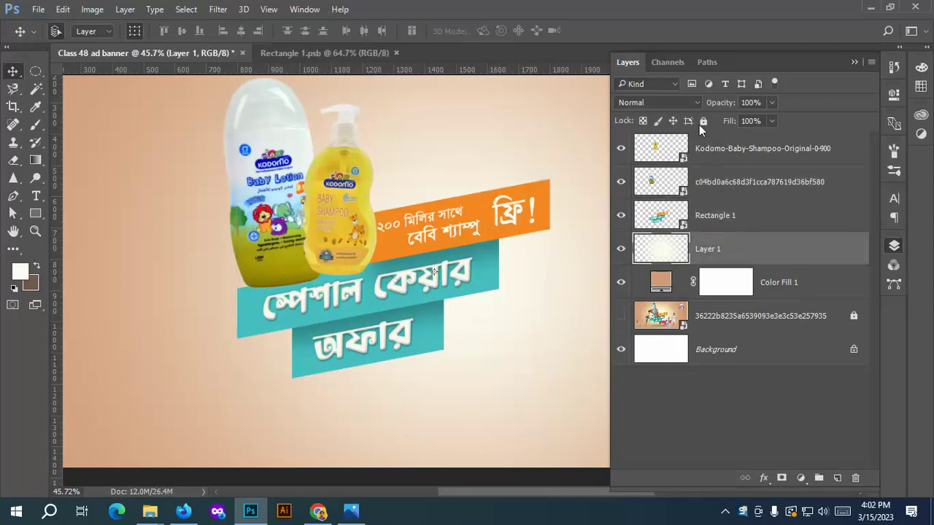
click(705, 122)
Select the shampoo and lotion bottle layers together and nudge both slightly left along the teal label.
click(722, 153)
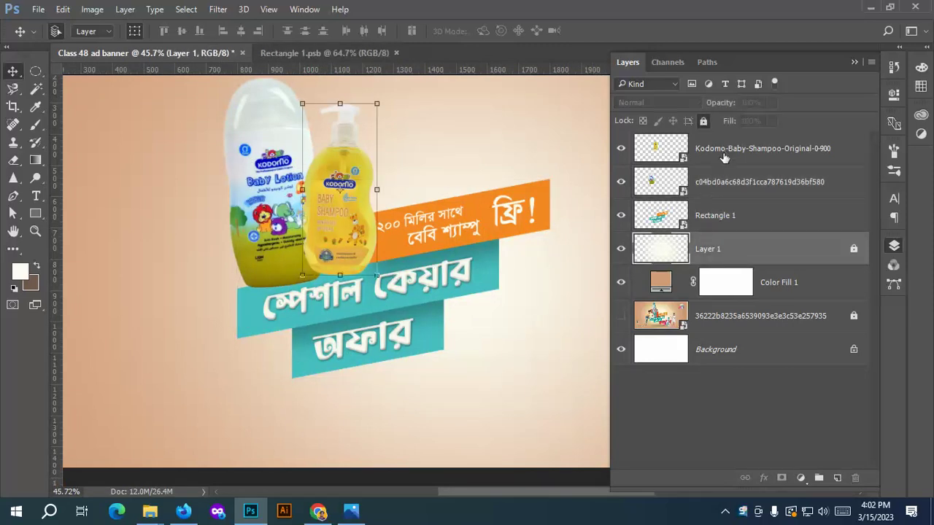
shift+click(724, 184)
key(Left)
key(Left)
key(Left)
key(Left)
key(Left)
key(Left)
key(Left)
key(Left)
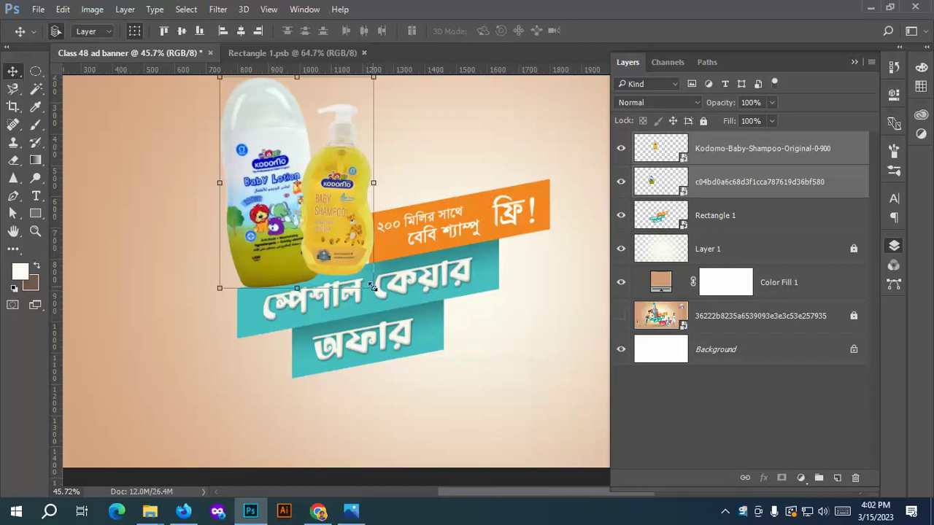
Rotate both bottles together by -3.36° and fine-tune their position on the teal label.
drag(382, 298, 397, 299)
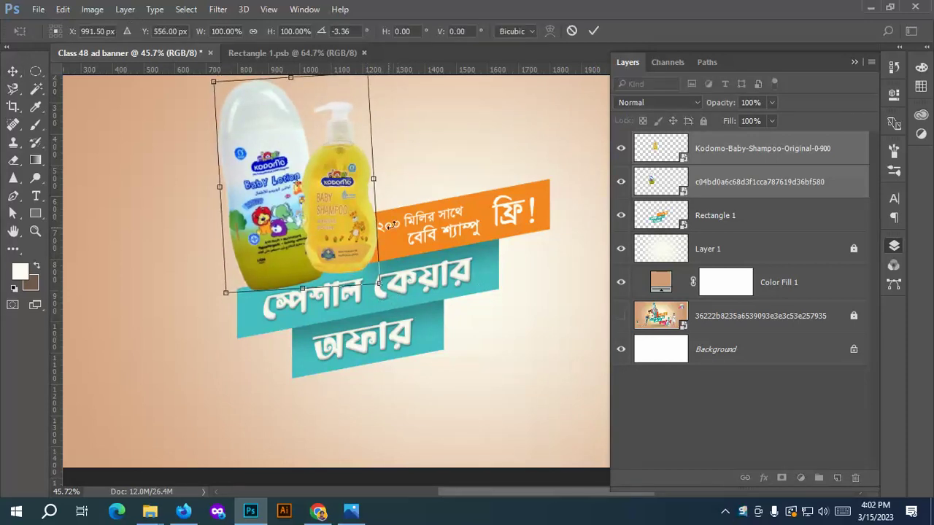
click(593, 31)
scroll(345, 250, up, 4)
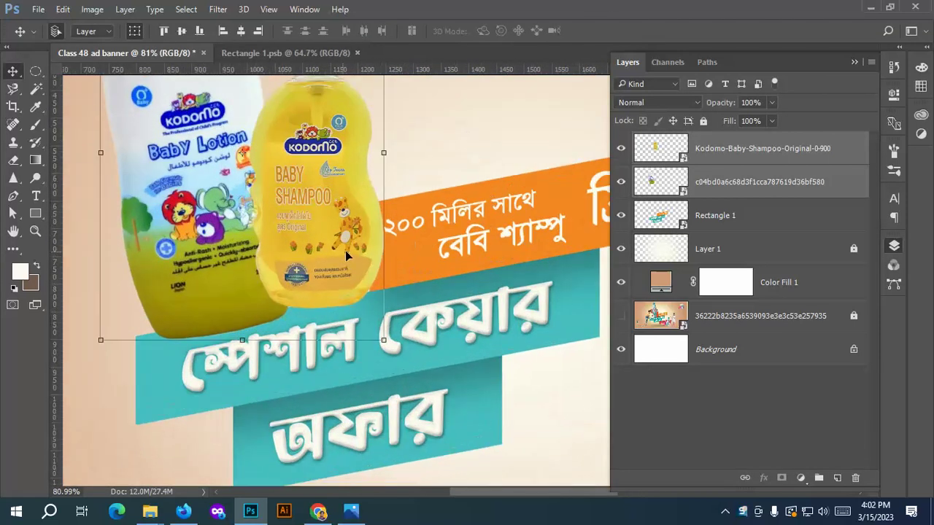
mouse_move(359, 259)
mouse_down()
mouse_move(353, 255)
mouse_move(363, 256)
mouse_up()
key(ctrl+0)
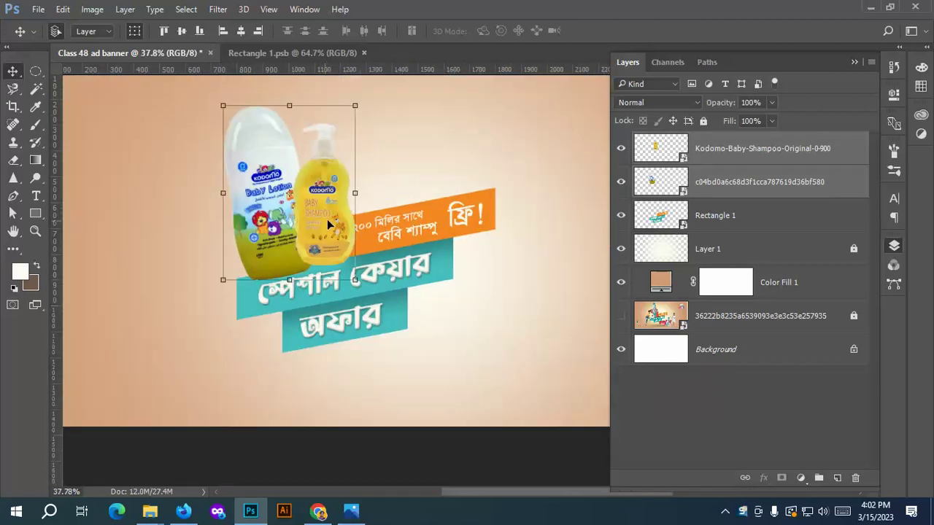
Rotate both bottles together 5.85° clockwise and move them right along the teal label's upper edge.
click(421, 118)
click(348, 152)
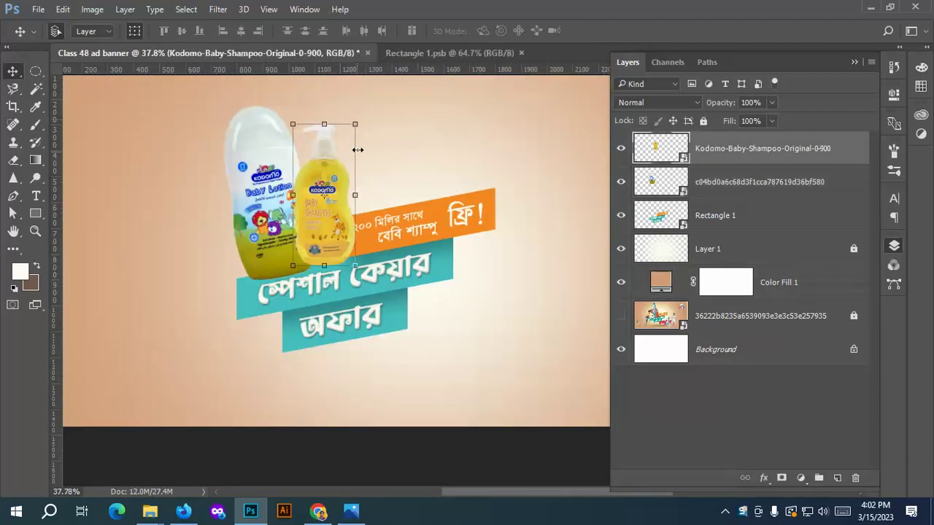
key(alt+shift+bracketleft)
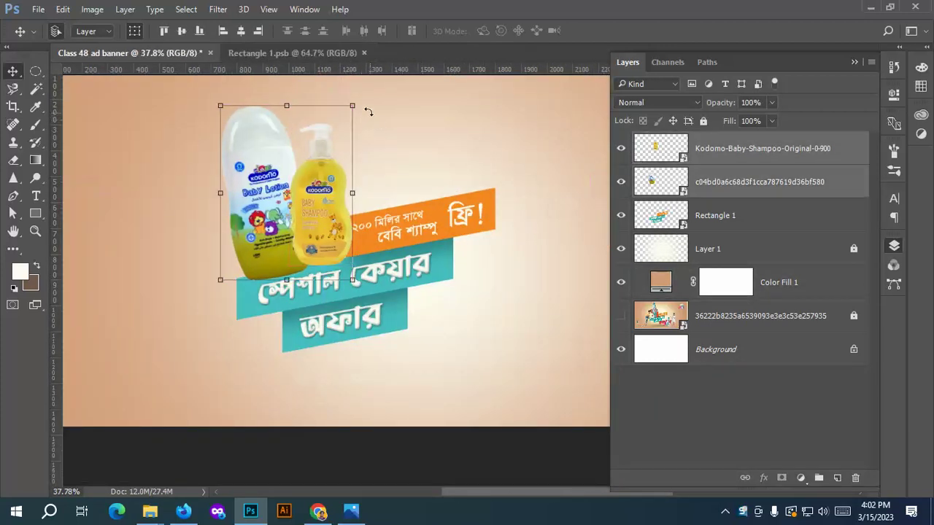
drag(369, 112, 376, 117)
scroll(312, 203, up, 2)
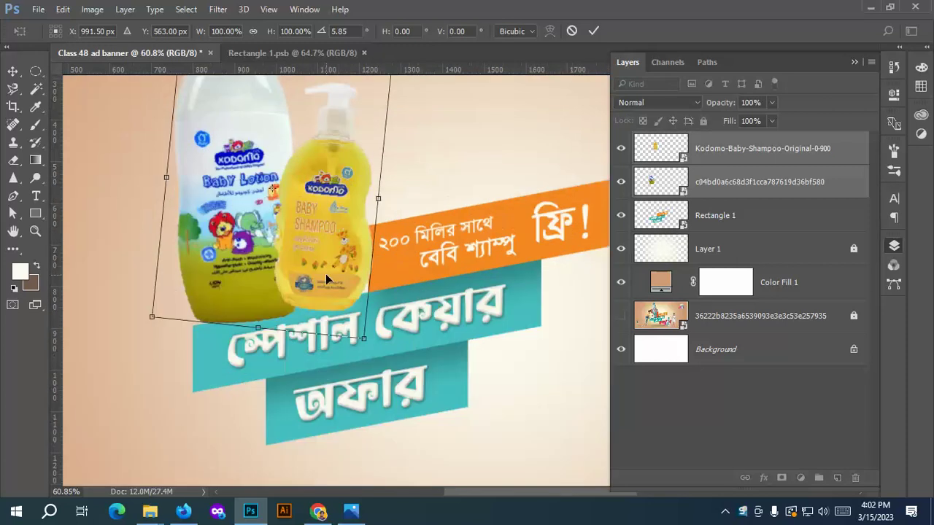
drag(325, 274, 345, 274)
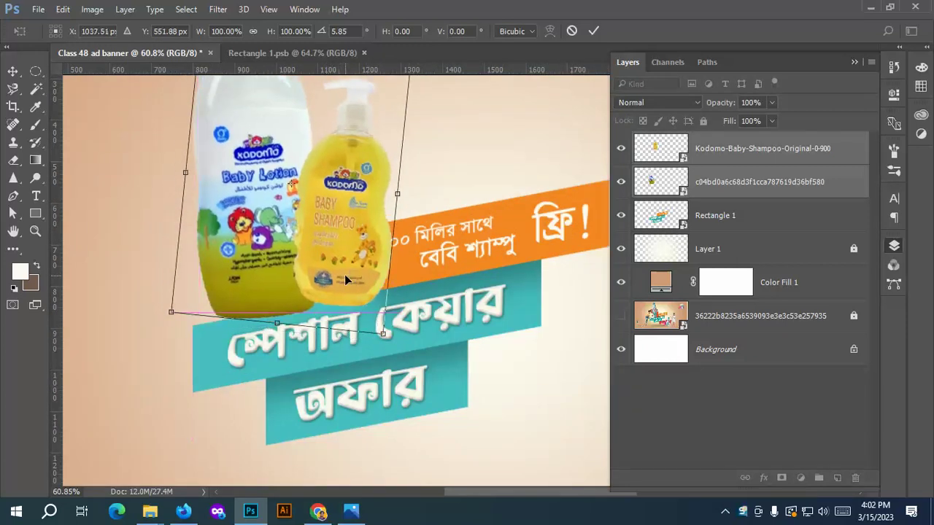
click(594, 30)
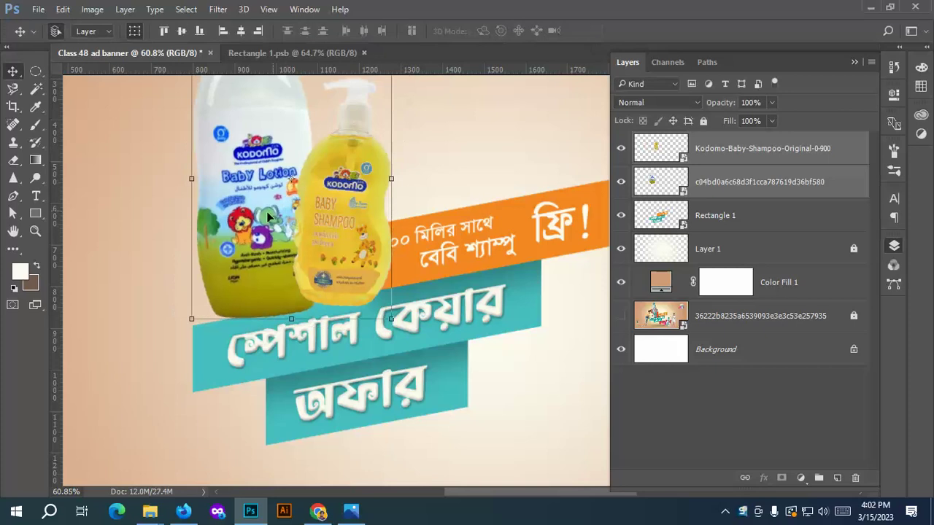
Tilt only the lotion bottle to -6.66° so its base follows the slope of the teal label.
click(438, 172)
click(204, 240)
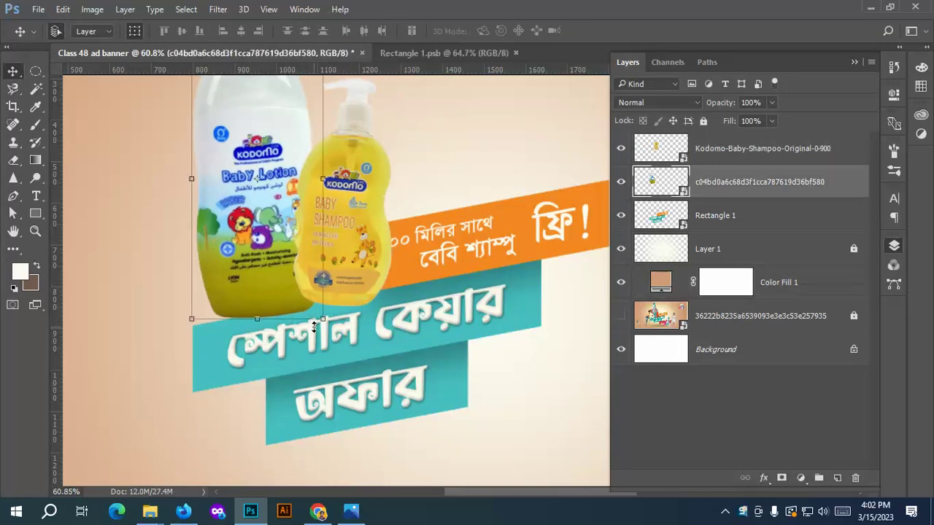
drag(329, 328, 345, 319)
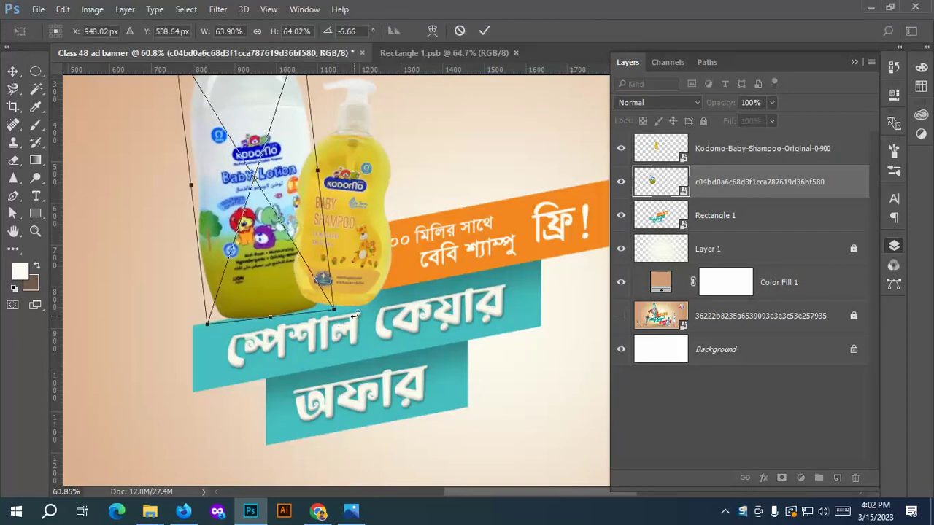
click(485, 30)
Tilt only the shampoo bottle to 9.13° and keep its base resting on the teal label.
click(371, 226)
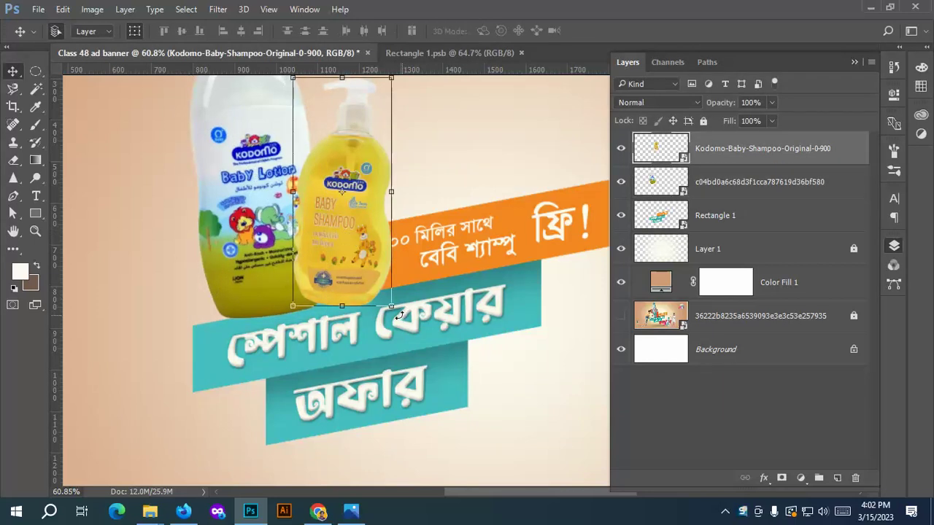
drag(400, 315, 360, 258)
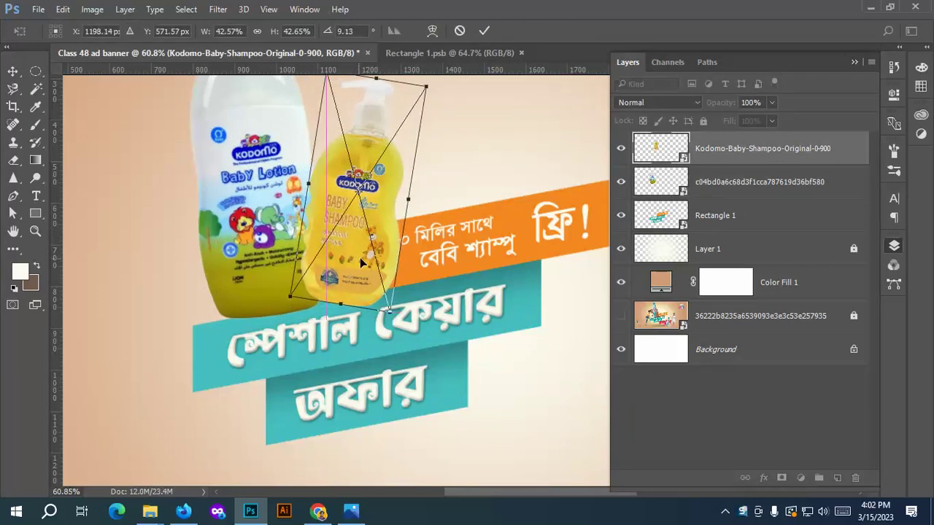
click(486, 30)
click(480, 146)
alt+scroll(398, 252, down, 3)
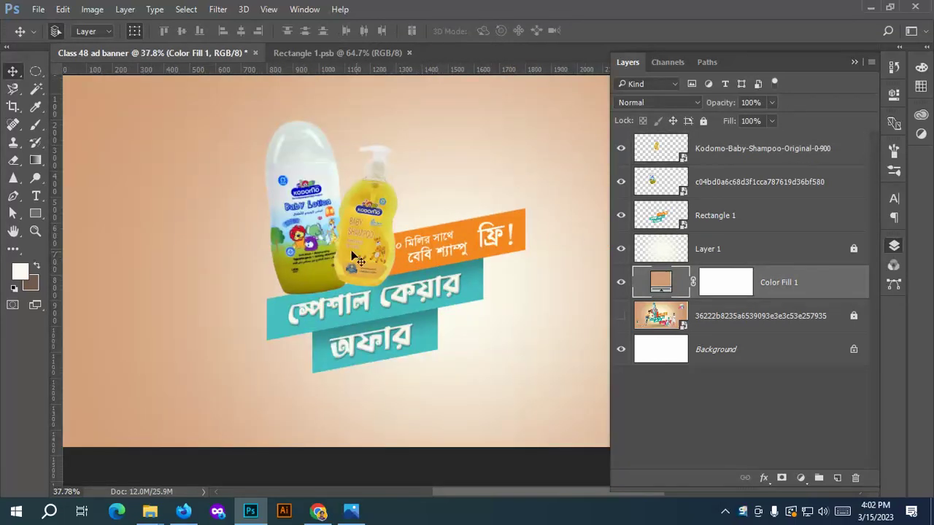
Select the lotion and shampoo bottles together and shift them left, clear of the orange label's text.
click(312, 257)
key(ctrl+t)
drag(365, 244, 394, 234)
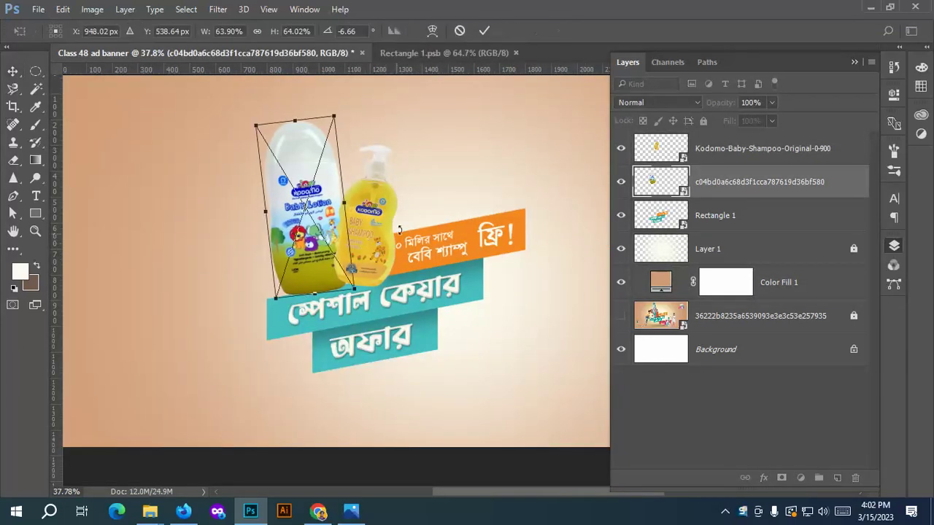
click(484, 30)
shift+click(371, 245)
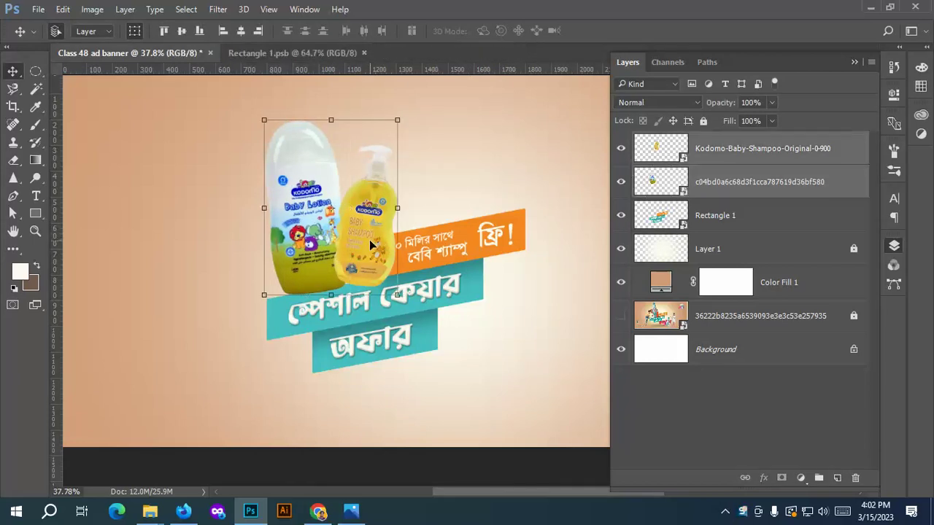
drag(371, 245, 355, 245)
scroll(343, 291, up, 3)
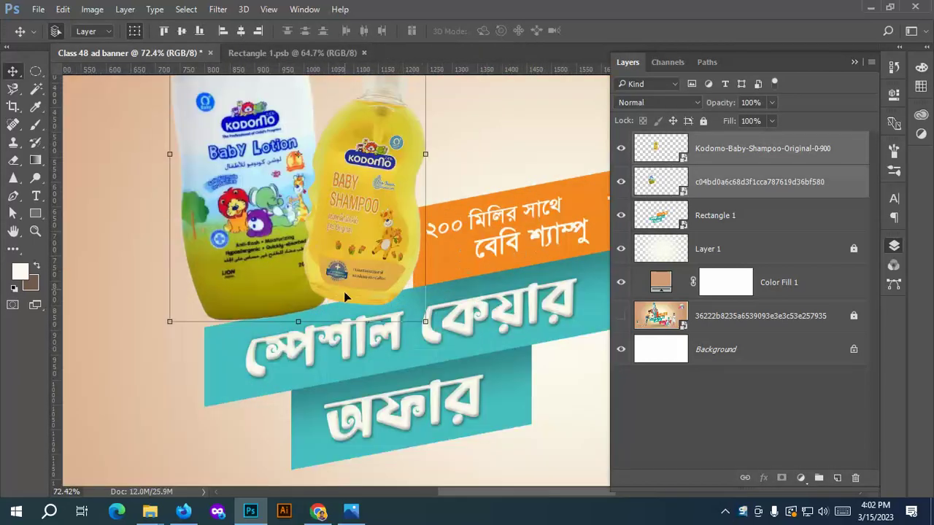
drag(343, 292, 349, 298)
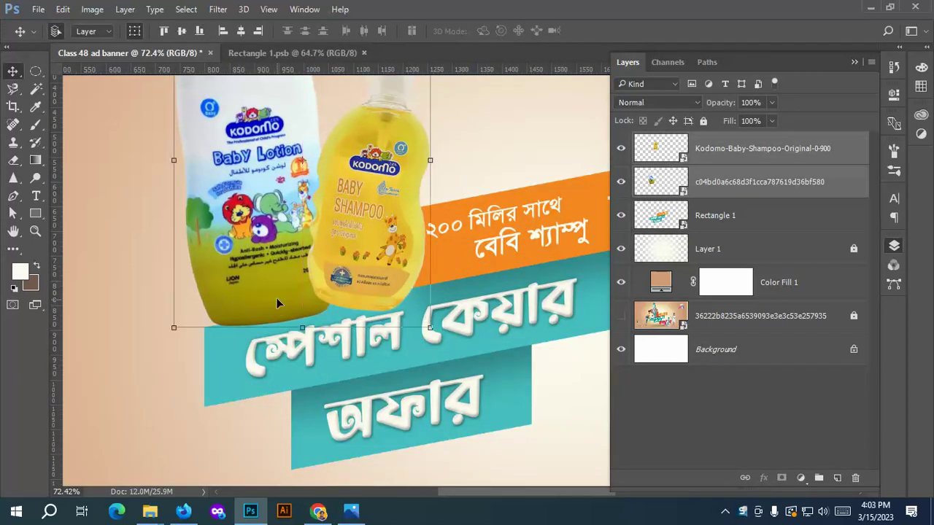
scroll(277, 292, down, 2)
scroll(271, 276, down, 2)
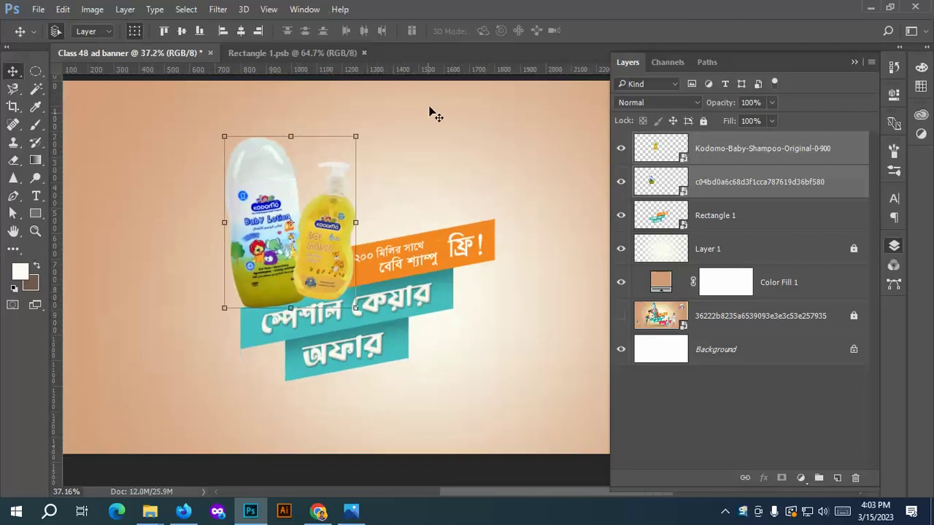
click(467, 177)
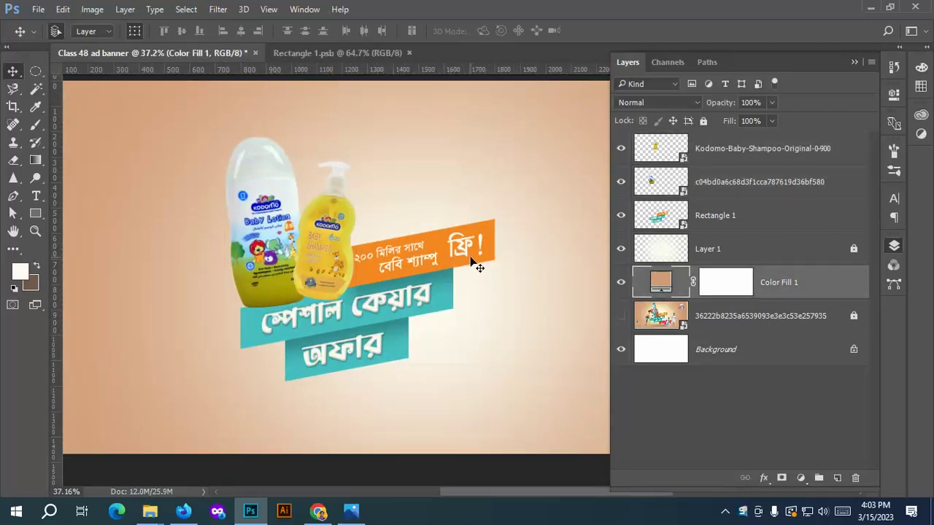
Open the contents of the Rectangle 1 smart object at its orange label.
double_click(686, 227)
scroll(444, 204, up, 2)
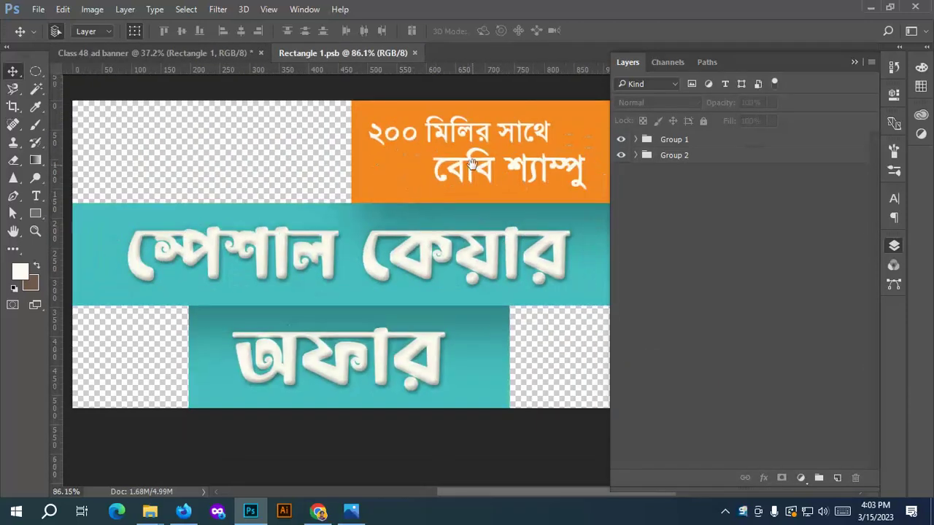
drag(472, 164, 285, 235)
Select all four text layers on the orange label, including the exclamation mark, and nudge them together to the right.
click(313, 197)
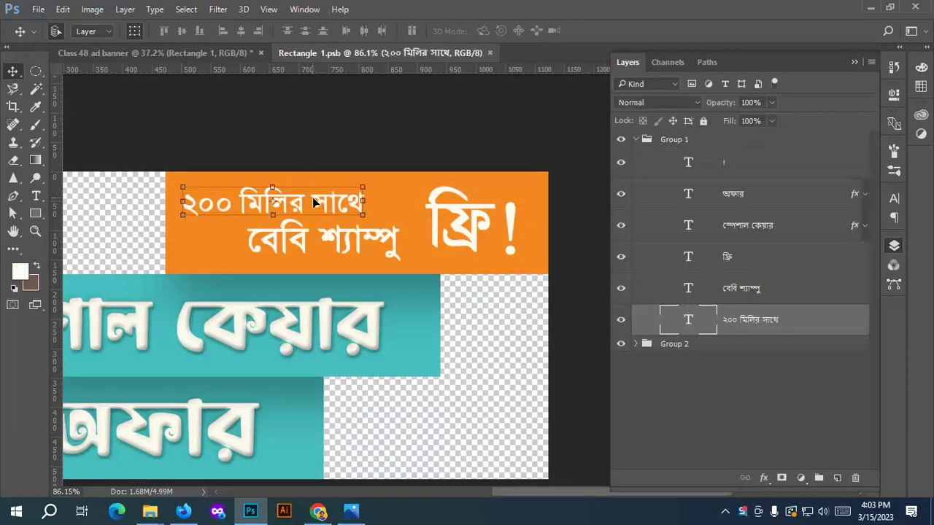
shift+click(348, 248)
shift+click(482, 227)
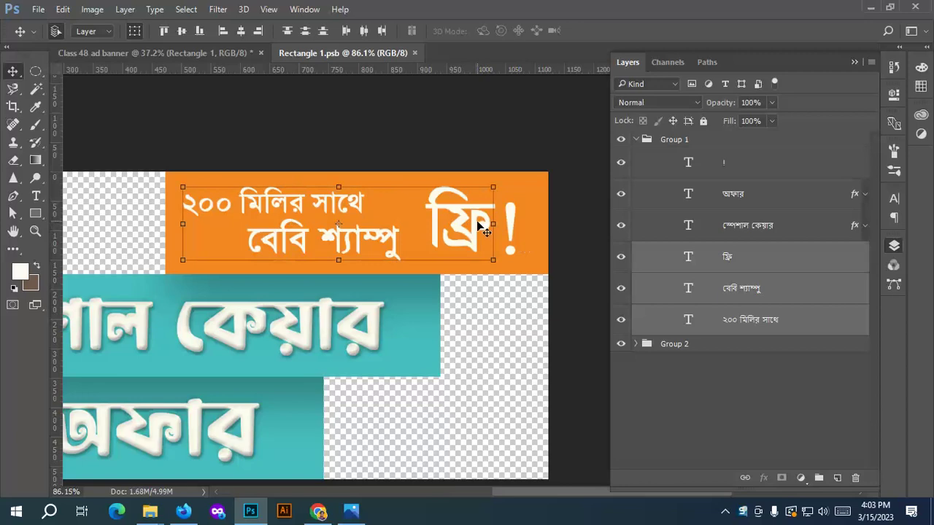
key(ctrl+t)
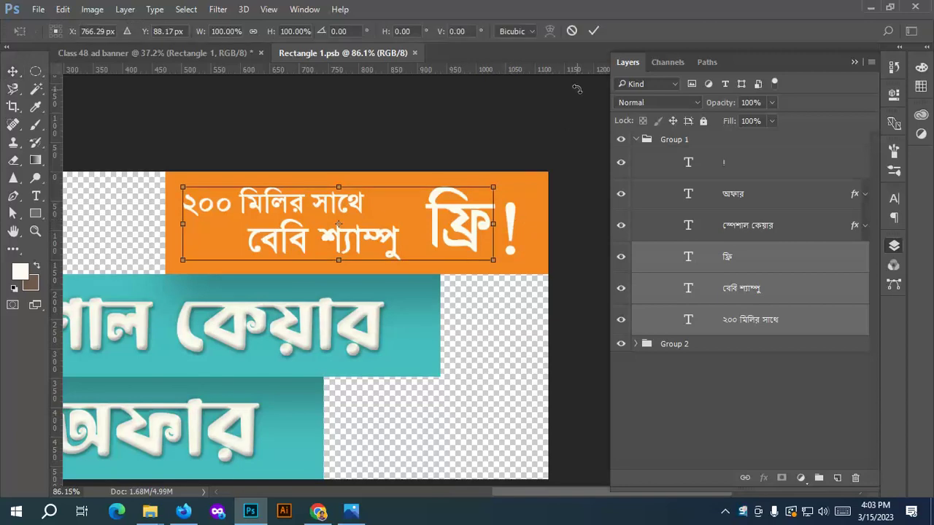
scroll(525, 206, up, 5)
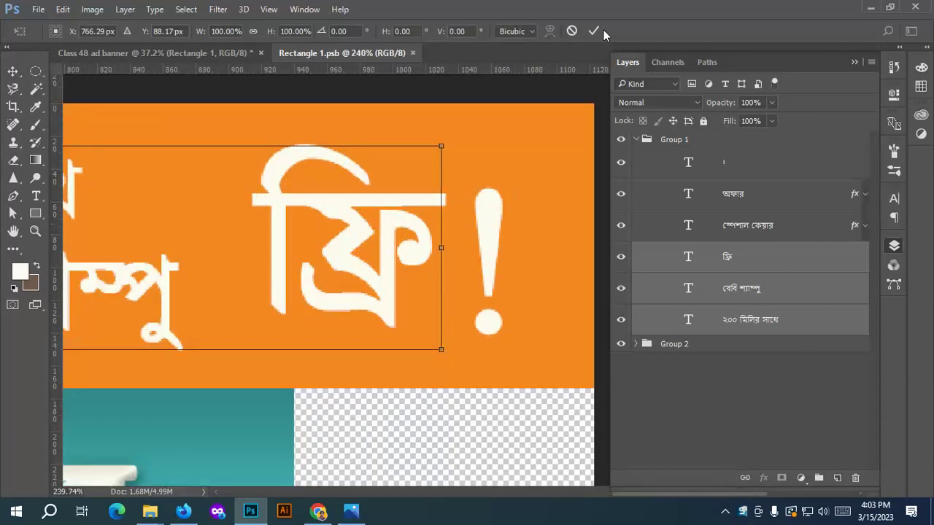
click(594, 30)
shift+click(495, 244)
scroll(468, 229, down, 3)
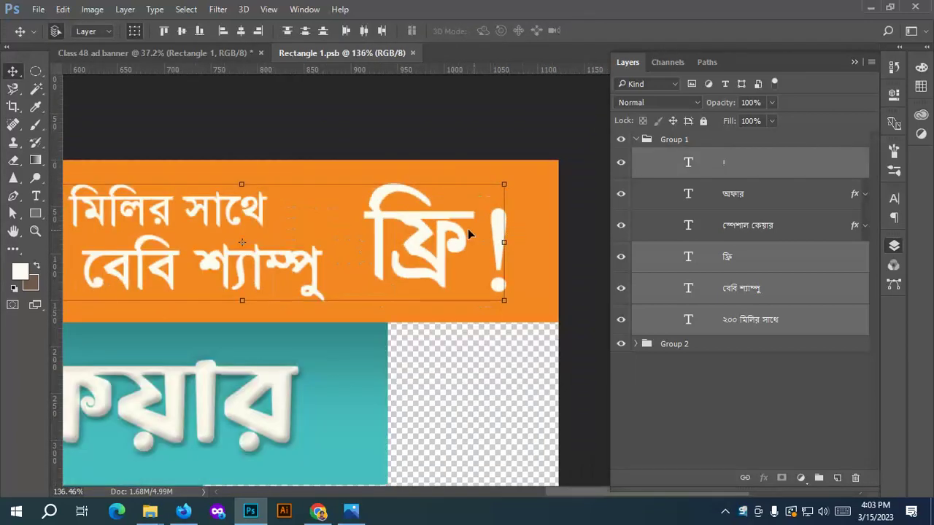
scroll(413, 218, down, 3)
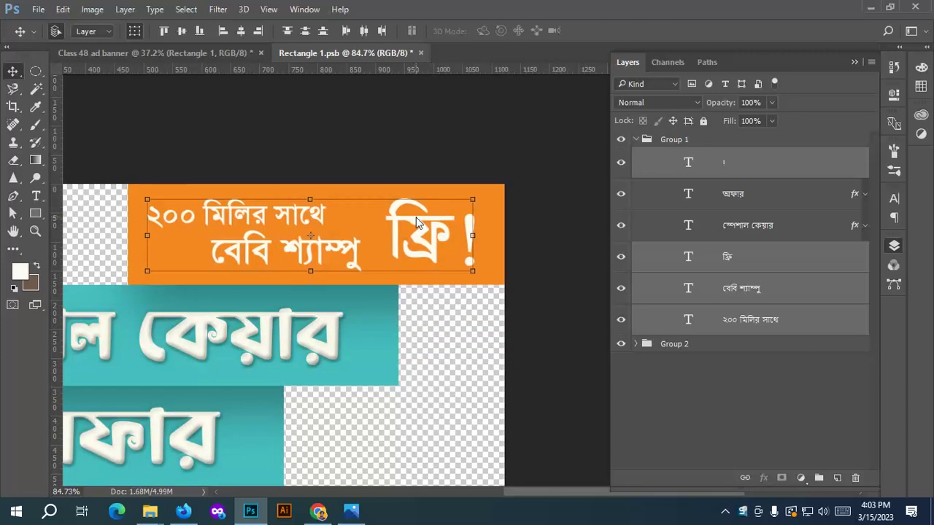
key(shift+Right)
click(467, 158)
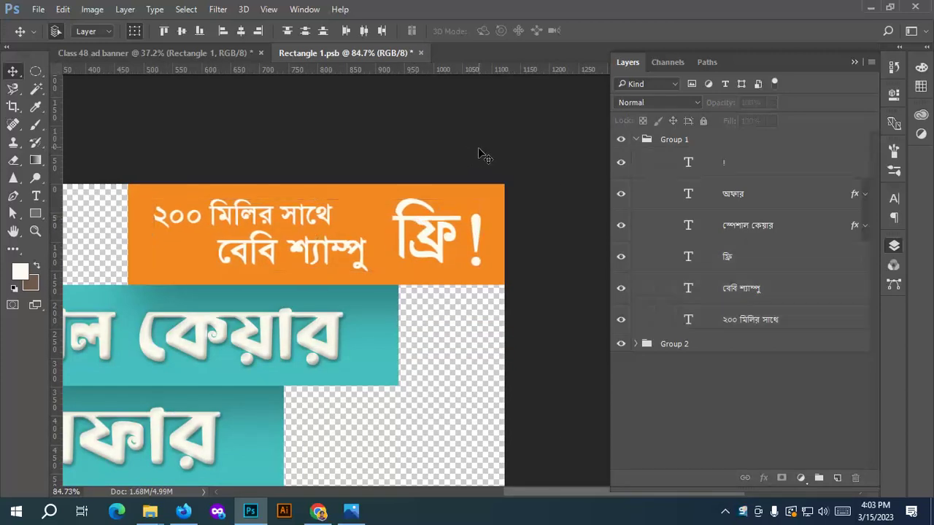
Save the edited Rectangle 1 smart object and return to the Class 48 ad banner document.
key(ctrl+s)
click(203, 52)
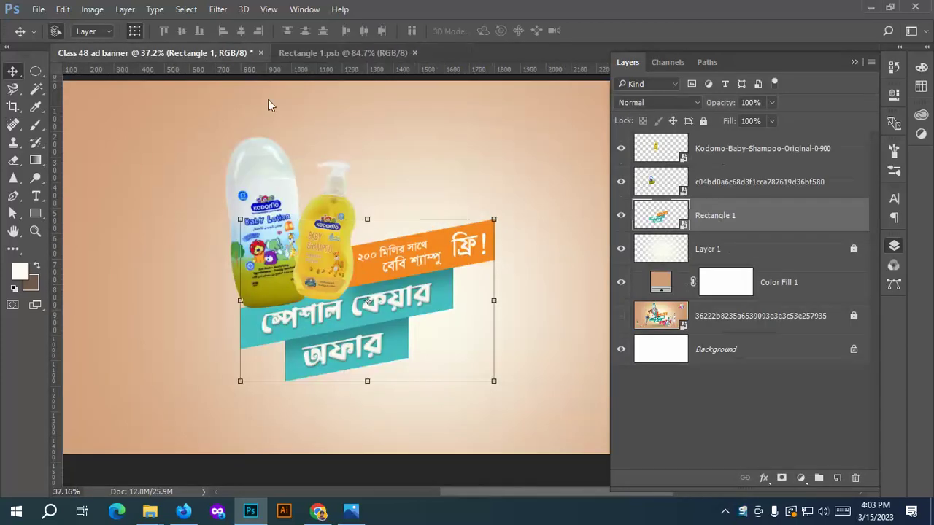
scroll(374, 251, up, 1)
click(603, 252)
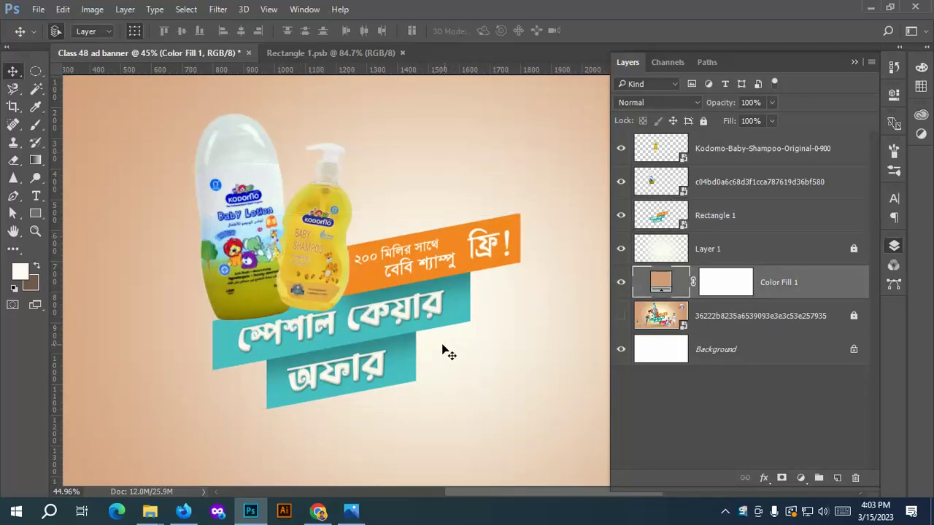
Select both bottles again and fine-tune their height against the upper edge of the teal label.
scroll(431, 354, down, 1)
scroll(314, 351, up, 2)
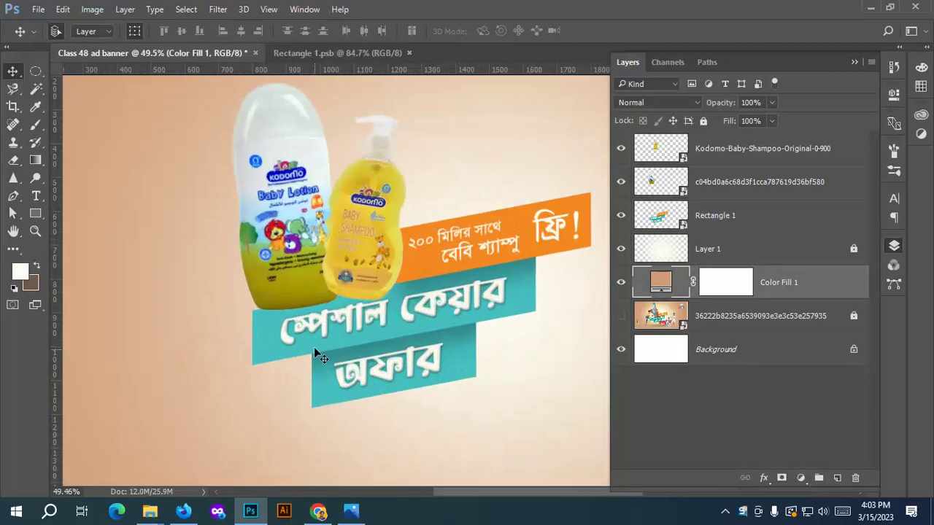
click(375, 248)
shift+click(299, 266)
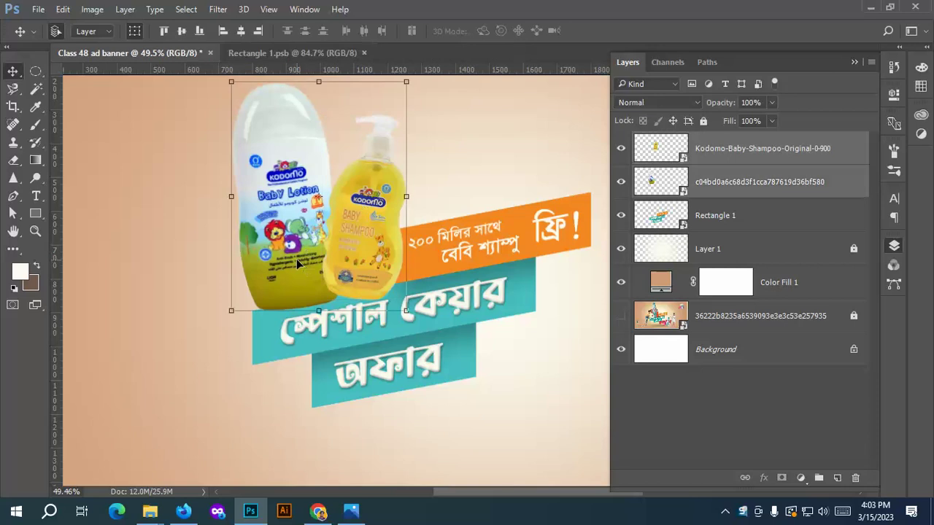
drag(355, 272, 354, 269)
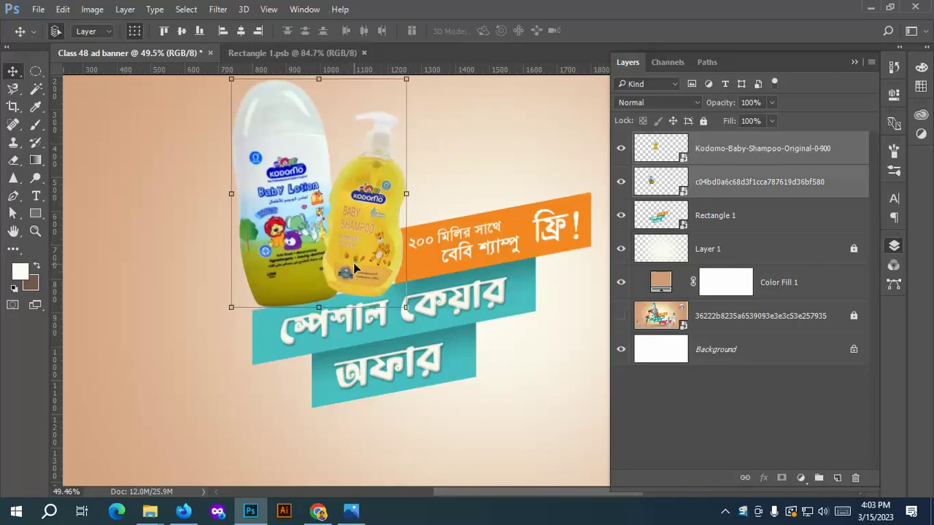
key(Down)
key(Down)
key(Down)
key(Down)
key(Down)
key(Down)
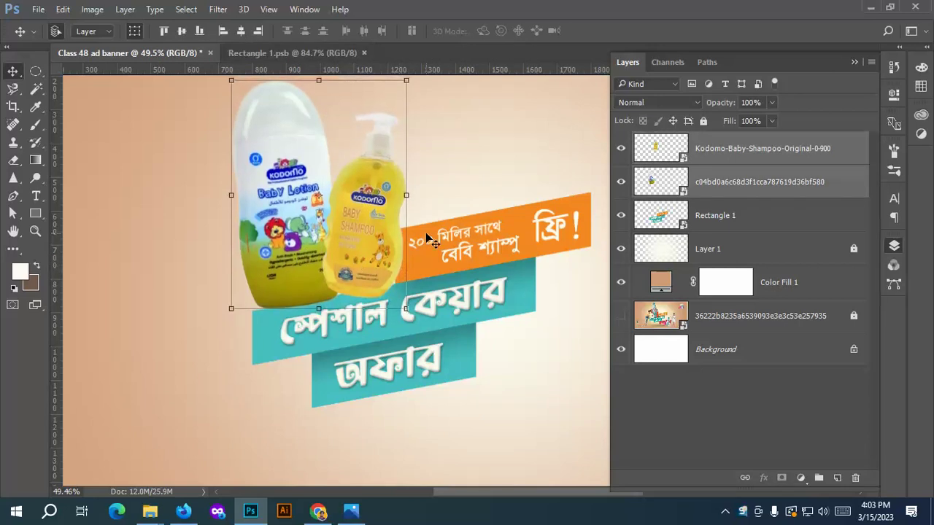
Nudge both bottles slightly right along the teal label and deselect them.
key(Right)
key(Right)
key(Right)
key(Right)
key(Right)
key(Right)
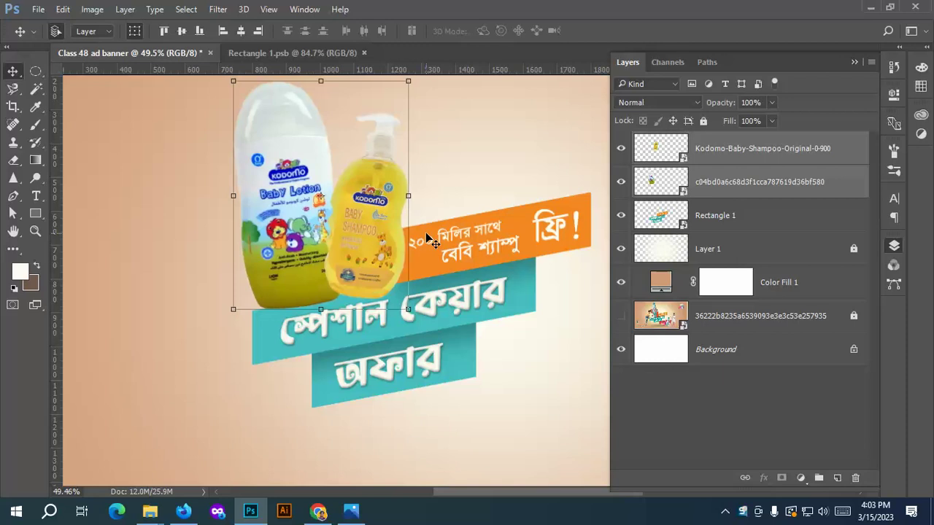
click(453, 197)
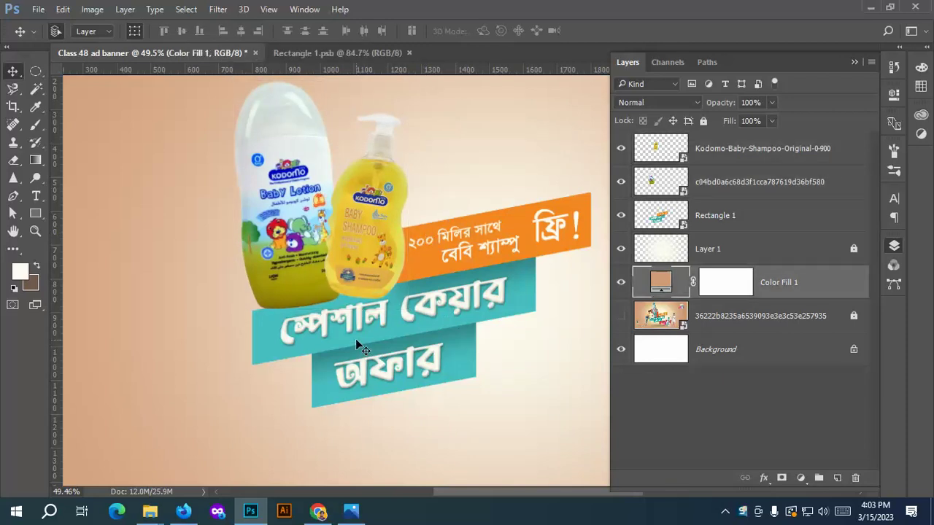
Scale the shampoo bottle down to about 38.2% and move it down onto the teal label.
click(369, 217)
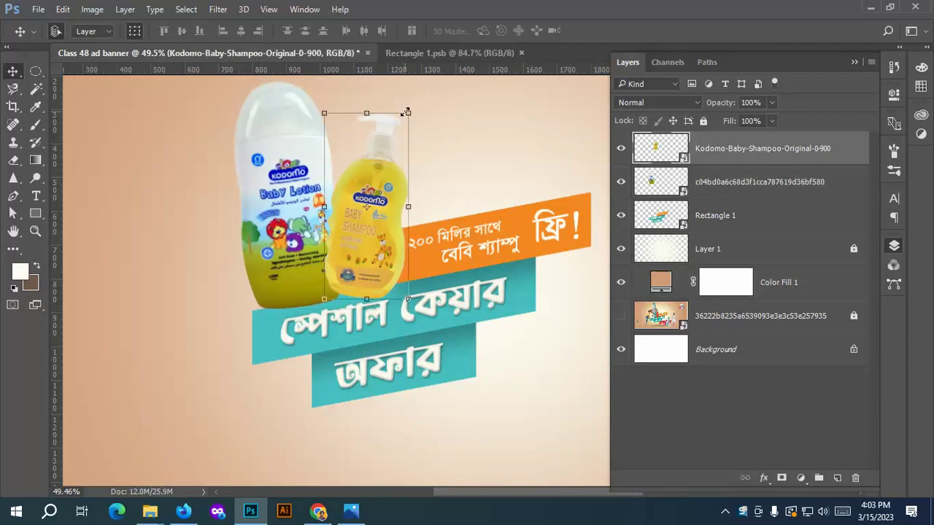
drag(407, 112, 419, 134)
drag(377, 281, 391, 293)
scroll(392, 297, up, 3)
scroll(392, 297, up, 2)
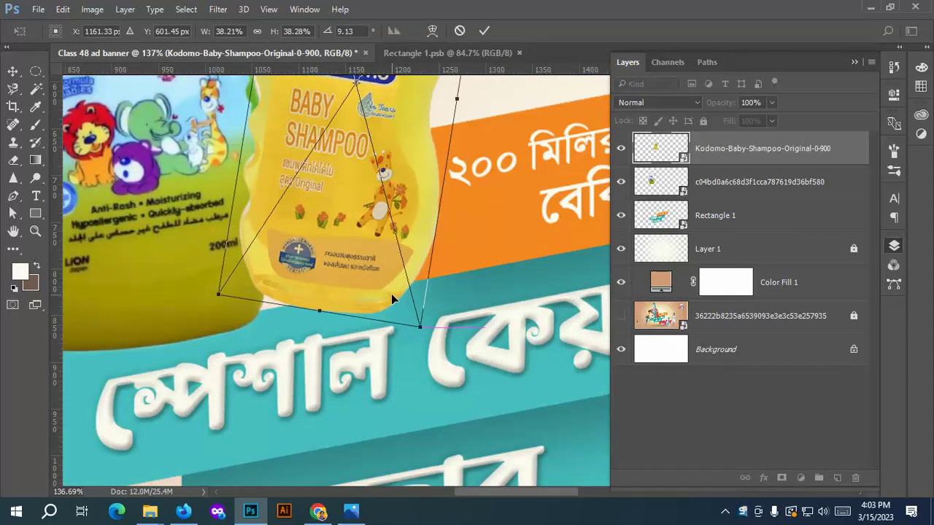
click(485, 31)
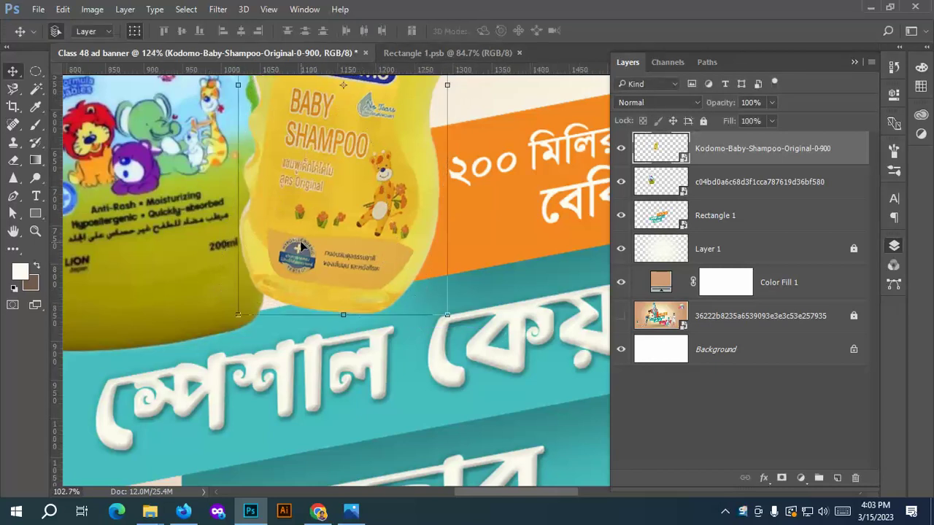
Move only the lotion bottle slightly right along the teal label, closer behind the shampoo bottle.
scroll(314, 278, down, 2)
drag(193, 267, 210, 261)
scroll(197, 261, down, 2)
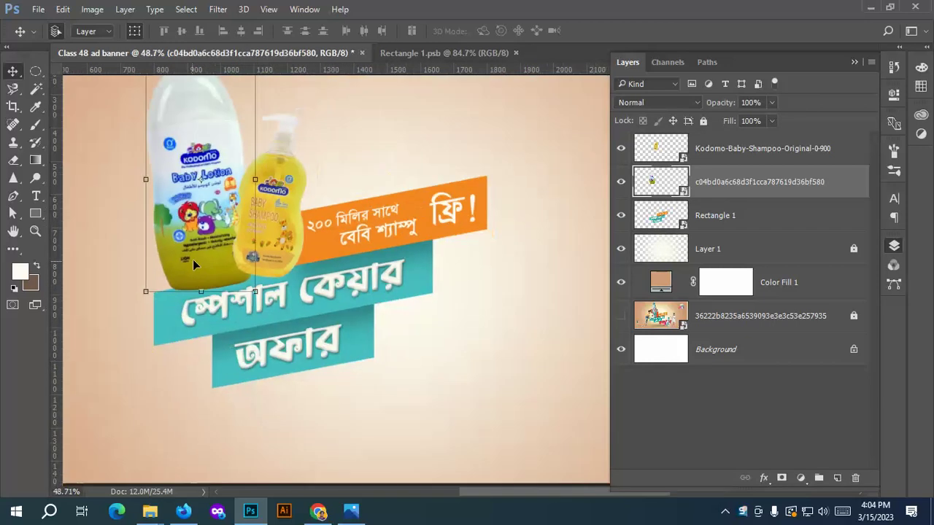
click(389, 184)
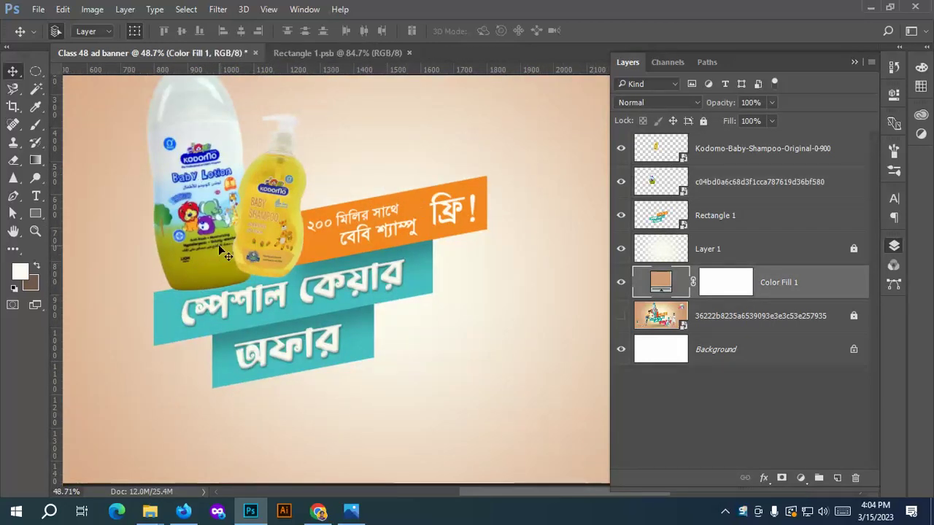
Tilt the baby lotion bottle to -6.56° with Free Transform and move it slightly up and right towards the shampoo bottle.
drag(219, 247, 183, 248)
drag(232, 315, 241, 313)
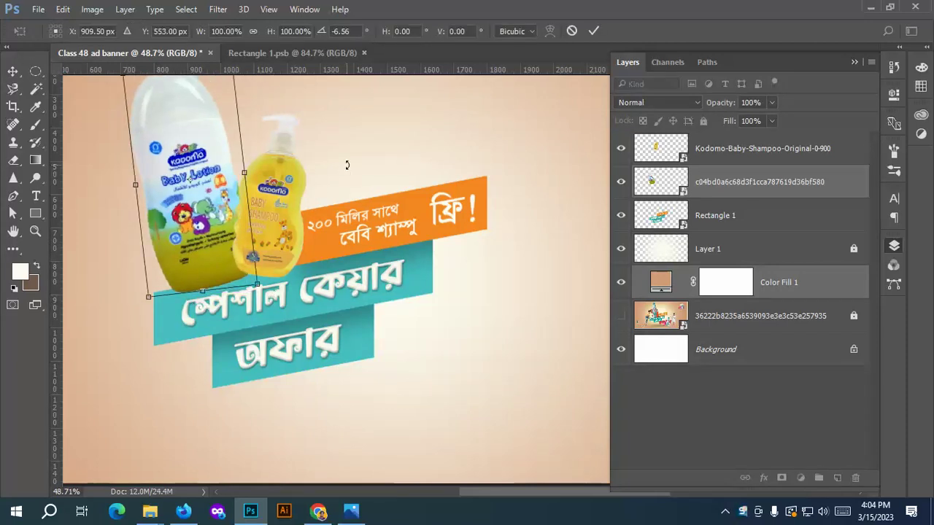
scroll(246, 278, up, 5)
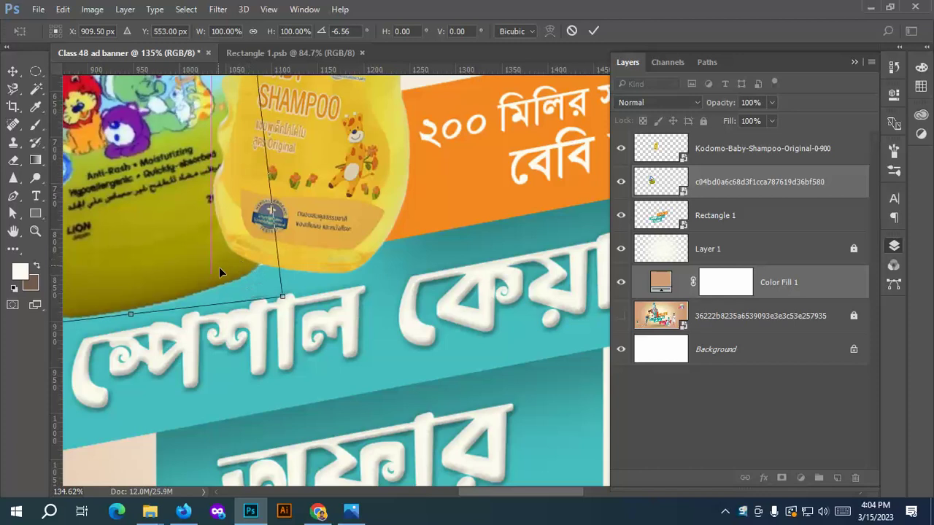
drag(218, 267, 226, 261)
scroll(282, 262, down, 5)
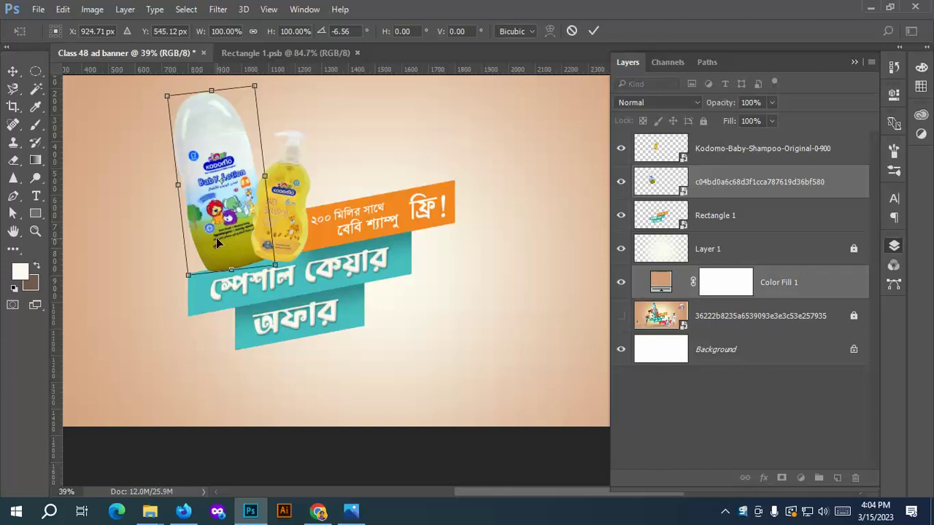
Reposition the tilted lotion bottle at about X 890 px, Y 551 px along the teal label's upper edge and apply the transform.
scroll(229, 252, up, 2)
key(ctrl+z)
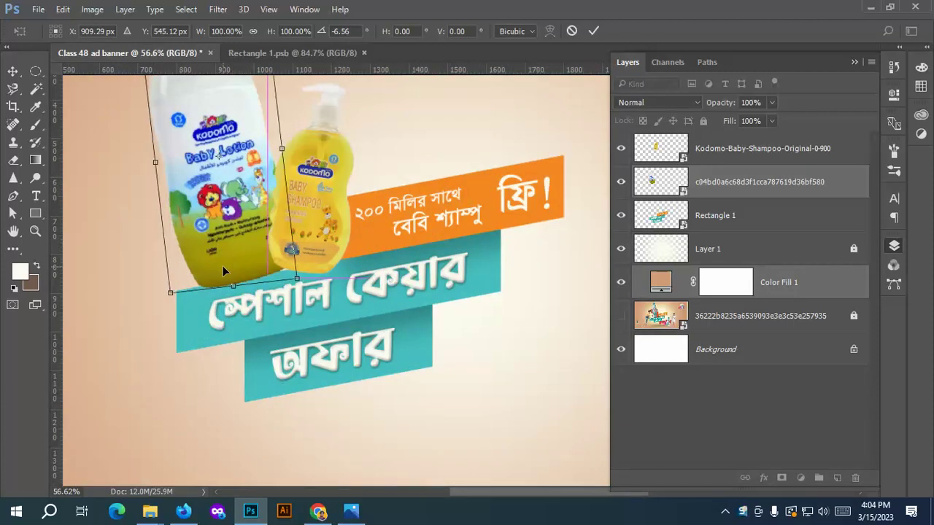
drag(223, 267, 219, 273)
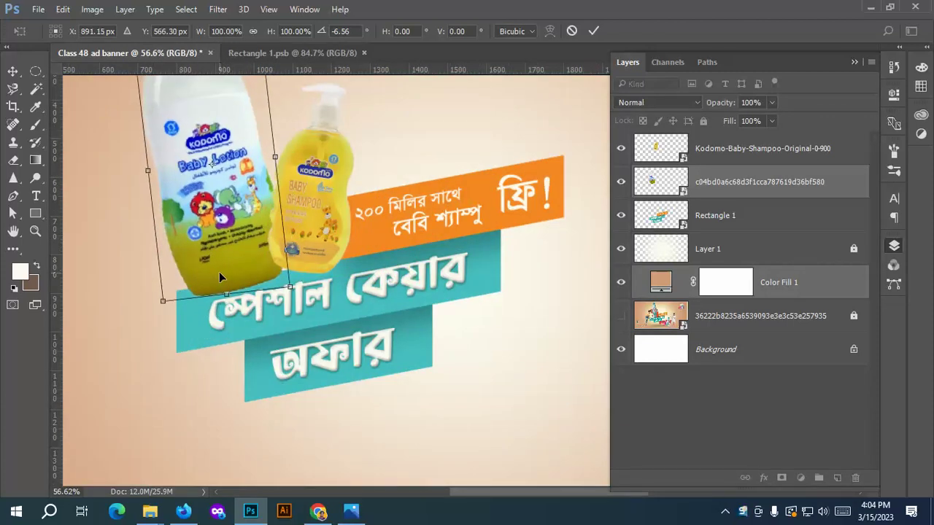
key(ctrl+z)
scroll(259, 261, up, 3)
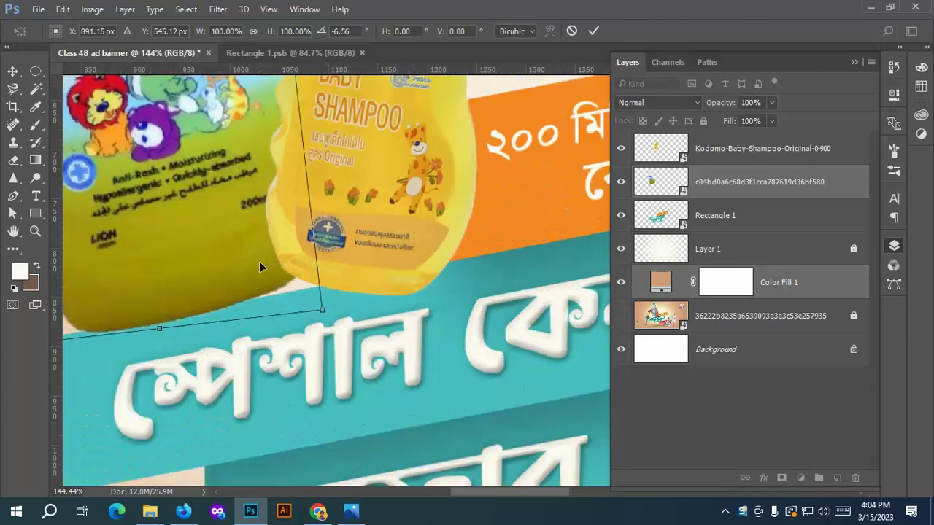
drag(254, 267, 252, 273)
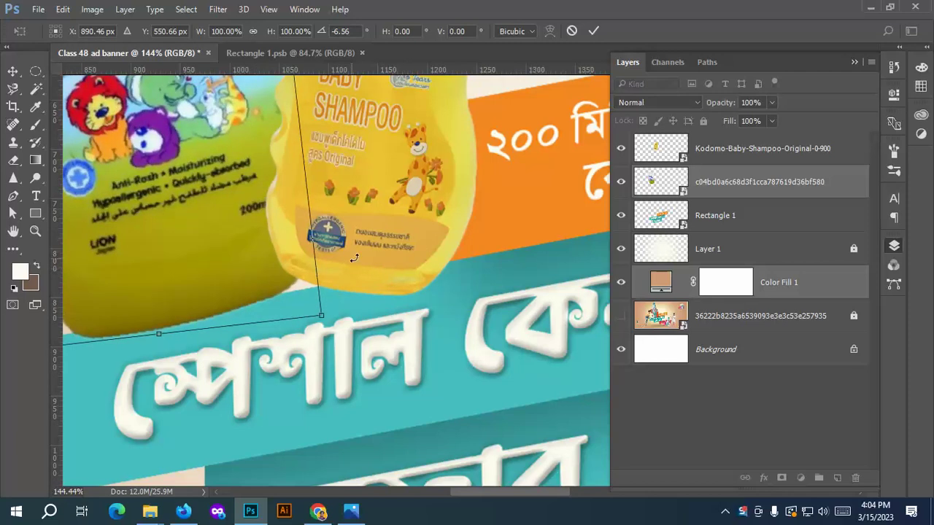
click(594, 32)
Add a new empty layer directly above the Rectangle 1 label layer.
scroll(271, 207, down, 4)
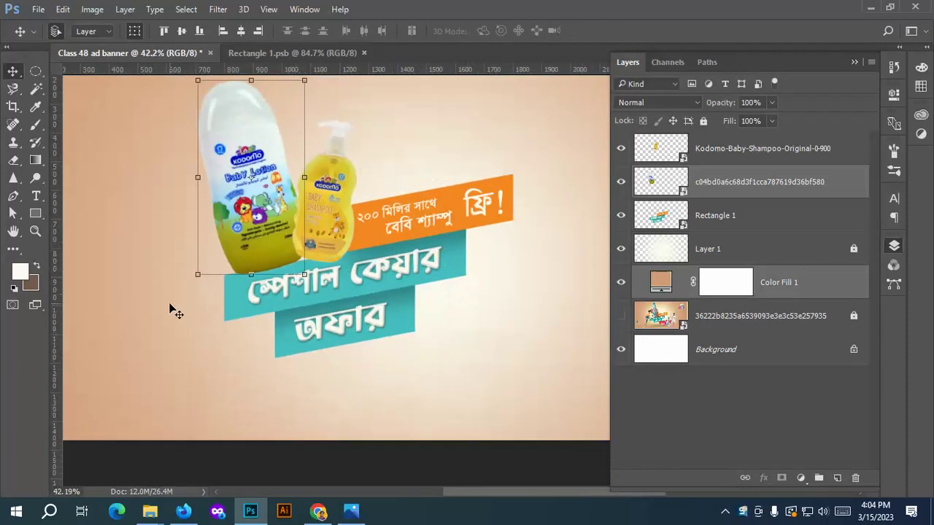
scroll(194, 267, up, 2)
scroll(323, 272, down, 1)
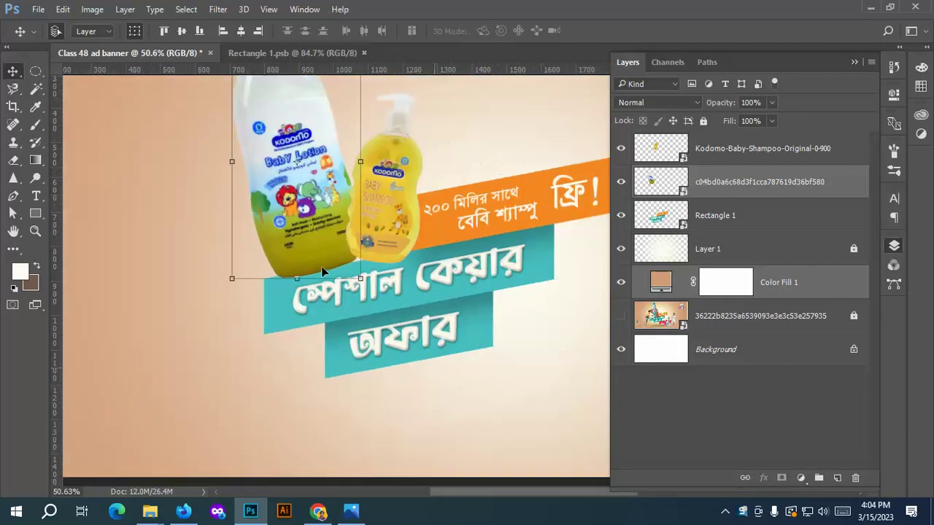
click(748, 226)
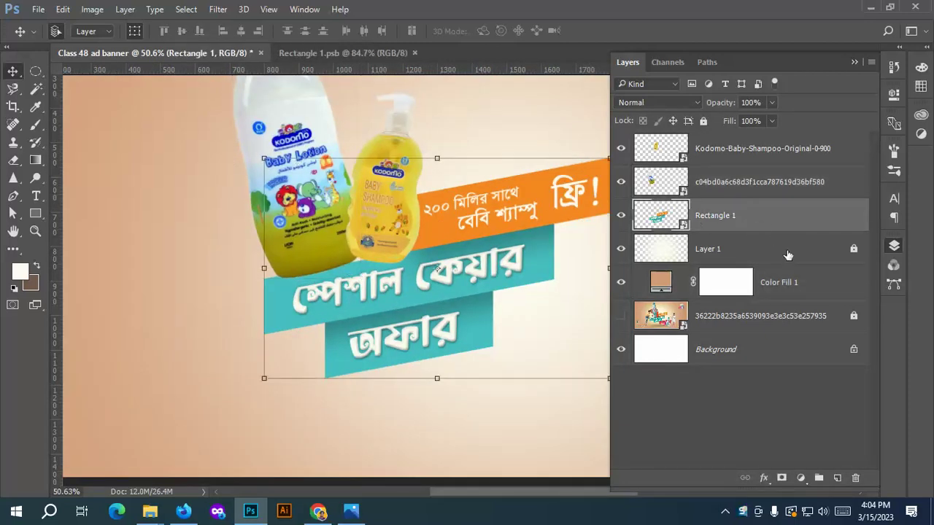
click(838, 478)
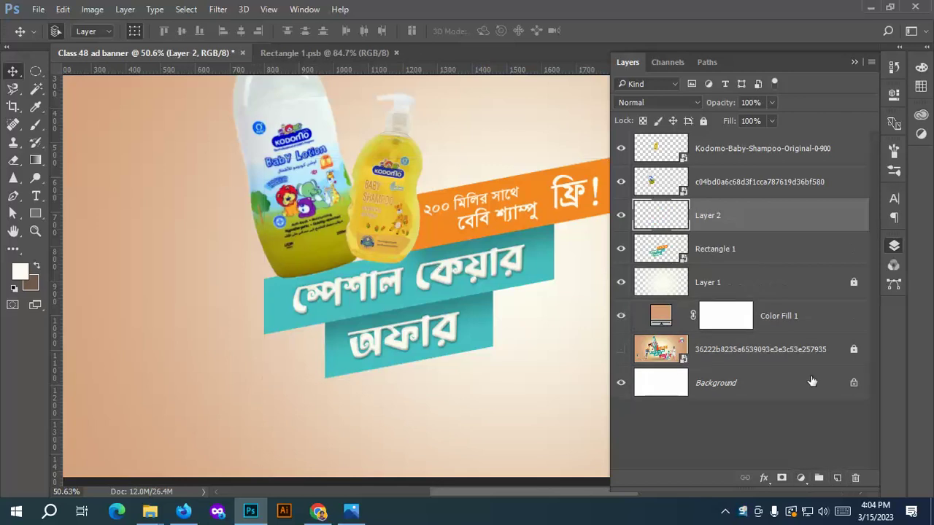
Activate the Brush and set the foreground color to black (000000).
click(34, 126)
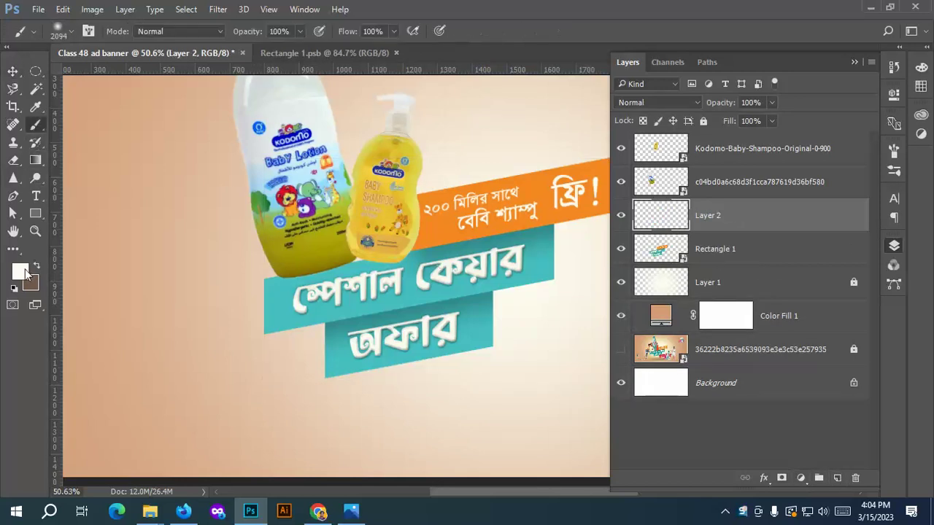
click(35, 106)
click(20, 271)
click(567, 344)
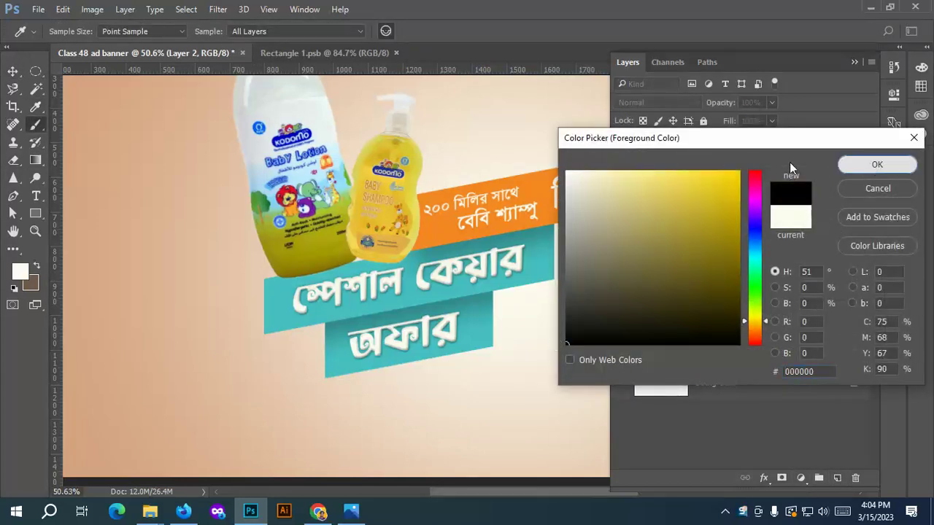
click(877, 164)
Reduce the brush size, paint a soft black shadow behind the lower parts of both bottles, and set the shadow layer to Multiply.
key(b)
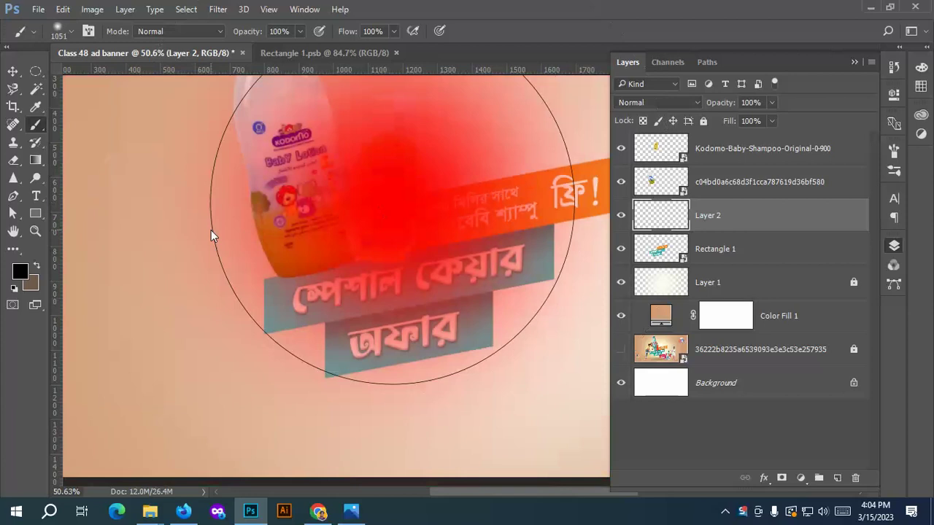
mouse_move(211, 236)
mouse_down()
mouse_move(74, 257)
mouse_move(103, 260)
mouse_move(93, 263)
mouse_up()
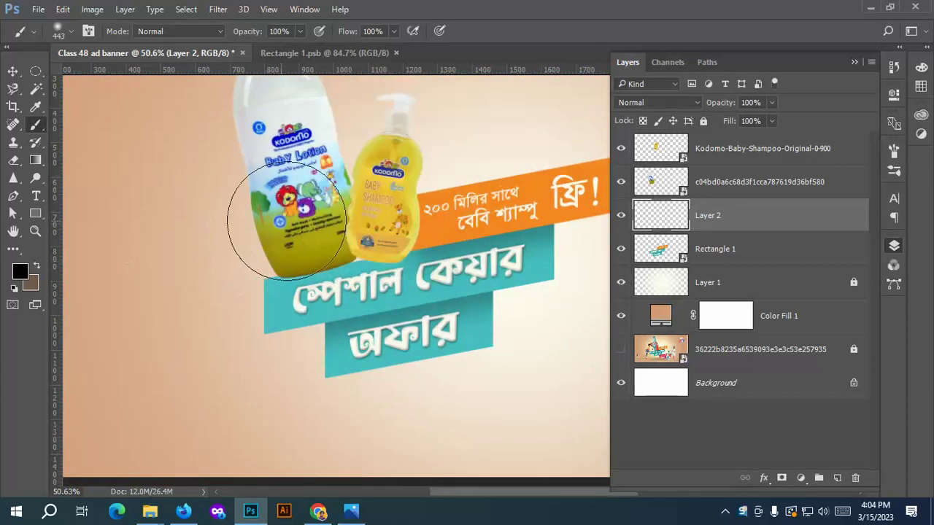
mouse_move(281, 222)
mouse_down()
mouse_move(266, 223)
mouse_move(321, 241)
mouse_move(307, 245)
mouse_move(343, 237)
mouse_move(270, 252)
mouse_move(356, 233)
mouse_move(383, 212)
mouse_move(394, 229)
mouse_move(380, 213)
mouse_move(358, 221)
mouse_move(339, 244)
mouse_move(256, 263)
mouse_move(306, 211)
mouse_move(356, 237)
mouse_up()
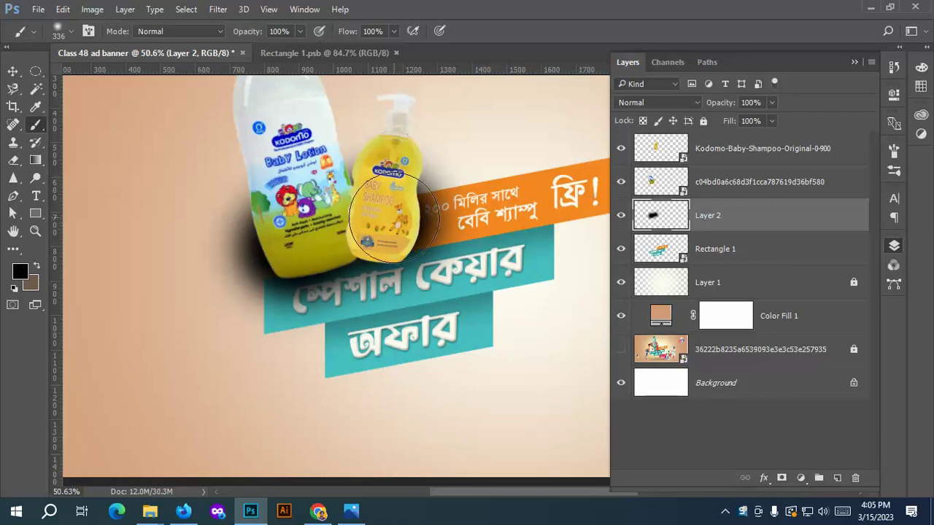
click(654, 96)
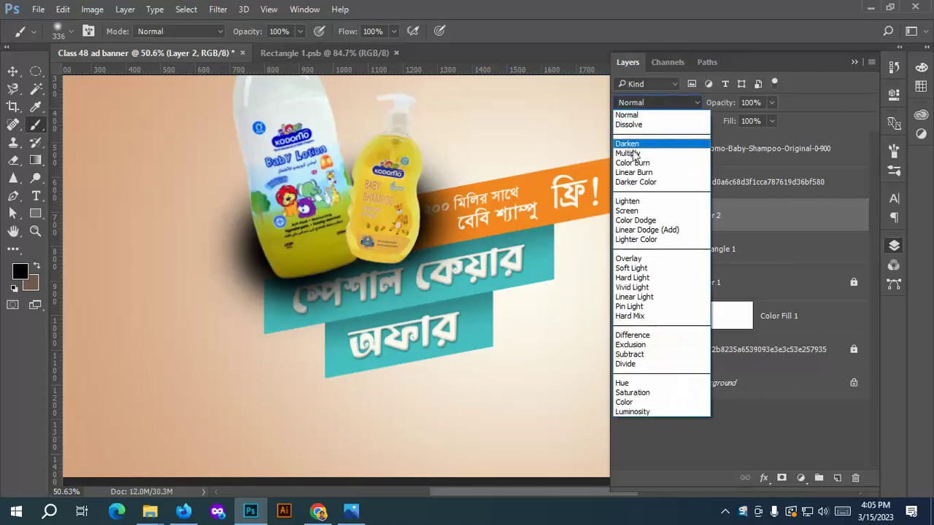
click(630, 155)
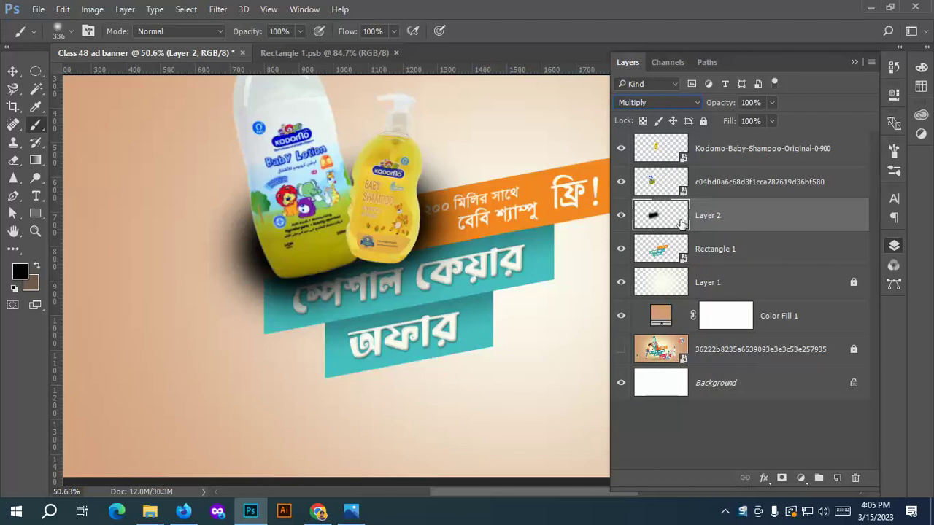
drag(362, 241, 394, 246)
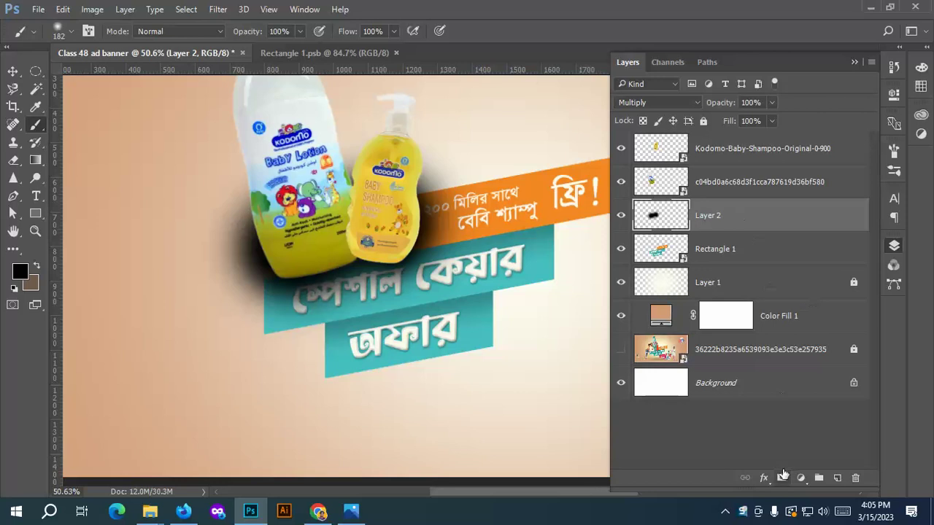
Add a mask to the shadow layer and soften its outer edges around the bottles with a black brush of about 427 px.
click(782, 477)
click(484, 167)
drag(471, 173, 525, 176)
mouse_move(499, 145)
mouse_down()
mouse_move(465, 121)
mouse_move(438, 120)
mouse_move(351, 142)
mouse_move(321, 132)
mouse_move(243, 149)
mouse_move(222, 177)
mouse_move(185, 250)
mouse_move(197, 230)
mouse_move(206, 245)
mouse_move(258, 170)
mouse_move(211, 215)
mouse_move(195, 252)
mouse_move(209, 281)
mouse_move(205, 313)
mouse_move(219, 330)
mouse_move(188, 331)
mouse_move(374, 357)
mouse_move(283, 357)
mouse_move(309, 232)
mouse_move(305, 180)
mouse_move(280, 179)
mouse_move(305, 192)
mouse_move(324, 177)
mouse_move(288, 198)
mouse_up()
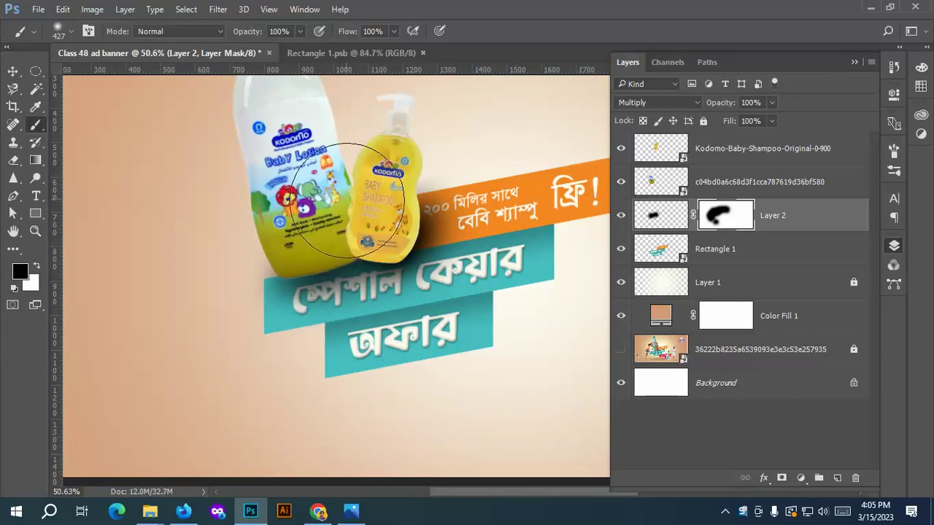
mouse_move(494, 231)
mouse_down()
mouse_move(485, 299)
mouse_move(446, 316)
mouse_move(482, 267)
mouse_up()
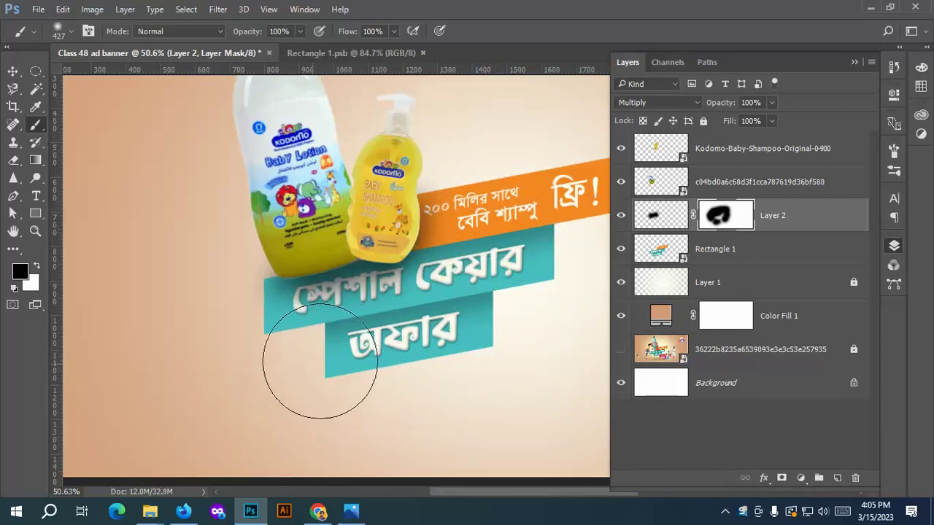
Add a new empty layer between the lotion and shampoo bottle layers and activate the Brush.
scroll(383, 325, down, 2)
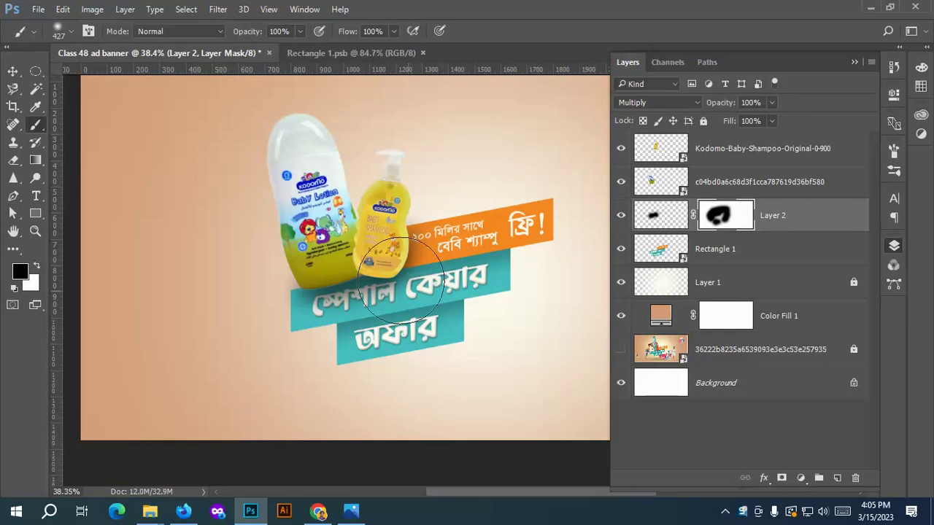
scroll(372, 201, up, 3)
key(v)
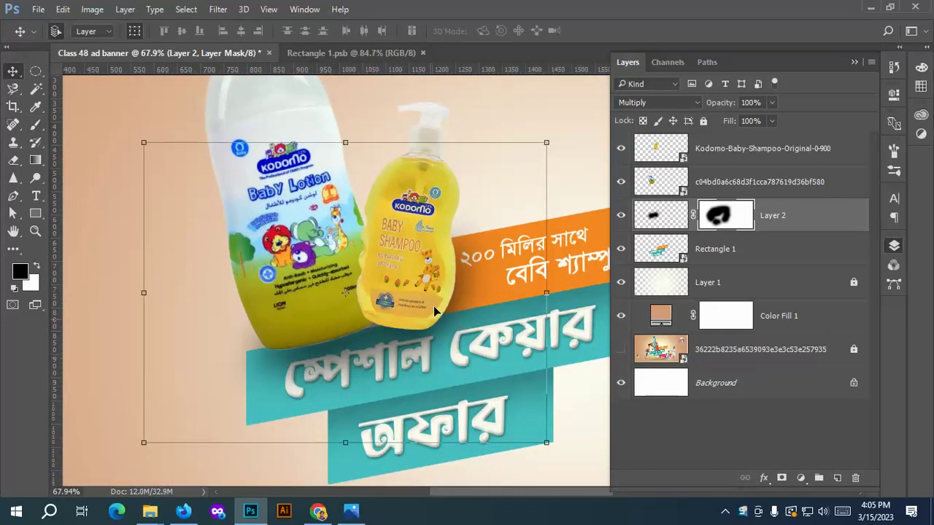
click(404, 240)
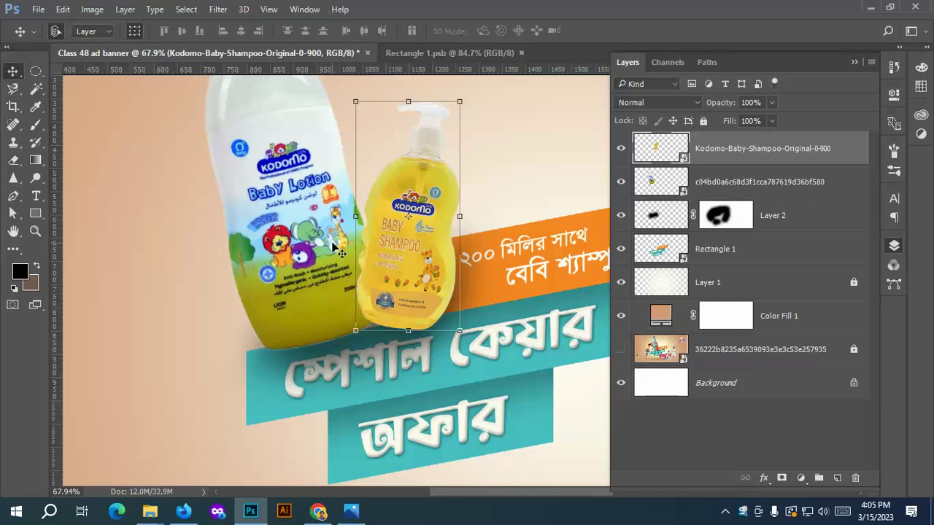
click(718, 183)
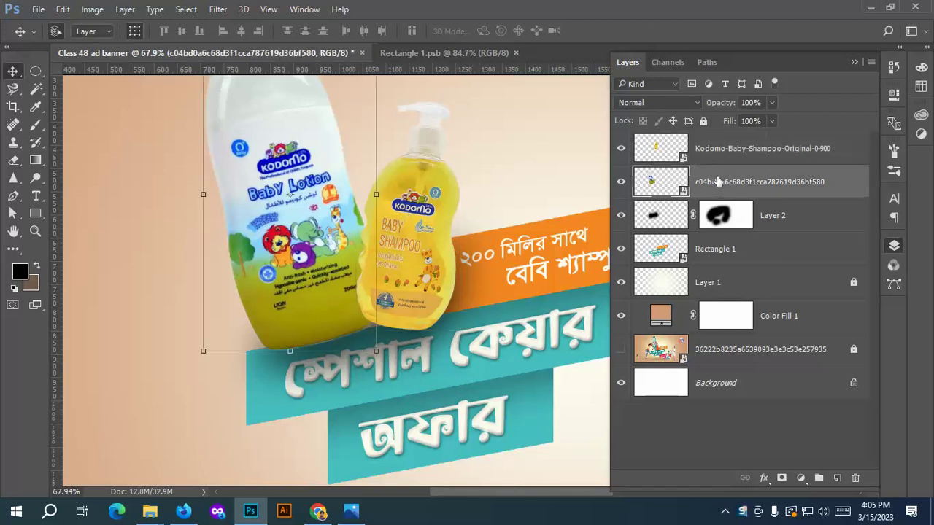
click(837, 478)
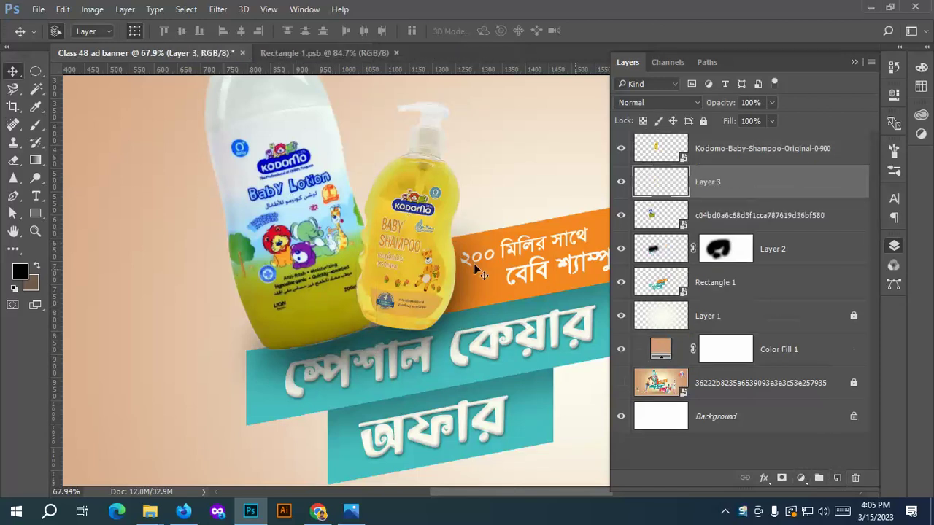
click(34, 126)
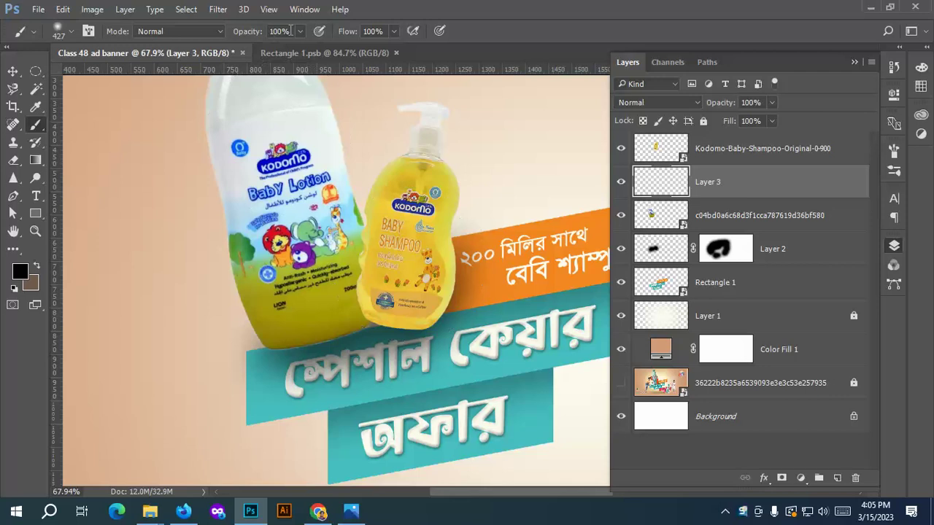
Try a small black brush of about 68 px at 33% opacity for shading beside the shampoo bottle.
key(bracketleft)
key(bracketleft)
key(bracketleft)
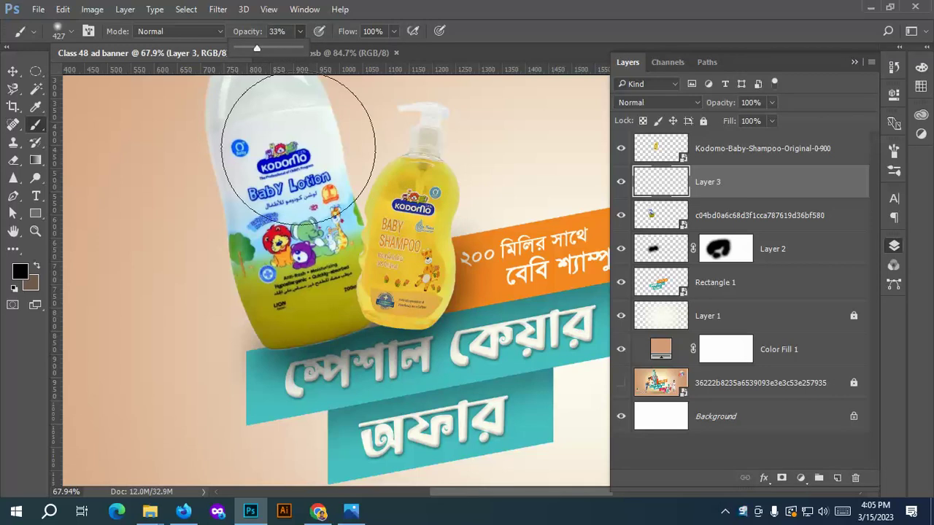
drag(332, 254, 278, 259)
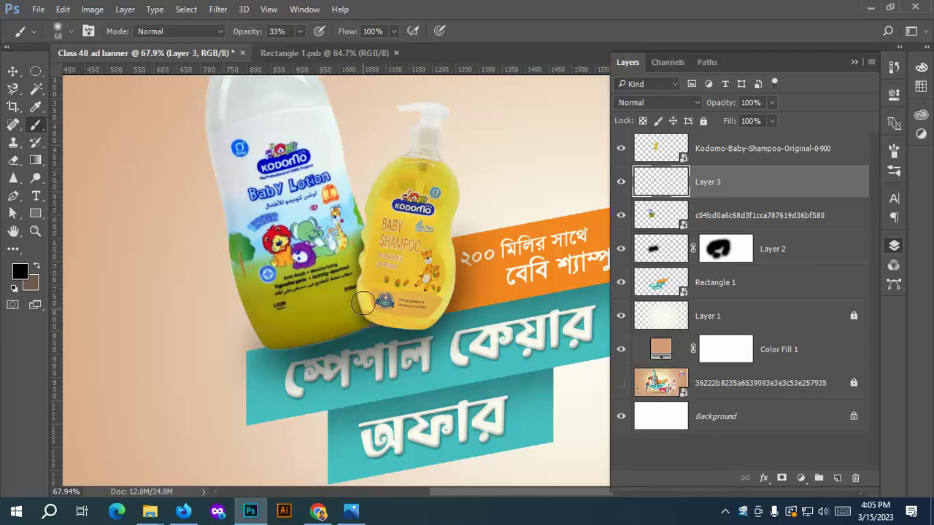
Set the brush to about 177 px and 14% opacity, and paint a soft shadow on the lotion bottle beside the shampoo bottle.
drag(367, 301, 391, 292)
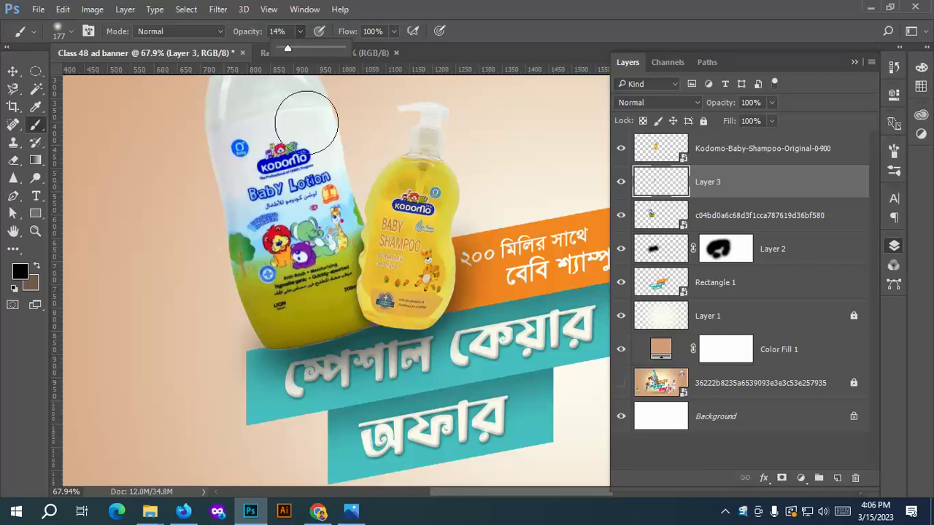
click(371, 291)
mouse_move(373, 303)
mouse_down()
mouse_move(369, 267)
mouse_move(389, 265)
mouse_move(381, 232)
mouse_move(385, 241)
mouse_move(378, 230)
mouse_move(360, 232)
mouse_move(377, 248)
mouse_move(357, 297)
mouse_move(368, 318)
mouse_move(339, 270)
mouse_up()
key(ctrl+z)
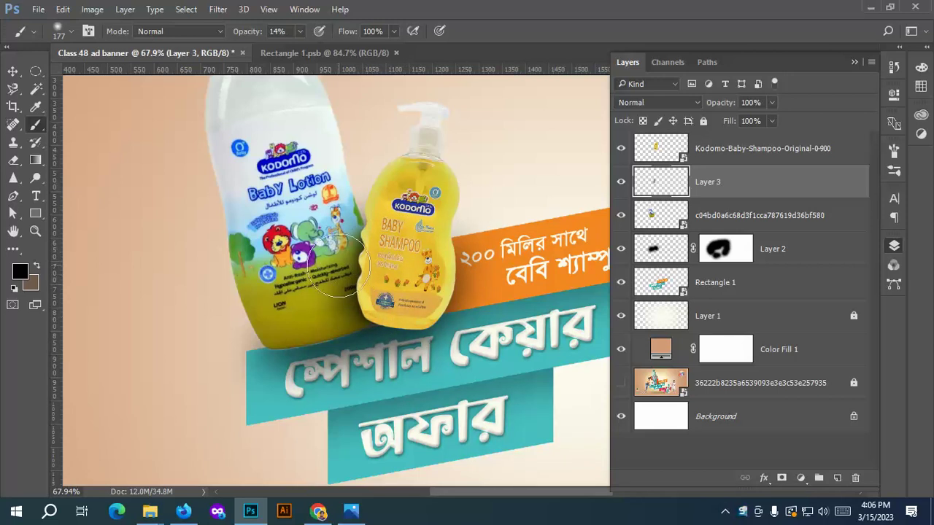
mouse_move(341, 269)
mouse_down()
mouse_move(357, 315)
mouse_move(353, 243)
mouse_move(355, 259)
mouse_move(400, 292)
mouse_move(365, 302)
mouse_up()
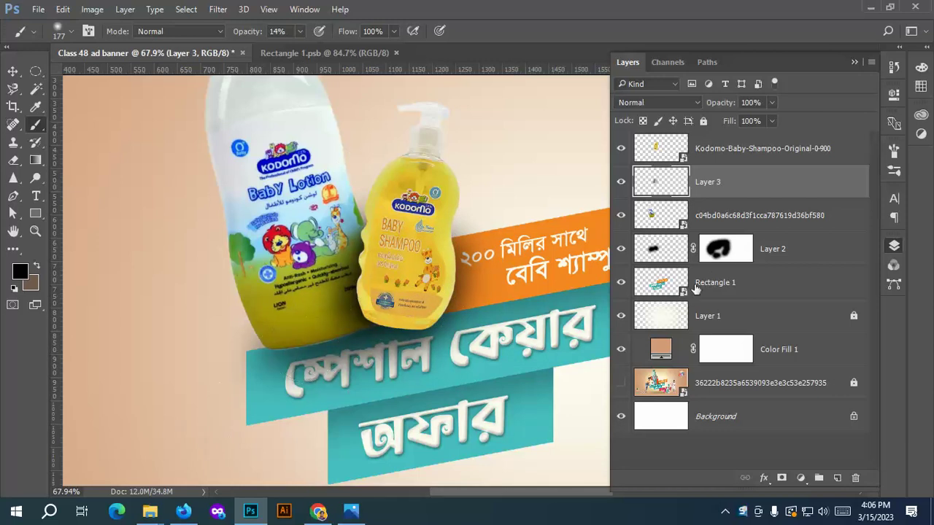
Add a mask to Layer 3 and brush black at 14% opacity to soften its shadow over the lower lotion bottle.
click(726, 251)
click(647, 250)
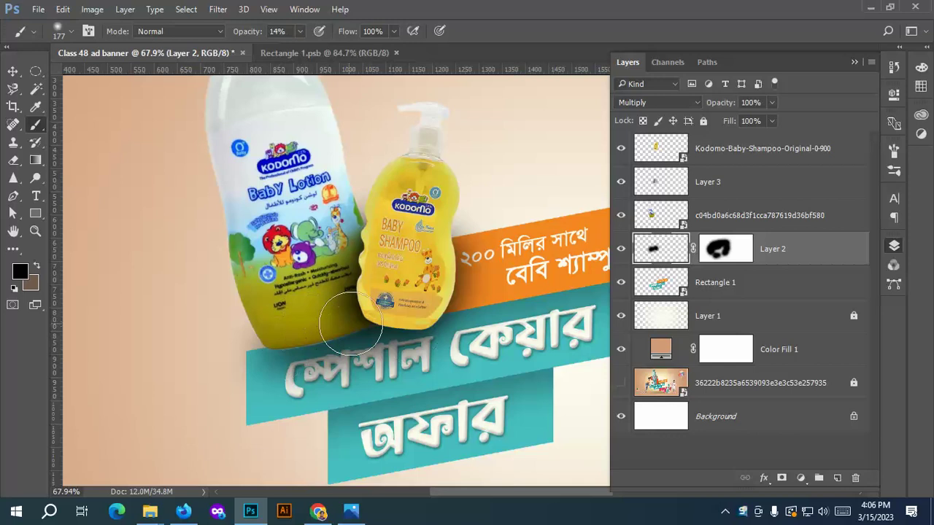
click(733, 180)
click(781, 478)
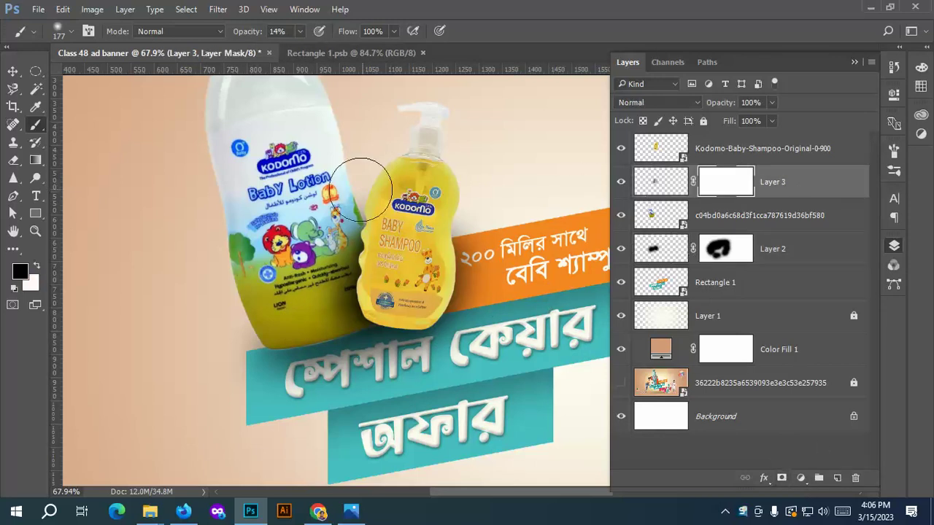
drag(292, 275, 309, 322)
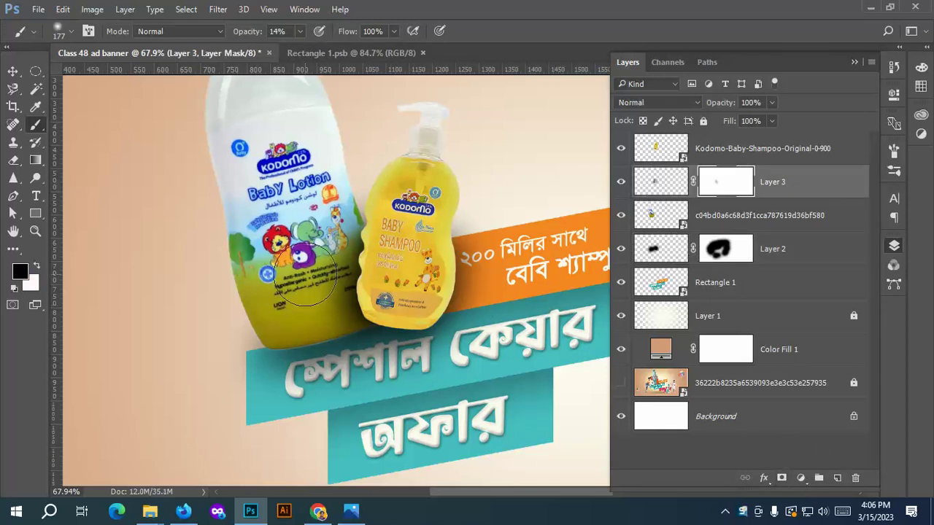
Brush black at 14% opacity on Layer 3's mask to further soften the shadow on the lotion bottle beside the shampoo bottle.
drag(501, 209, 367, 204)
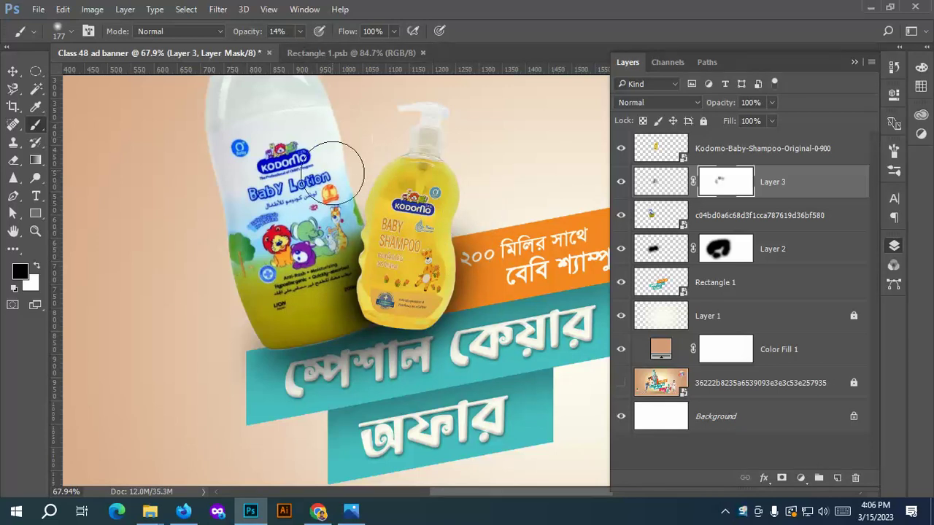
drag(380, 278, 323, 259)
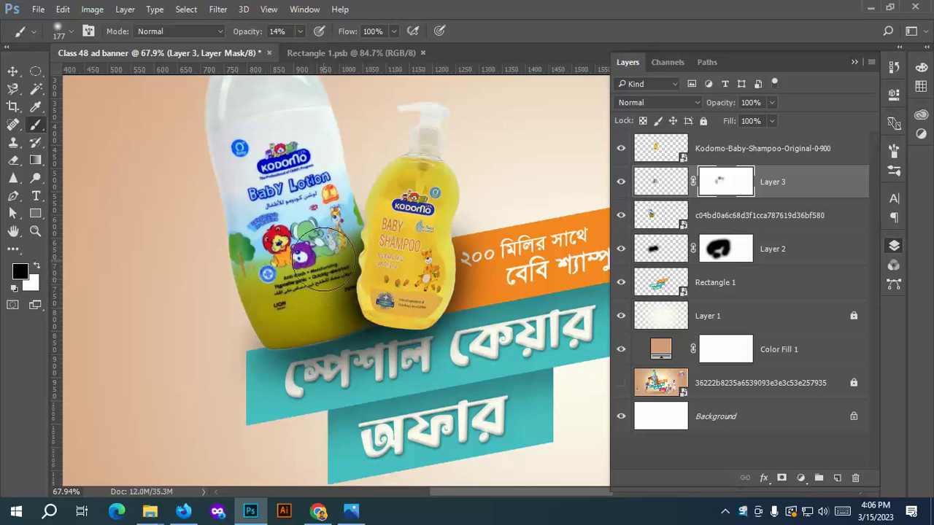
key(ctrl+z)
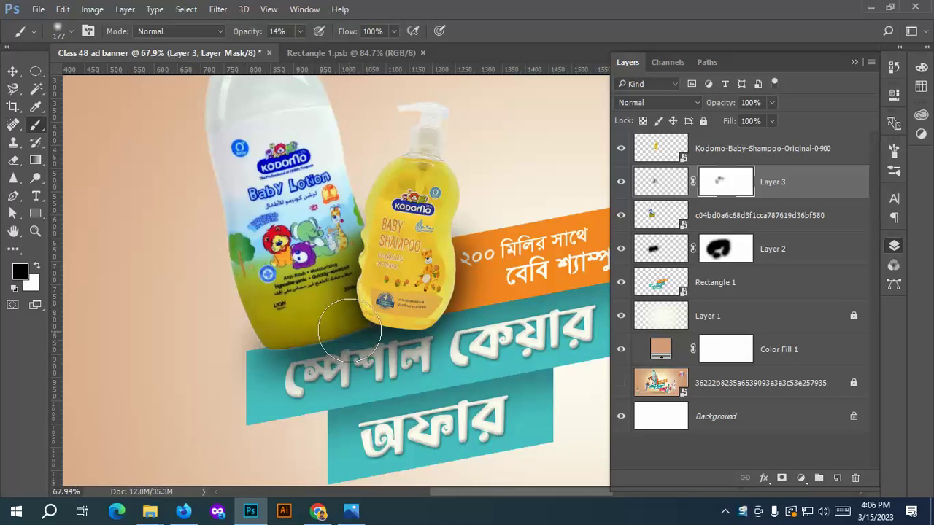
mouse_move(438, 305)
mouse_down()
mouse_move(439, 243)
mouse_move(456, 305)
mouse_move(437, 321)
mouse_move(406, 261)
mouse_move(350, 253)
mouse_move(377, 263)
mouse_move(354, 305)
mouse_move(383, 326)
mouse_move(347, 308)
mouse_up()
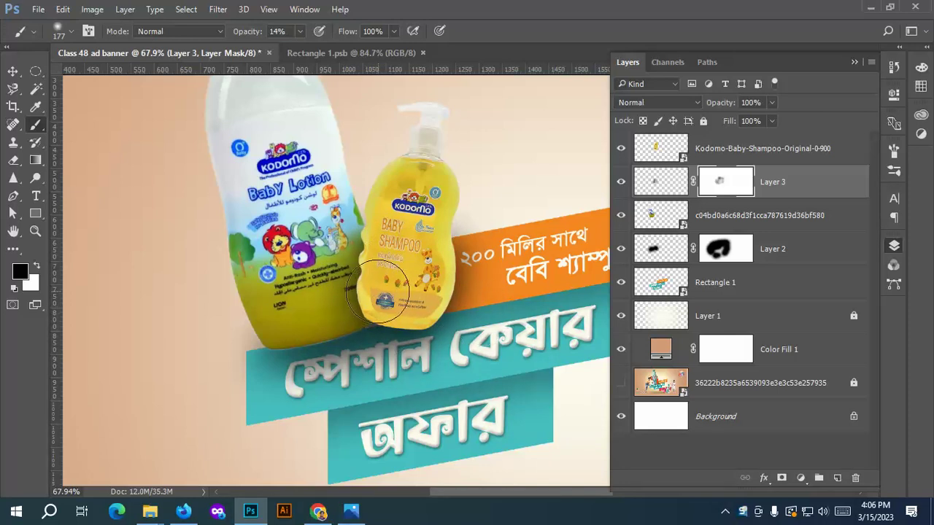
drag(395, 198, 455, 183)
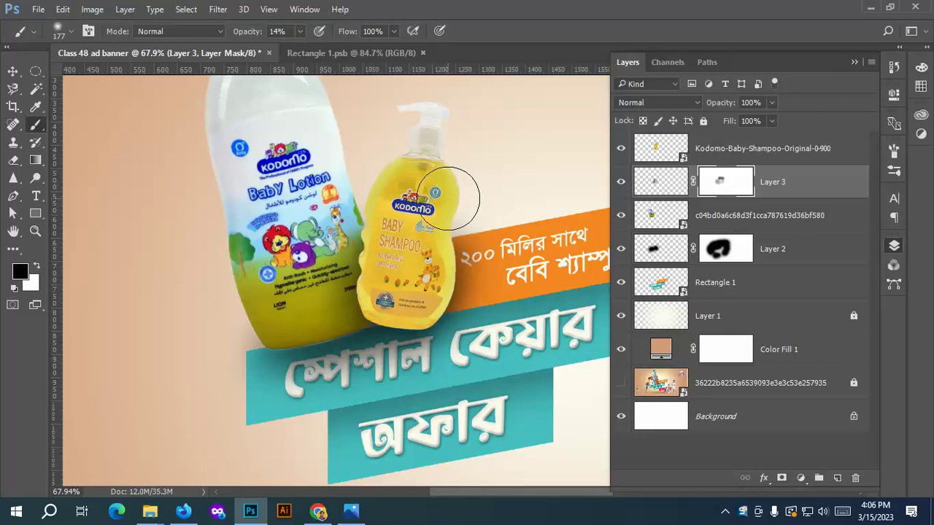
key(ctrl+minus)
mouse_move(363, 308)
mouse_down()
mouse_move(357, 295)
mouse_move(342, 301)
mouse_move(346, 317)
mouse_move(347, 272)
mouse_up()
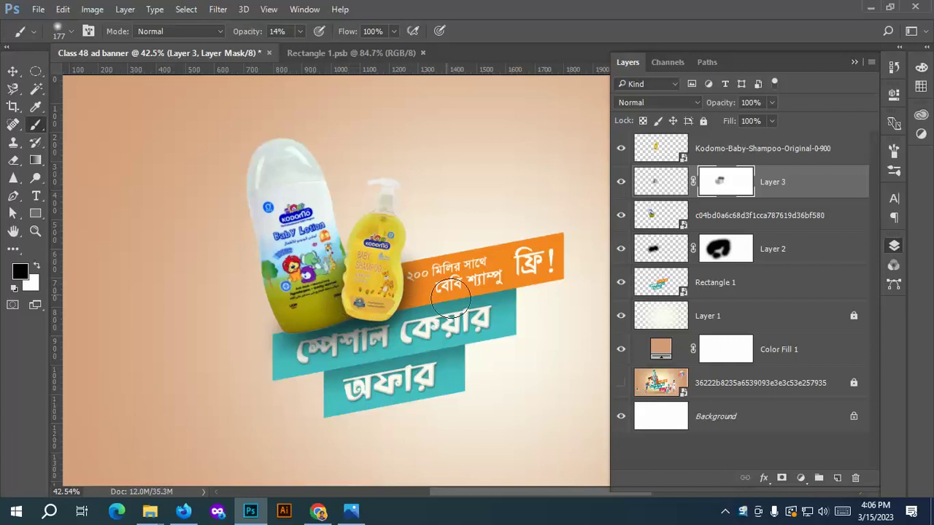
Set Layer 3's blend mode to Multiply and switch to the Move tool.
key(ctrl+minus)
click(659, 104)
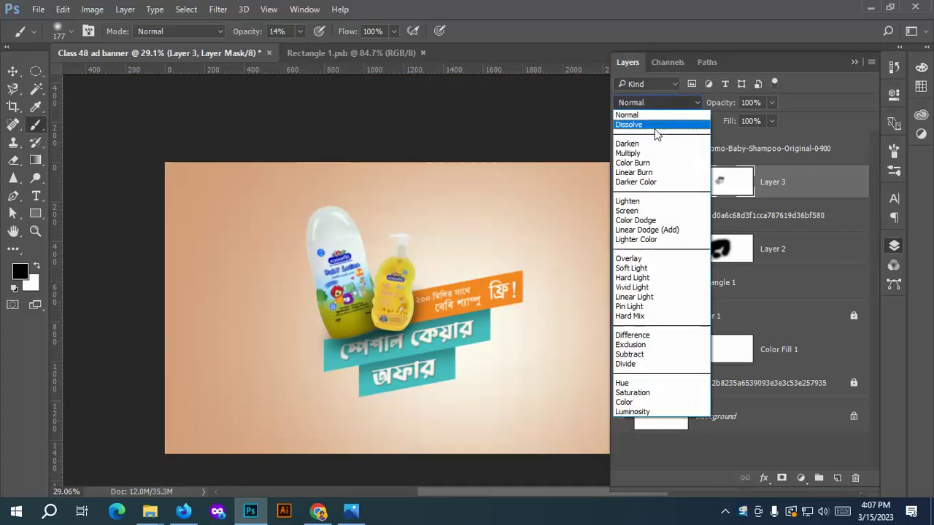
click(632, 151)
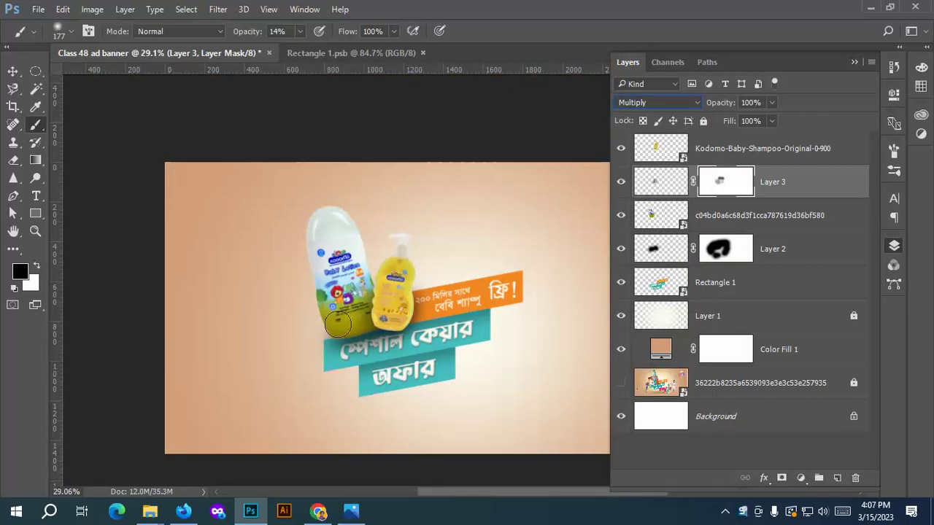
click(12, 71)
click(169, 219)
Select all layers from Rectangle 1 up to the shampoo bottle layer, including both bottles and their shadows.
scroll(337, 350, up, 5)
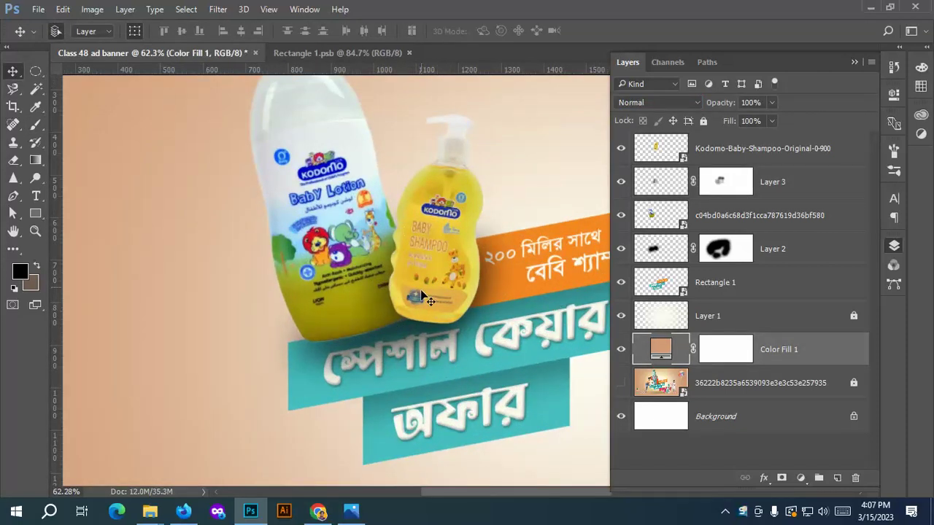
scroll(400, 318, down, 4)
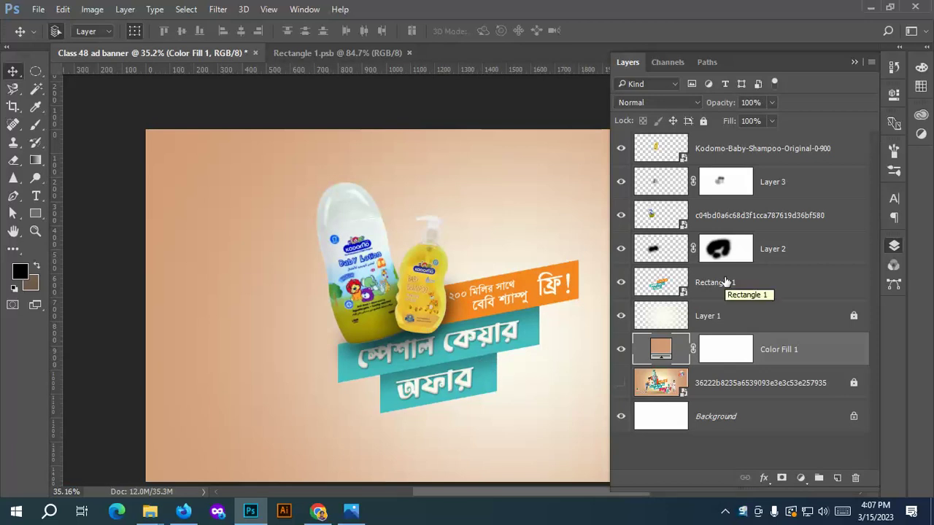
scroll(453, 271, down, 3)
scroll(527, 319, up, 3)
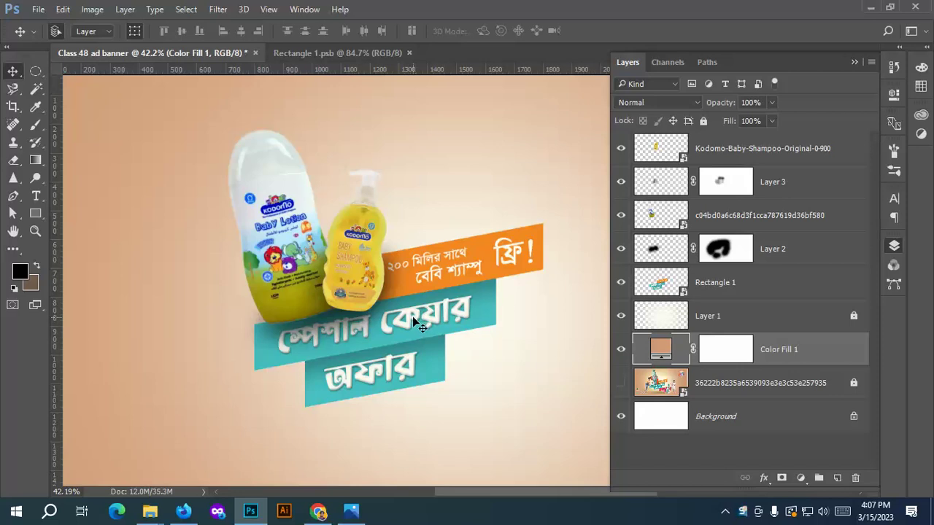
scroll(197, 299, down, 2)
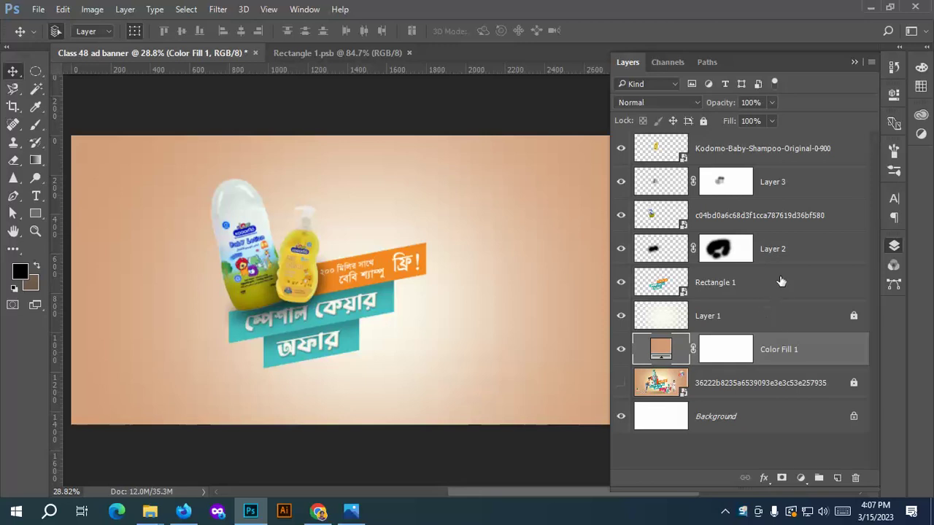
click(781, 282)
shift+click(793, 156)
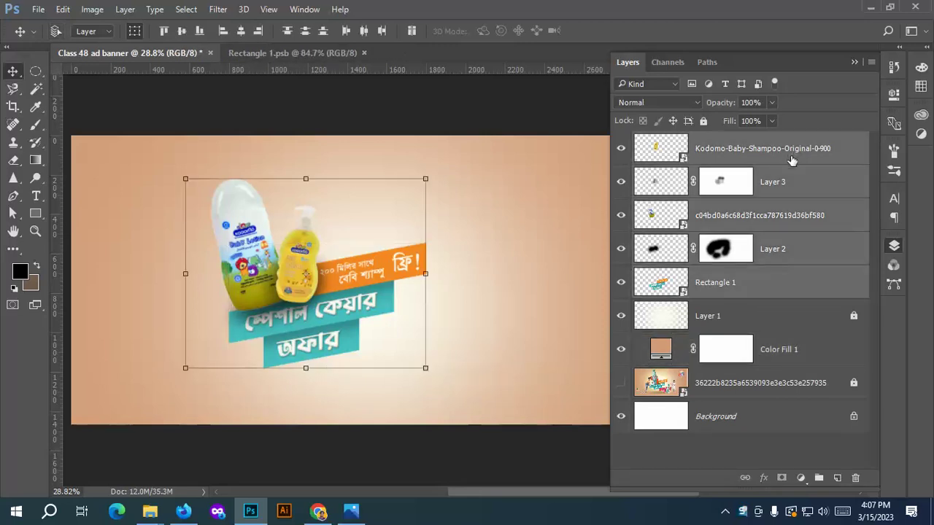
Group the selected product and banner layers and name the group P1.
key(ctrl+g)
double_click(677, 140)
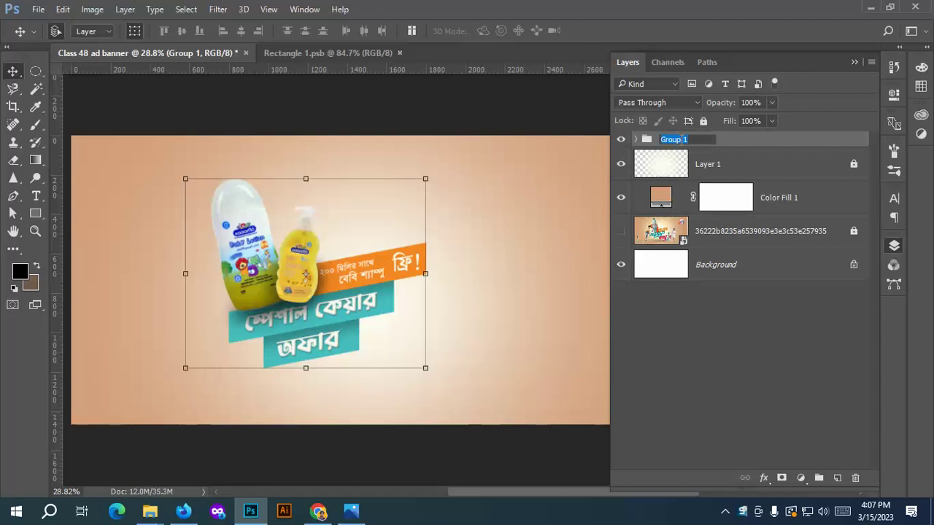
text(P1)
click(700, 164)
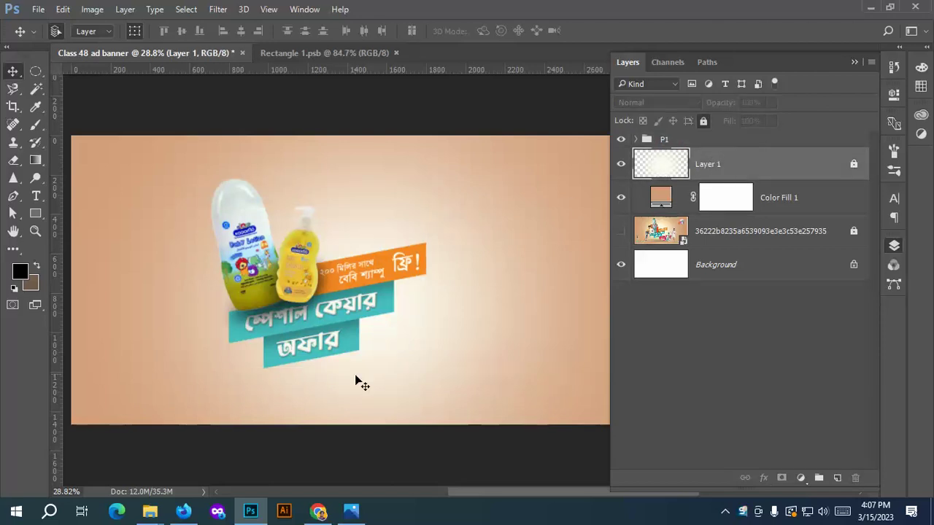
Hide the P1 group, Layer 1 and Color Fill 1, and show the reference banner image layer.
scroll(358, 380, up, 1)
drag(621, 139, 621, 199)
click(621, 233)
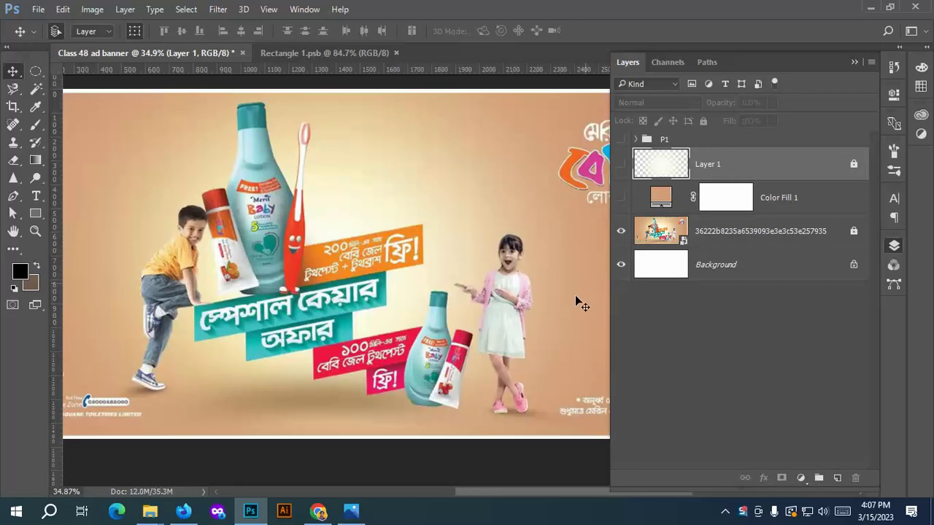
Draw a rectangle shape about 532 × 127 px over the reference's red offer banner and remove its stroke.
click(35, 212)
scroll(298, 346, up, 2)
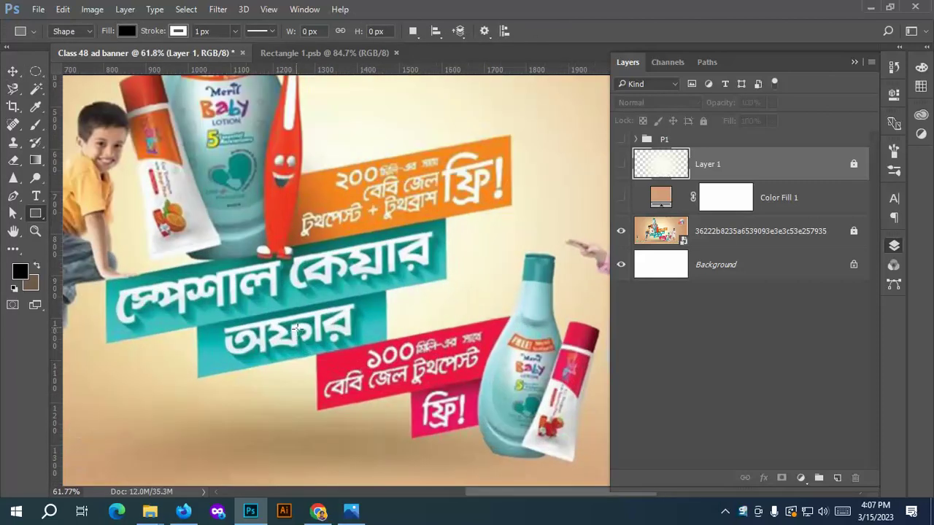
drag(298, 329, 521, 381)
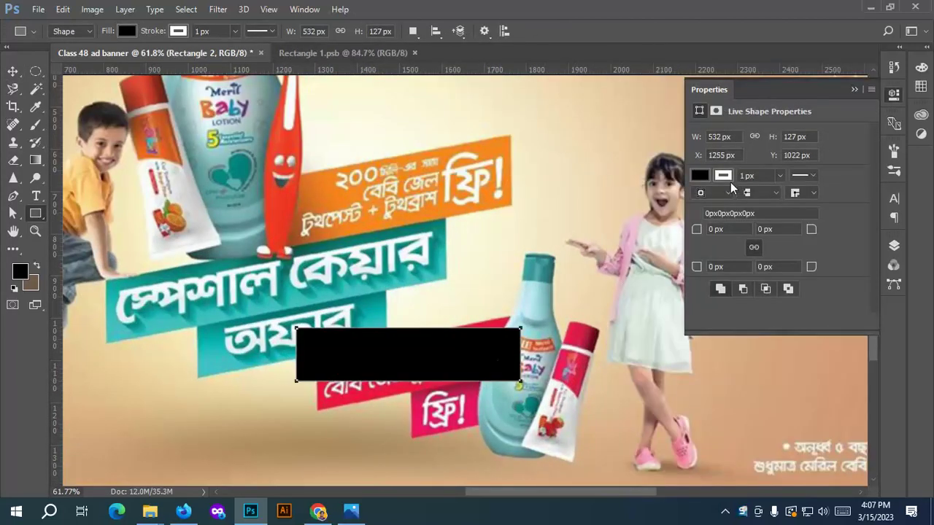
click(723, 175)
click(708, 201)
Fill the rectangle with the red #f31441 sampled from the reference banner.
click(699, 175)
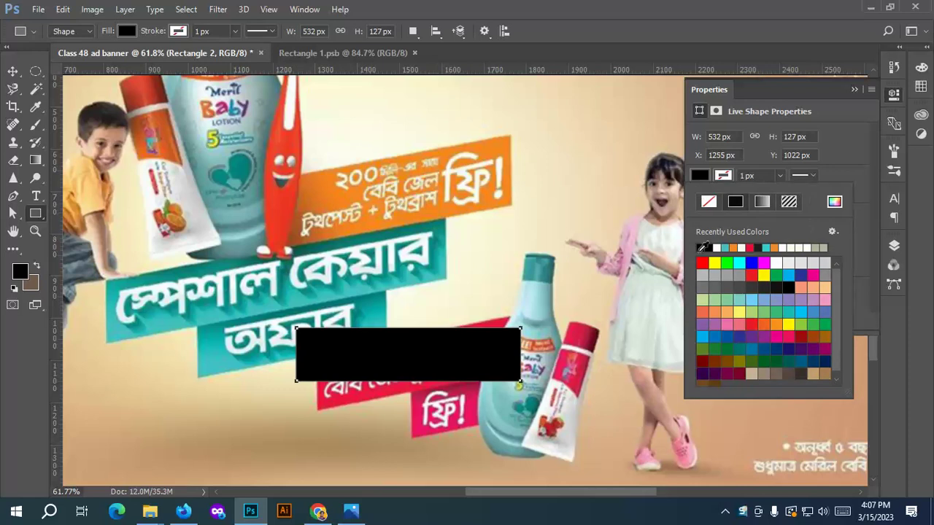
click(841, 204)
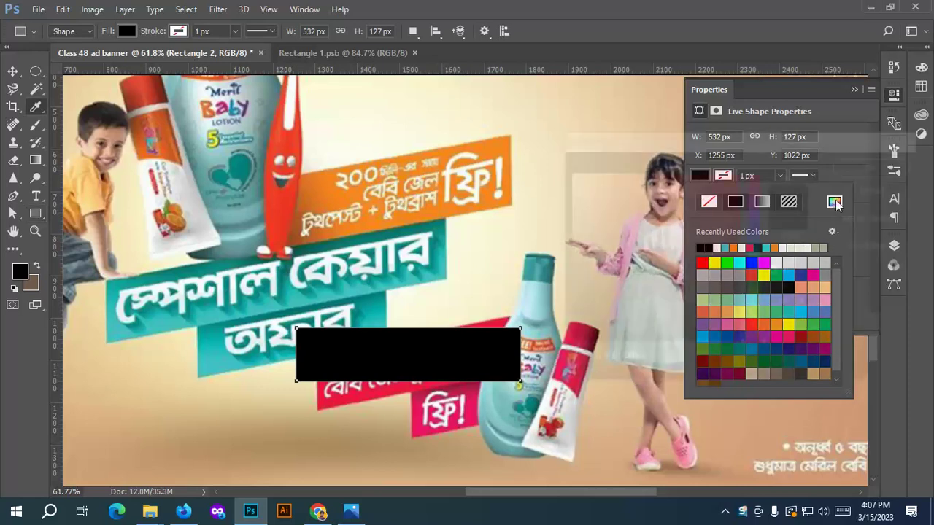
click(367, 392)
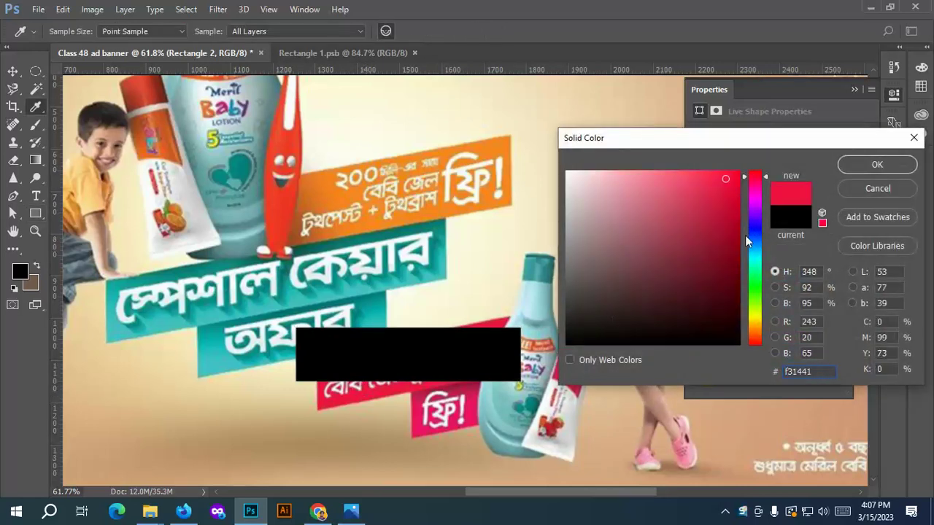
click(869, 164)
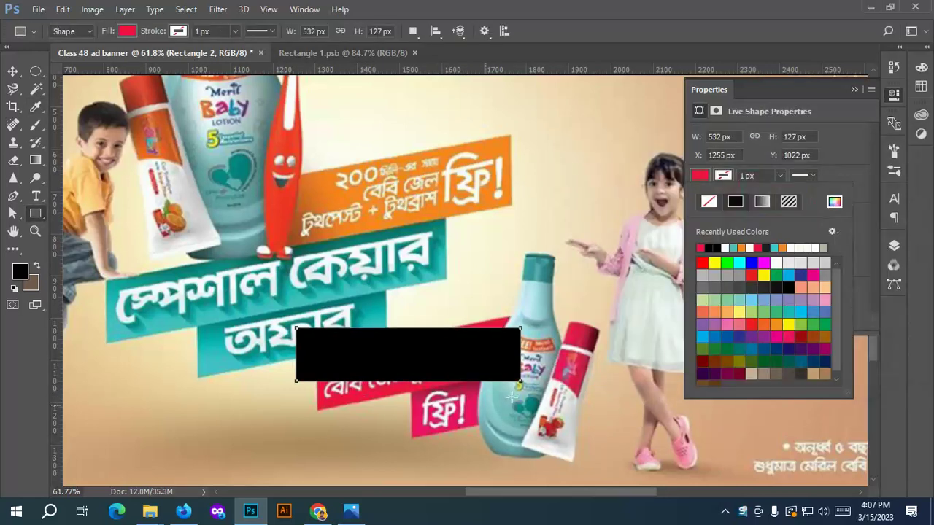
Move the red rectangle below the teal banners, duplicate it directly underneath and narrow the copy to 50% width, flush with the right edge.
click(19, 70)
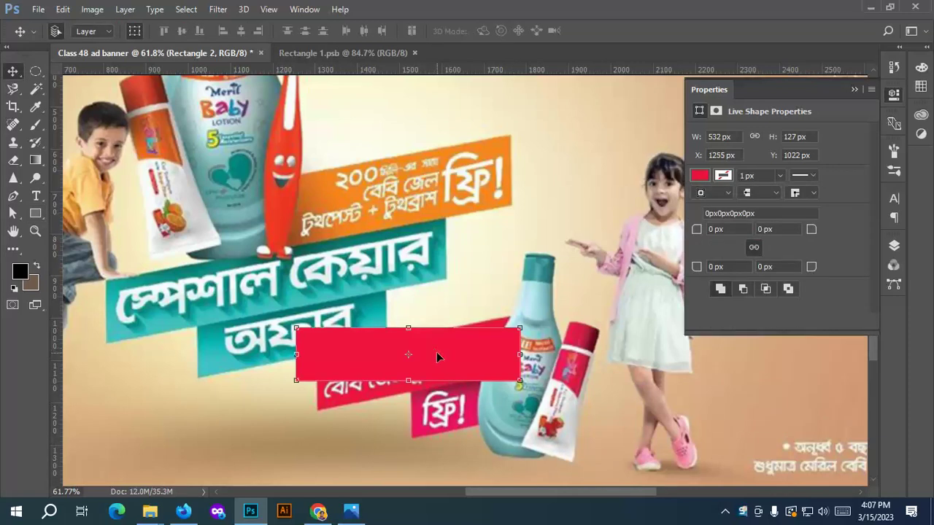
drag(435, 353, 272, 419)
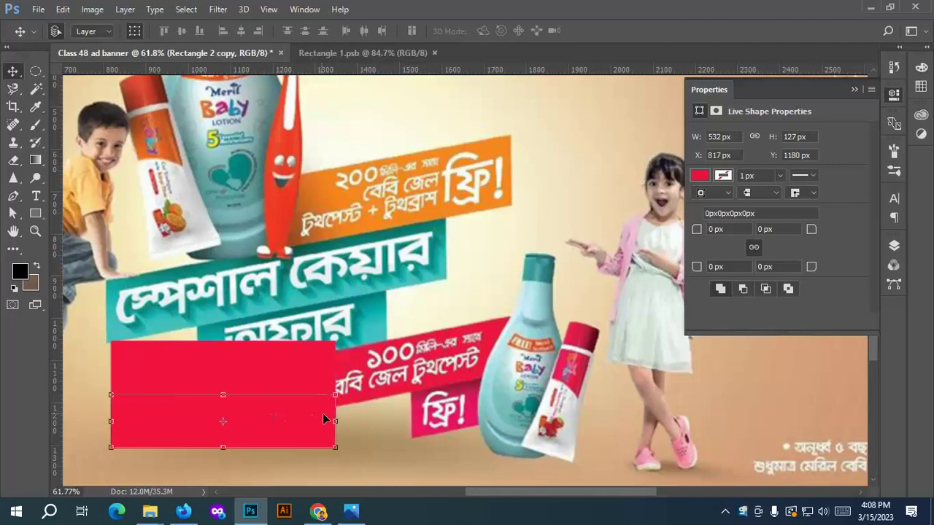
drag(111, 419, 224, 422)
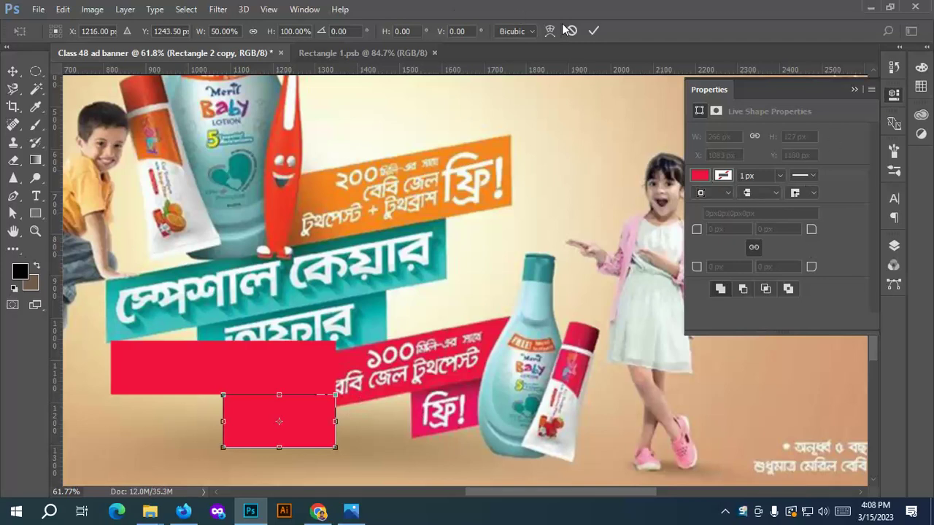
click(592, 31)
Fill the narrow lower rectangle with the pink #e91767 sampled from the reference's small banner.
click(700, 177)
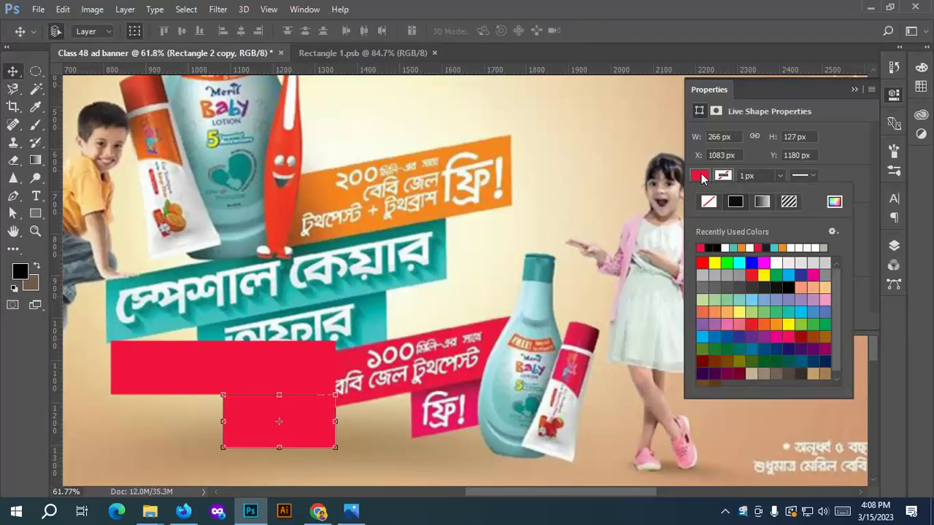
click(834, 202)
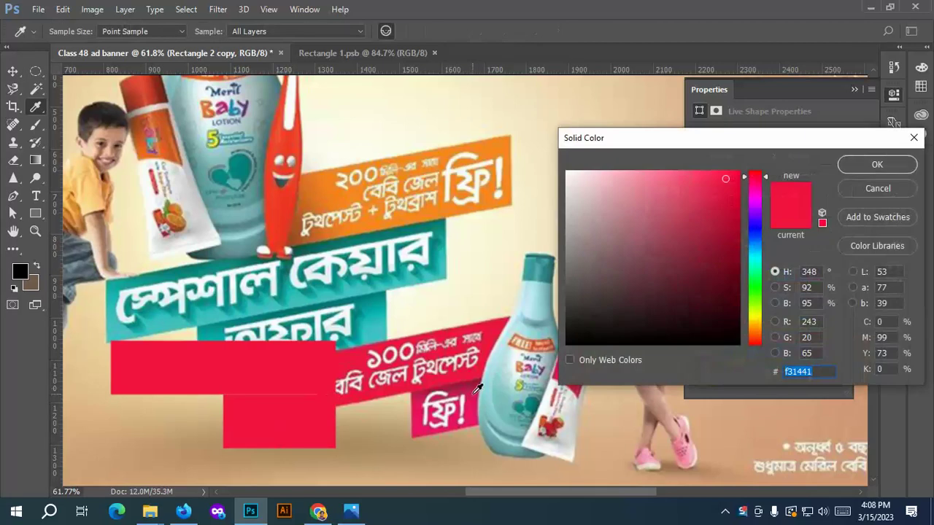
click(472, 421)
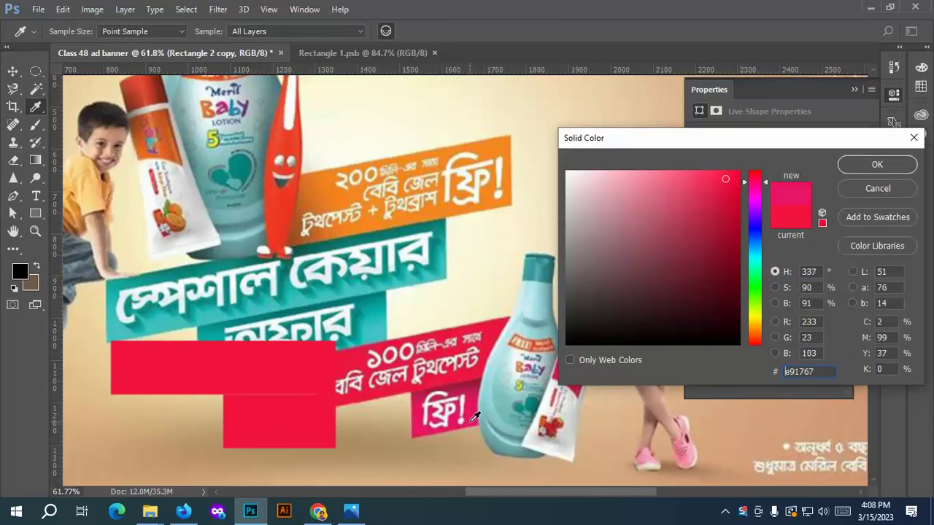
click(878, 164)
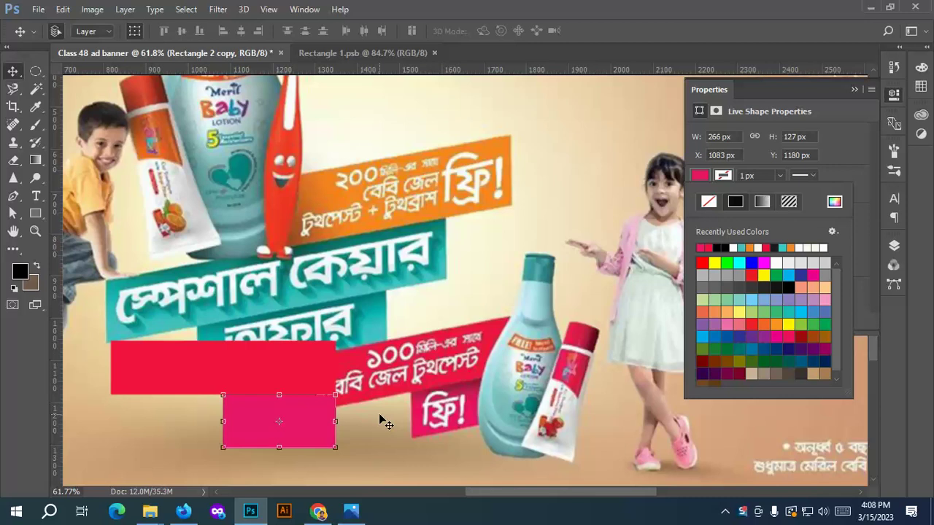
Move the wide red rectangle's layer above the pink rectangle's layer in the stacking order.
click(266, 350)
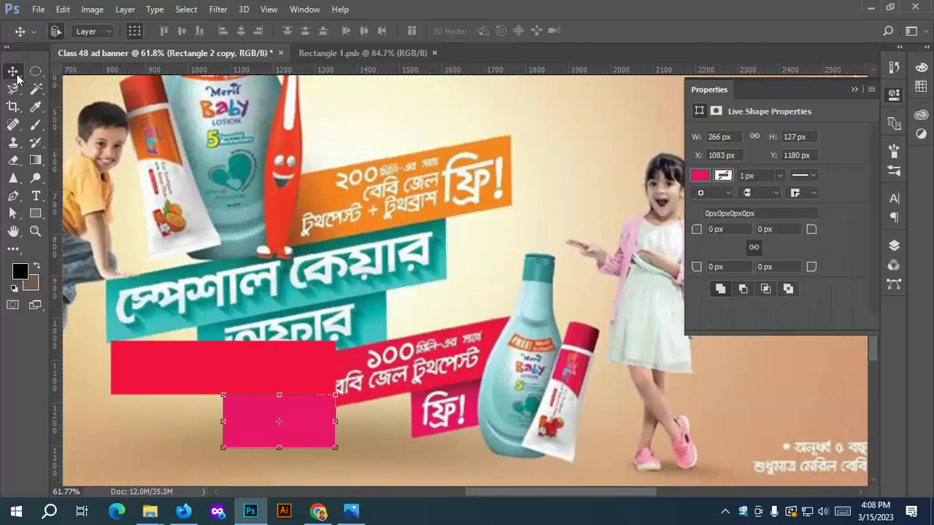
click(283, 357)
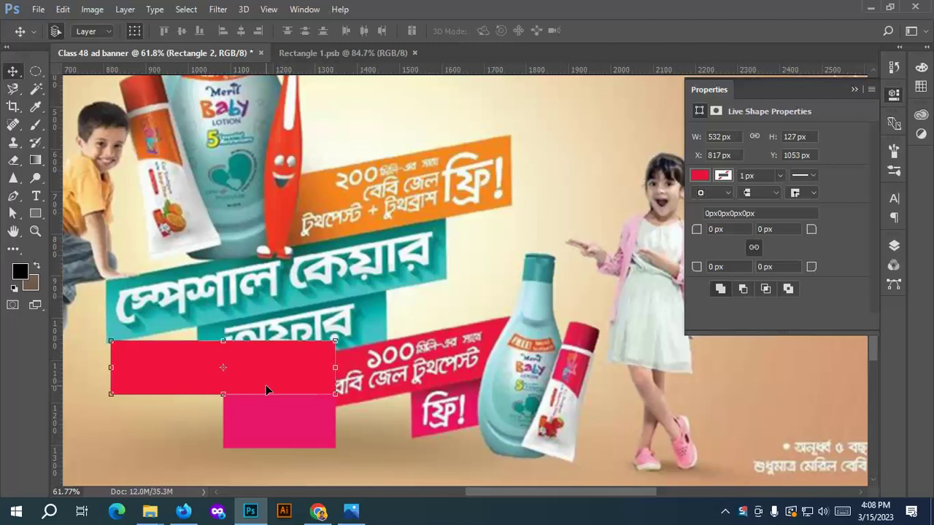
click(894, 245)
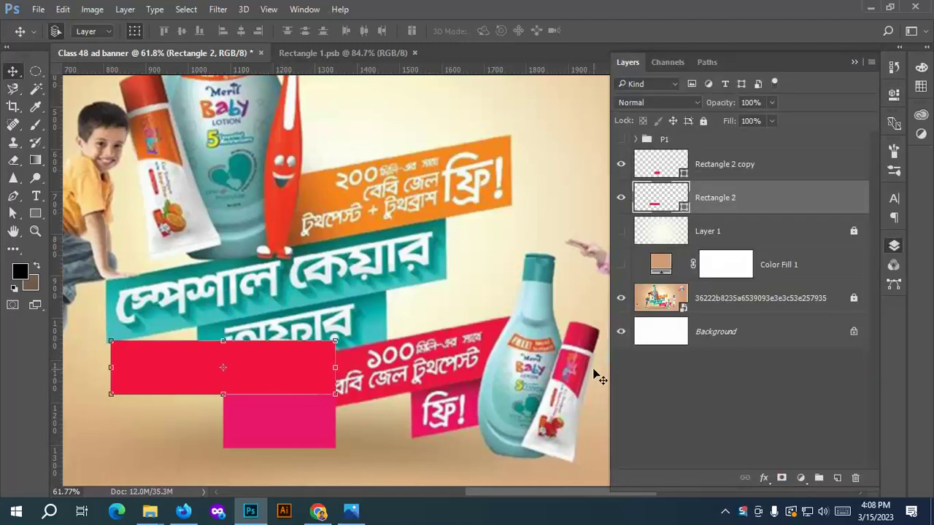
drag(723, 199, 725, 159)
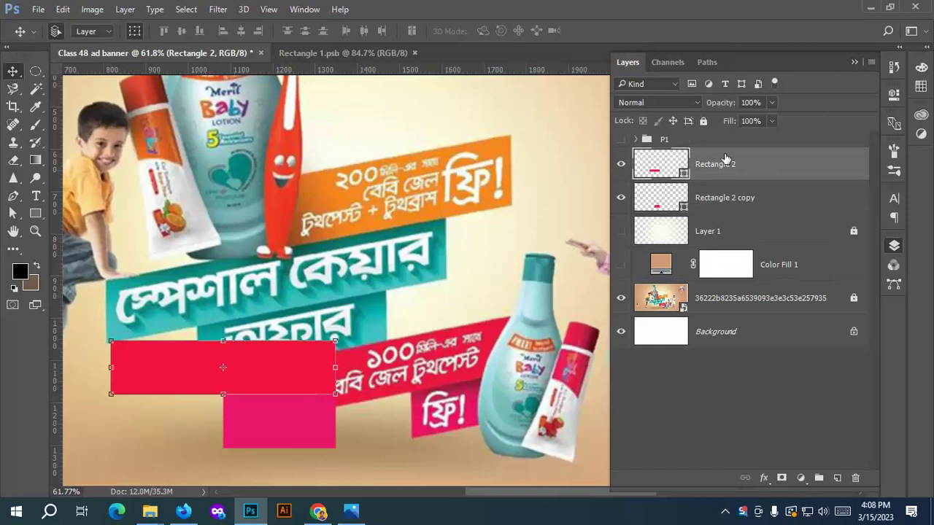
Add a drop shadow to the red rectangle with 63% opacity, 103° angle, 32 px distance, 0% spread and 87 px size.
click(767, 483)
click(806, 469)
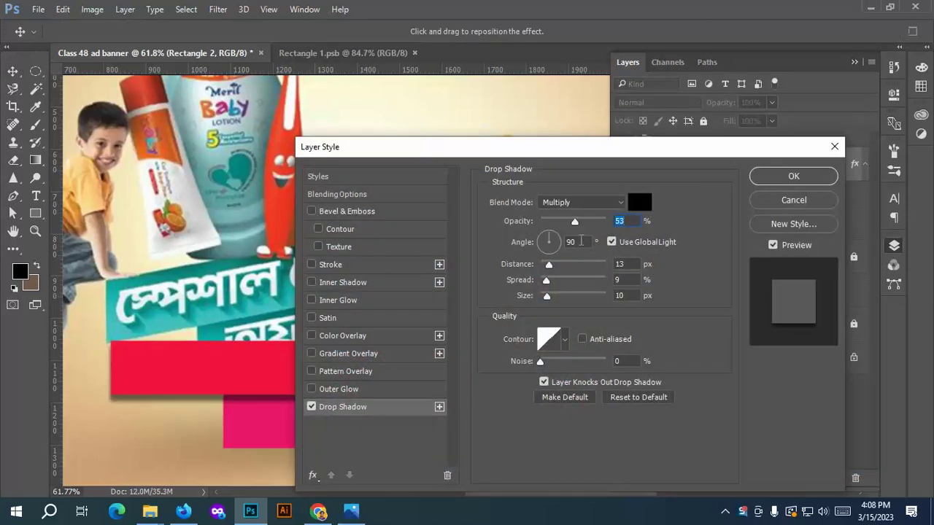
drag(550, 298, 566, 295)
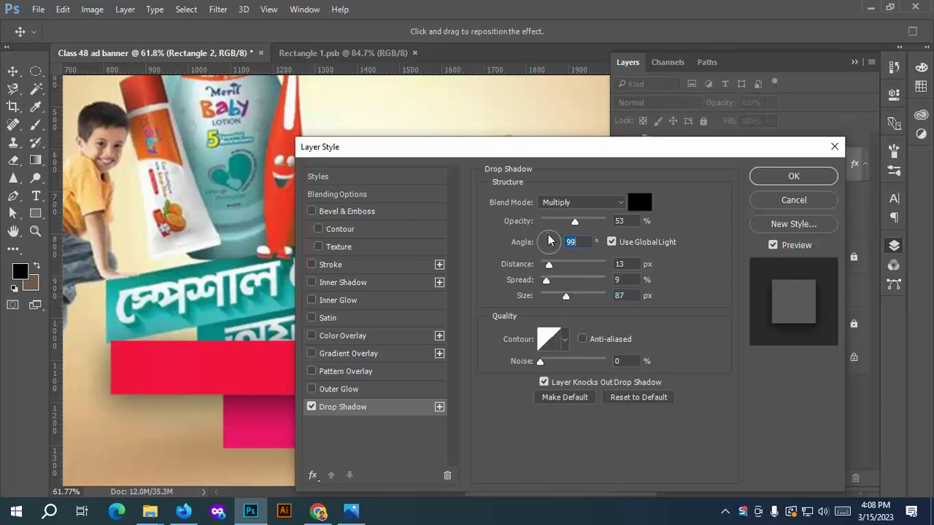
drag(550, 241, 539, 285)
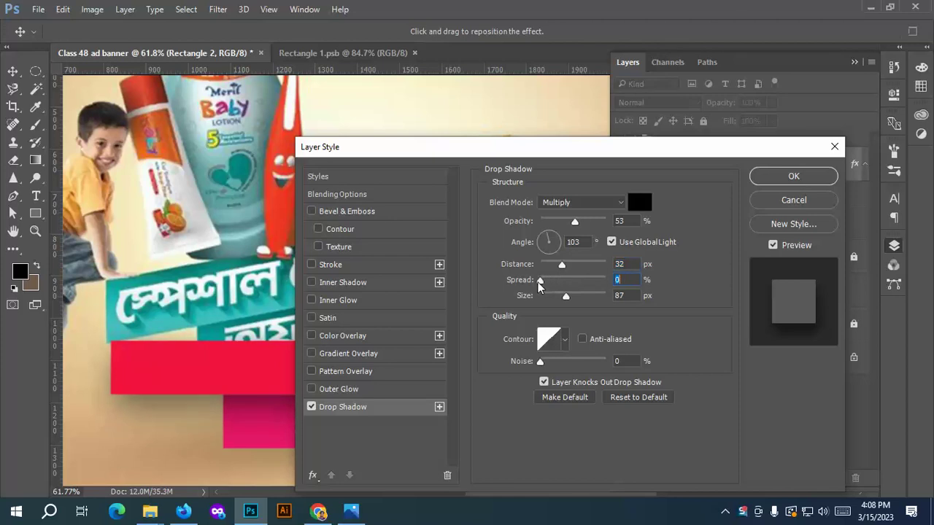
mouse_move(575, 222)
mouse_down()
mouse_move(563, 219)
mouse_move(582, 217)
mouse_up()
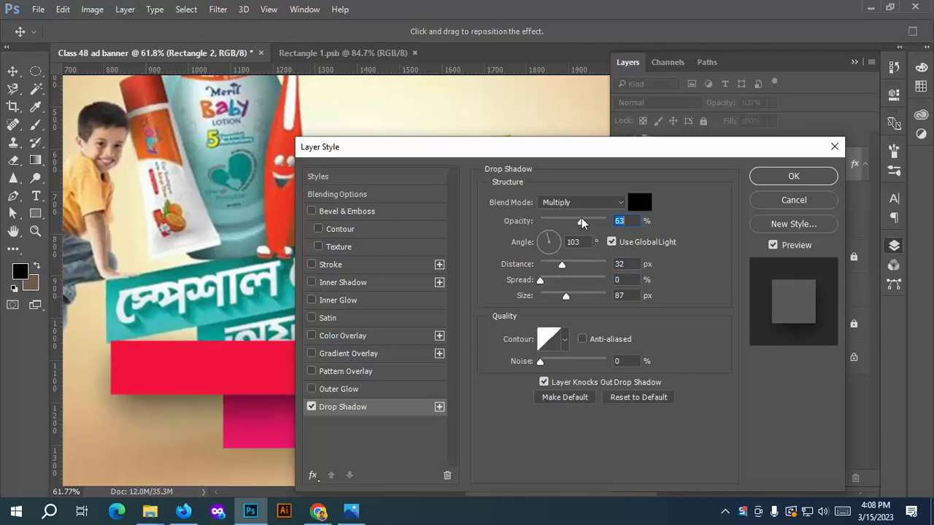
click(767, 175)
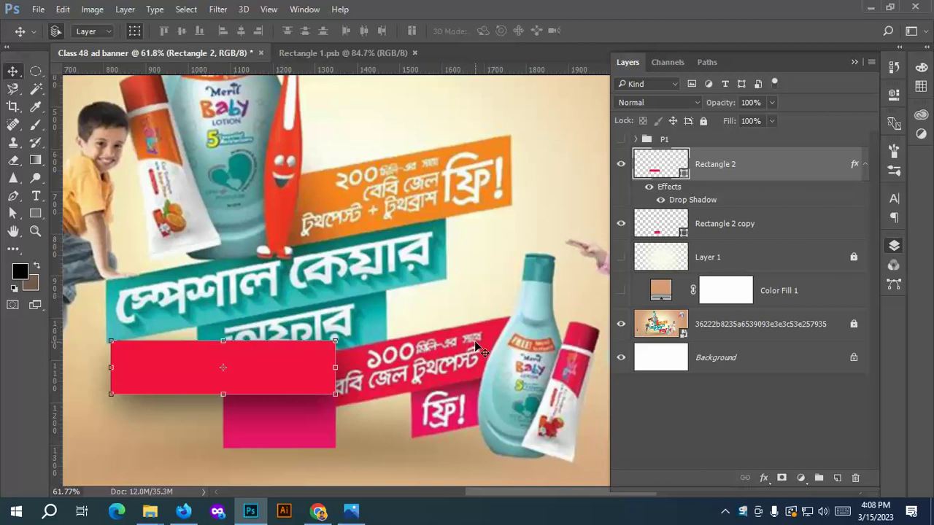
Duplicate the red rectangle without its drop shadow, and clip the shadowed original to the pink rectangle.
key(ctrl+j)
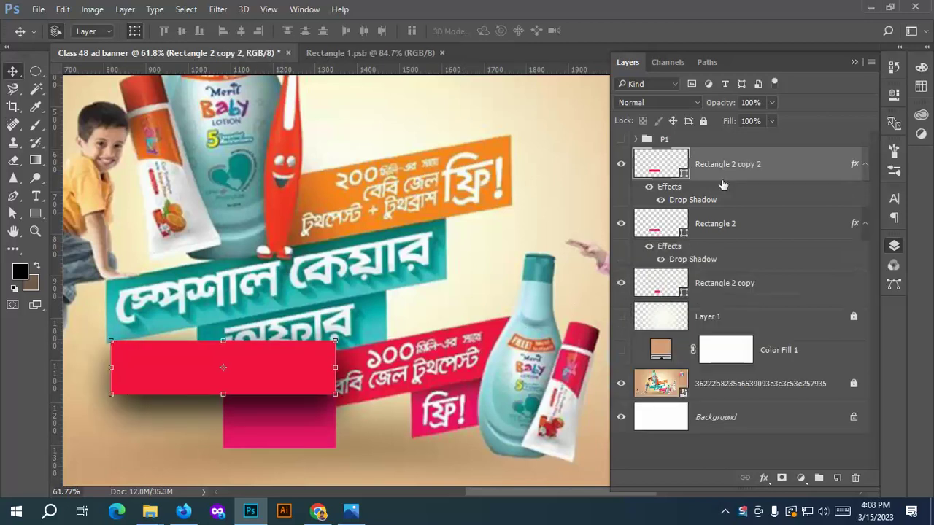
click(746, 221)
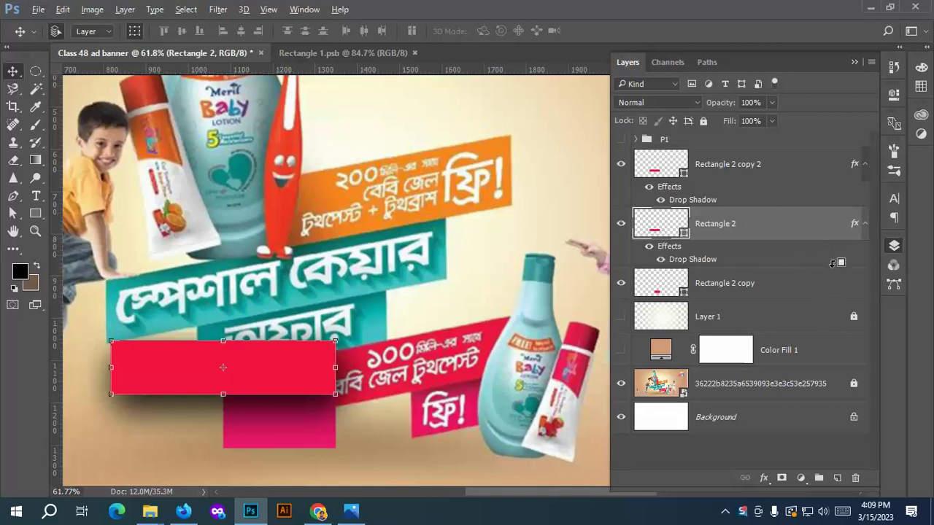
drag(832, 261, 735, 241)
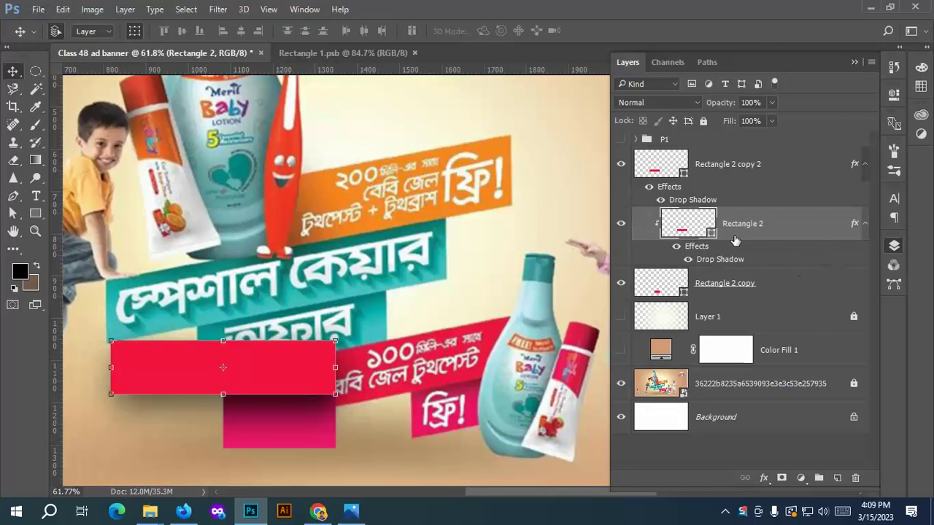
click(864, 228)
drag(708, 200, 859, 478)
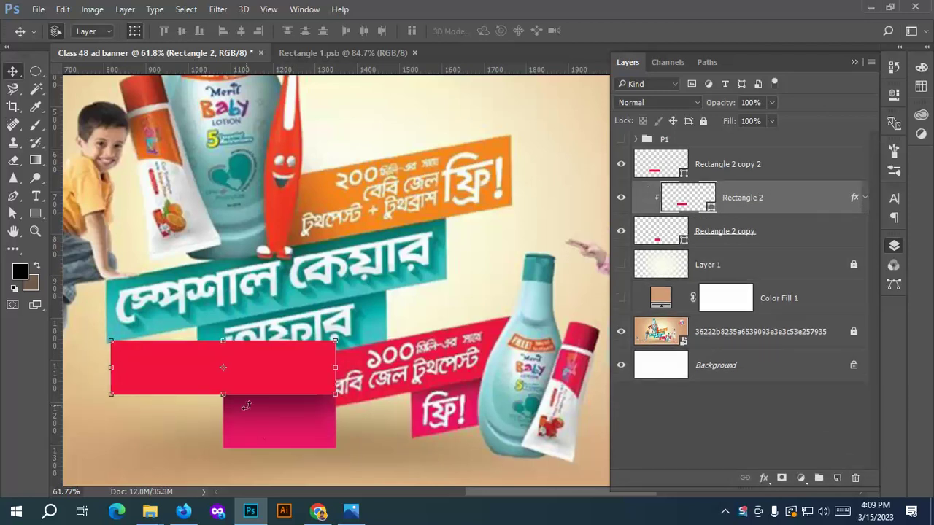
Convert the three rectangle layers into one smart object and open its contents for editing.
click(779, 233)
ctrl+click(785, 175)
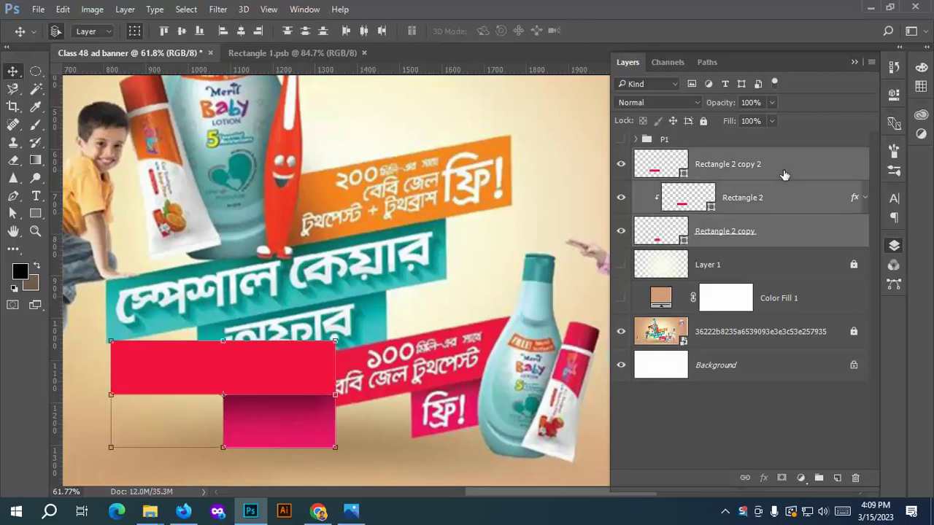
right_click(761, 222)
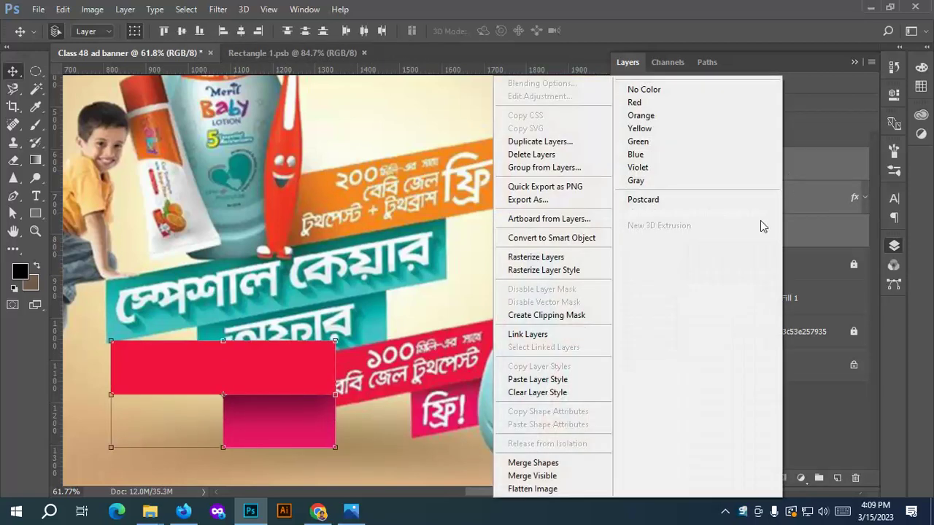
click(554, 241)
double_click(683, 168)
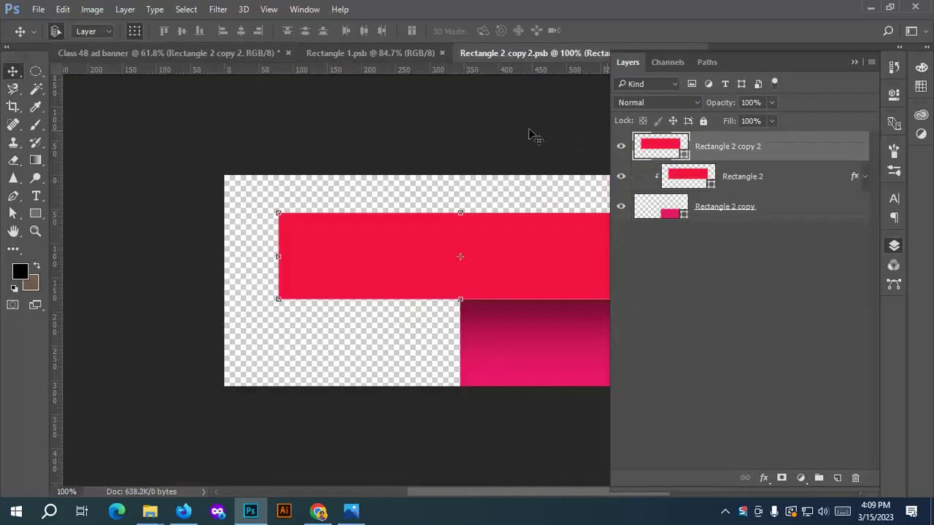
Copy the four white text layers from the orange banner in Rectangle 1.psb into Rectangle 2 copy 2.psb, placing them over the red rectangle.
click(343, 51)
scroll(292, 241, down, 3)
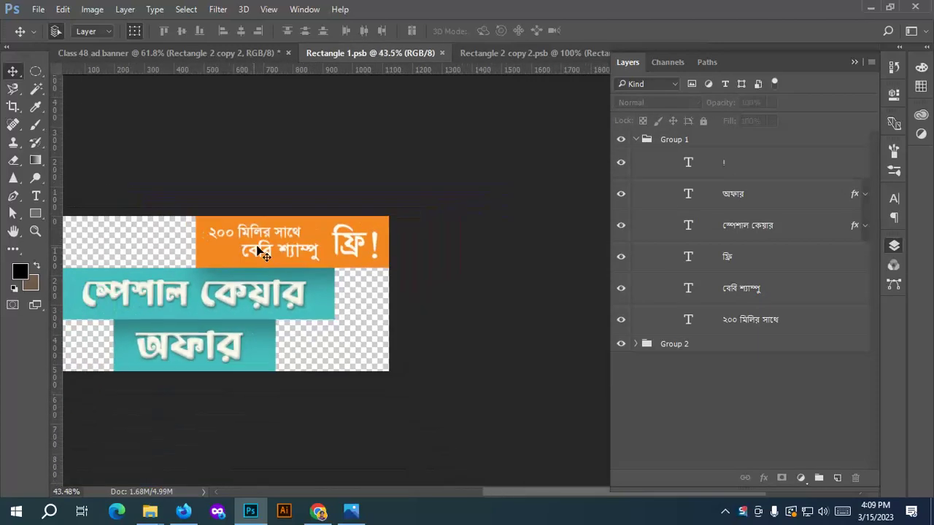
click(261, 250)
scroll(227, 239, up, 2)
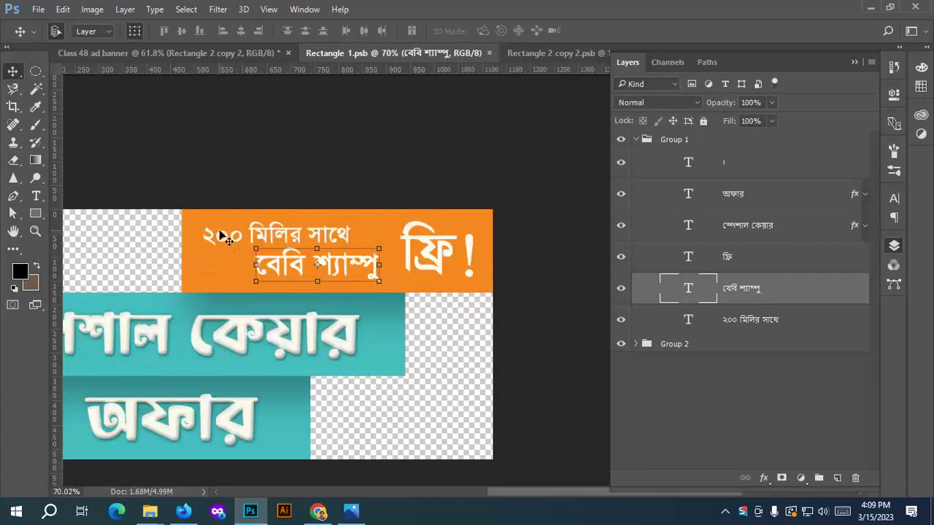
click(229, 245)
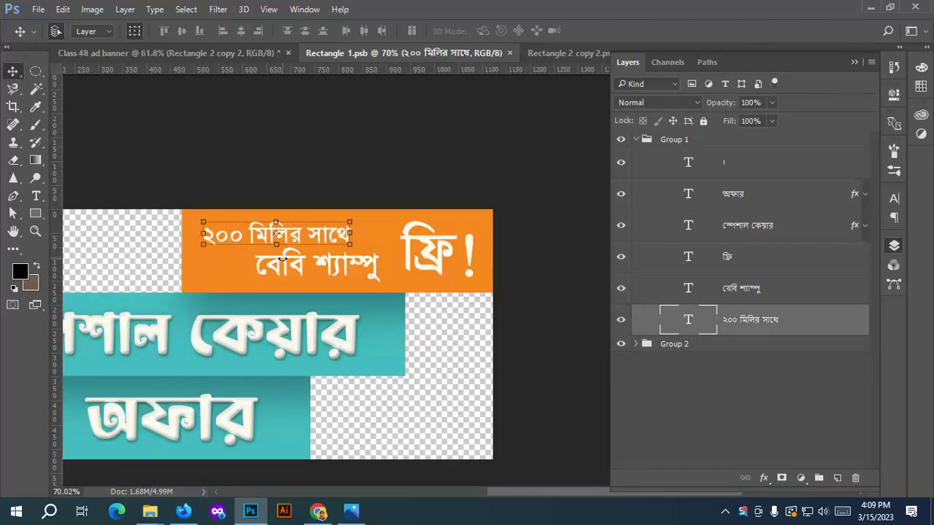
shift+click(292, 266)
shift+click(435, 256)
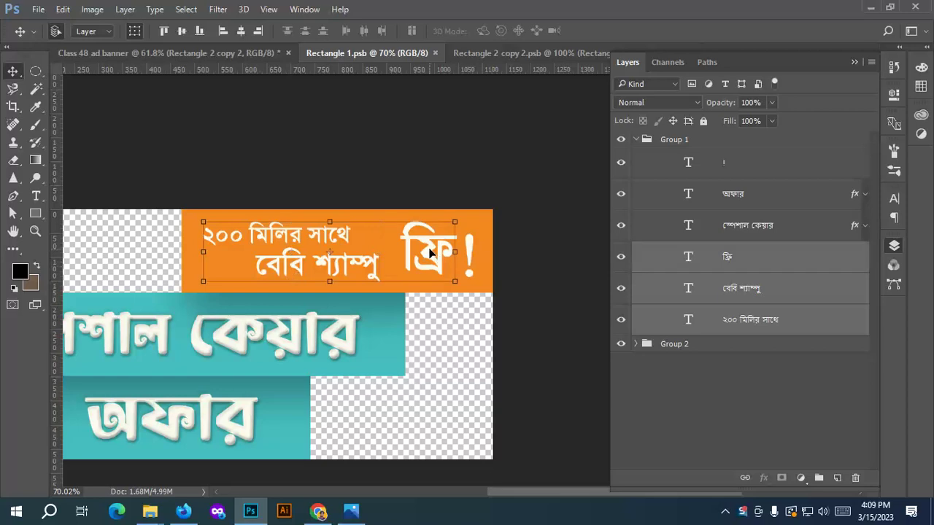
scroll(475, 252, up, 5)
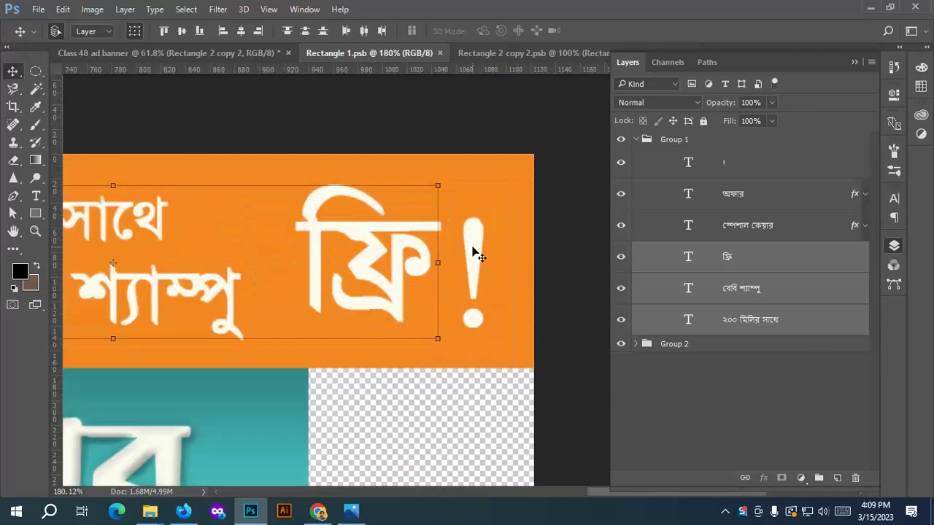
shift+click(475, 252)
scroll(511, 183, down, 3)
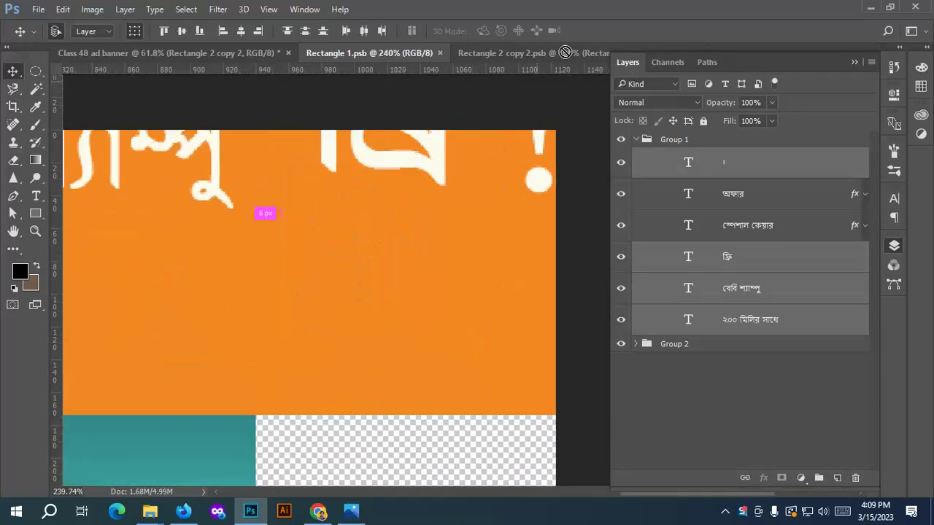
click(565, 52)
drag(566, 53, 449, 234)
scroll(321, 264, down, 3)
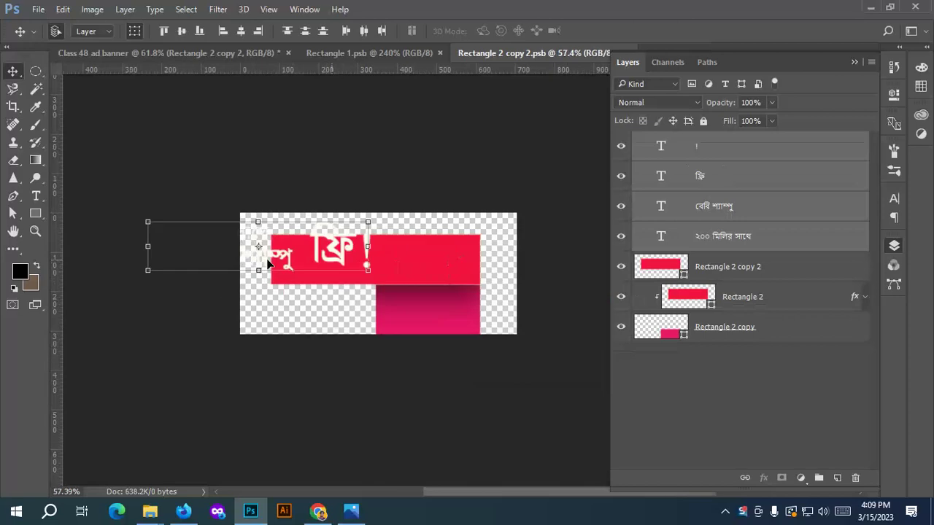
drag(323, 252, 432, 263)
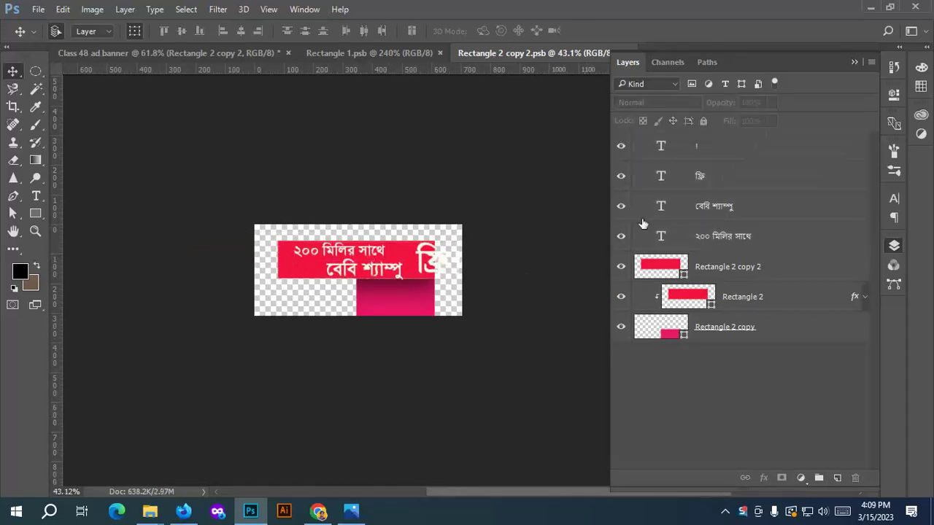
Move the "ফ্রি" and "!" text layers together onto the pink rectangle and nudge them toward its horizontal centre.
click(734, 170)
shift+click(730, 148)
scroll(430, 266, up, 5)
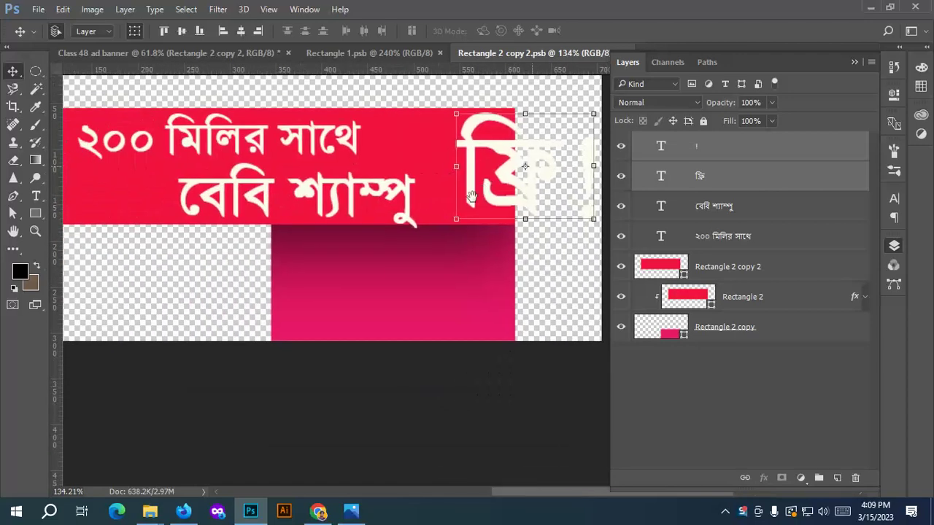
drag(472, 196, 508, 177)
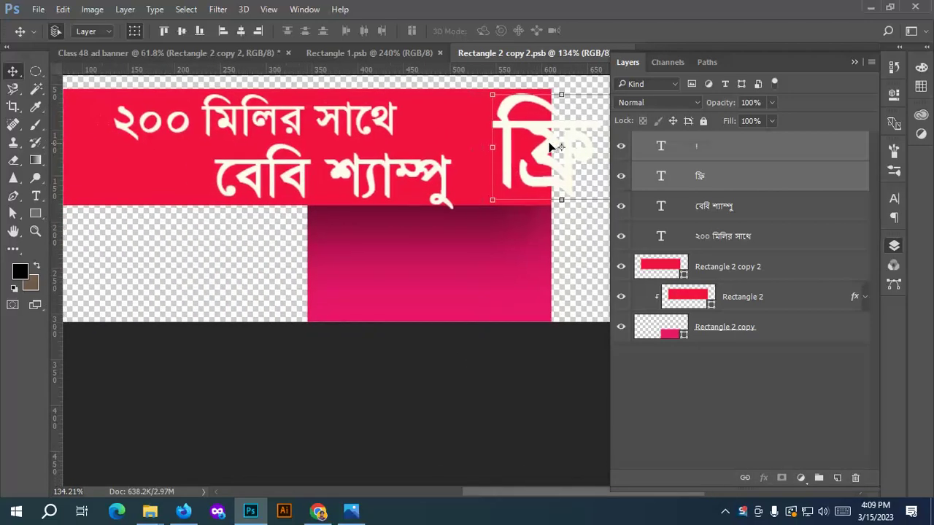
drag(552, 147, 431, 265)
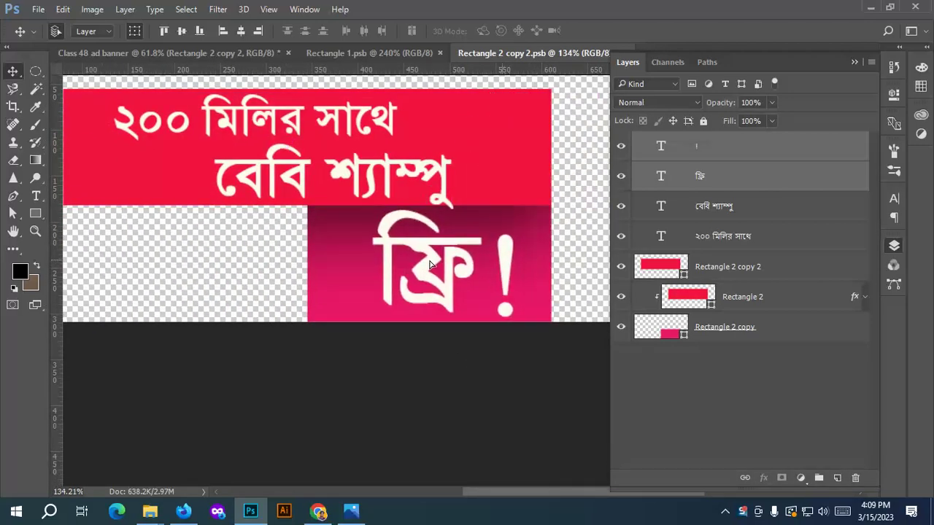
key(Left)
key(Left)
key(Left)
key(Left)
key(Left)
Scale the "ফ্রি" and "!" text to 82.81% and centre it within the pink rectangle.
key(ctrl+t)
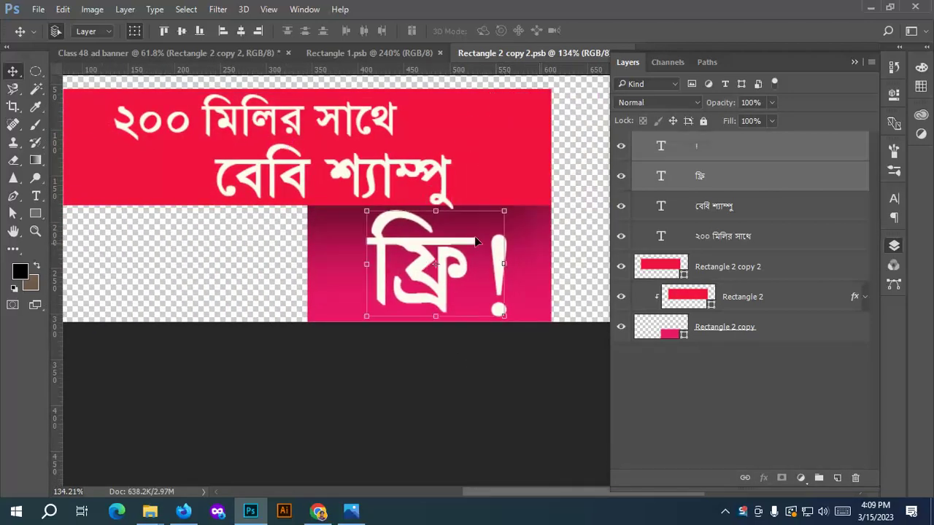
drag(504, 212, 494, 229)
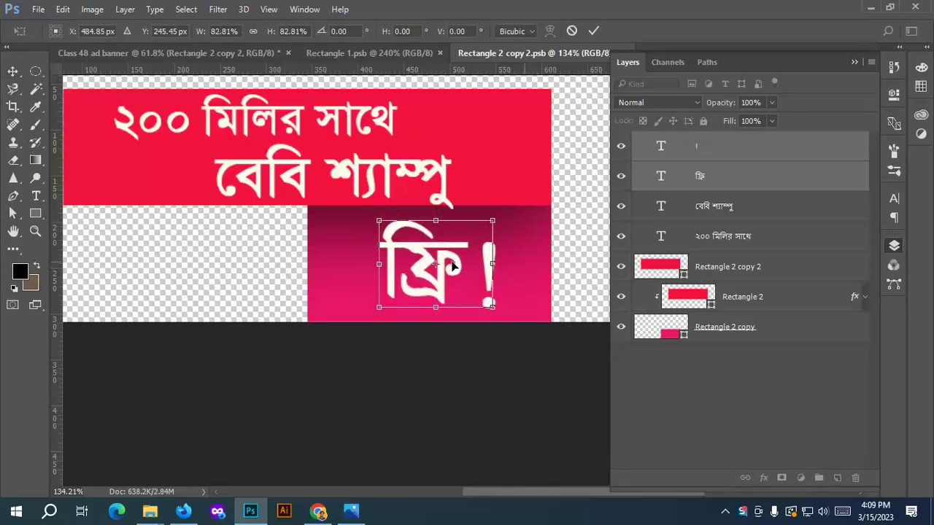
drag(452, 267, 458, 271)
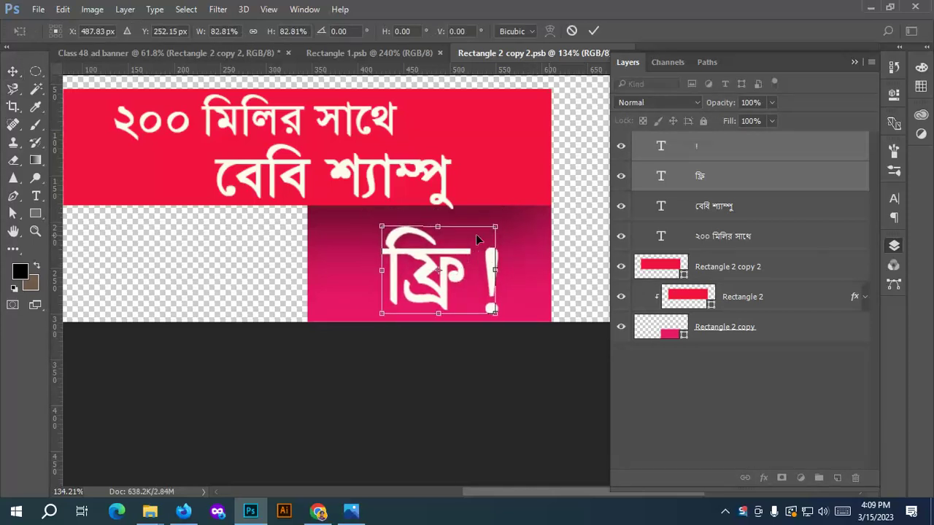
key(Up)
key(Up)
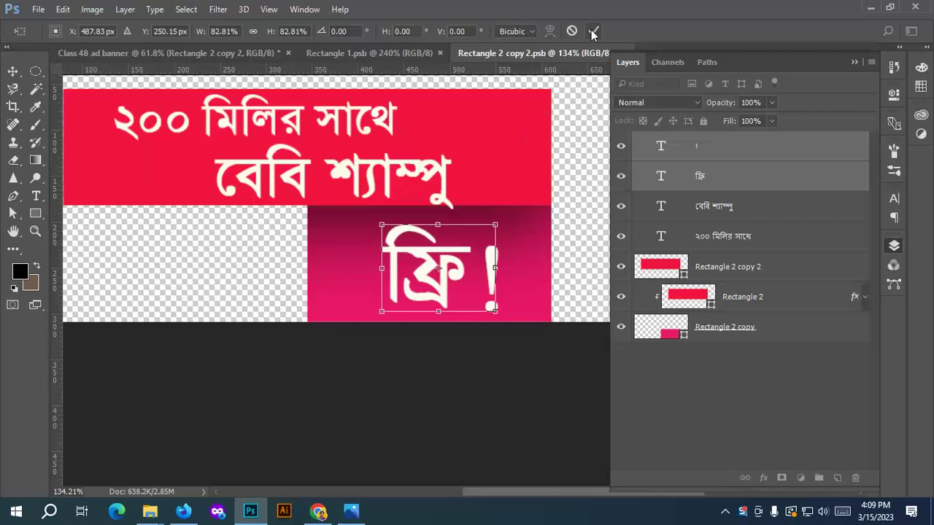
click(593, 32)
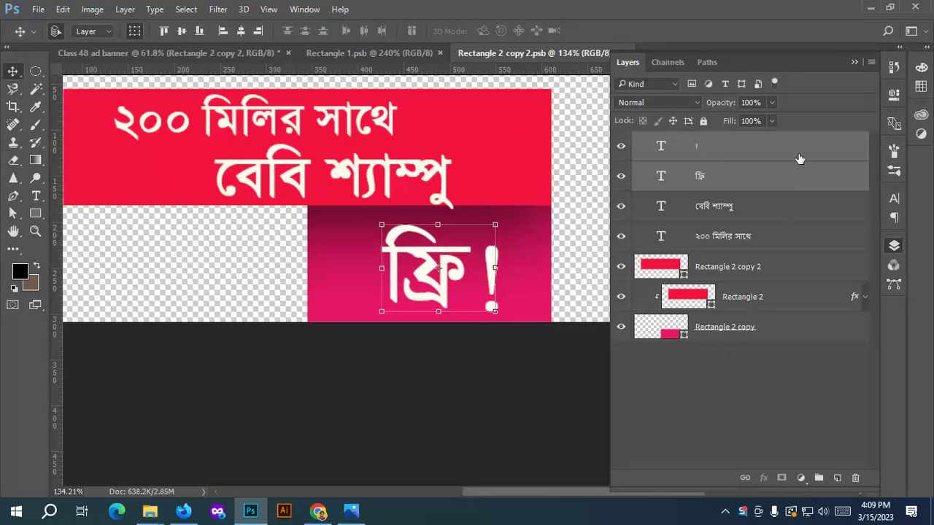
Move the "ফ্রি" and "!" layers below the shadowed Rectangle 2 layer so they are clipped to the pink rectangle.
drag(800, 159, 788, 305)
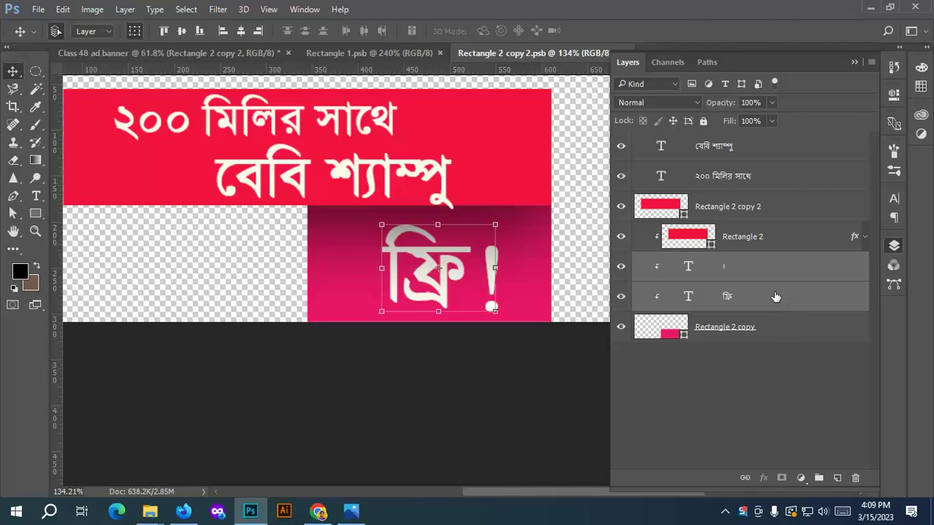
key(ctrl+0)
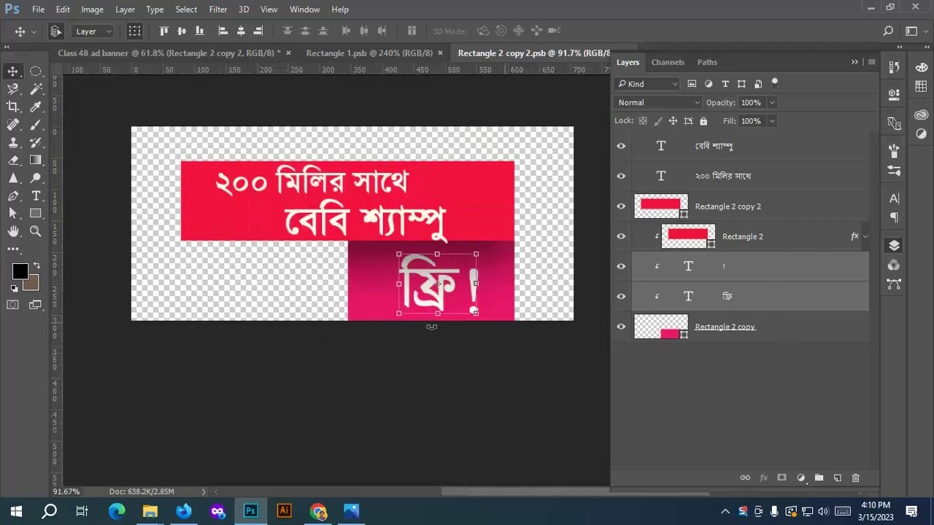
click(438, 362)
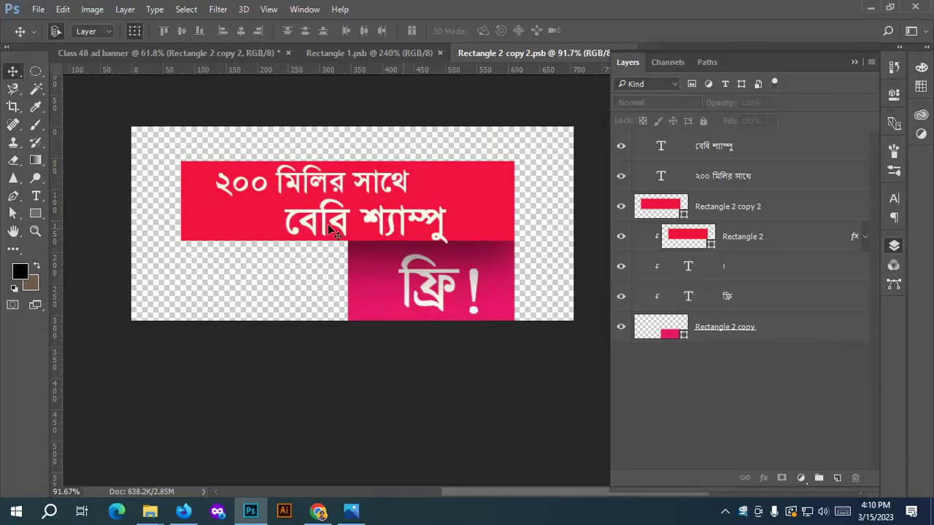
Copy "১০০ গ্রাম জেল টুথপেস্ট" from the Bangla Google Docs document and replace the banner text "২০০ মিলির সাথে" with it in Photoshop.
click(183, 514)
click(182, 513)
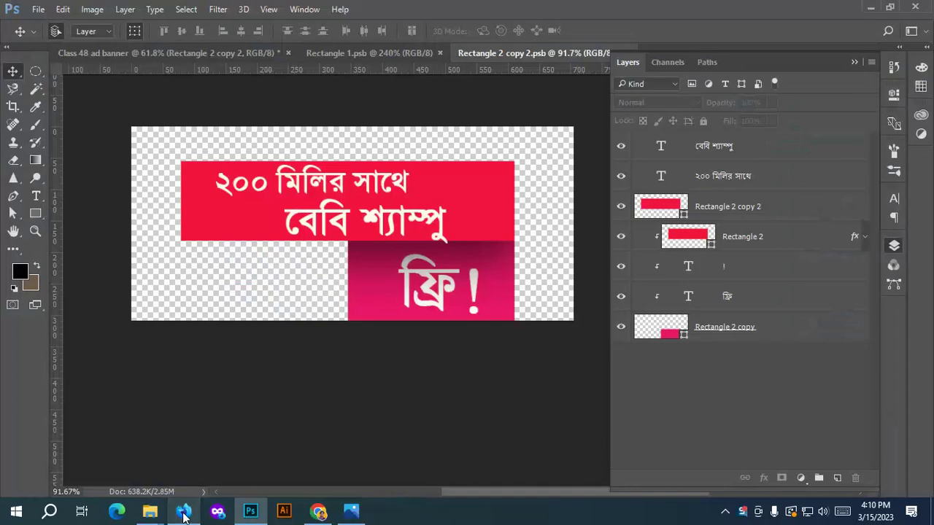
click(319, 510)
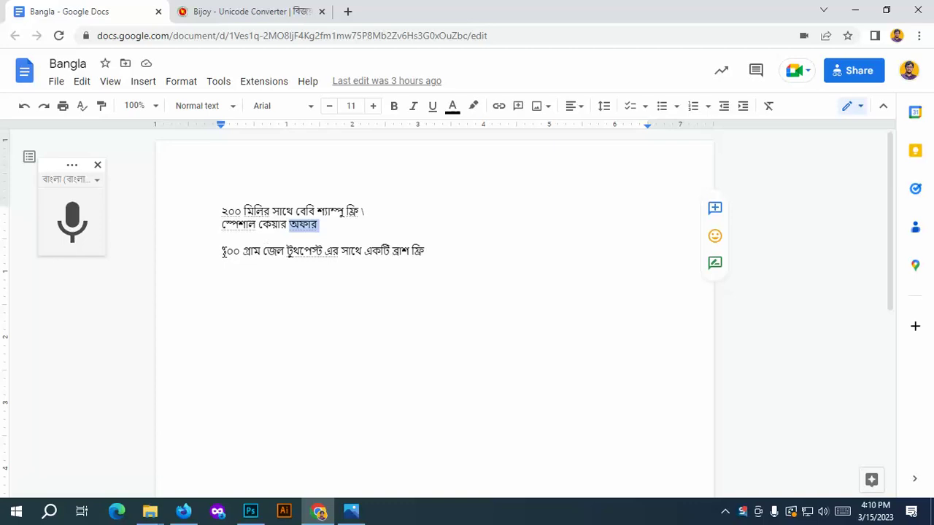
drag(223, 251, 289, 252)
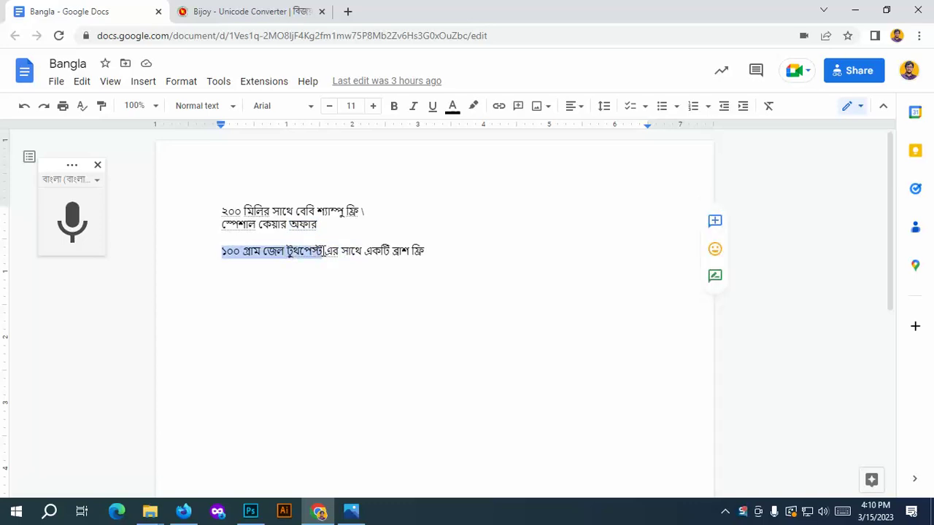
drag(323, 252, 340, 252)
key(ctrl+c)
click(251, 511)
click(36, 195)
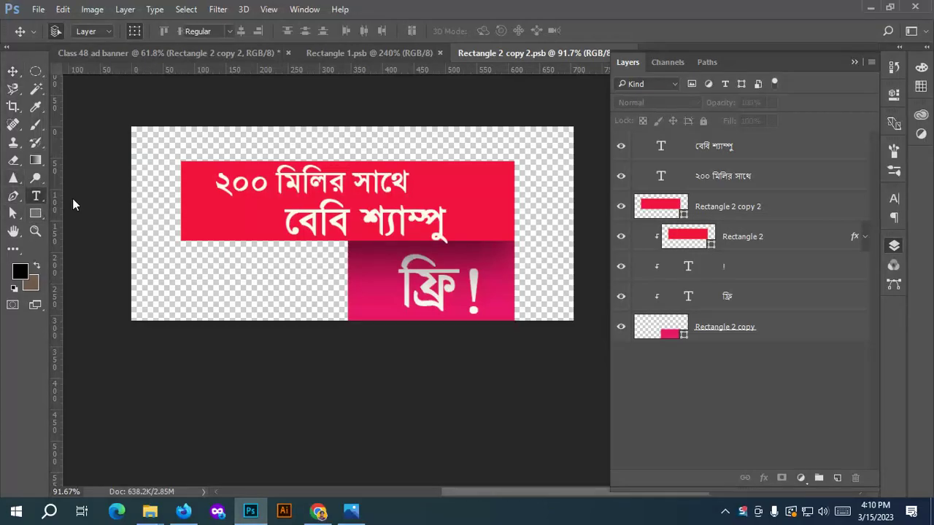
triple_click(305, 181)
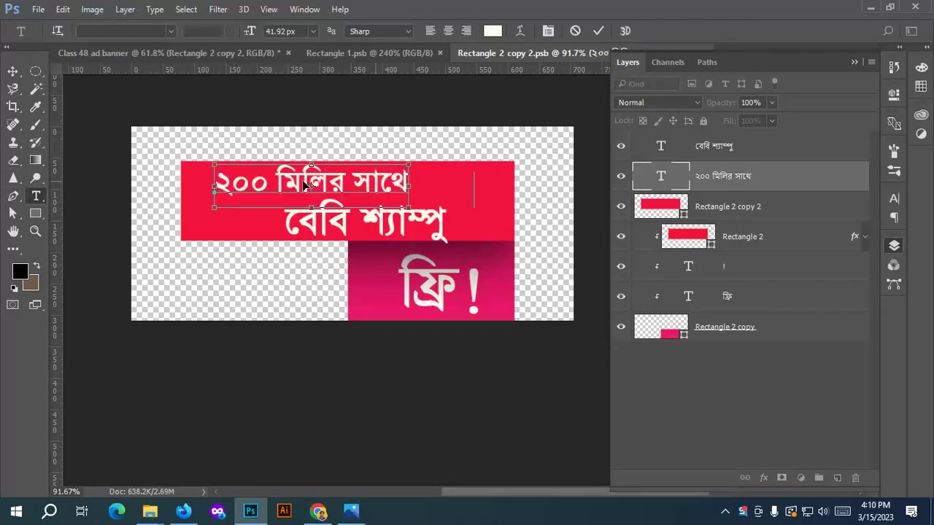
key(ctrl+v)
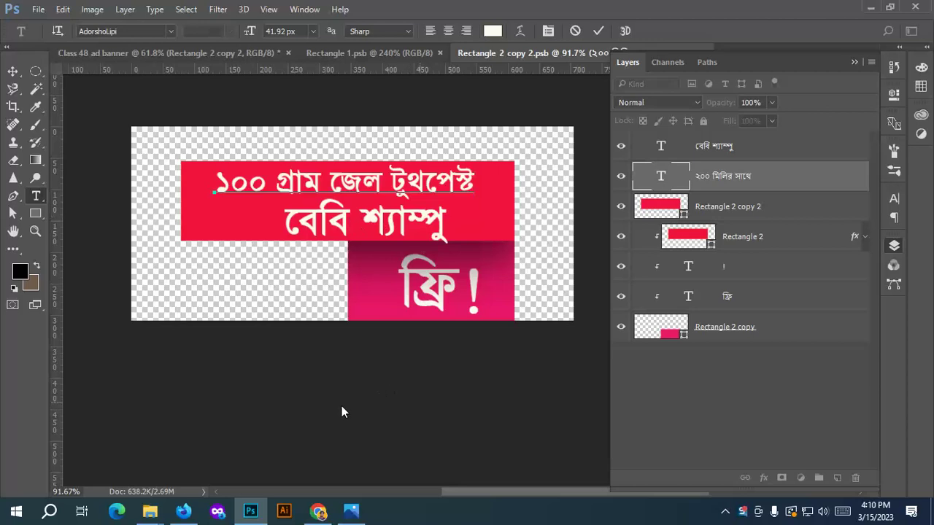
Copy "এর সাথে একটি ব্রাশ" from the Google Docs document, then return to Photoshop and commit the first line's text edit.
click(318, 511)
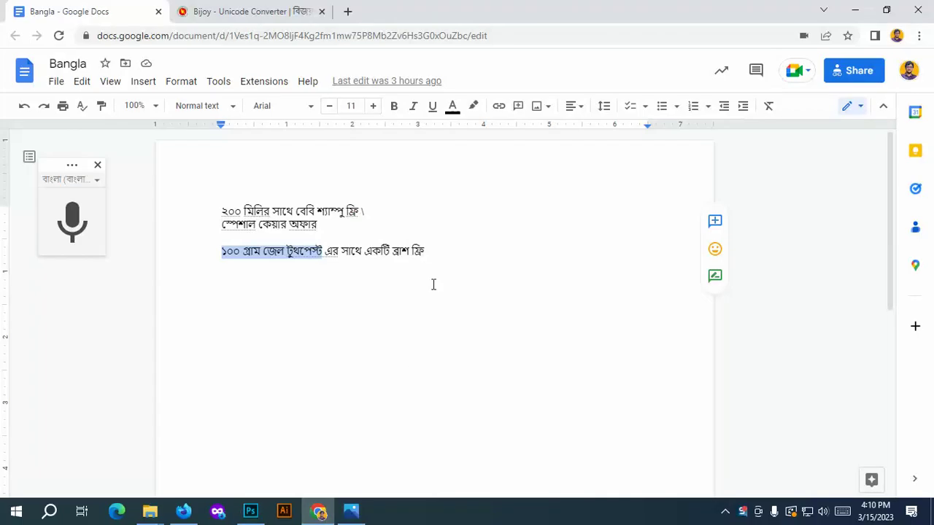
drag(326, 250, 403, 250)
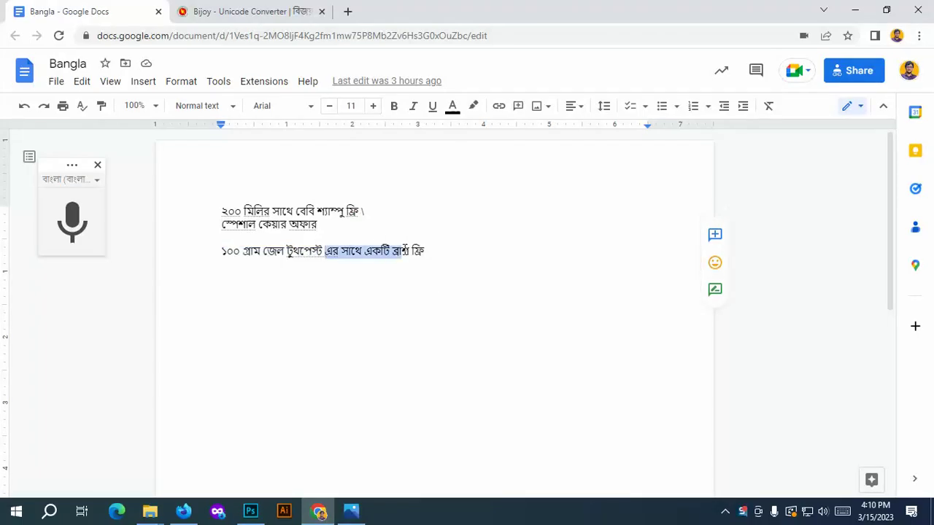
click(250, 511)
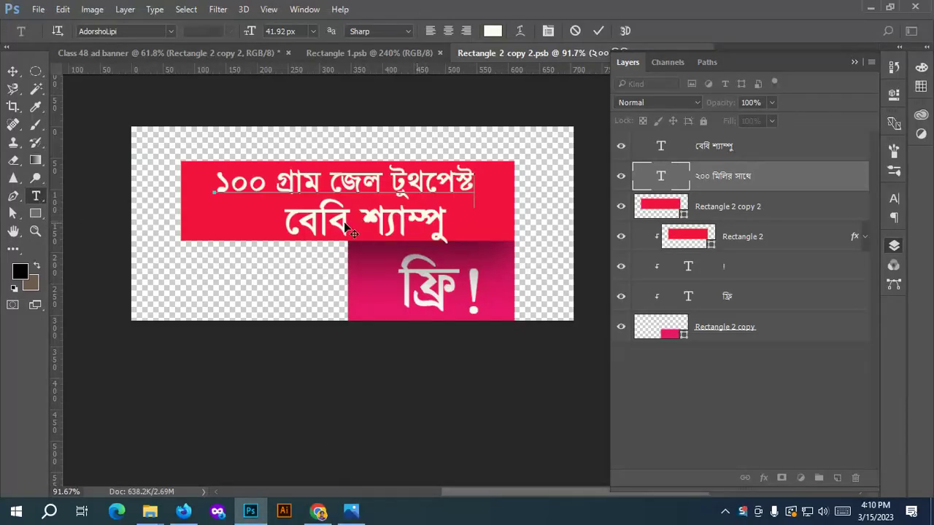
click(598, 33)
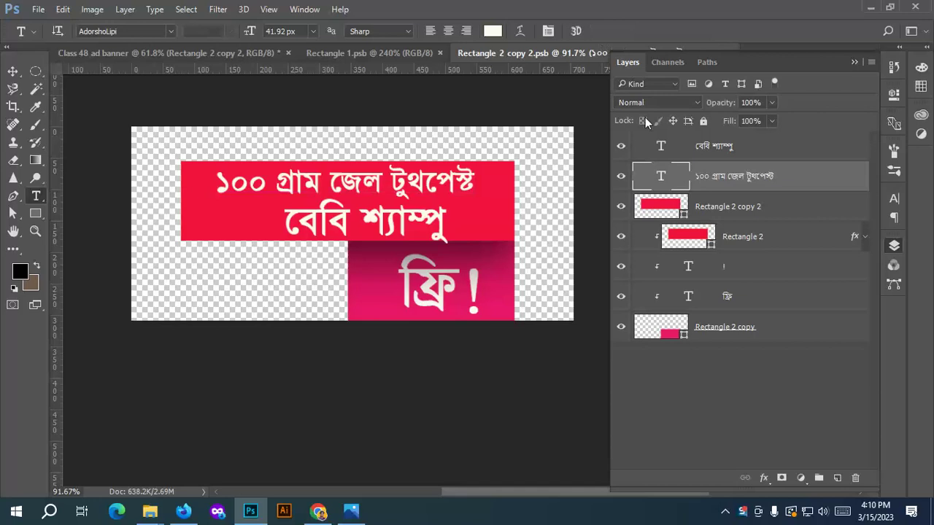
Replace the "বেবি শ্যাম্পু" text with "এর সাথে একটি ব্রাশ" and shift the line to fit inside the red rectangle.
click(662, 148)
double_click(662, 148)
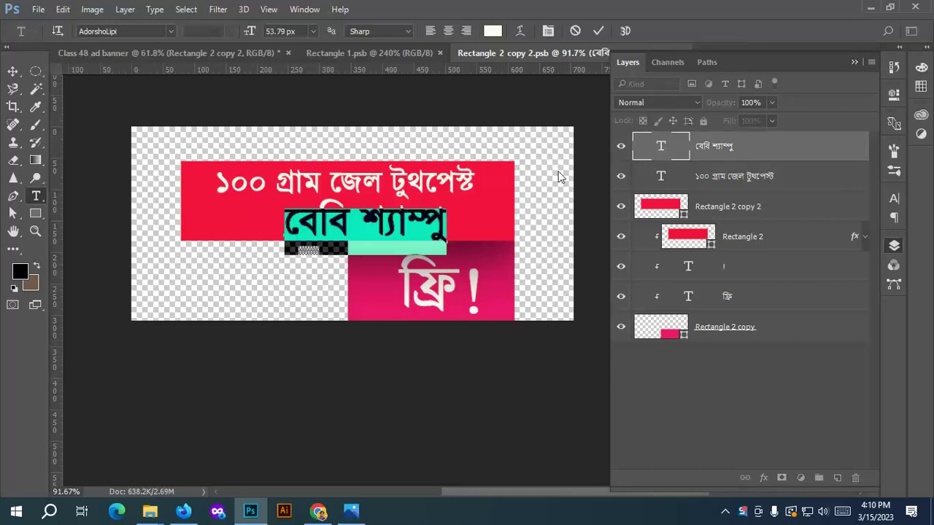
text(এর সাথে একটি ব্রাশ)
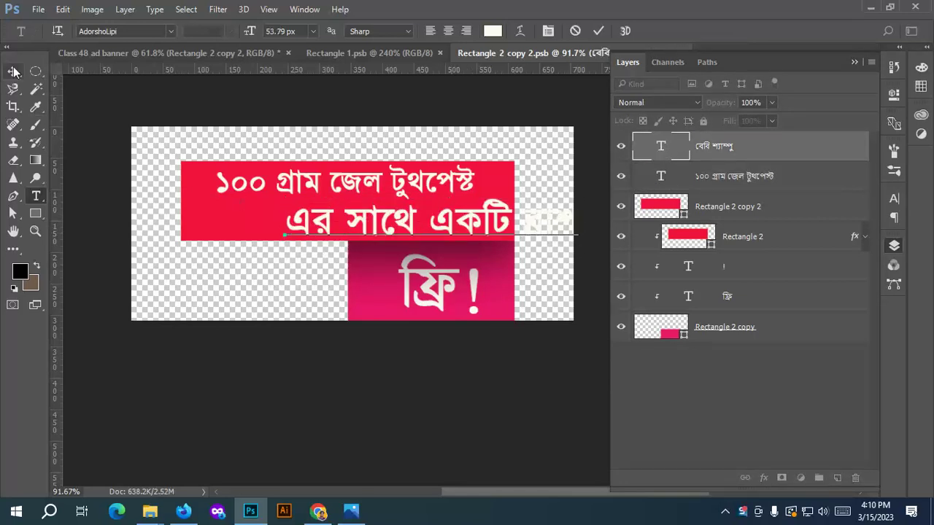
click(12, 71)
drag(471, 217, 383, 213)
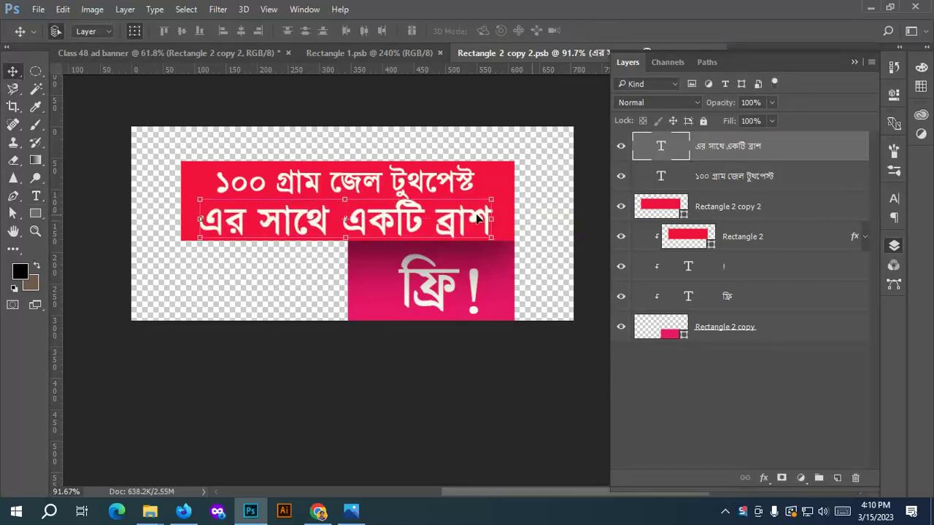
Delete the second text line and duplicate the "১০০ গ্রাম জেল টুথপেস্ট" line directly below the original on the red rectangle.
click(492, 200)
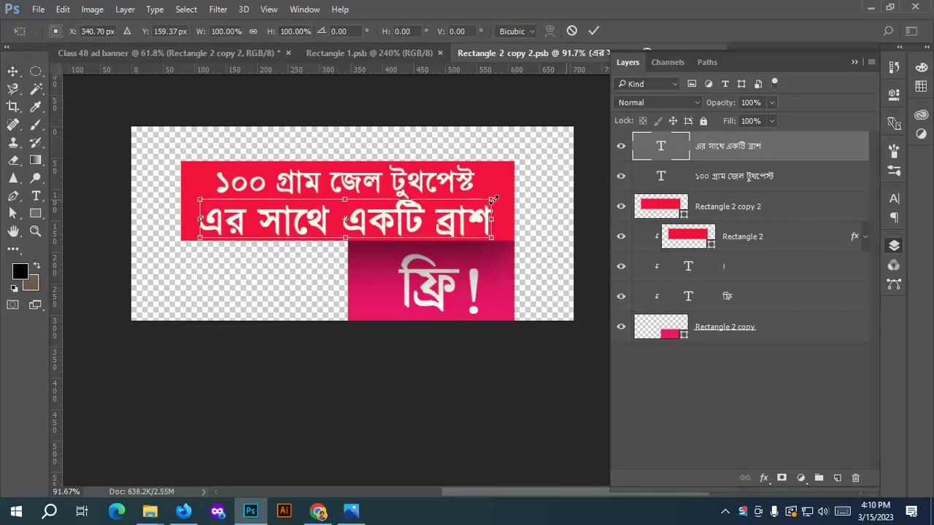
click(595, 32)
key(Delete)
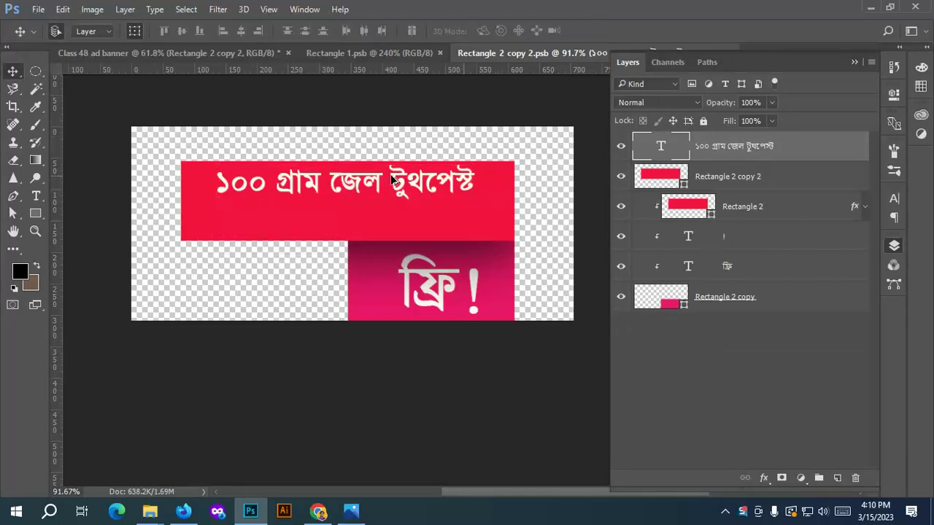
drag(389, 184, 392, 217)
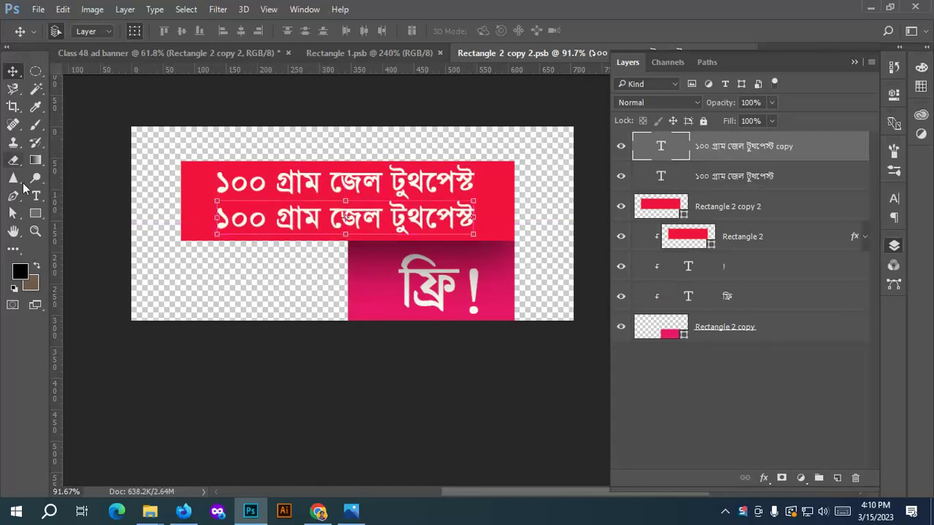
Replace the duplicated line's text with "এর সাথে একটি ব্রাশ", scale it to 88%, and align its right end with the line above.
click(36, 195)
click(312, 219)
key(ctrl+a)
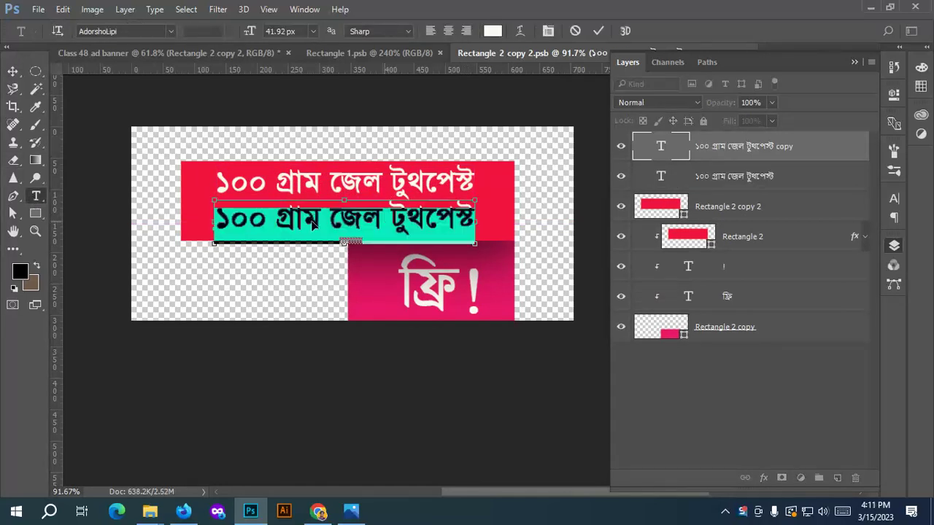
text(এর সাথে একটি ব্রাশ)
click(13, 71)
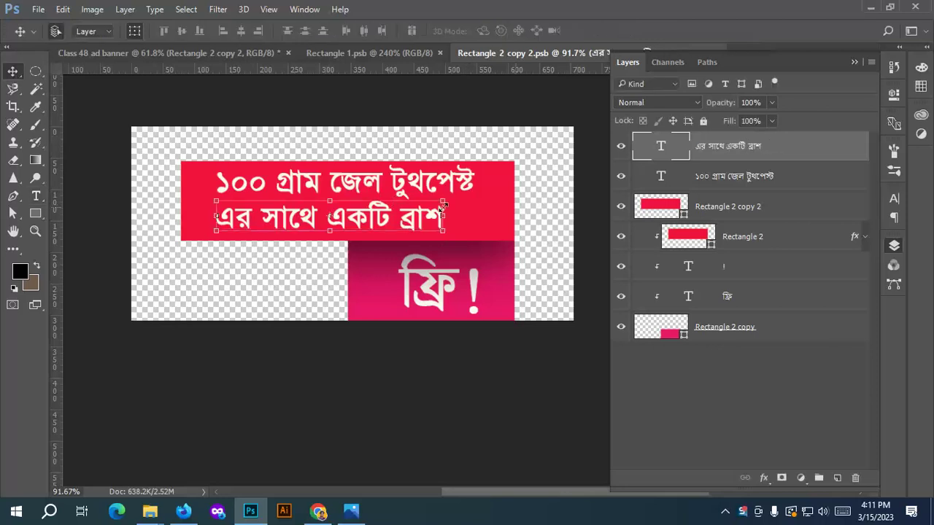
drag(413, 229, 473, 220)
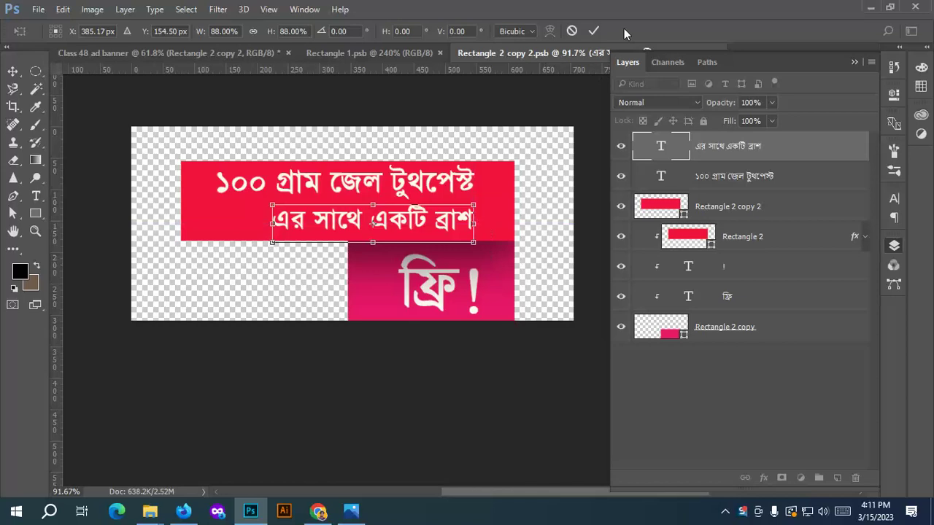
click(596, 33)
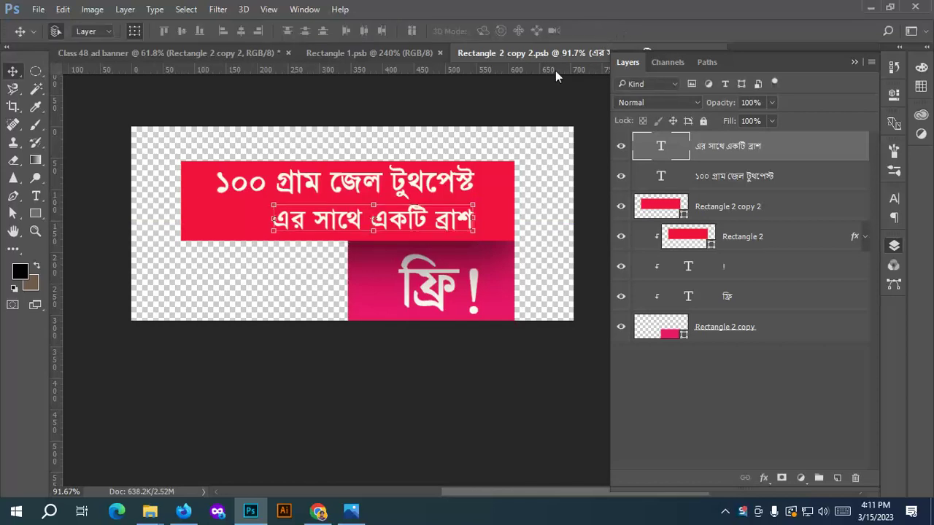
Scale both text lines on the red rectangle together to 97.86%.
shift+click(452, 184)
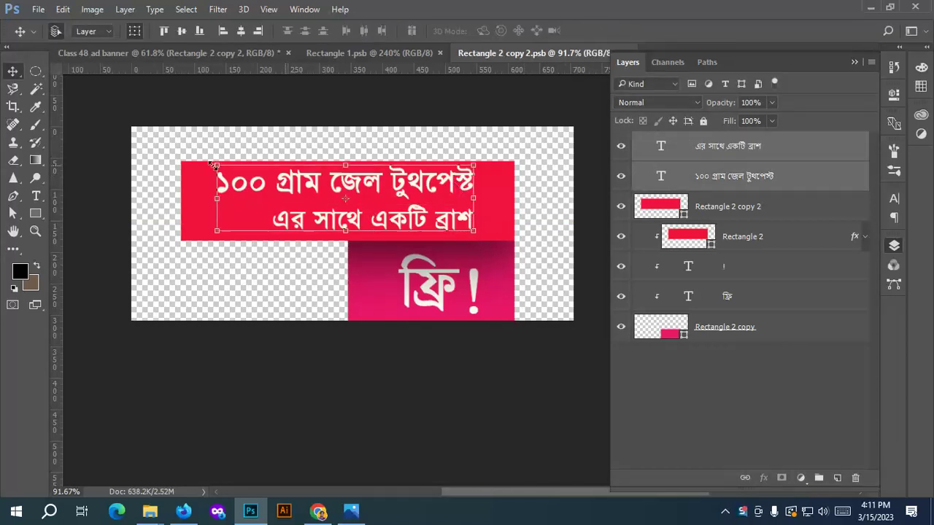
mouse_move(217, 166)
mouse_down()
mouse_move(241, 172)
mouse_move(218, 173)
mouse_up()
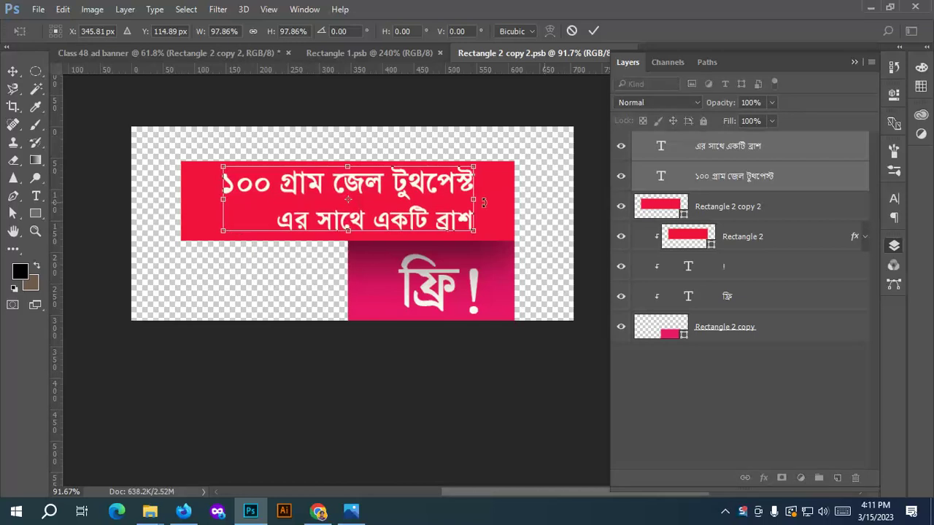
click(593, 30)
click(546, 143)
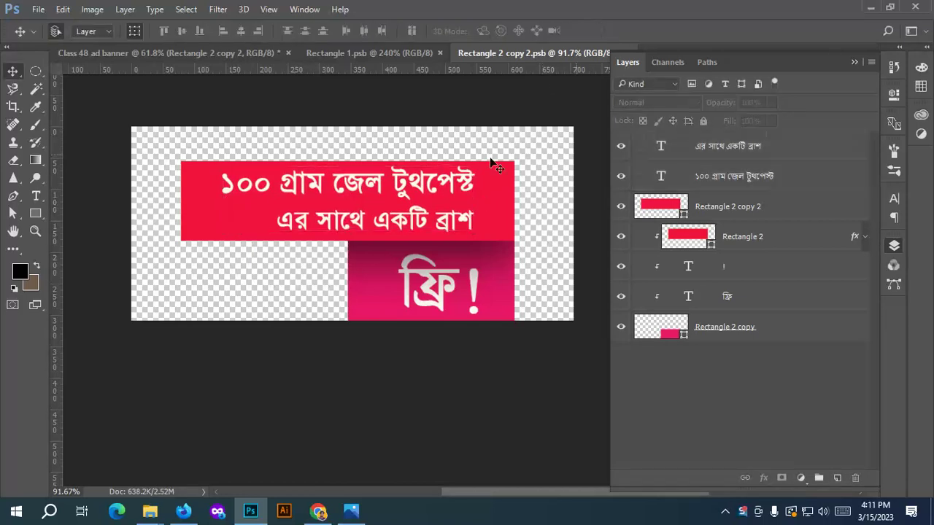
Shift the "১০০ গ্রাম জেল টুথপেস্ট" line slightly right, align the second line's right end with it, and nudge the second line up.
click(452, 219)
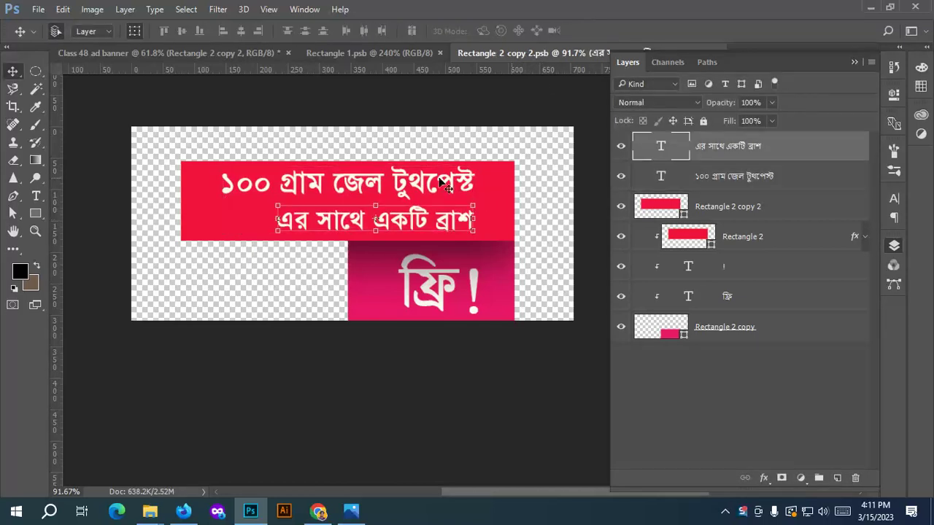
drag(439, 181, 467, 186)
click(468, 228)
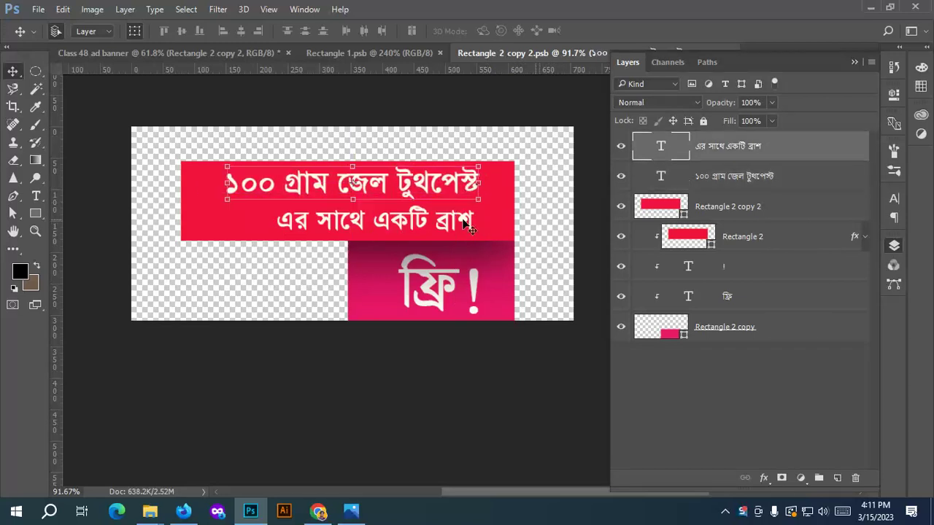
mouse_move(467, 228)
mouse_down()
mouse_move(368, 223)
mouse_move(475, 217)
mouse_move(471, 224)
mouse_up()
key(Up)
key(Up)
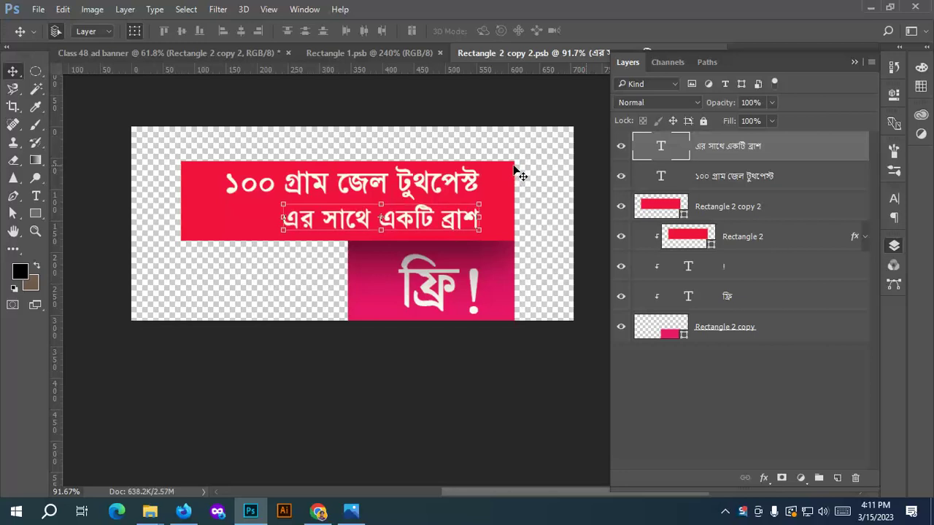
click(555, 117)
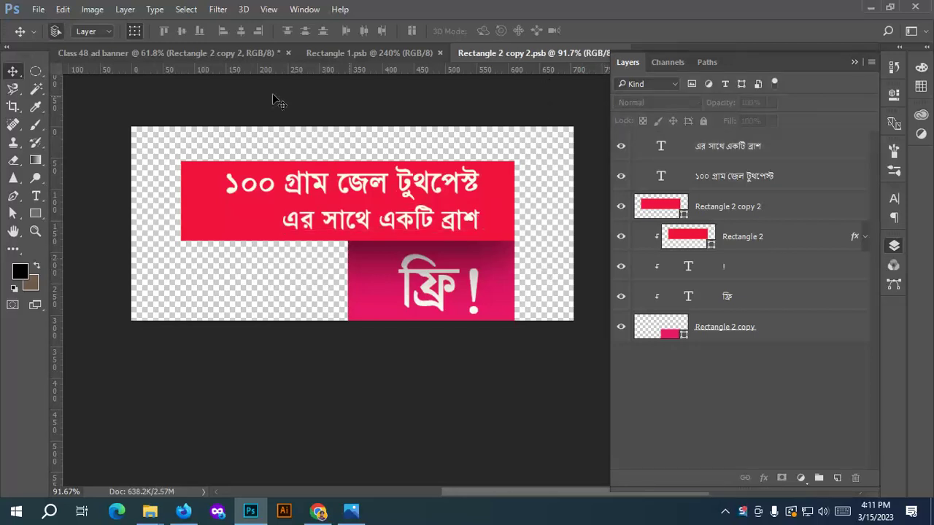
Check the banner in the Class 48 ad banner document, then move "ফ্রি" and "!" together slightly left on the smart object's pink rectangle.
click(205, 49)
key(h)
drag(370, 276, 255, 388)
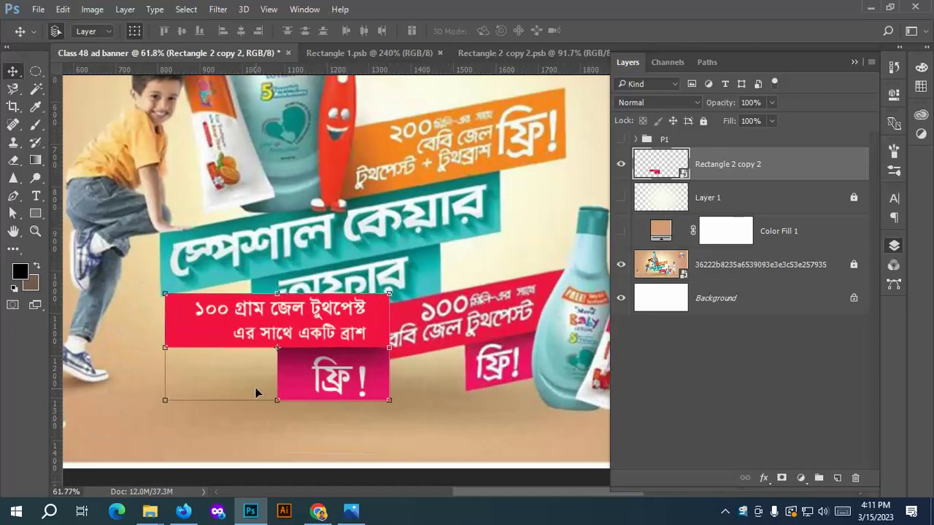
click(485, 54)
click(442, 279)
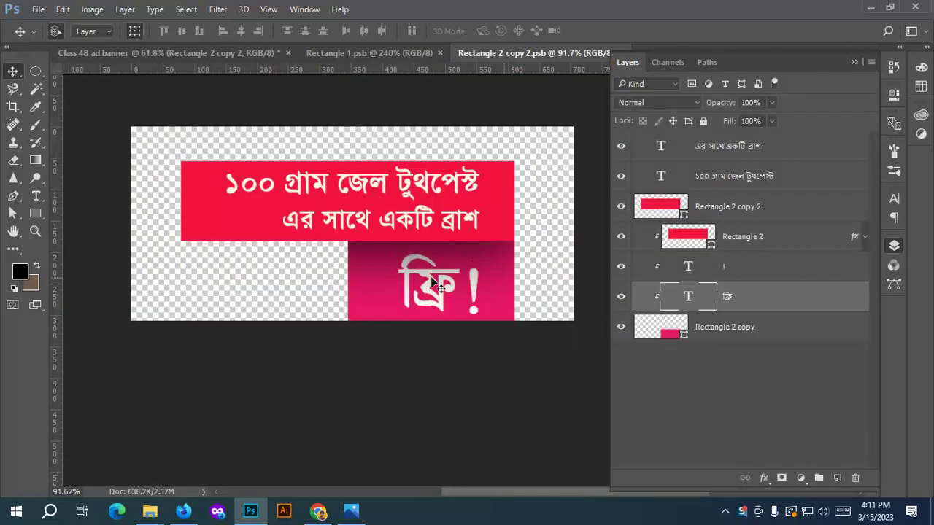
shift+click(729, 267)
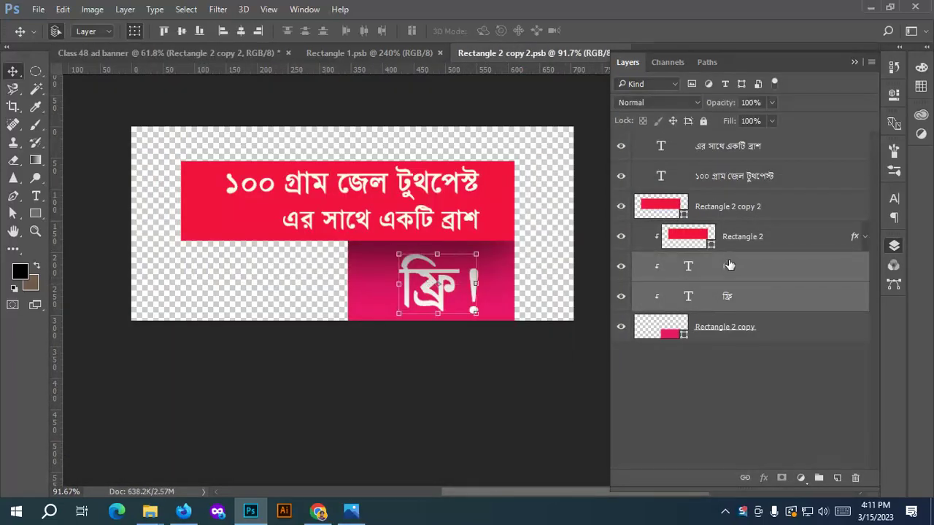
drag(429, 290, 408, 289)
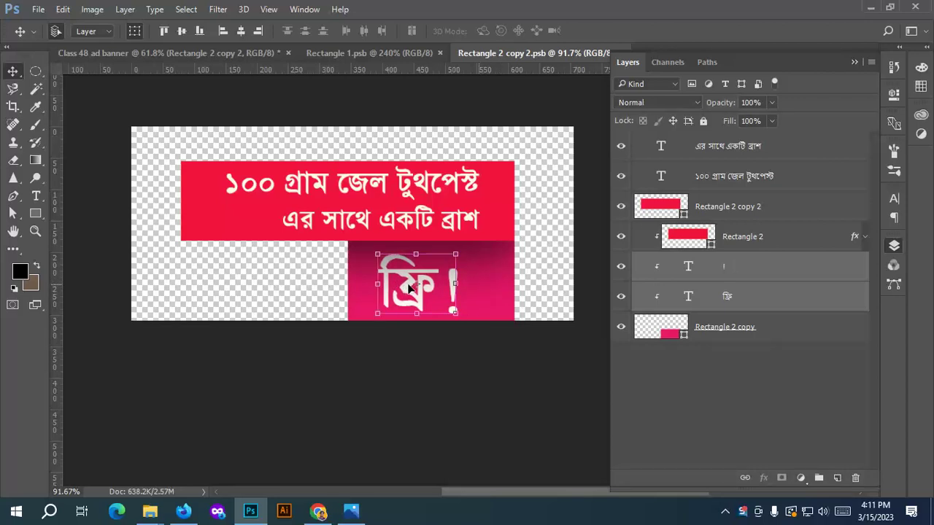
click(502, 138)
Move both text lines on the red rectangle slightly left together and check the banner in the Class 48 ad banner document.
click(435, 210)
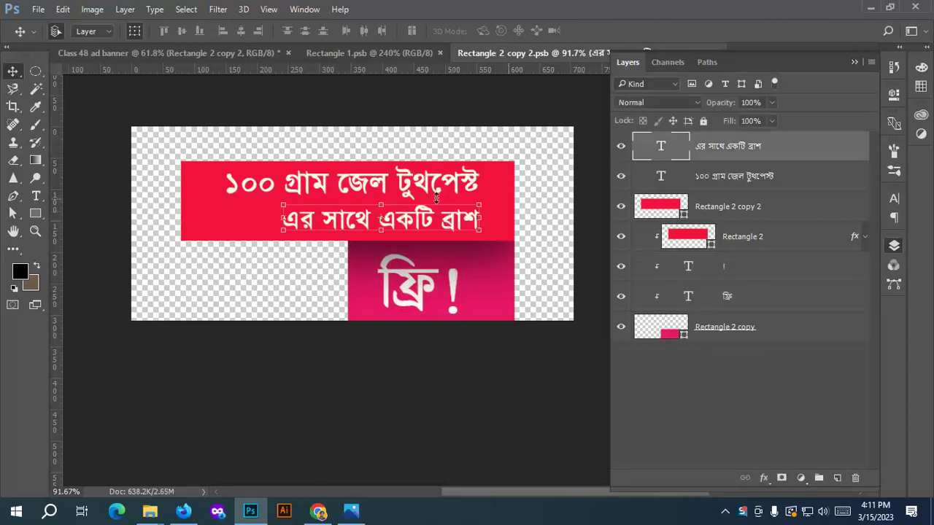
shift+click(426, 177)
drag(425, 177, 413, 177)
click(536, 134)
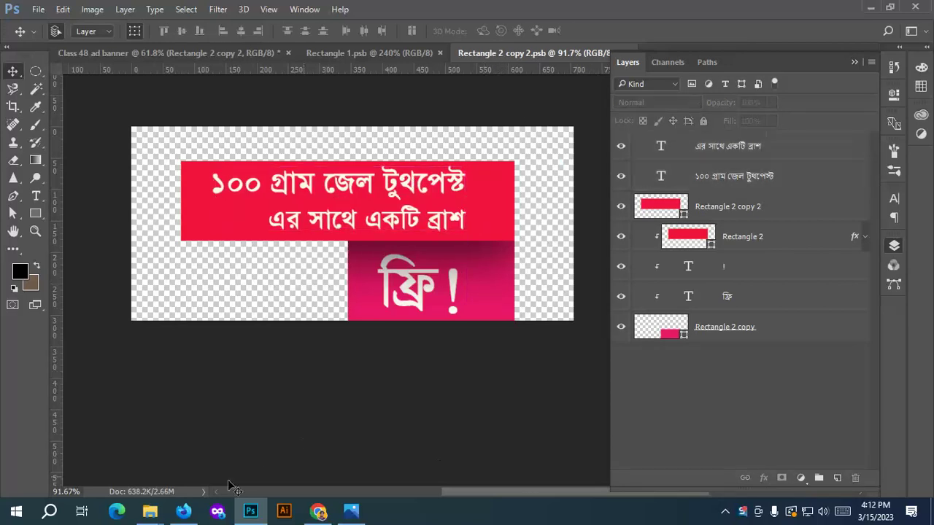
click(239, 53)
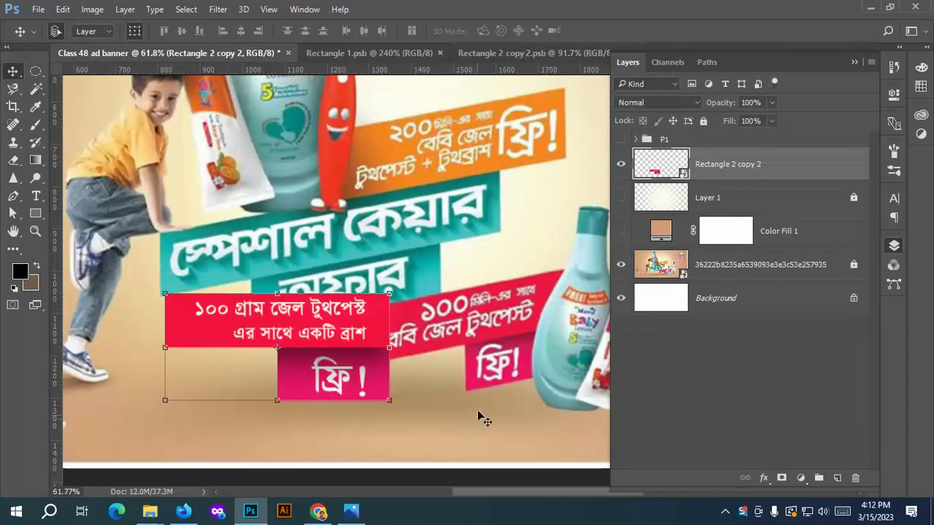
scroll(493, 371, up, 3)
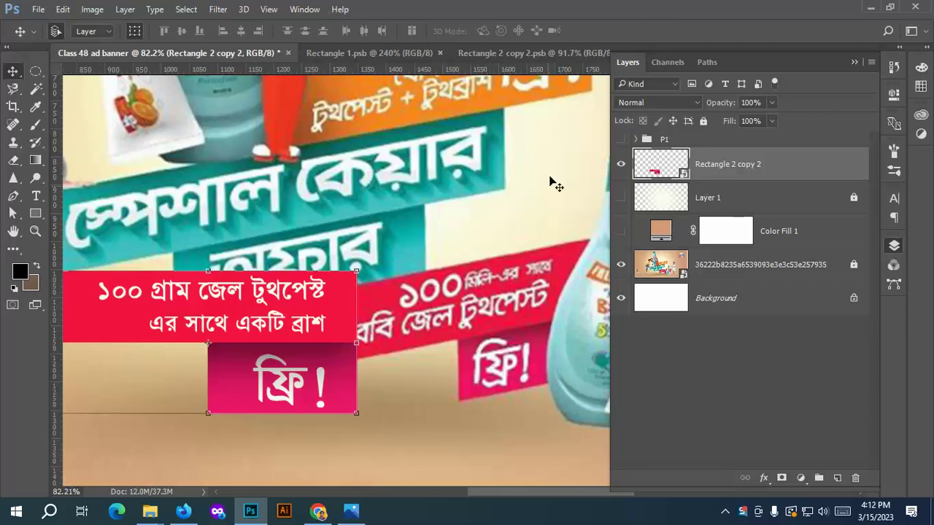
In the banner smart object, move the "ফ্রি" and "!" layers above the "১০০ গ্রাম জেল টুথপেস্ট" layer, then return to the ad banner document.
click(533, 54)
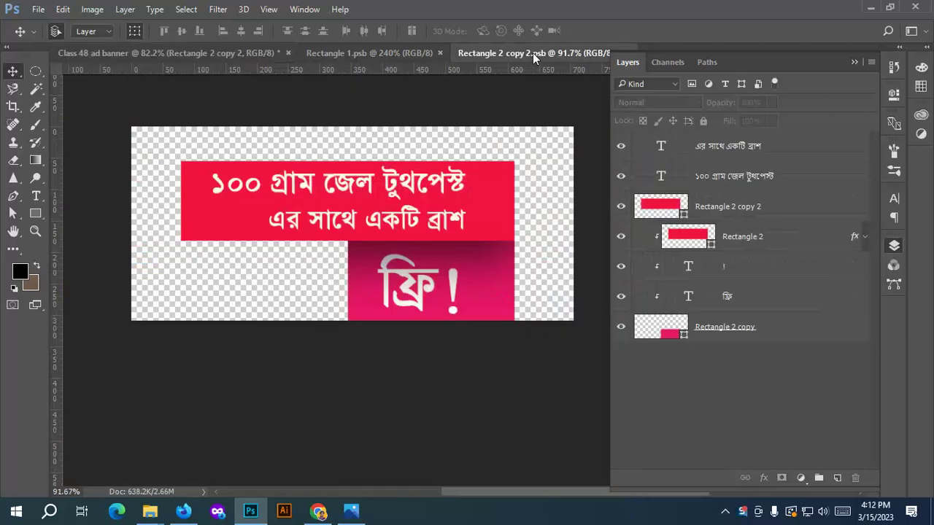
click(772, 276)
shift+click(775, 291)
drag(778, 286, 780, 166)
click(397, 409)
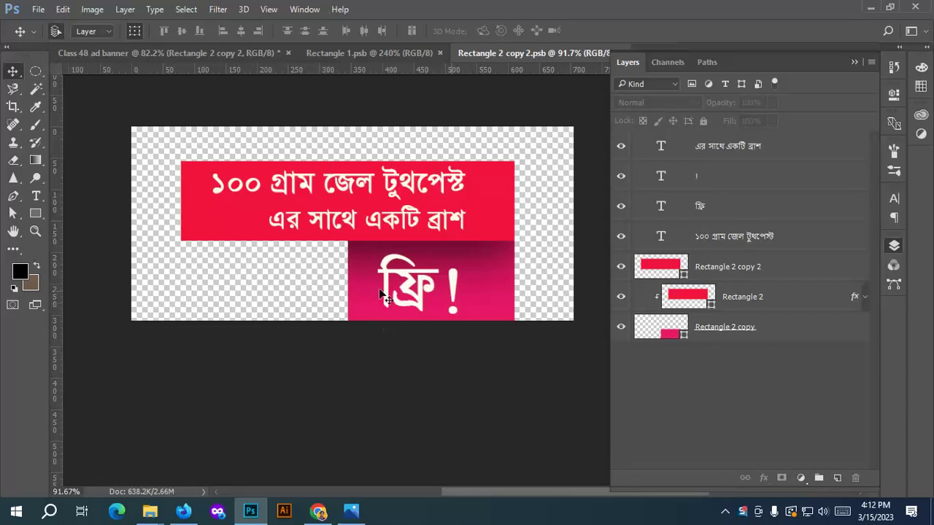
click(200, 51)
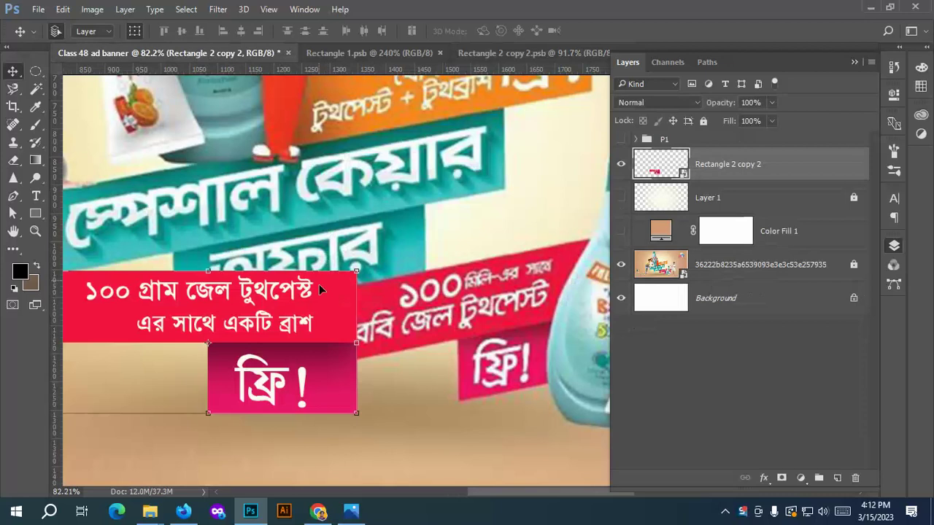
scroll(323, 362, down, 3)
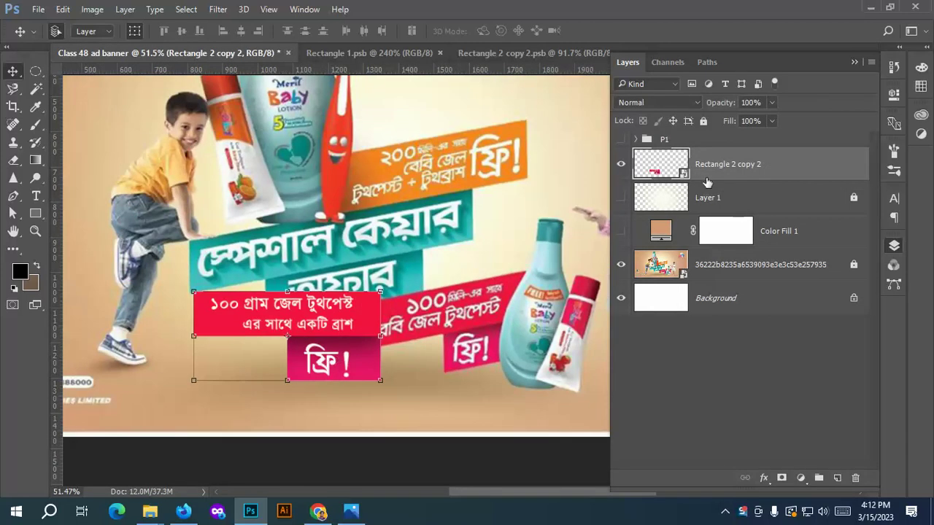
Show the P1 group, move the red and pink offer banner off the teal banners, and skew it to match their slant.
click(621, 138)
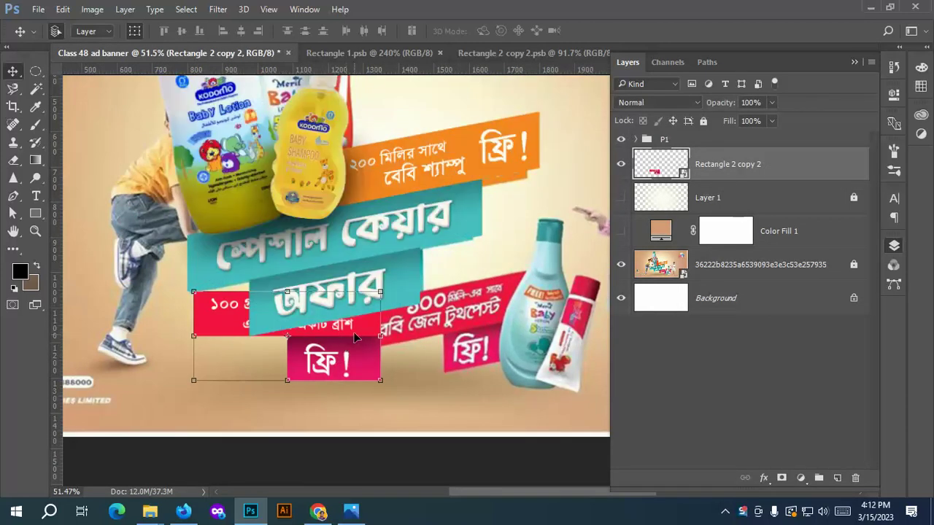
drag(355, 337, 516, 347)
key(ctrl+t)
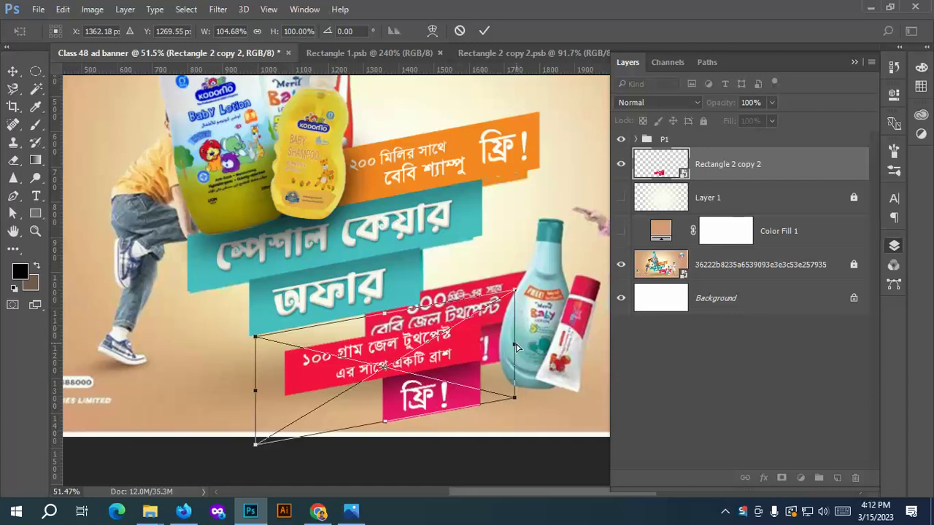
Position the slanted offer banner at the lower right of the teal "অফার" banner, over the reference's red banner, and apply the transform.
drag(410, 352, 356, 326)
scroll(356, 347, up, 2)
scroll(406, 310, down, 2)
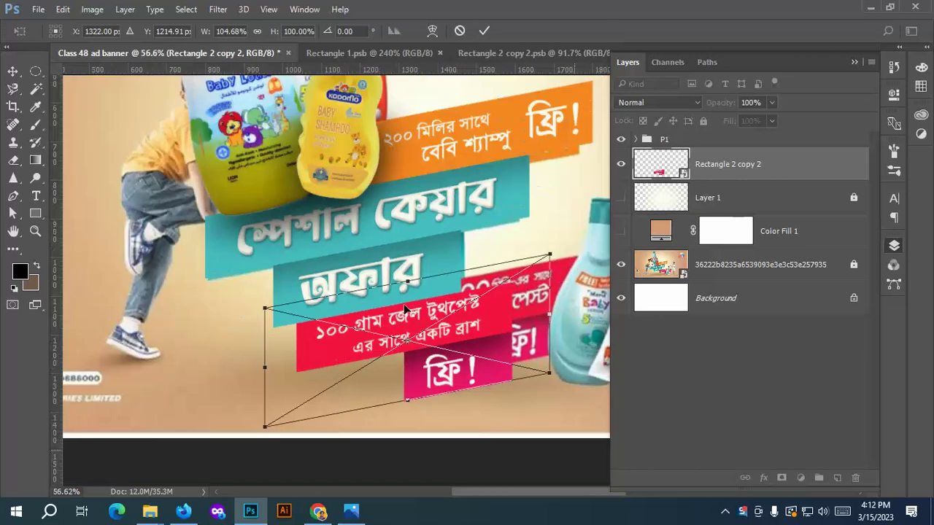
scroll(406, 309, down, 1)
drag(475, 315, 475, 311)
scroll(409, 311, up, 8)
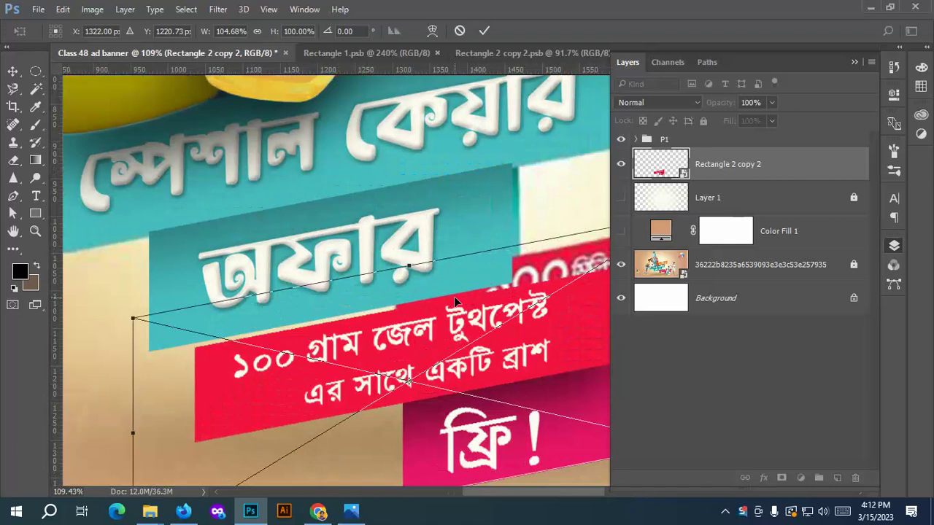
scroll(355, 333, down, 5)
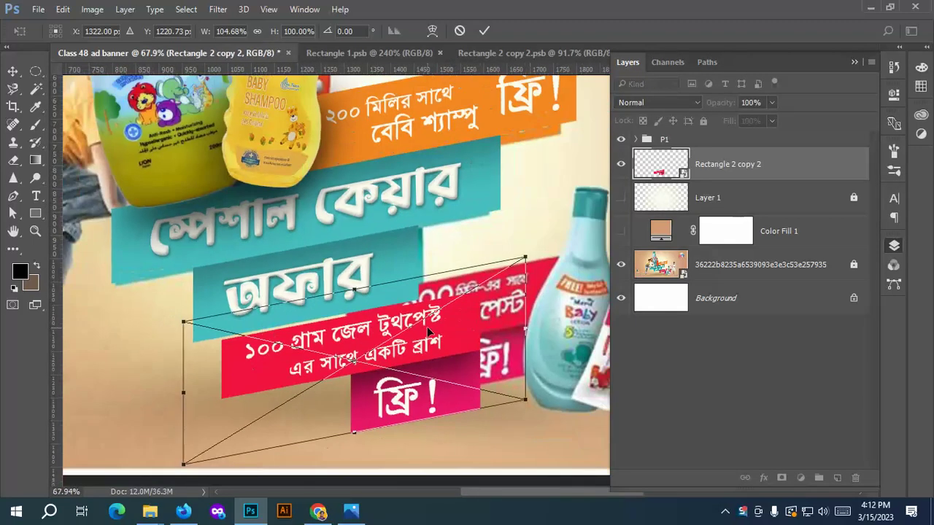
drag(427, 330, 409, 319)
scroll(550, 297, down, 4)
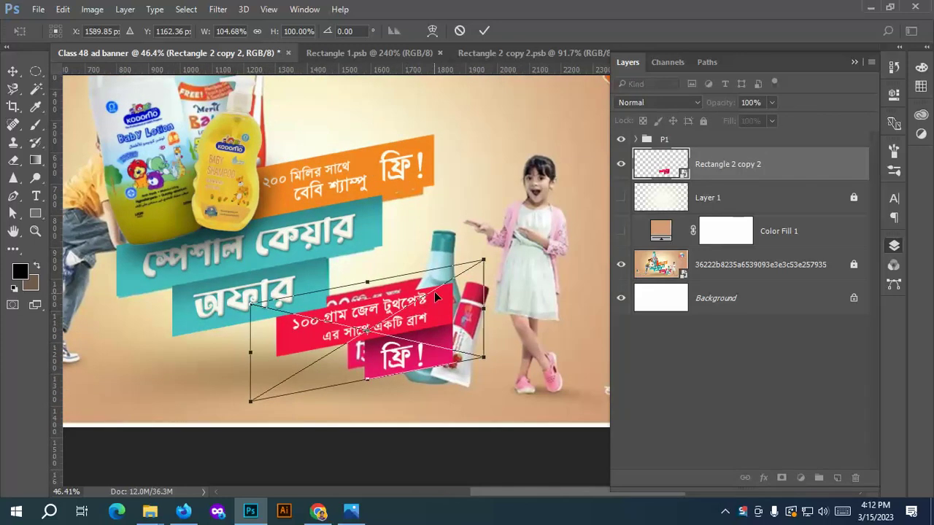
click(487, 32)
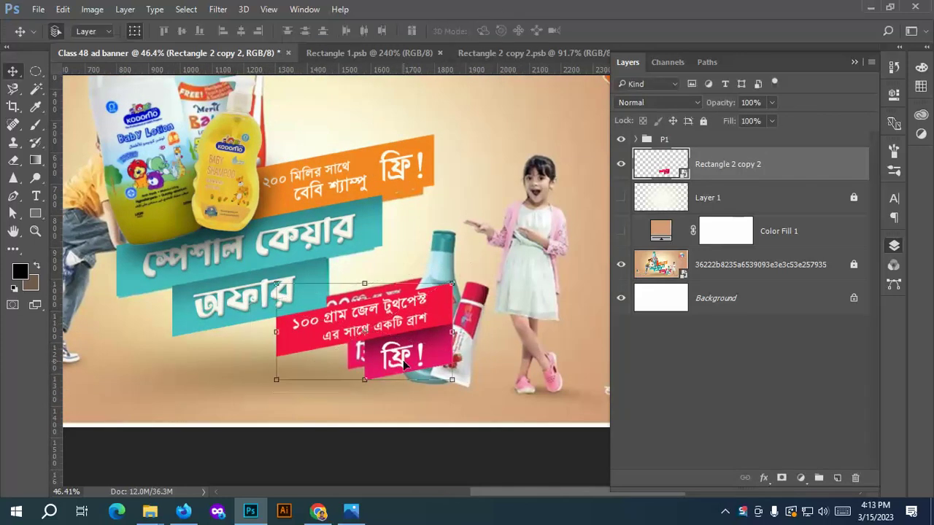
Shift the red and pink offer banner slightly left toward the "অফার" banner and deselect it.
key(ctrl+0)
scroll(378, 342, up, 2)
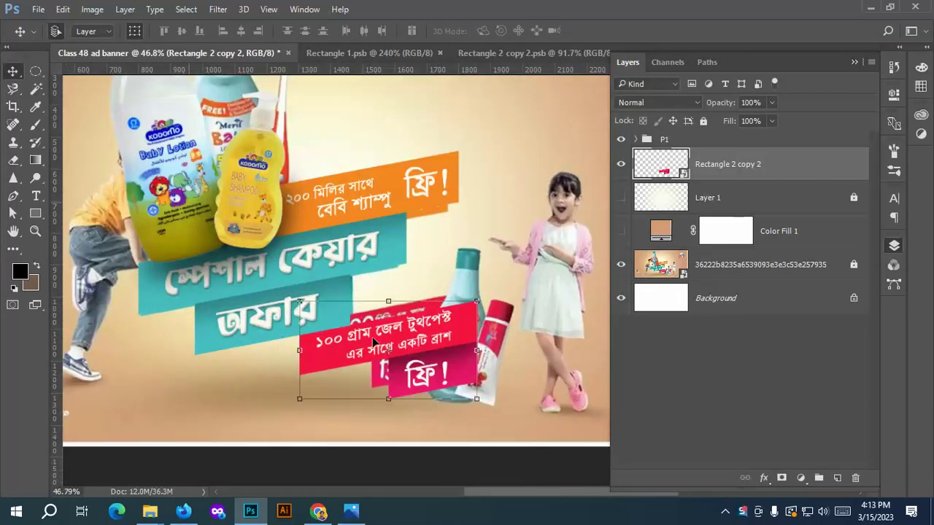
drag(365, 344, 329, 343)
scroll(309, 340, up, 5)
scroll(215, 340, down, 4)
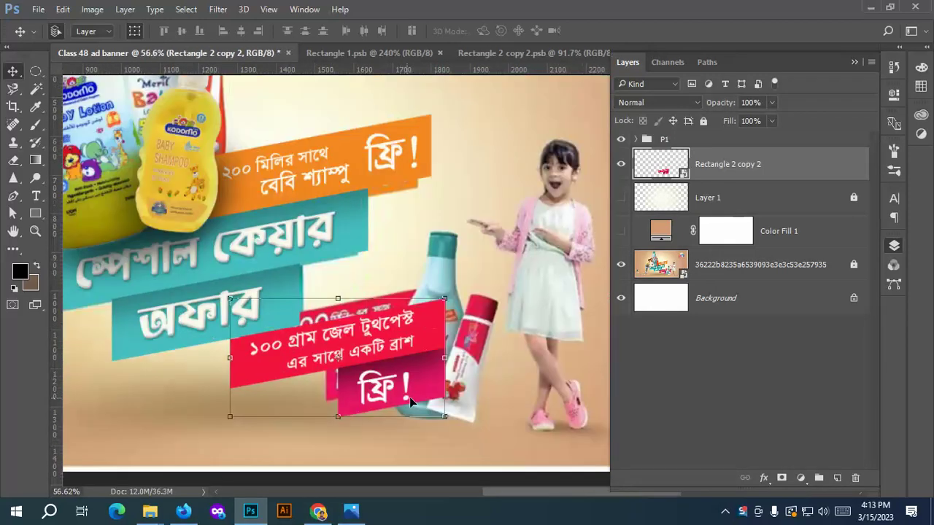
scroll(409, 397, down, 1)
click(521, 362)
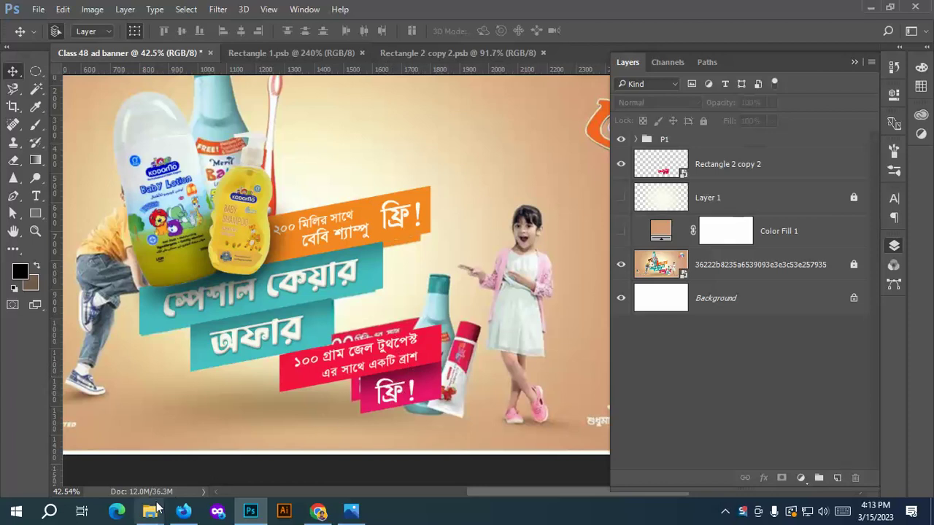
Place the Kodomo toothbrush and Kodomo orange toothpaste JPGs from the Class 48 folder into the ad banner document.
mouse_move(155, 511)
click(73, 447)
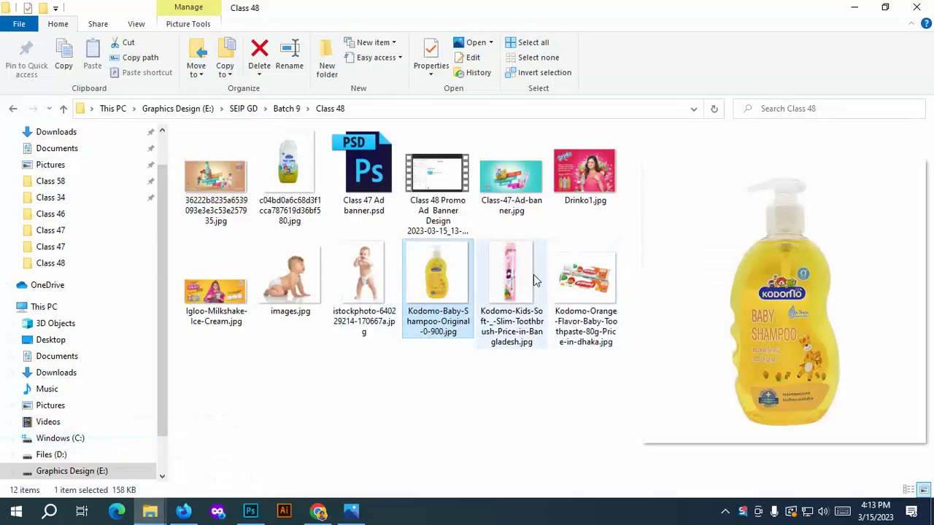
click(511, 284)
ctrl+click(584, 285)
drag(515, 306, 391, 272)
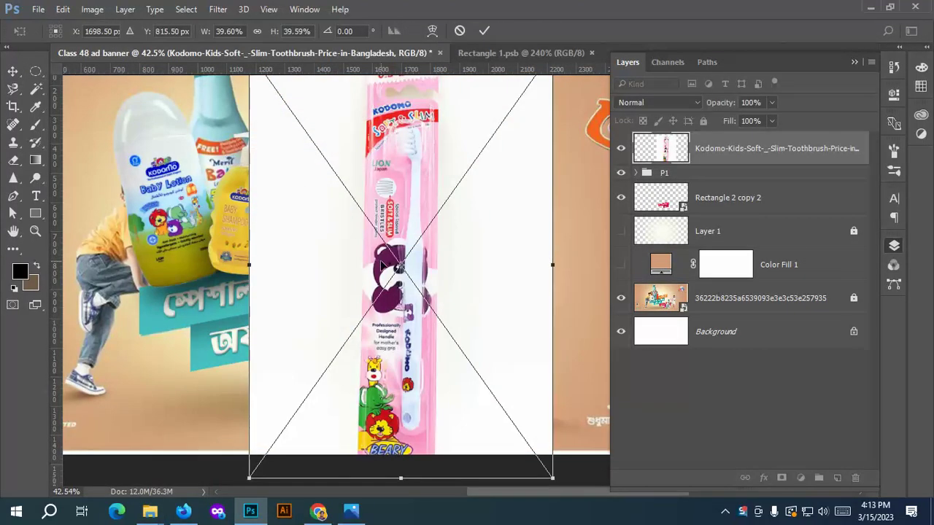
Move the placed toothbrush image over the left half of the banner, apply it, and accept the toothpaste image's placement.
key(ctrl+0)
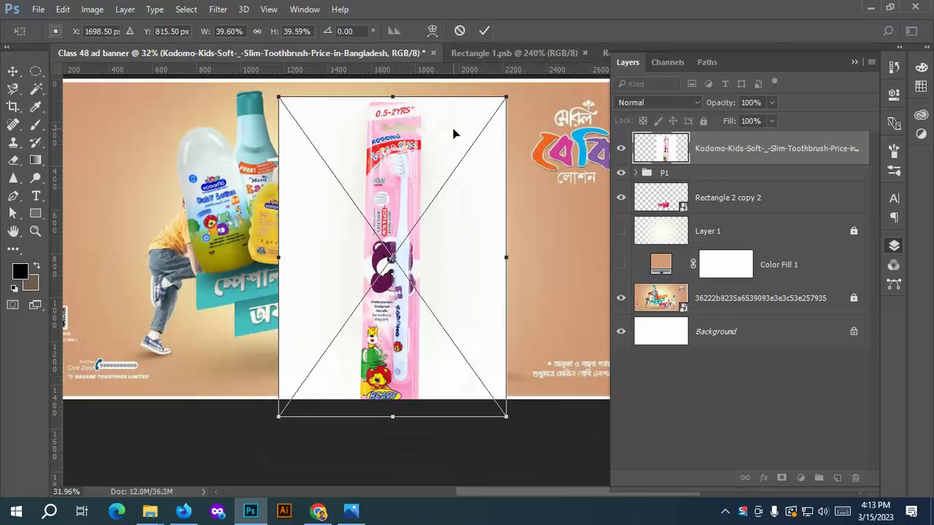
drag(452, 128, 445, 115)
drag(422, 146, 228, 140)
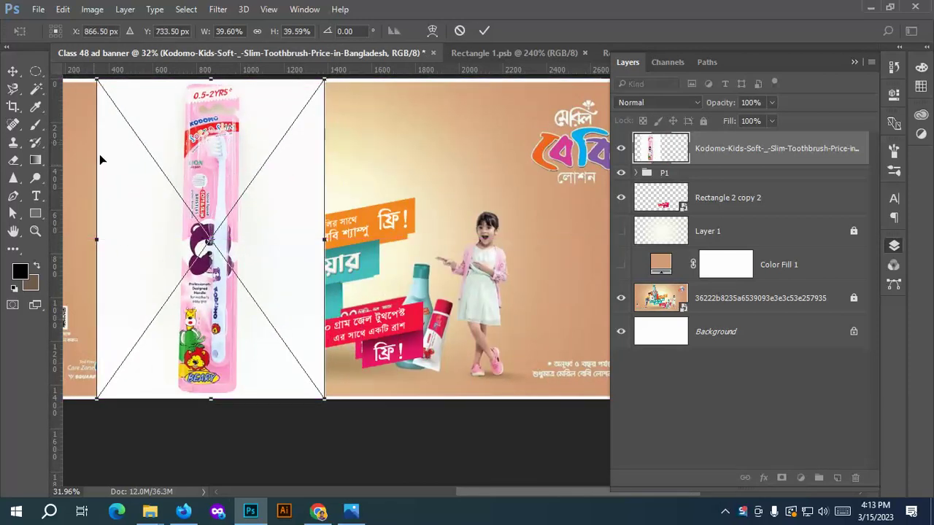
click(484, 31)
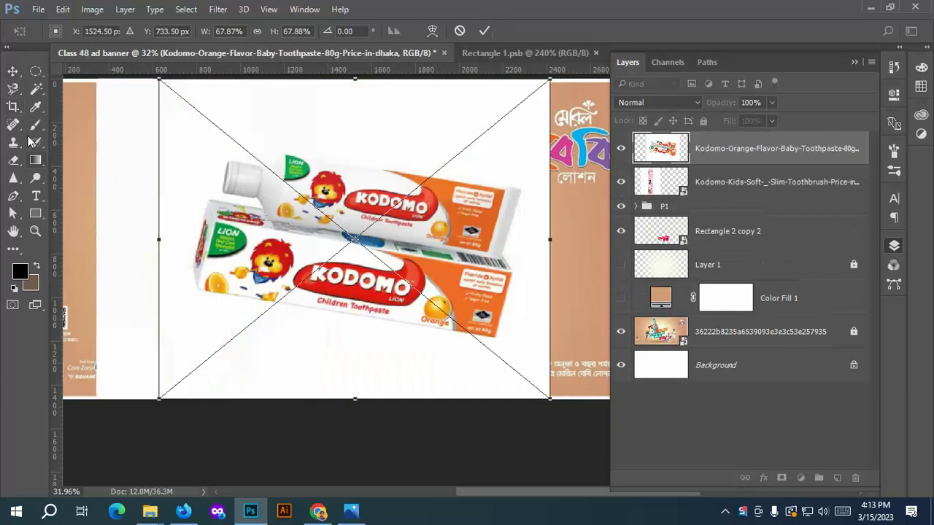
click(15, 88)
click(411, 203)
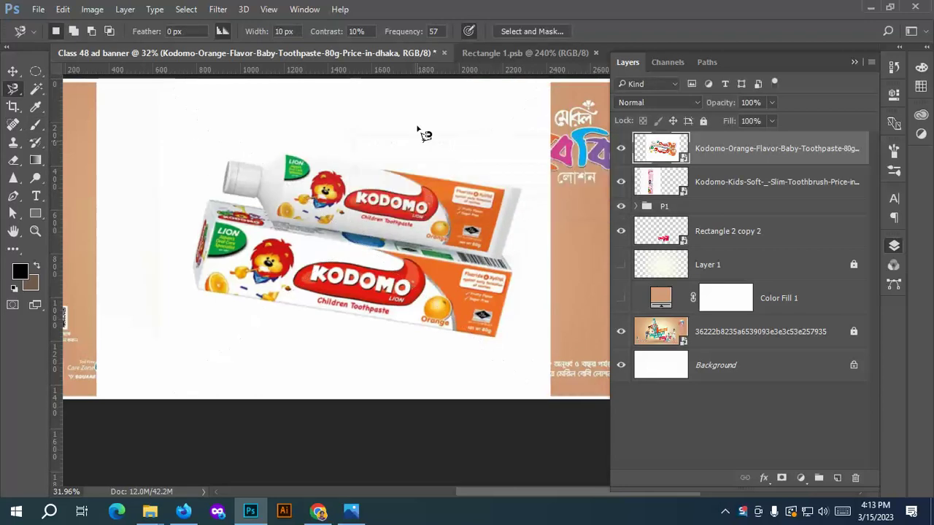
Start a Pen path at the toothpaste box's upper-left corner, tracing its top edge, the gap beside the tube and the cap's underside.
scroll(188, 250, up, 3)
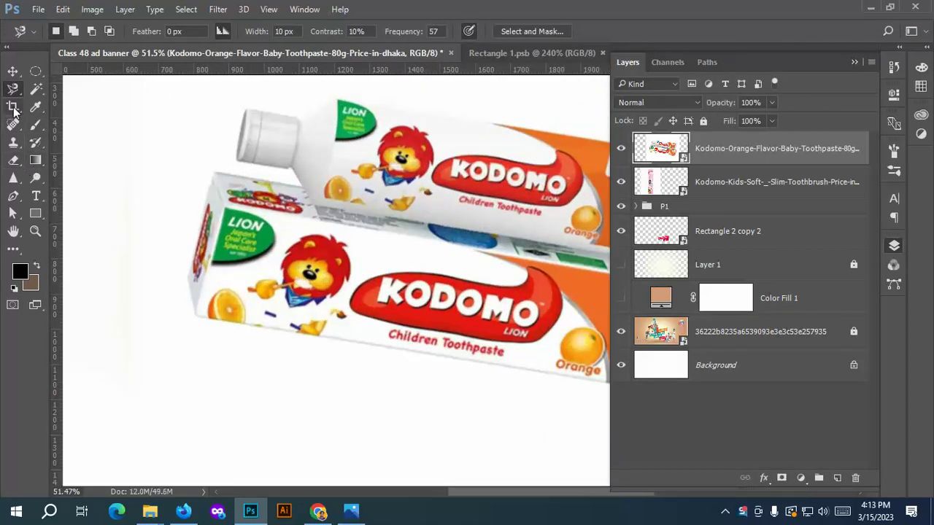
click(15, 197)
scroll(215, 179, up, 5)
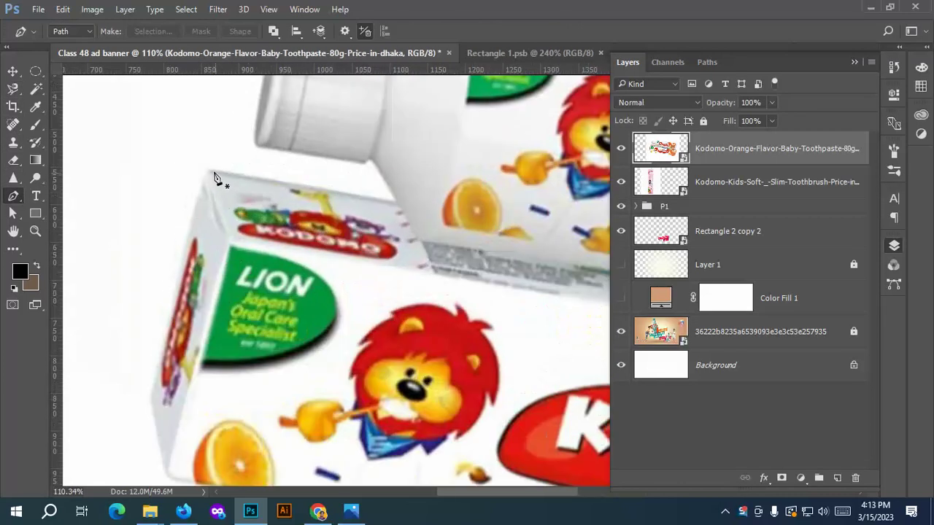
click(210, 172)
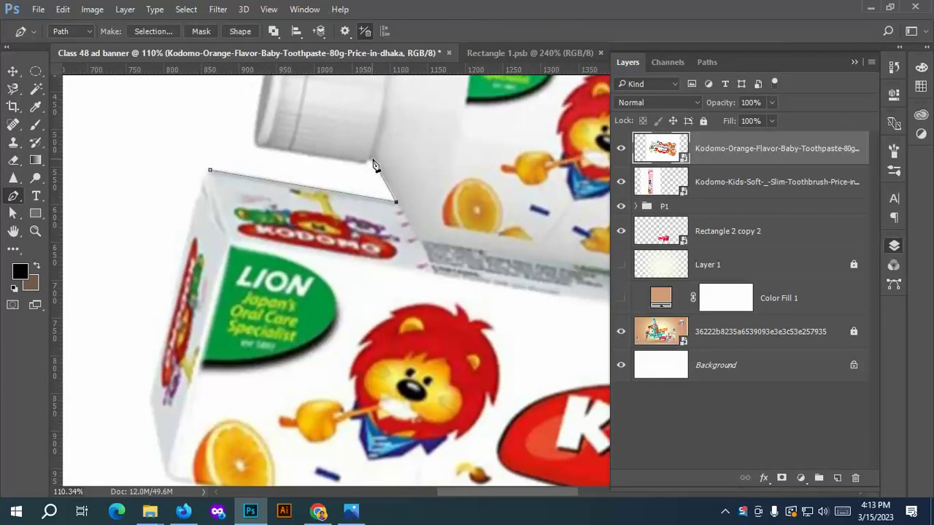
scroll(373, 165, up, 4)
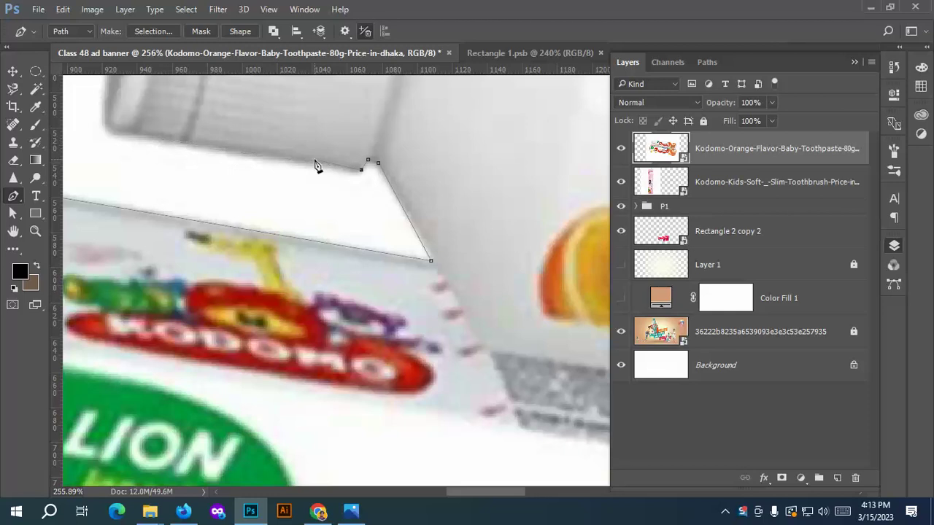
key(ctrl+z)
click(355, 173)
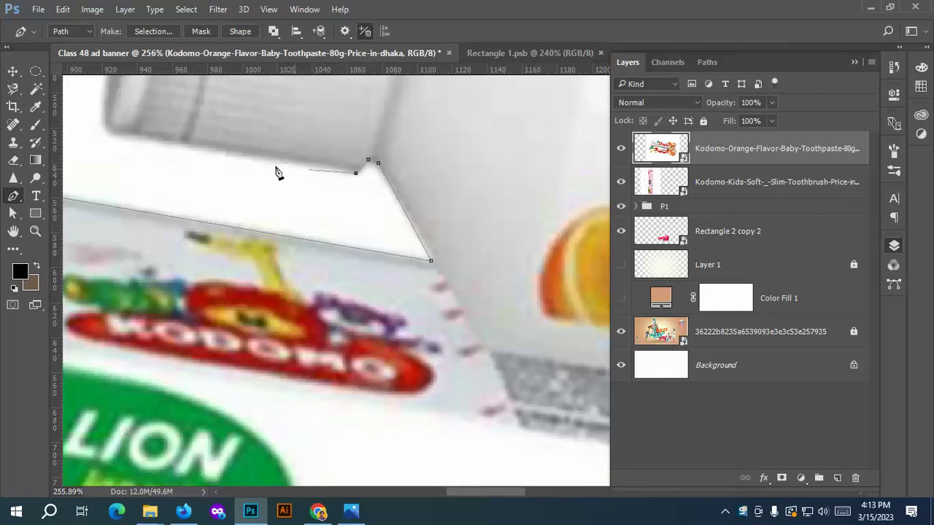
click(133, 135)
scroll(182, 115, down, 2)
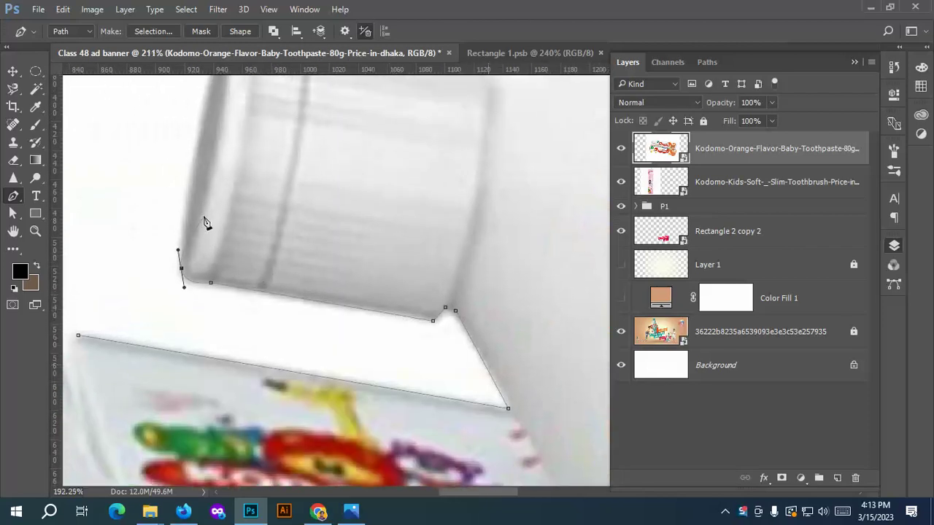
Continue the path around the curved end of the cap and along its top edge to the start of the tube's shoulder.
scroll(205, 222, down, 3)
scroll(211, 160, up, 3)
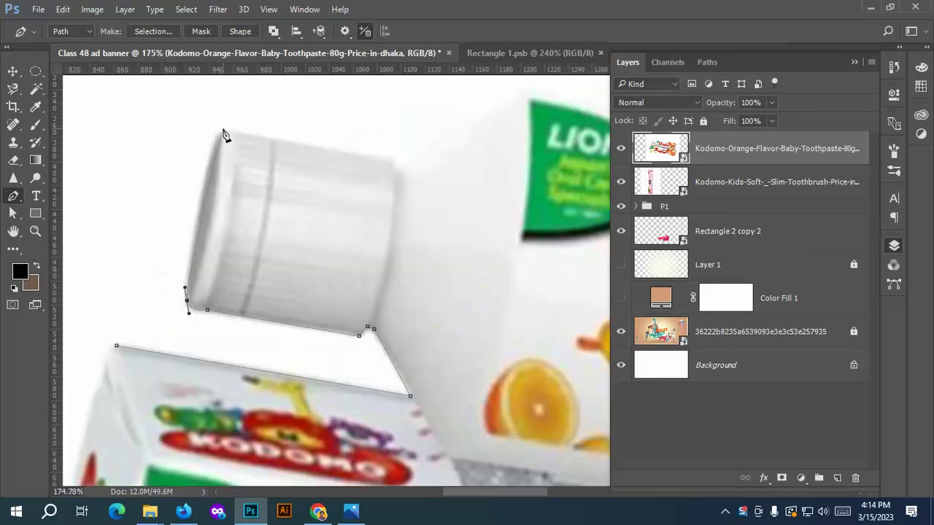
drag(222, 131, 245, 104)
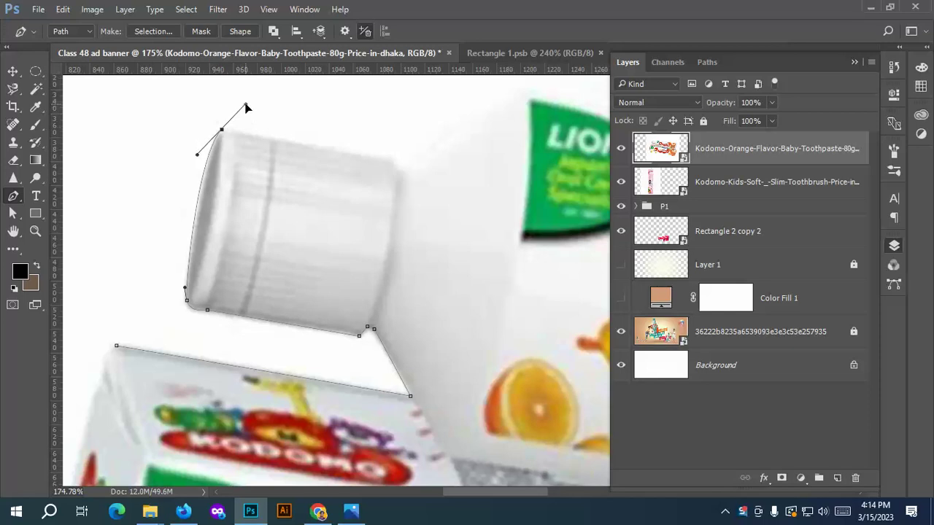
alt+click(221, 131)
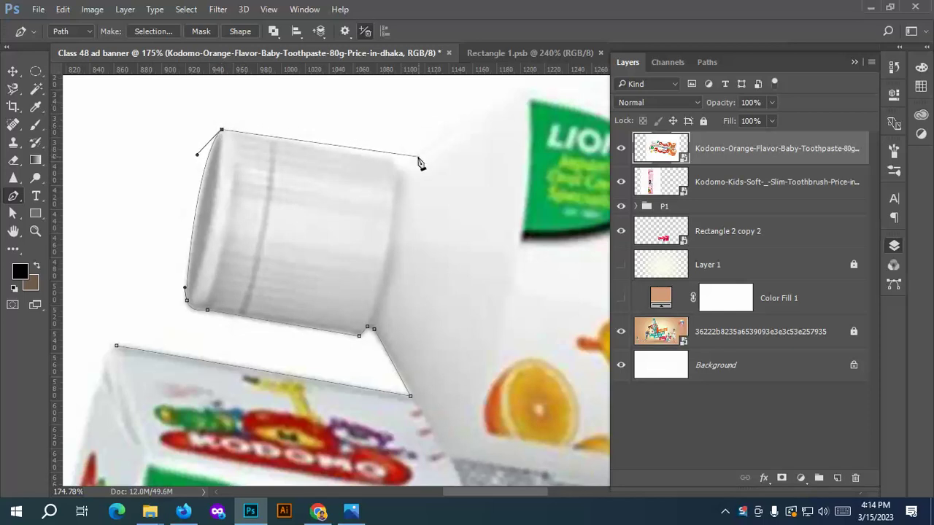
click(392, 159)
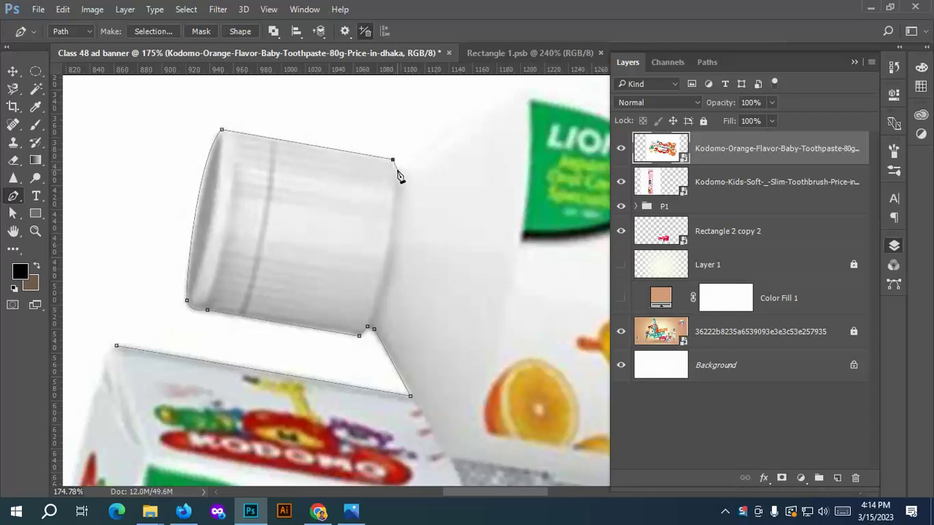
click(406, 170)
drag(475, 124, 365, 196)
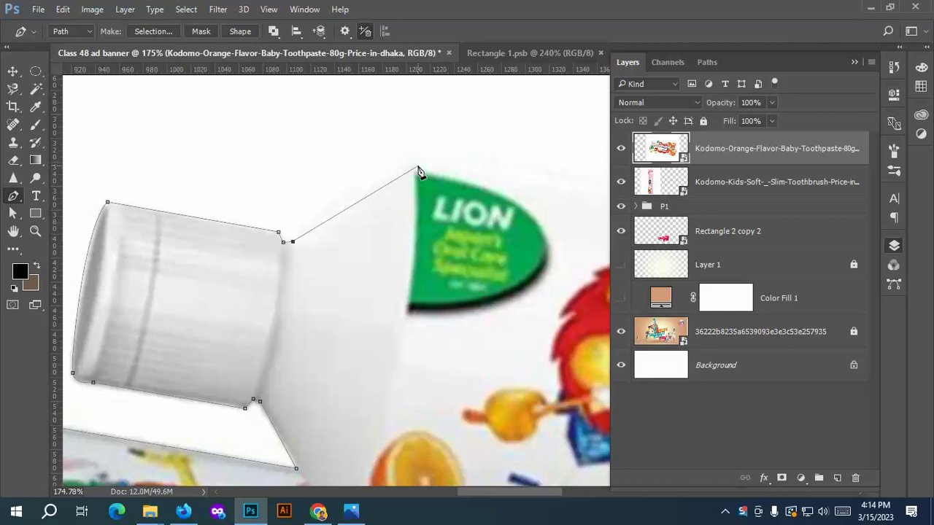
Curve the path over the tube's shoulder and extend it along the tube's top edge to the crimped end's outer corner.
scroll(369, 193, down, 3)
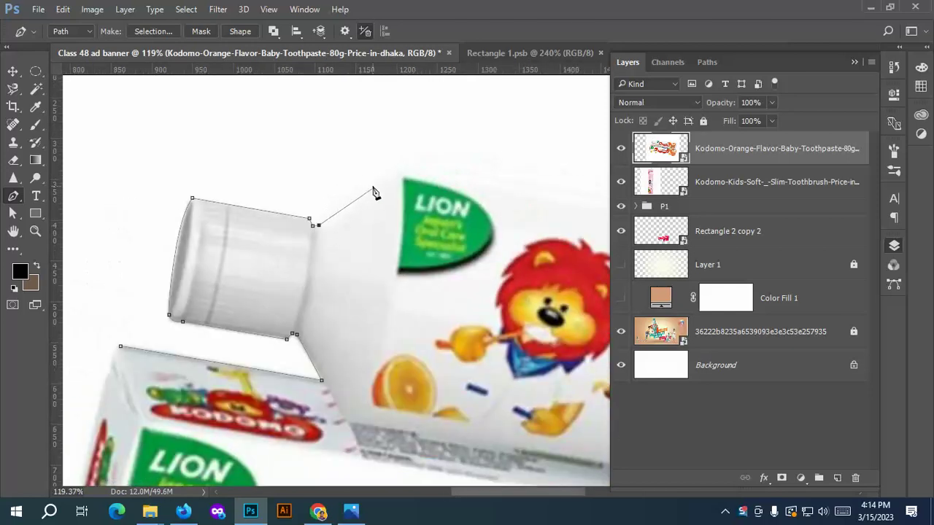
drag(427, 172, 241, 199)
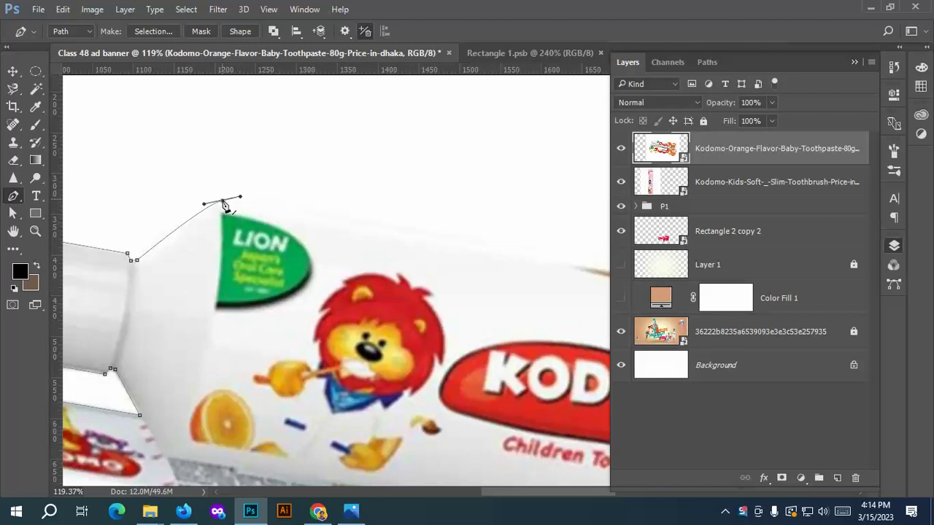
scroll(225, 205, down, 3)
scroll(100, 213, up, 2)
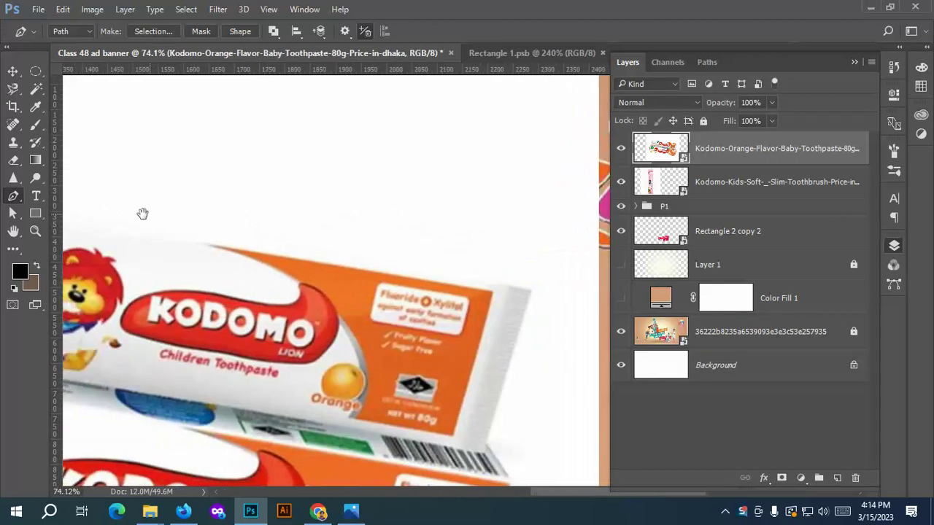
scroll(397, 273, down, 1)
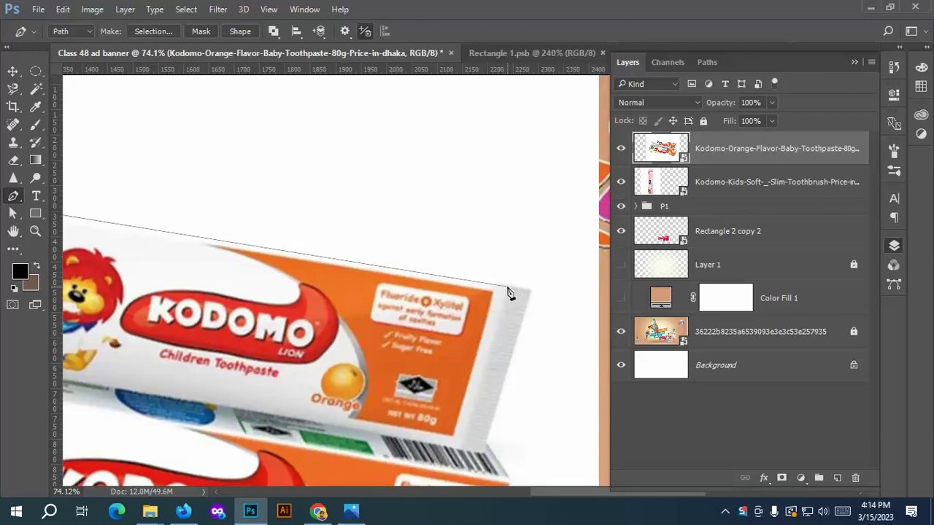
drag(506, 285, 536, 286)
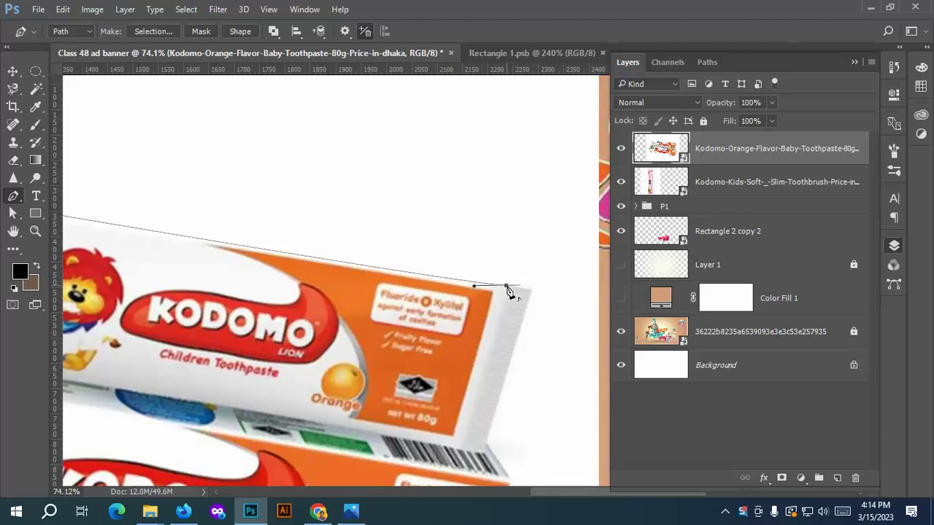
scroll(509, 290, up, 3)
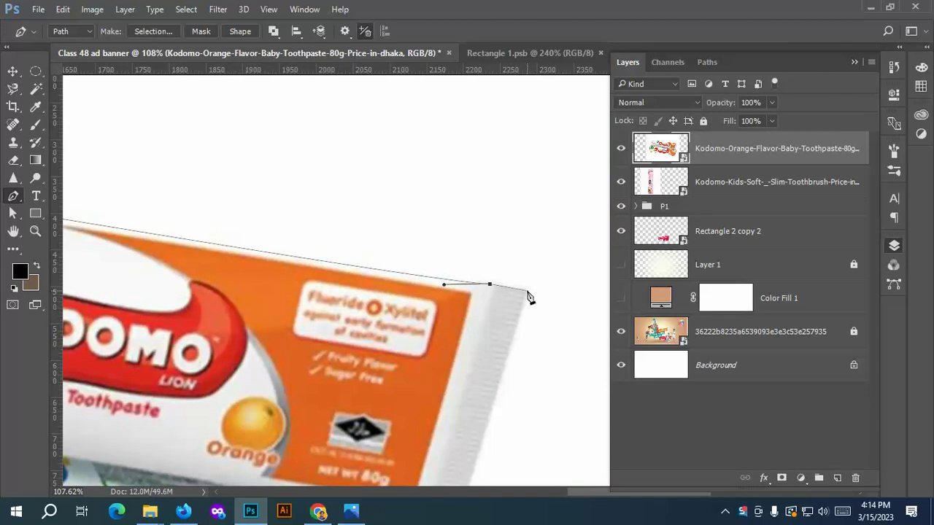
scroll(527, 321, down, 3)
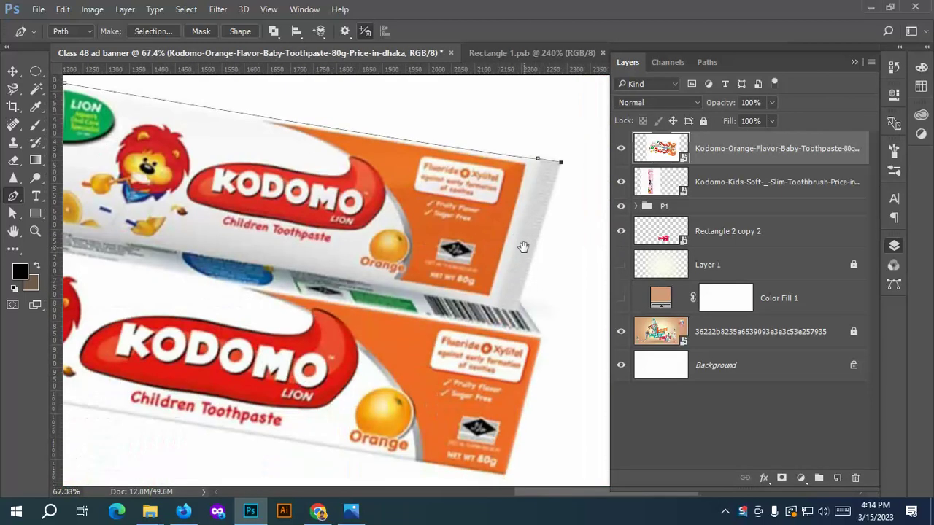
Trace the path down the tube's crimped end, around the box's upper-right corner and down to its lower-right corner.
scroll(521, 246, up, 5)
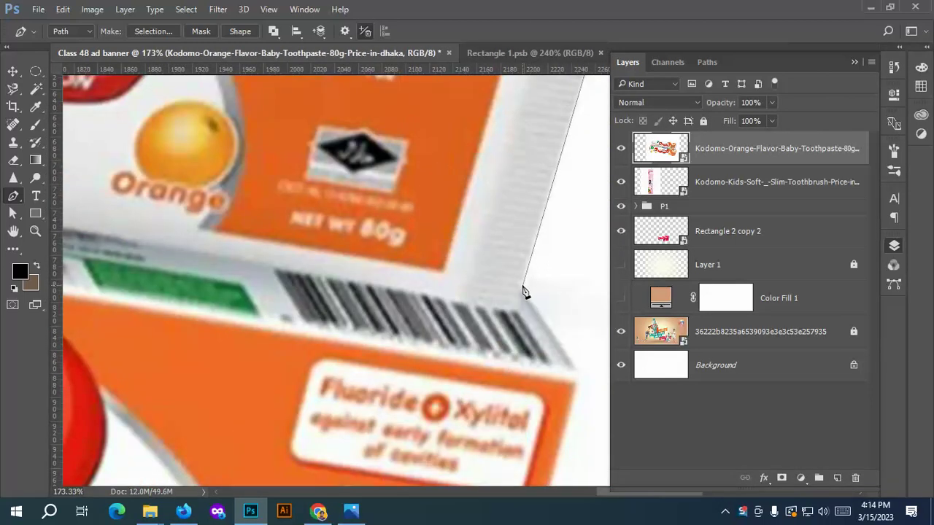
click(581, 377)
scroll(574, 409, down, 3)
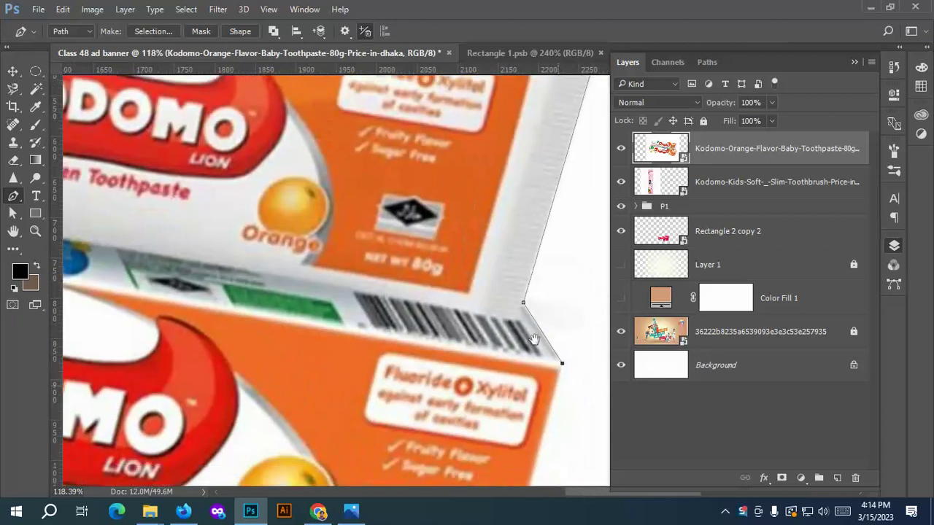
scroll(440, 408, down, 3)
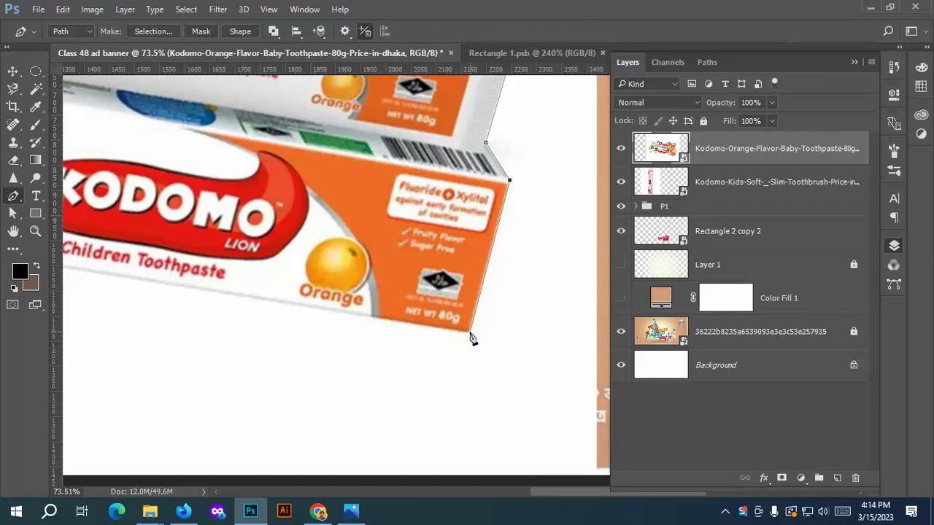
click(471, 337)
Run the path along the box's bottom edge and round it at the lower-left corner.
scroll(438, 307, down, 2)
scroll(438, 306, left, 3)
scroll(474, 291, down, 2)
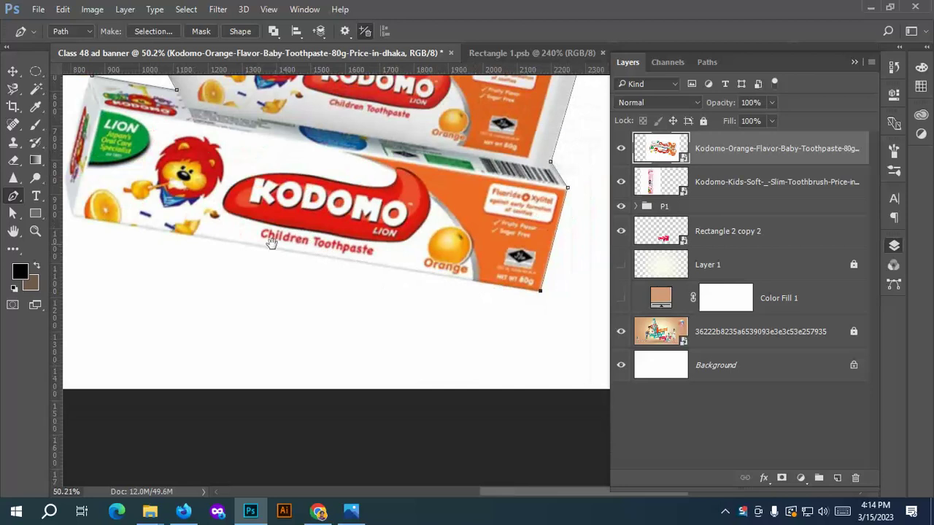
scroll(322, 243, left, 3)
scroll(175, 217, up, 4)
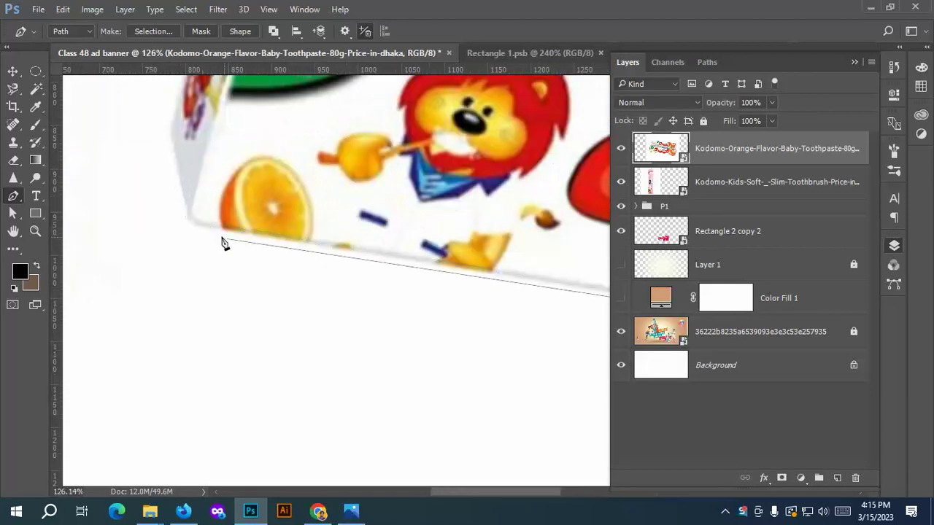
click(206, 230)
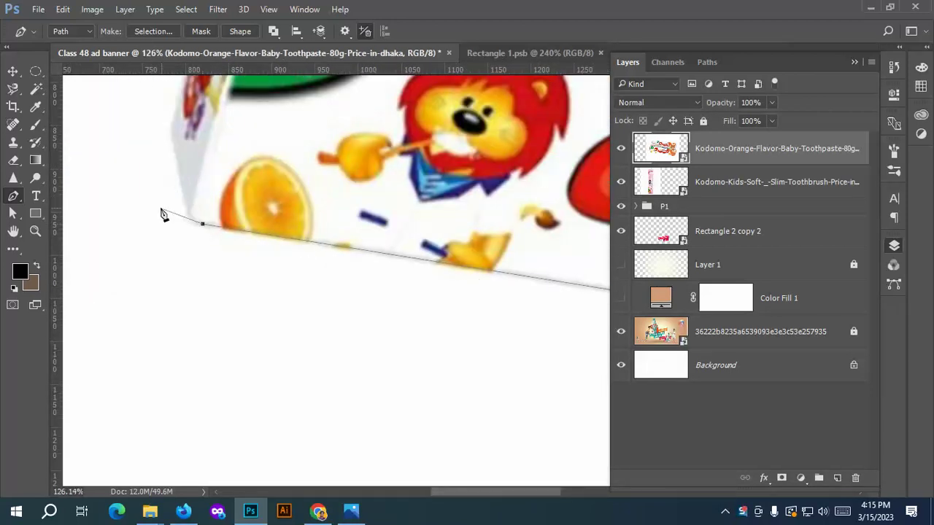
scroll(175, 211, up, 4)
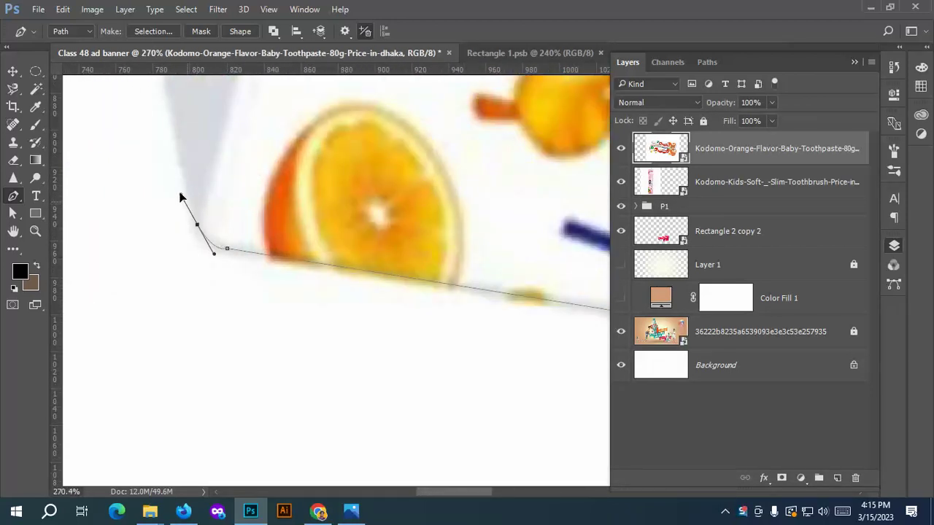
drag(186, 200, 194, 194)
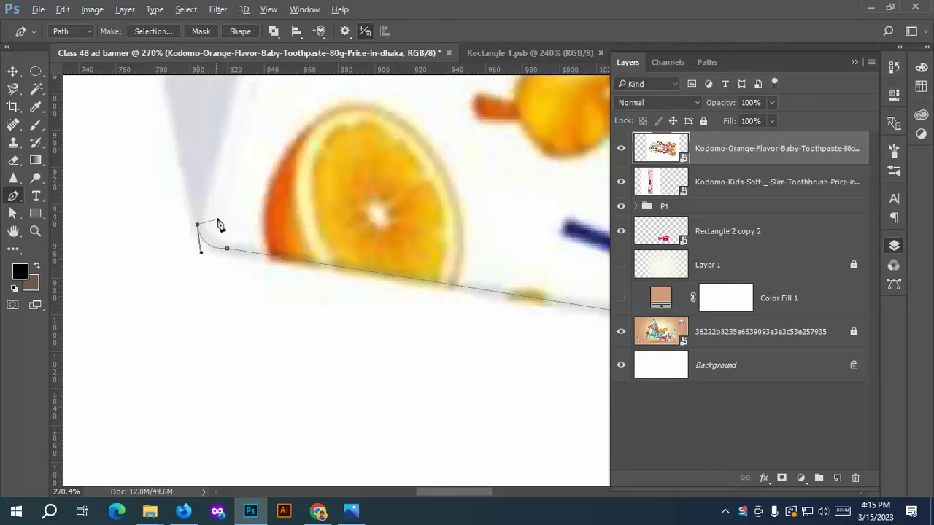
Trace the path up the box's left side panel and close it at the starting point.
scroll(211, 211, down, 3)
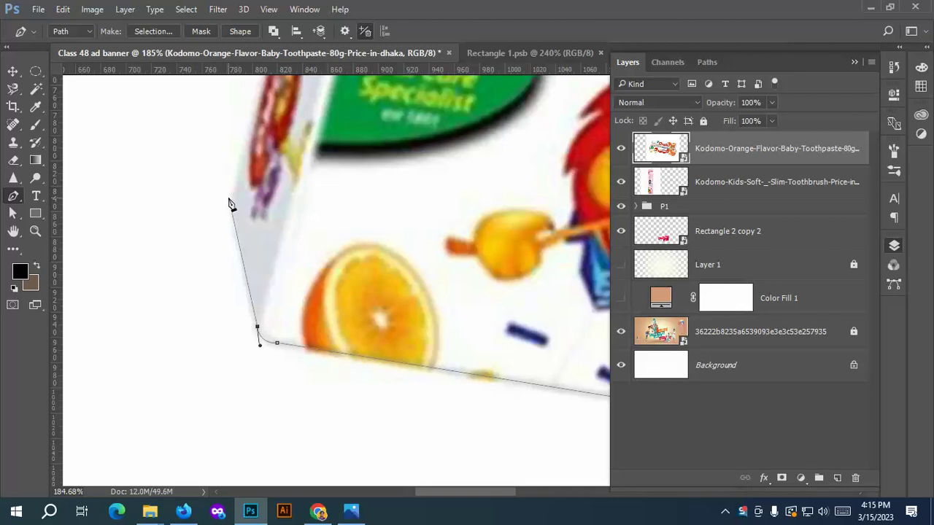
scroll(235, 186, down, 2)
scroll(241, 182, up, 5)
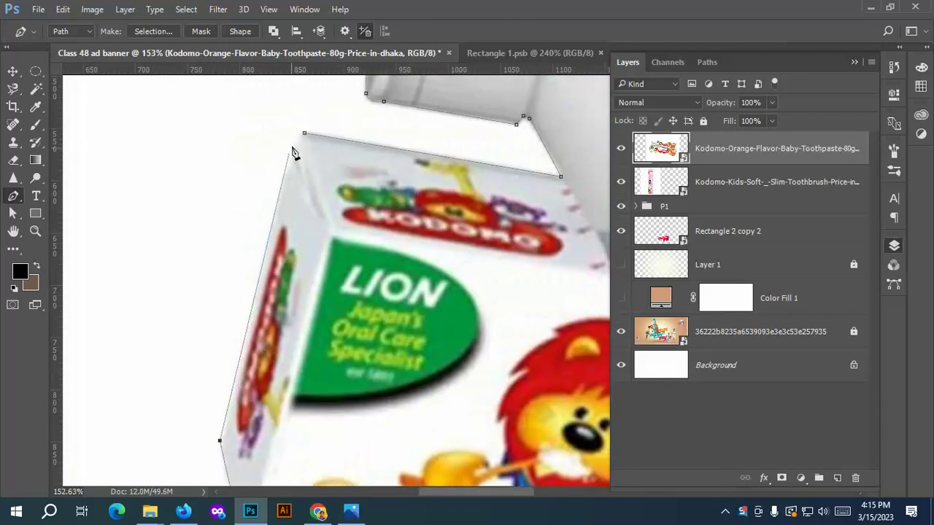
drag(303, 134, 330, 139)
scroll(335, 176, down, 10)
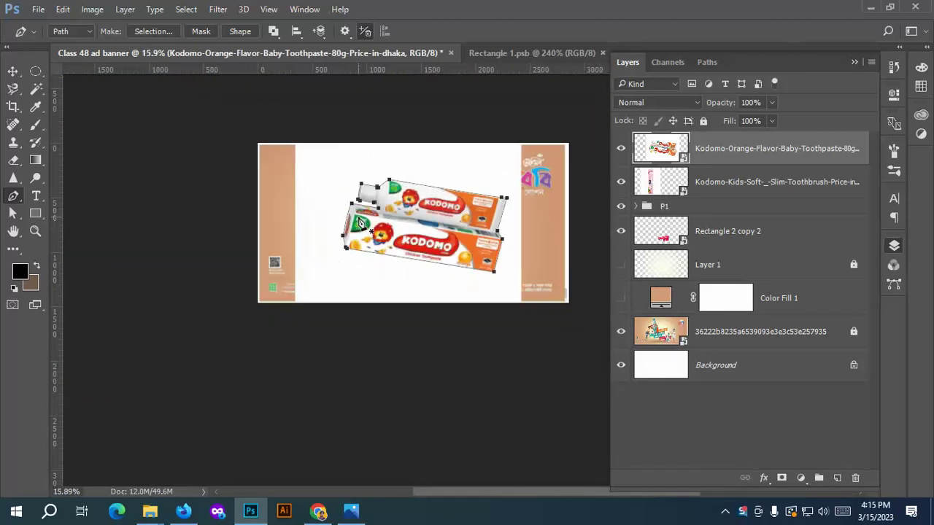
Turn the closed toothpaste path into a selection and mask the toothpaste layer with it.
right_click(388, 222)
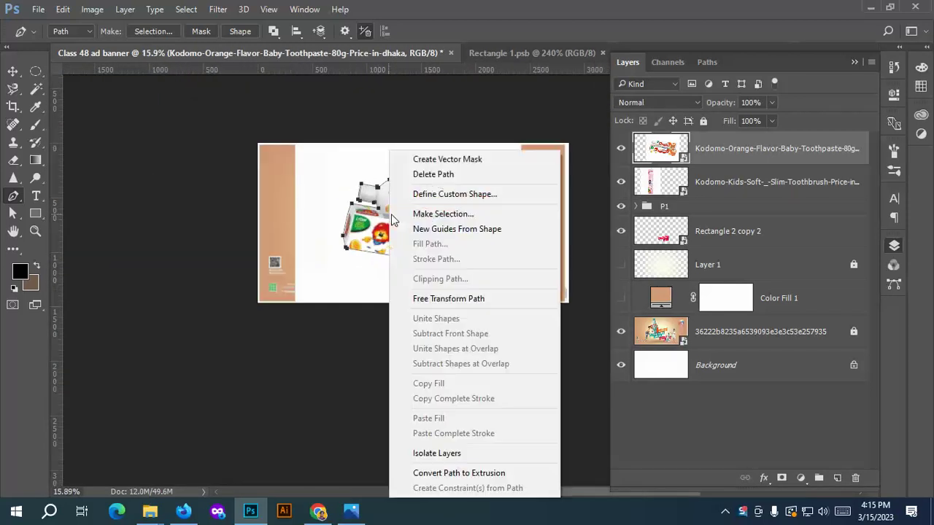
click(443, 214)
click(540, 142)
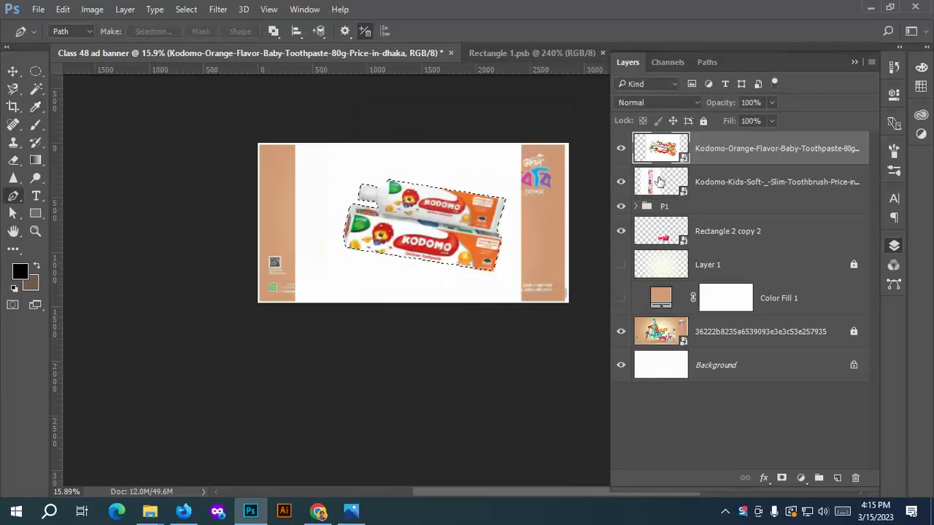
click(781, 478)
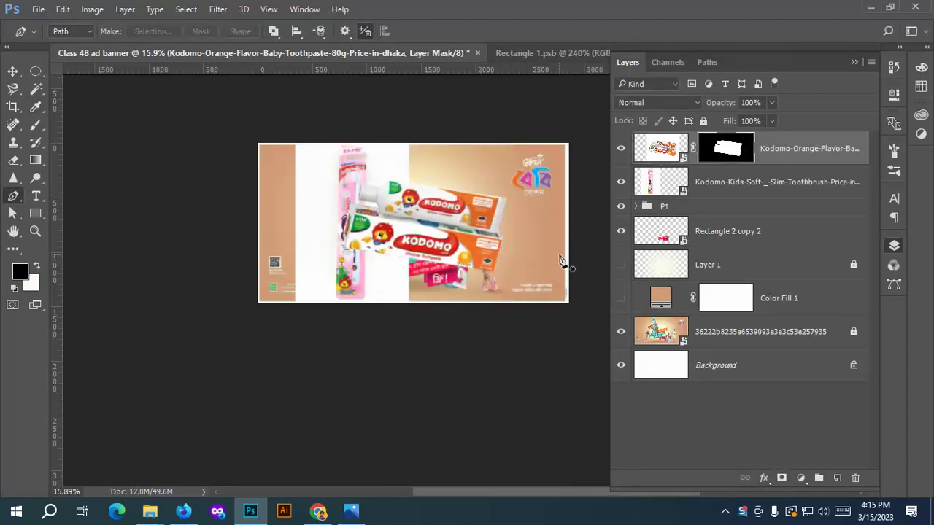
Refine the toothpaste layer mask with Smooth 17, Feather 2.2 px and Contrast 9%, and shift its edge slightly inward.
double_click(752, 148)
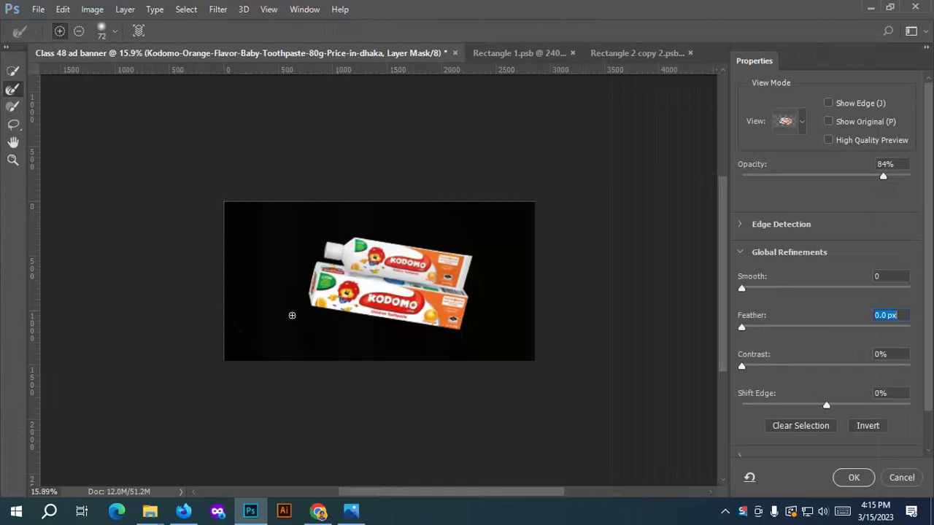
drag(743, 292, 773, 292)
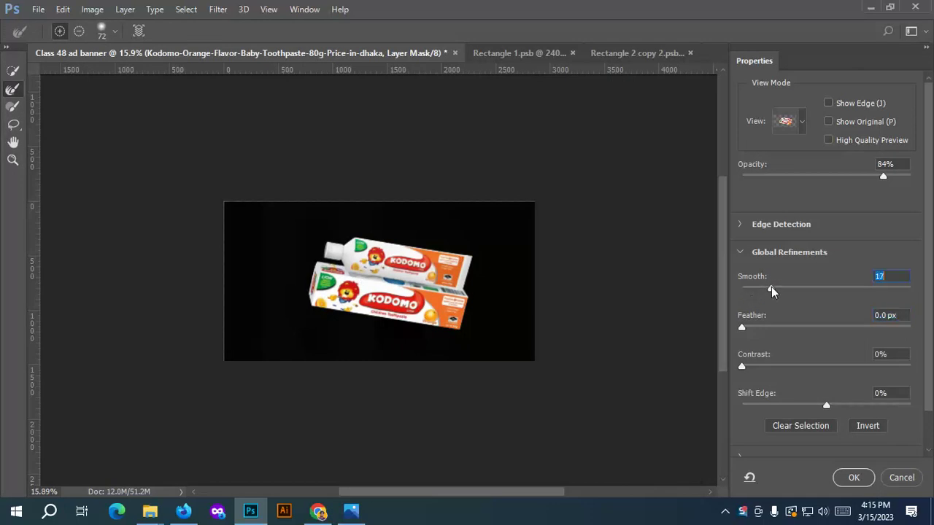
drag(743, 329, 761, 329)
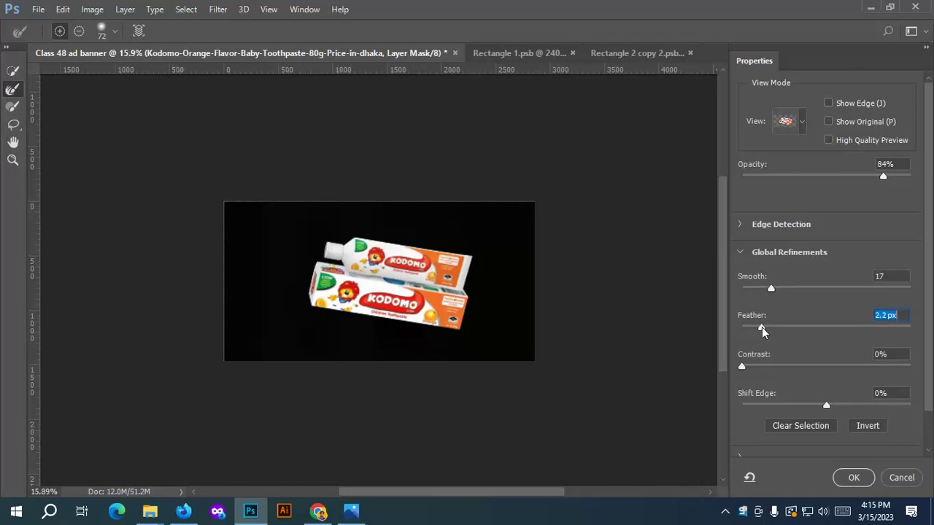
click(742, 367)
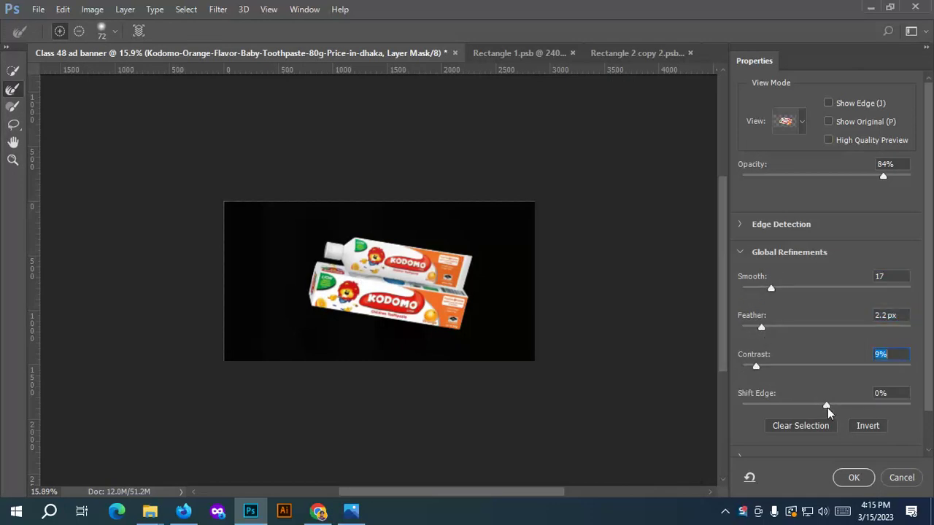
drag(827, 407, 818, 407)
click(851, 478)
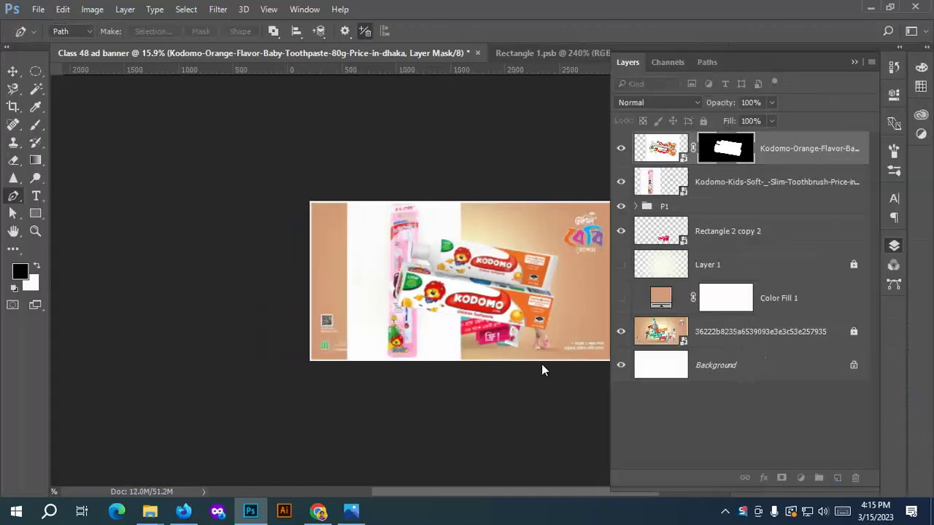
Convert the masked toothpaste layer to a smart object.
right_click(799, 150)
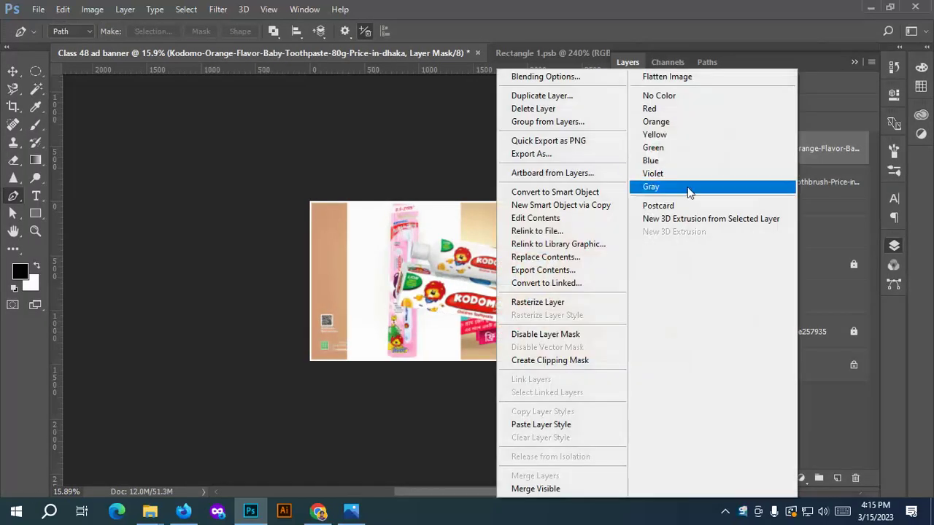
click(591, 189)
scroll(473, 263, up, 3)
scroll(473, 263, up, 2)
scroll(232, 216, down, 2)
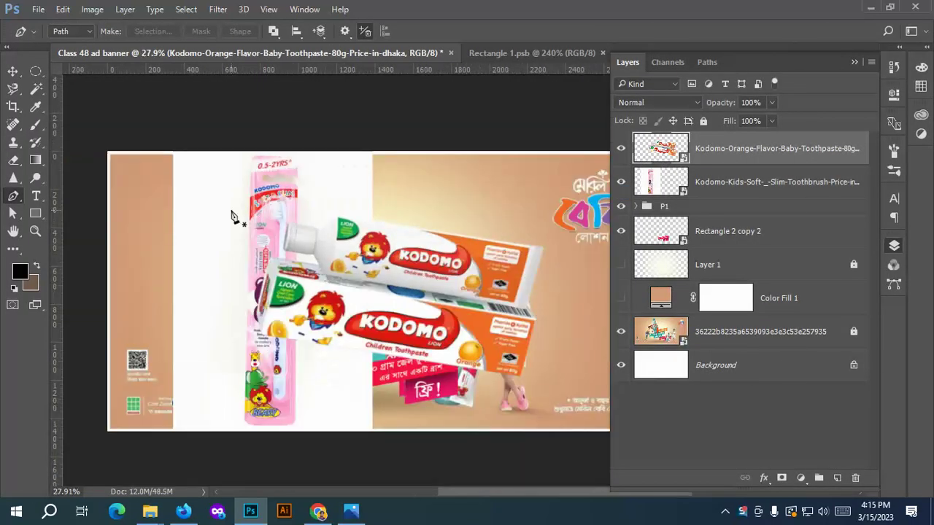
Hide the toothpaste layer and make the toothbrush layer active.
click(13, 71)
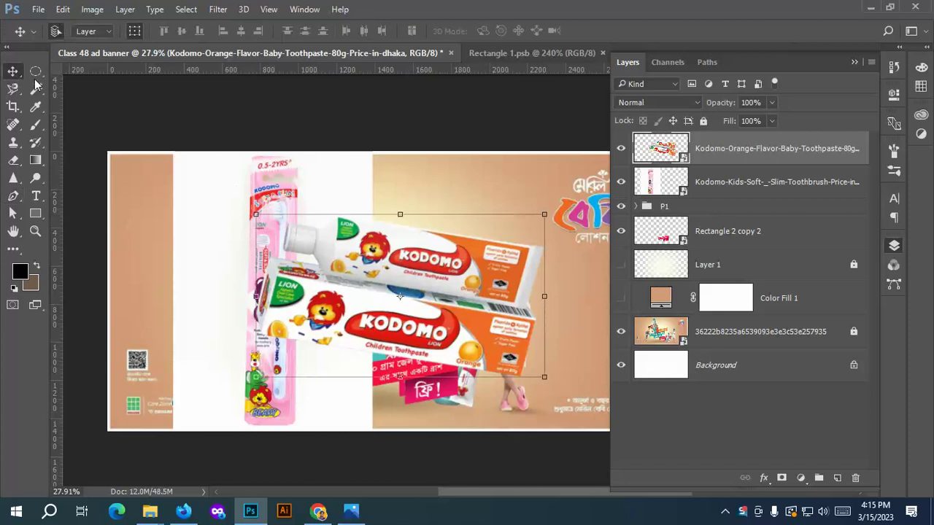
click(621, 148)
click(759, 182)
scroll(213, 212, up, 3)
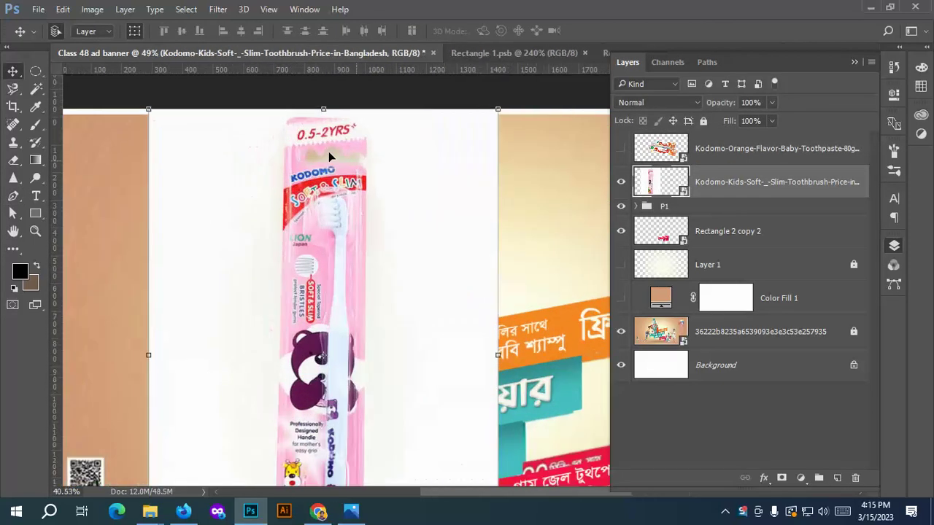
scroll(328, 157, down, 3)
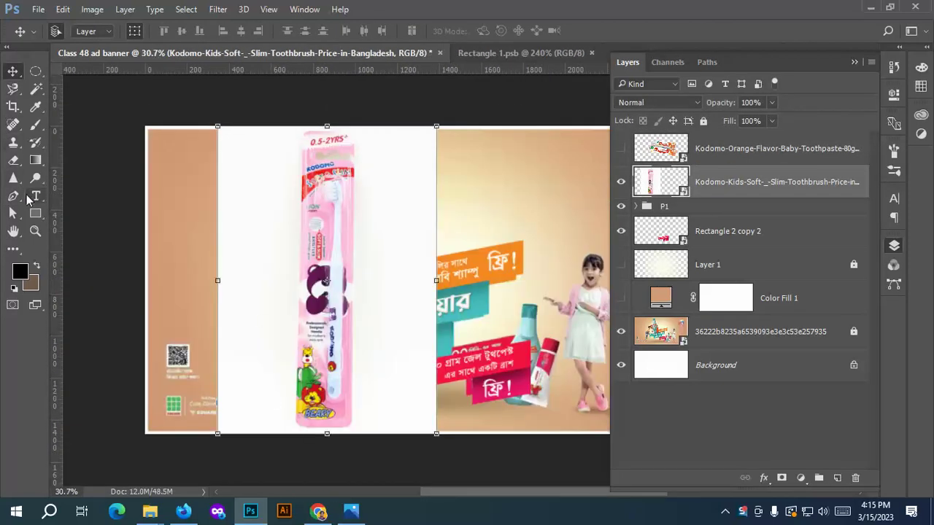
Start a Pen path at the toothbrush pack's lower-left corner and trace its rounded bottom edge around the lower-right corner.
click(13, 88)
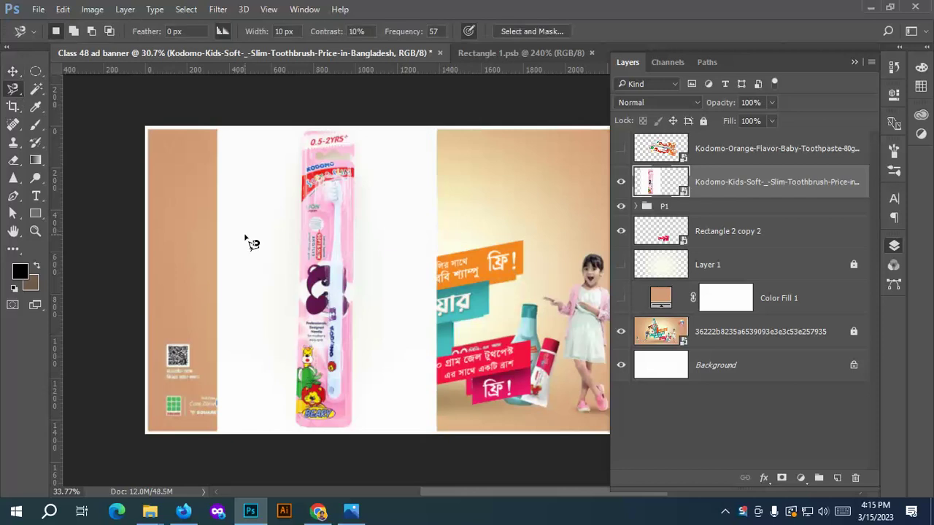
scroll(267, 270, up, 3)
scroll(330, 345, down, 1)
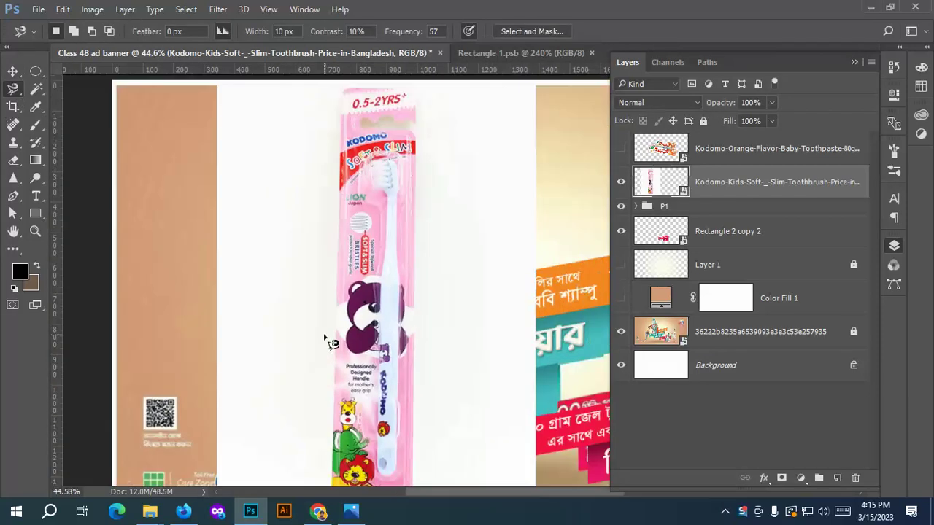
click(13, 178)
click(13, 195)
scroll(246, 125, down, 1)
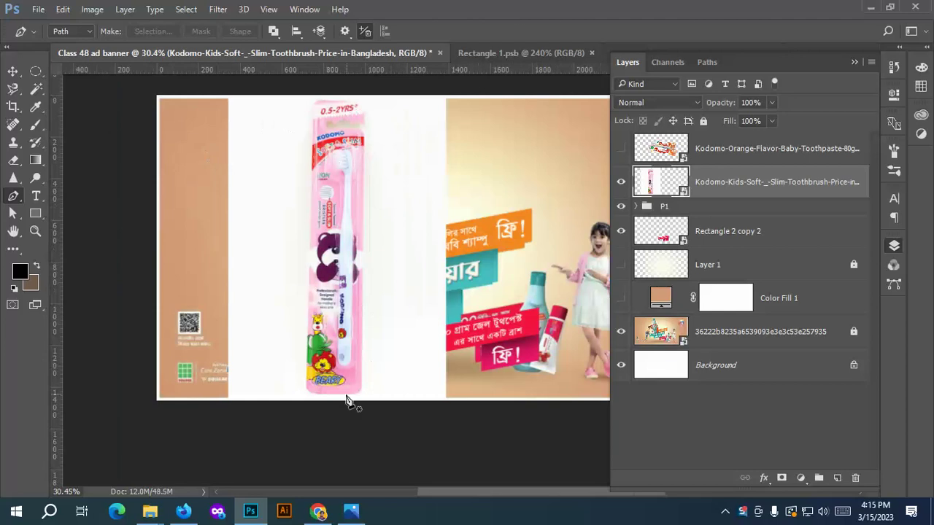
scroll(351, 396, up, 5)
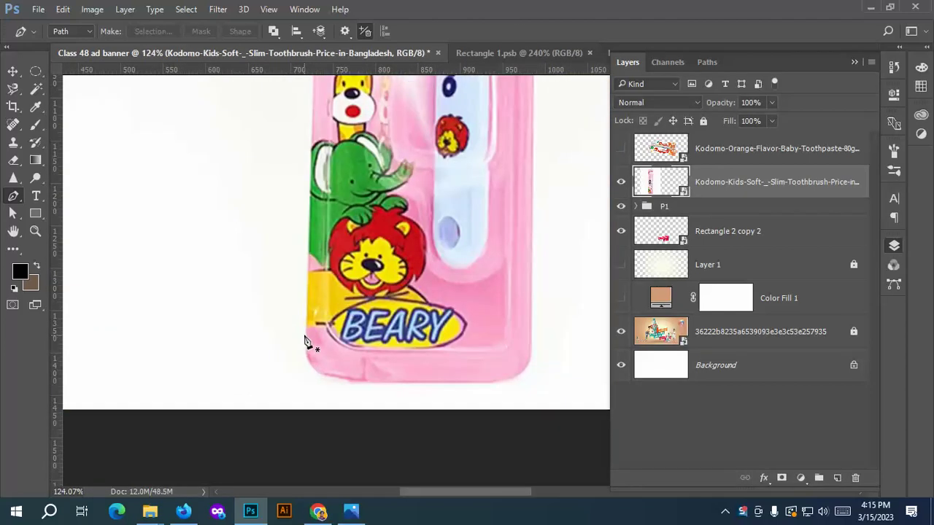
drag(306, 351, 307, 356)
drag(389, 382, 483, 382)
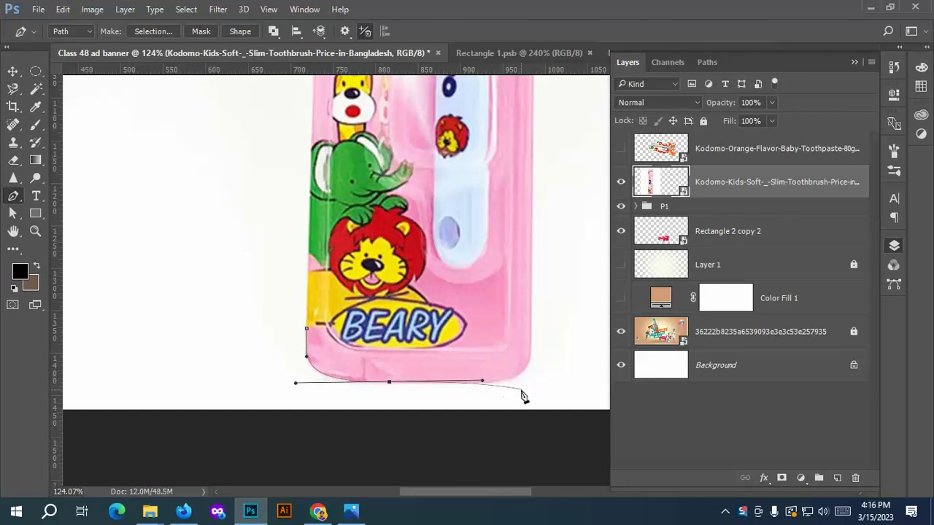
drag(529, 360, 541, 334)
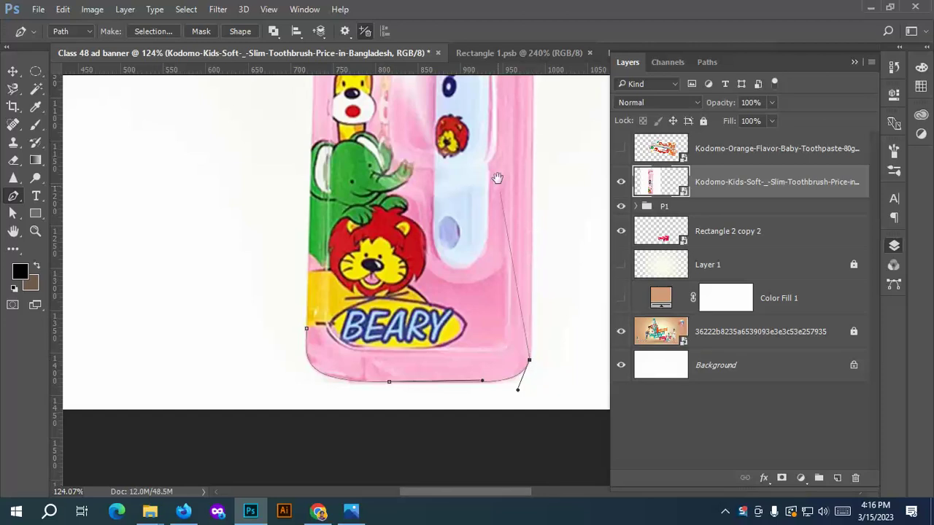
Extend the path up the pack's right side and curve it over the rounded shoulder below the hanger slot.
drag(496, 180, 457, 338)
scroll(458, 338, down, 5)
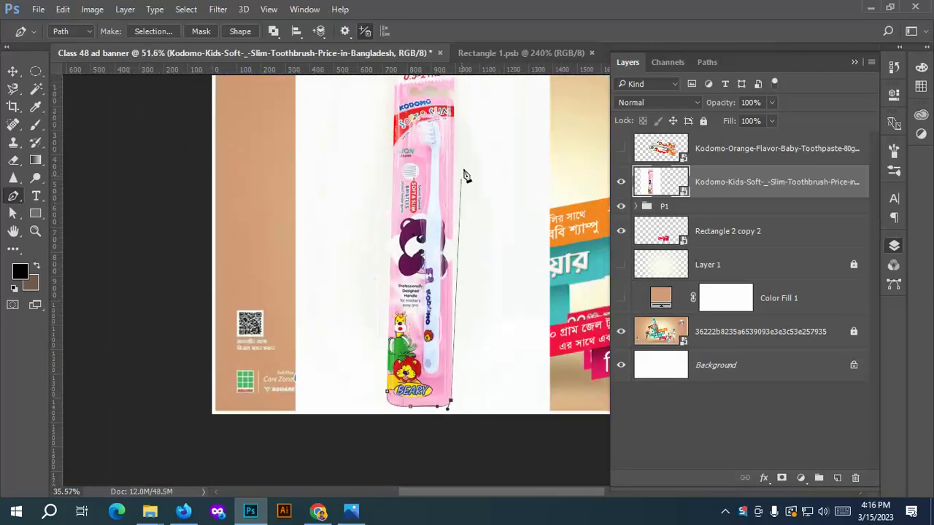
scroll(457, 219, up, 2)
scroll(459, 212, up, 6)
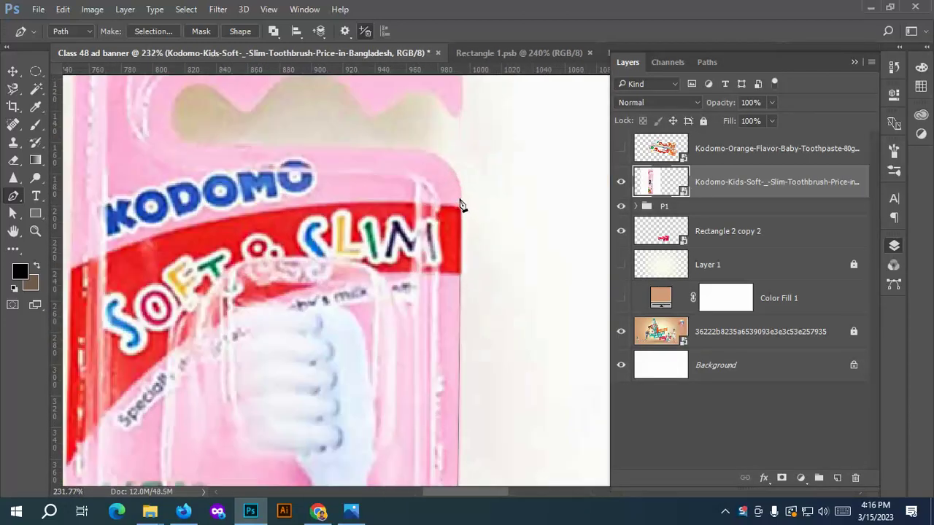
click(464, 198)
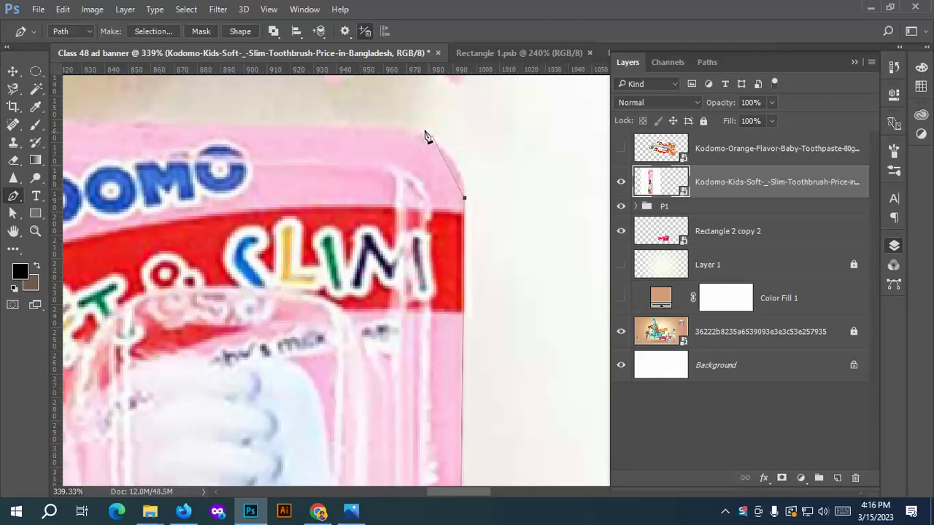
drag(411, 131, 359, 121)
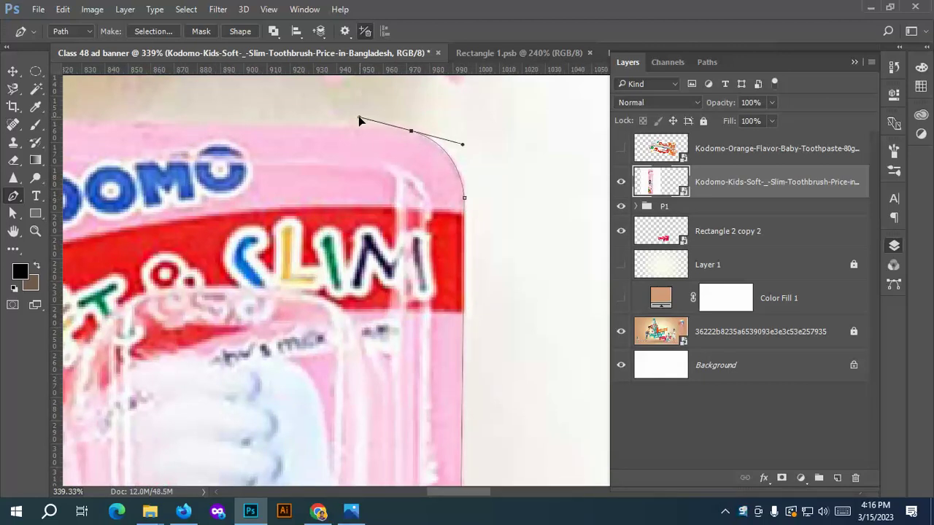
alt+click(411, 132)
drag(413, 136, 540, 183)
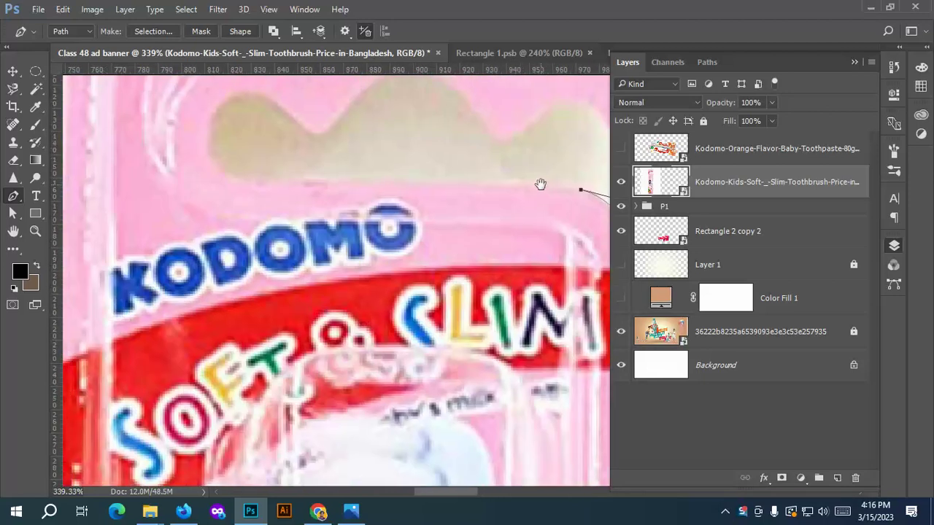
Trace the hanger slot's lower edge, its rounded left end and the first dip of its wavy upper edge.
click(246, 180)
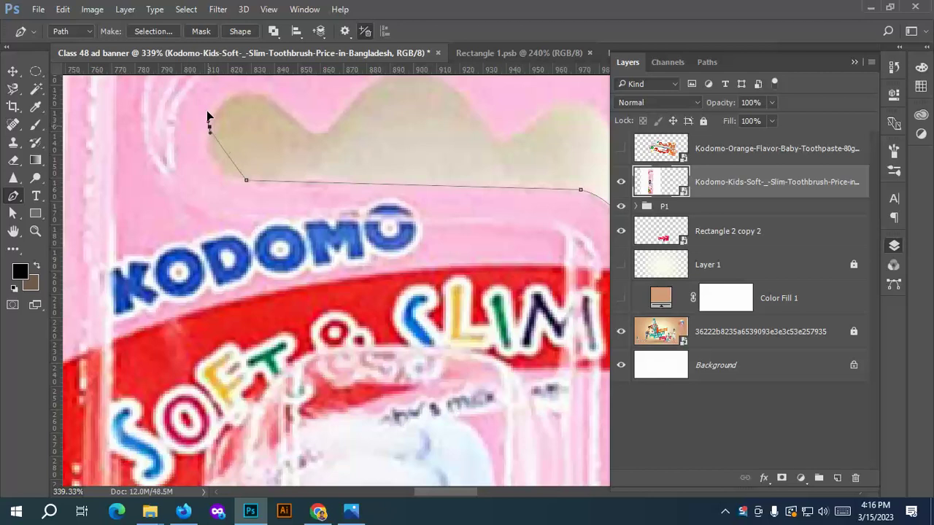
drag(207, 111, 217, 85)
drag(309, 137, 314, 141)
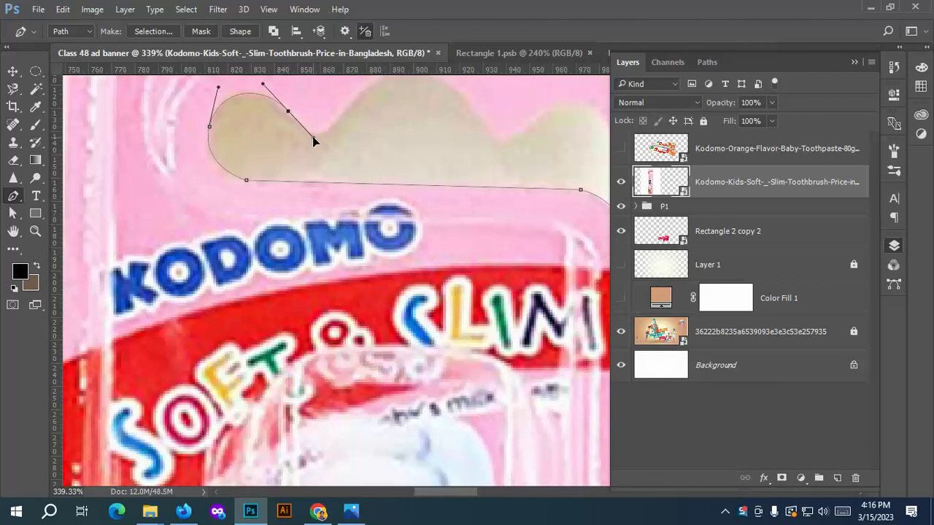
drag(343, 111, 319, 166)
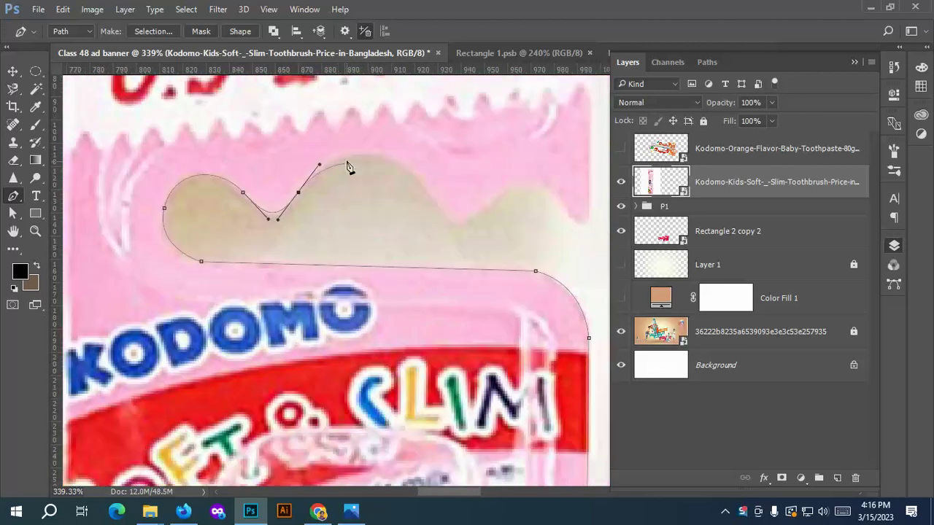
Continue the path along the slot's remaining waves to its open end at the pack's right edge.
drag(435, 199, 491, 284)
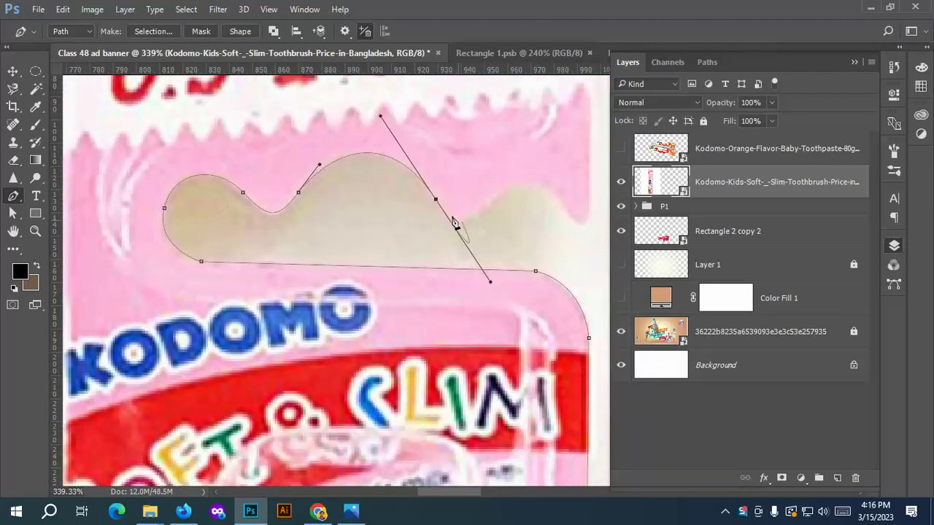
alt+click(436, 201)
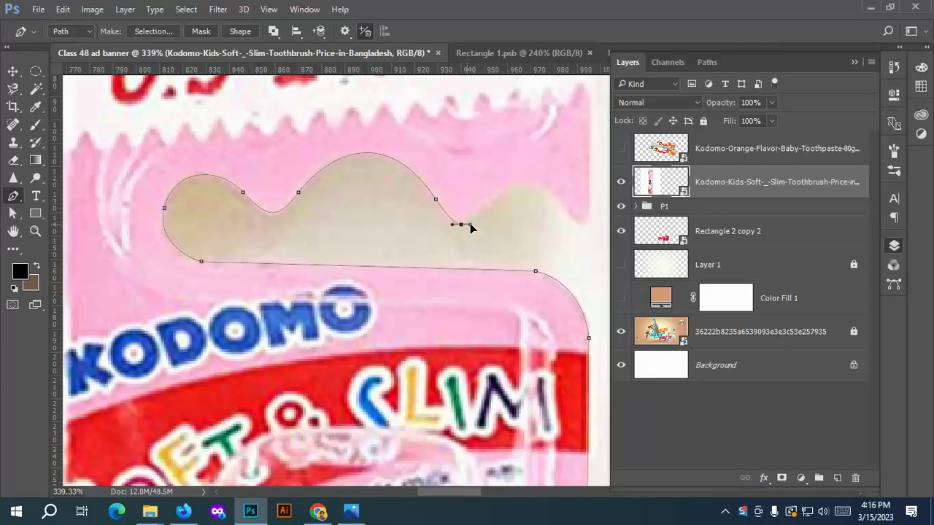
drag(547, 182, 582, 213)
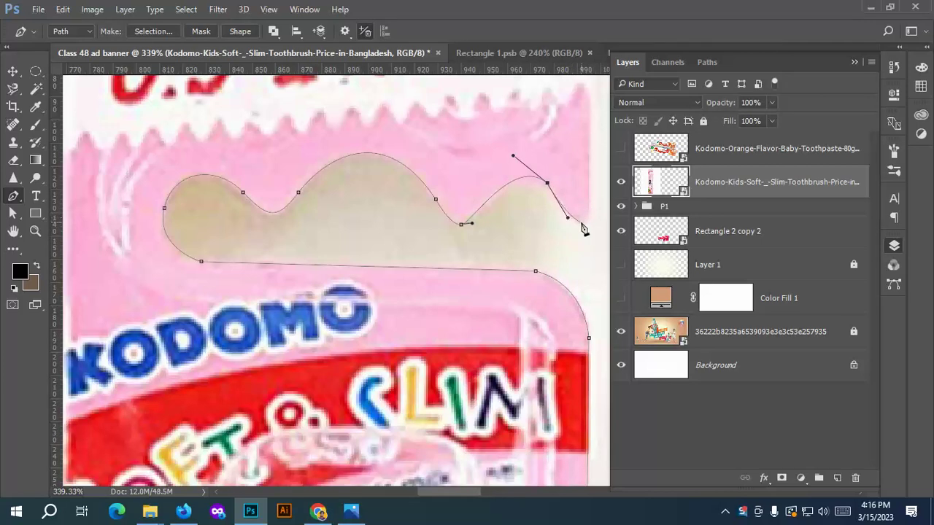
drag(588, 218, 589, 210)
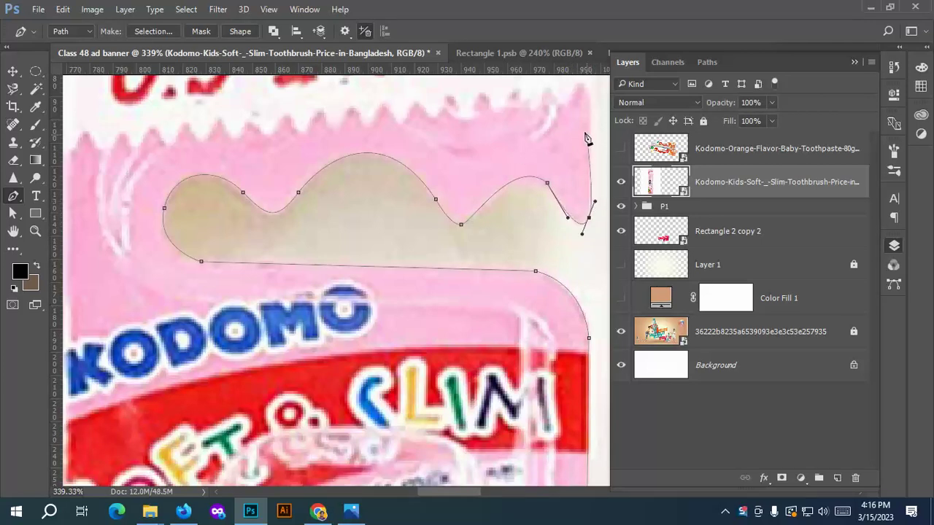
Run the path up the right edge of the pack's header and round its upper-right corner onto the top edge.
drag(584, 129, 578, 231)
drag(575, 191, 523, 273)
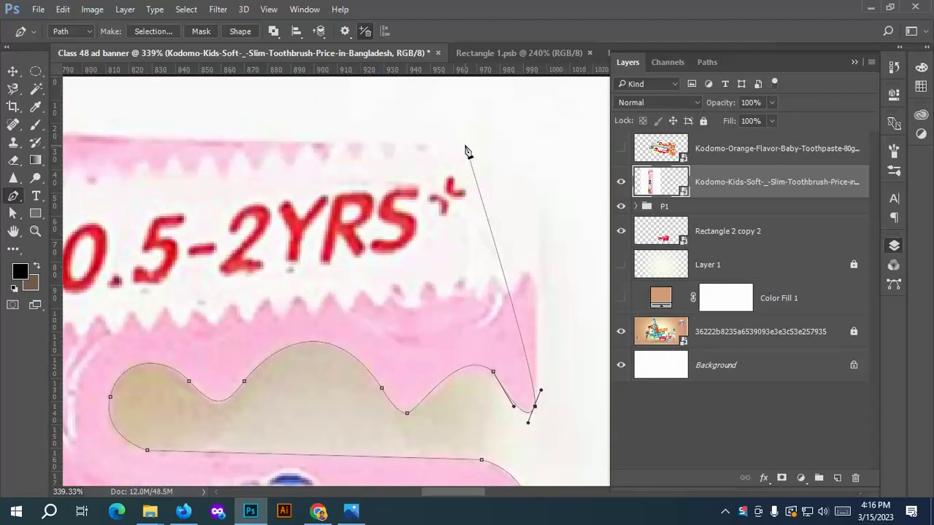
drag(464, 143, 358, 135)
key(ctrl+z)
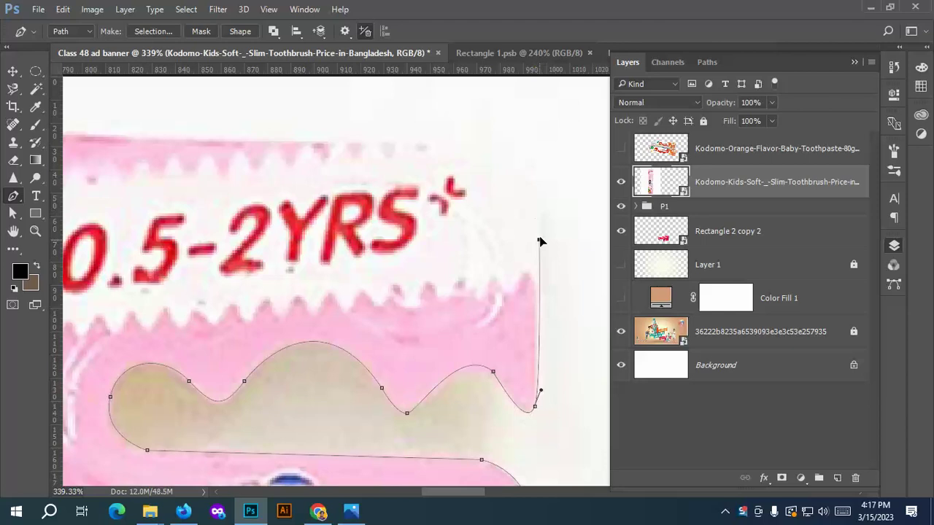
drag(539, 240, 546, 209)
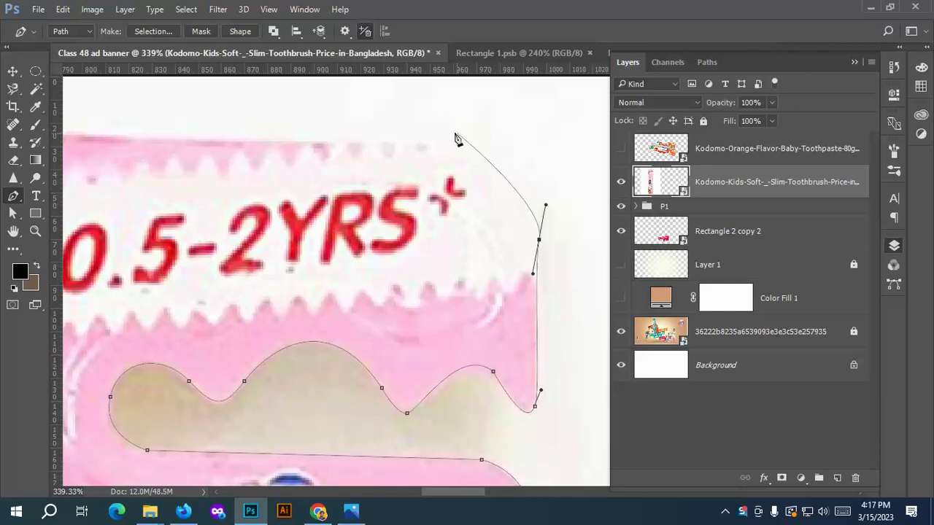
drag(439, 137, 353, 138)
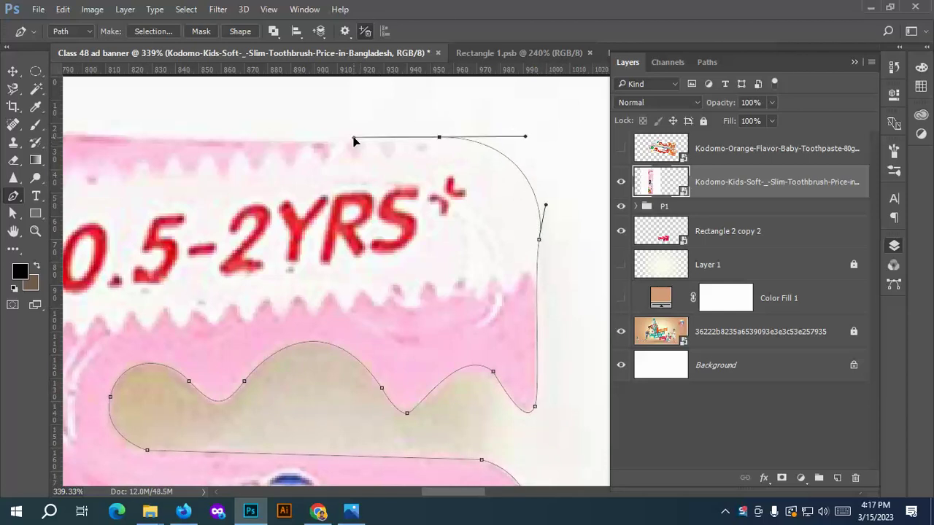
Run the path along the pack's top edge and curve it around the upper-left corner onto the left side.
scroll(404, 160, down, 2)
scroll(440, 244, up, 3)
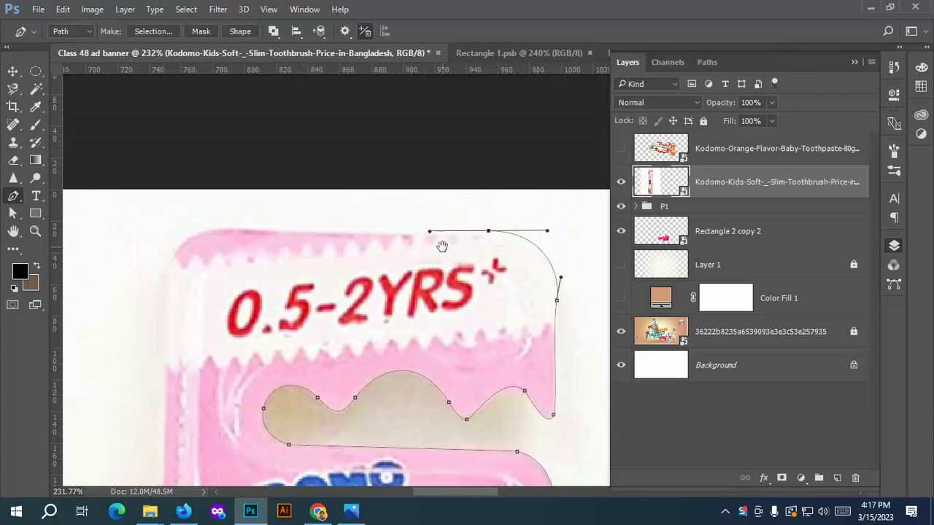
scroll(215, 233, up, 2)
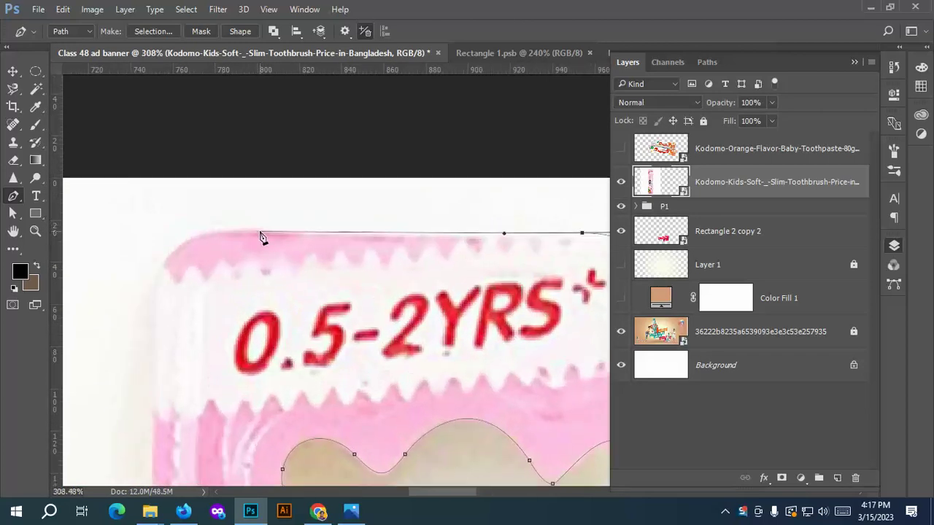
drag(252, 230, 125, 223)
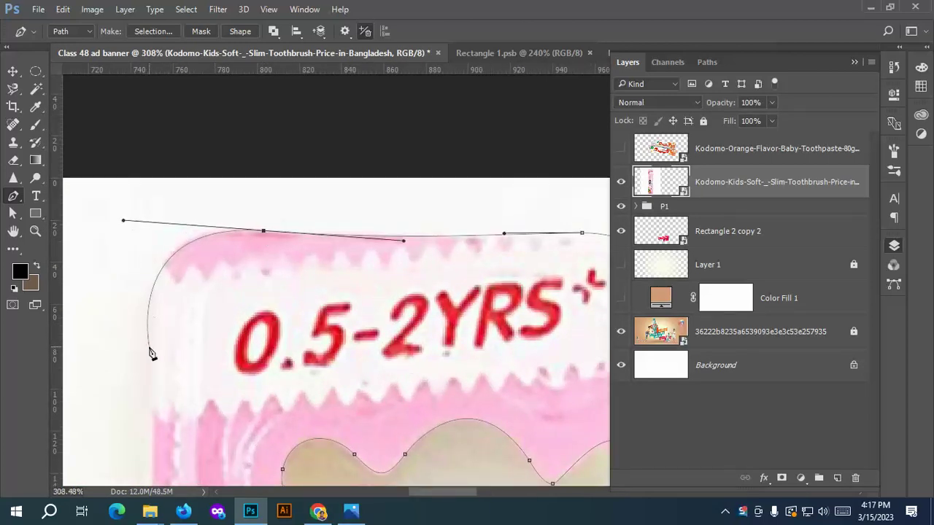
scroll(314, 219, down, 2)
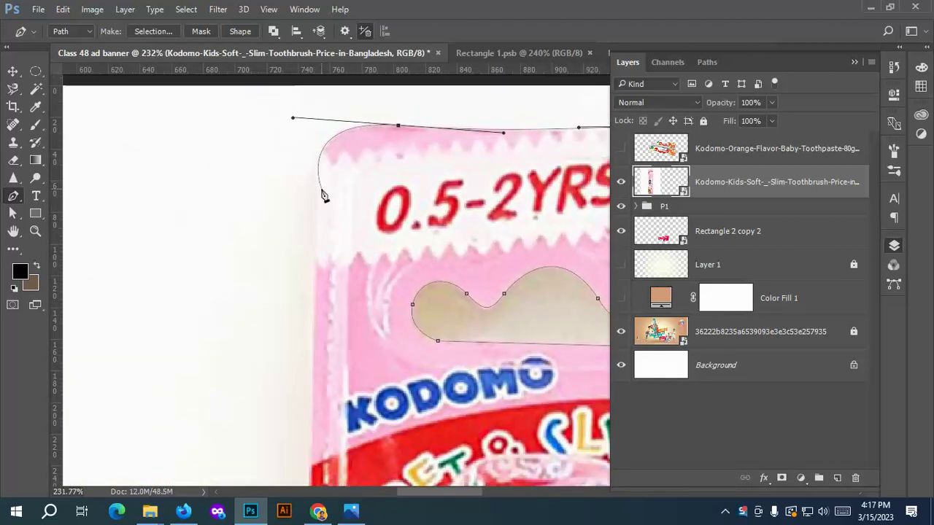
click(397, 126)
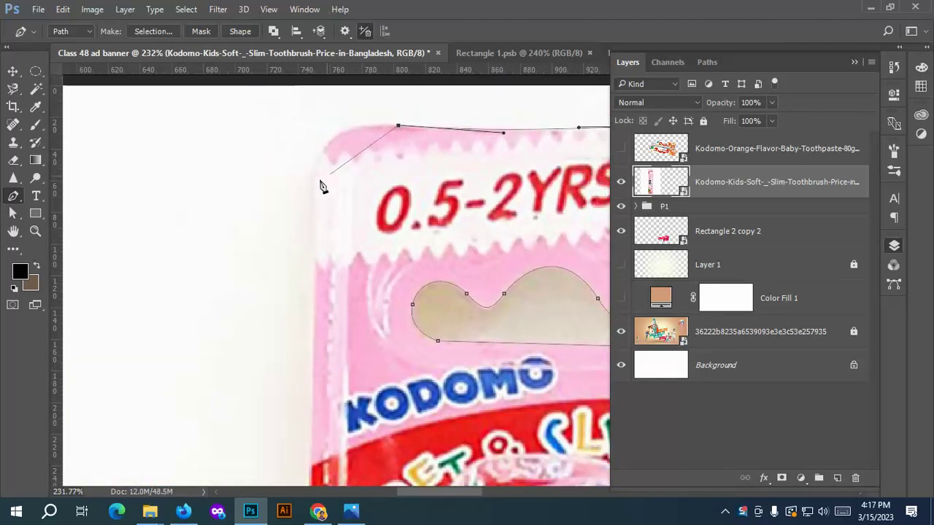
drag(314, 191, 319, 312)
Close the path down the pack's left side at the starting anchor above the rounded bottom corner.
scroll(319, 312, down, 4)
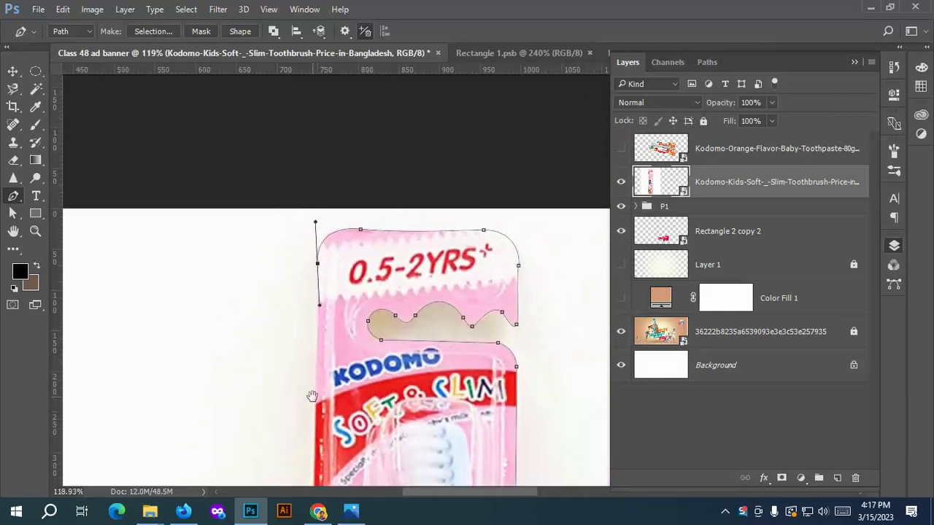
drag(313, 392, 352, 191)
scroll(355, 355, down, 3)
scroll(355, 329, down, 6)
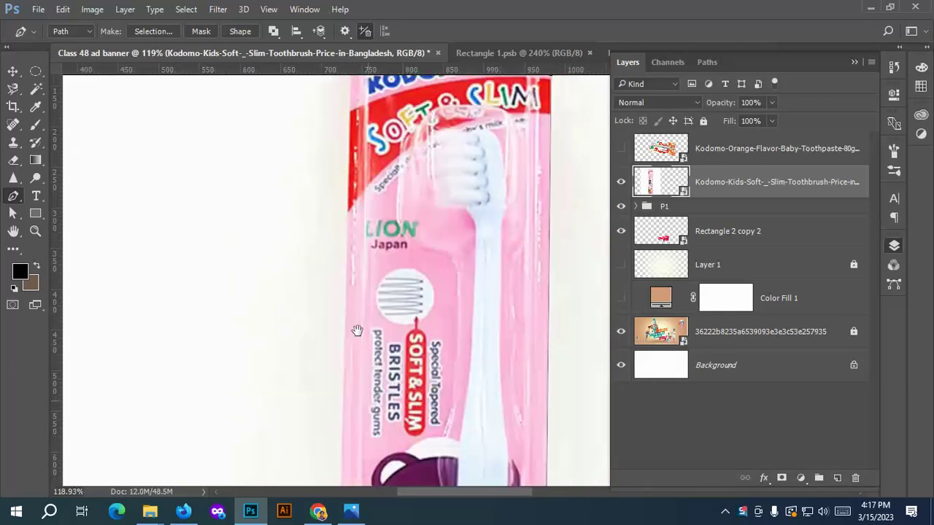
scroll(332, 315, down, 2)
scroll(340, 277, down, 4)
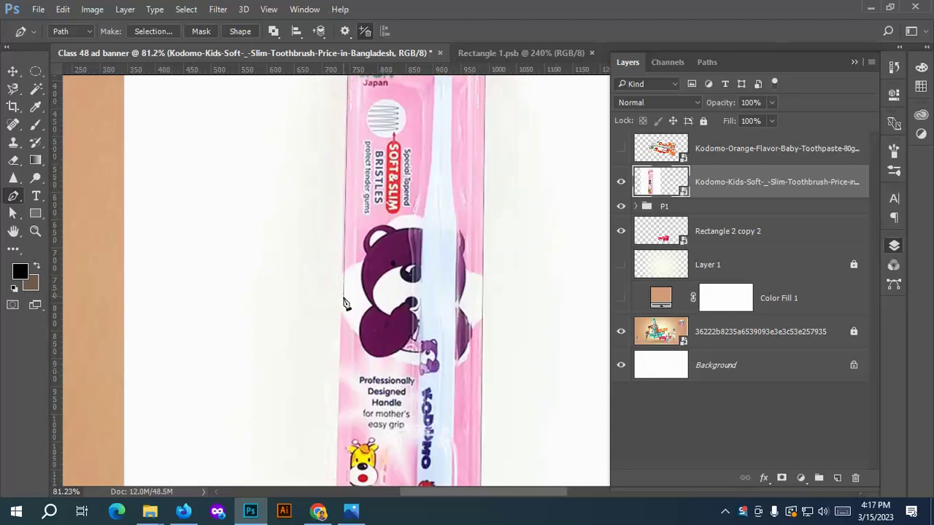
scroll(347, 321, down, 5)
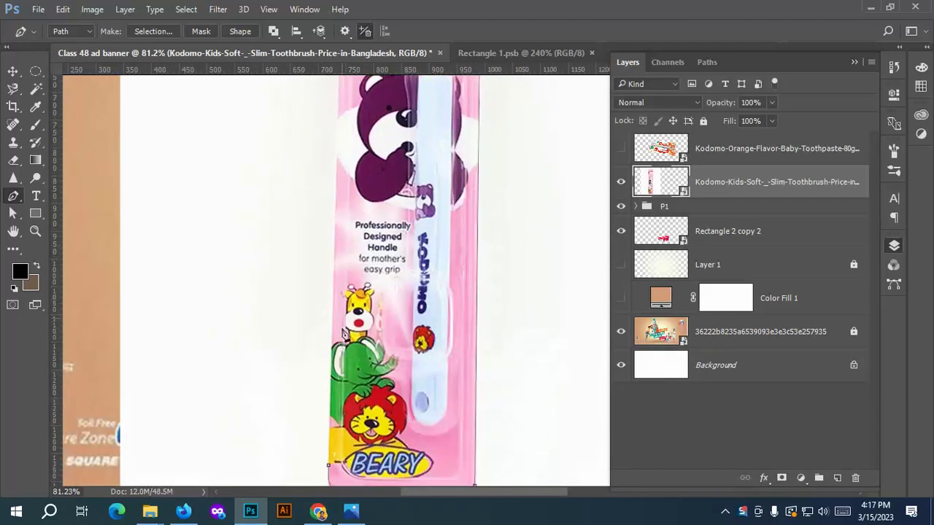
drag(353, 232, 369, 135)
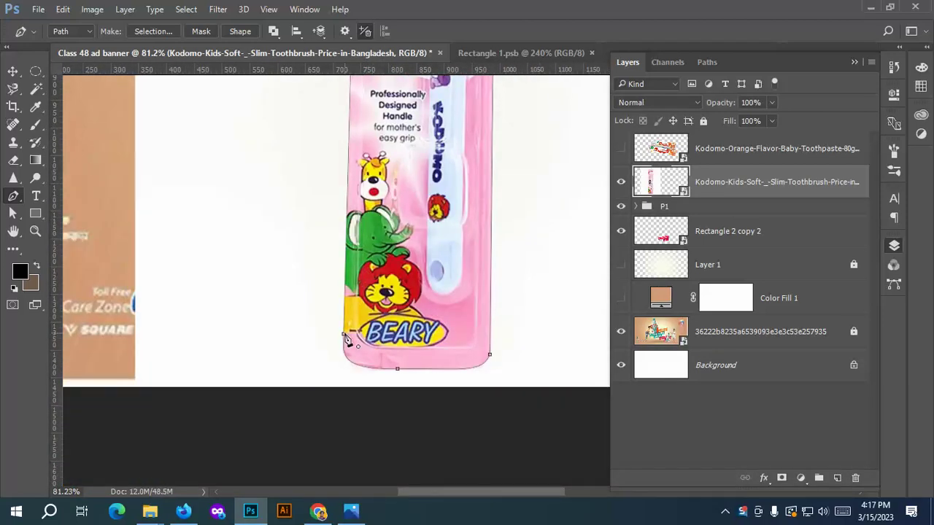
scroll(369, 283, down, 2)
scroll(362, 279, up, 5)
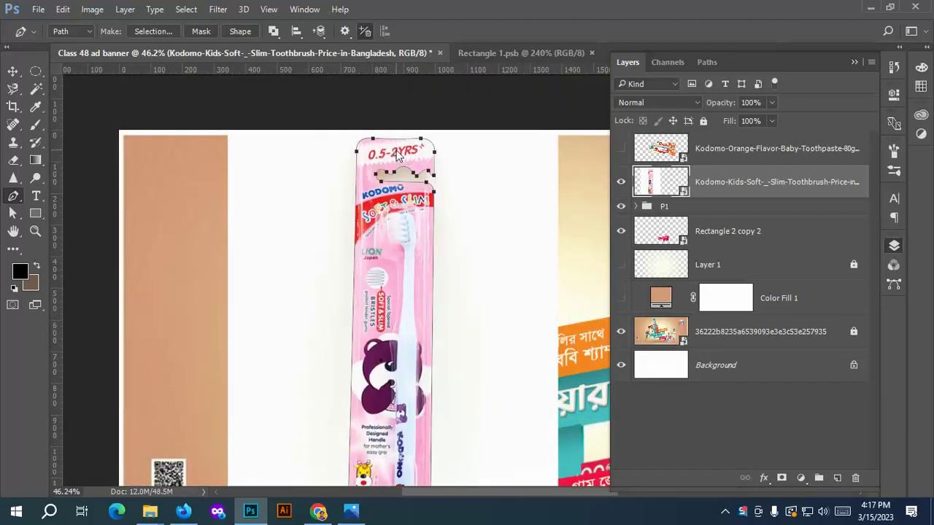
Turn the closed path into a selection and mask the toothbrush layer with it to hide the white background.
right_click(398, 155)
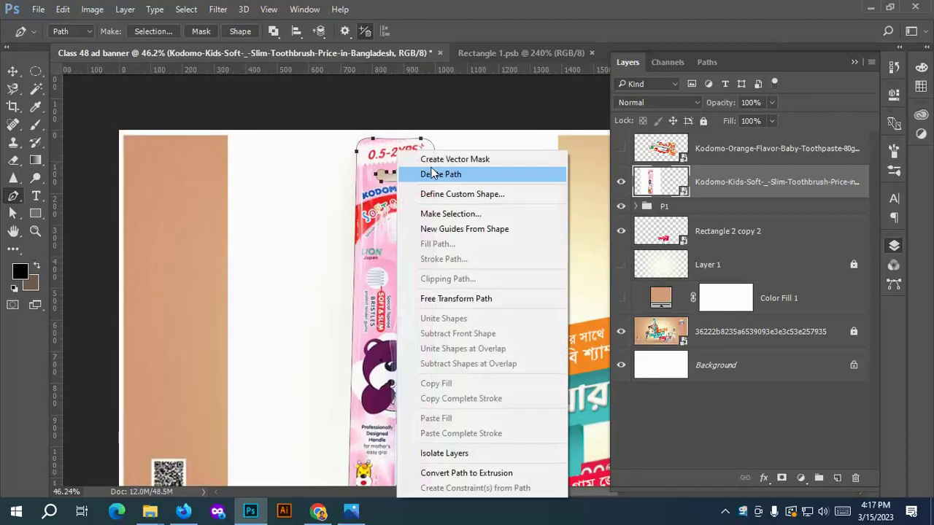
click(448, 213)
click(540, 142)
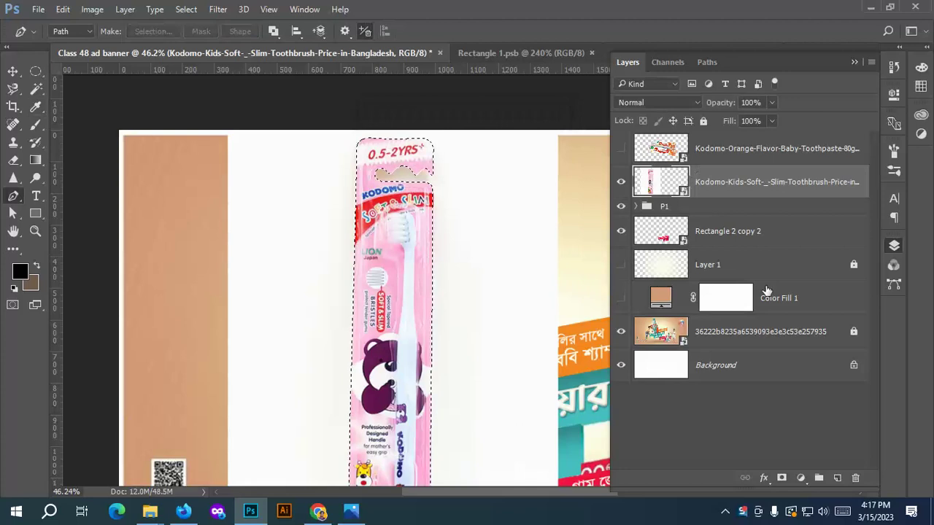
click(781, 478)
scroll(319, 274, down, 3)
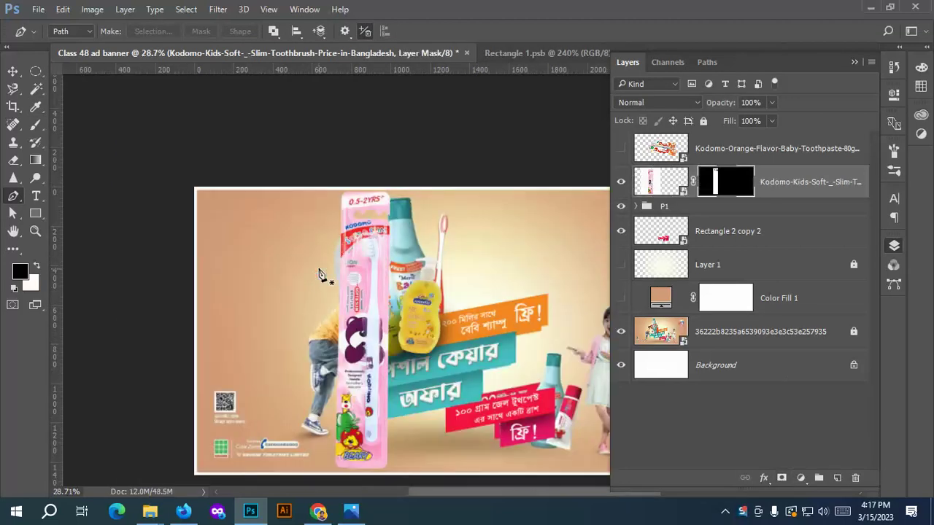
Refine the toothbrush mask with Smooth 10, Feather 2.2 px, Contrast 10% and Shift Edge -19%.
double_click(740, 178)
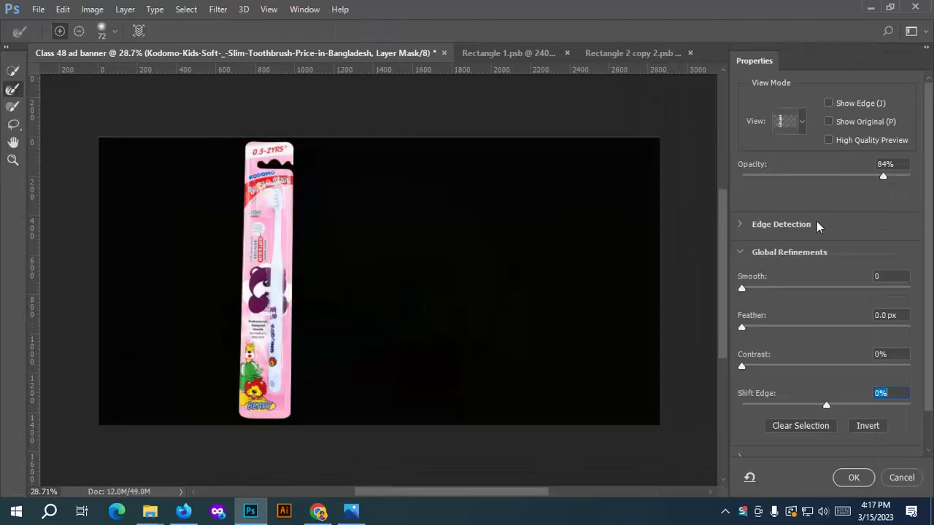
drag(745, 294, 758, 291)
drag(742, 327, 762, 328)
drag(743, 367, 757, 368)
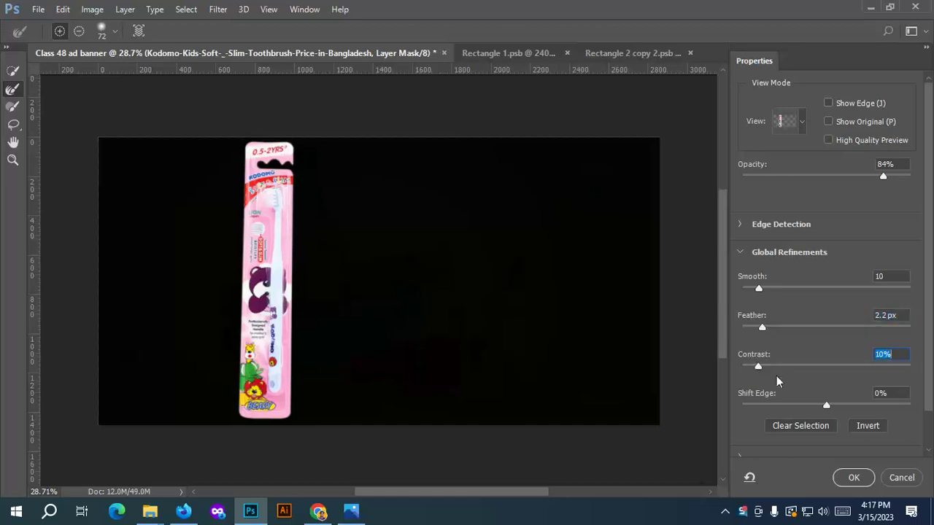
drag(826, 407, 810, 409)
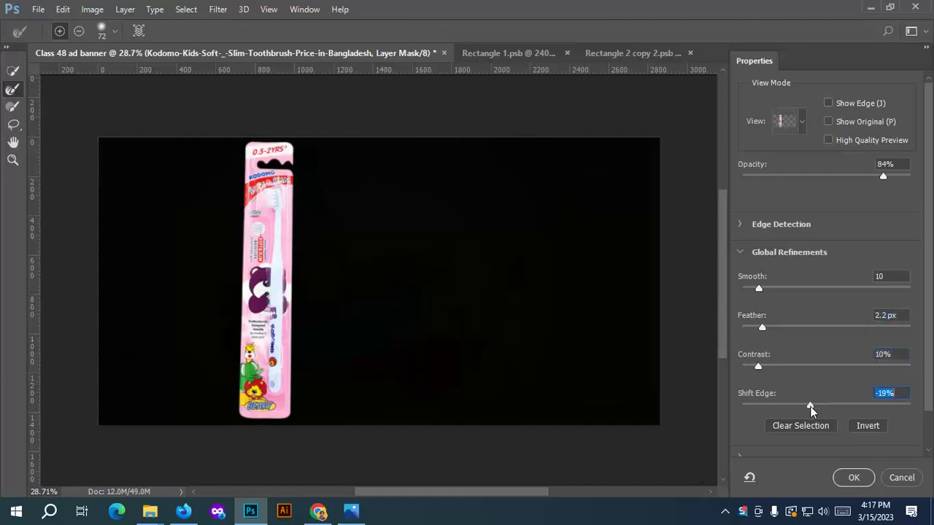
click(852, 477)
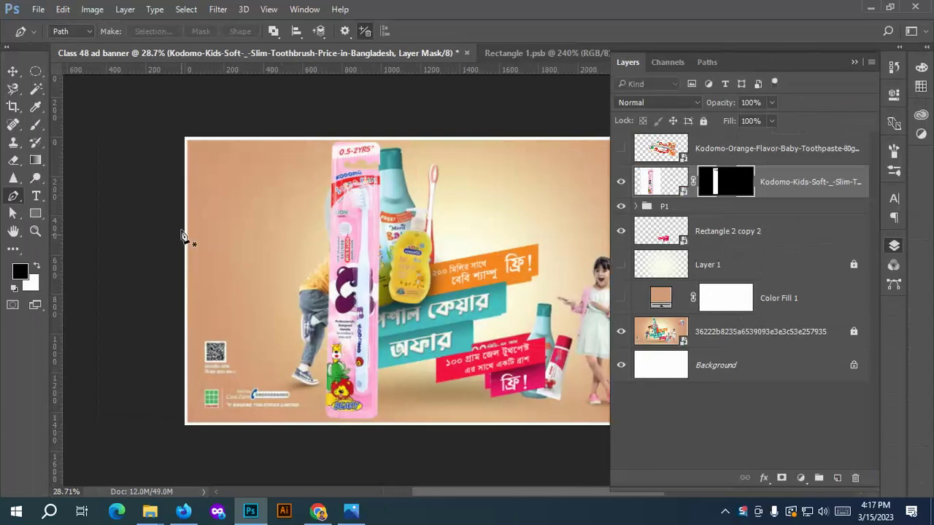
Convert the masked toothbrush layer to a smart object.
key(v)
right_click(826, 193)
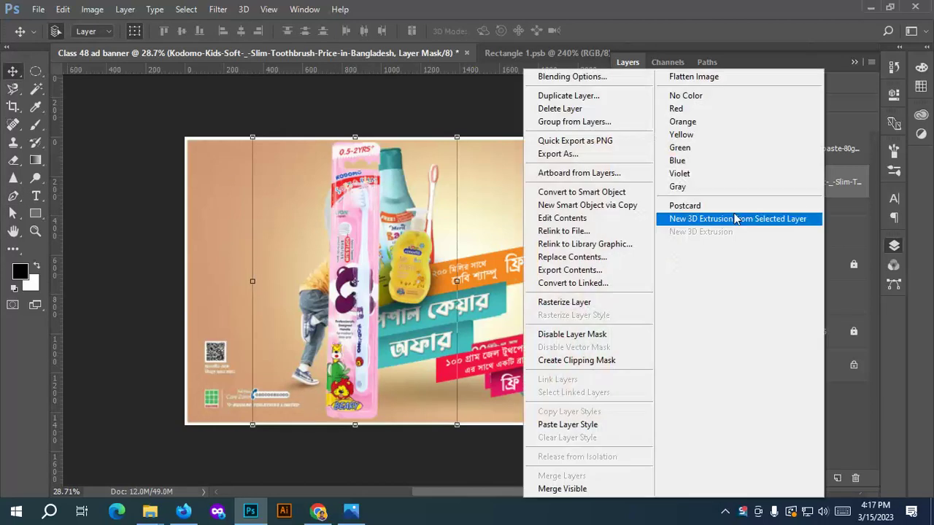
click(562, 192)
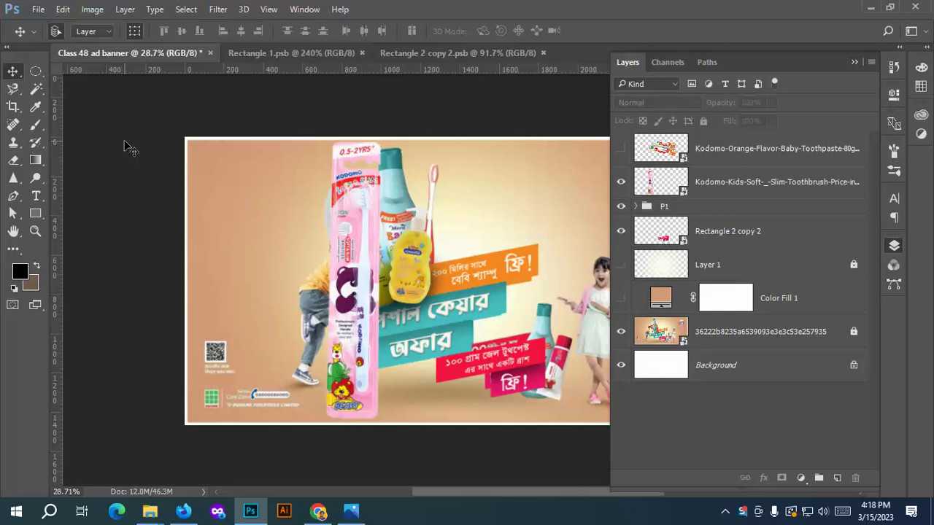
Show the toothpaste layer, scale it to 34.51%, rotate it to about 66° and place it beside the red toothpaste ribbon.
scroll(454, 220, up, 3)
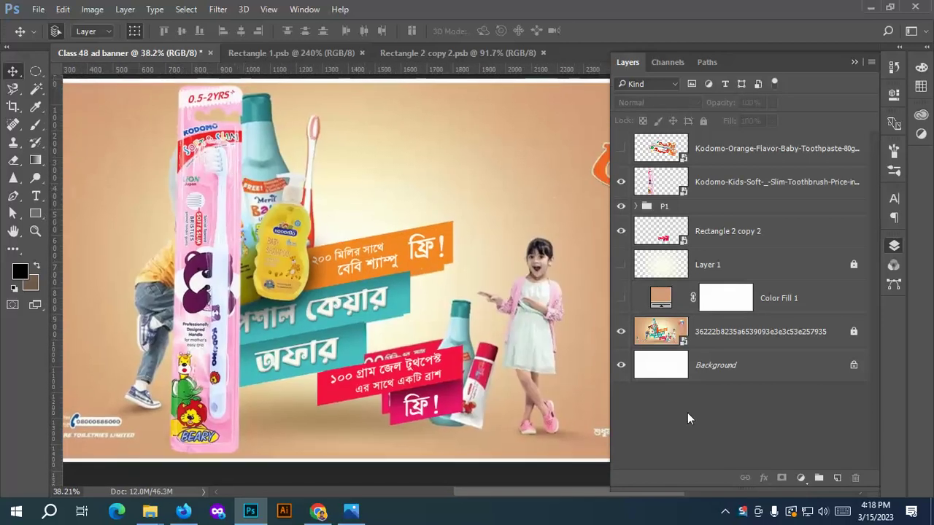
click(660, 159)
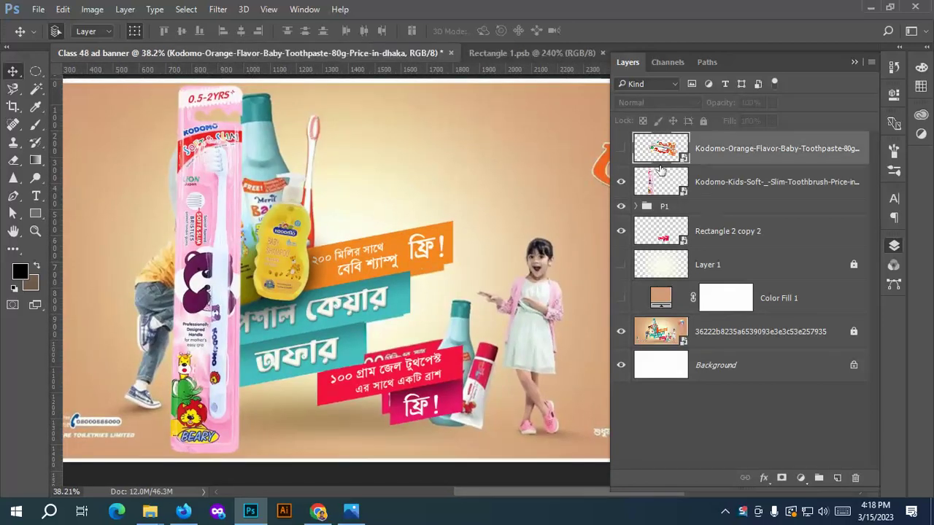
click(621, 150)
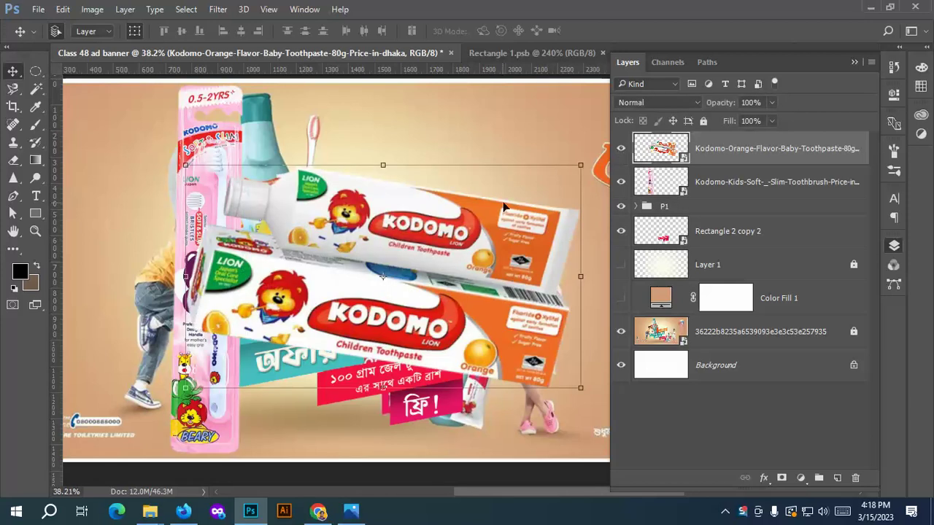
drag(589, 161, 467, 438)
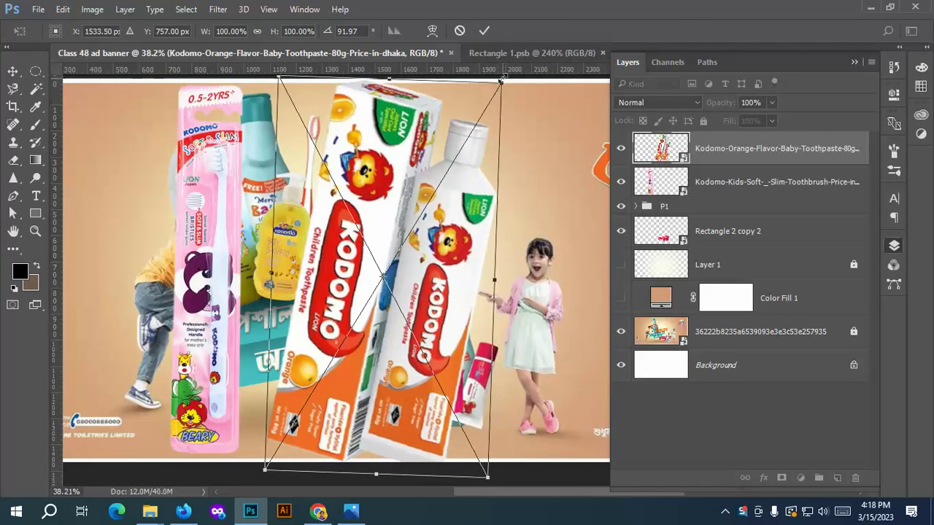
drag(501, 79, 345, 337)
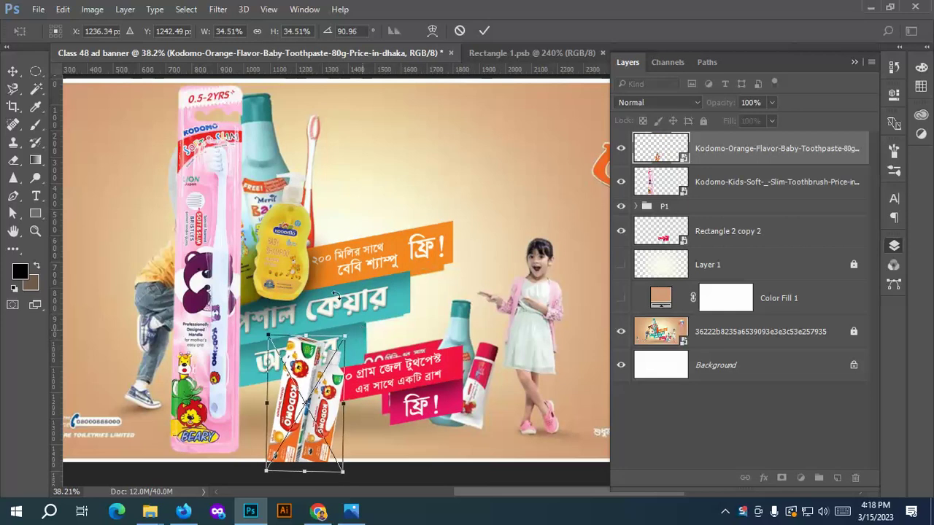
drag(336, 295, 288, 292)
drag(354, 380, 494, 318)
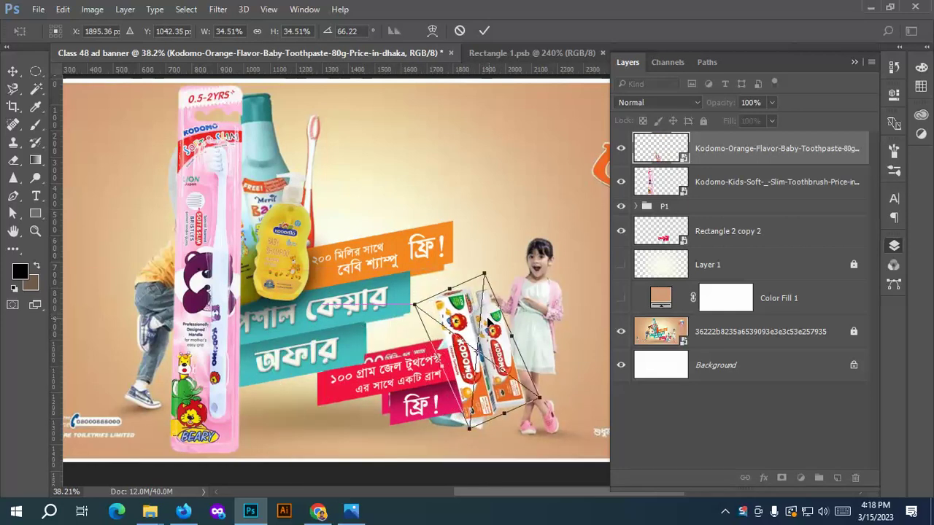
Shift the toothpaste image slightly up and left against the red ribbon's end and enlarge it to about 37.18%.
scroll(475, 348, up, 5)
drag(494, 424, 476, 401)
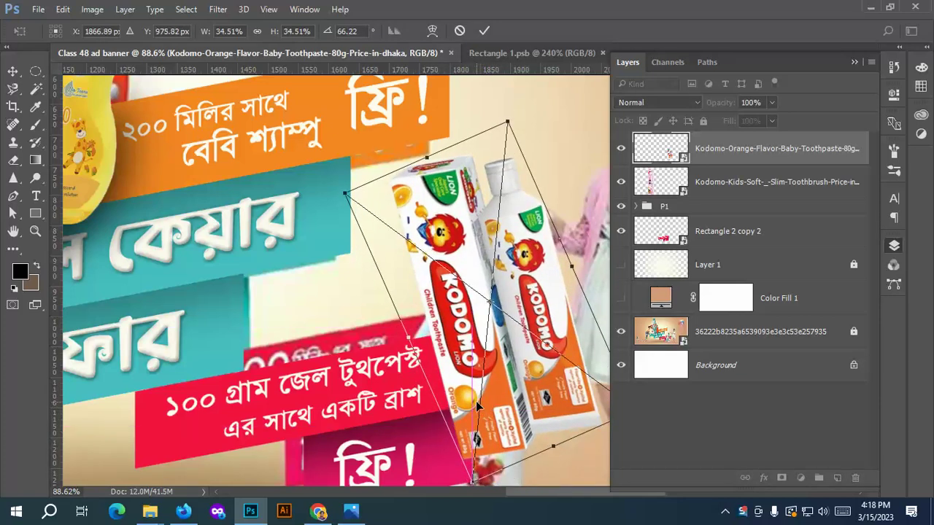
scroll(475, 400, down, 4)
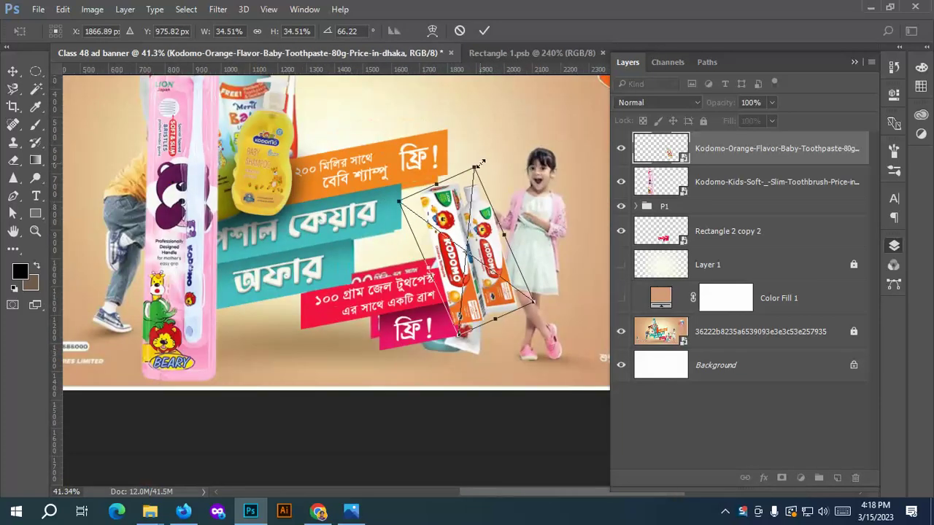
drag(477, 160, 484, 150)
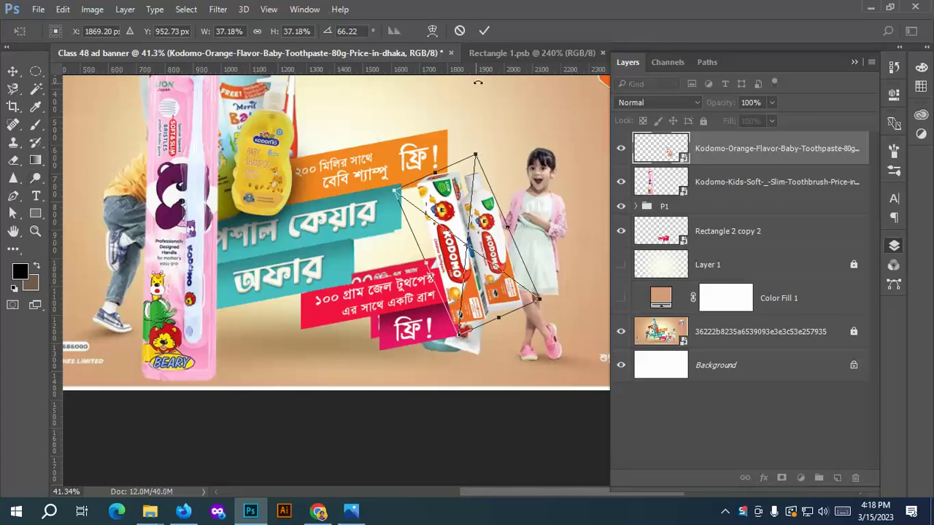
click(483, 31)
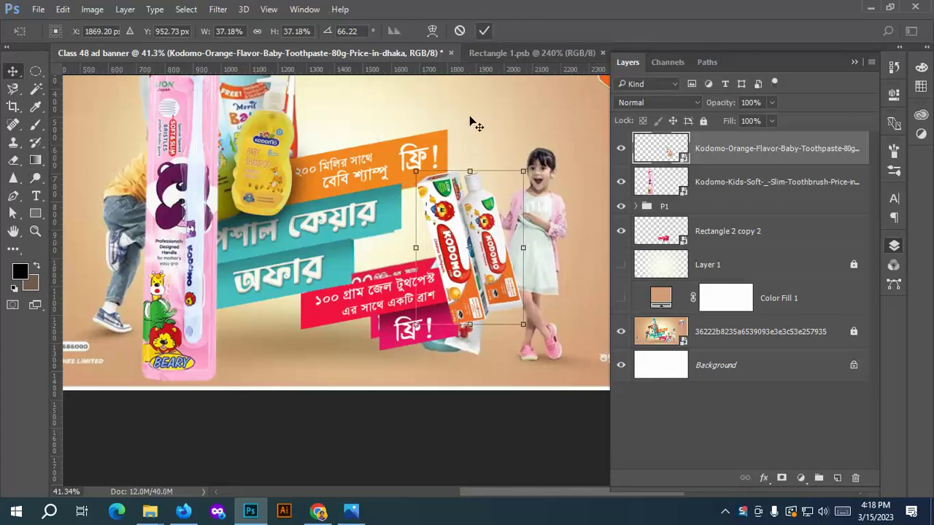
Move the toothbrush pack beside the toothpaste, scale it to about 54.07% and tilt it about 12.69°.
click(187, 194)
scroll(186, 191, down, 2)
drag(187, 141, 428, 146)
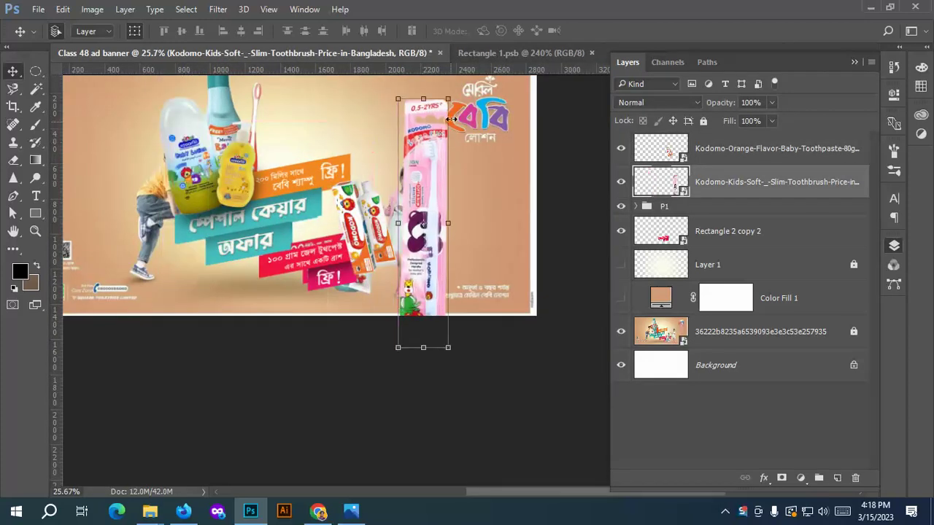
drag(456, 93, 431, 196)
drag(394, 246, 442, 149)
scroll(416, 163, up, 2)
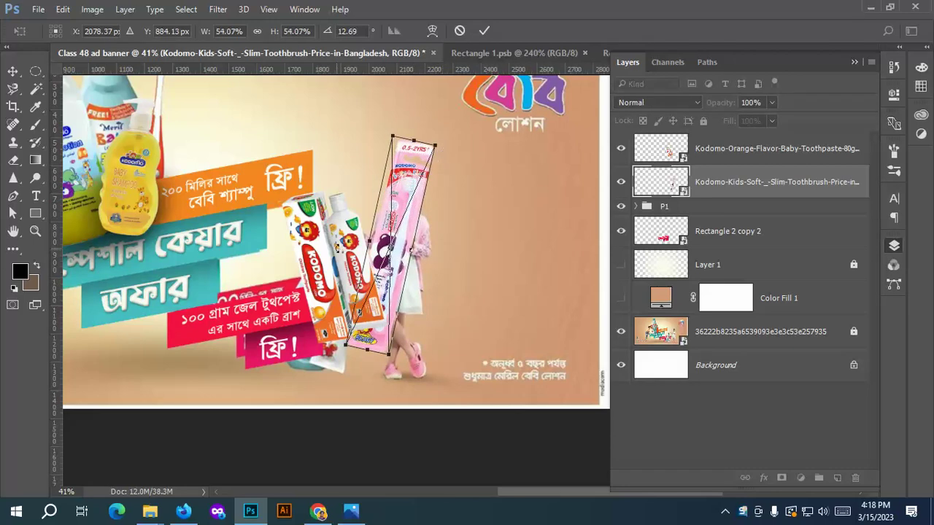
Shift the toothbrush pack slightly right and down beside the toothpaste and enlarge it to about 59.98%.
mouse_move(394, 229)
mouse_down()
mouse_move(392, 238)
mouse_move(406, 235)
mouse_up()
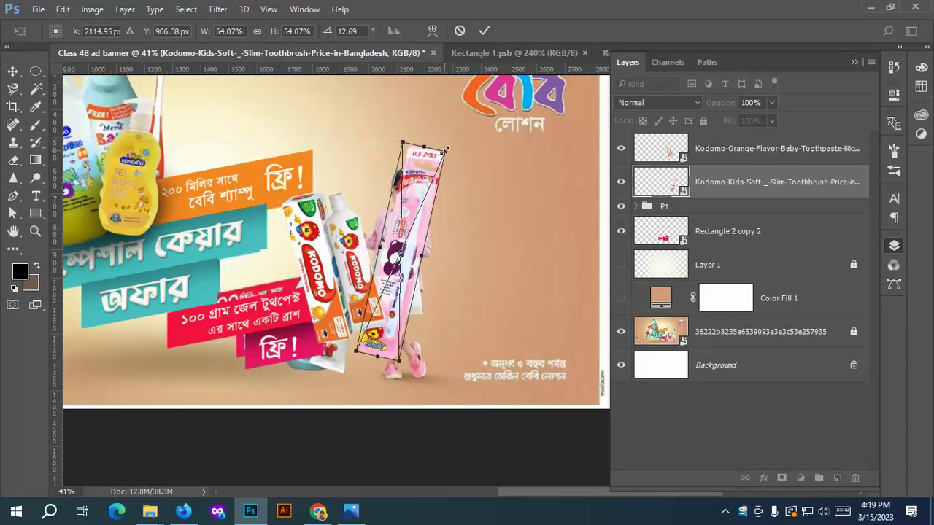
drag(446, 149, 455, 130)
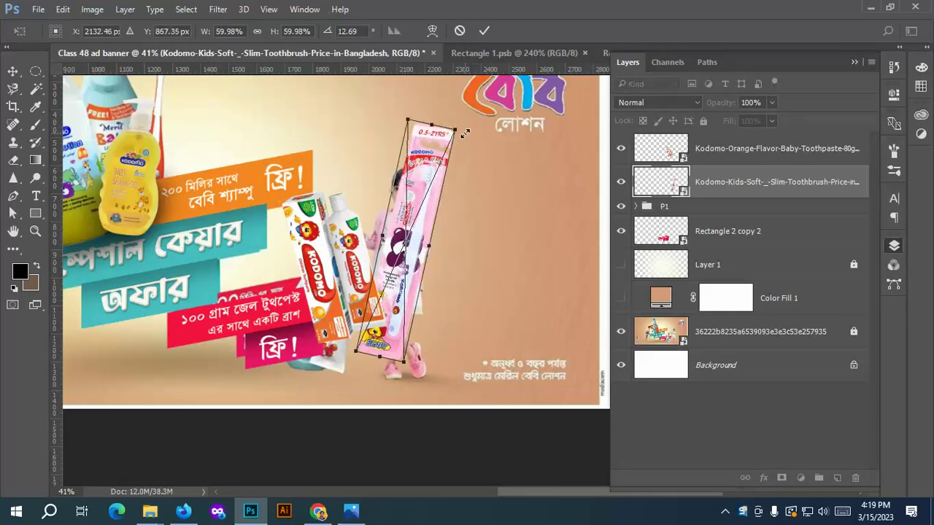
click(484, 30)
key(ctrl+0)
scroll(256, 355, up, 2)
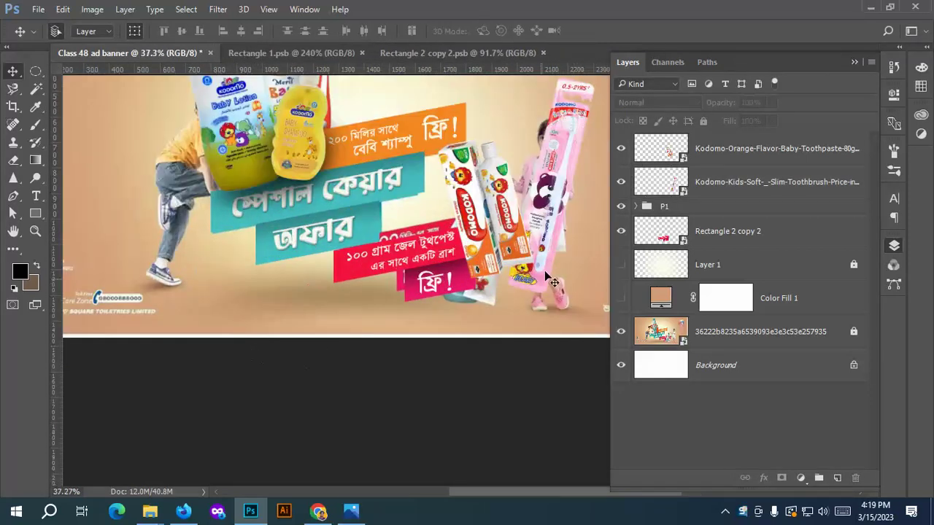
Shift the toothpaste image slightly right and down against the ends of the red and magenta ribbons.
scroll(478, 257, up, 4)
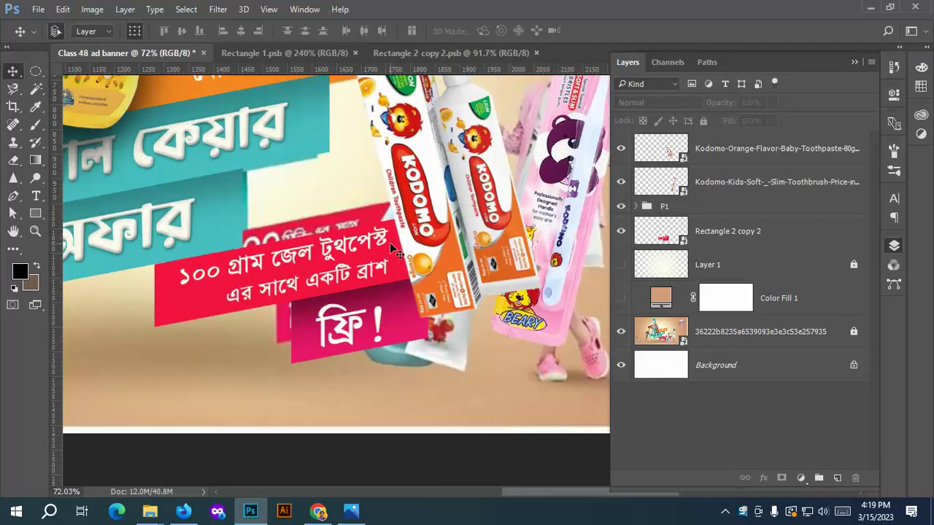
drag(440, 287, 446, 298)
key(ctrl+t)
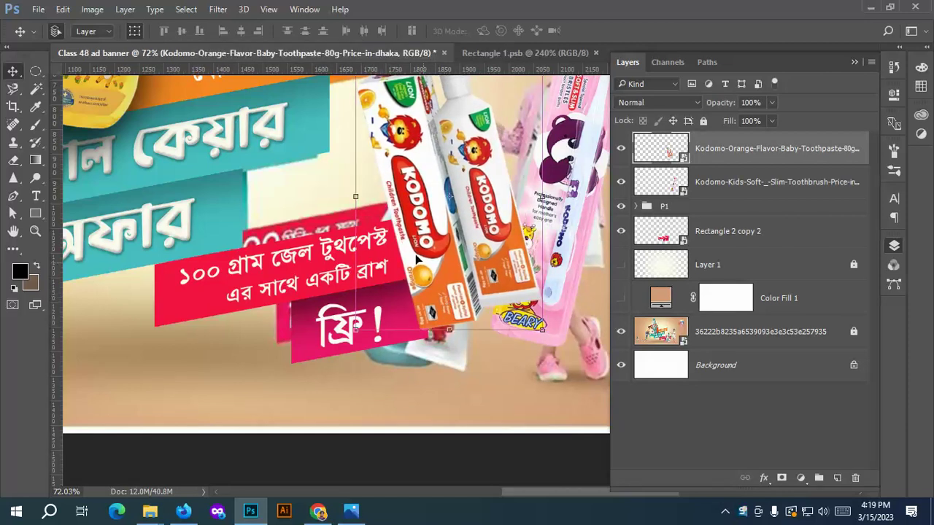
Add a new layer above group P1 and paint a soft black shadow behind the toothpaste box with a 14% opacity brush.
click(746, 216)
click(837, 478)
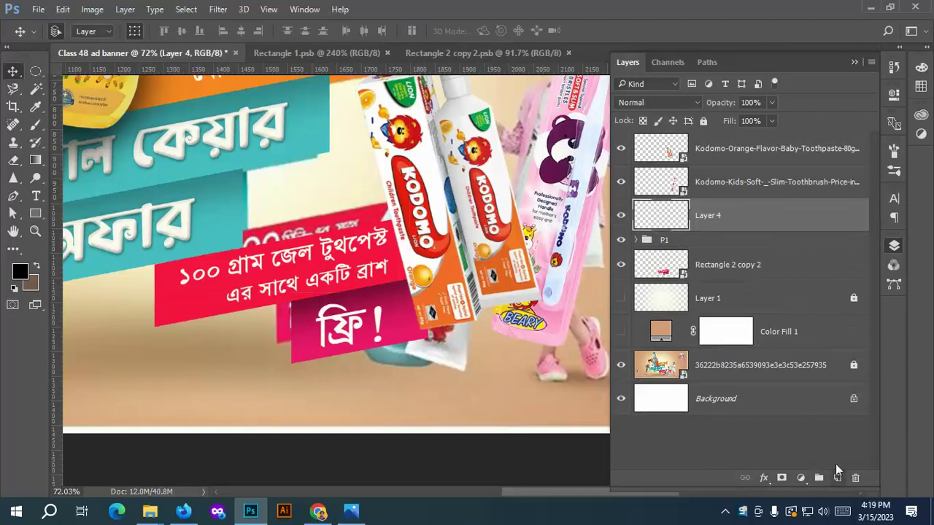
click(36, 124)
mouse_move(425, 305)
mouse_down()
mouse_move(432, 254)
mouse_move(432, 316)
mouse_move(418, 205)
mouse_move(430, 204)
mouse_move(430, 261)
mouse_move(418, 193)
mouse_move(442, 259)
mouse_move(448, 357)
mouse_move(447, 319)
mouse_move(433, 352)
mouse_move(435, 344)
mouse_move(443, 358)
mouse_move(444, 333)
mouse_move(428, 308)
mouse_move(428, 354)
mouse_move(419, 288)
mouse_move(422, 358)
mouse_move(482, 349)
mouse_move(494, 332)
mouse_move(457, 312)
mouse_move(404, 229)
mouse_move(409, 199)
mouse_move(386, 139)
mouse_move(441, 246)
mouse_move(405, 210)
mouse_move(422, 252)
mouse_up()
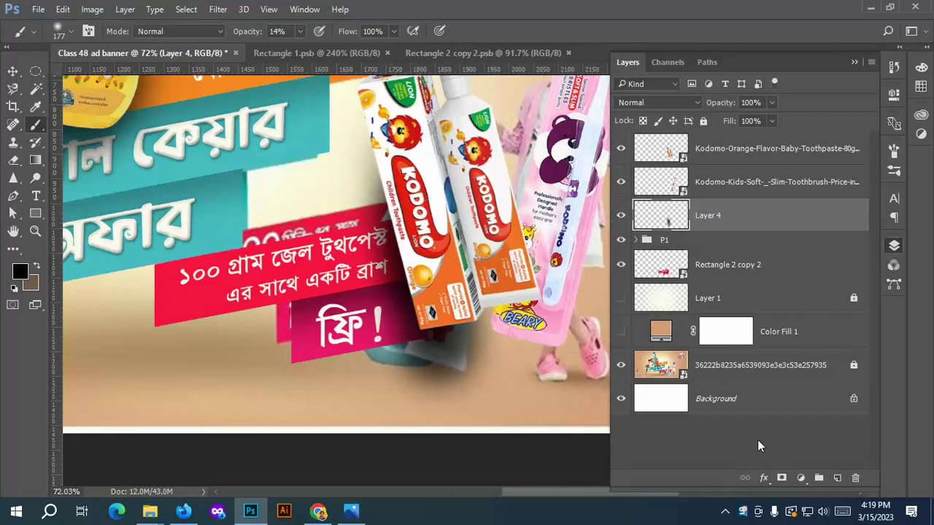
Lower the shadow layer's opacity to 72% and set its blend mode to Multiply.
click(771, 102)
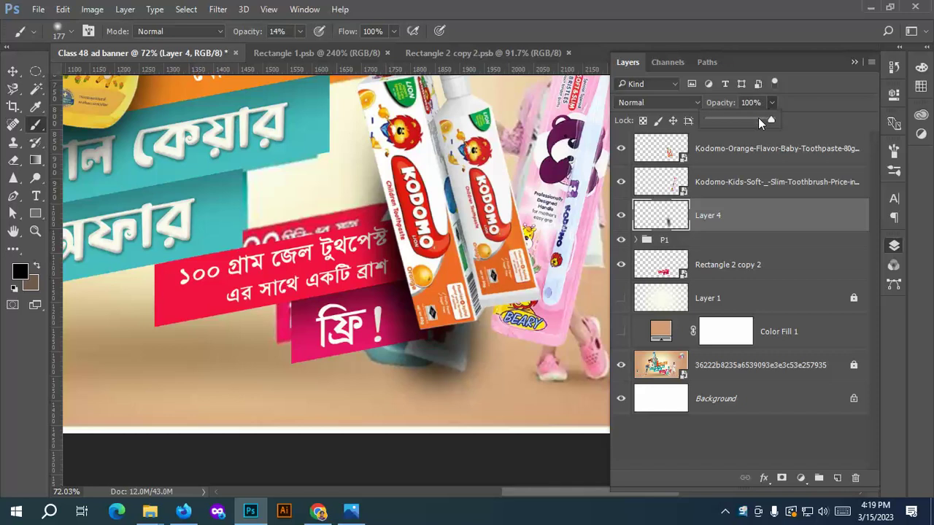
drag(758, 117, 754, 118)
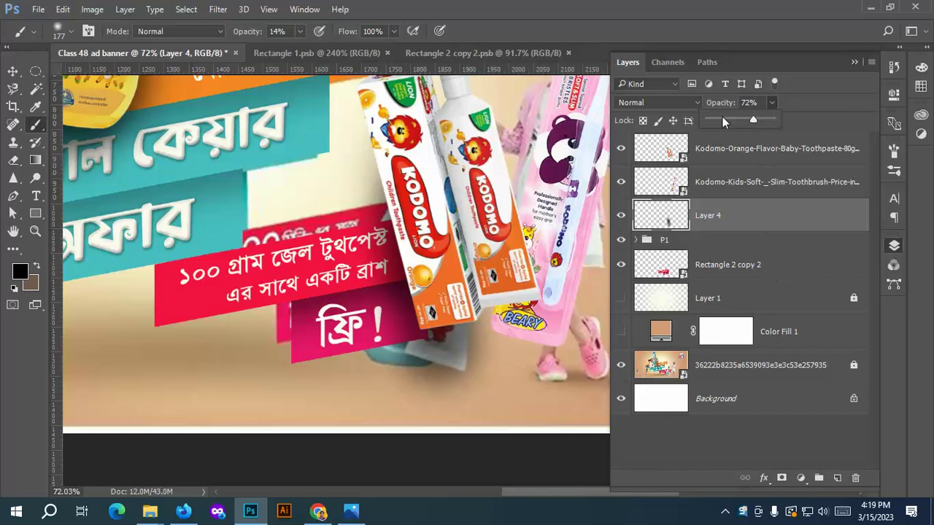
click(657, 103)
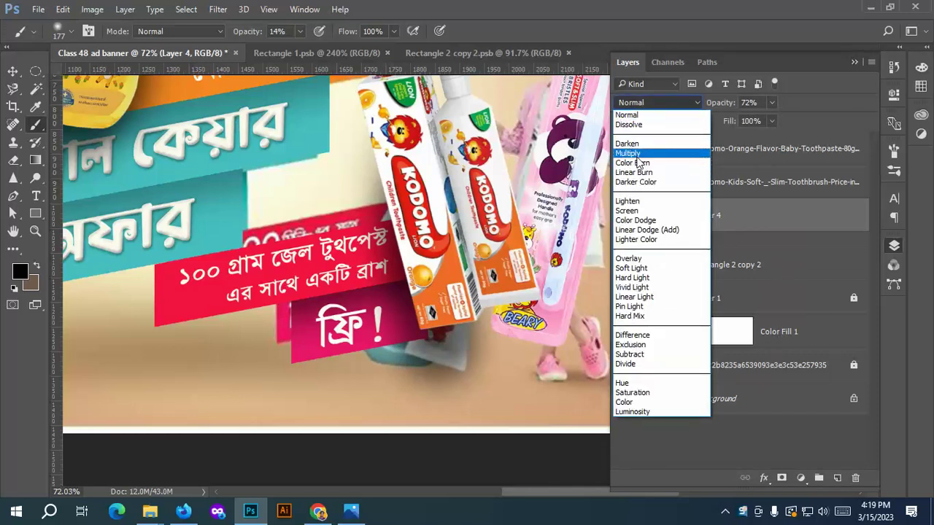
click(636, 156)
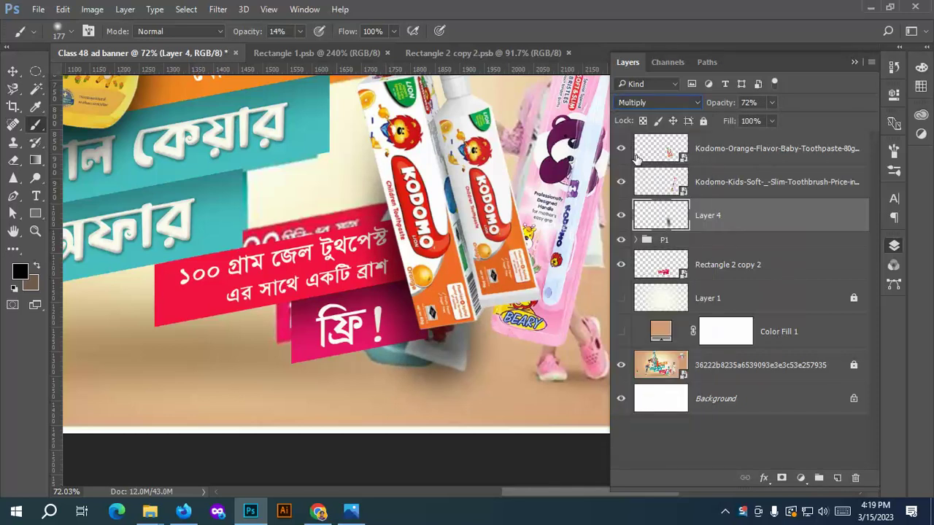
Add a layer mask to the shadow layer and raise the brush opacity to 100%.
click(782, 478)
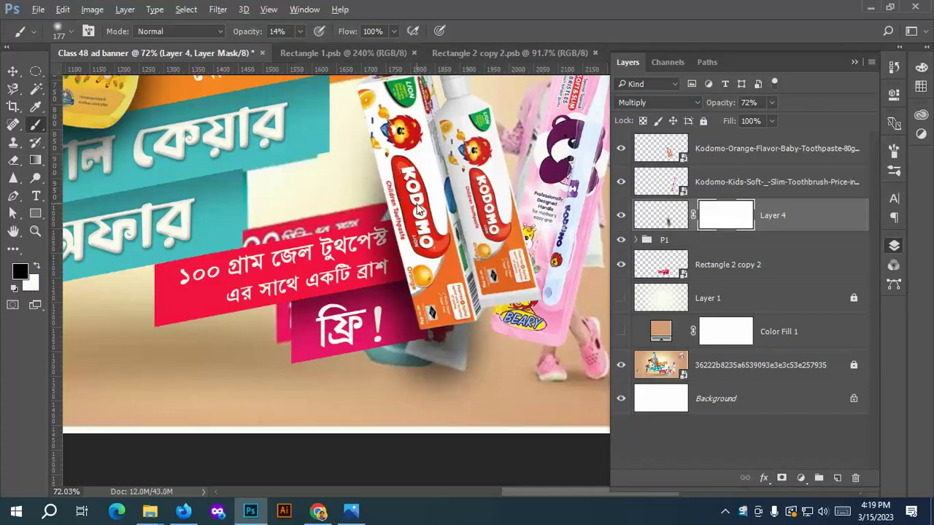
key(bracketleft)
key(bracketleft)
key(bracketleft)
key(bracketleft)
click(299, 31)
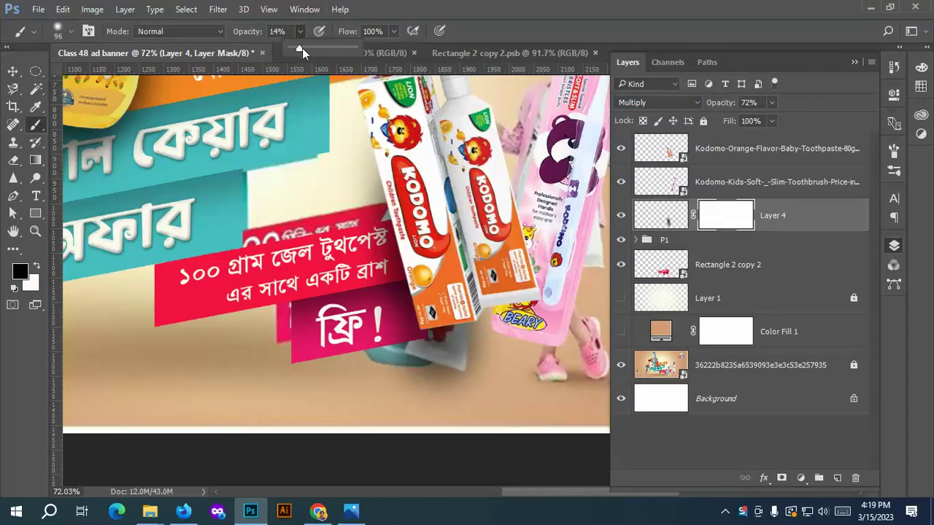
drag(302, 48, 353, 49)
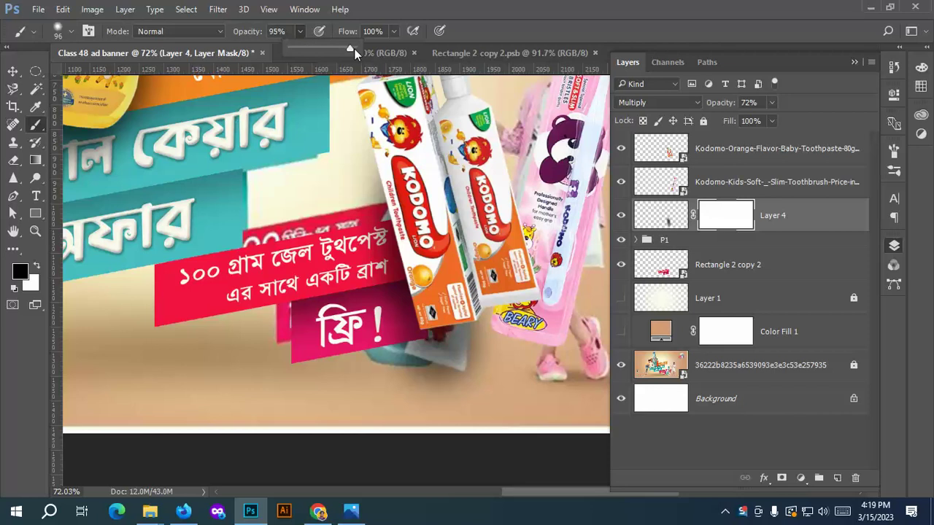
click(350, 197)
Paint black on the shadow layer's mask to hide the shadow spilling below and to the right of the toothpaste box.
key(bracketright)
key(bracketright)
key(bracketright)
key(bracketright)
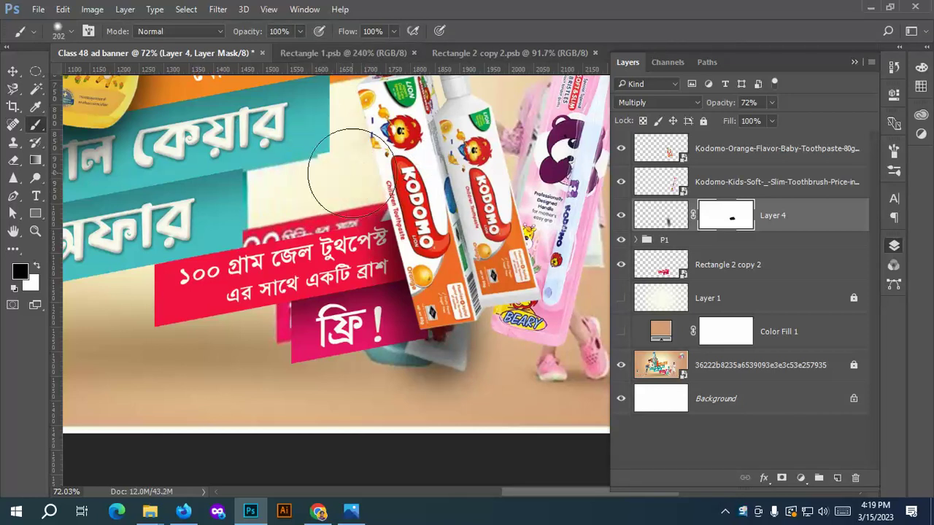
alt+right_click(349, 175)
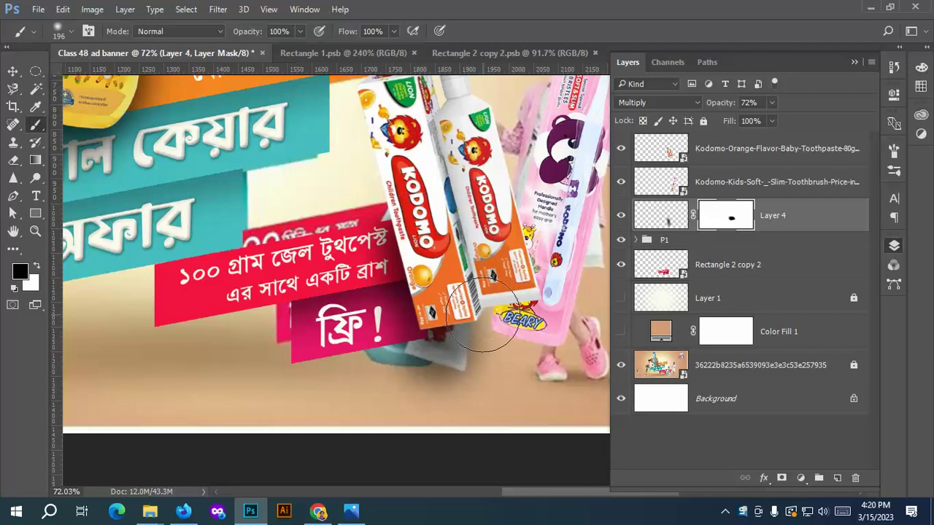
mouse_move(481, 316)
mouse_down()
mouse_move(496, 363)
mouse_move(362, 389)
mouse_move(528, 395)
mouse_move(409, 389)
mouse_up()
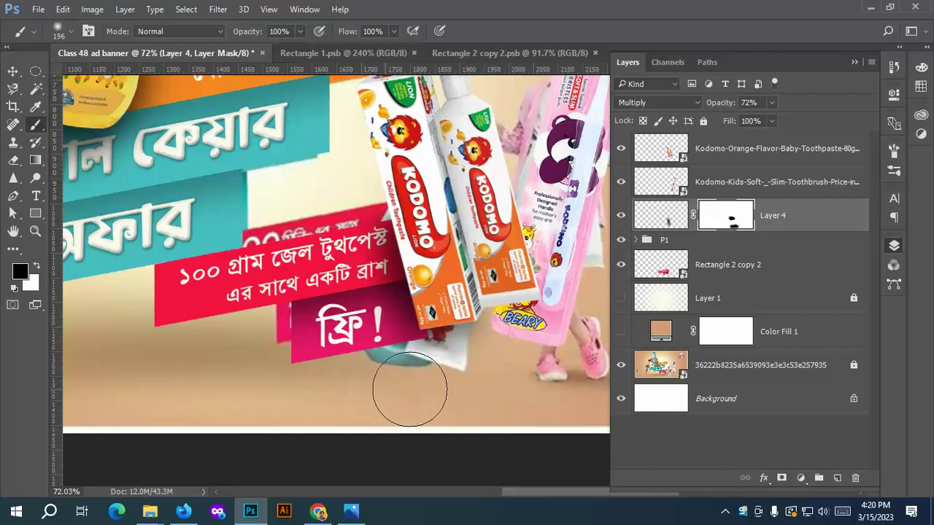
mouse_move(489, 288)
mouse_down()
mouse_move(473, 336)
mouse_move(469, 309)
mouse_up()
drag(459, 274, 449, 167)
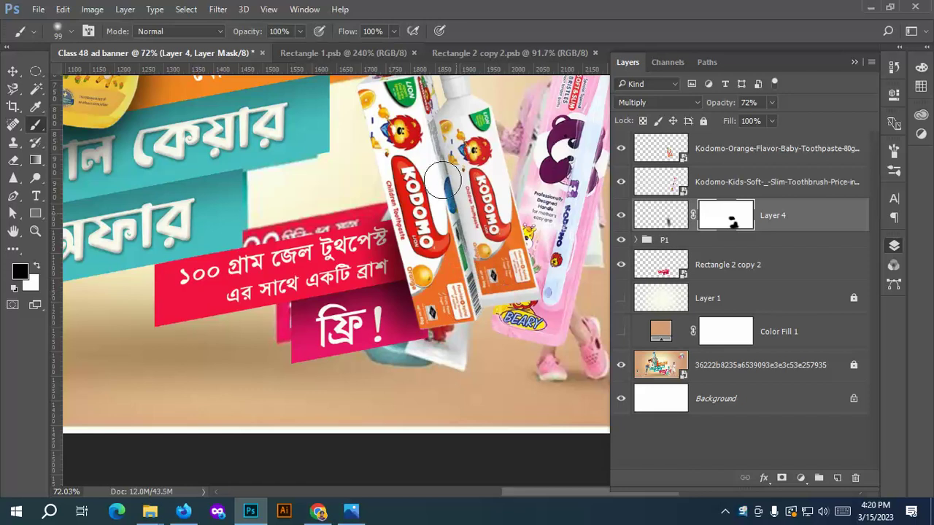
key(bracketright)
key(bracketright)
key(bracketright)
mouse_move(455, 236)
mouse_down()
mouse_move(478, 234)
mouse_move(473, 188)
mouse_move(505, 283)
mouse_move(473, 264)
mouse_move(474, 273)
mouse_move(452, 227)
mouse_move(465, 269)
mouse_move(452, 241)
mouse_up()
Touch up the shadow mask at the toothpaste box's lower-left corner with a smaller white brush.
scroll(380, 244, up, 5)
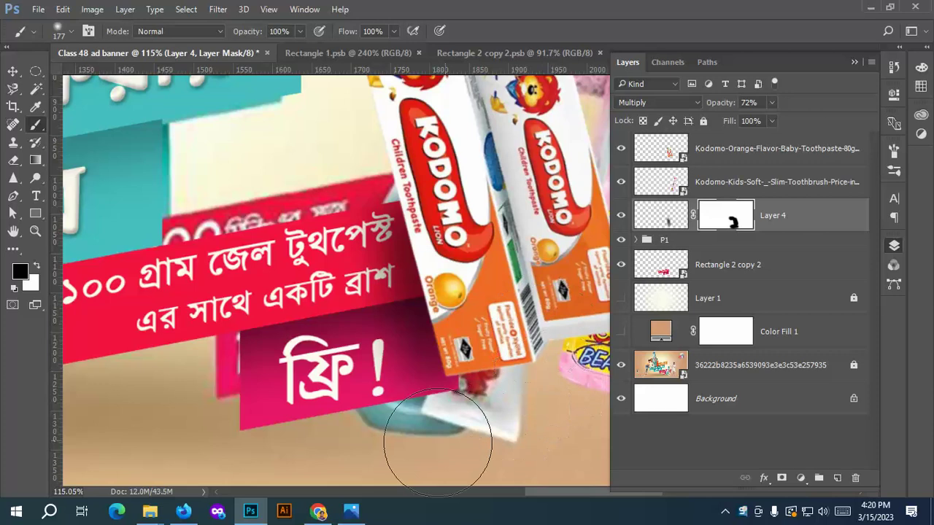
key(x)
alt+right_click(430, 345)
drag(433, 352, 387, 354)
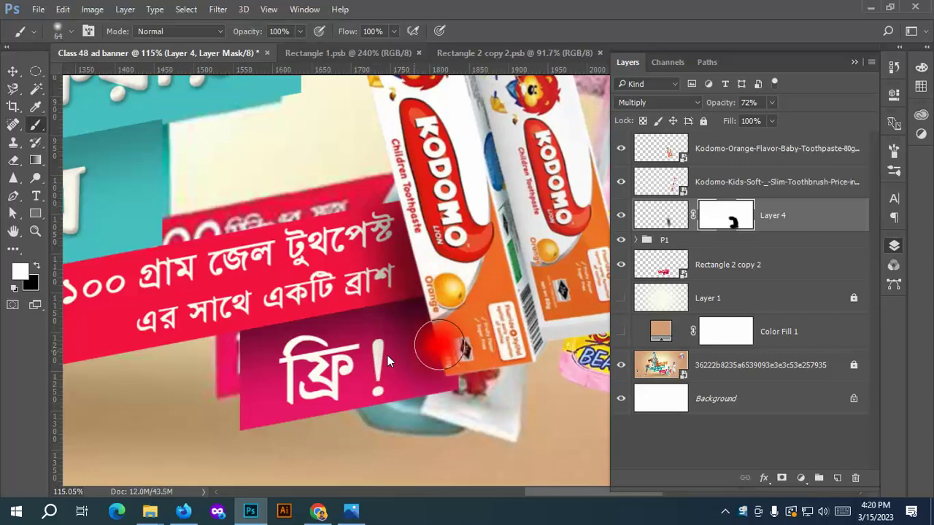
alt+right_click(453, 356)
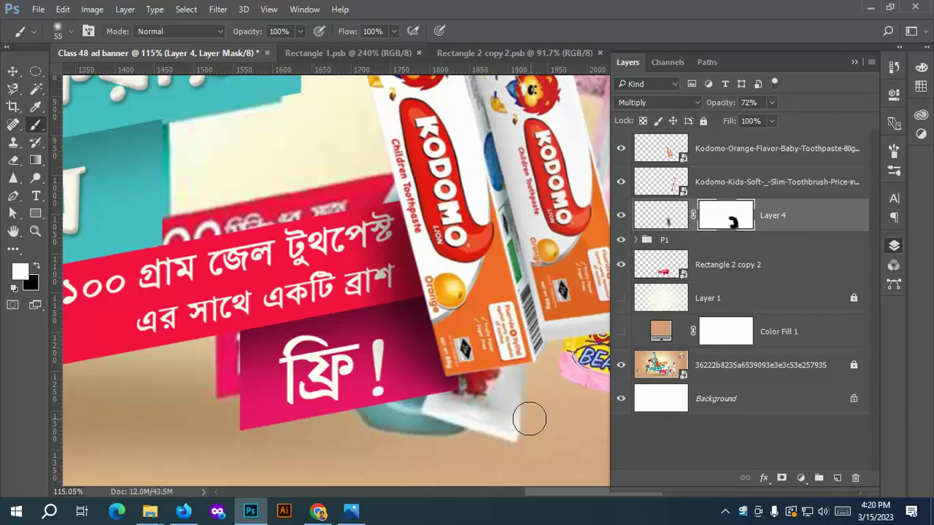
alt+right_click(486, 385)
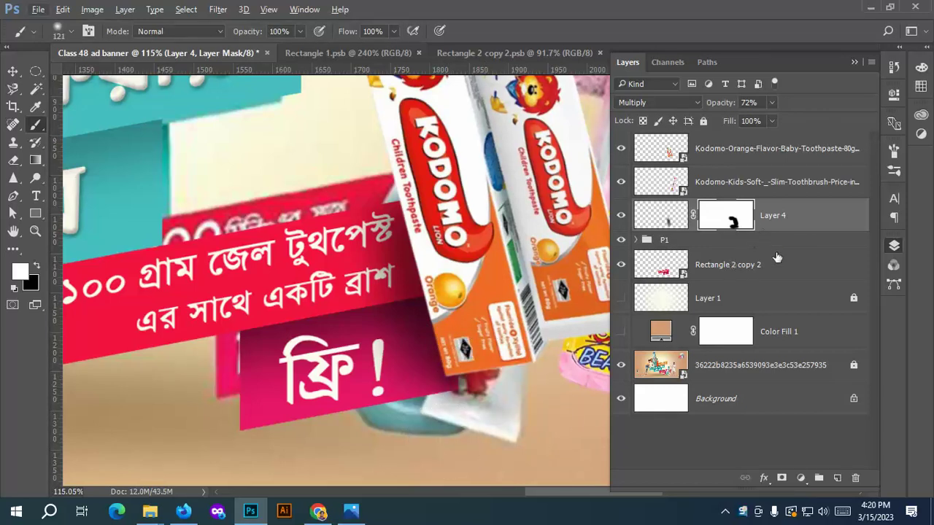
Move the Rectangle 2 copy 2 ribbon layer directly below shadow Layer 4 and clip the shadow to it.
drag(777, 257, 785, 221)
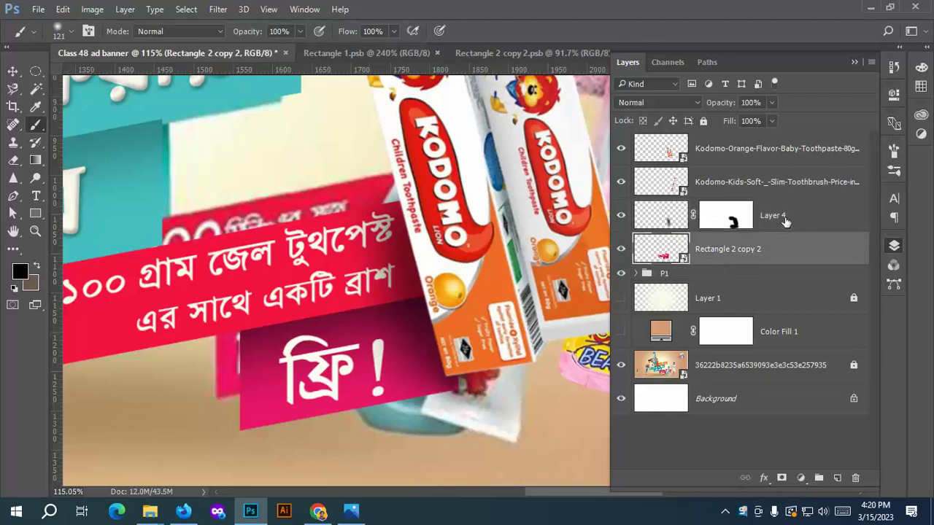
click(787, 225)
alt+click(788, 228)
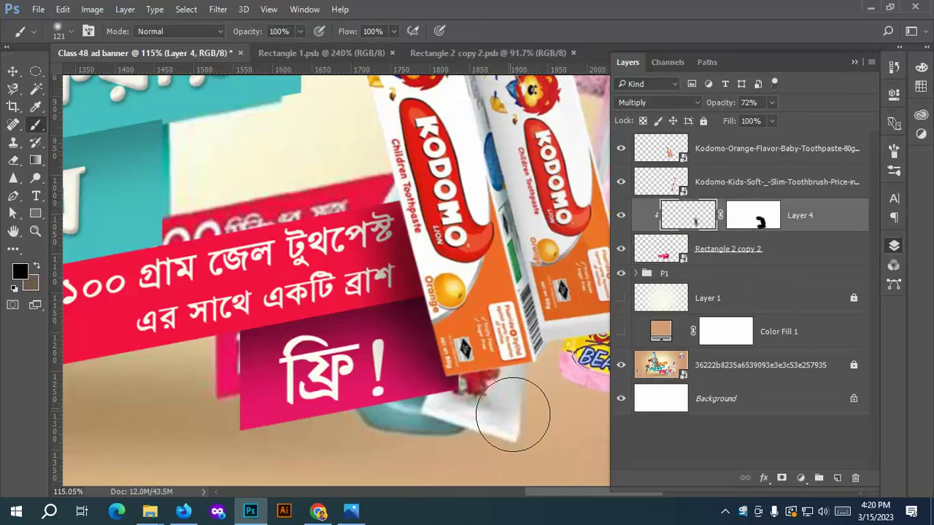
Darken the clipped shadow by painting black on the ribbons along the toothpaste box's left edge.
scroll(471, 413, down, 3)
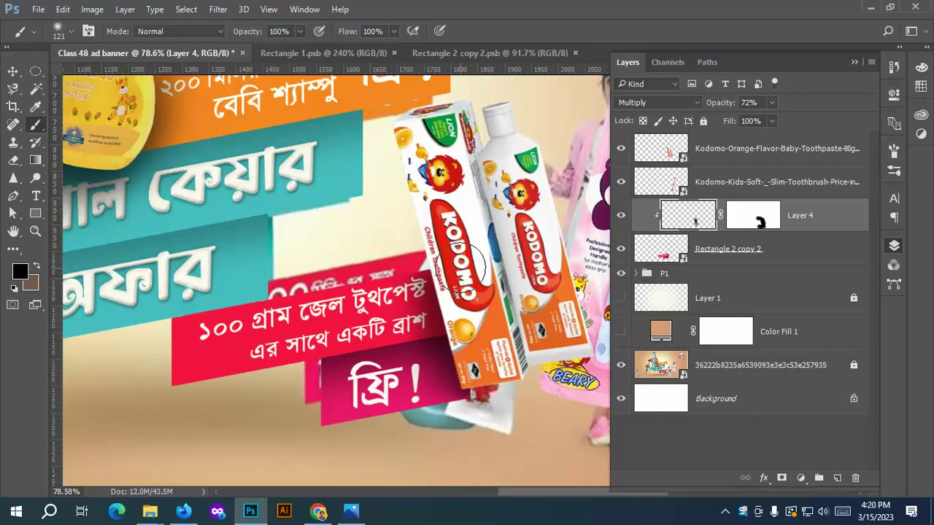
mouse_move(467, 317)
mouse_down()
mouse_move(481, 357)
mouse_move(482, 407)
mouse_move(472, 405)
mouse_move(484, 425)
mouse_up()
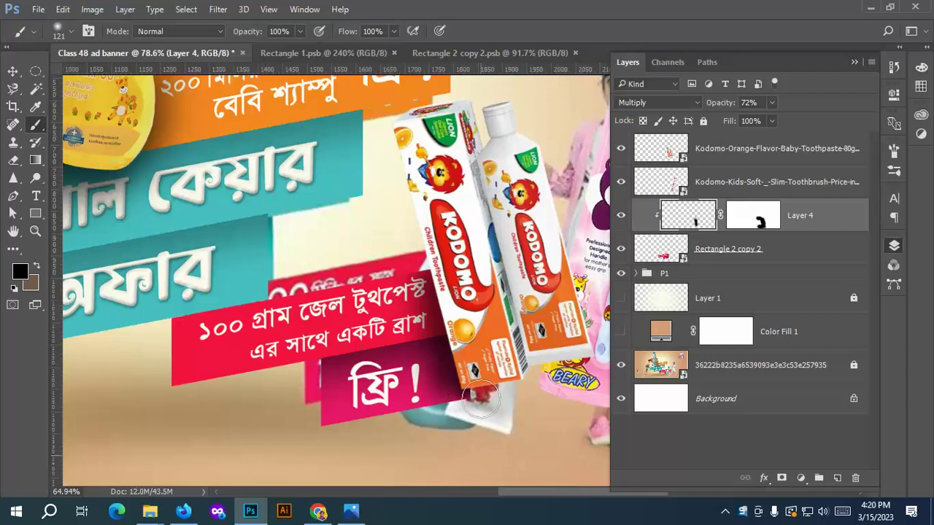
scroll(496, 423, down, 2)
scroll(538, 426, up, 4)
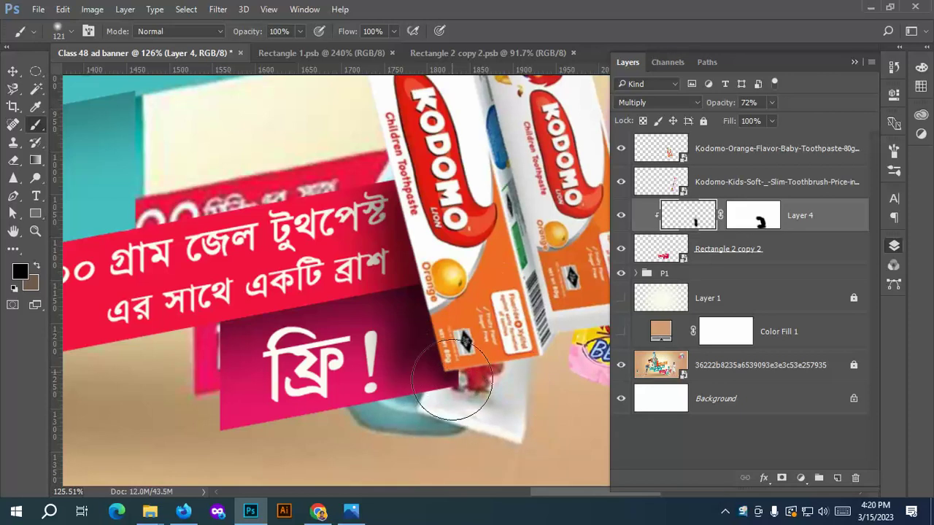
mouse_move(428, 369)
mouse_down()
mouse_move(435, 251)
mouse_move(418, 278)
mouse_up()
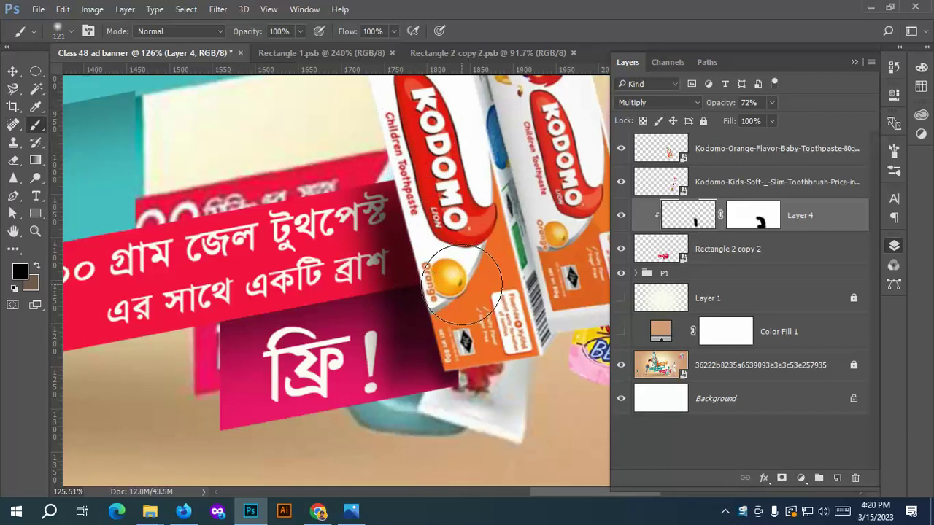
Soften the shadow's left side by painting black on its layer mask over the ribbon text with a 188 px brush.
click(744, 223)
key(d)
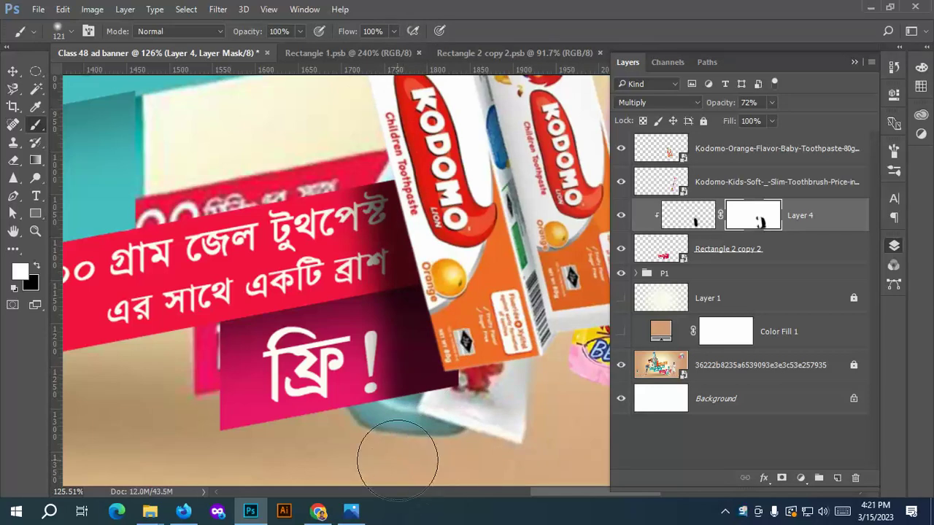
key(x)
drag(314, 306, 394, 371)
drag(324, 321, 325, 343)
key(bracketright)
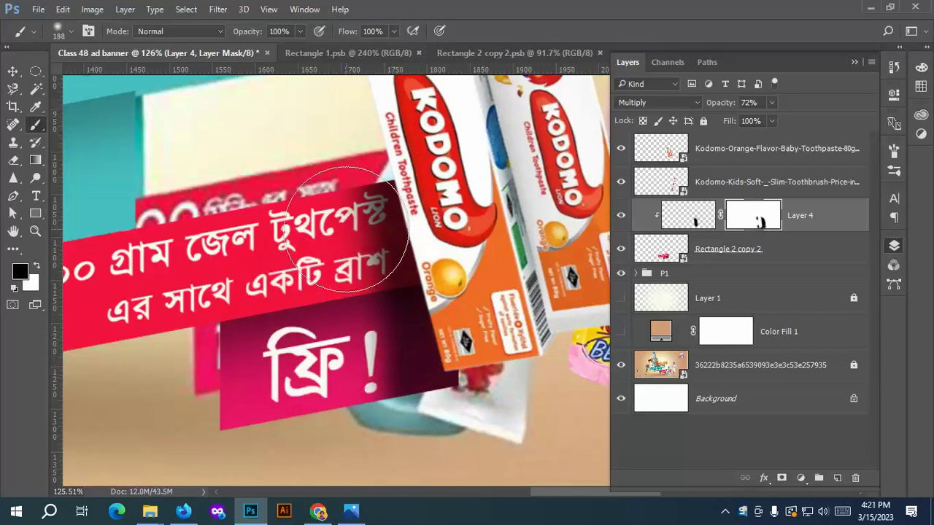
drag(321, 233, 310, 281)
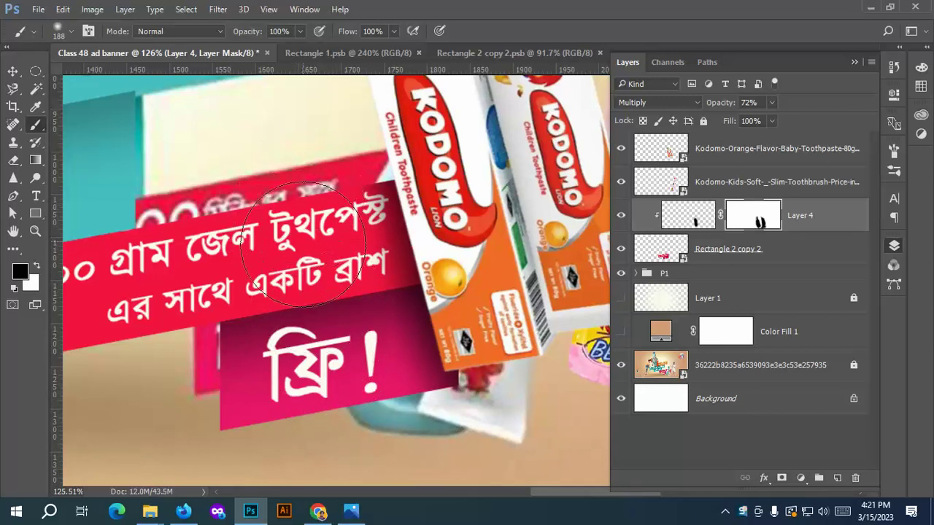
Set the clipped shadow layer's opacity to 74%.
scroll(503, 436, down, 4)
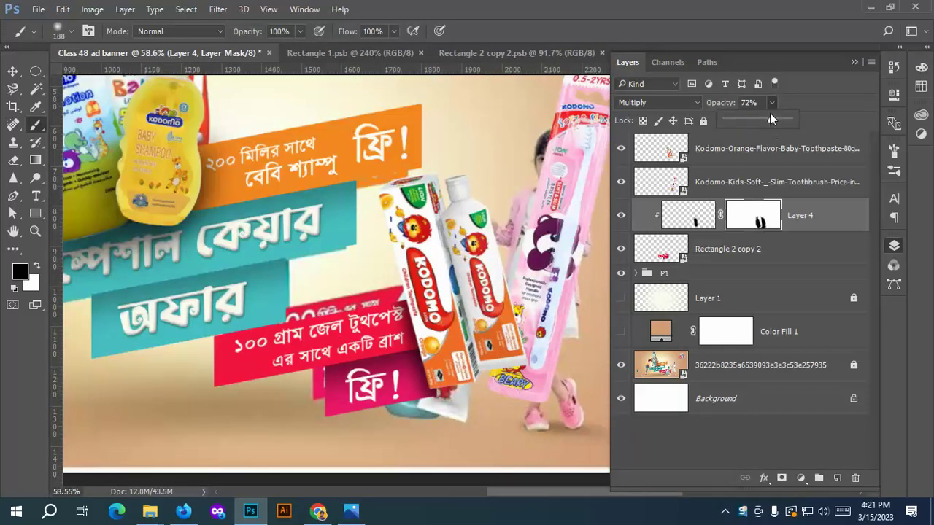
drag(770, 116, 777, 119)
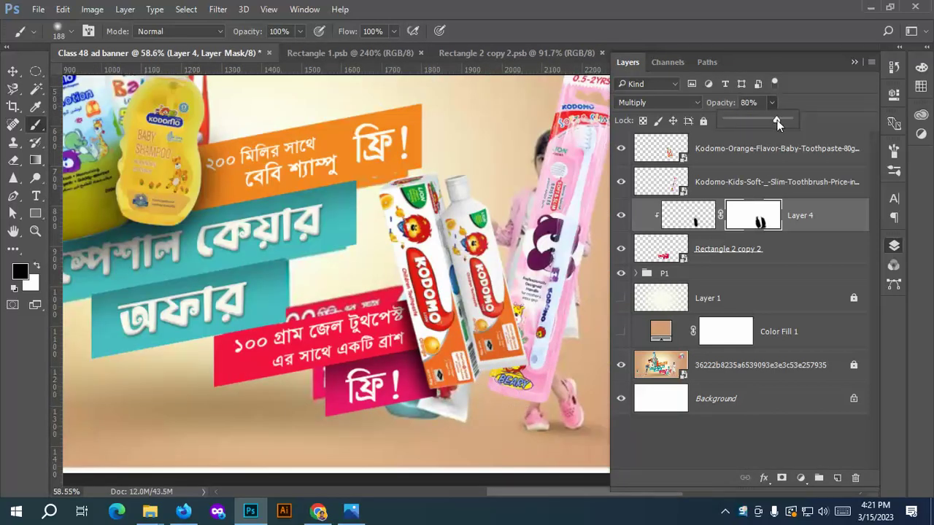
scroll(481, 219, down, 2)
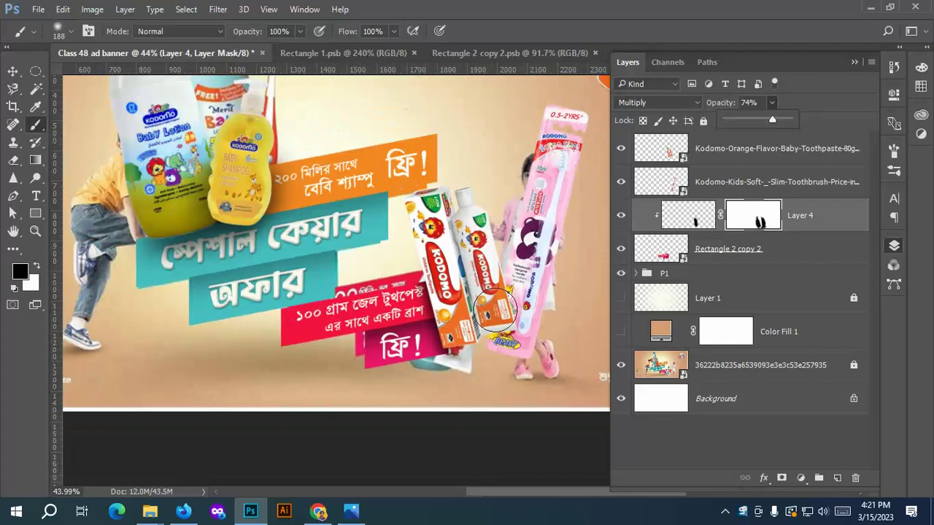
Paint white on the shadow mask around the toothpaste box's lower part with a 296 px brush, and switch to the Move tool.
scroll(456, 310, up, 3)
key(x)
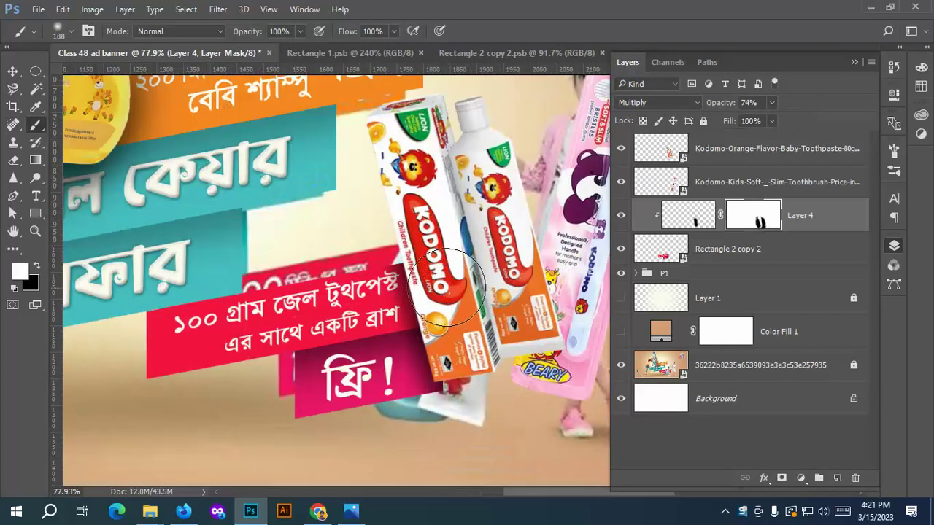
alt+right_click(445, 299)
drag(459, 306, 478, 317)
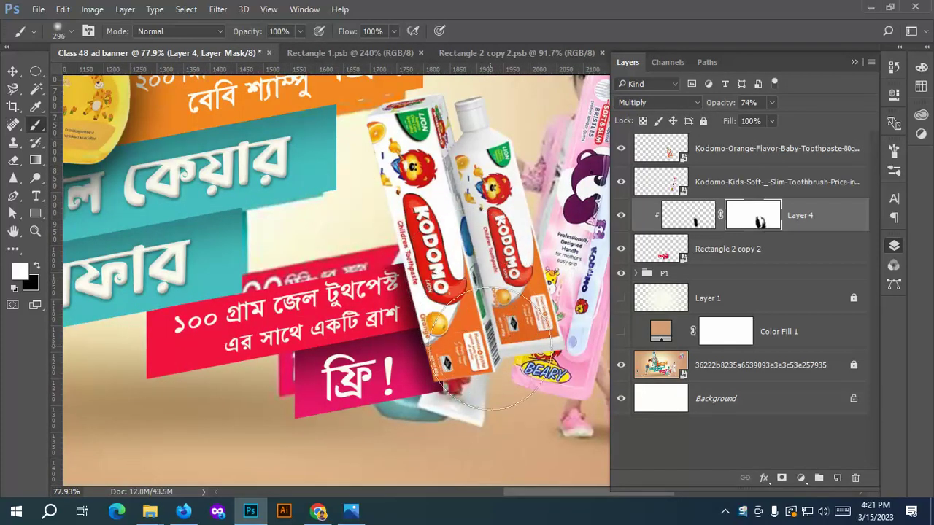
scroll(511, 104, down, 2)
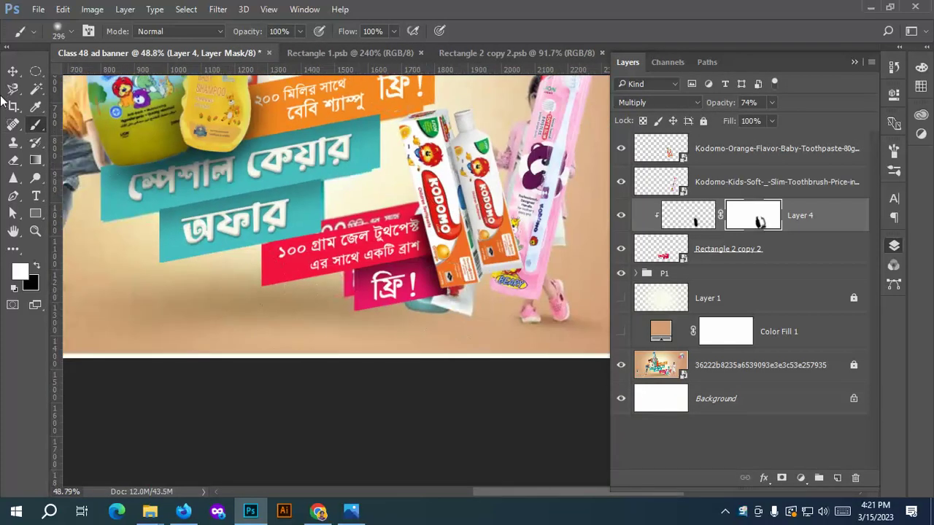
key(v)
scroll(425, 259, down, 2)
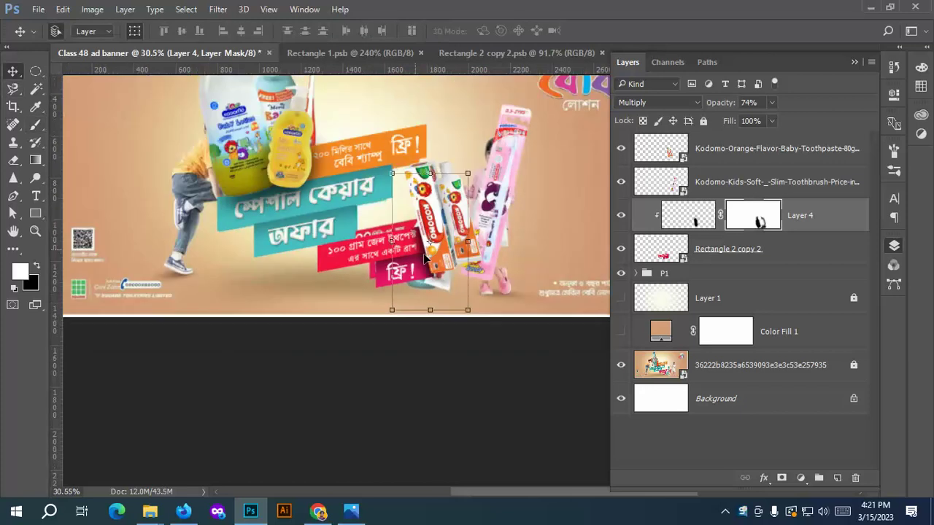
Show the tan Color Fill 1 background layer and reduce the clipped toothpaste shadow layer's opacity to 46%.
click(620, 331)
scroll(411, 218, up, 3)
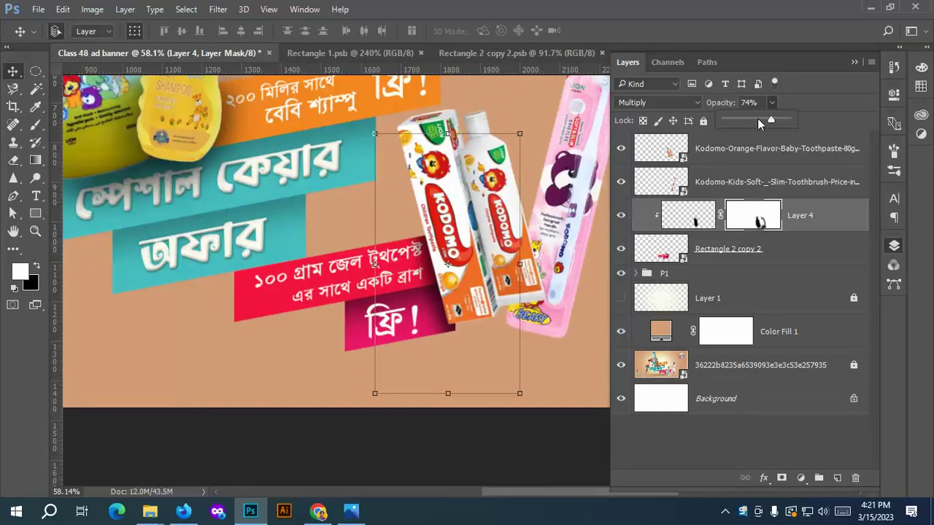
click(757, 119)
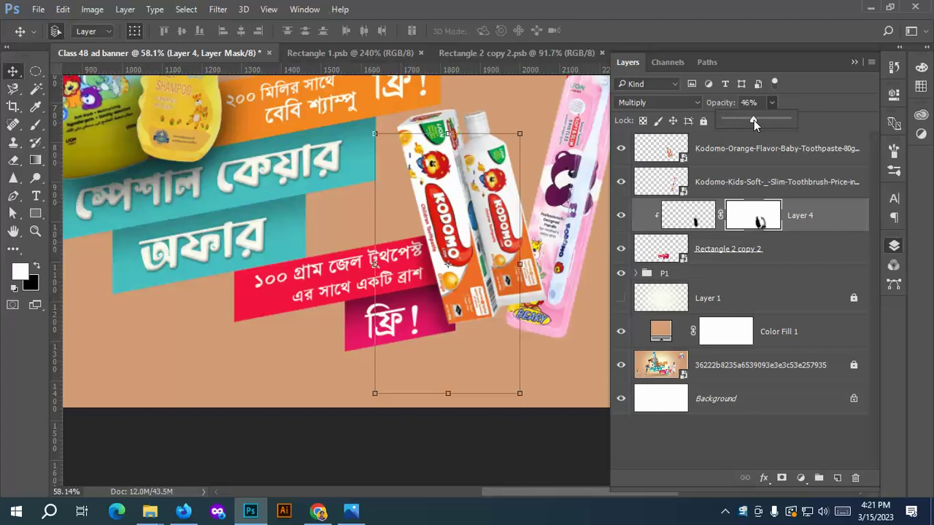
scroll(420, 384, down, 1)
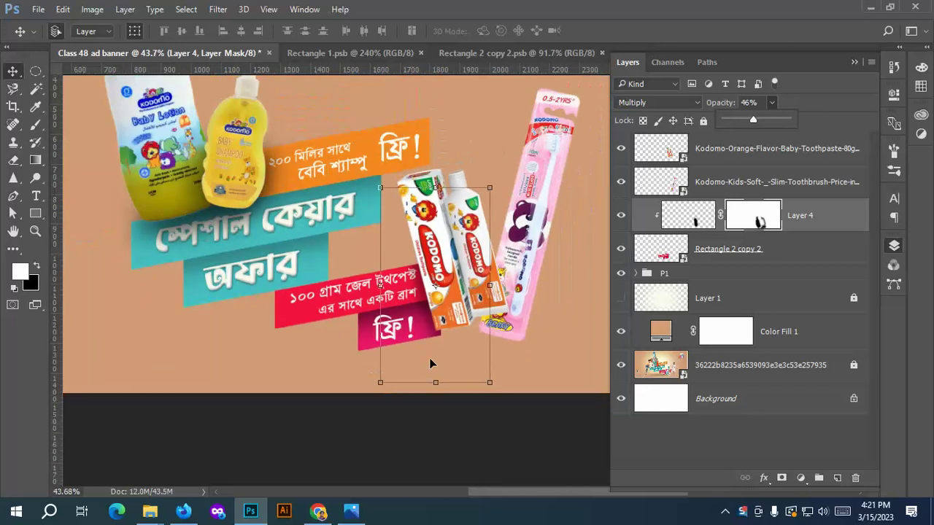
click(421, 422)
scroll(417, 387, down, 2)
scroll(259, 262, up, 1)
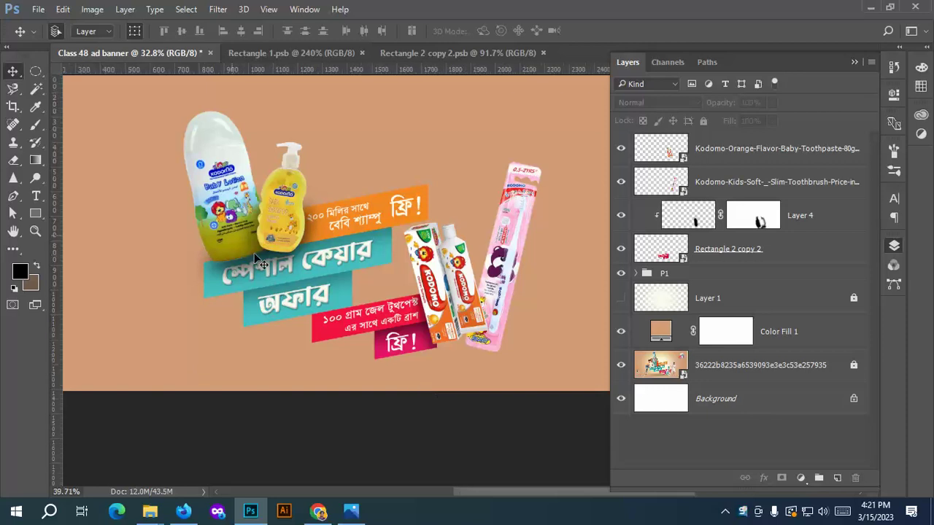
scroll(259, 263, up, 1)
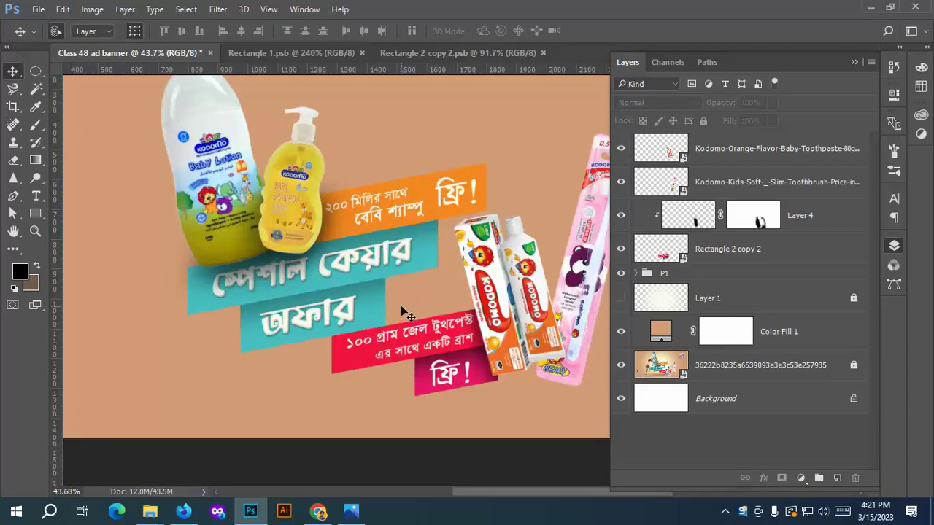
scroll(407, 313, up, 4)
Extend the clipped shadow on Layer 4 by painting black with a 296 px brush along the toothpaste box's left edge.
click(740, 216)
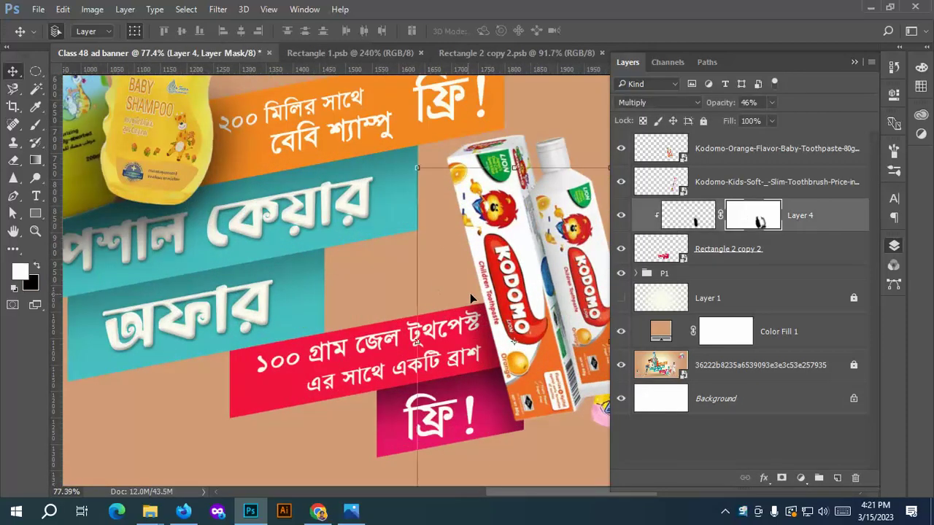
click(711, 225)
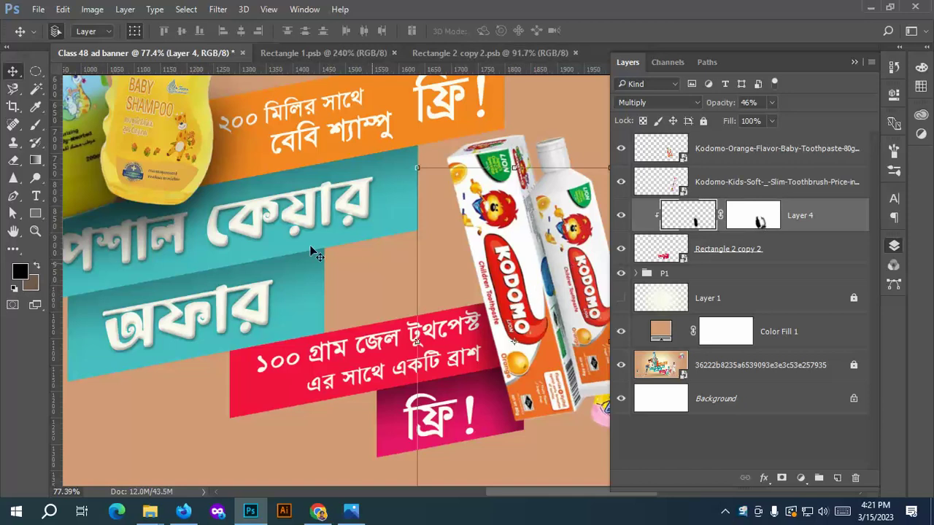
click(34, 130)
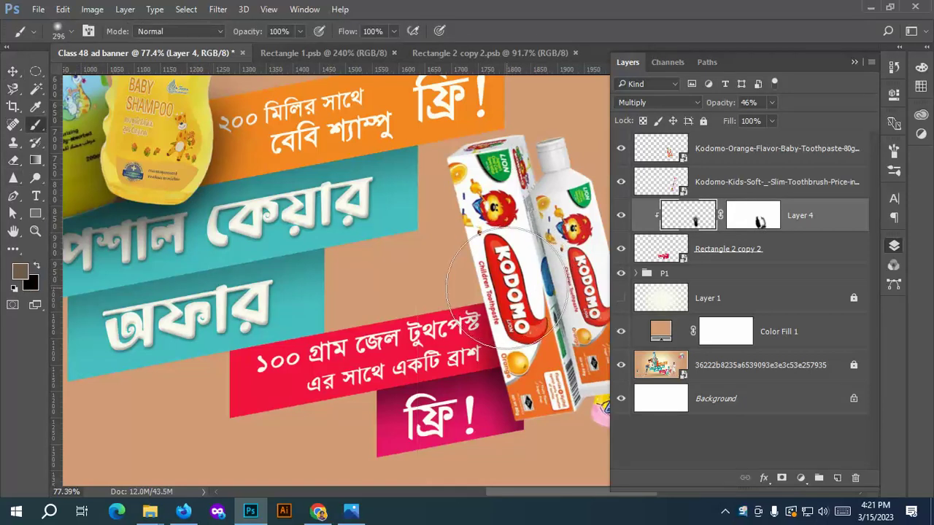
drag(509, 285, 479, 282)
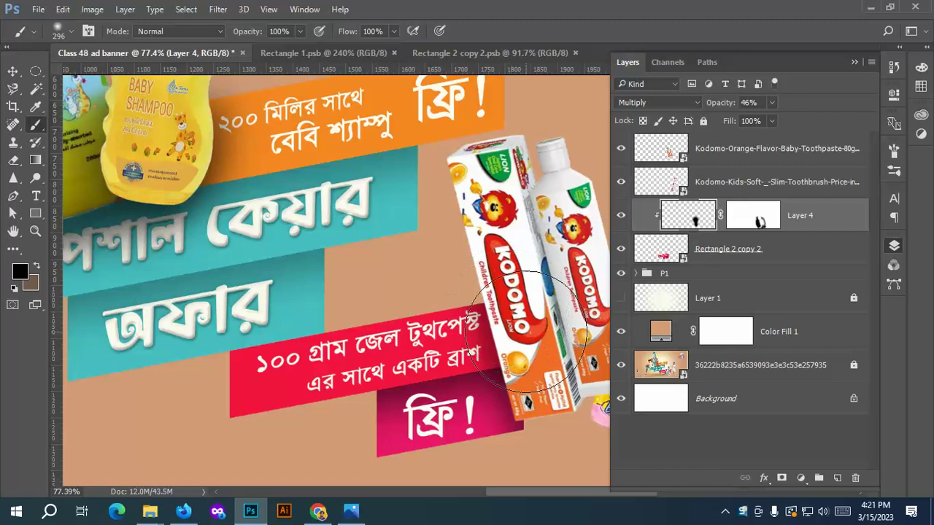
Set the clipped shadow layer's opacity to 62% and switch to the Move tool.
click(770, 103)
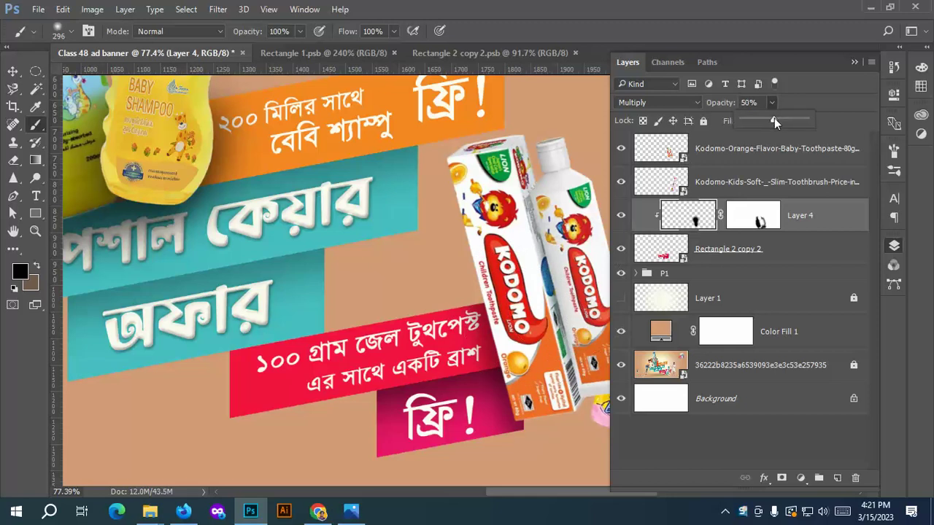
drag(782, 117, 778, 117)
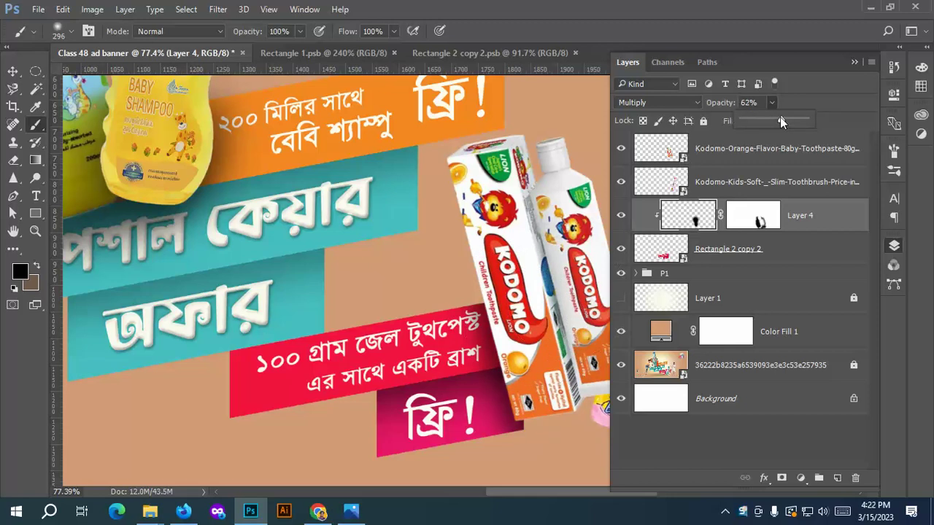
scroll(531, 281, down, 2)
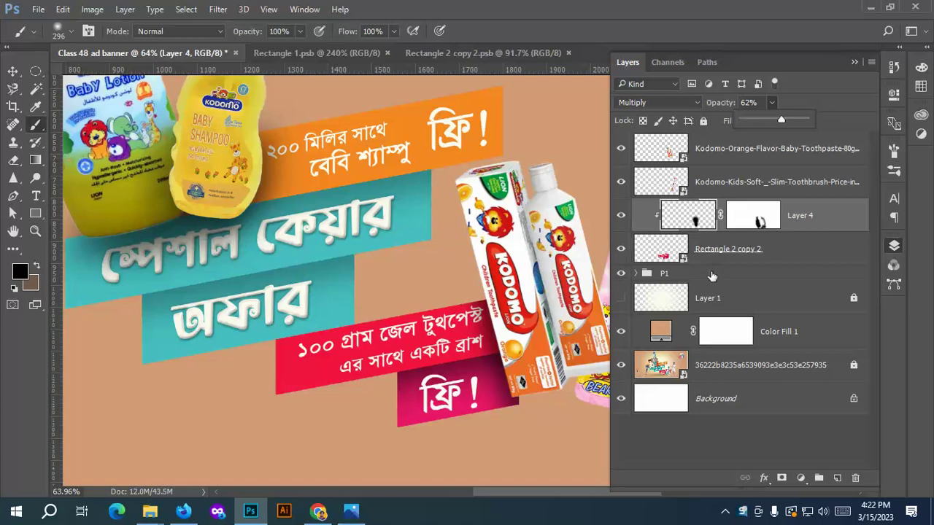
click(13, 71)
scroll(153, 215, down, 2)
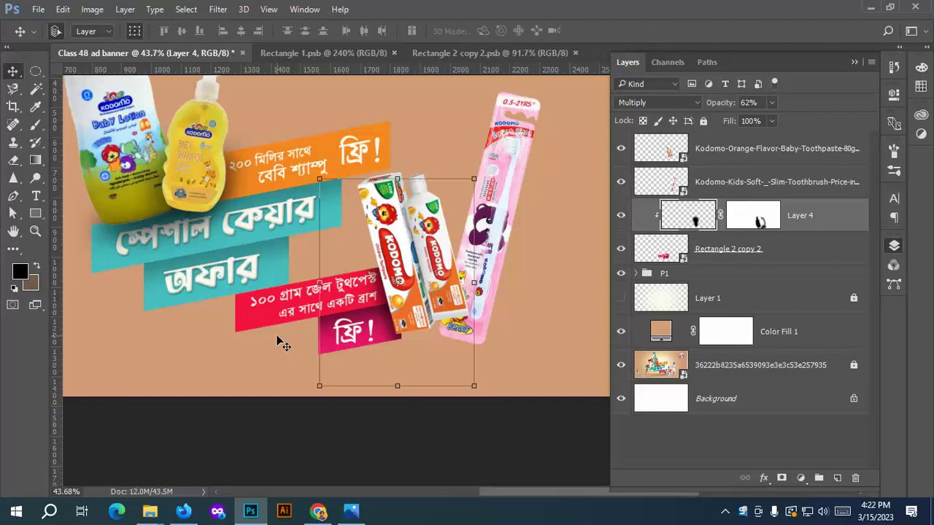
scroll(278, 339, down, 2)
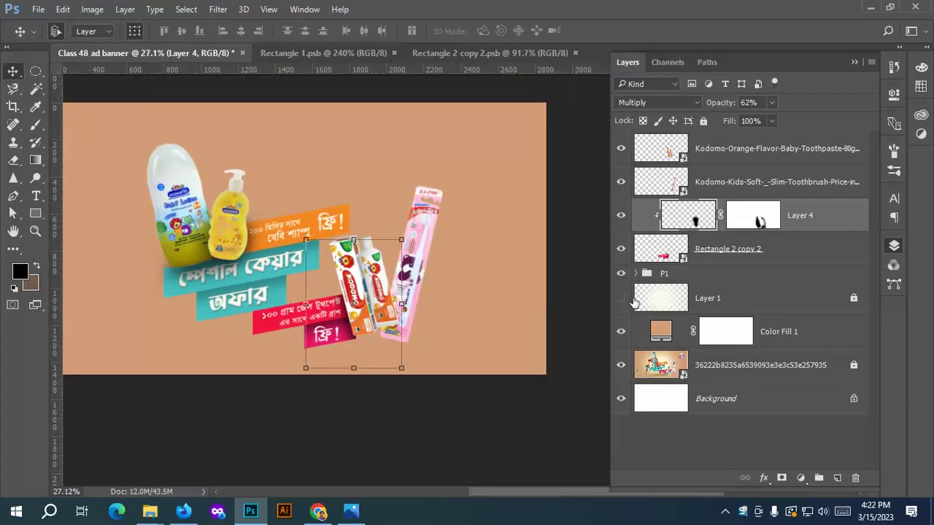
Show the Layer 1 background glow and move the toothbrush pack slightly left, closer to the toothpaste.
click(621, 298)
scroll(241, 295, down, 1)
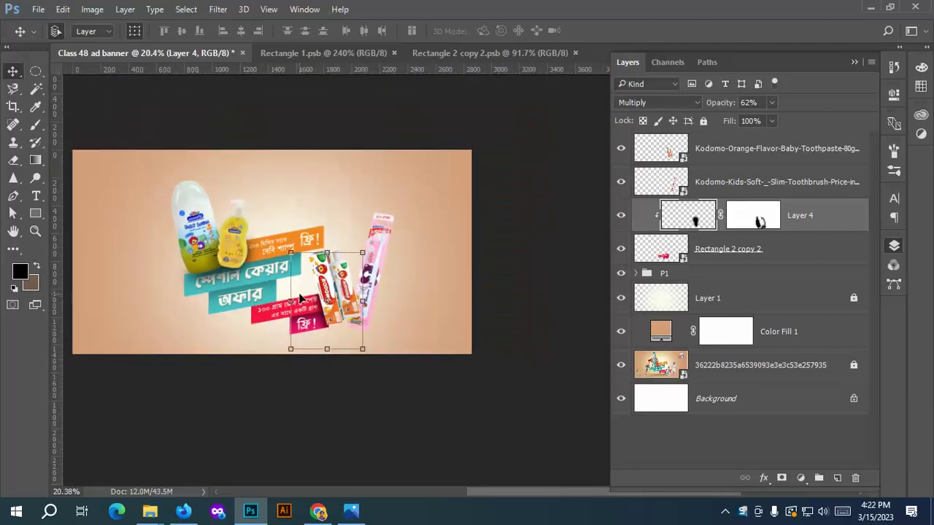
scroll(380, 266, up, 2)
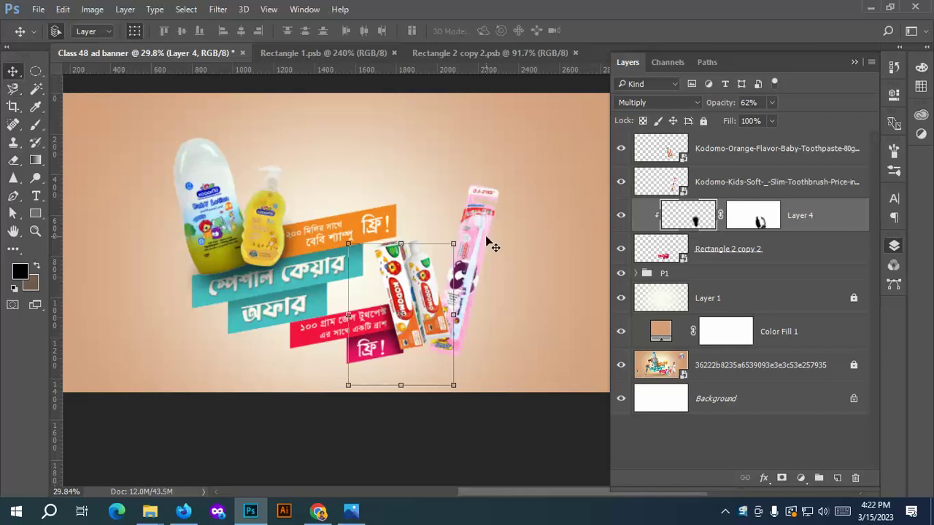
drag(488, 241, 463, 232)
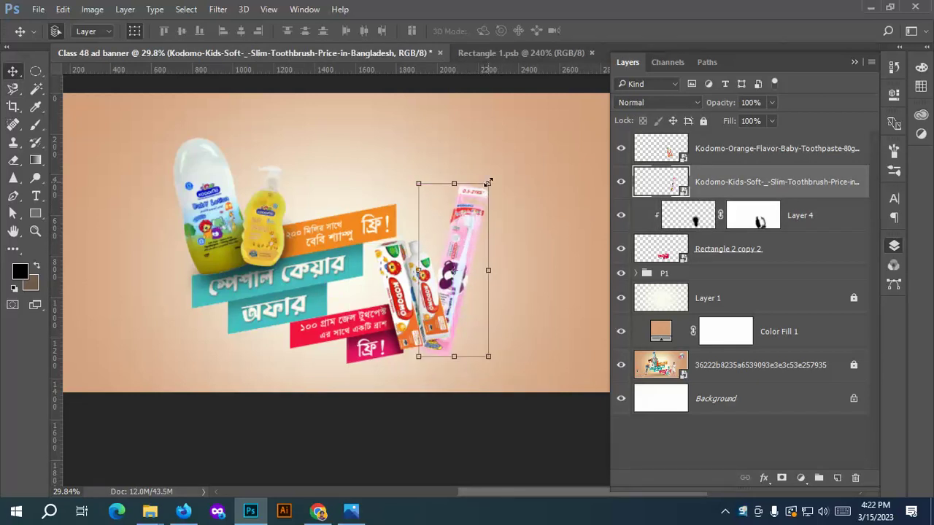
scroll(405, 240, up, 2)
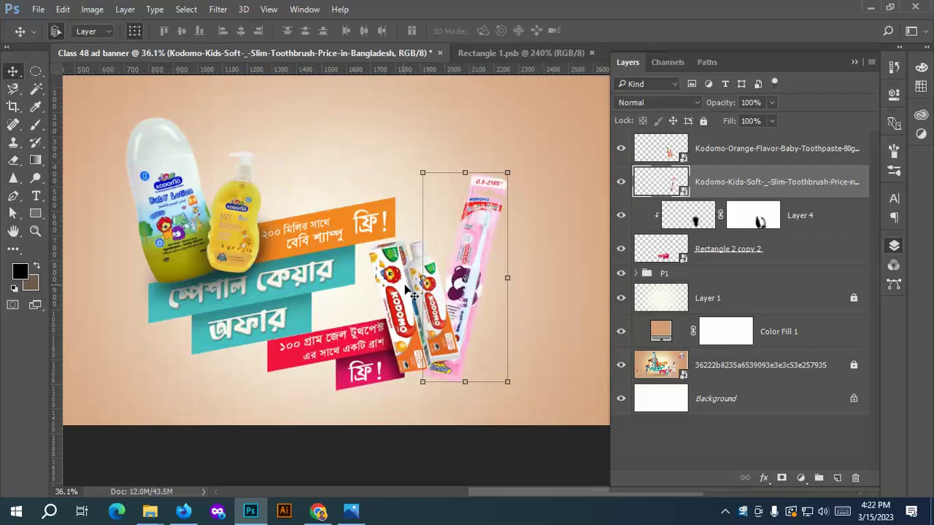
scroll(435, 273, down, 2)
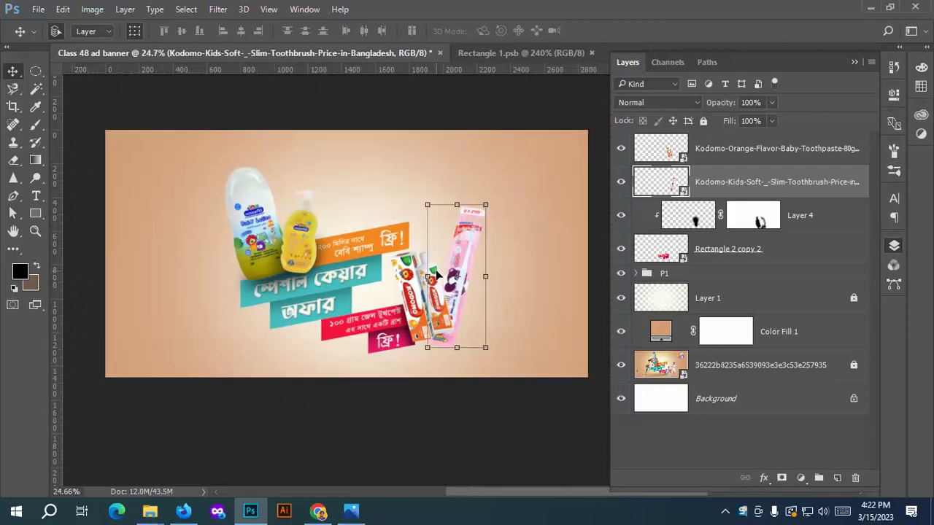
click(532, 353)
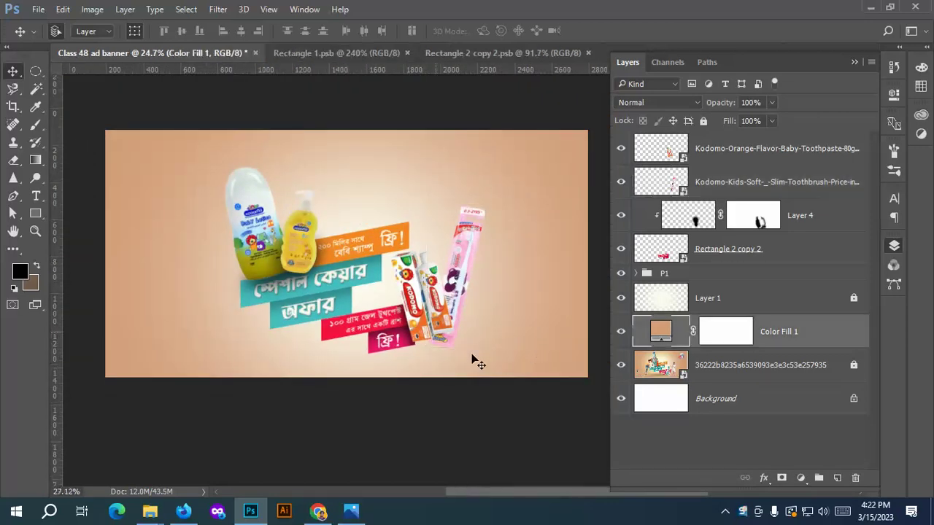
Create a new layer above Layer 1 and paint a soft black spot on it with a 611 px brush.
scroll(472, 359, up, 1)
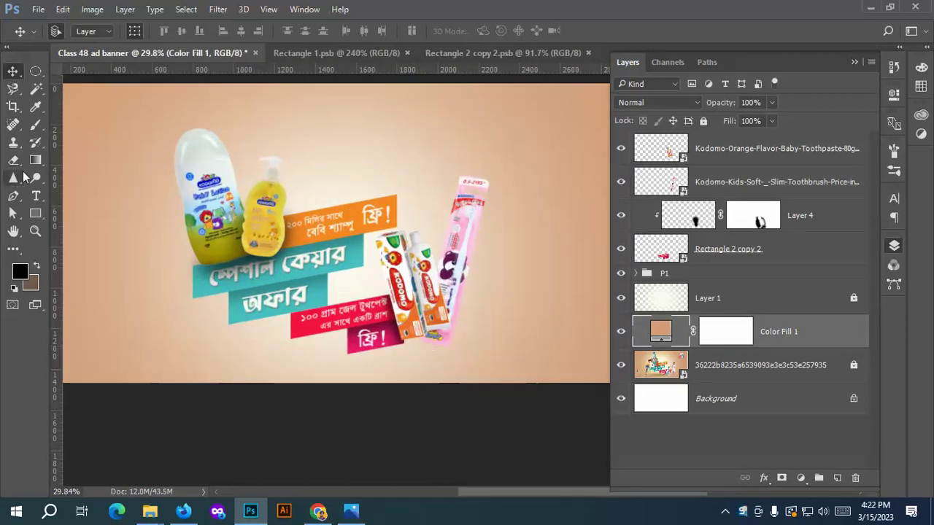
click(785, 308)
click(837, 478)
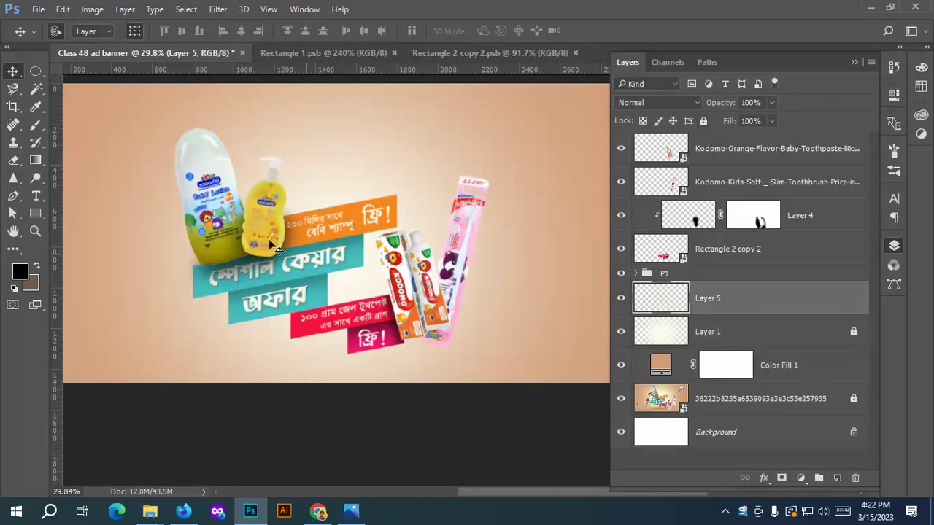
click(35, 125)
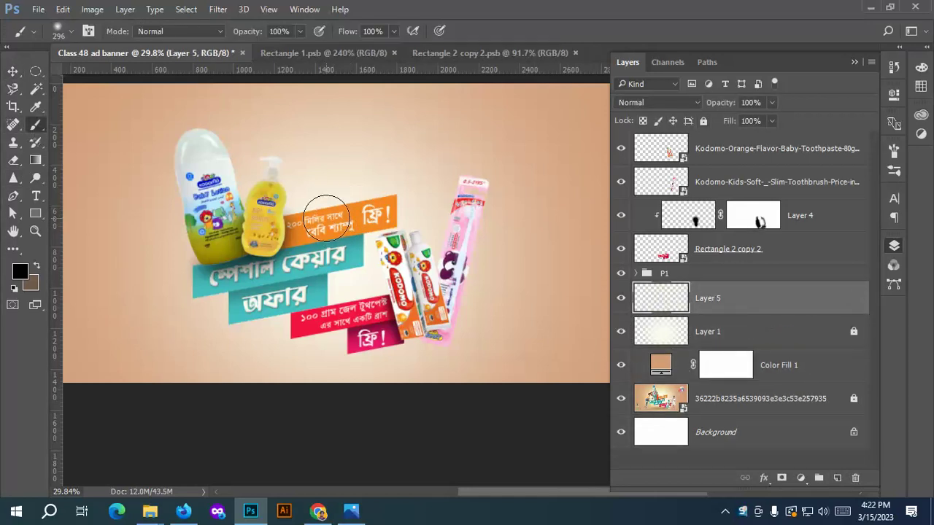
drag(330, 217, 413, 213)
mouse_move(314, 208)
mouse_down()
mouse_move(329, 193)
mouse_move(319, 168)
mouse_up()
key(ctrl+z)
mouse_move(334, 209)
mouse_down()
mouse_move(301, 217)
mouse_move(321, 228)
mouse_move(348, 192)
mouse_up()
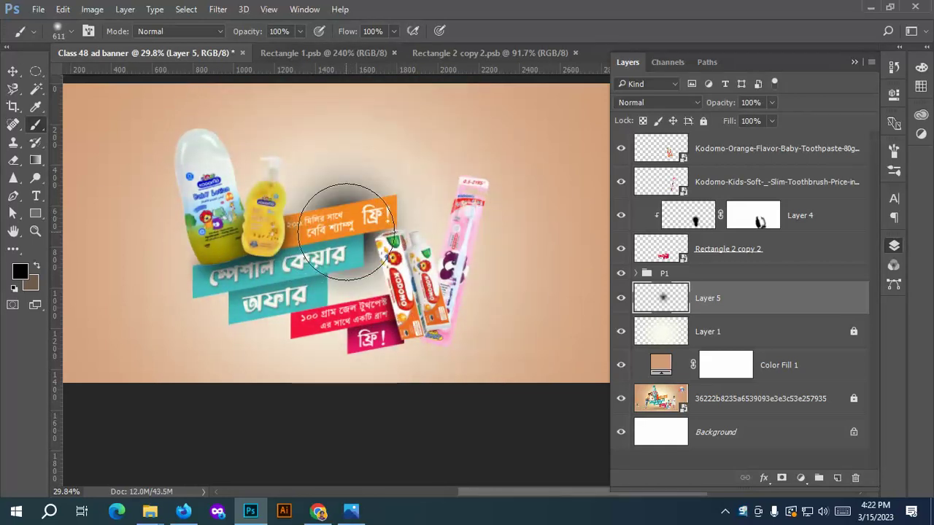
Transform the black spot into a thin ellipse, 73.86% wide and 10.40% high, beneath the toothpaste and toothbrush.
click(13, 71)
drag(343, 130, 464, 357)
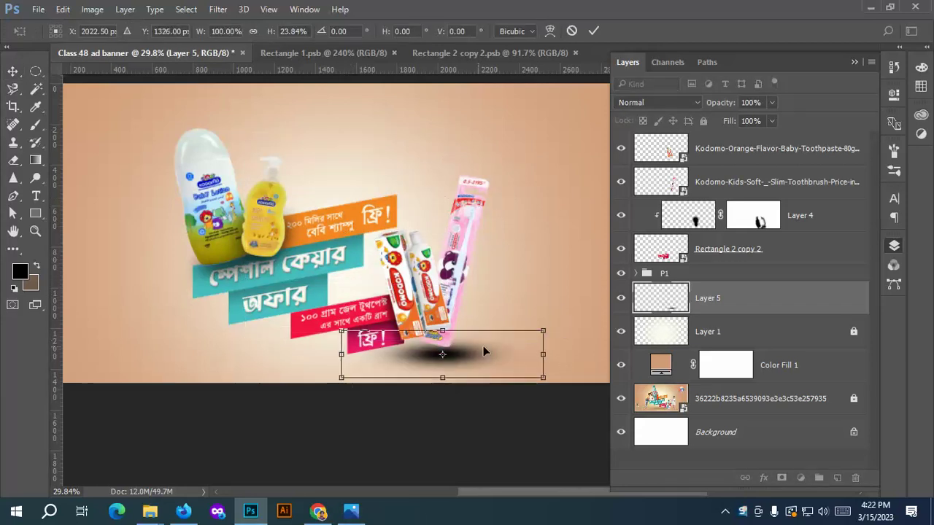
drag(545, 333, 544, 351)
drag(446, 363, 443, 354)
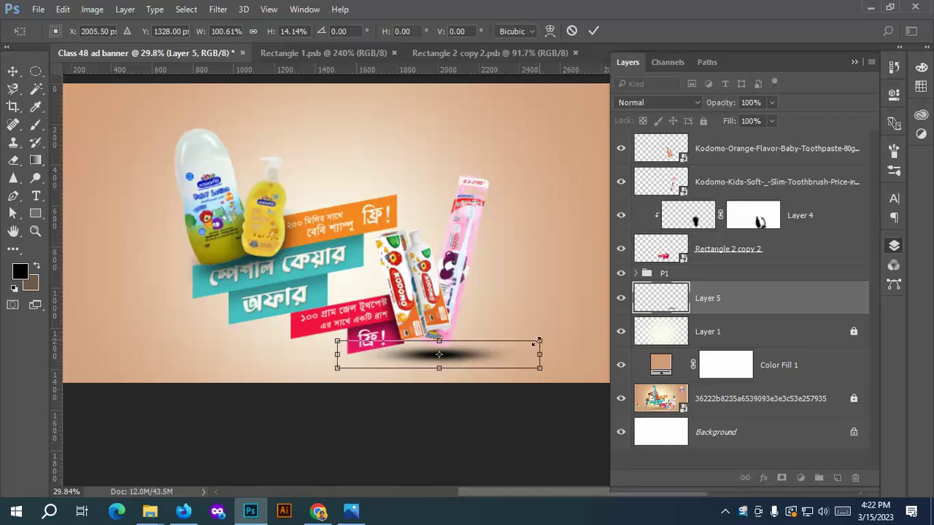
drag(538, 341, 478, 352)
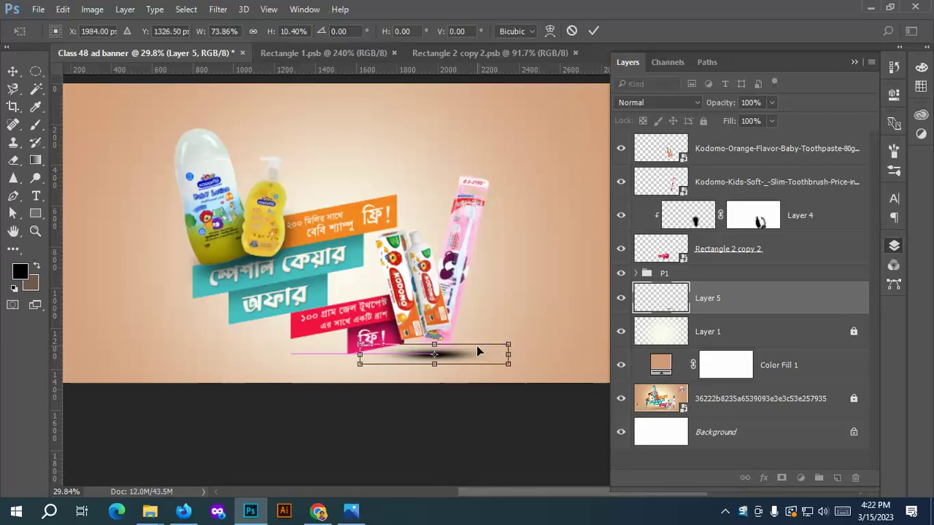
Set the ground shadow layer's opacity to 32% and commit the transform.
drag(771, 103, 745, 120)
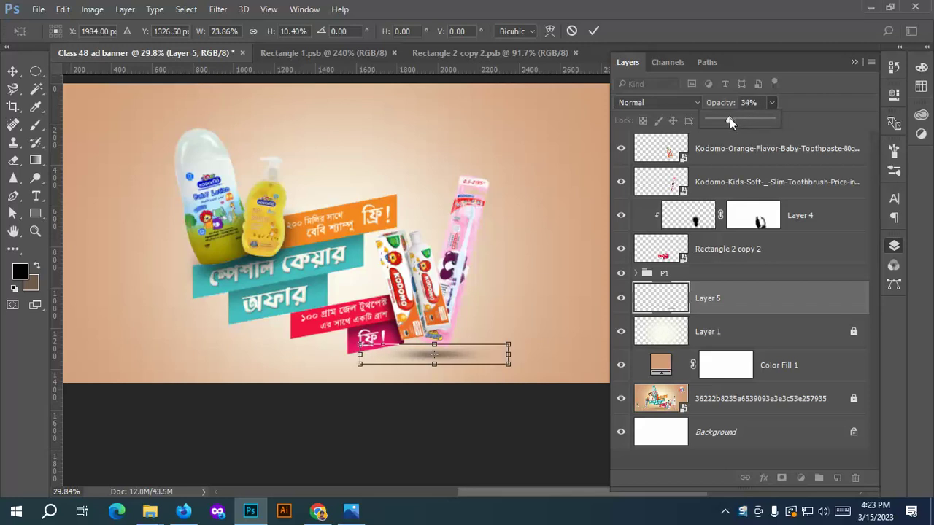
click(515, 274)
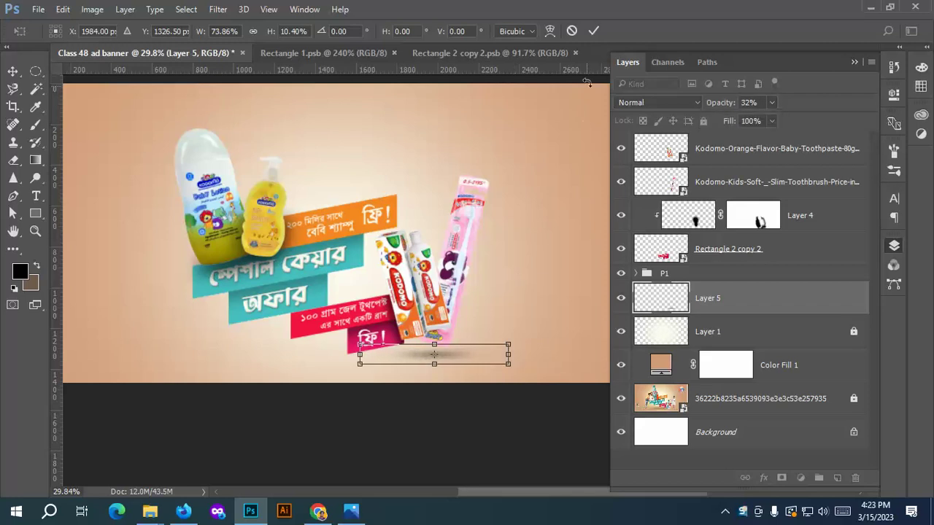
click(593, 32)
click(534, 278)
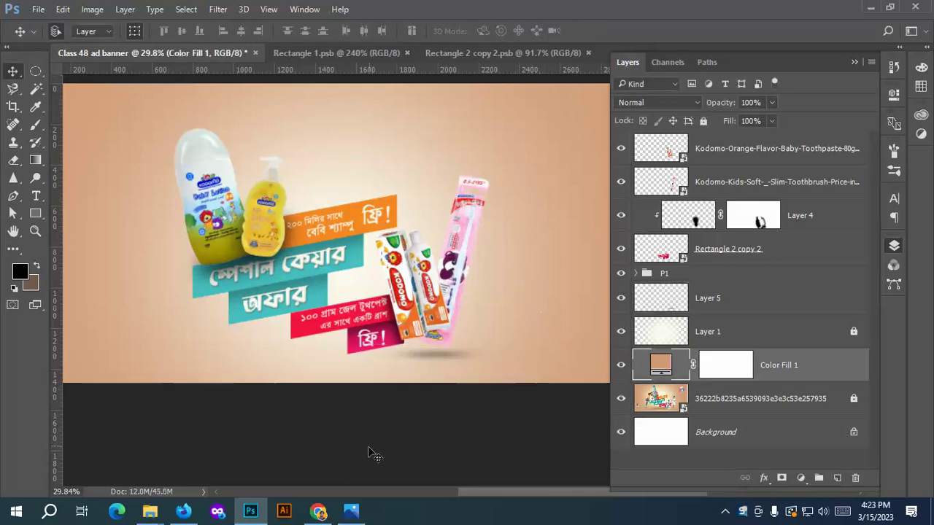
Move the ground shadow slightly left and down so it sits centred below the toothpaste and toothbrush.
drag(444, 365, 432, 358)
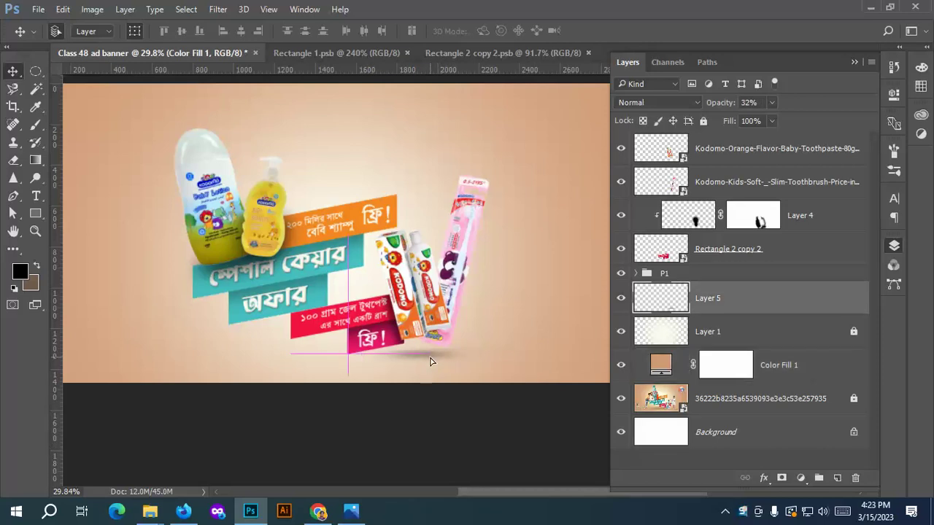
key(Down)
key(Down)
key(Down)
key(Down)
key(Down)
key(Down)
key(Down)
key(Down)
key(Down)
key(Down)
key(Down)
key(Down)
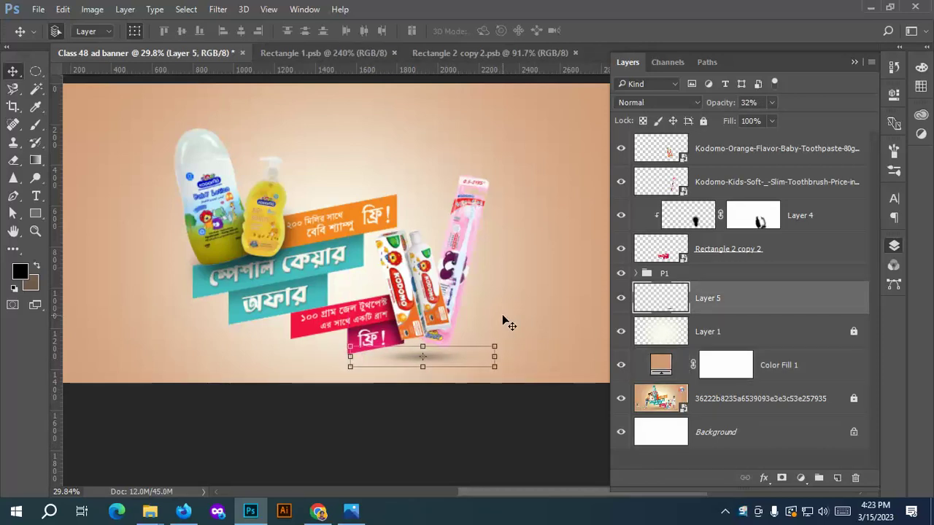
click(518, 308)
scroll(528, 371, down, 1)
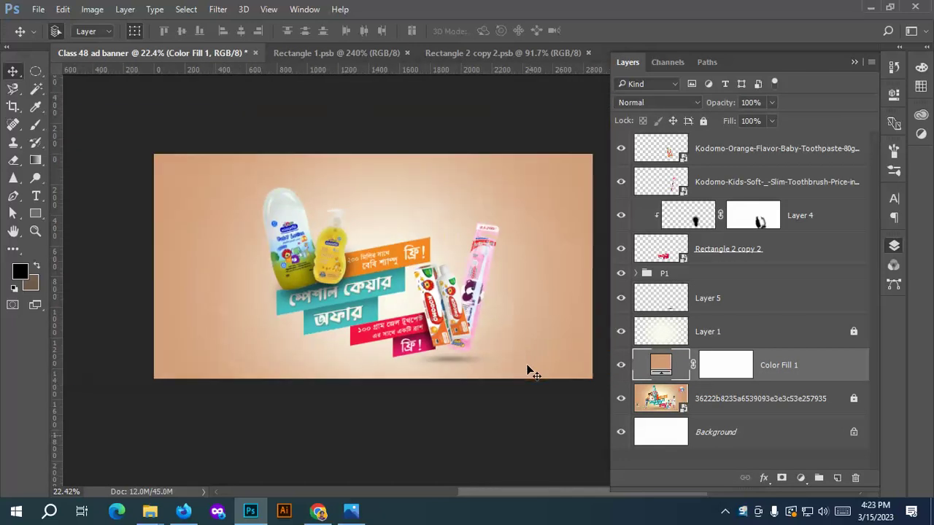
Enlarge the baby lotion bottle proportionally to about 68.5% around its lower right corner.
scroll(515, 412, up, 2)
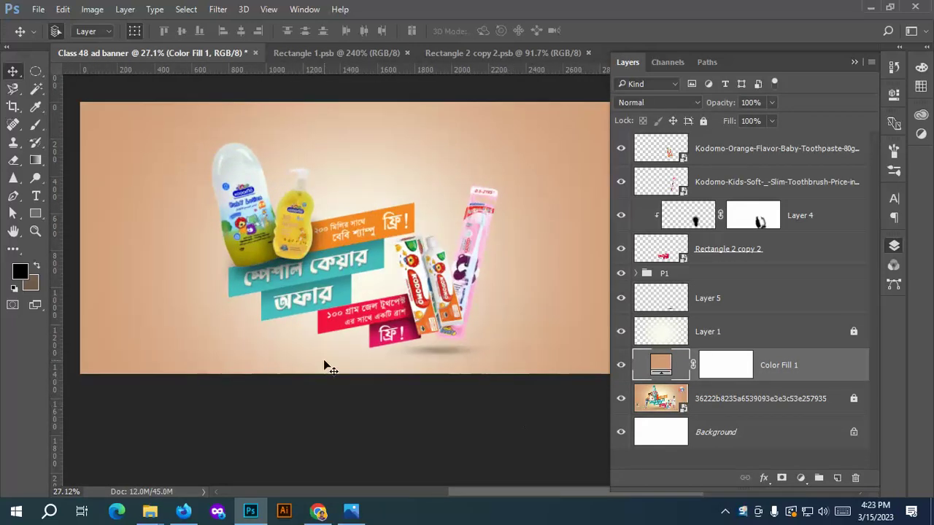
click(243, 179)
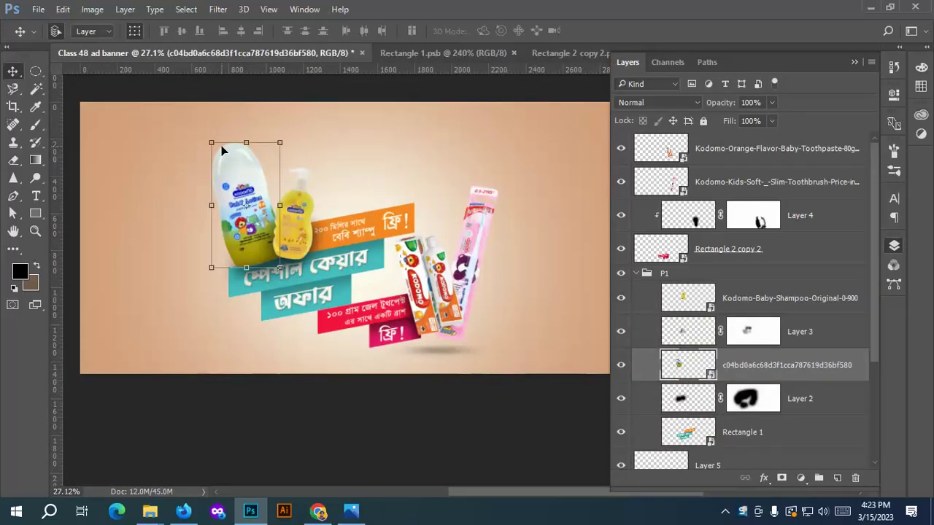
drag(211, 140, 193, 145)
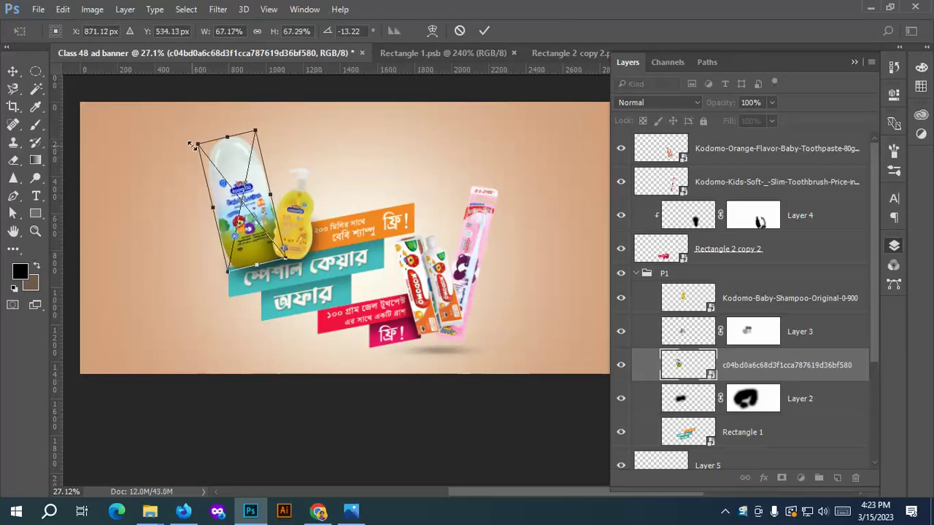
scroll(244, 206, up, 5)
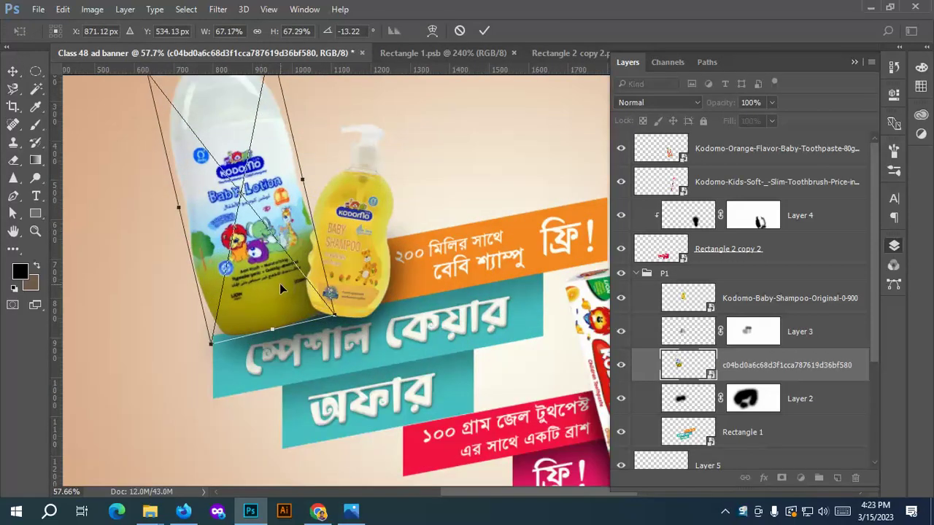
scroll(236, 164, down, 2)
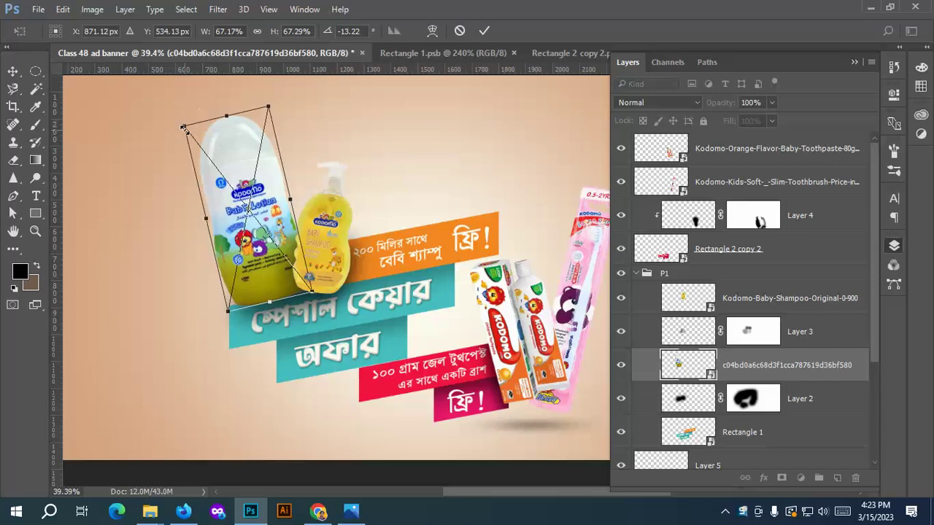
drag(176, 129, 182, 122)
scroll(286, 294, up, 3)
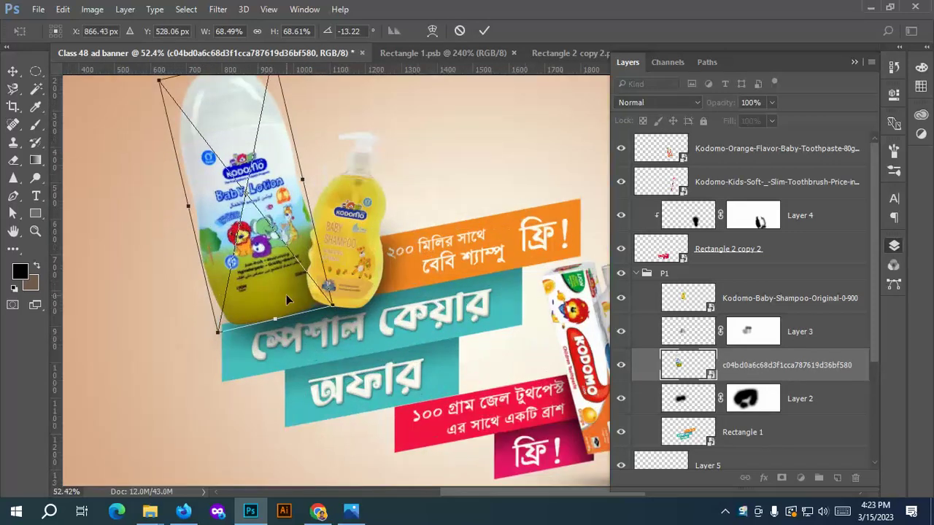
Move the enlarged lotion bottle slightly down and right so its base rests on the teal ribbon, and commit the transform.
scroll(291, 310, up, 2)
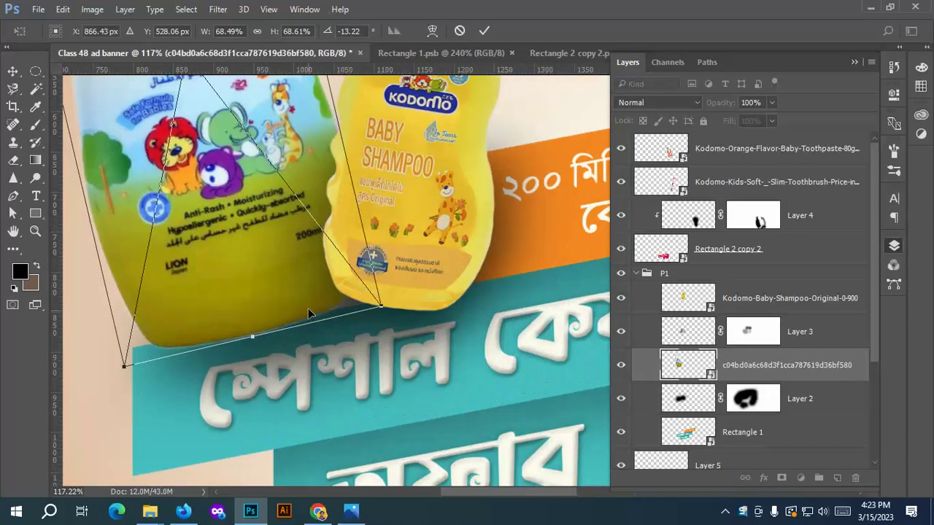
drag(309, 303, 302, 305)
scroll(296, 311, down, 5)
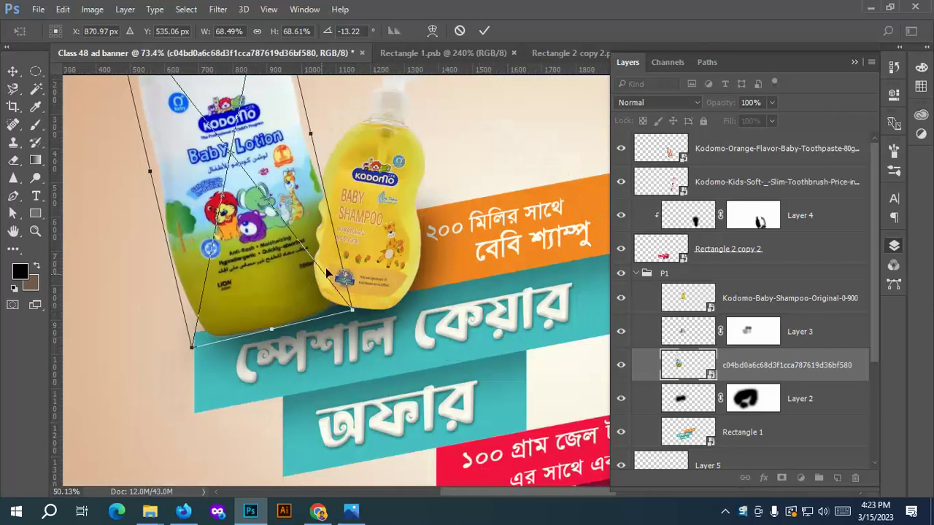
click(484, 33)
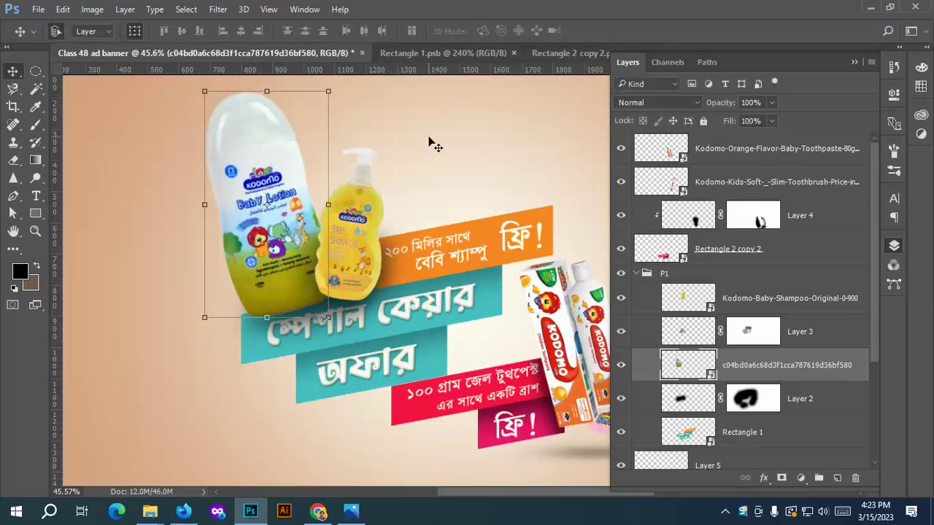
click(427, 141)
scroll(449, 352, down, 3)
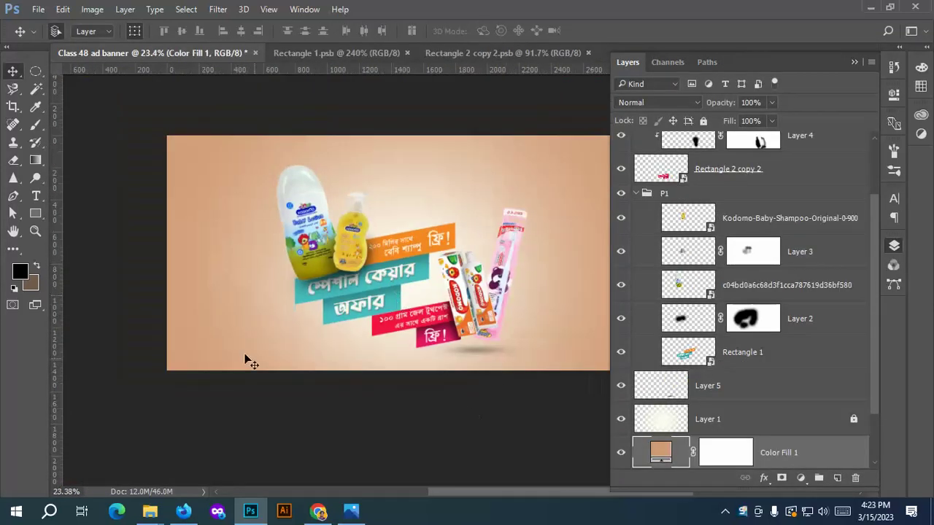
scroll(243, 359, down, 1)
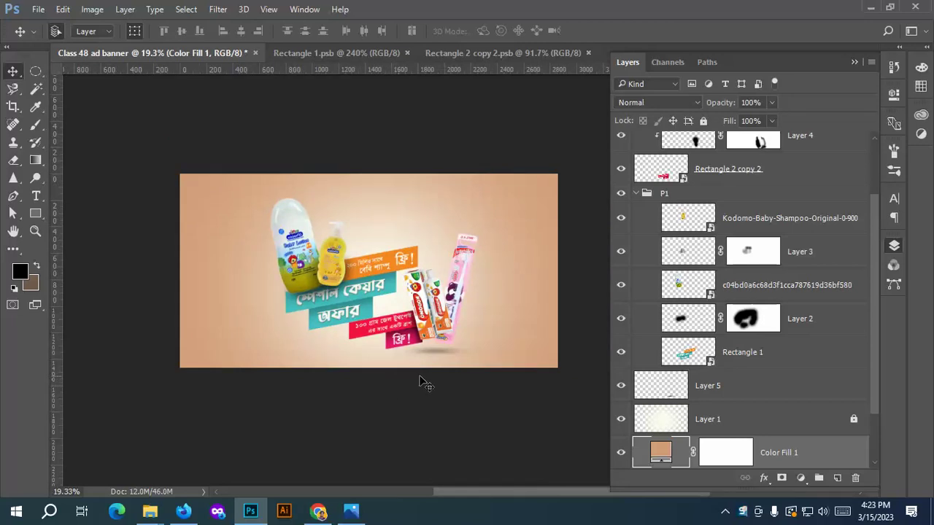
Collapse the P1 group and move the ground shadow layer, Layer 5, directly beneath Rectangle 2 copy 2.
click(638, 195)
click(821, 238)
key(ctrl+plus)
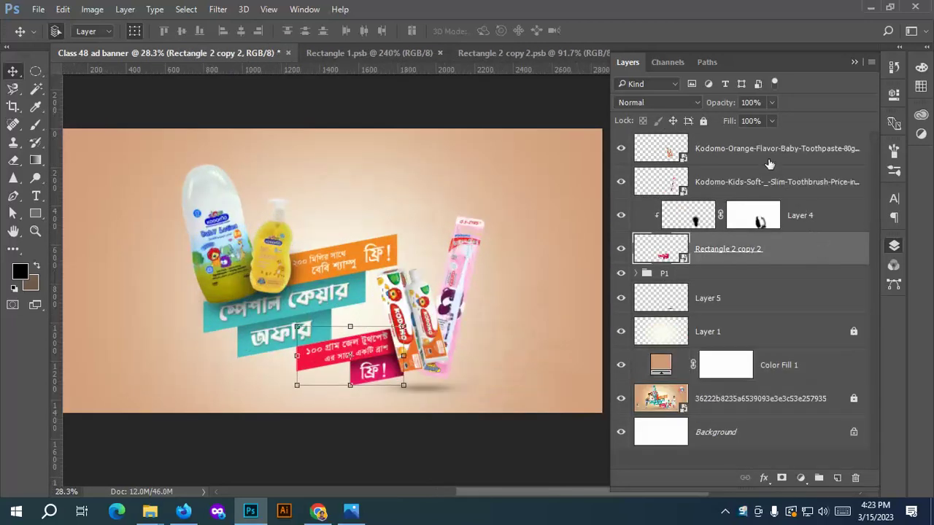
click(766, 301)
drag(767, 301, 765, 261)
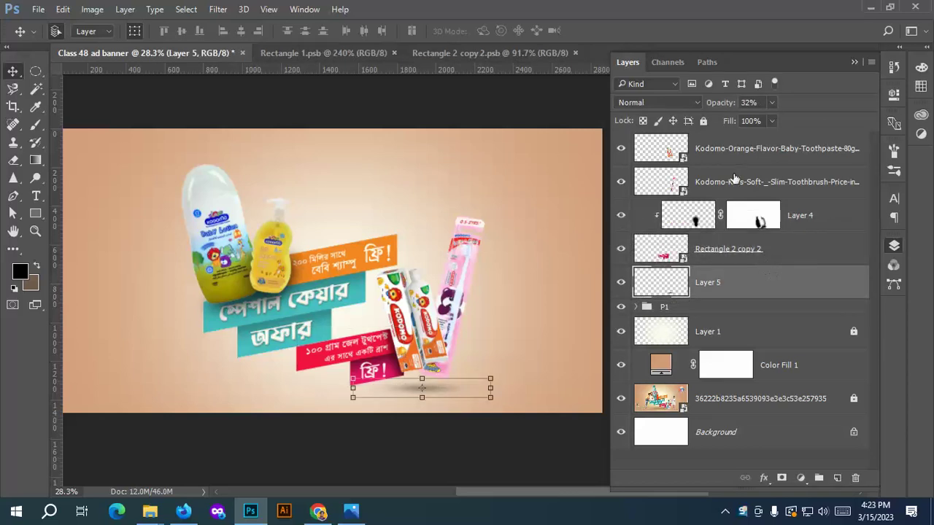
Group the layers from Layer 5 up to the toothpaste layer and name the group P2.
shift+click(734, 149)
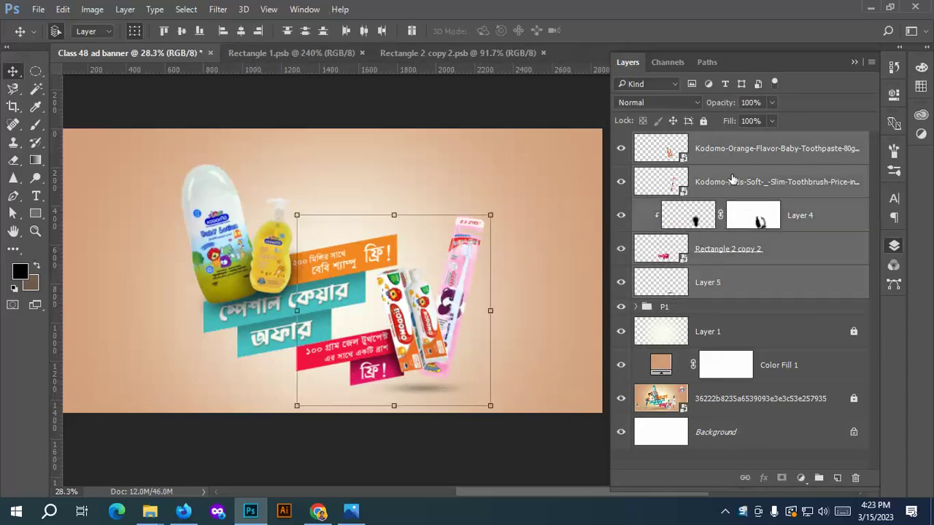
key(ctrl+g)
double_click(671, 140)
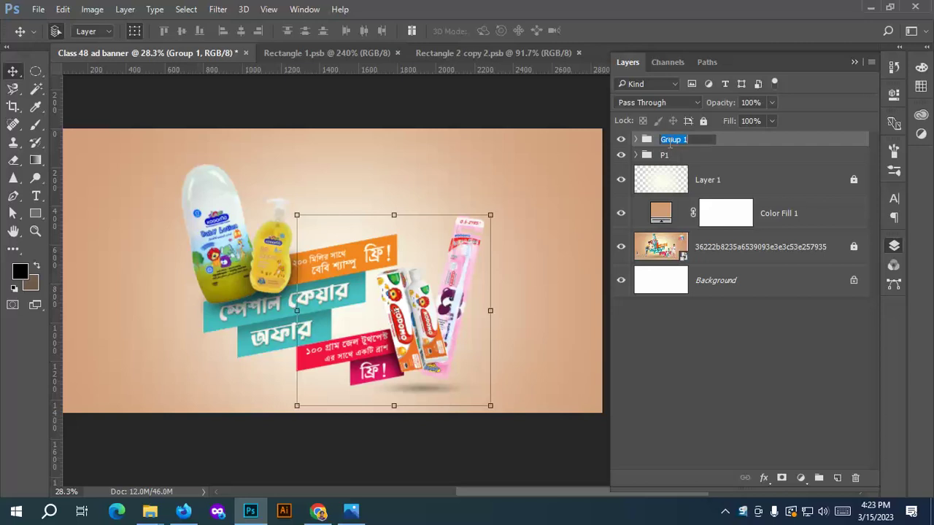
text(P2)
click(787, 394)
Unlock Layer 1, group it with Color Fill 1 and name the group BG.
click(756, 184)
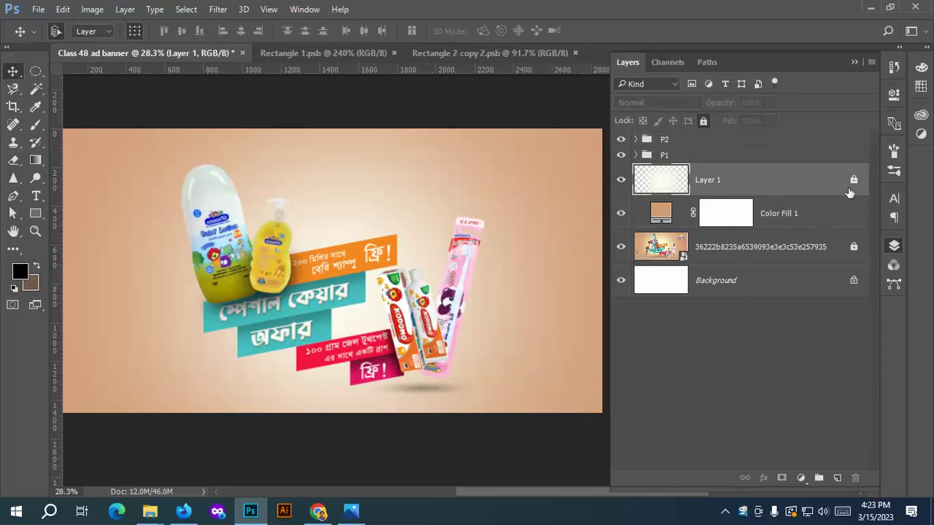
shift+click(835, 214)
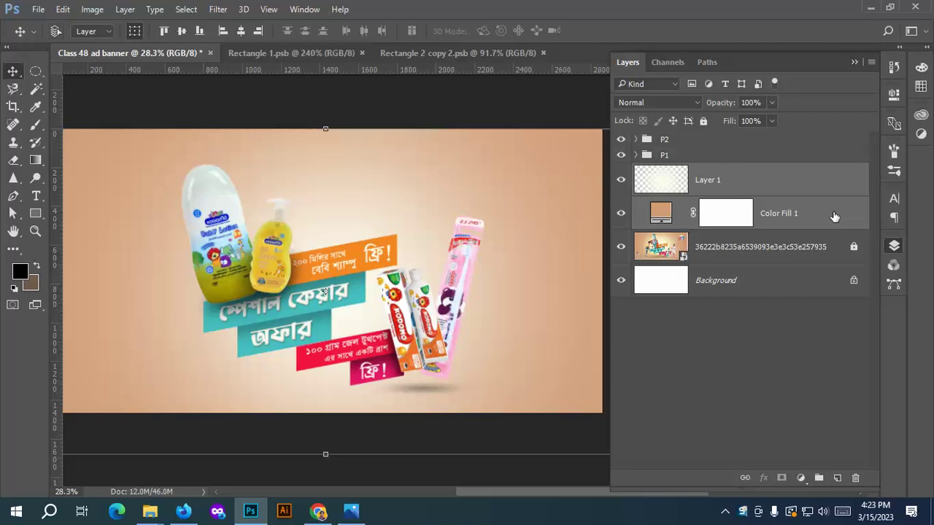
key(ctrl+g)
double_click(684, 171)
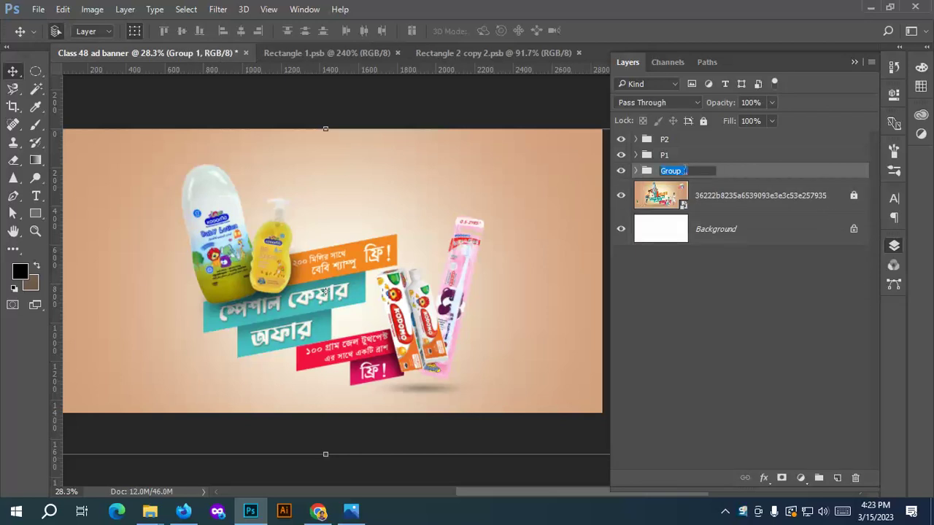
text(BG)
click(763, 272)
key(ctrl+minus)
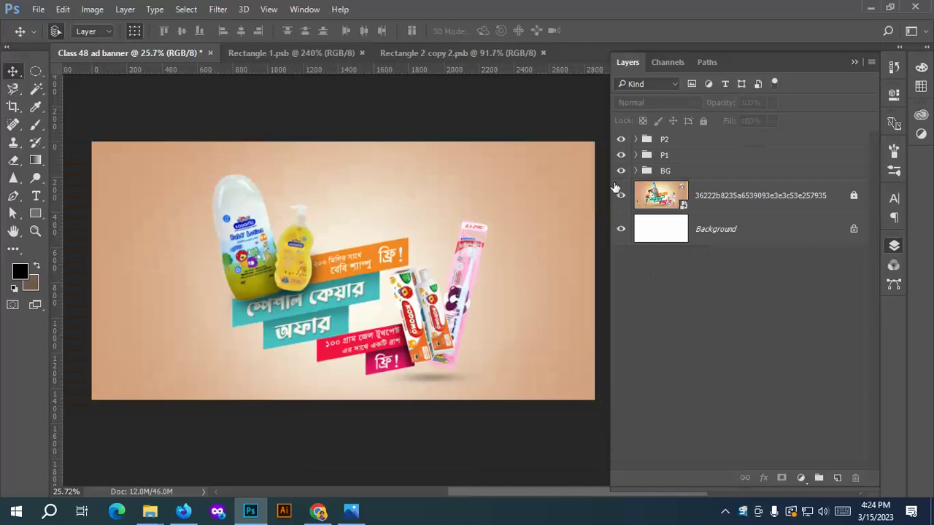
Hide the reference image and white Background layers, and toggle the BG group's visibility to check its contents.
click(621, 172)
click(621, 229)
click(621, 196)
click(621, 171)
click(621, 171)
click(621, 171)
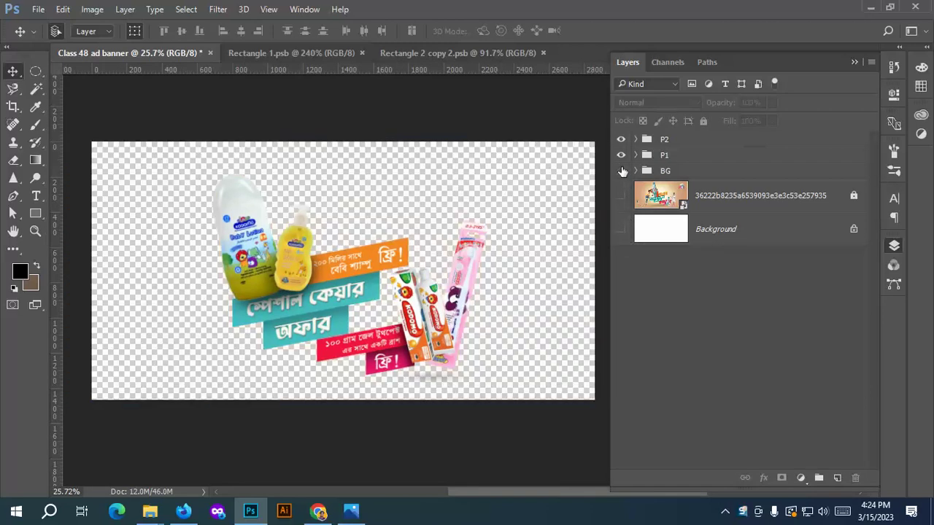
click(621, 171)
click(621, 171)
click(621, 170)
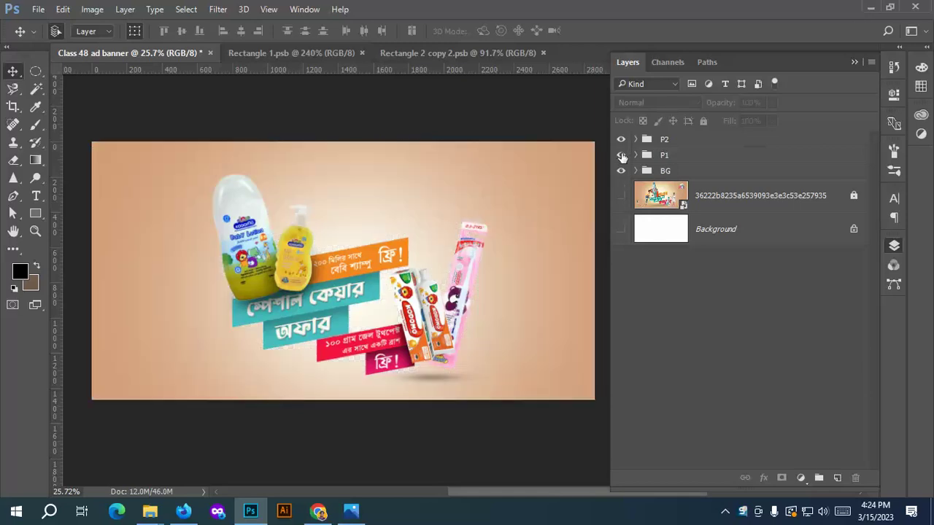
Toggle the P2 group's visibility to check which banner elements it contains, leaving it hidden.
click(621, 140)
click(621, 140)
click(621, 139)
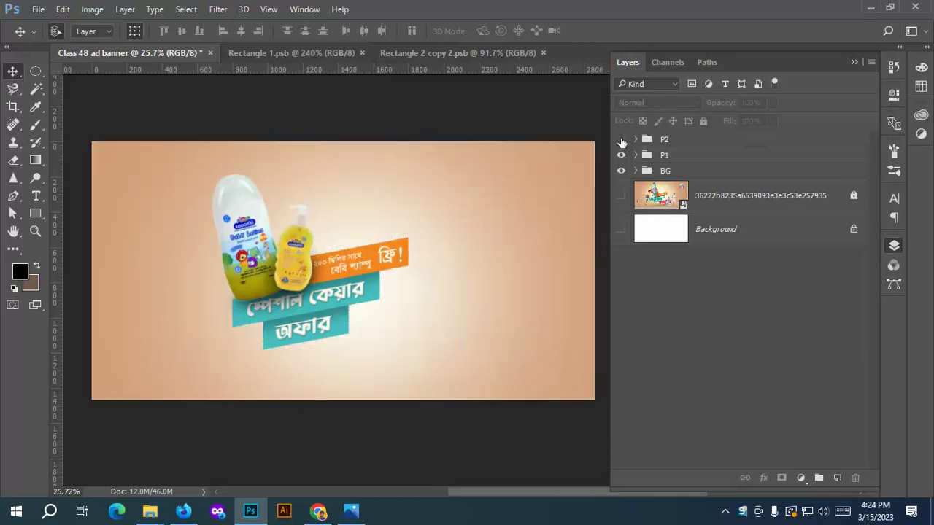
click(621, 139)
click(621, 139)
click(621, 140)
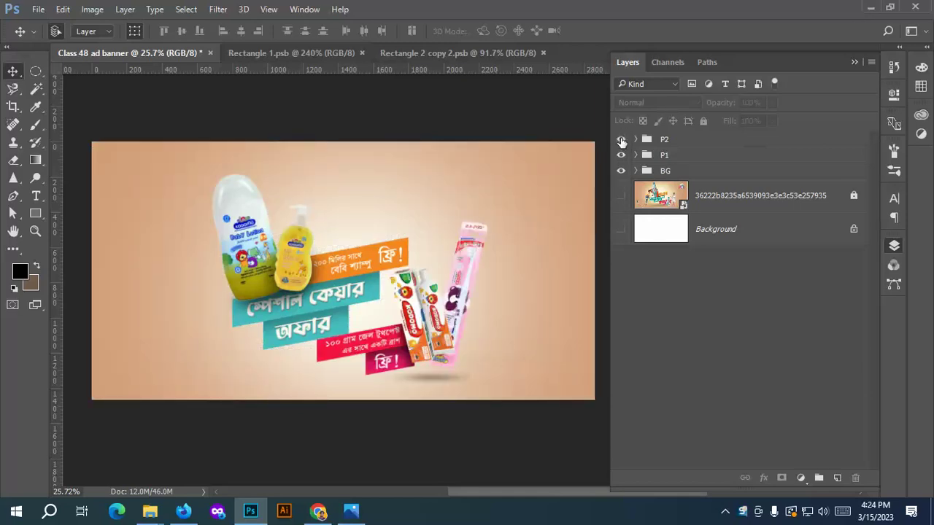
click(621, 140)
click(621, 139)
click(621, 139)
Toggle the P1 group's visibility to check its contents, and show both P1 and P2 again.
click(621, 156)
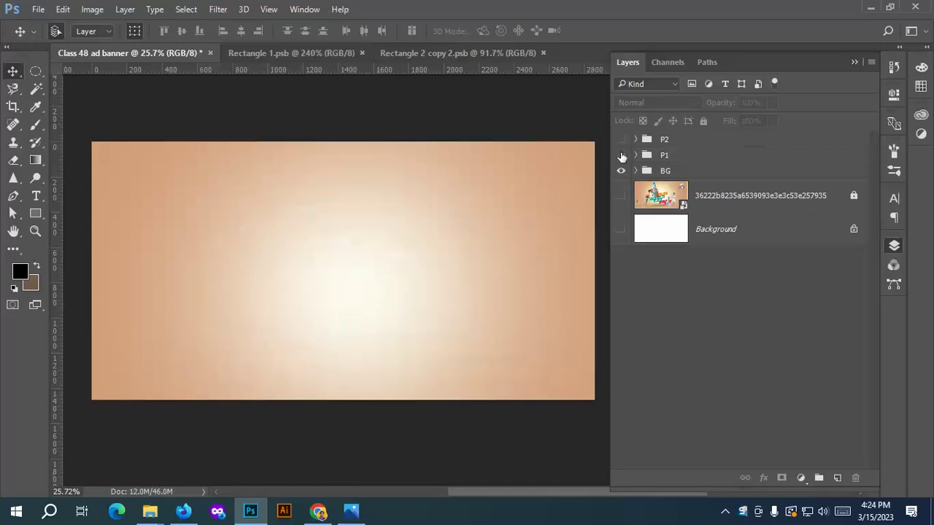
click(621, 155)
click(621, 156)
click(621, 156)
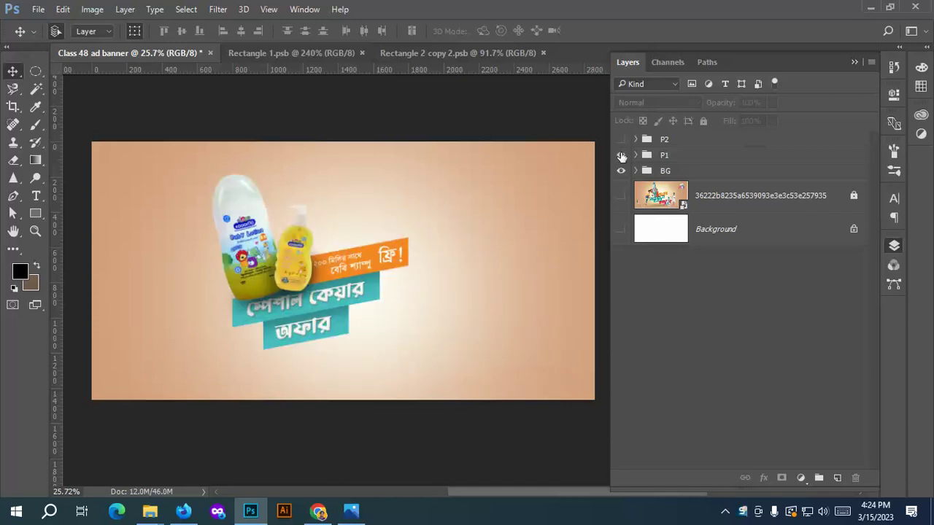
click(621, 156)
click(621, 140)
click(621, 155)
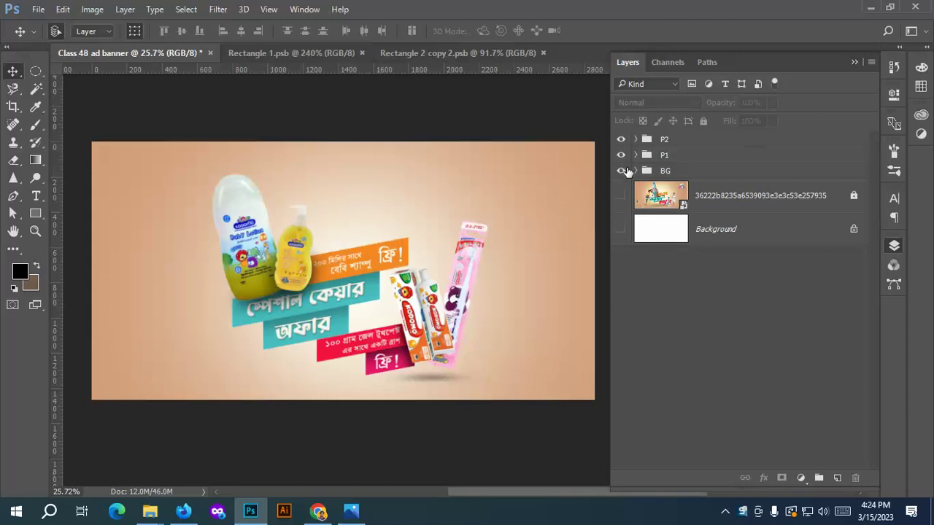
Show the reference image alone by hiding the P1, P2 and BG groups.
click(621, 195)
click(621, 156)
click(621, 140)
click(621, 170)
click(621, 196)
click(621, 196)
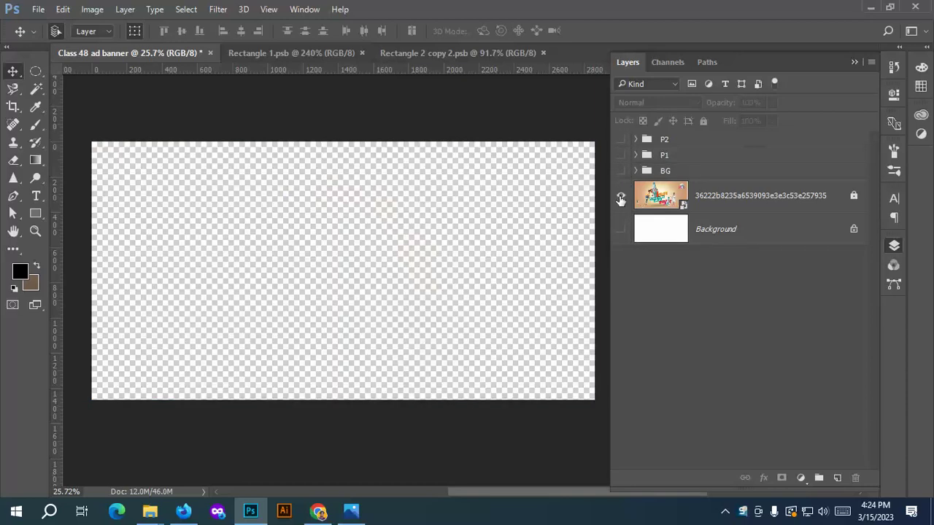
click(621, 196)
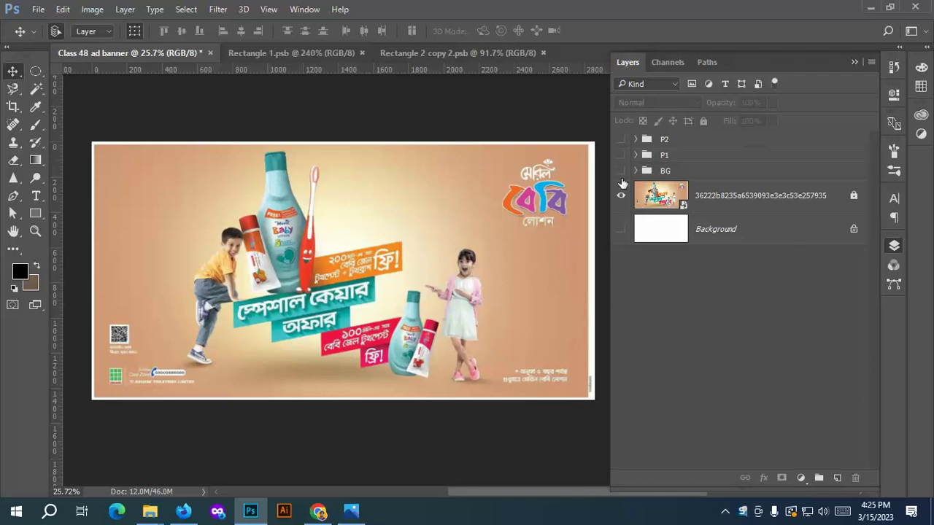
Show the P2, P1 and BG groups again to view the composed banner over the reference.
click(621, 139)
click(621, 154)
click(621, 170)
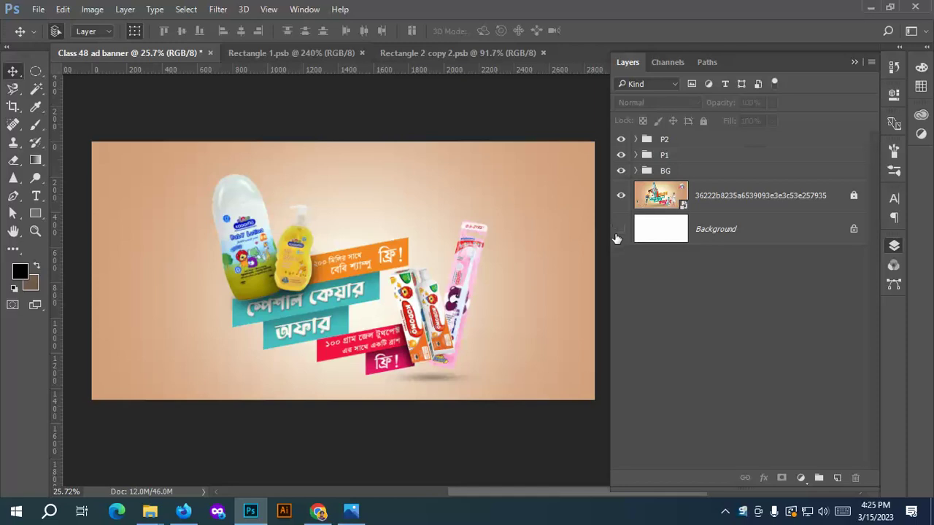
scroll(384, 317, down, 1)
scroll(393, 420, up, 1)
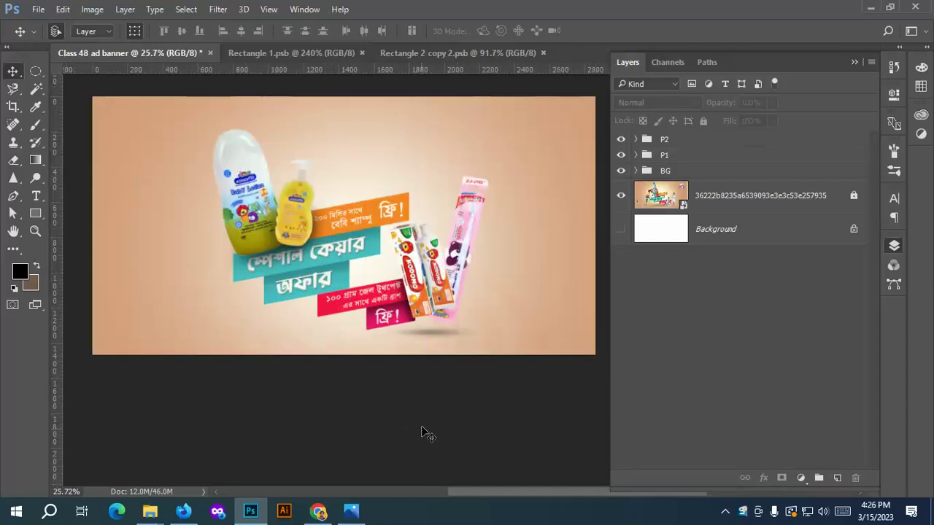
Change the Color Fill 1 background in the BG group to teal 47bfc0, sampled from the teal ribbon.
click(635, 171)
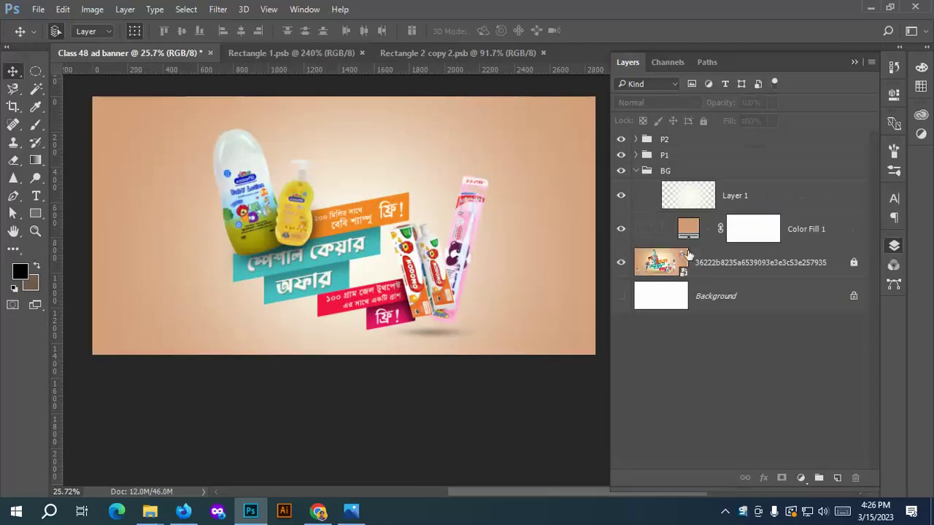
double_click(688, 228)
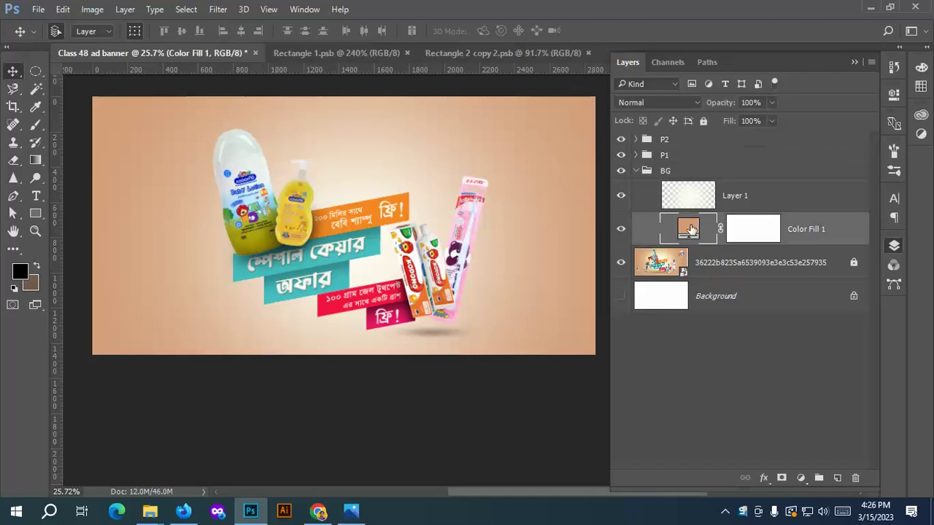
click(376, 246)
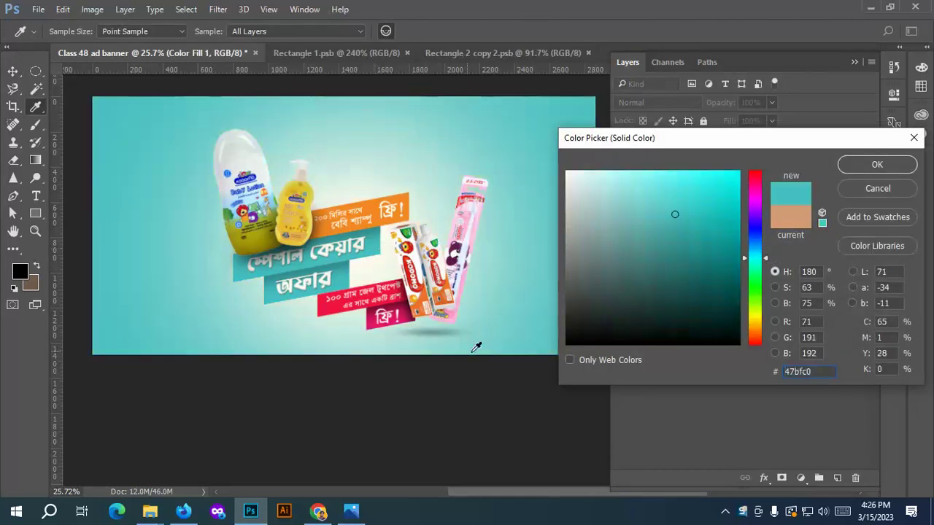
click(877, 165)
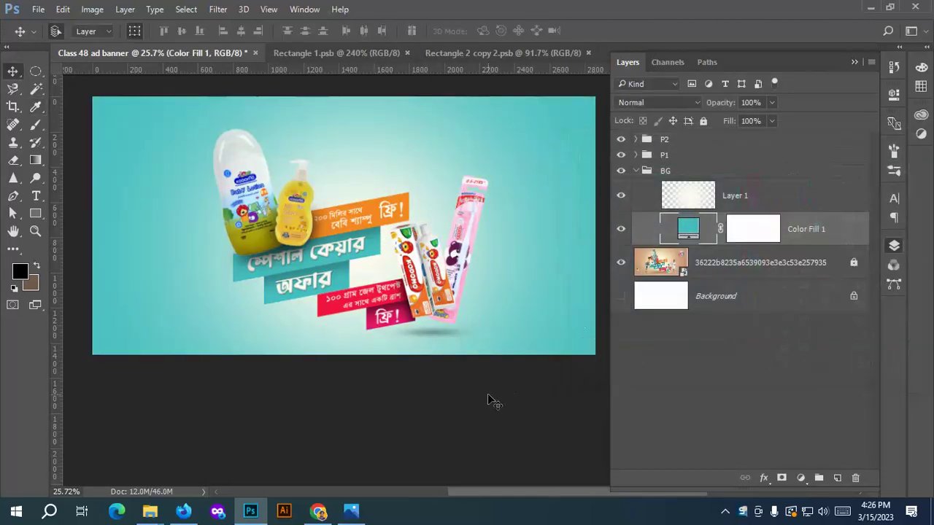
Scale the P2, P1 and BG groups together to about 96% and recentre them horizontally on the canvas.
click(717, 143)
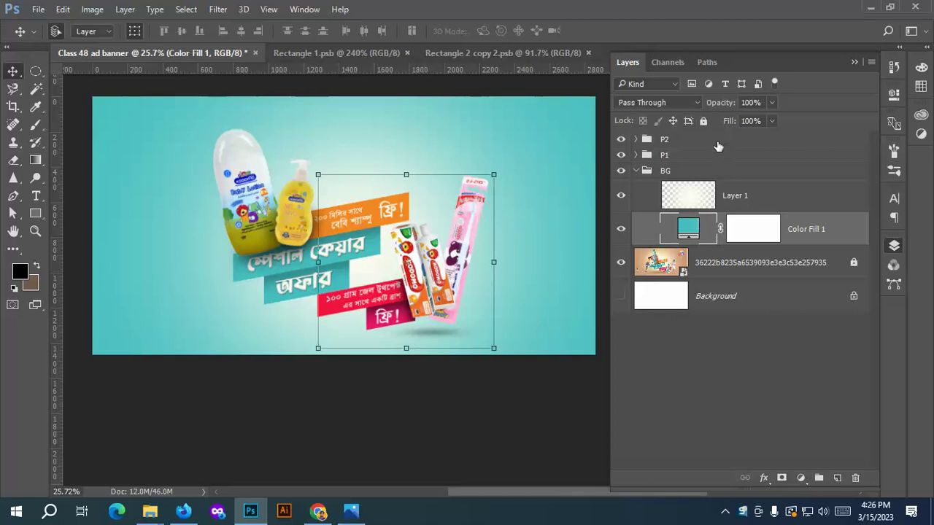
shift+click(721, 173)
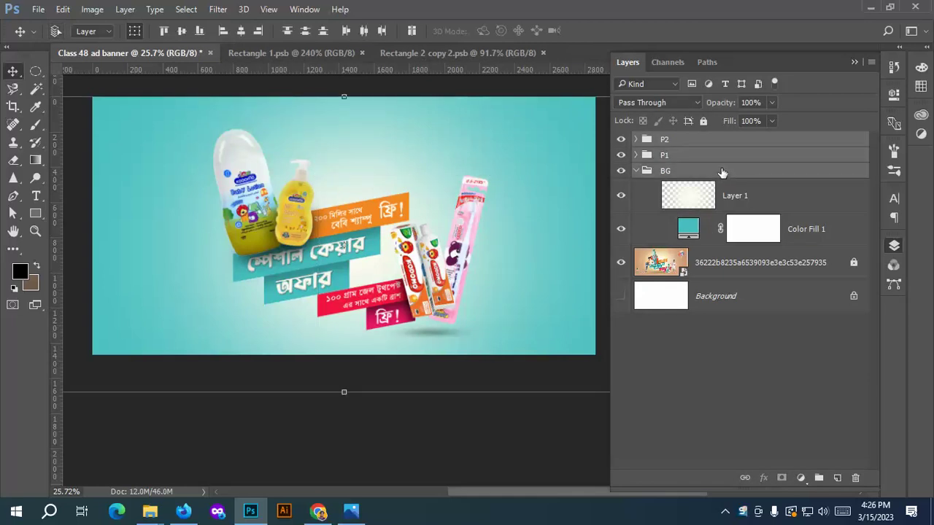
key(ctrl+t)
scroll(305, 237, down, 1)
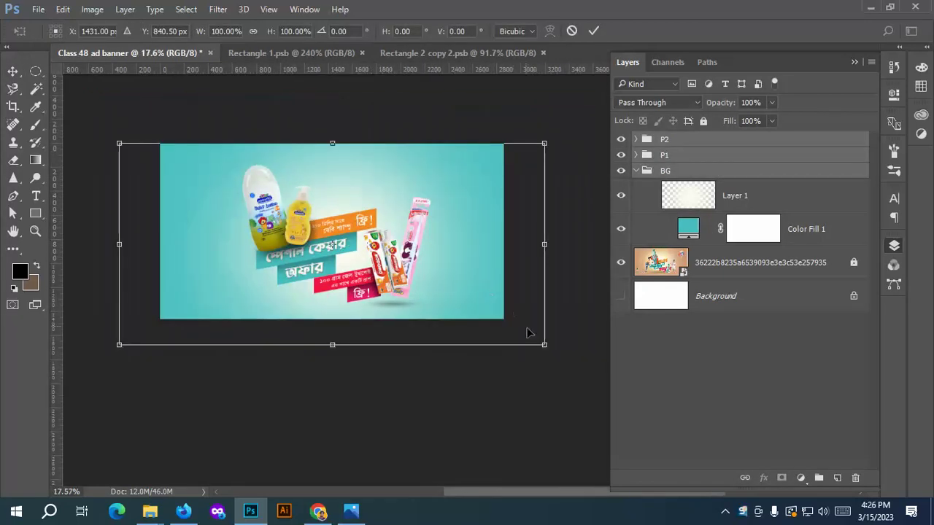
drag(544, 344, 509, 322)
scroll(358, 238, up, 1)
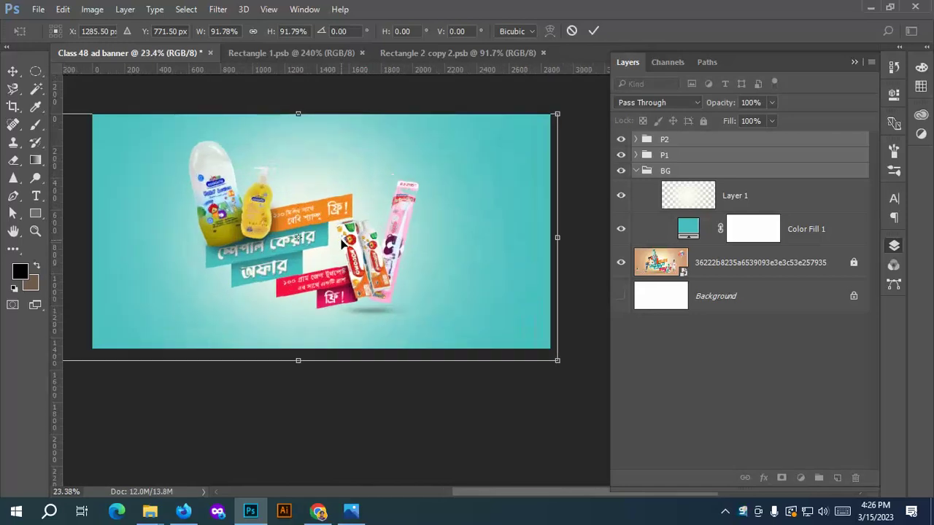
mouse_move(347, 246)
mouse_down()
mouse_move(357, 245)
mouse_move(349, 243)
mouse_up()
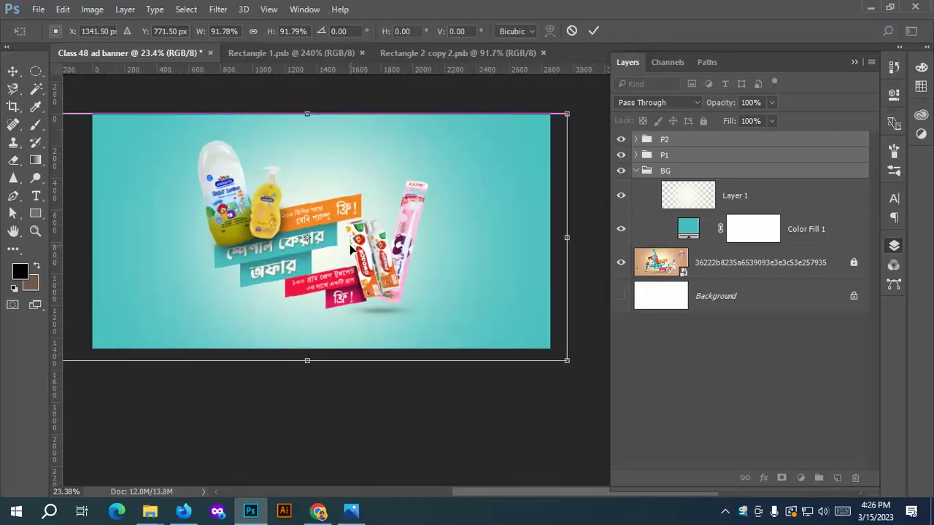
drag(568, 361, 594, 375)
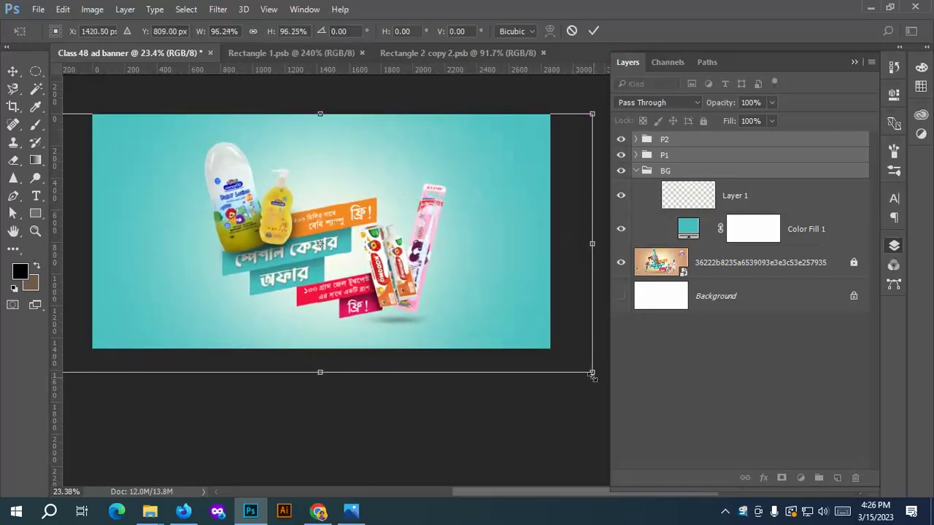
mouse_move(413, 287)
mouse_down()
mouse_move(404, 287)
mouse_move(414, 282)
mouse_up()
scroll(419, 262, down, 2)
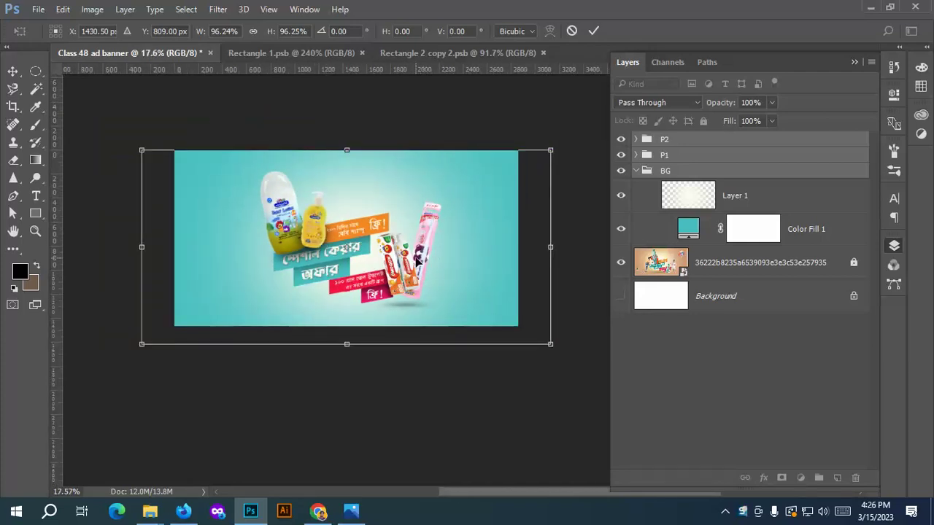
click(593, 31)
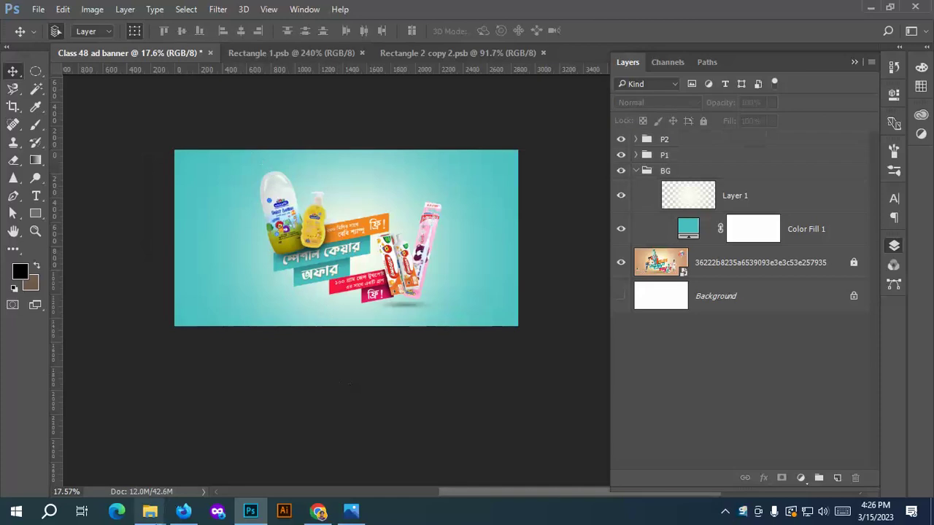
mouse_move(144, 515)
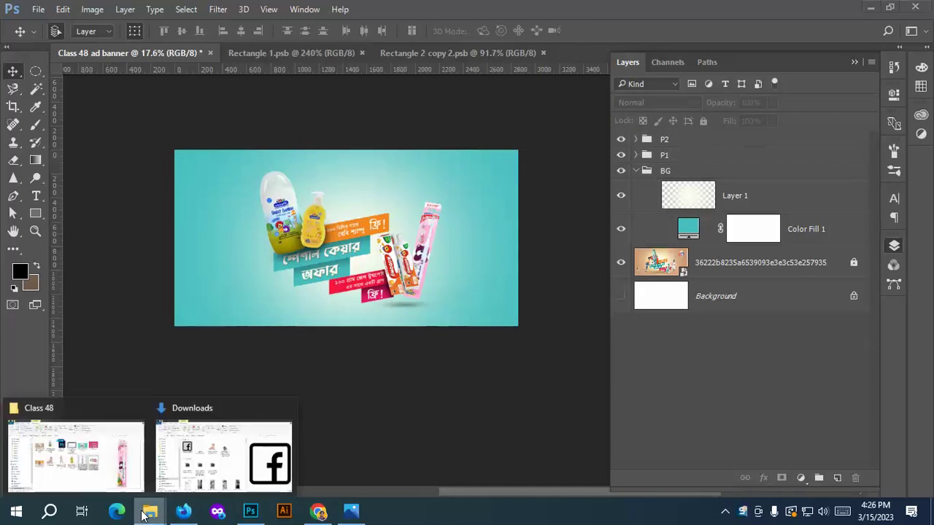
mouse_move(111, 470)
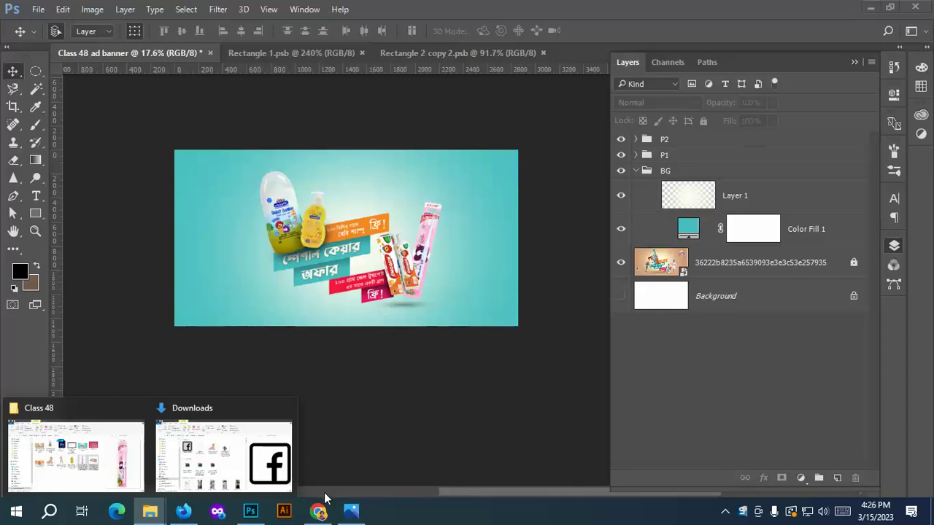
Try the red f31441 sampled from the lower ribbon as the Color Fill 1 background, and a lighter red f33158.
click(689, 228)
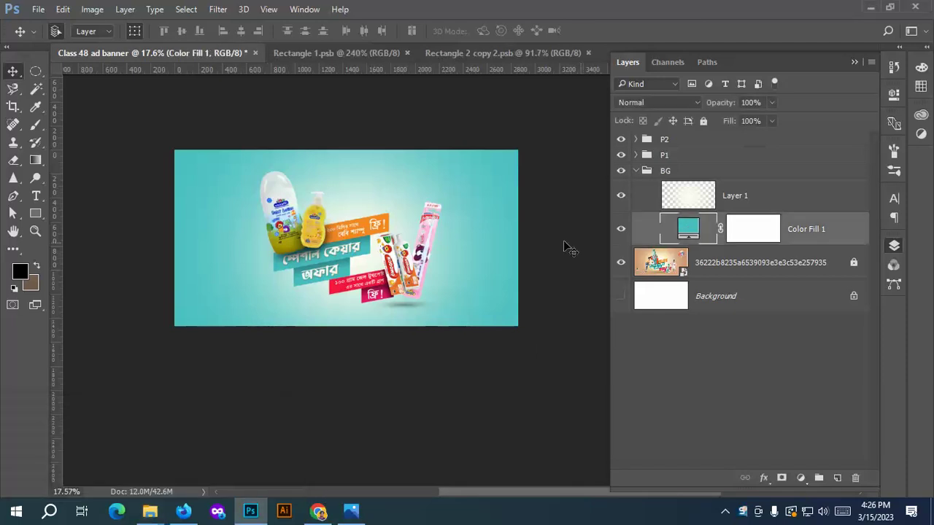
double_click(690, 229)
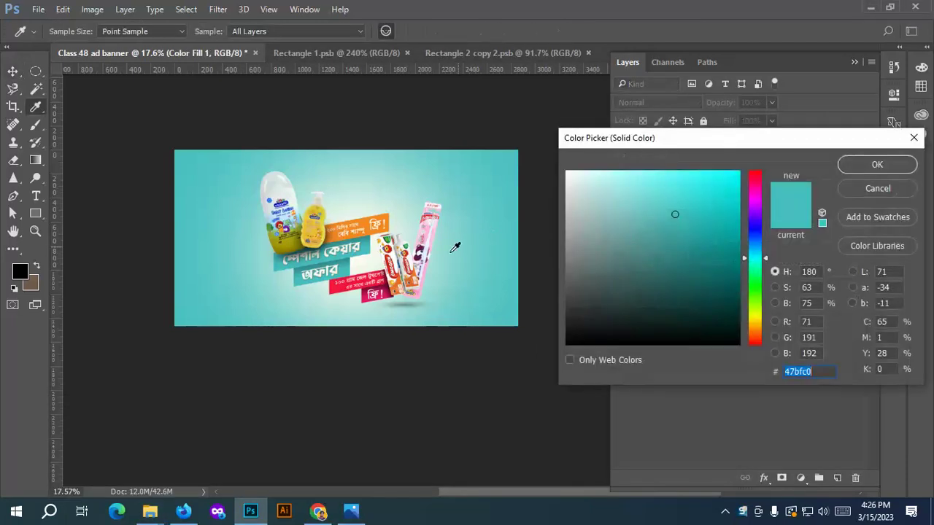
click(348, 285)
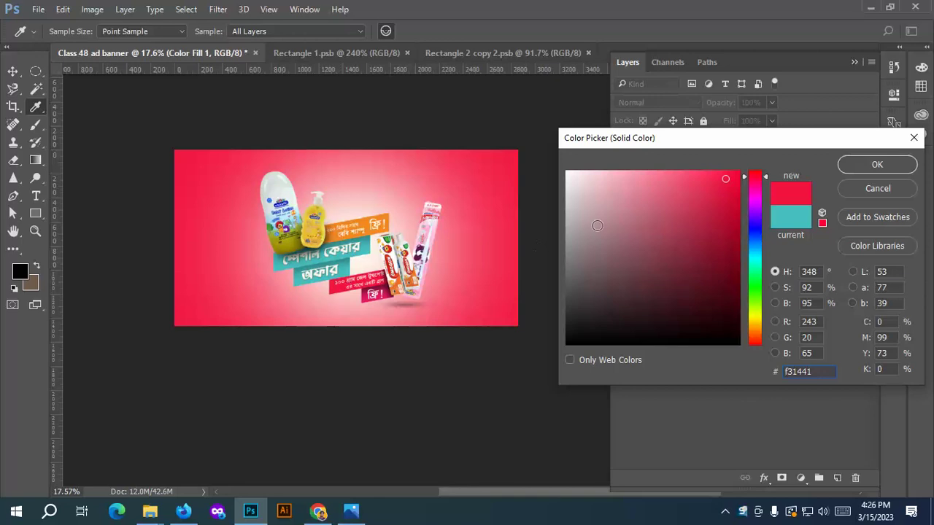
click(670, 173)
click(705, 180)
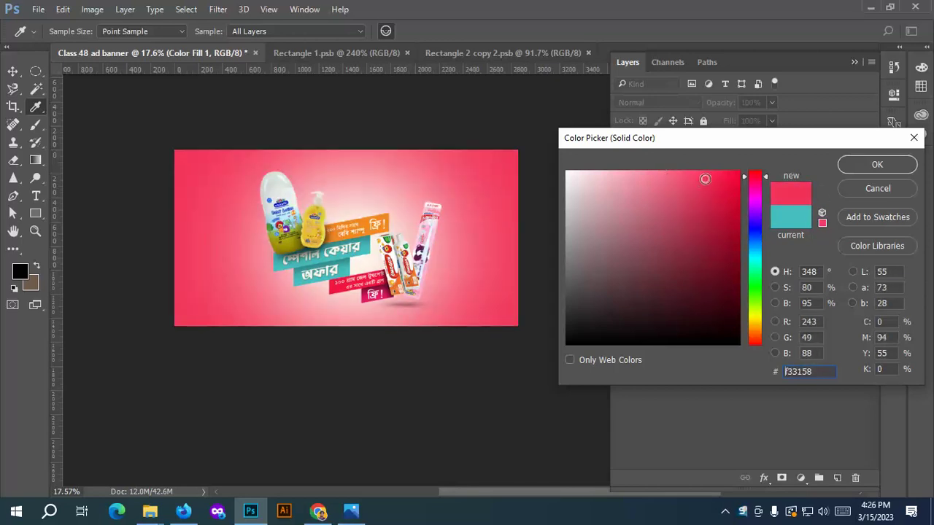
Try background colours sampled from the products and ribbons, including pink f2bddb, yellow e7ba25, light blue c3e9fc and teal 46bcbd.
click(433, 237)
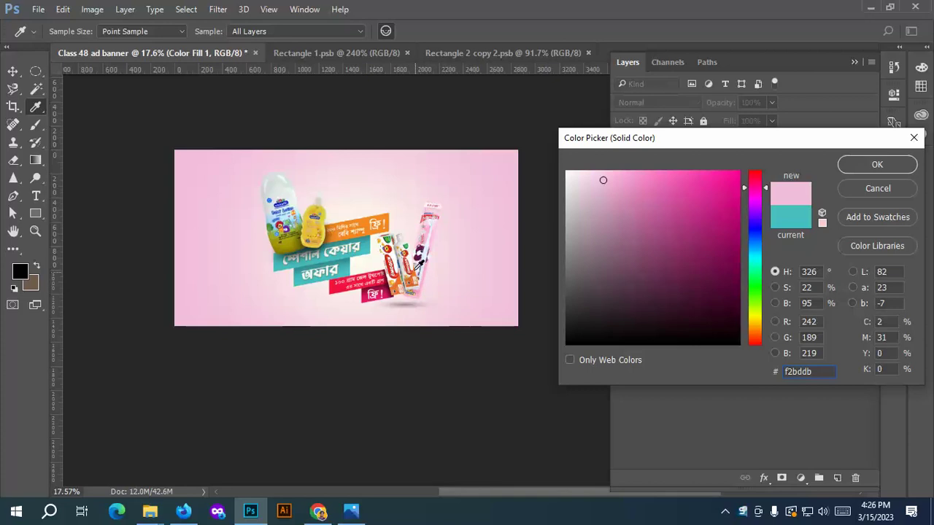
click(366, 231)
click(311, 230)
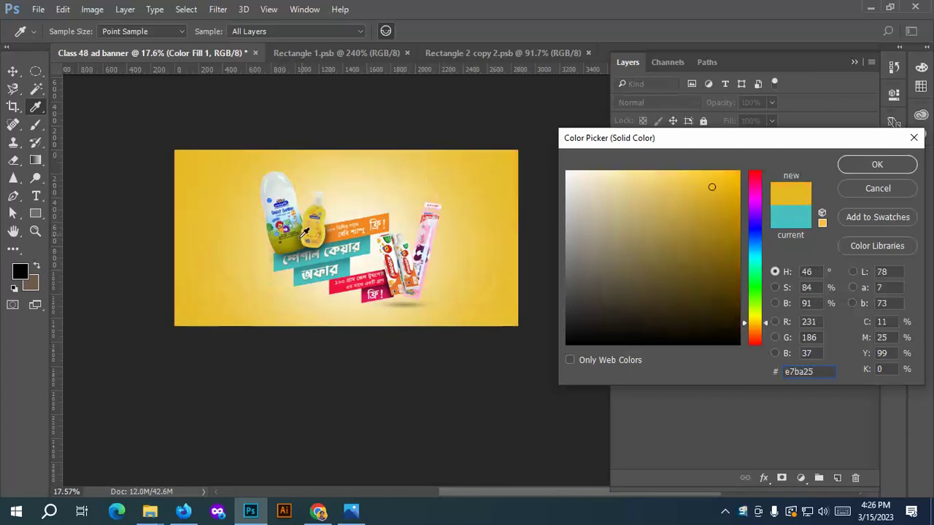
click(279, 244)
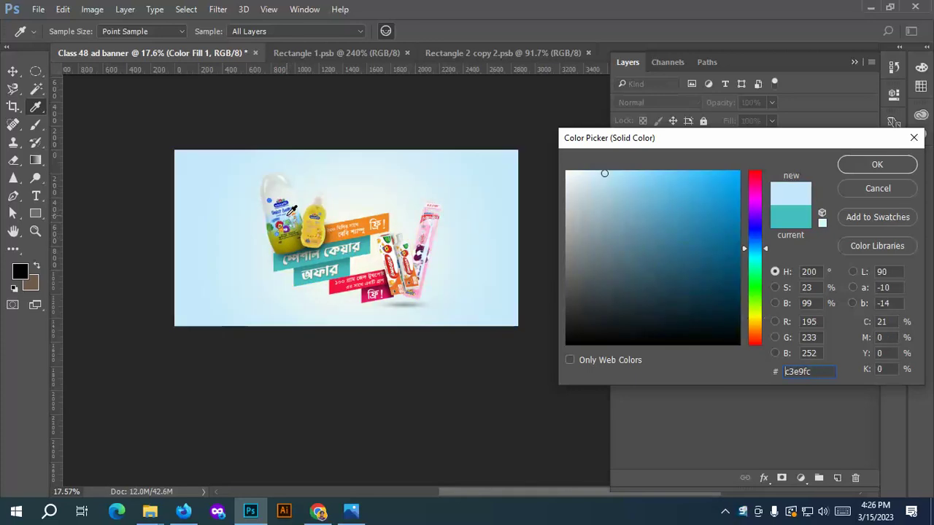
click(294, 209)
click(348, 266)
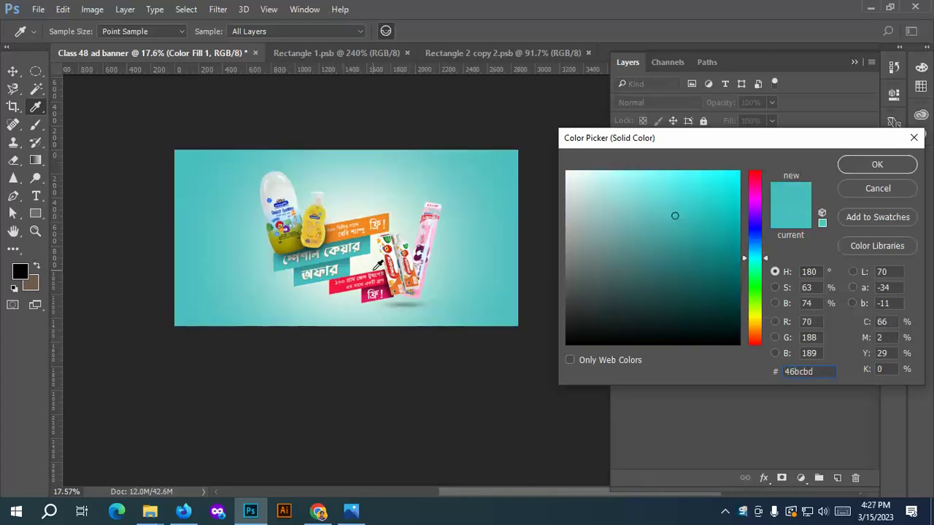
Set the Color Fill 1 background to bright sky blue 49dfff.
click(337, 289)
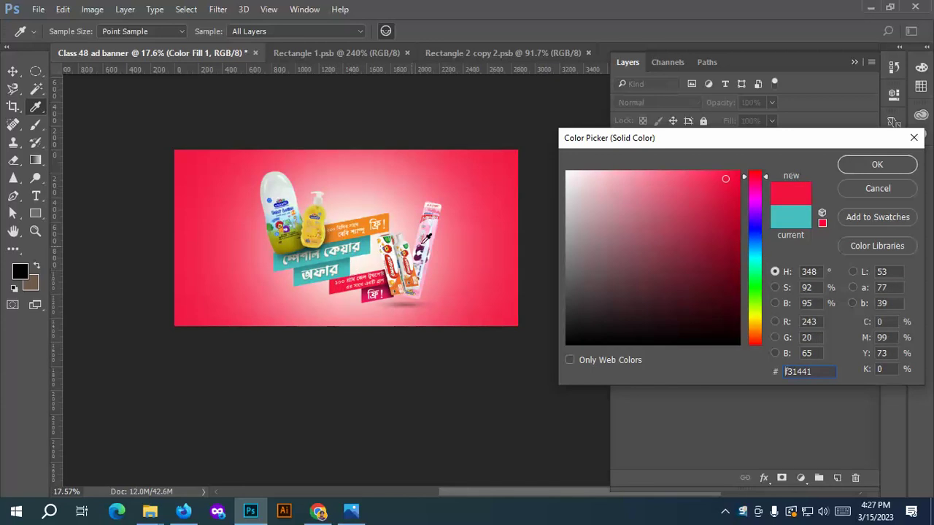
click(690, 170)
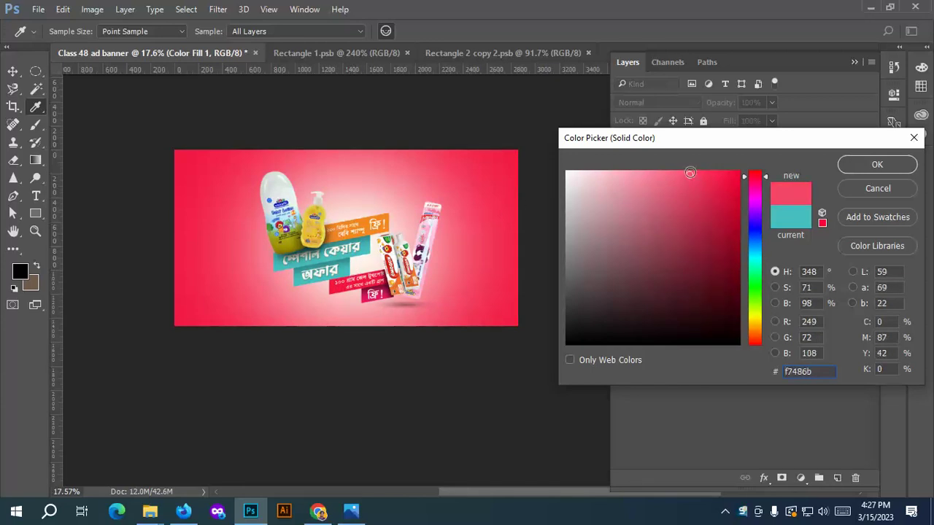
click(759, 195)
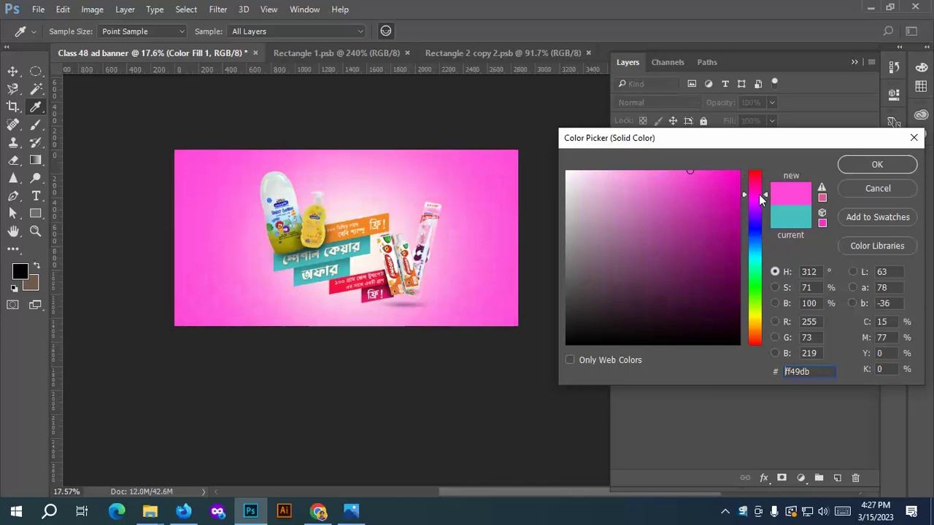
drag(756, 235, 758, 257)
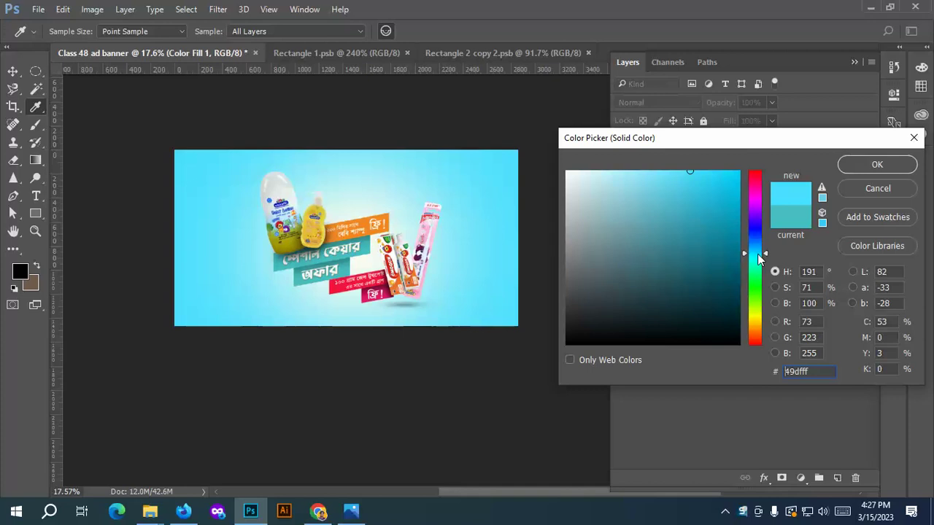
click(847, 166)
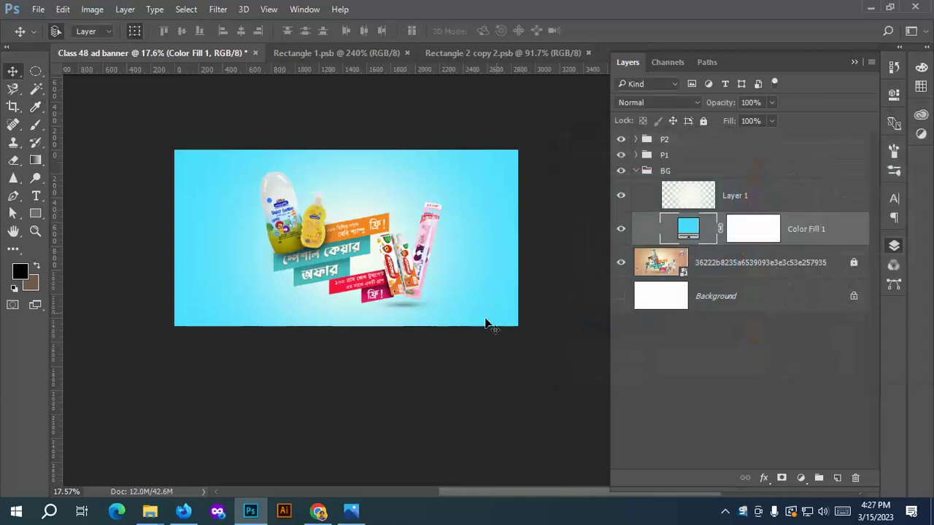
Examine the recoloured banner's products, ribbons and shadow up close, and look through the available layer effects.
scroll(424, 333, up, 3)
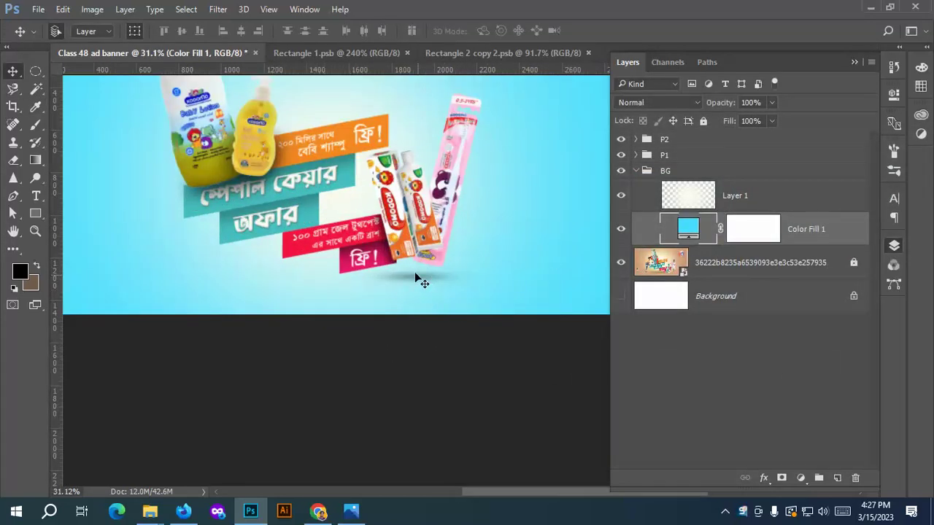
scroll(378, 216, up, 2)
scroll(377, 213, up, 2)
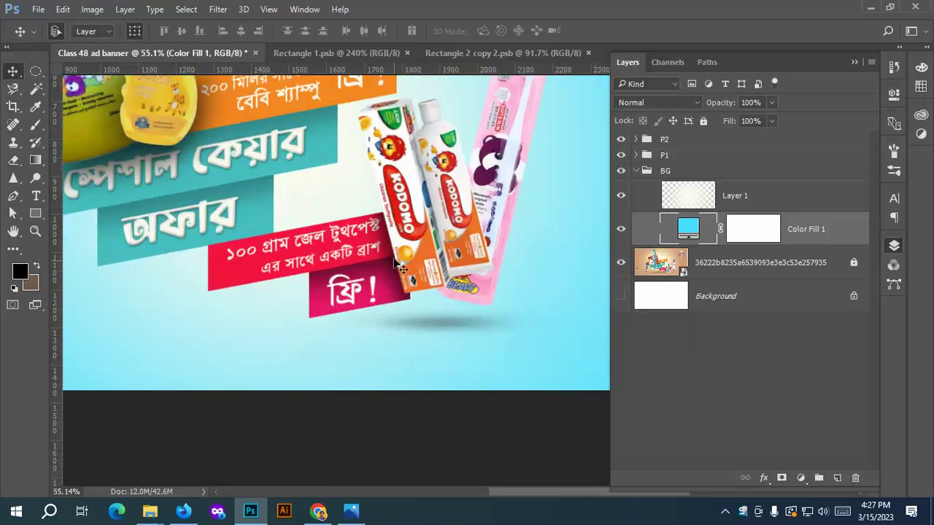
scroll(401, 281, down, 2)
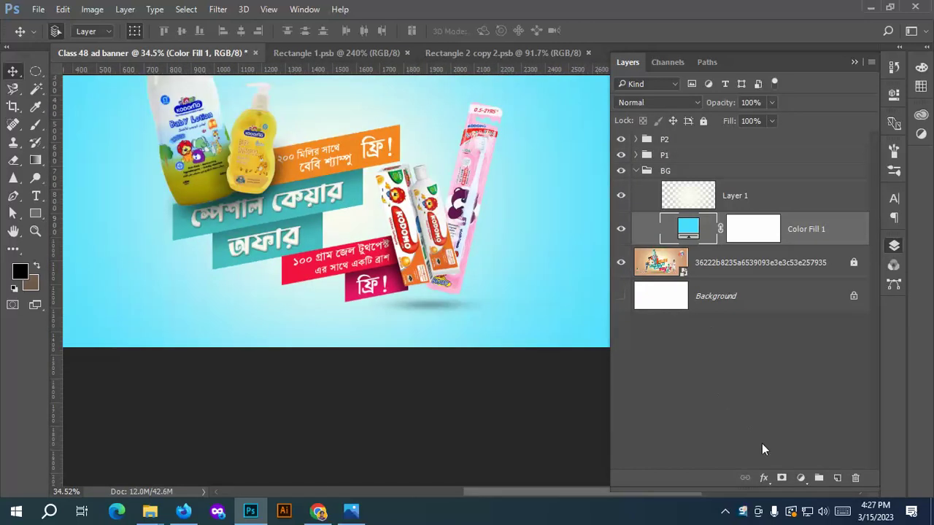
click(764, 478)
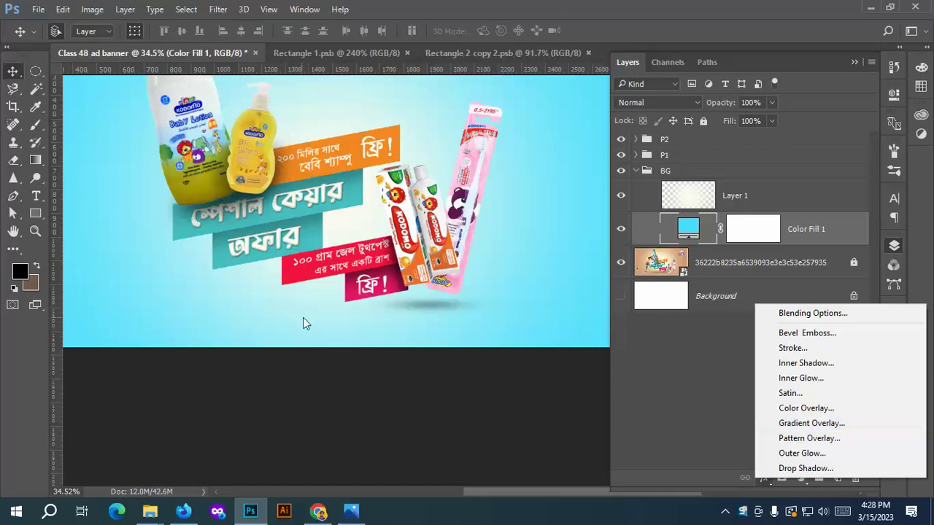
click(330, 456)
scroll(343, 292, down, 2)
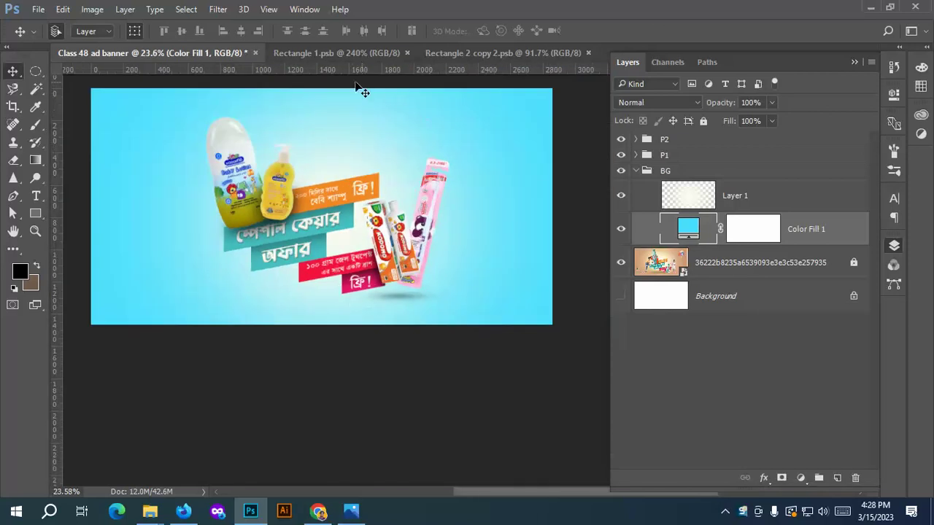